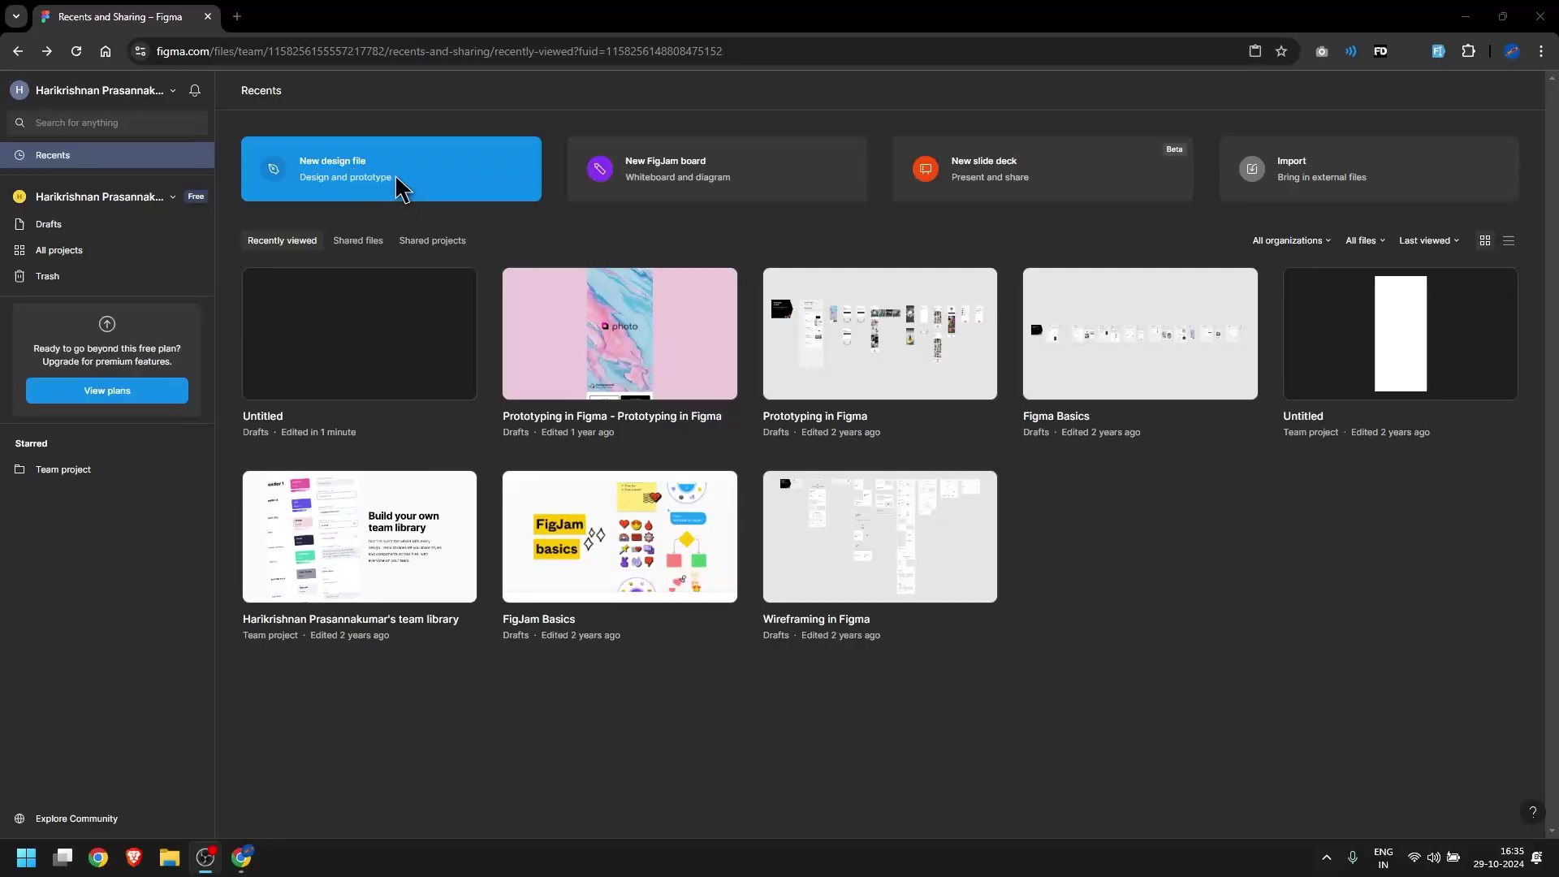
Create a new design file, dismiss the draft notice, and rename the file to "demo"
left_click(392, 179)
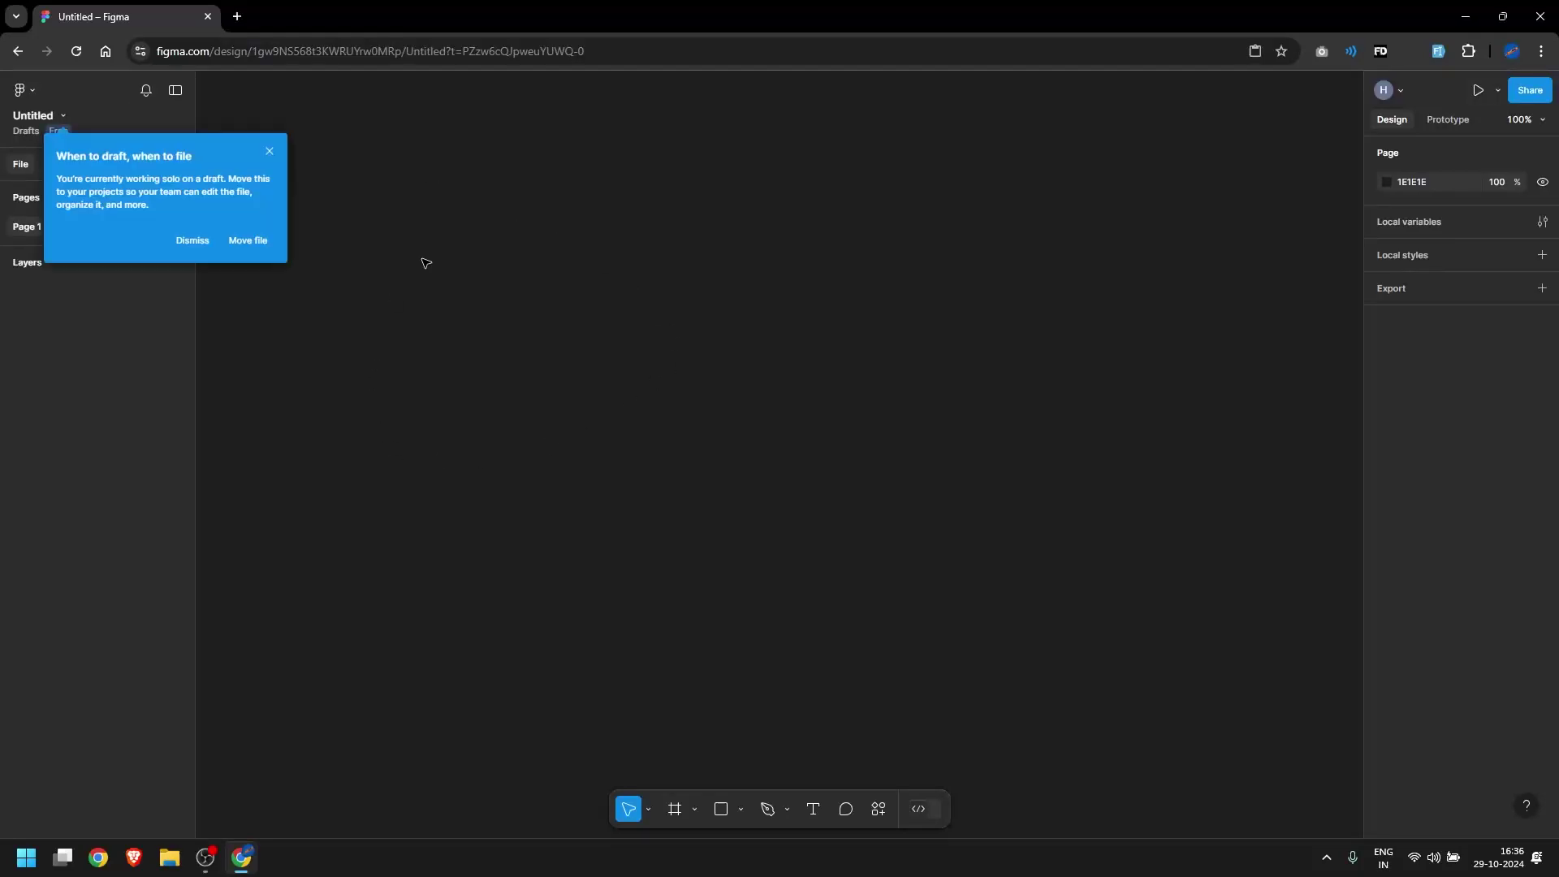
left_click(193, 234)
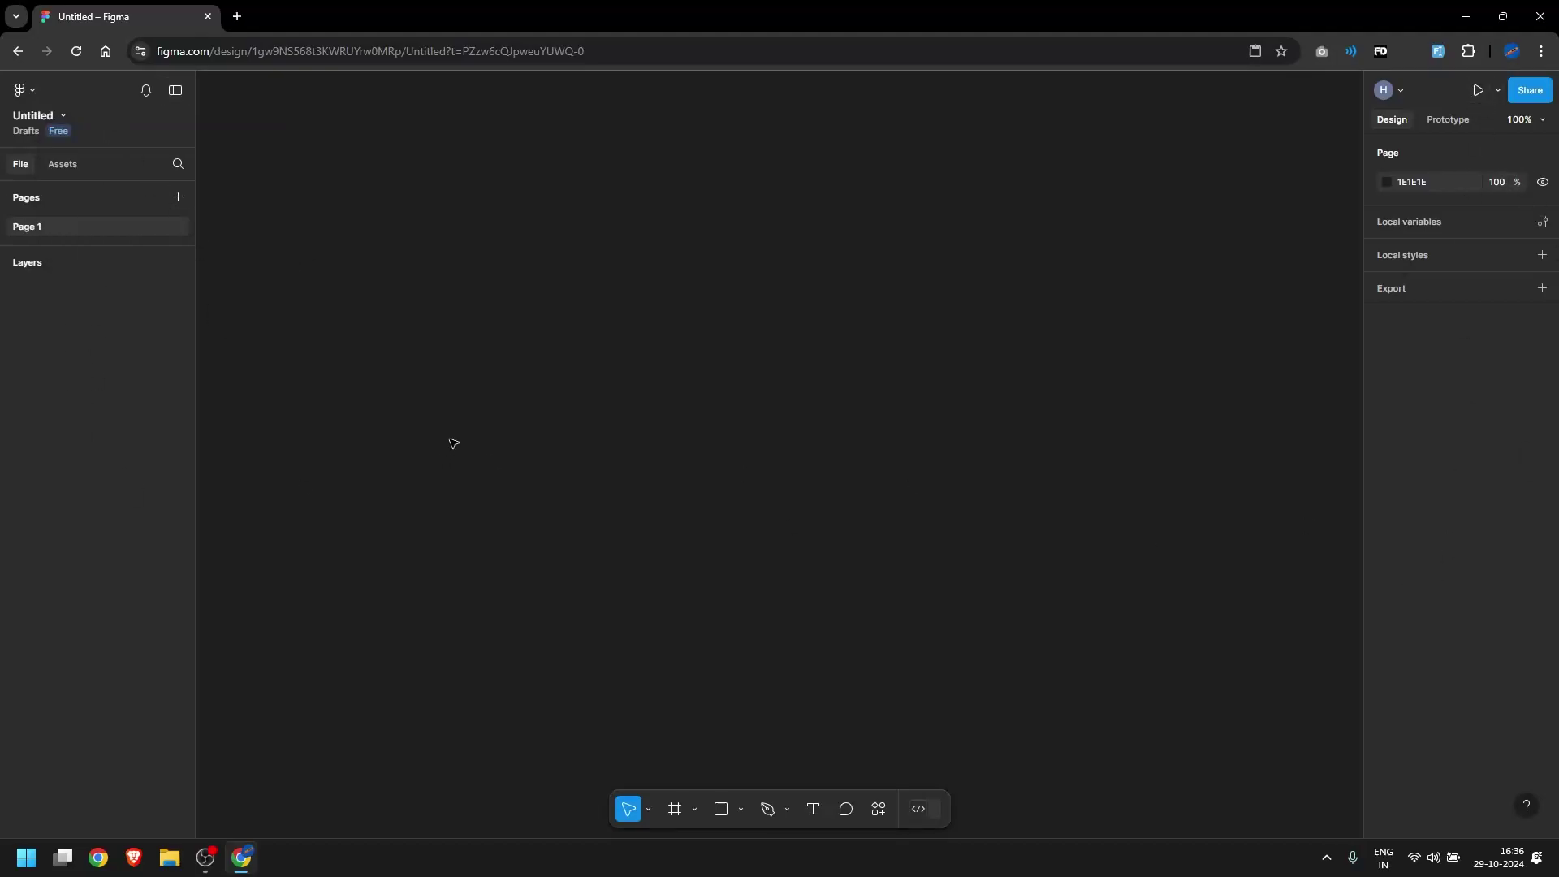
double_click(41, 116)
type("demo")
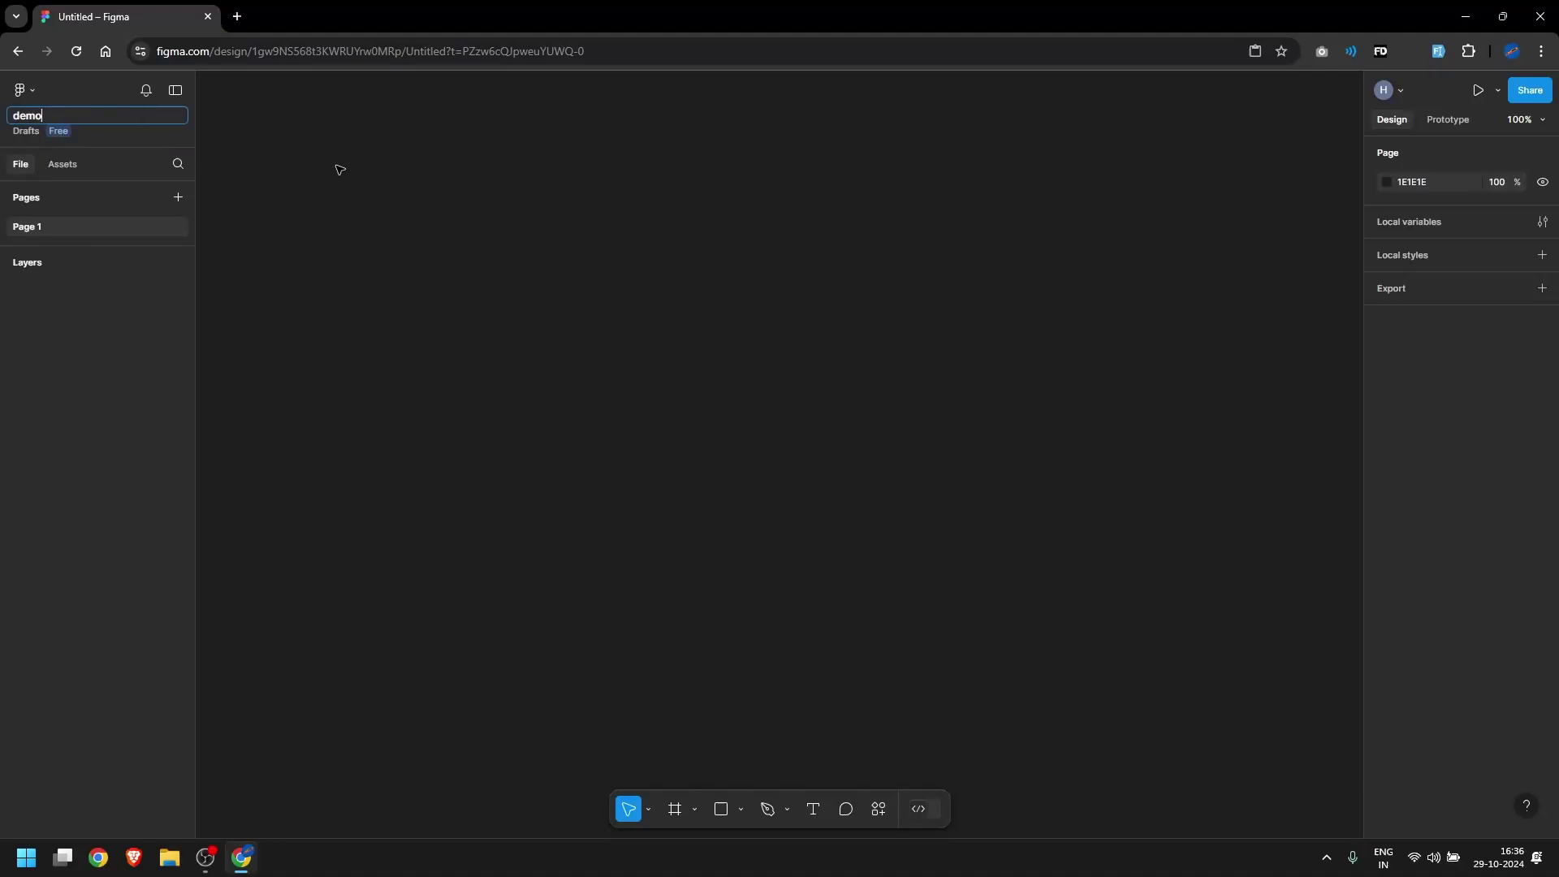
key("Return")
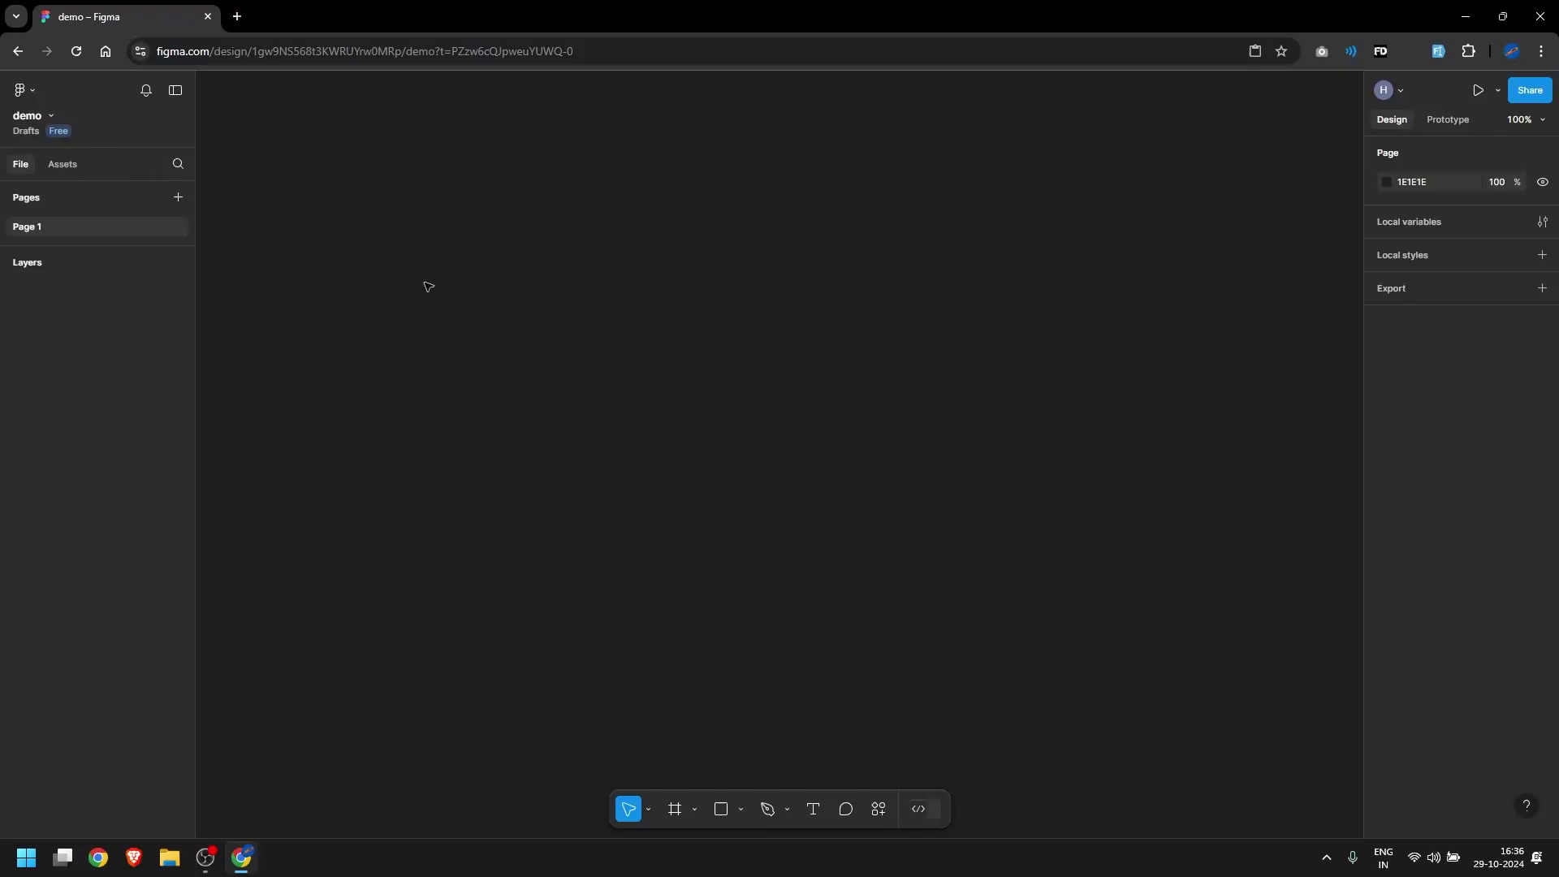
Look over the available asset libraries and return to the file's pages and layers
left_click(57, 166)
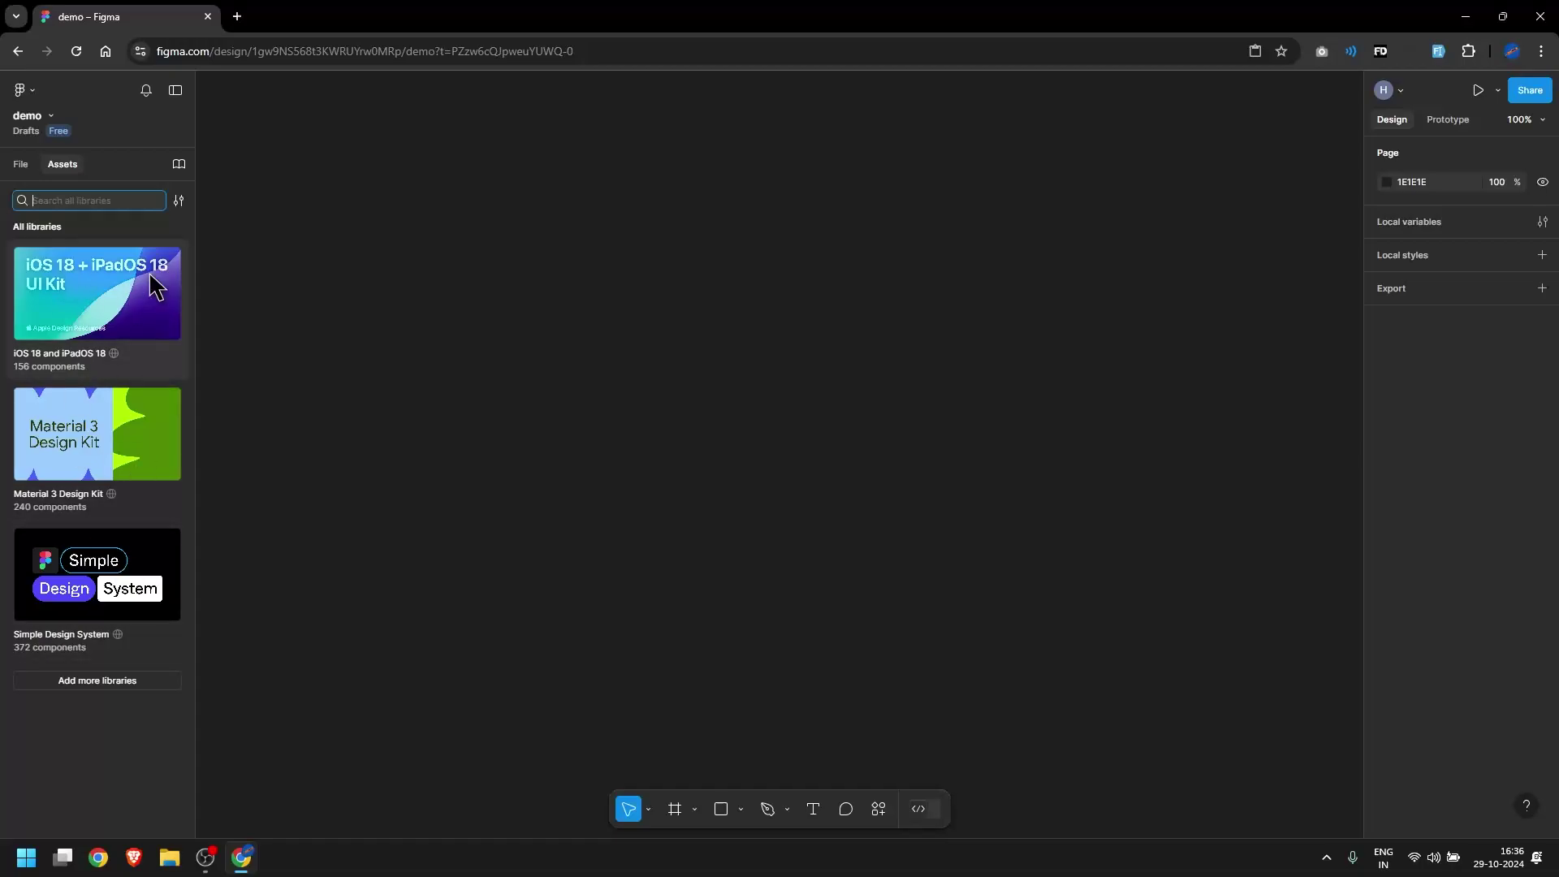
left_click(22, 164)
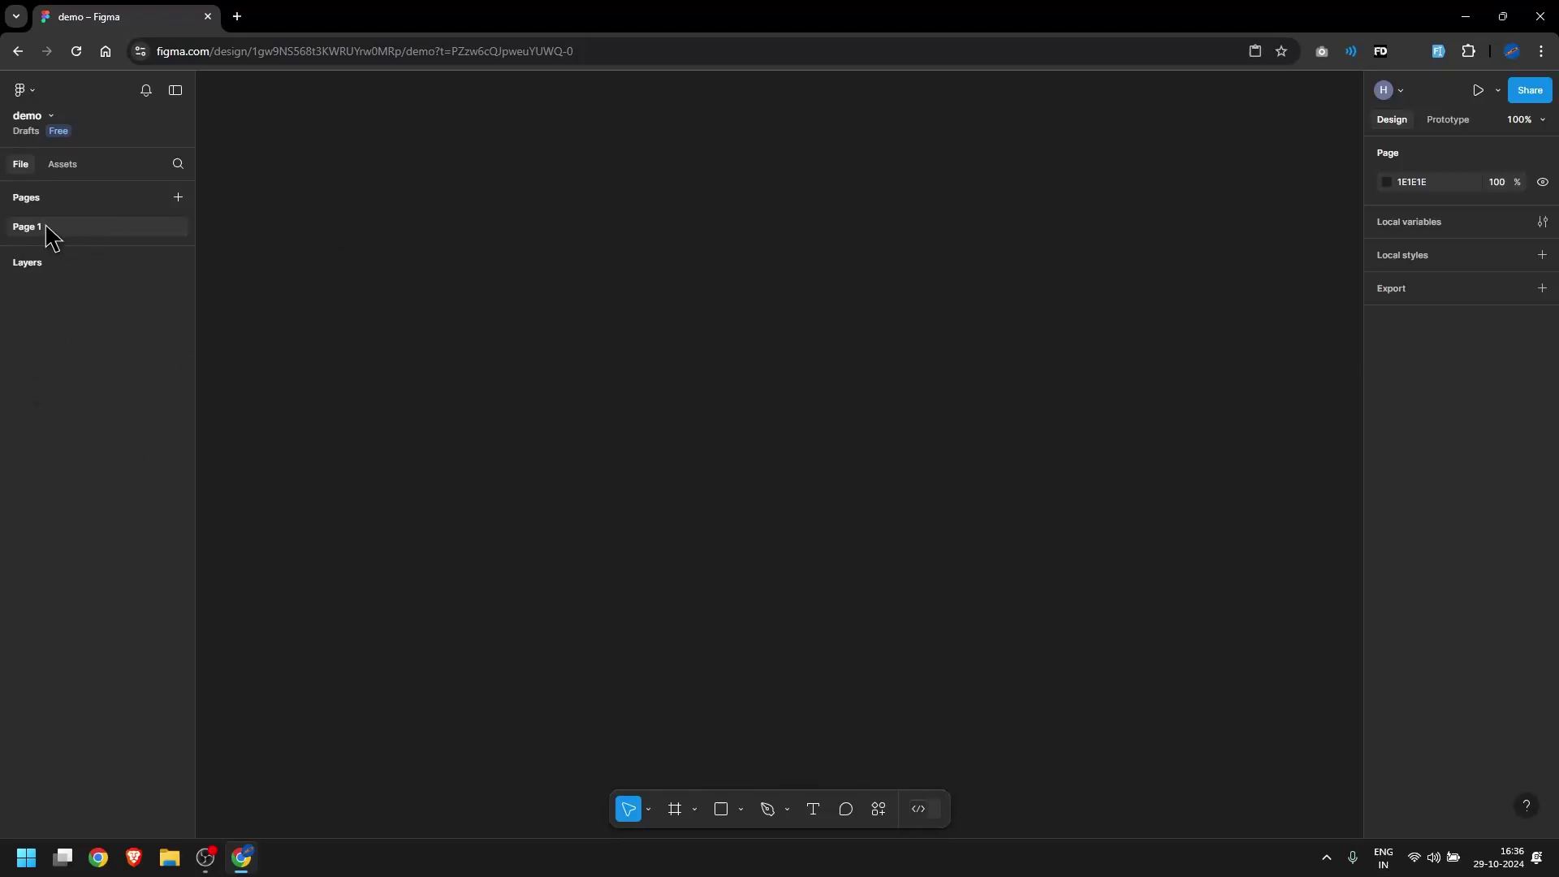
Add a second page with its default name and delete that page
left_click(178, 197)
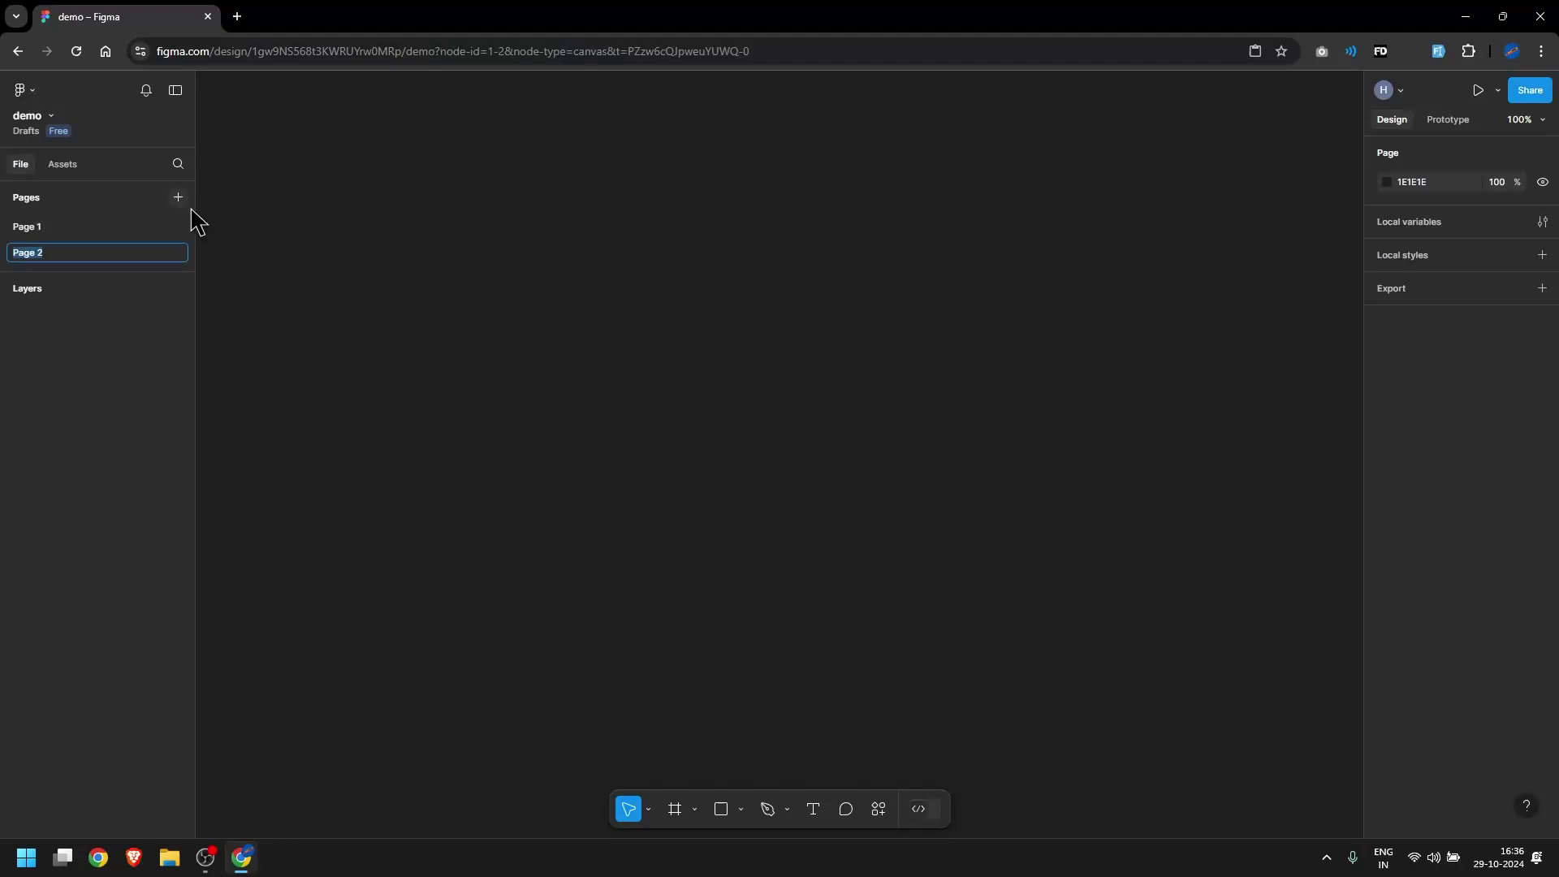
key("Return")
right_click(101, 253)
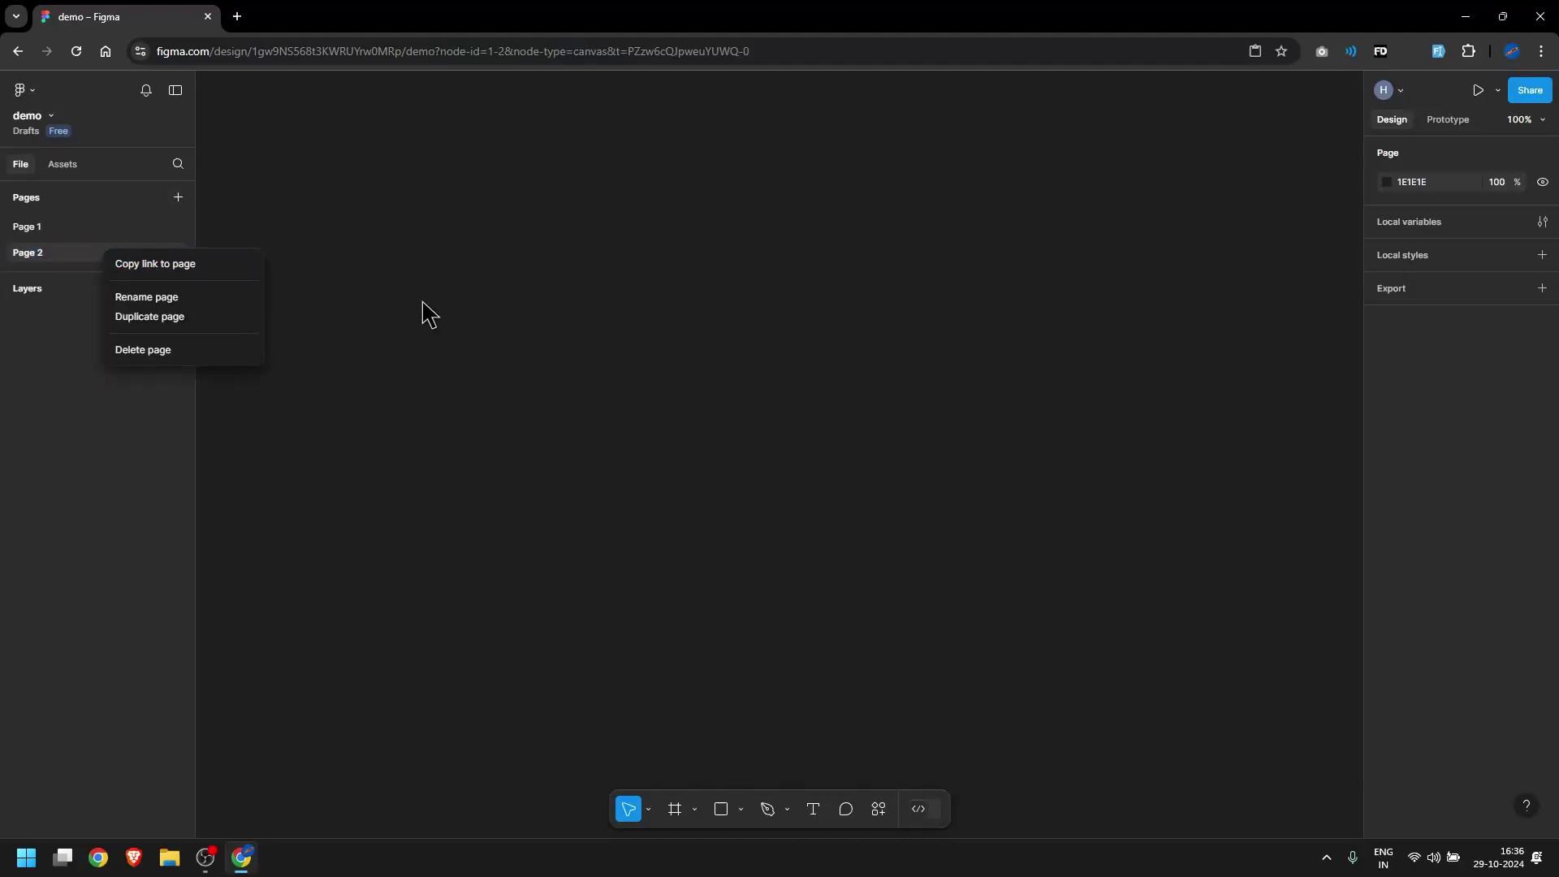
left_click(151, 350)
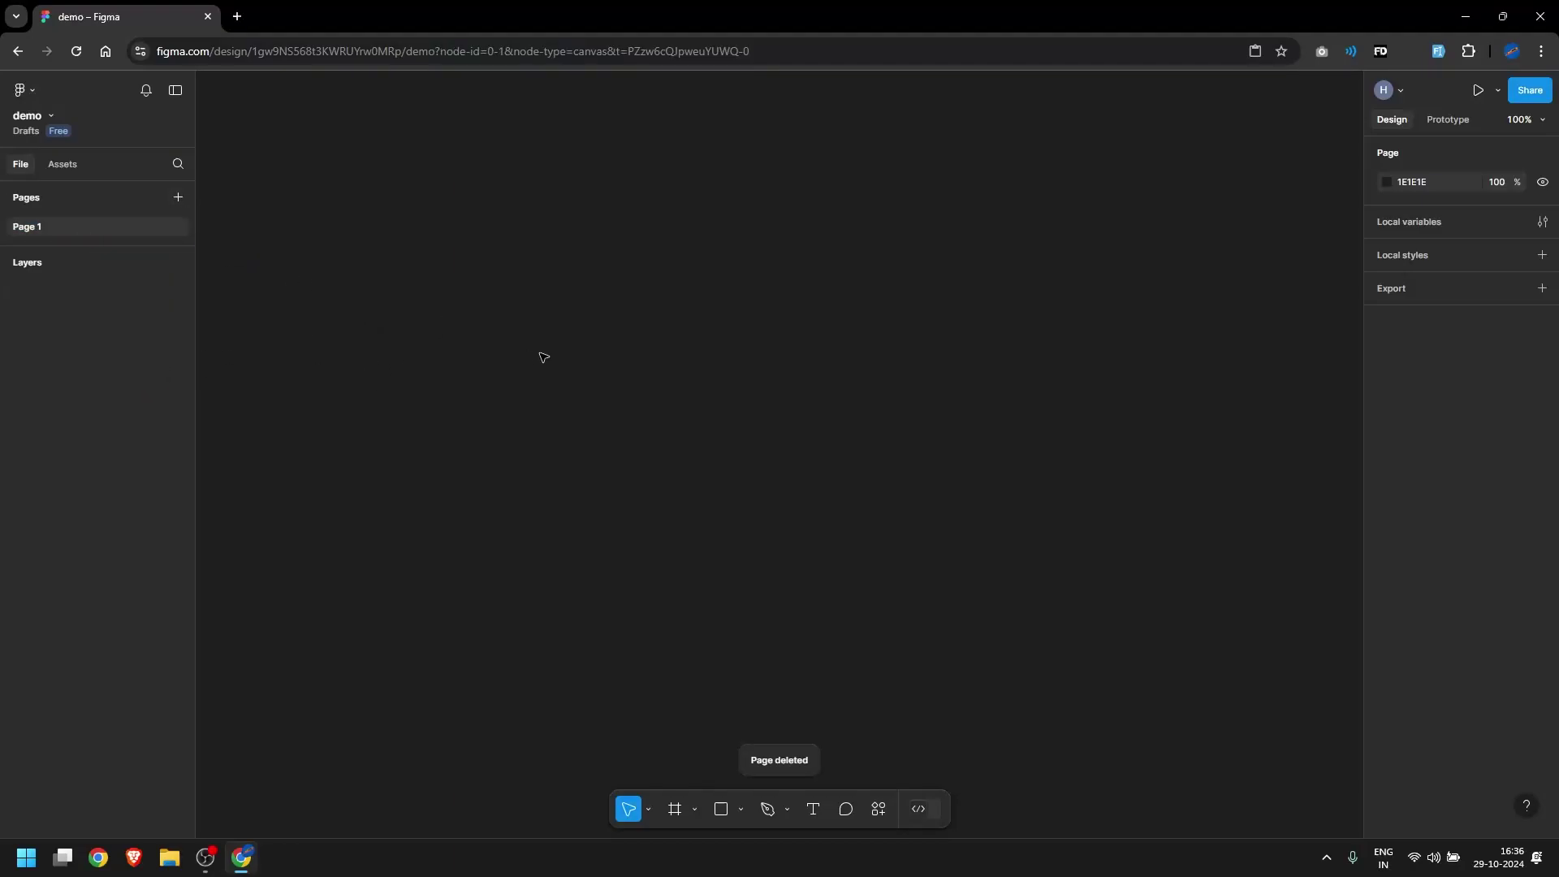
Minimize the interface panels for a full-canvas view and restore them
left_click(175, 90)
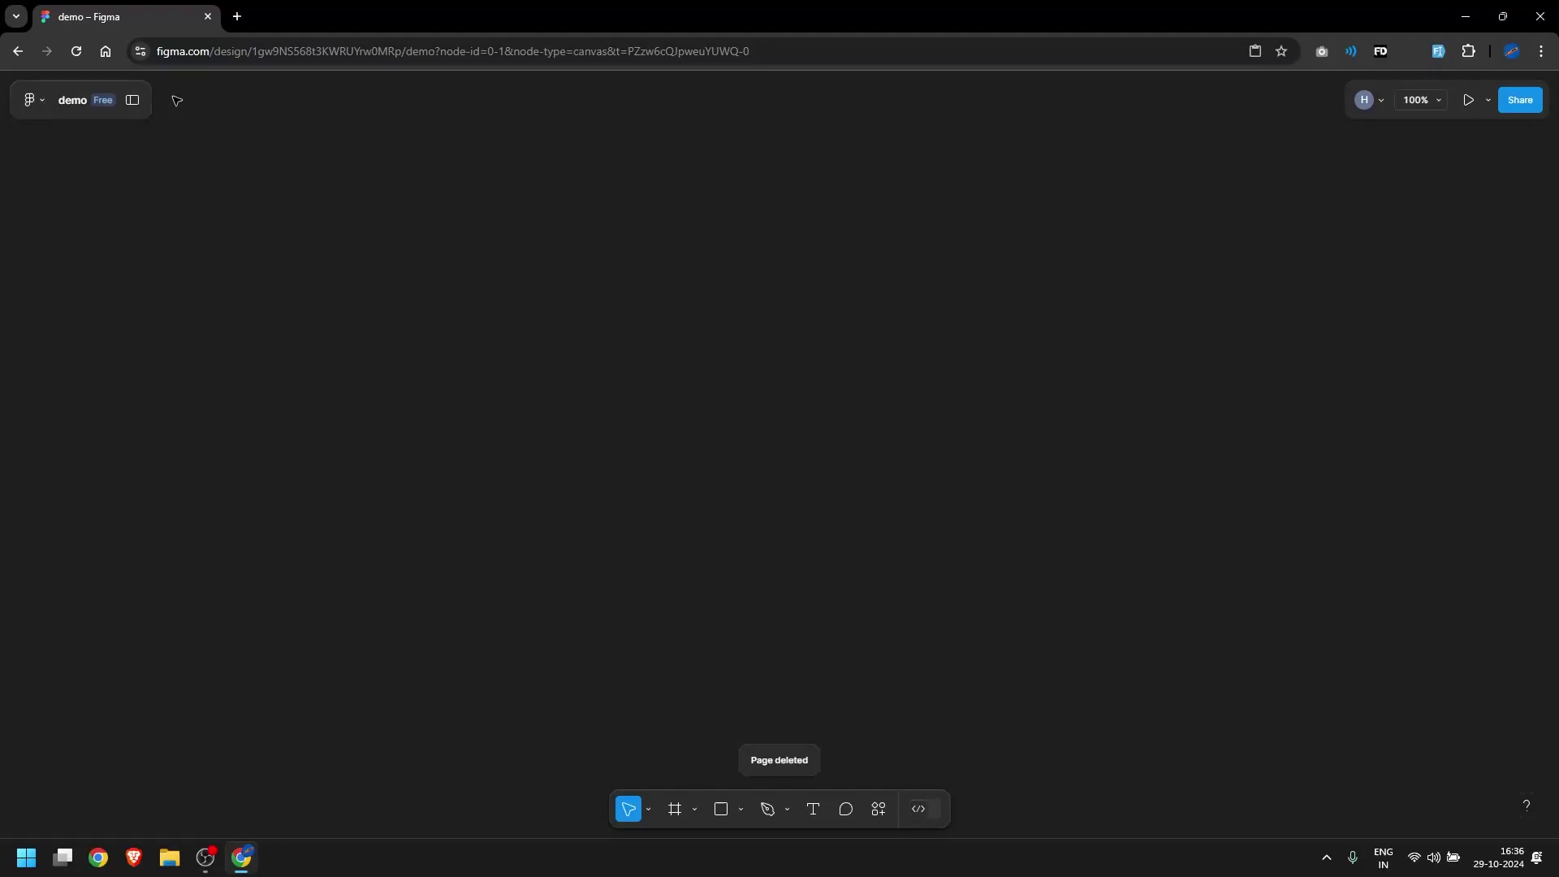
left_click(135, 124)
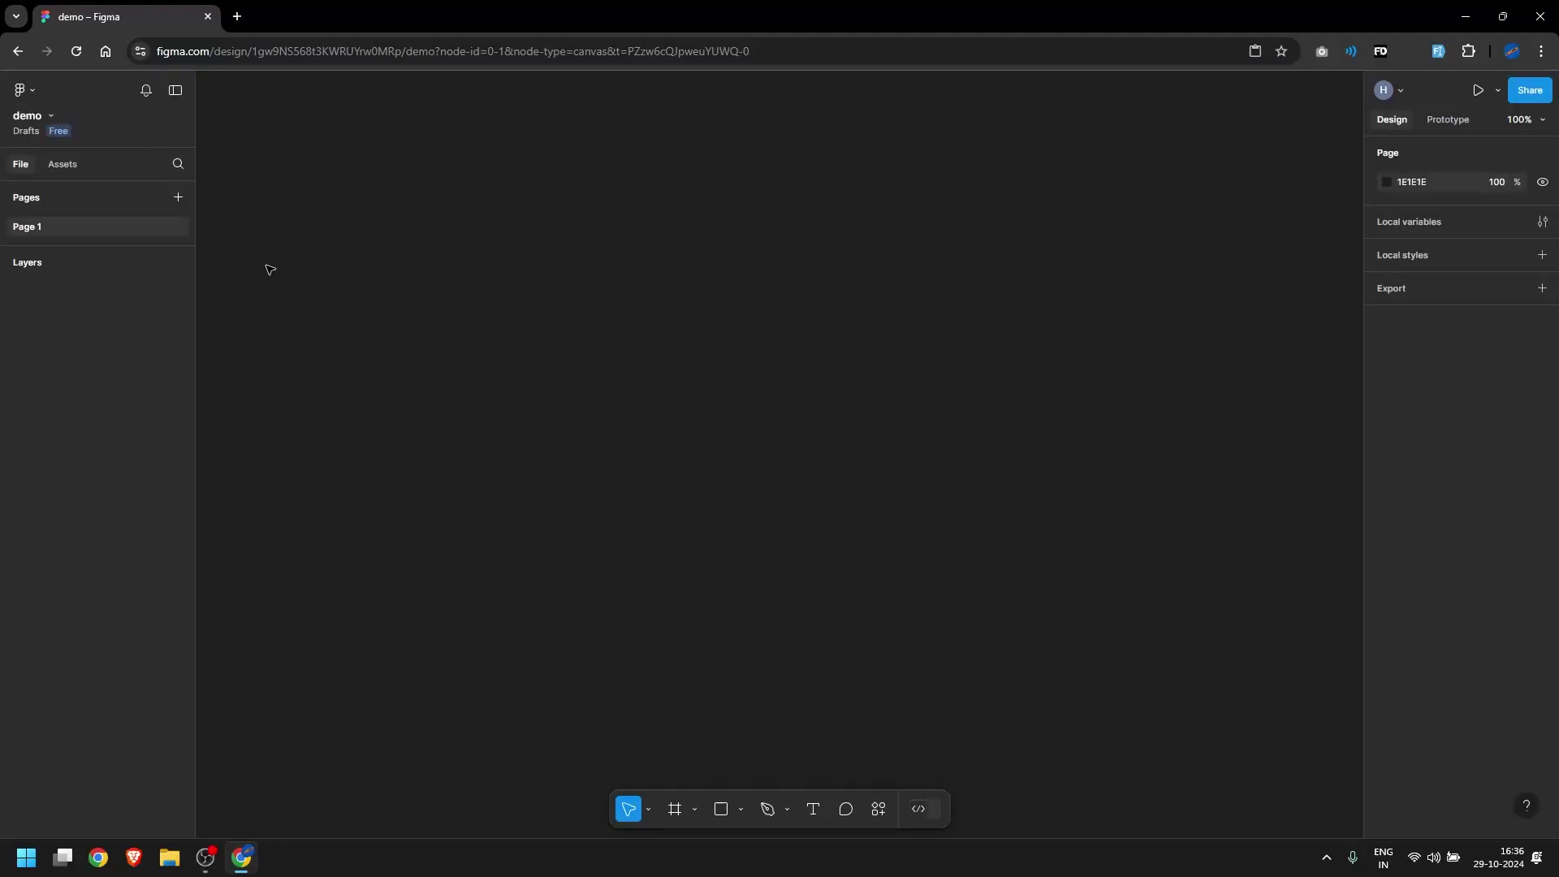
left_click_drag(193, 279, 114, 269)
Try dark red shades for the page background, ending on 784A4A, and undo the colour change
left_click(1388, 186)
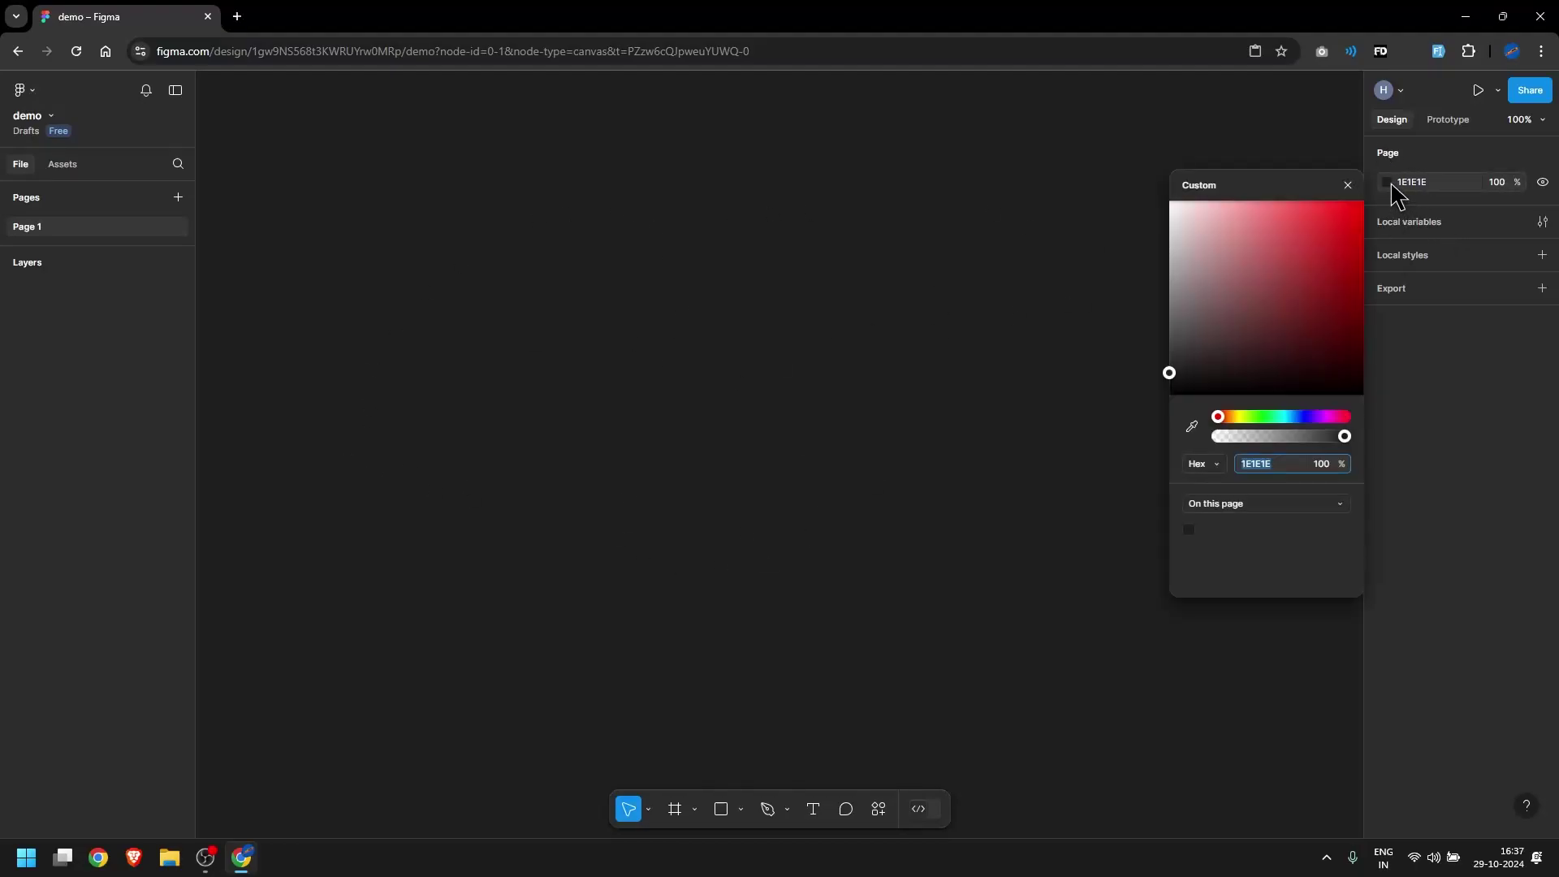
left_click(1211, 257)
left_click(1197, 302)
left_click(1301, 281)
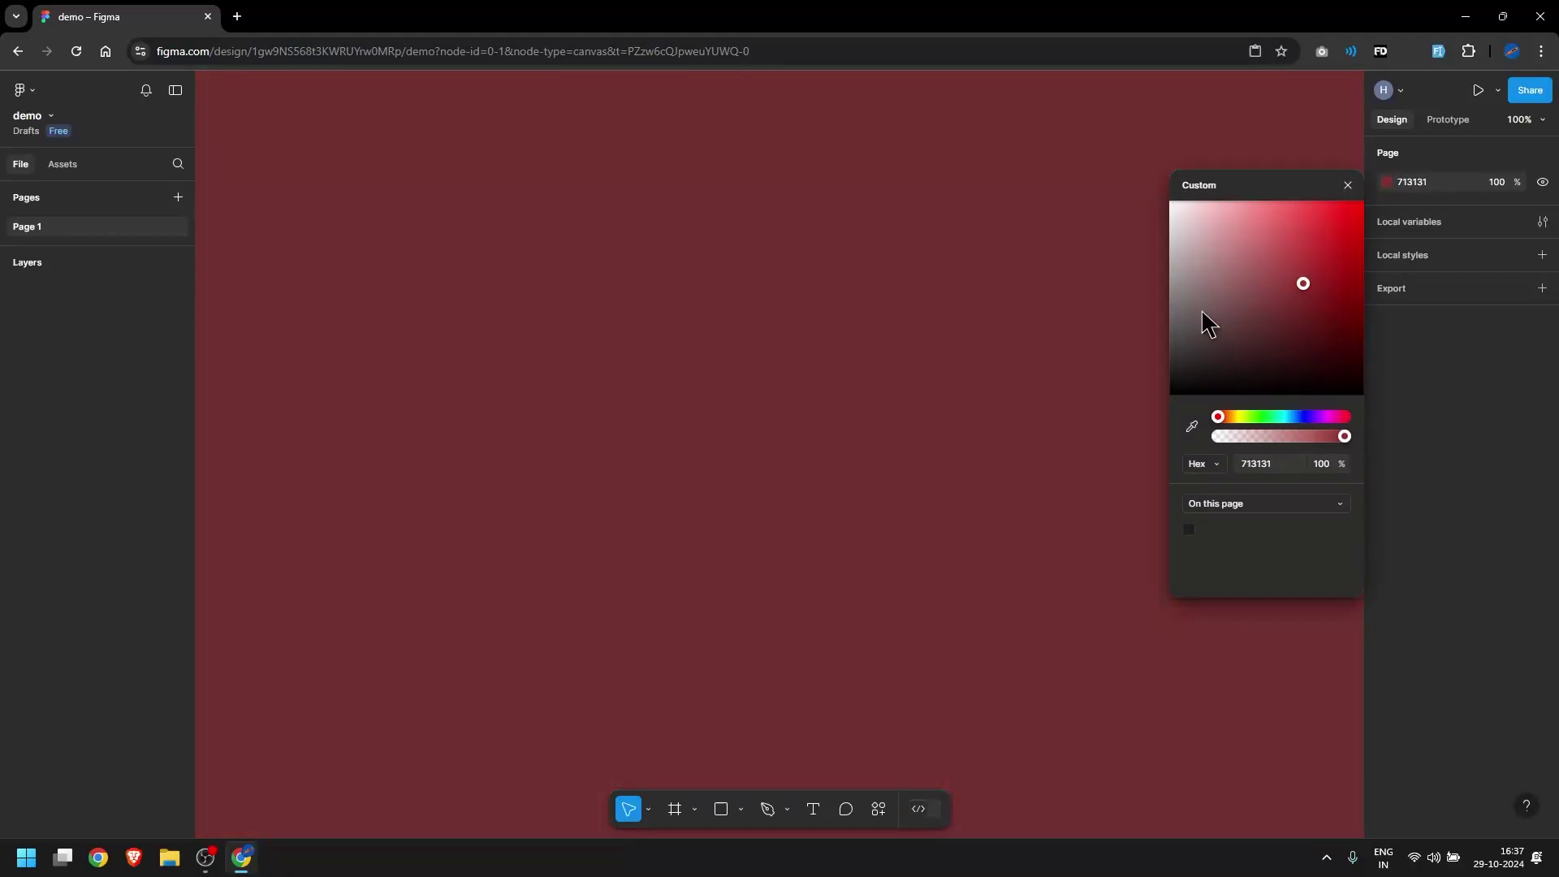
left_click(1245, 303)
left_click(1348, 185)
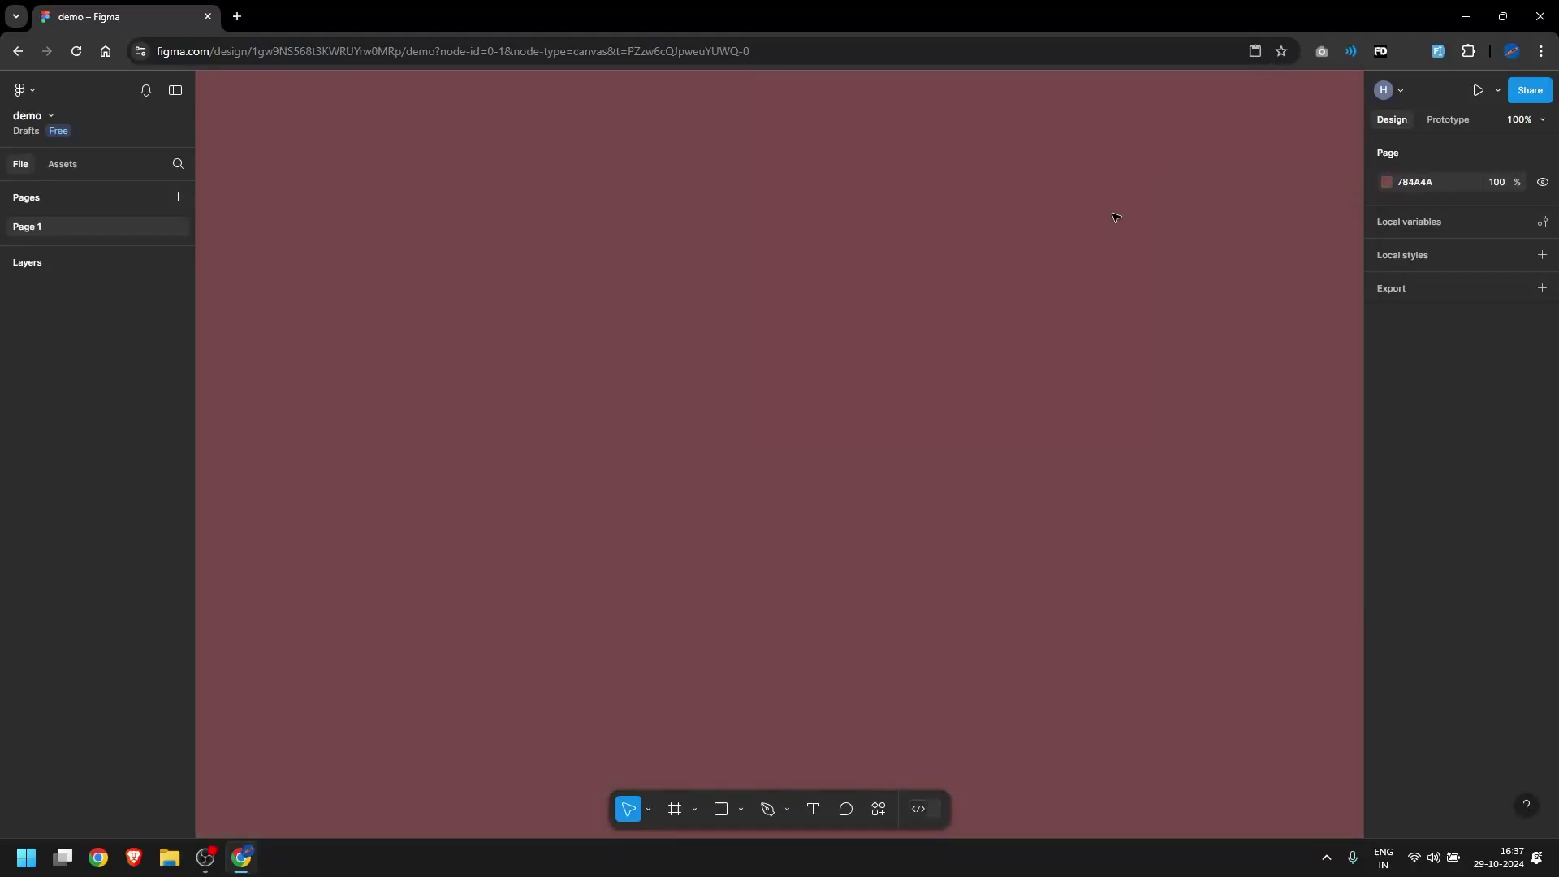
key("ctrl+z")
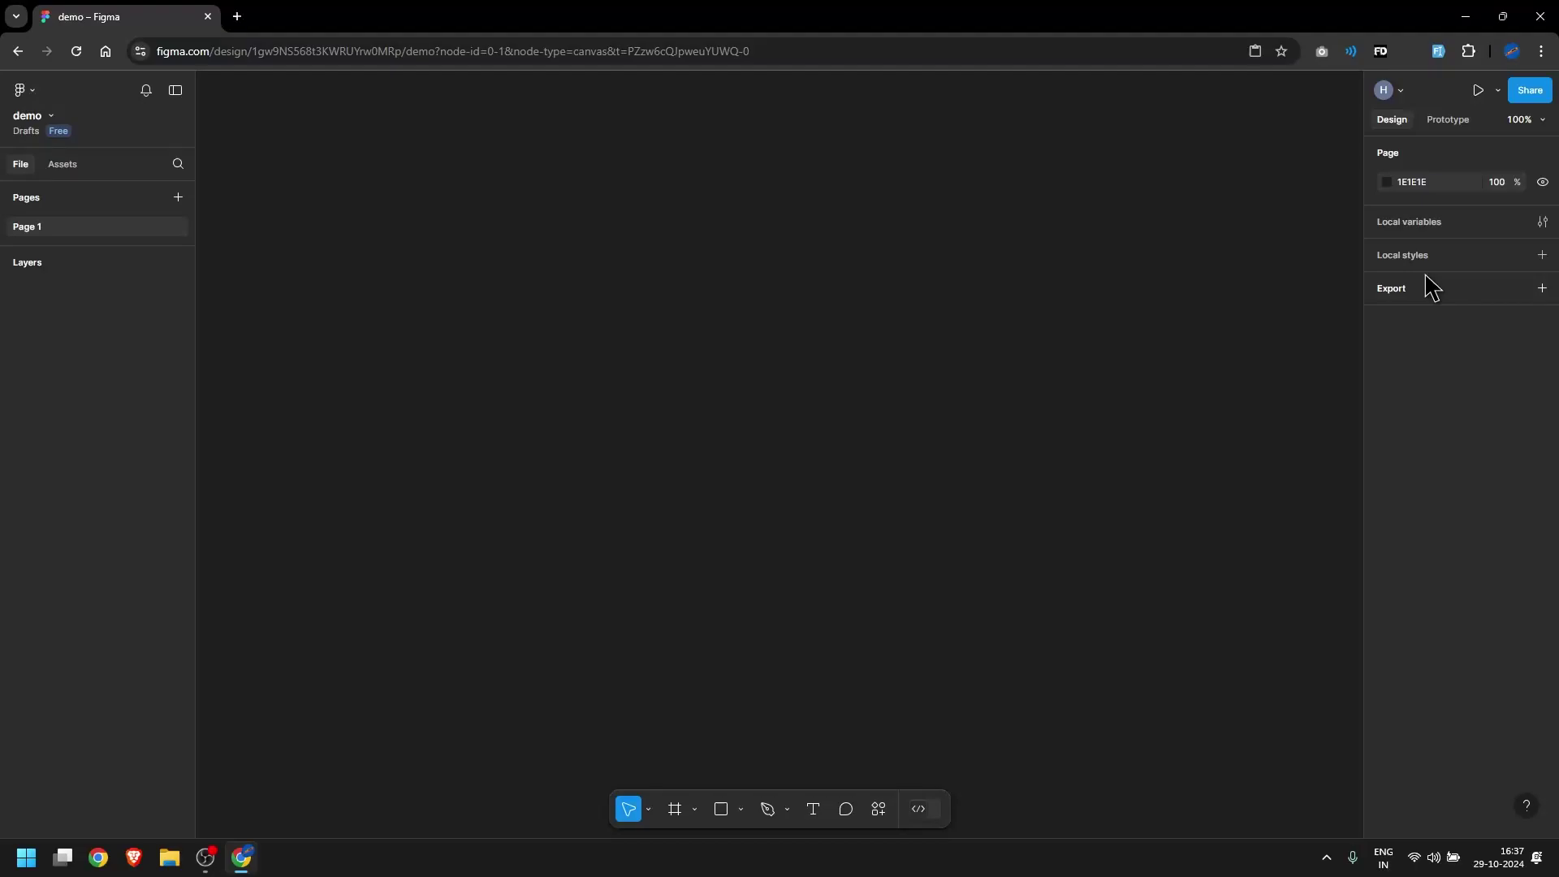
View the prototype settings, dismiss the Pro plan promotion, and return to the design settings
left_click(1449, 120)
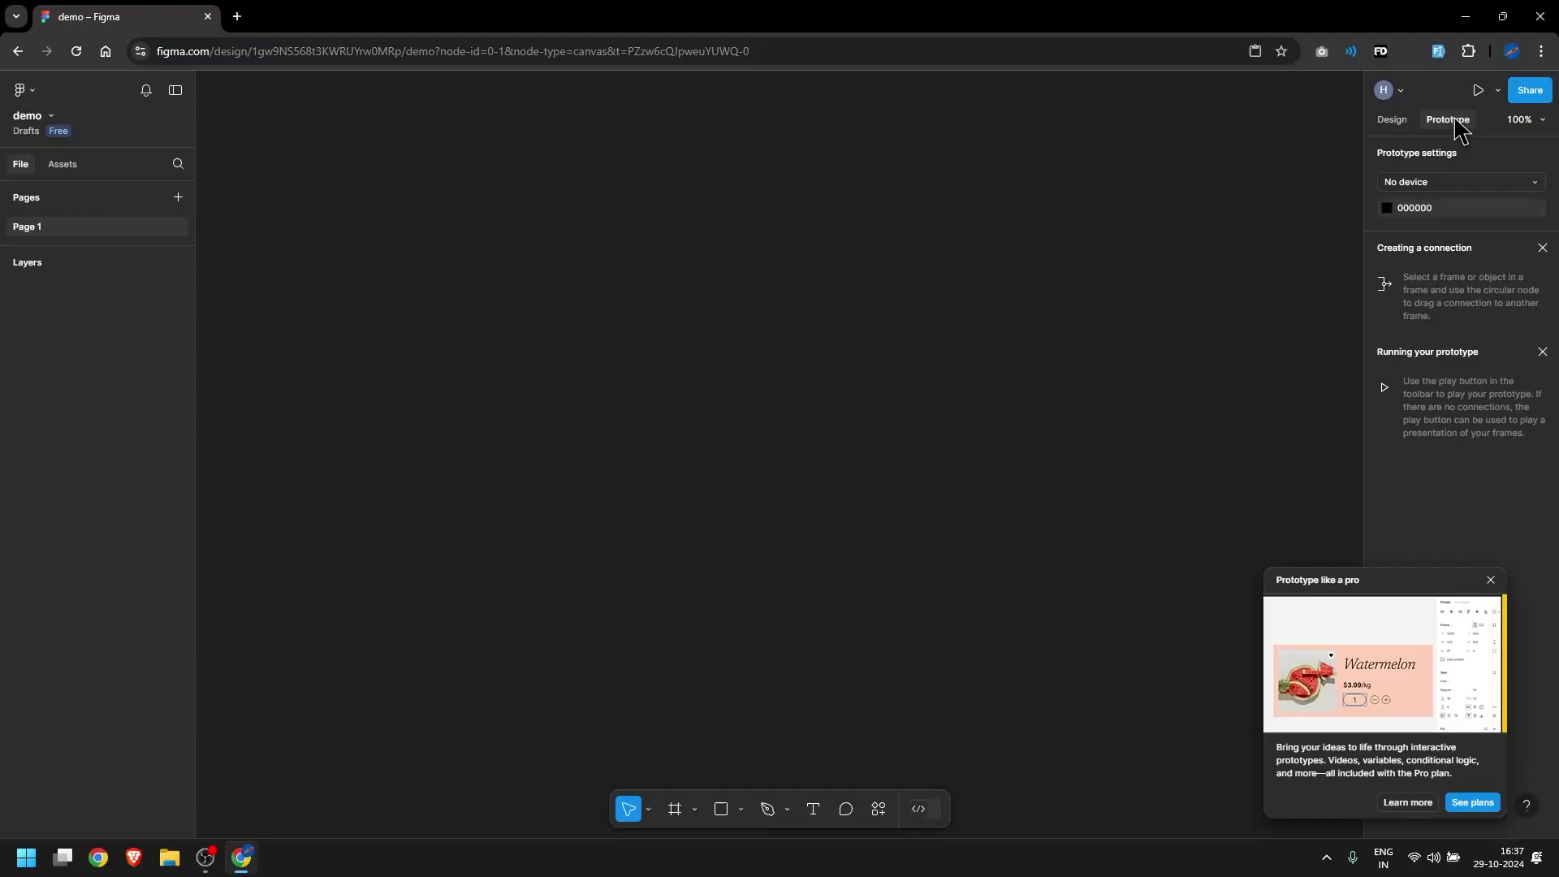
left_click(1490, 581)
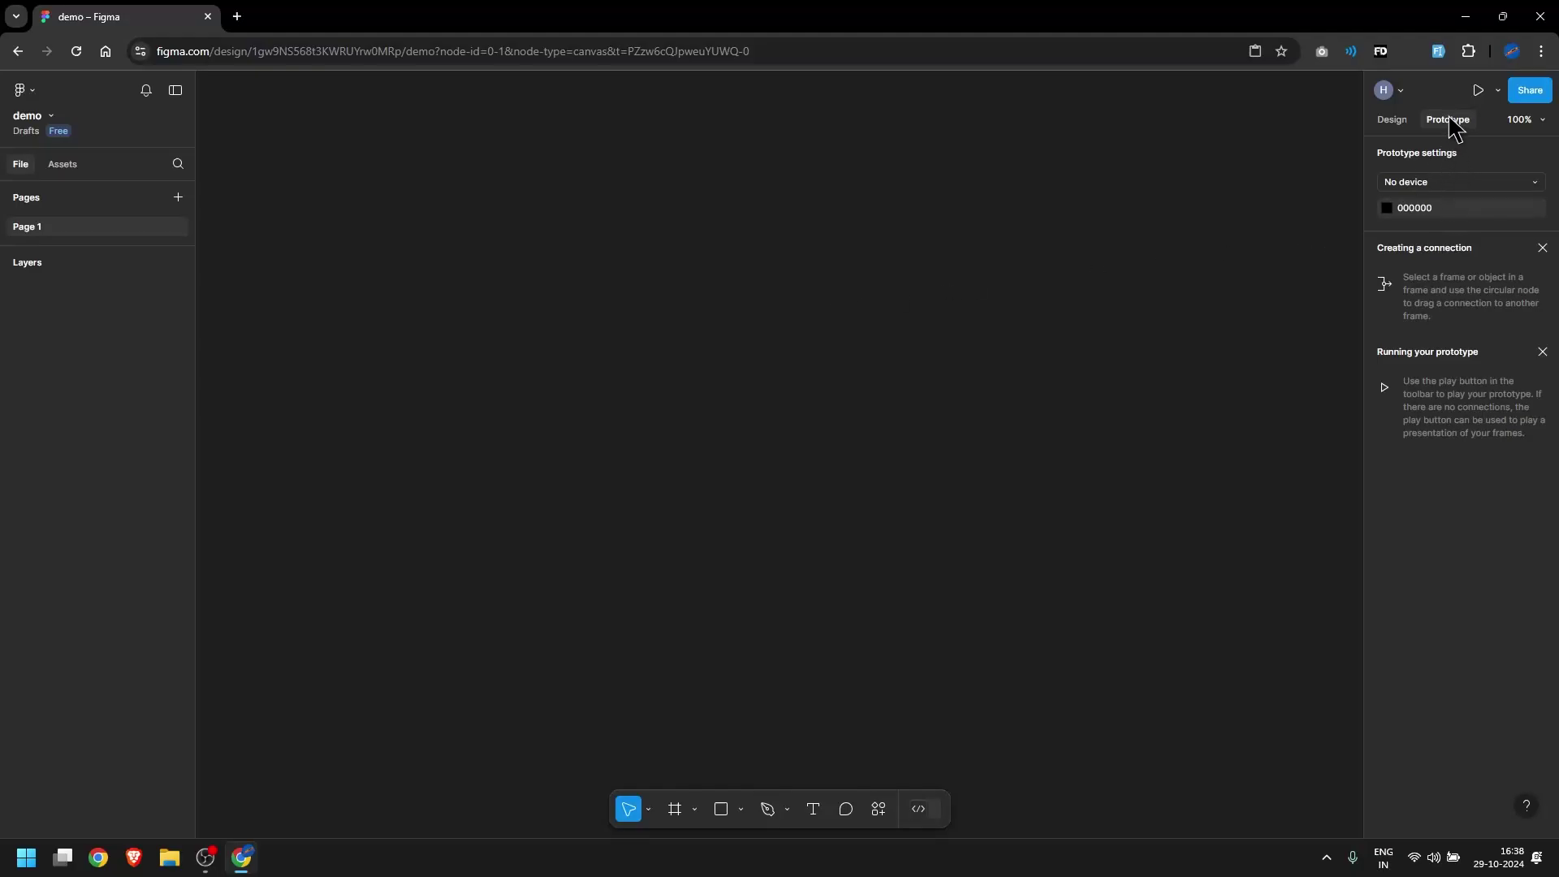
left_click(1390, 124)
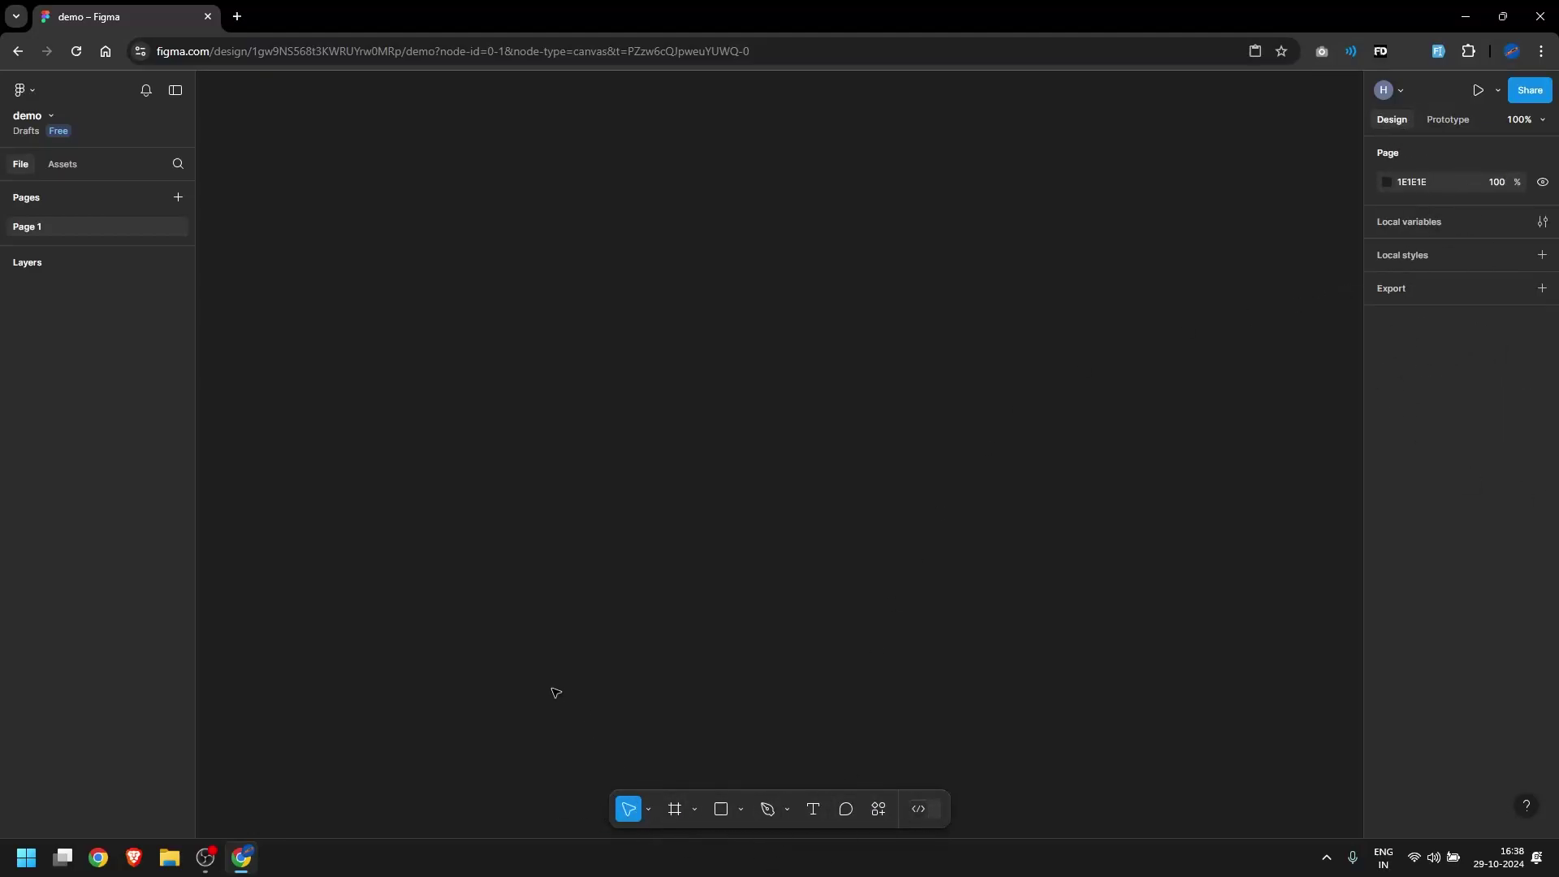
Draw a rectangle about 266 × 263 on the empty canvas and deselect it
left_click(648, 810)
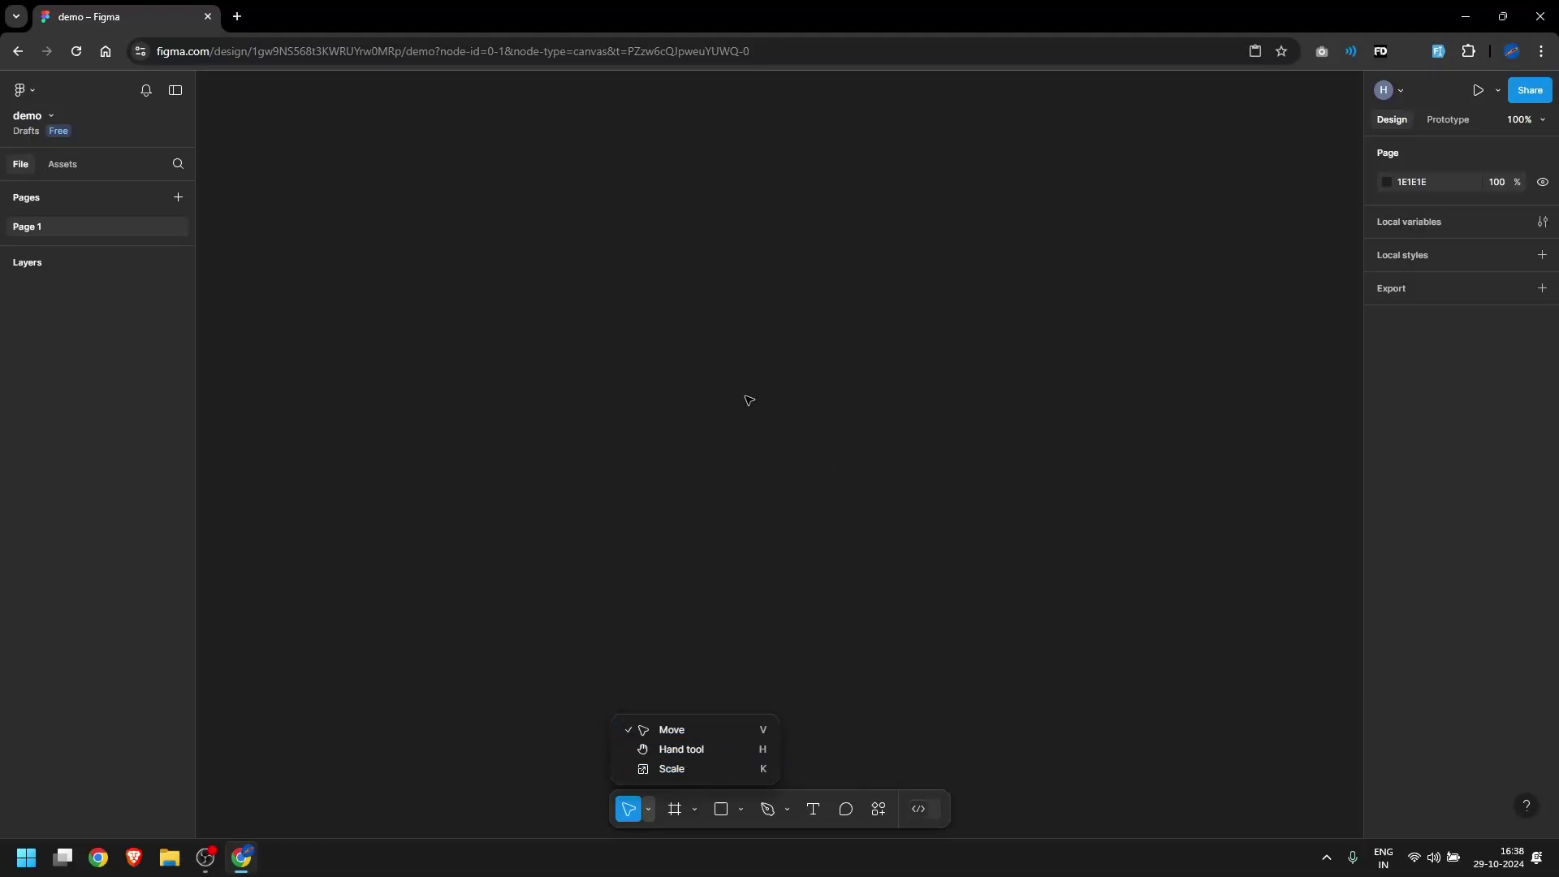
key("r")
left_click_drag(662, 237, 880, 452)
key("Escape")
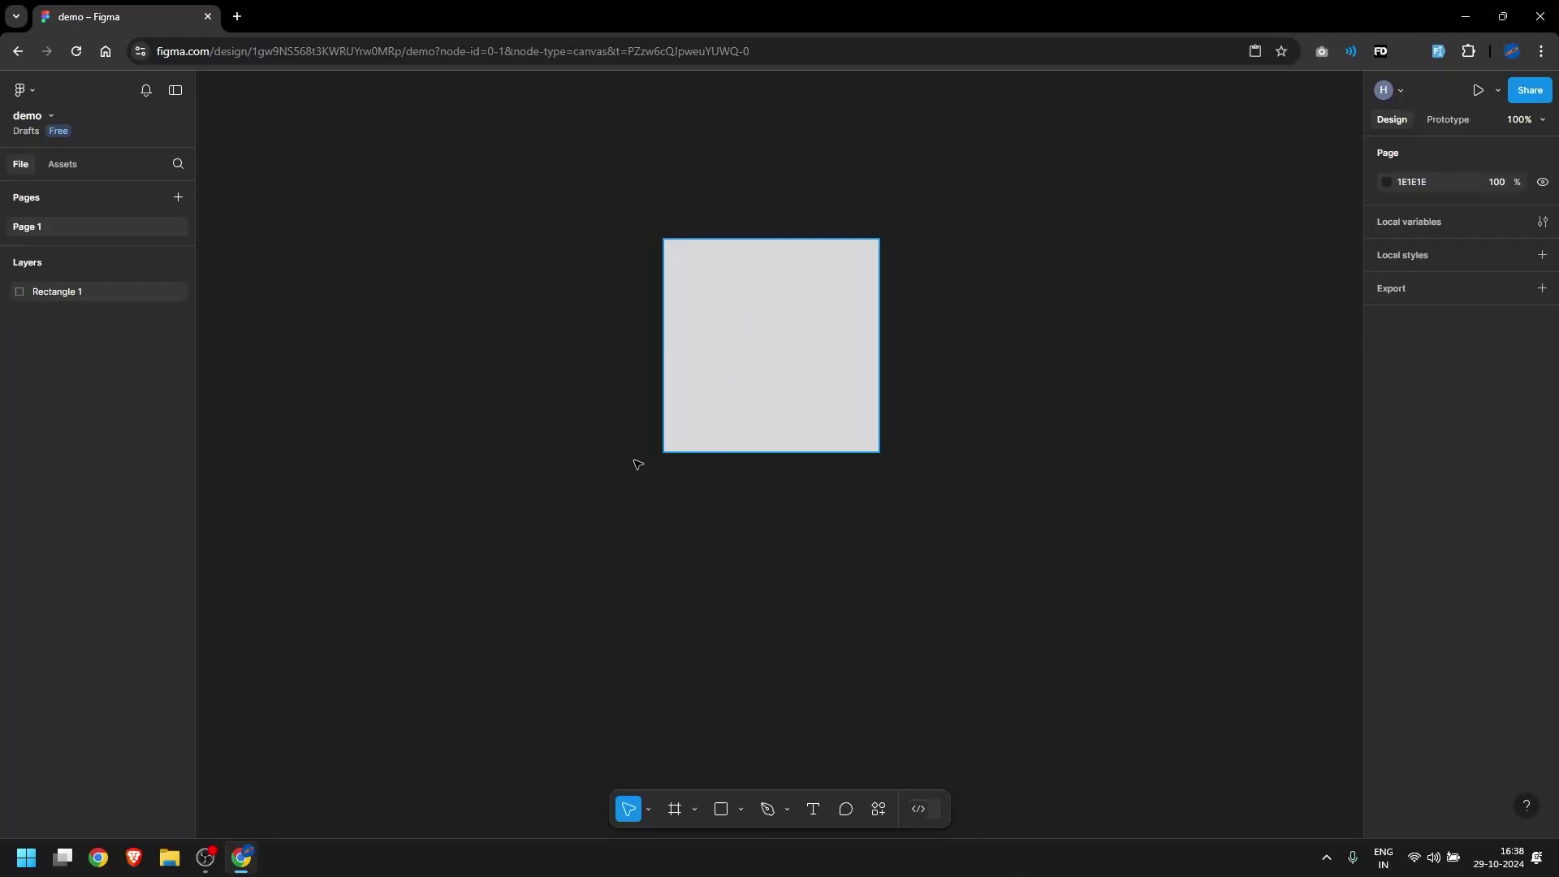
Move the rectangle up and to the right with the Move tool, to about X 134, Y -358
left_click(648, 809)
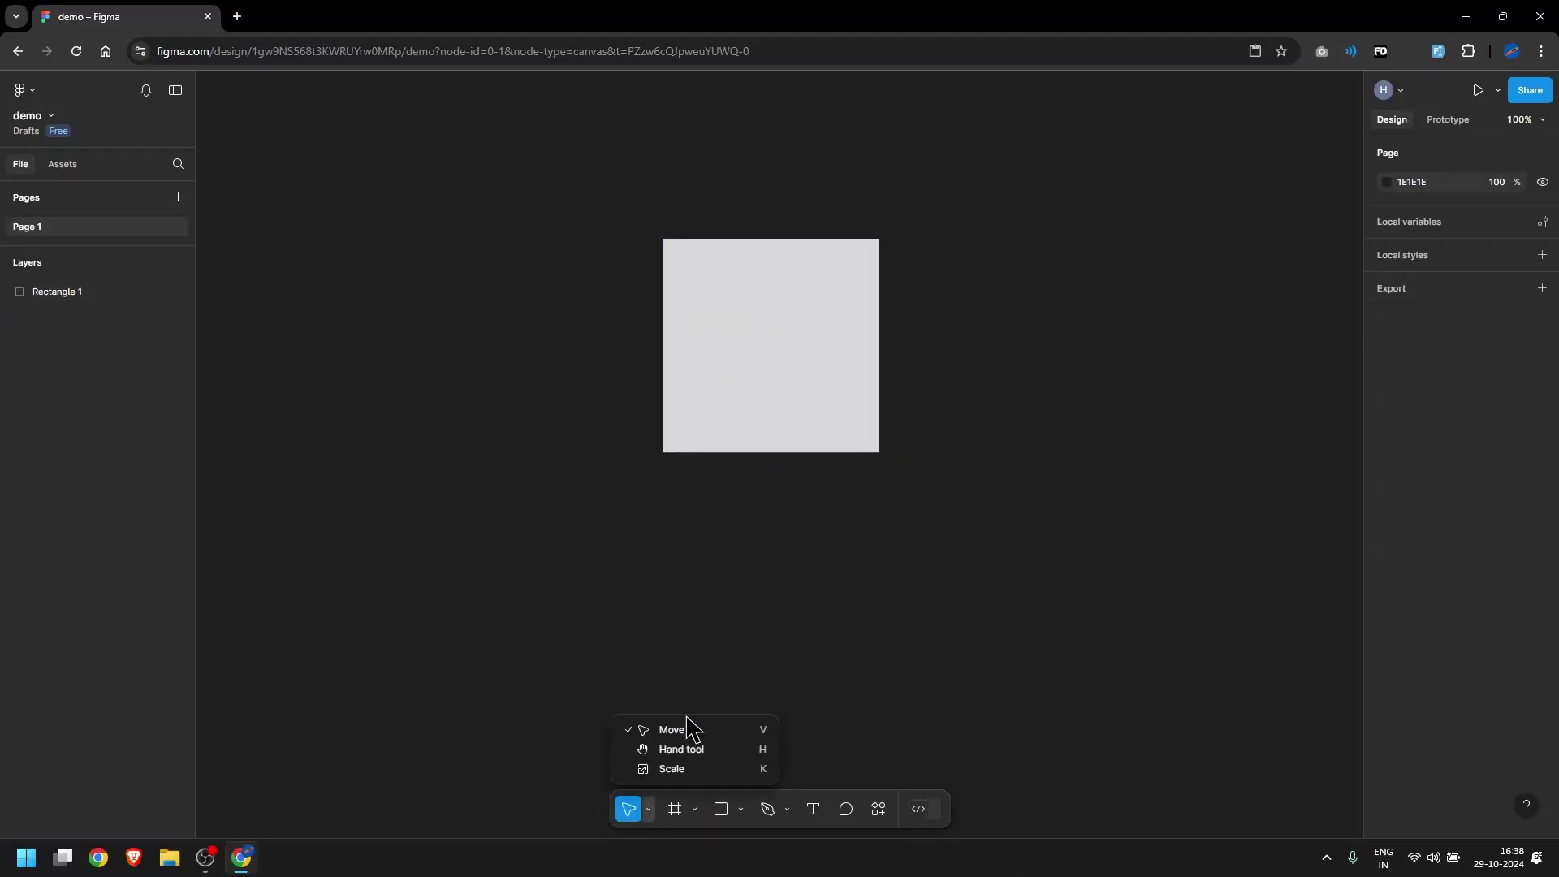
left_click(693, 725)
left_click_drag(752, 311, 996, 320)
Pan the canvas with the Hand tool, return to the Move tool, and pan again using the temporary hand
left_click(647, 808)
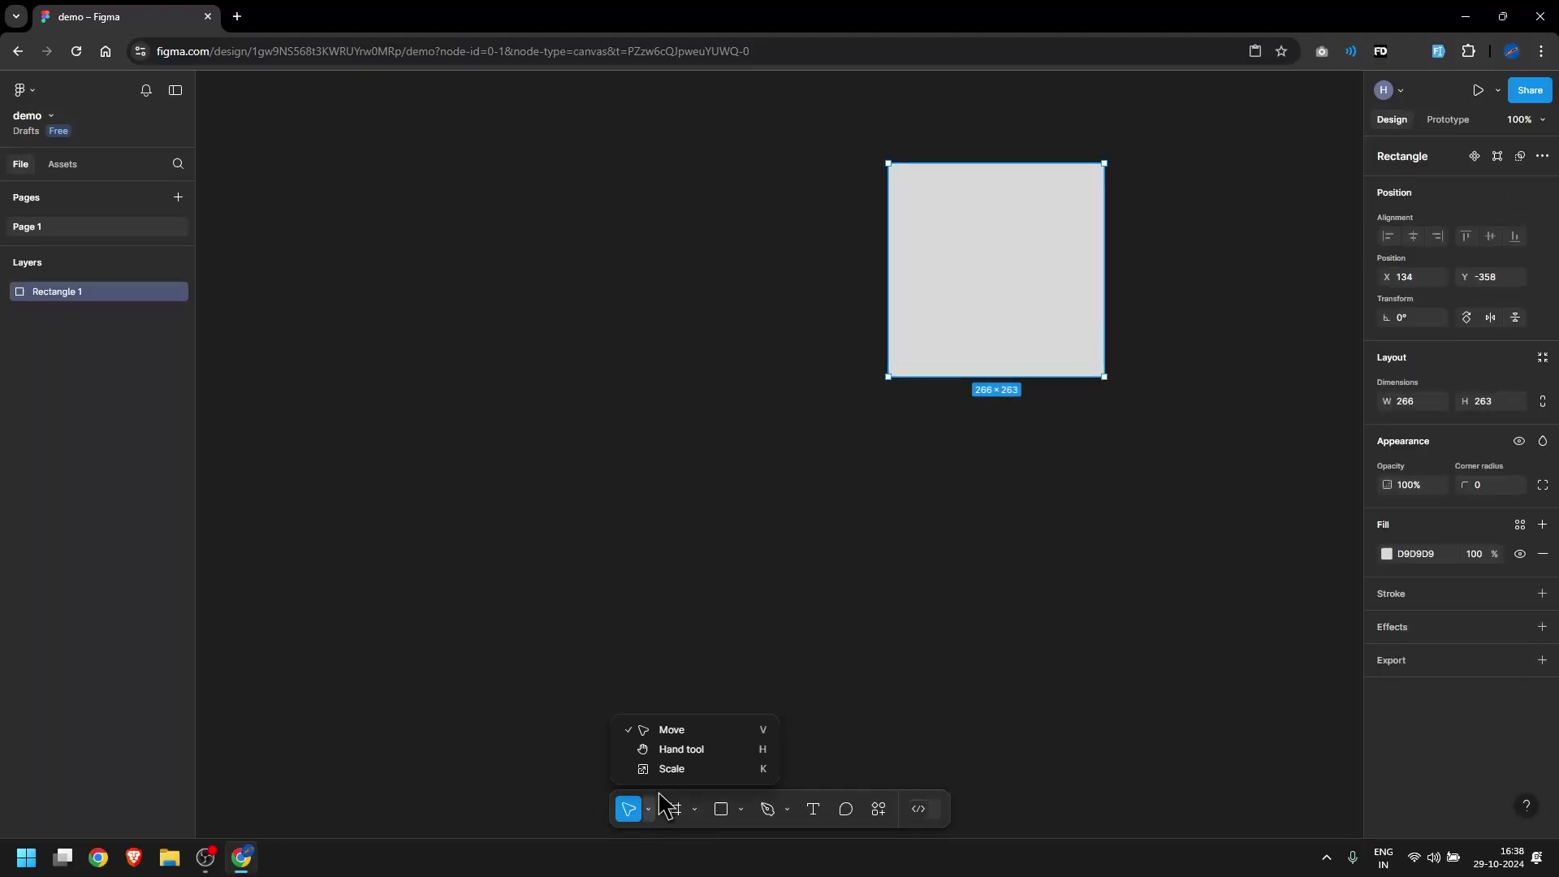
left_click(684, 747)
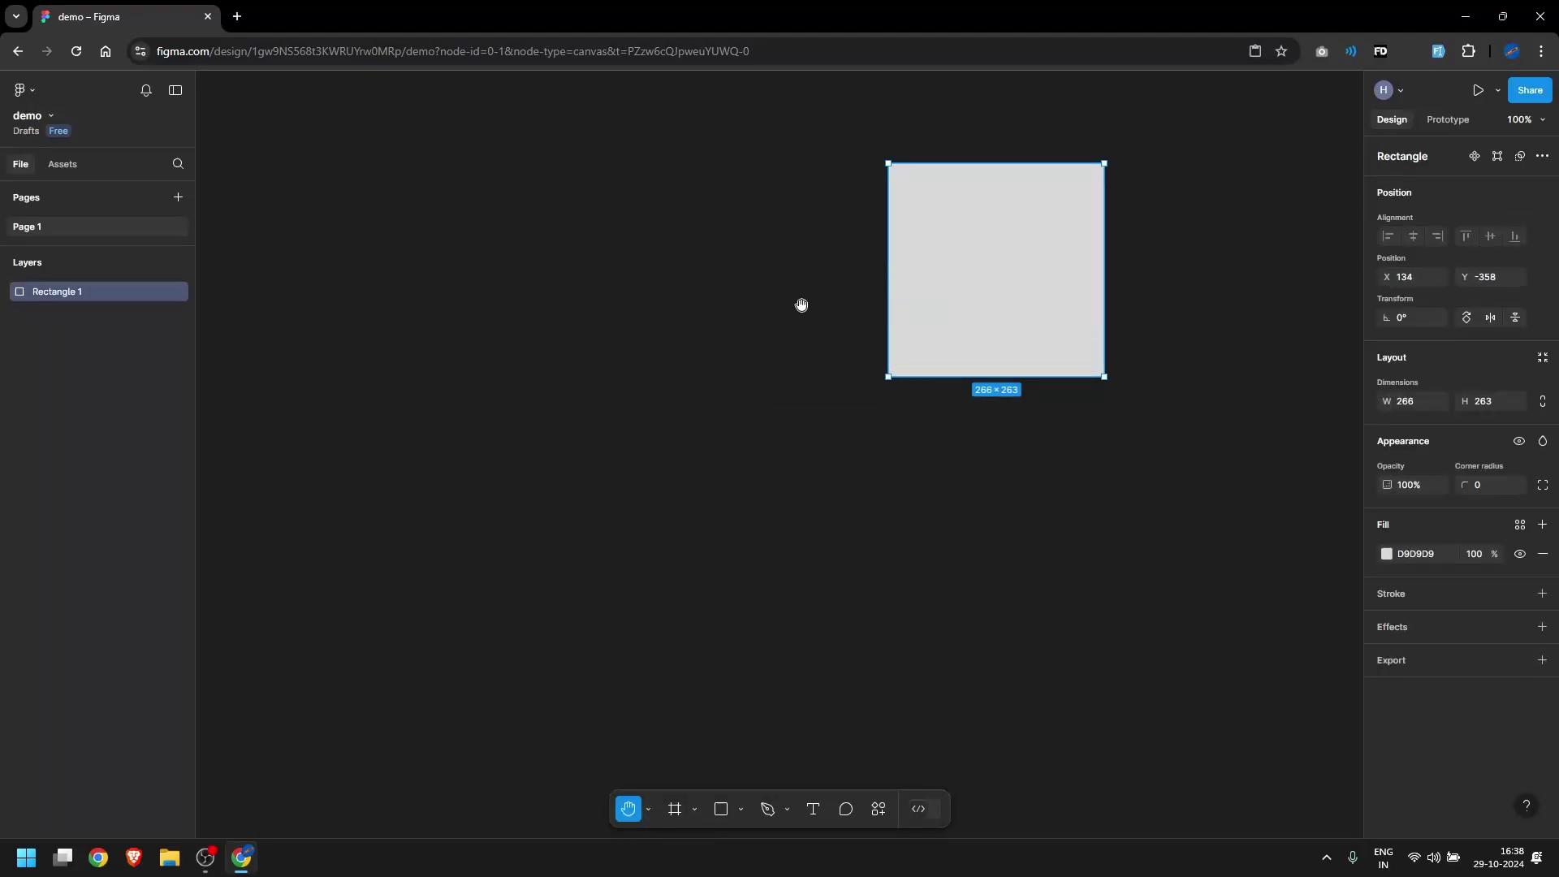
left_click_drag(810, 303, 729, 299)
left_click_drag(1180, 549, 820, 600)
left_click_drag(682, 487, 800, 546)
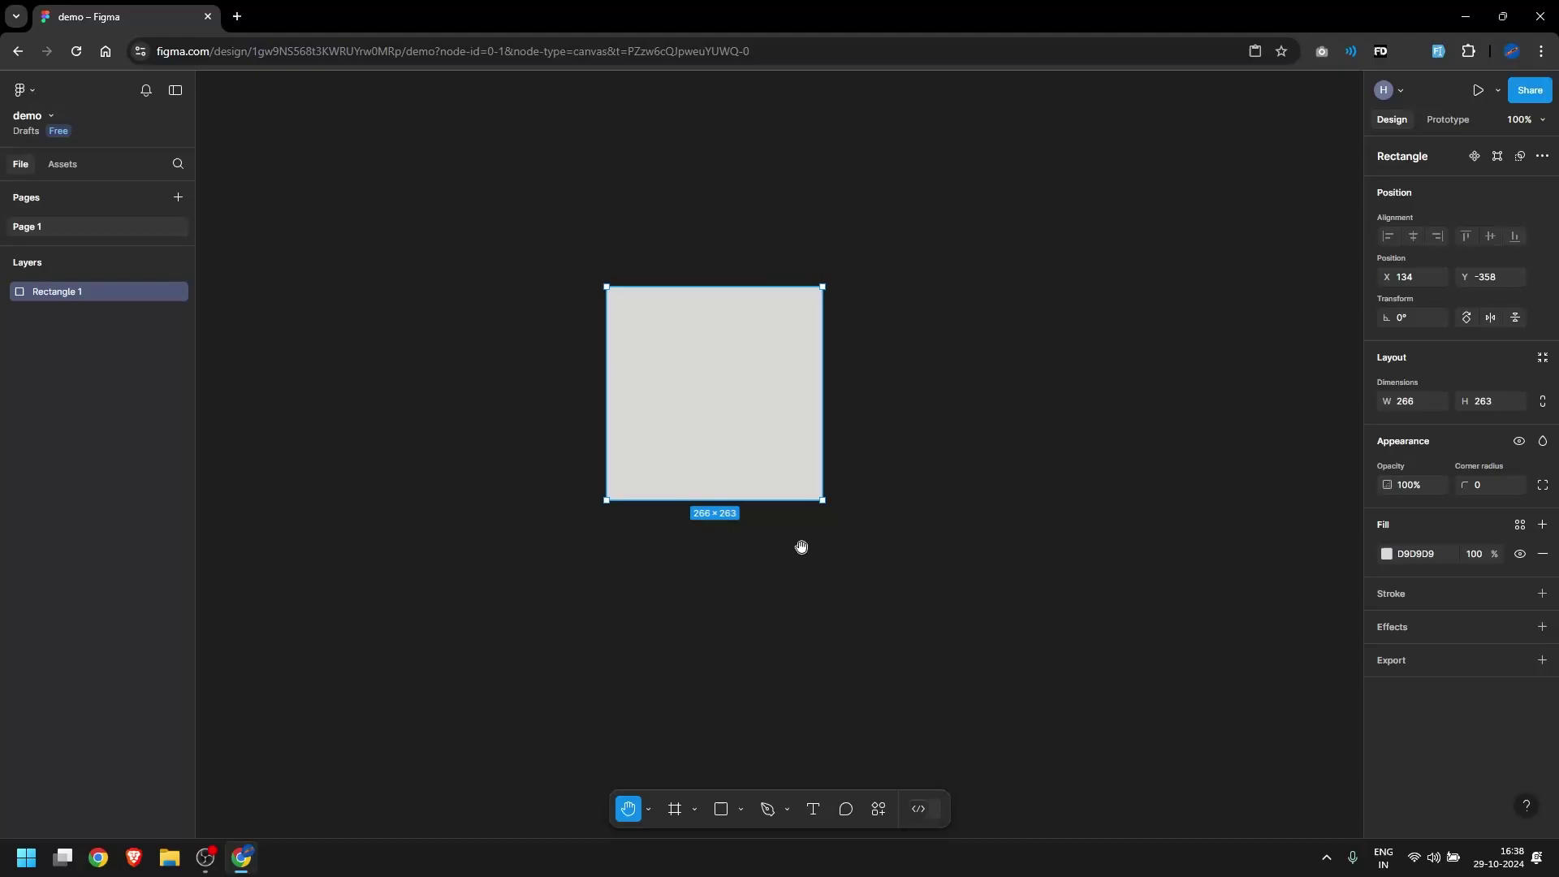
key("v")
left_click(804, 552)
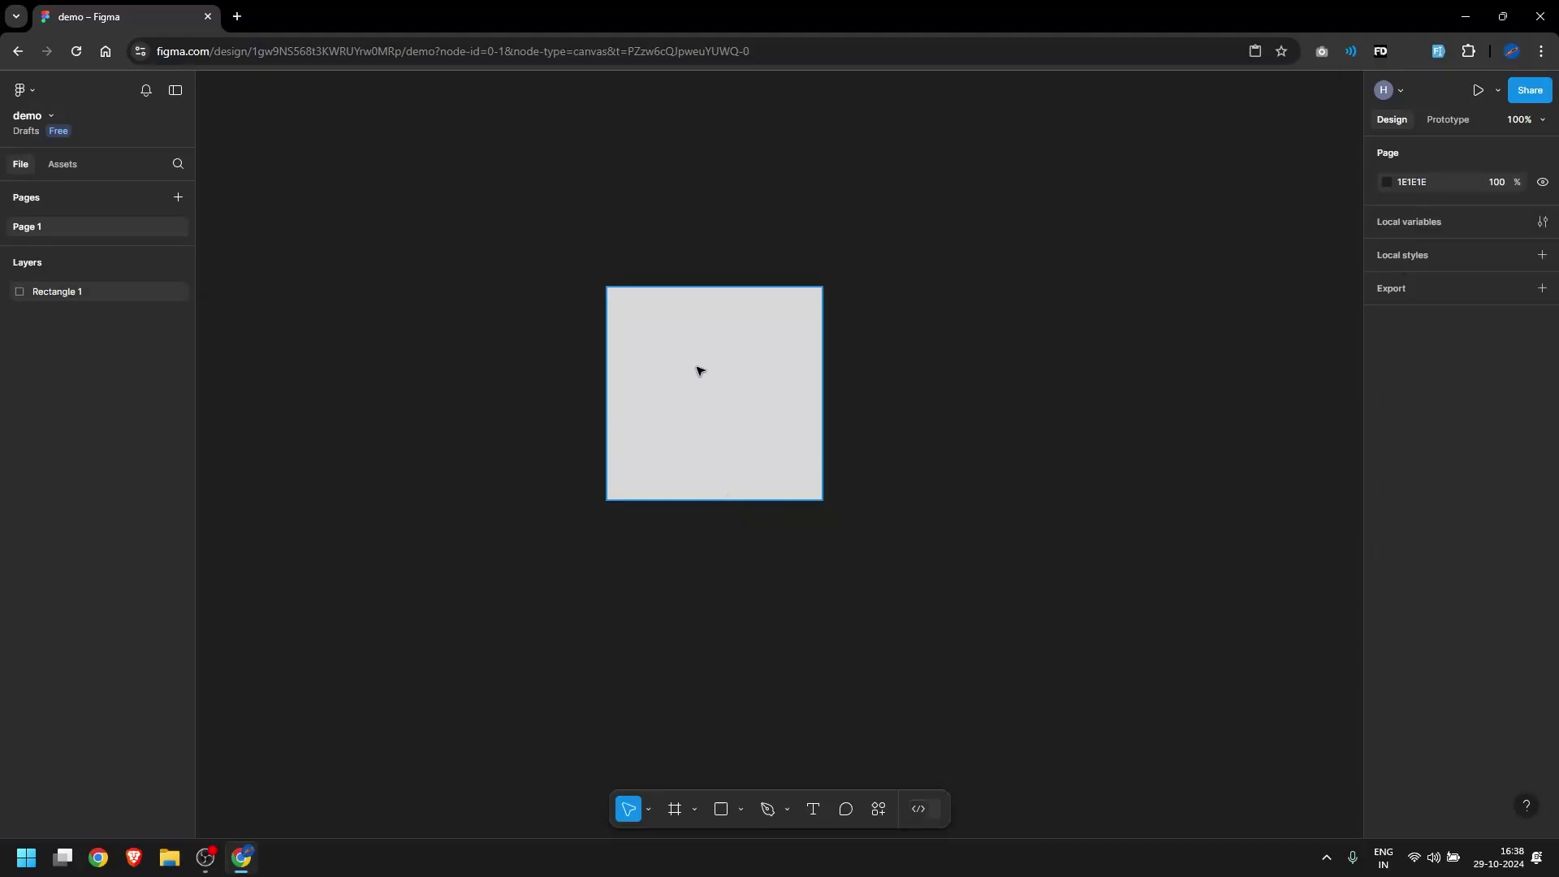
left_click(648, 809)
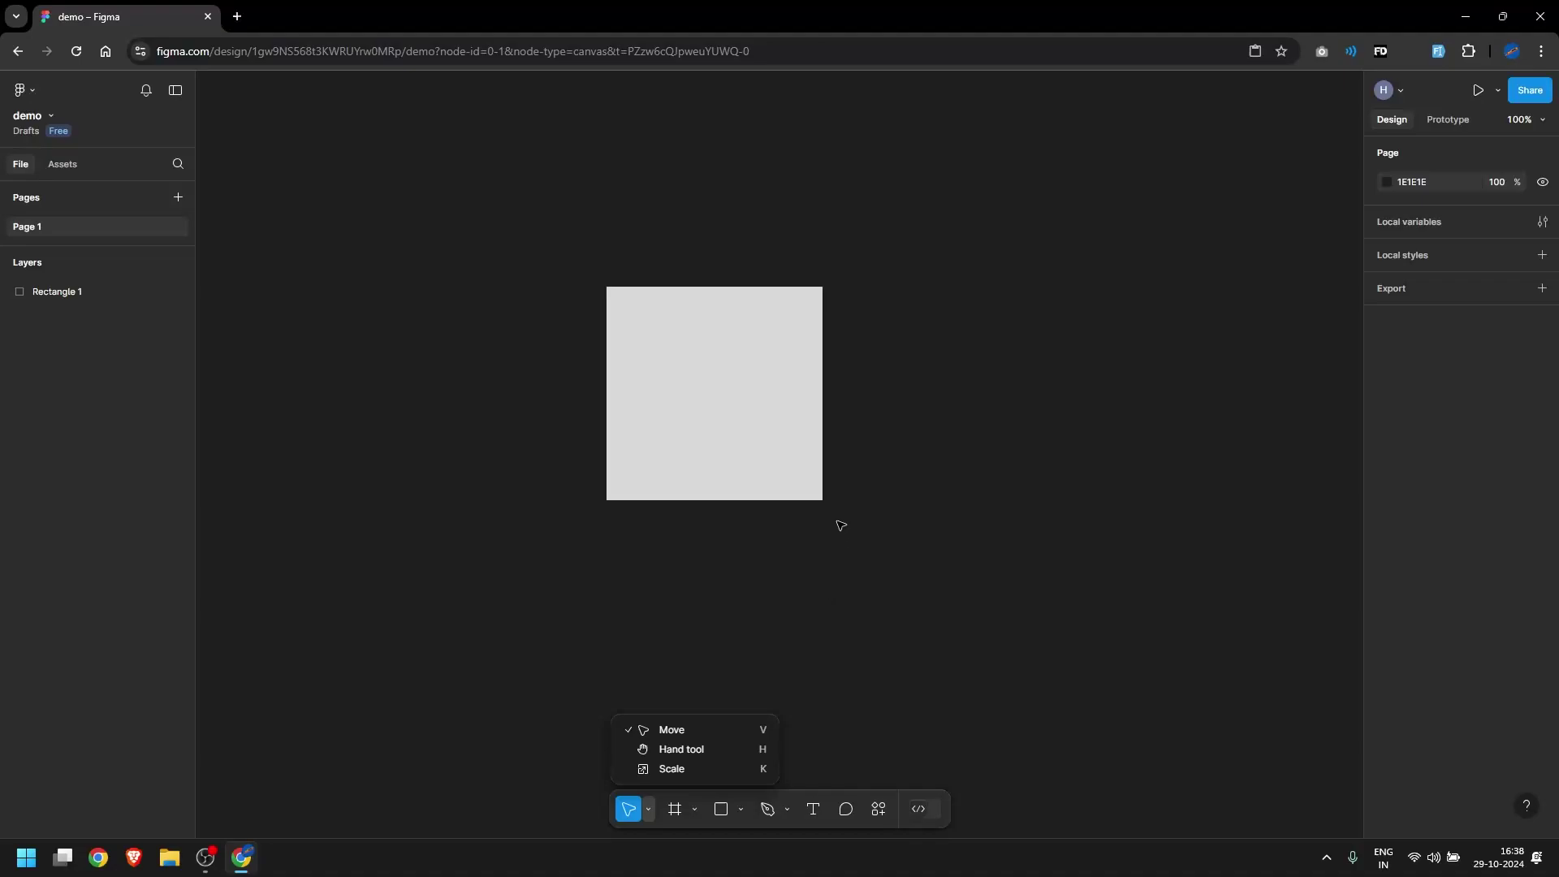
left_click(924, 419)
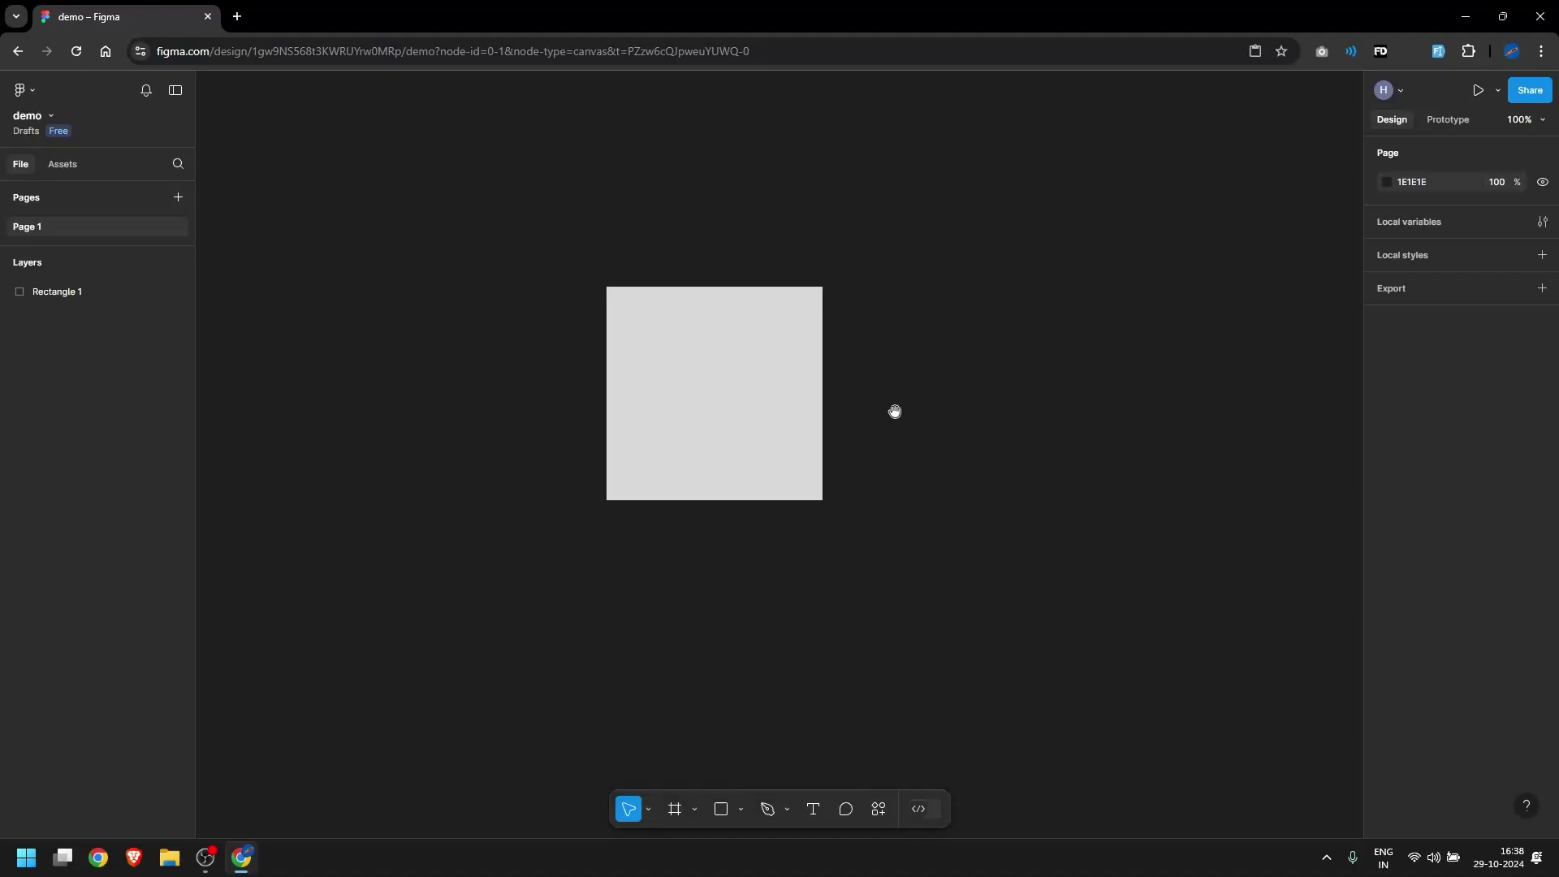
left_click_drag(1006, 383, 949, 344)
left_click_drag(668, 536, 744, 521)
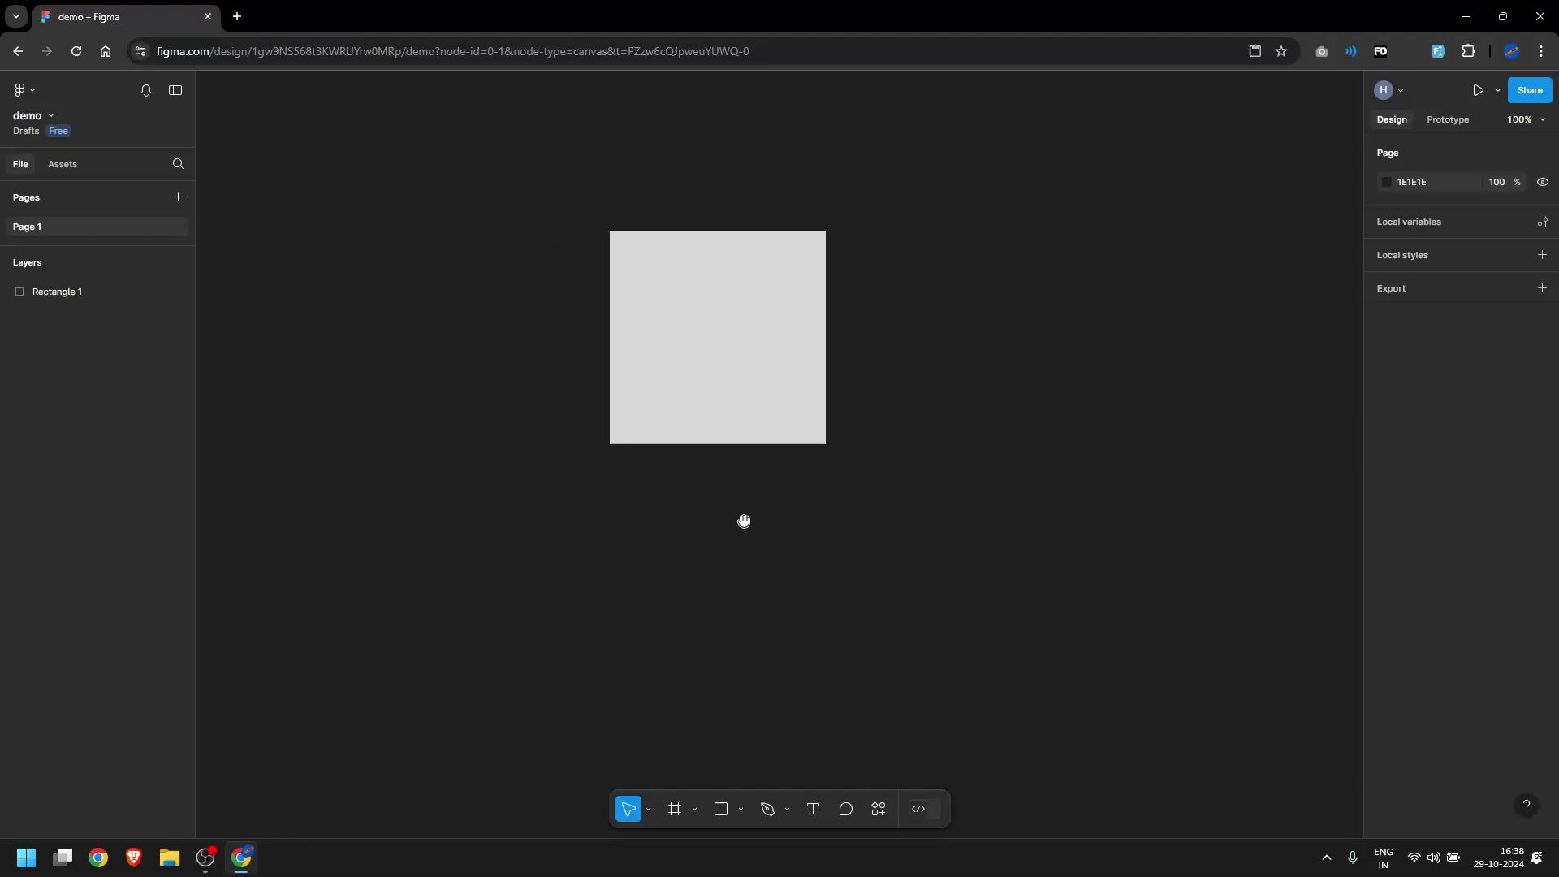
Draw a portrait frame about 308 × 490 to the right of the rectangle with the Frame tool
left_click(696, 809)
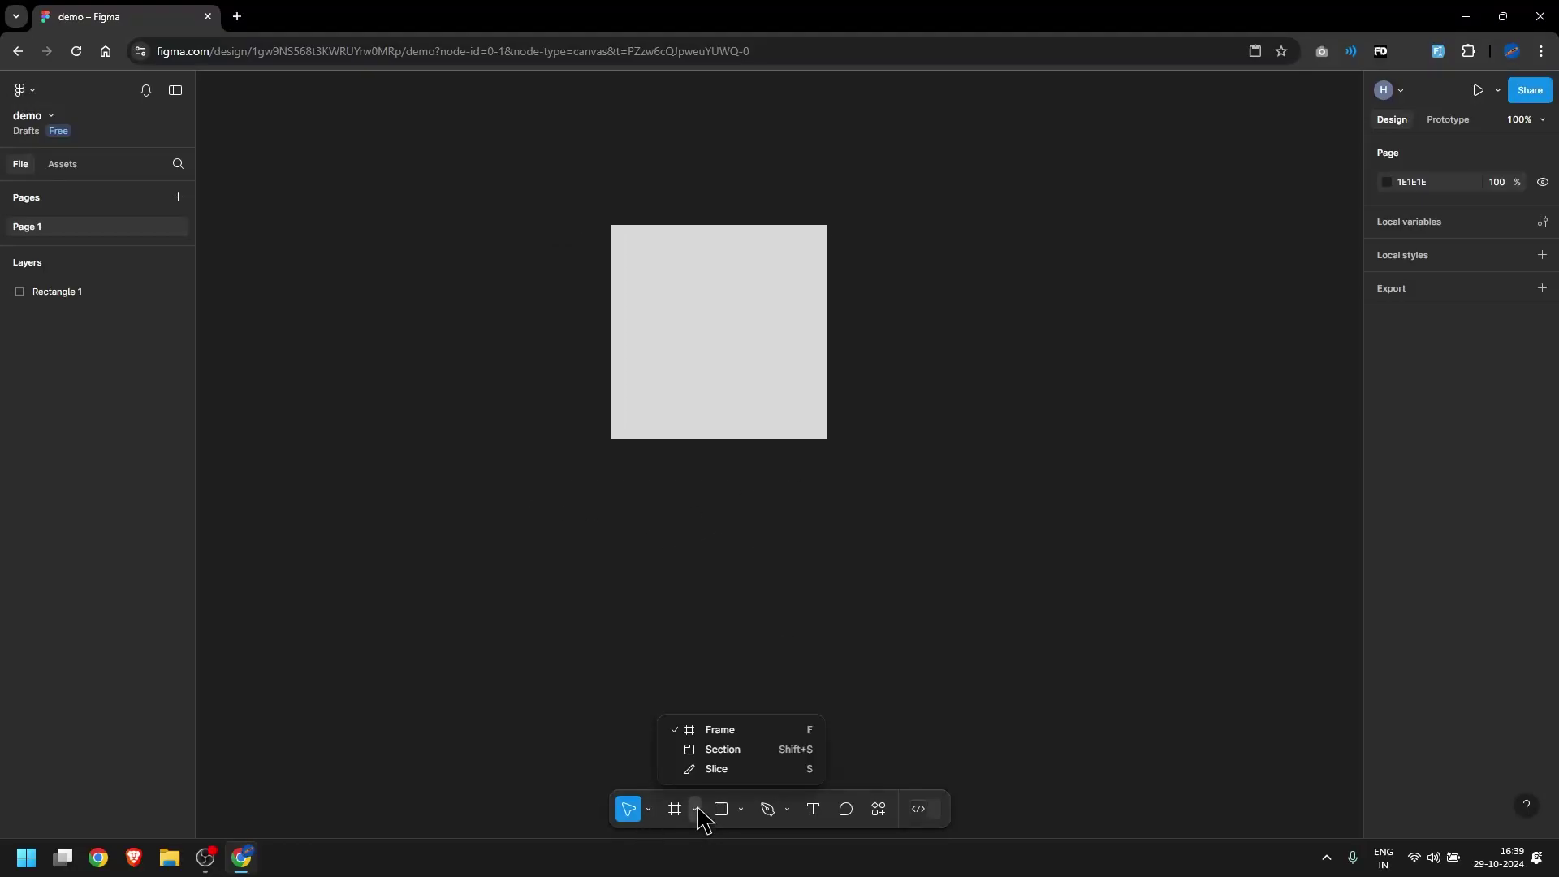
left_click(741, 728)
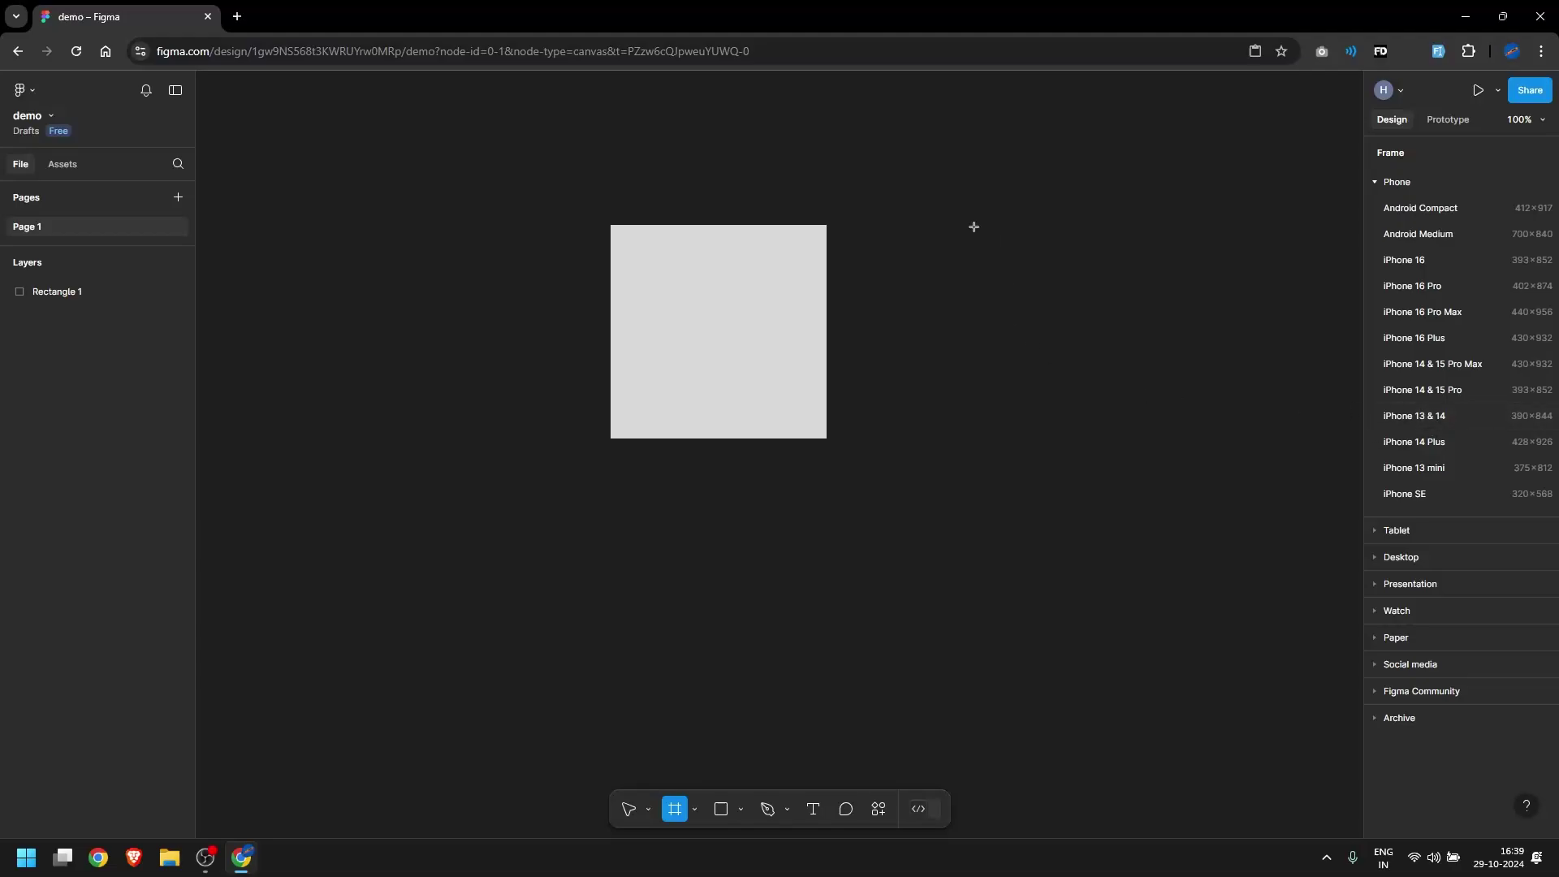
left_click_drag(916, 232, 1166, 629)
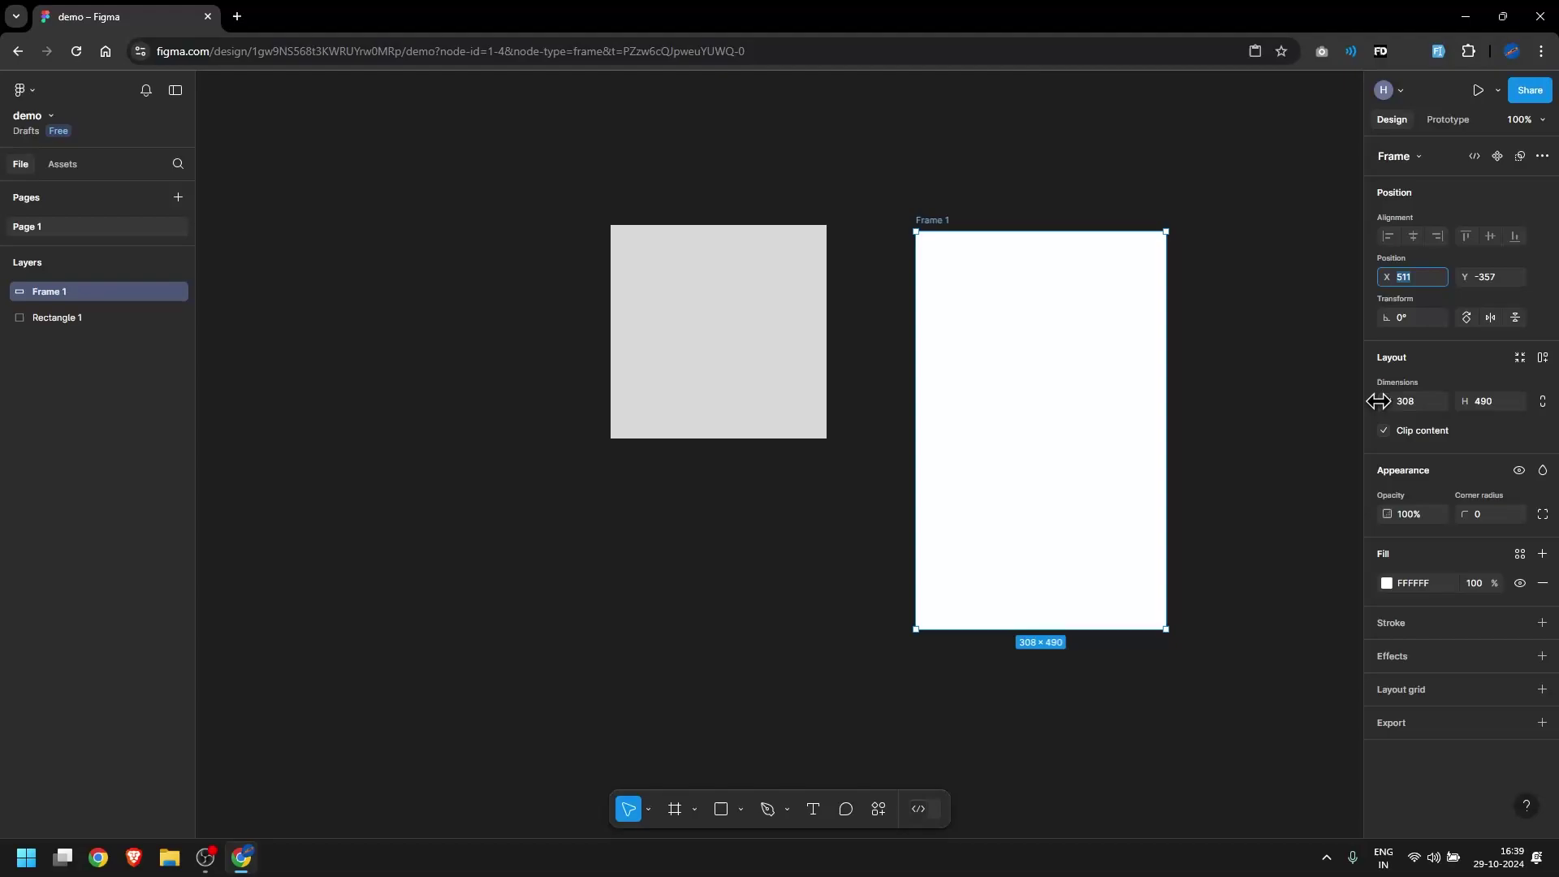
Set the frame's width to 500 and its height to 300
left_click(1418, 407)
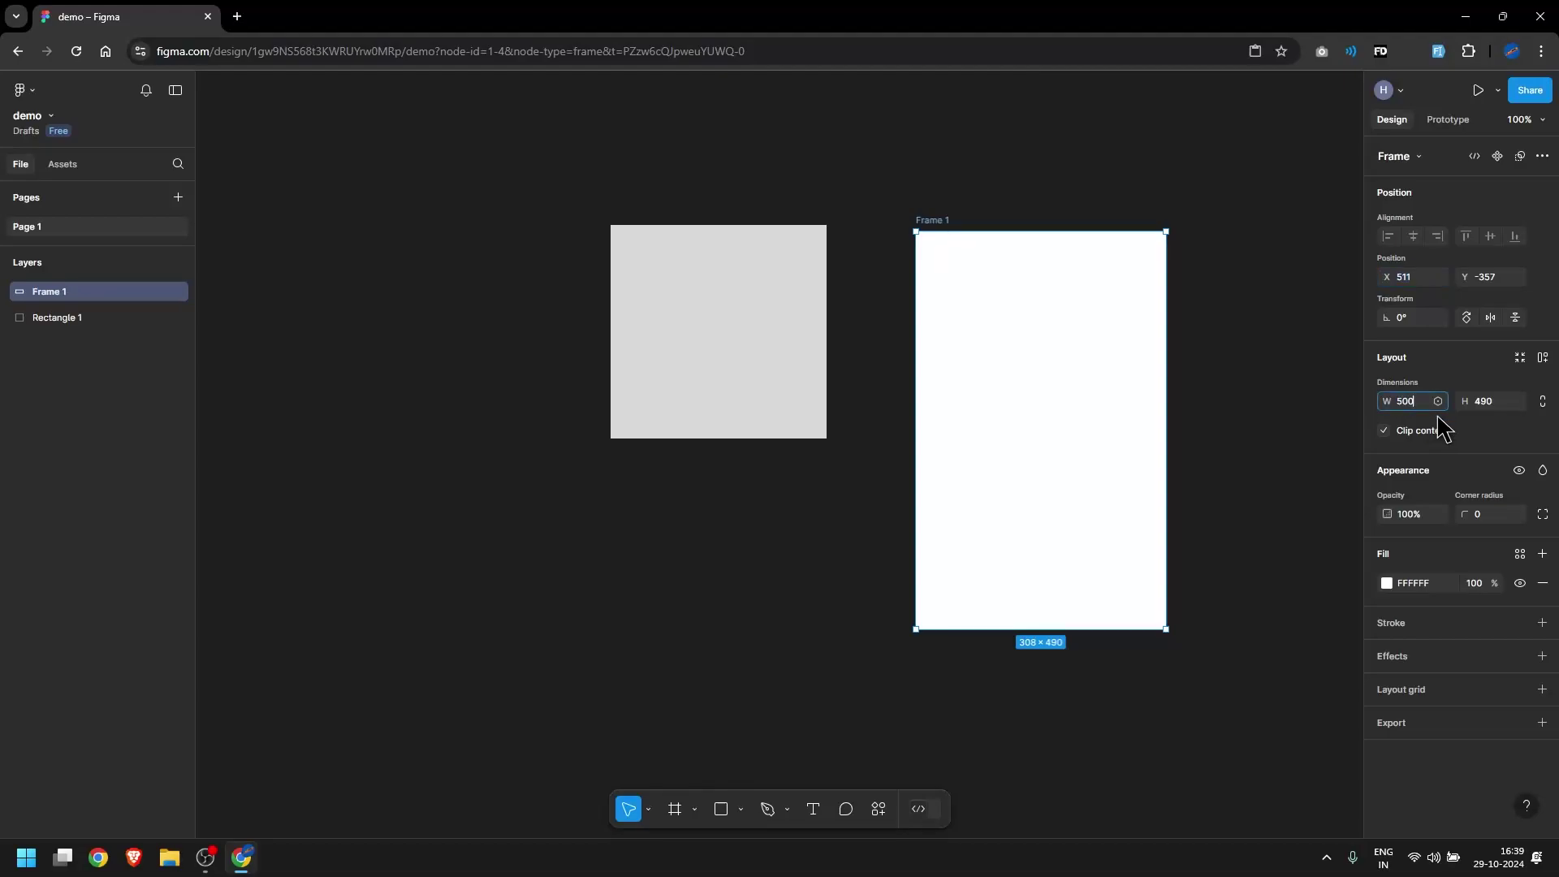
key("Tab")
type("3")
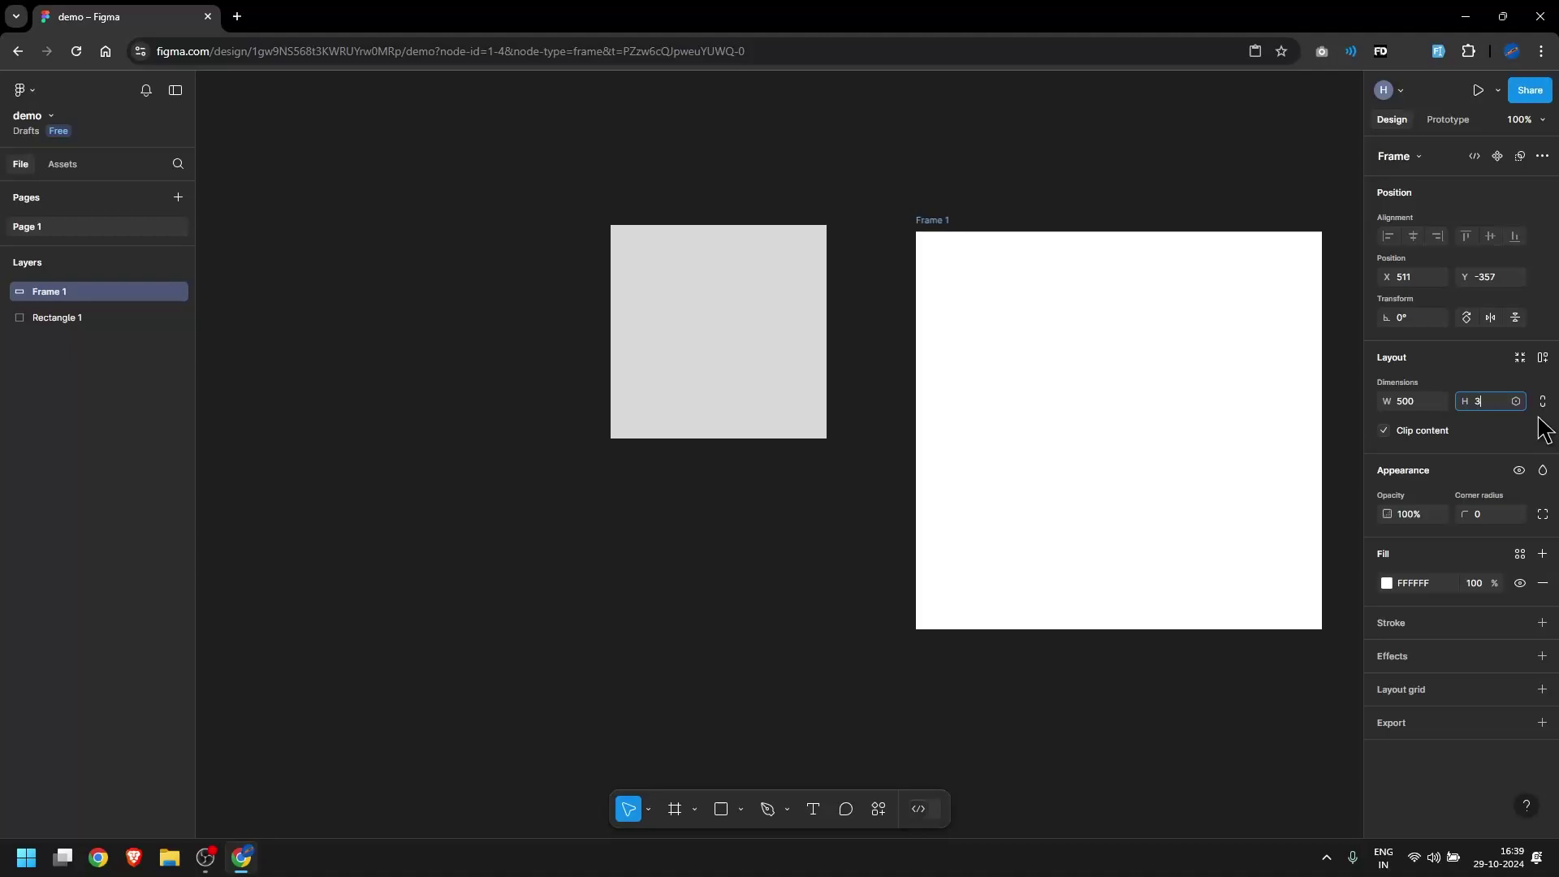
type("00")
key("Return")
Move the frame left over the rectangle, to about X 274, Y -365, and delete the frame
left_click_drag(1186, 358, 958, 348)
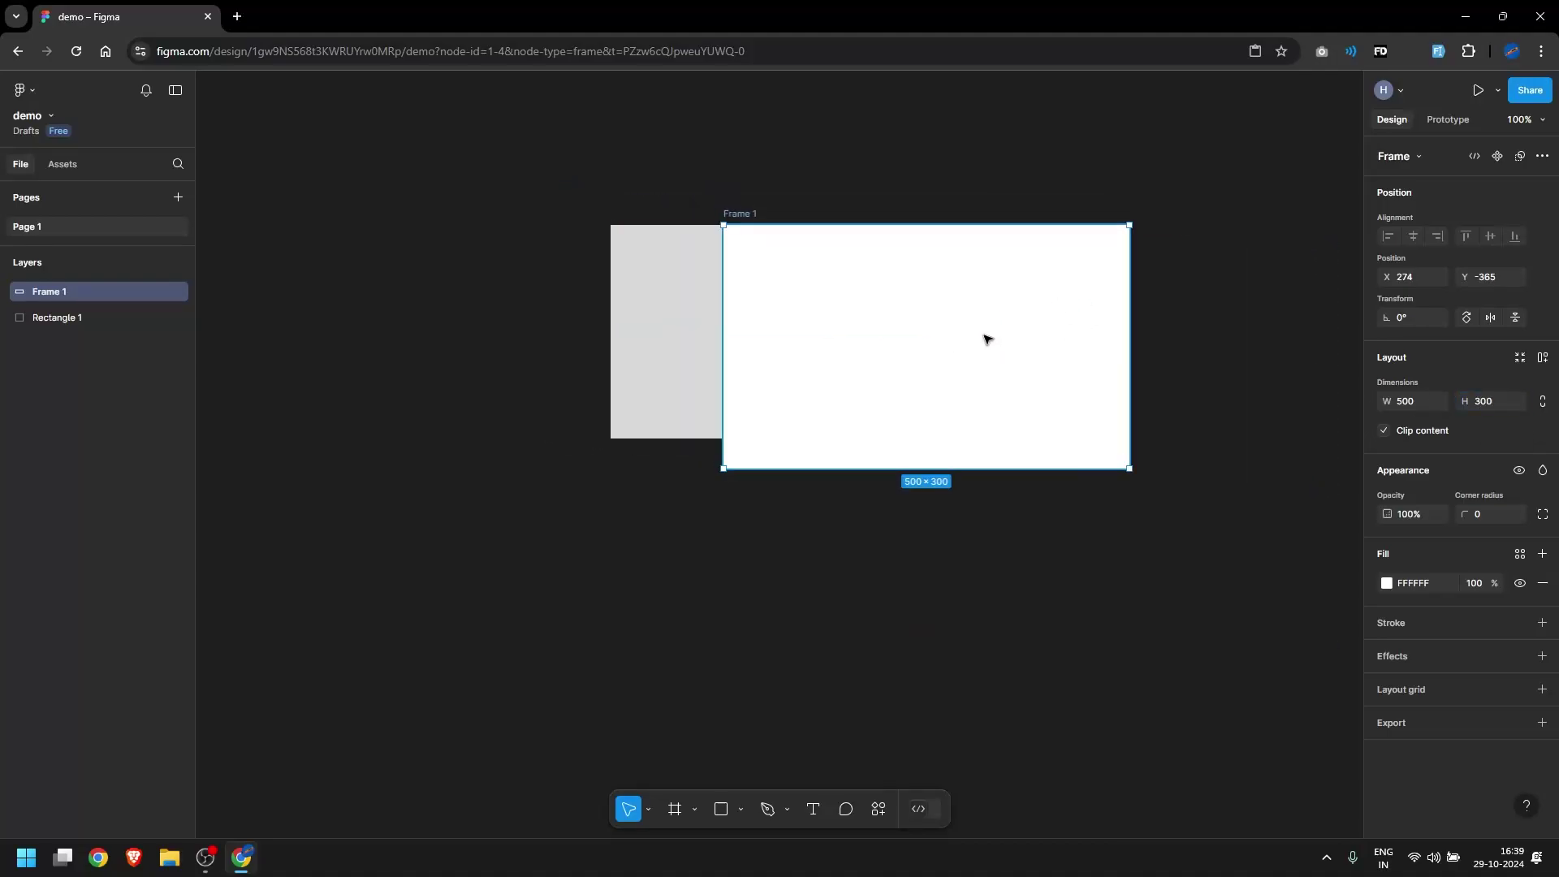
key("Delete")
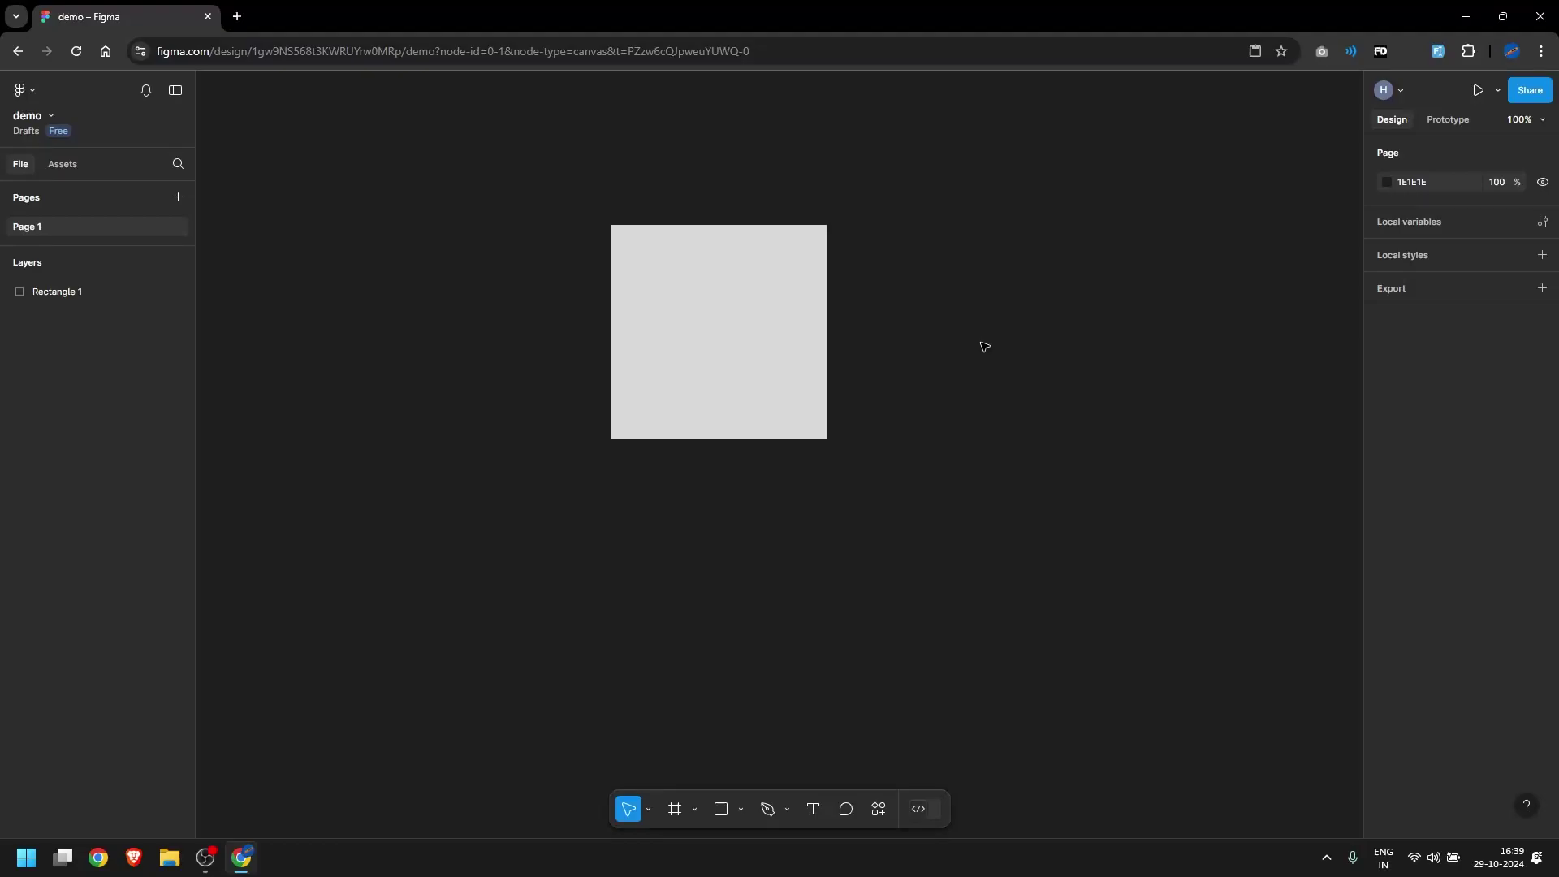
Add an iPhone 16 Pro preset frame and move the grey rectangle into it at about X 32, Y 146
key("f")
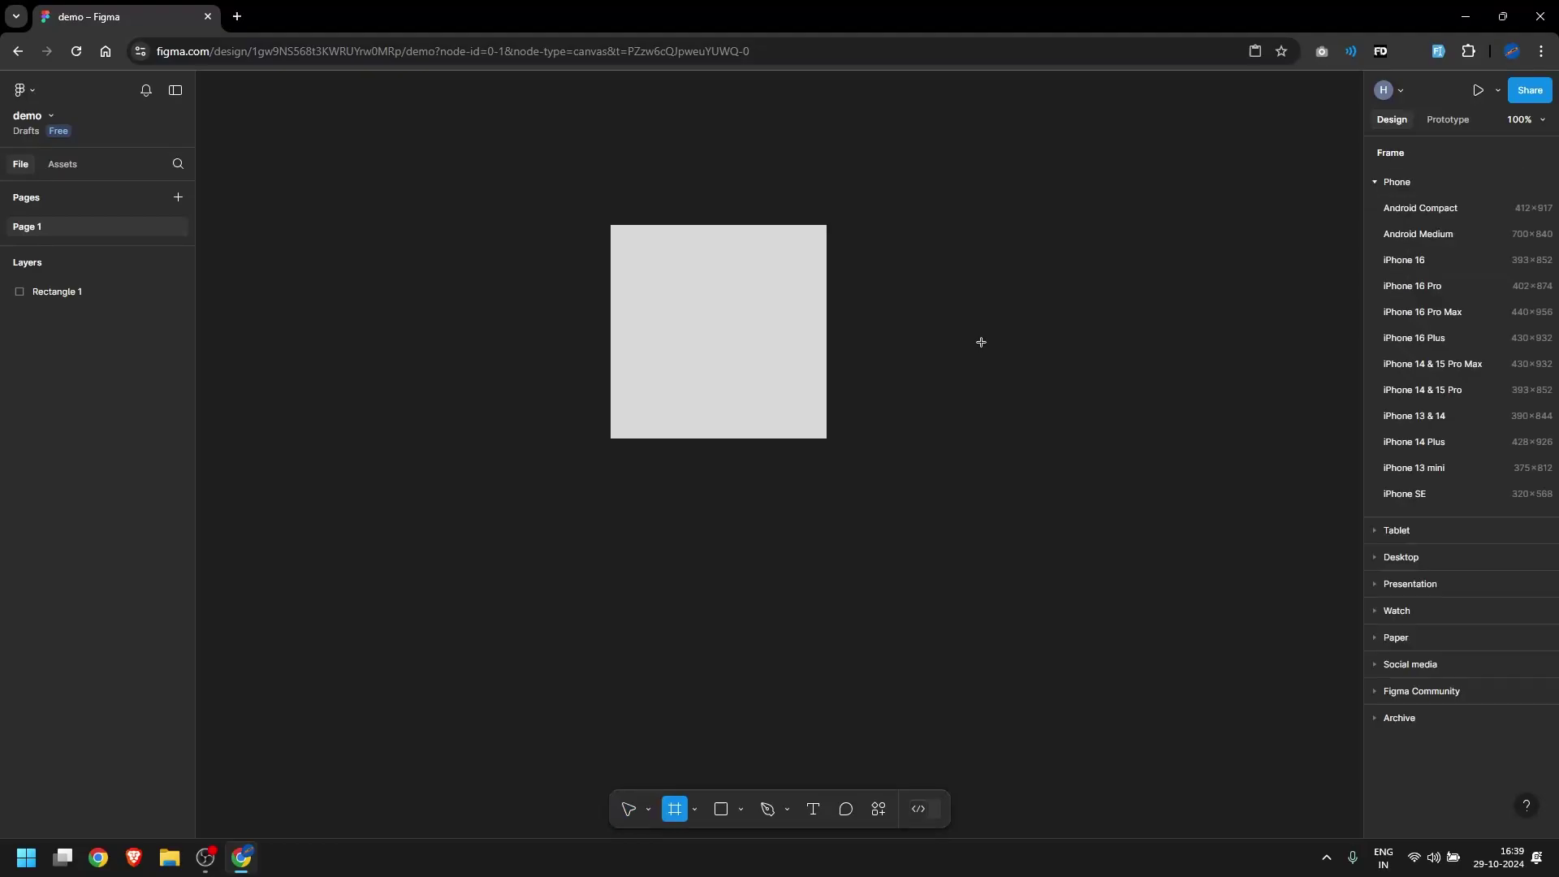
left_click(1430, 287)
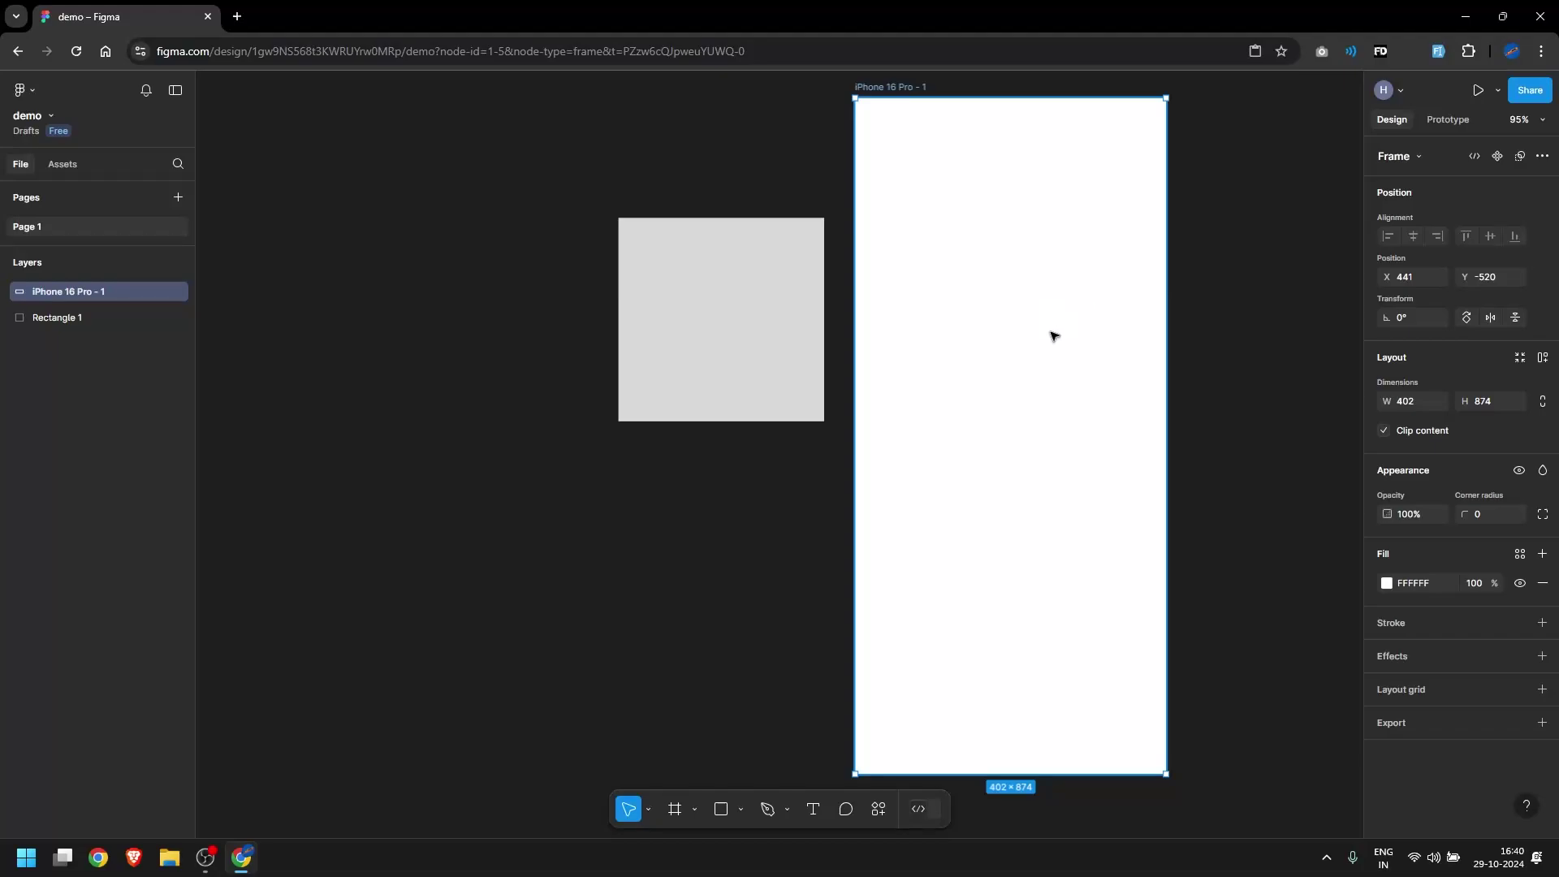
left_click_drag(765, 297, 1030, 289)
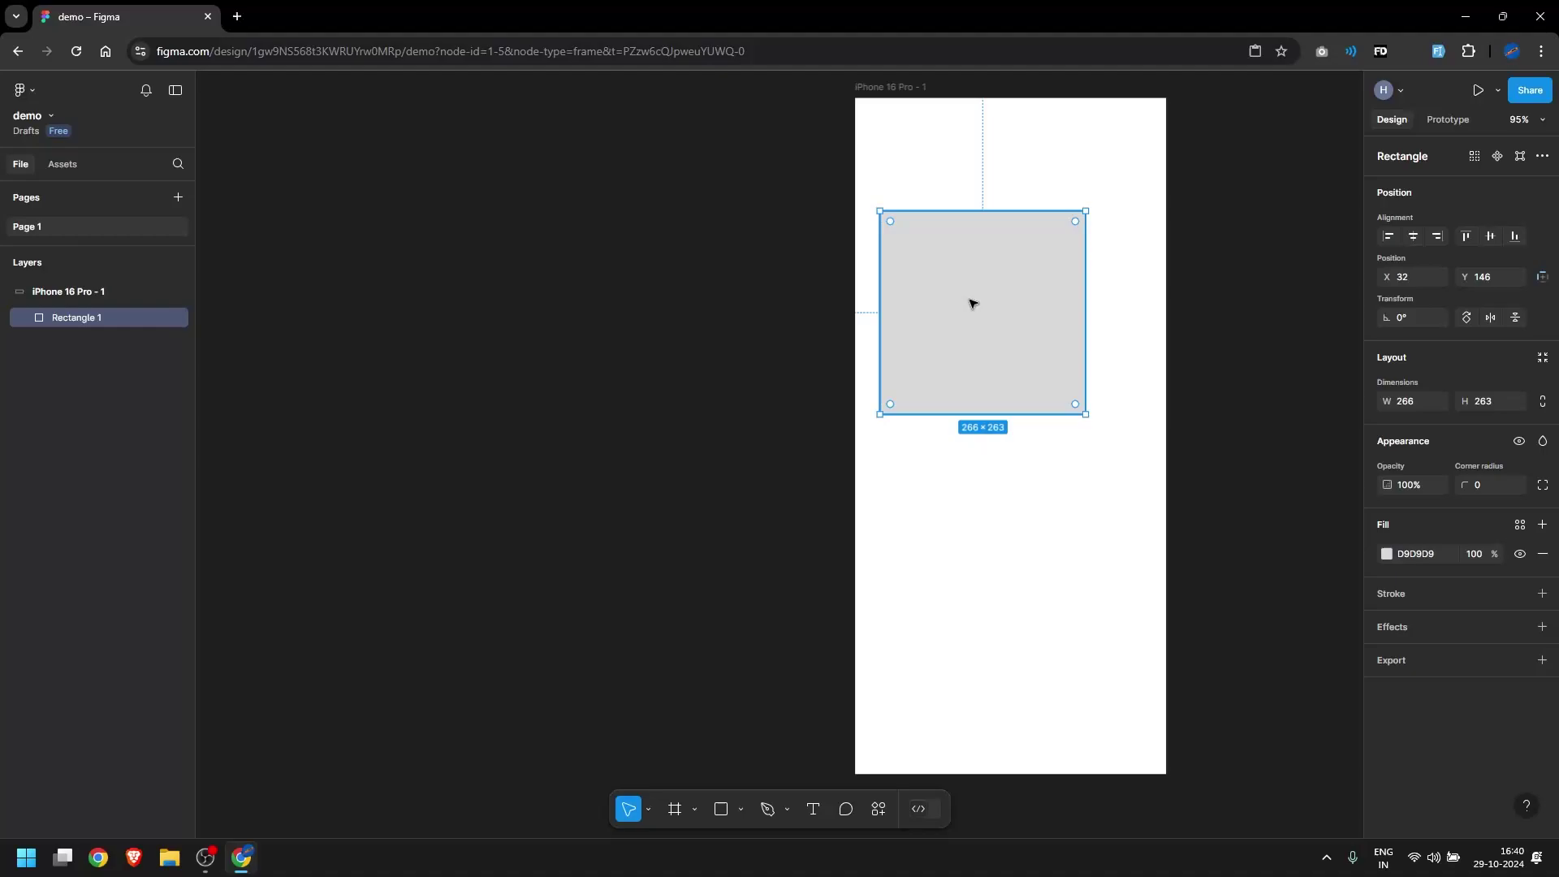
Delete the iPhone 16 Pro frame with its rectangle, and undo the deletion
left_click(901, 108)
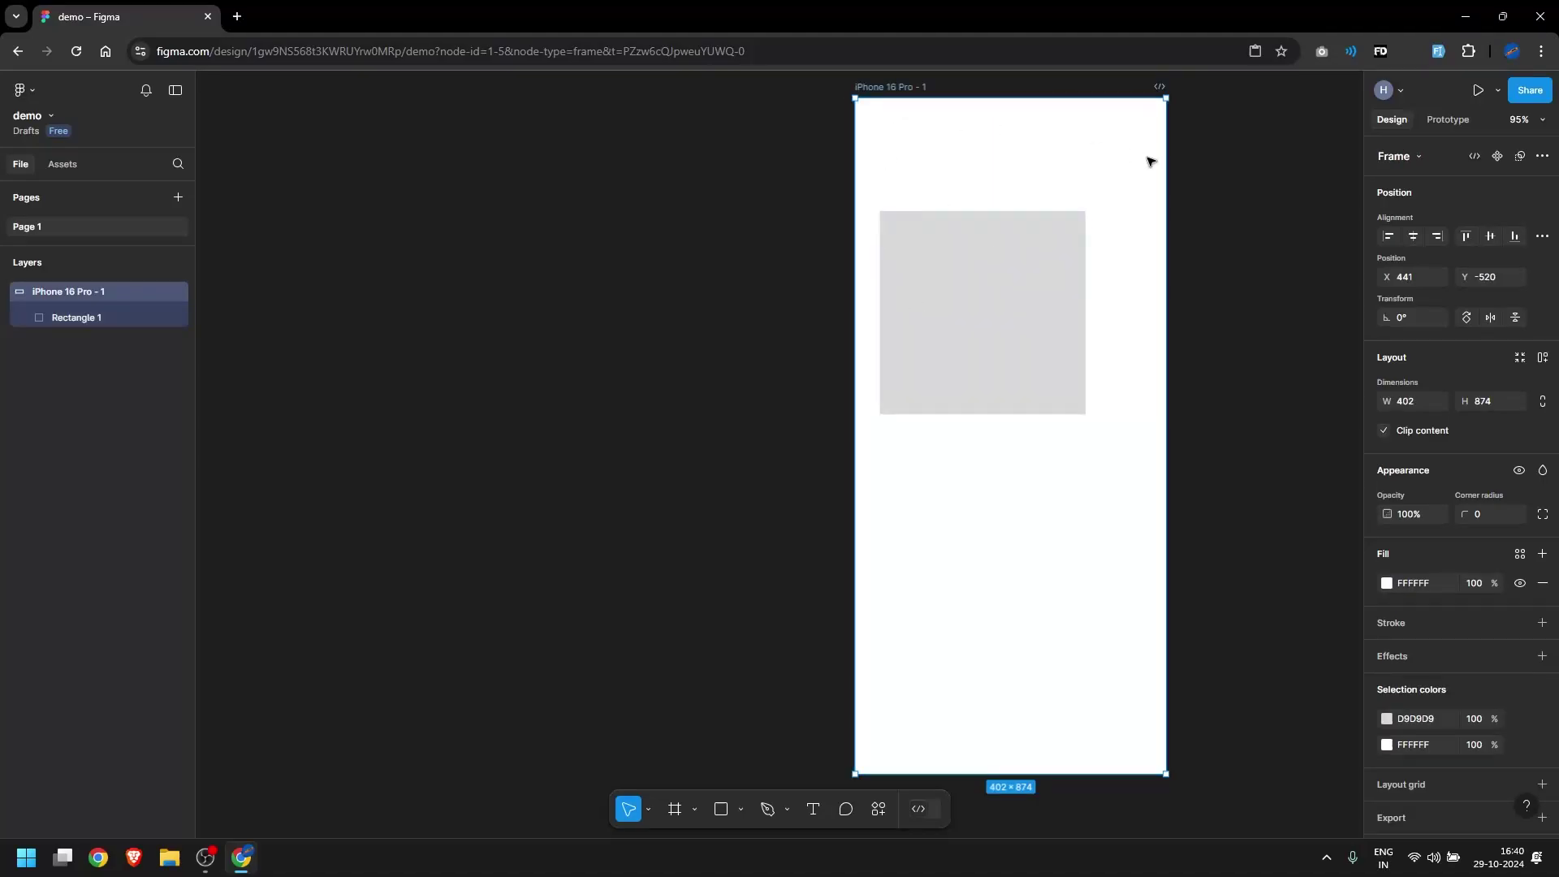
key("Delete")
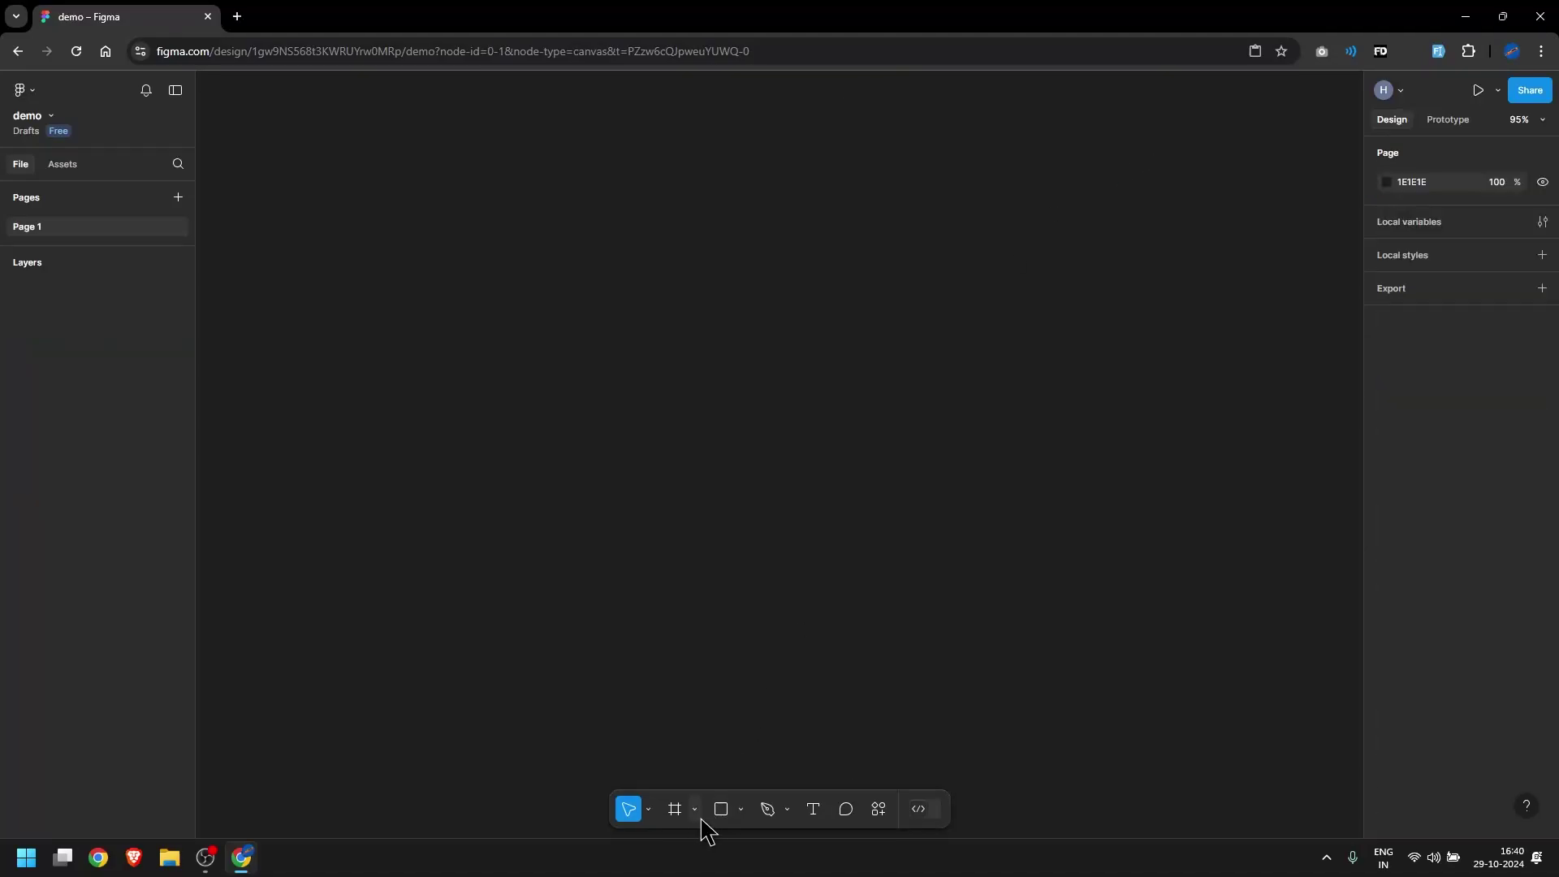
left_click(695, 809)
left_click(755, 744)
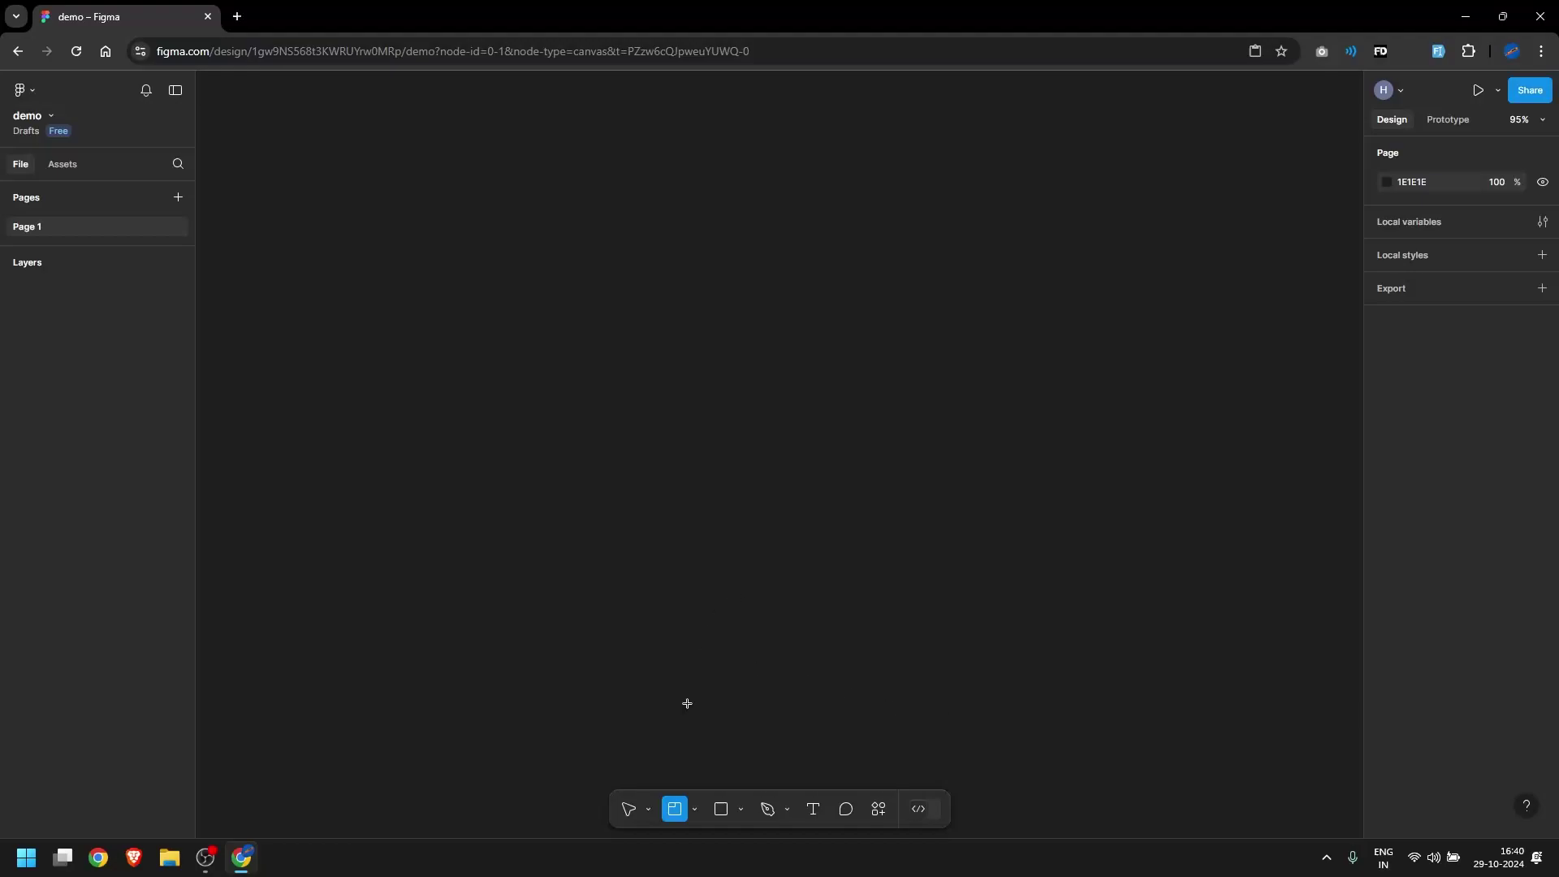
key("ctrl+z")
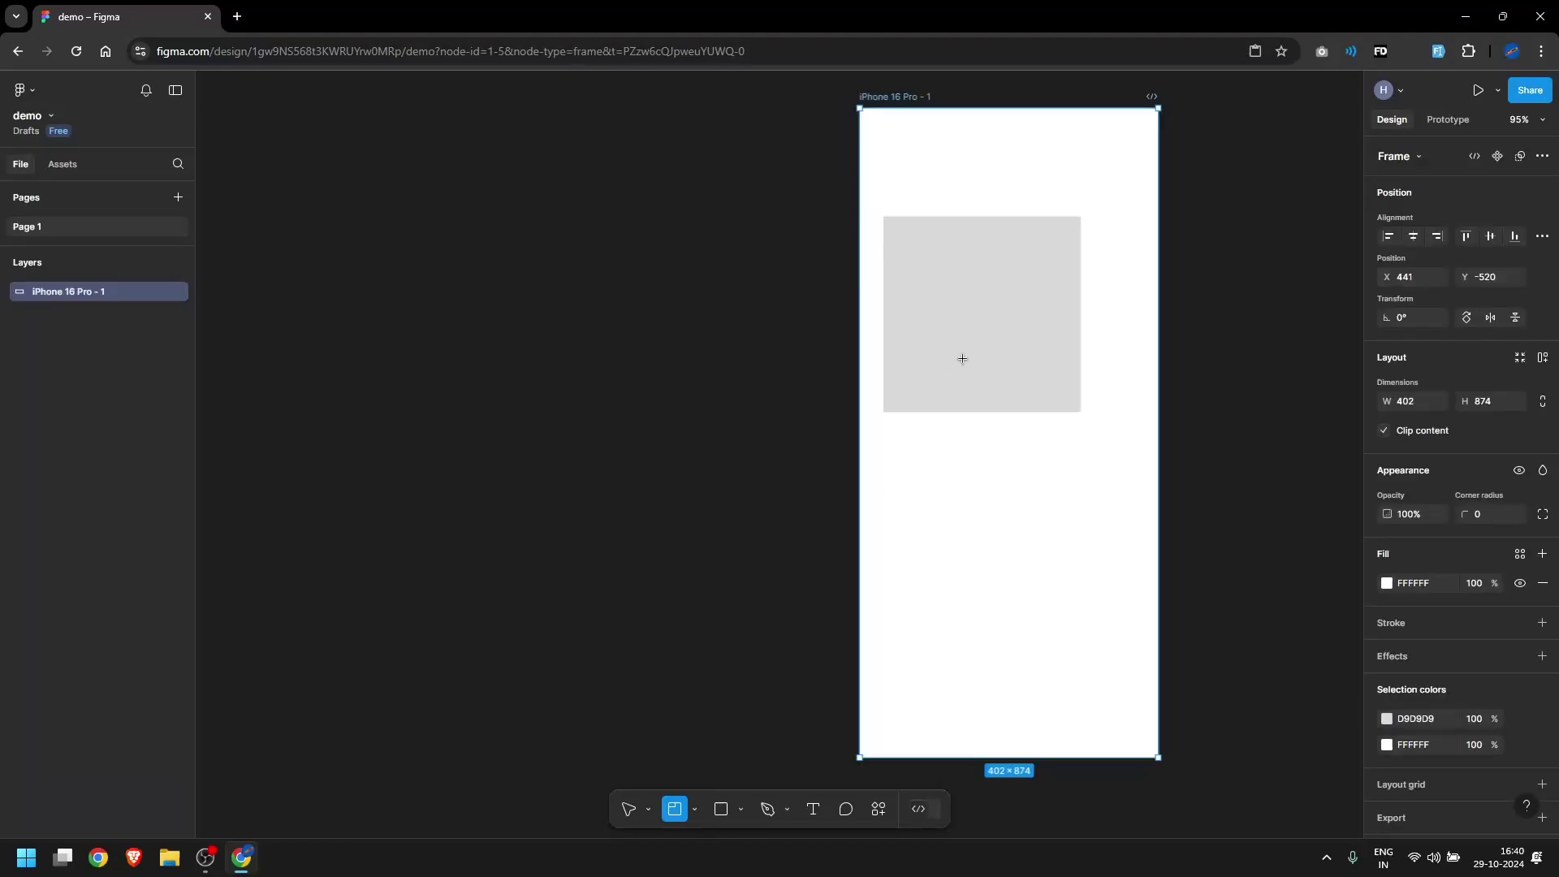
Draw a section about 507 × 978 around the iPhone 16 Pro frame and mark it as ready for dev
scroll(962, 358, "down", 3, "ctrl")
scroll(1047, 369, "right", 5)
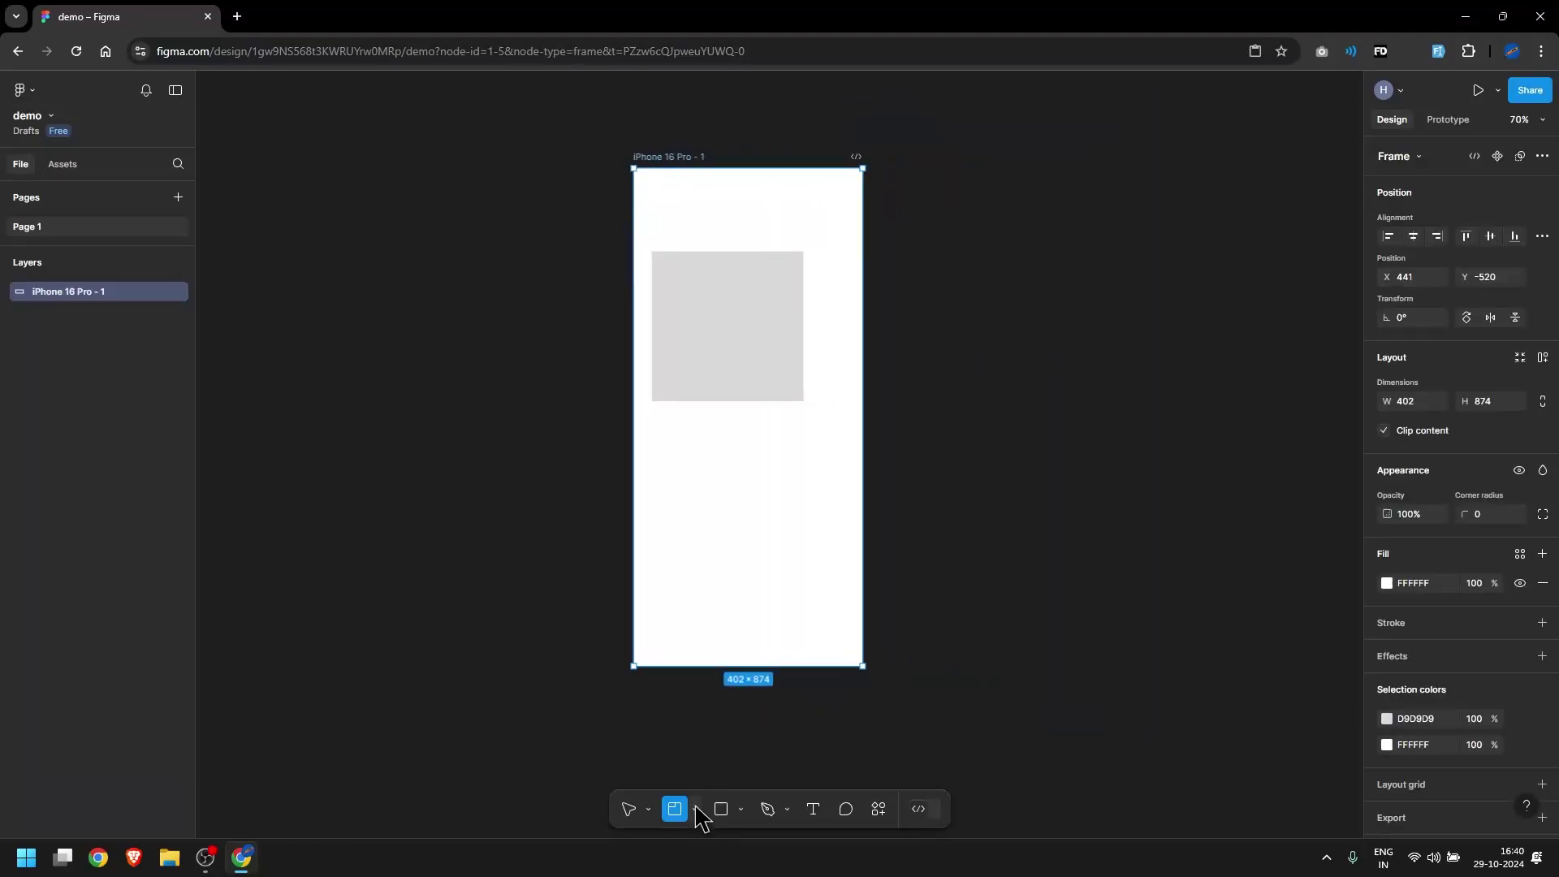
left_click(696, 808)
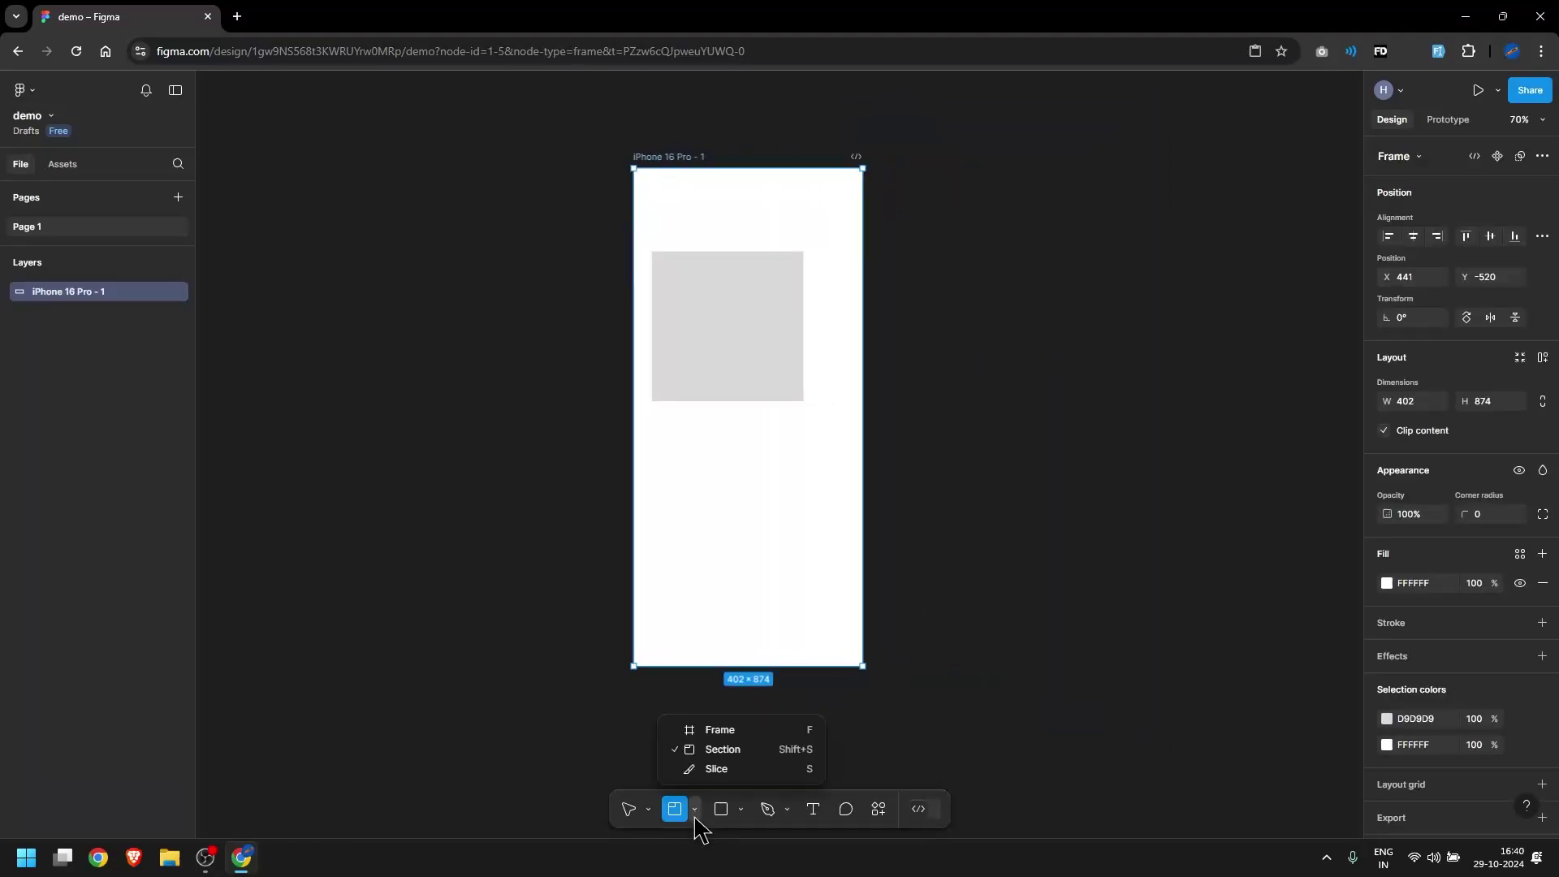
left_click(734, 747)
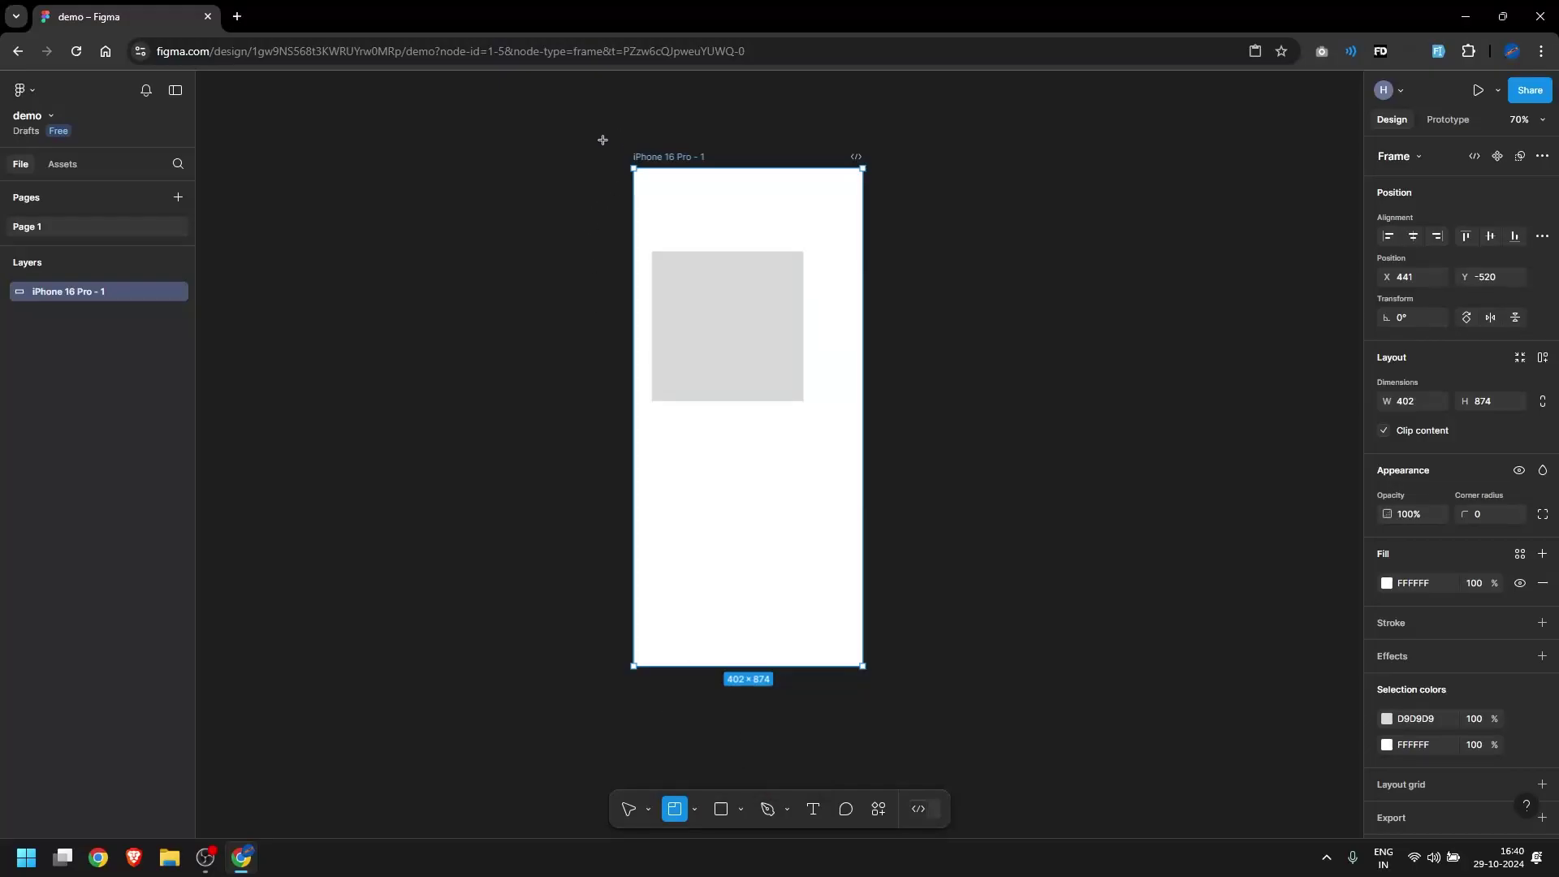
left_click_drag(602, 140, 892, 697)
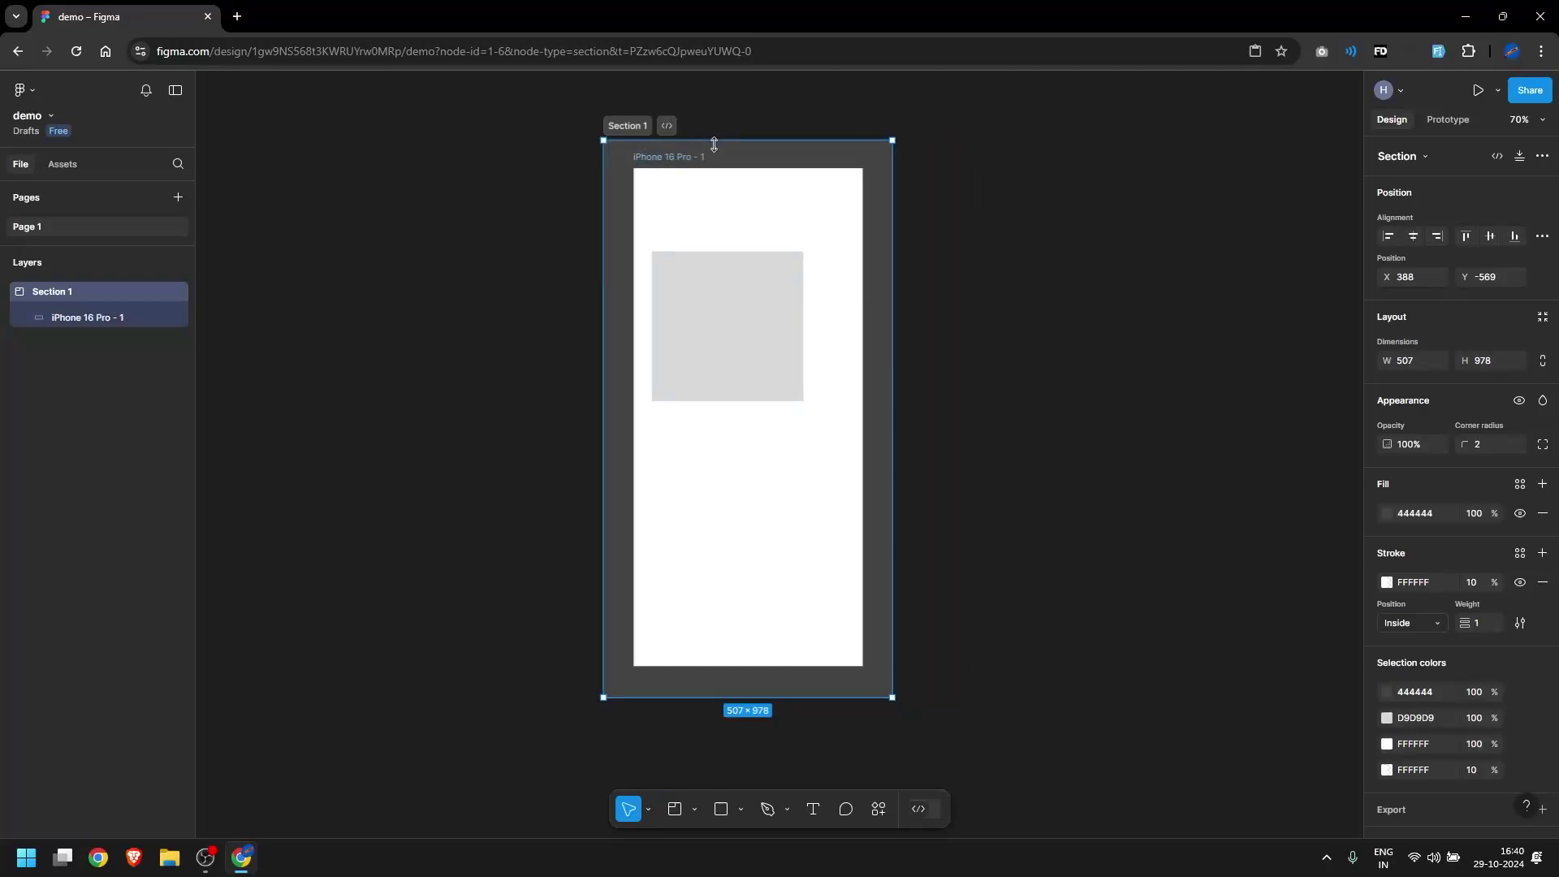
left_click(667, 126)
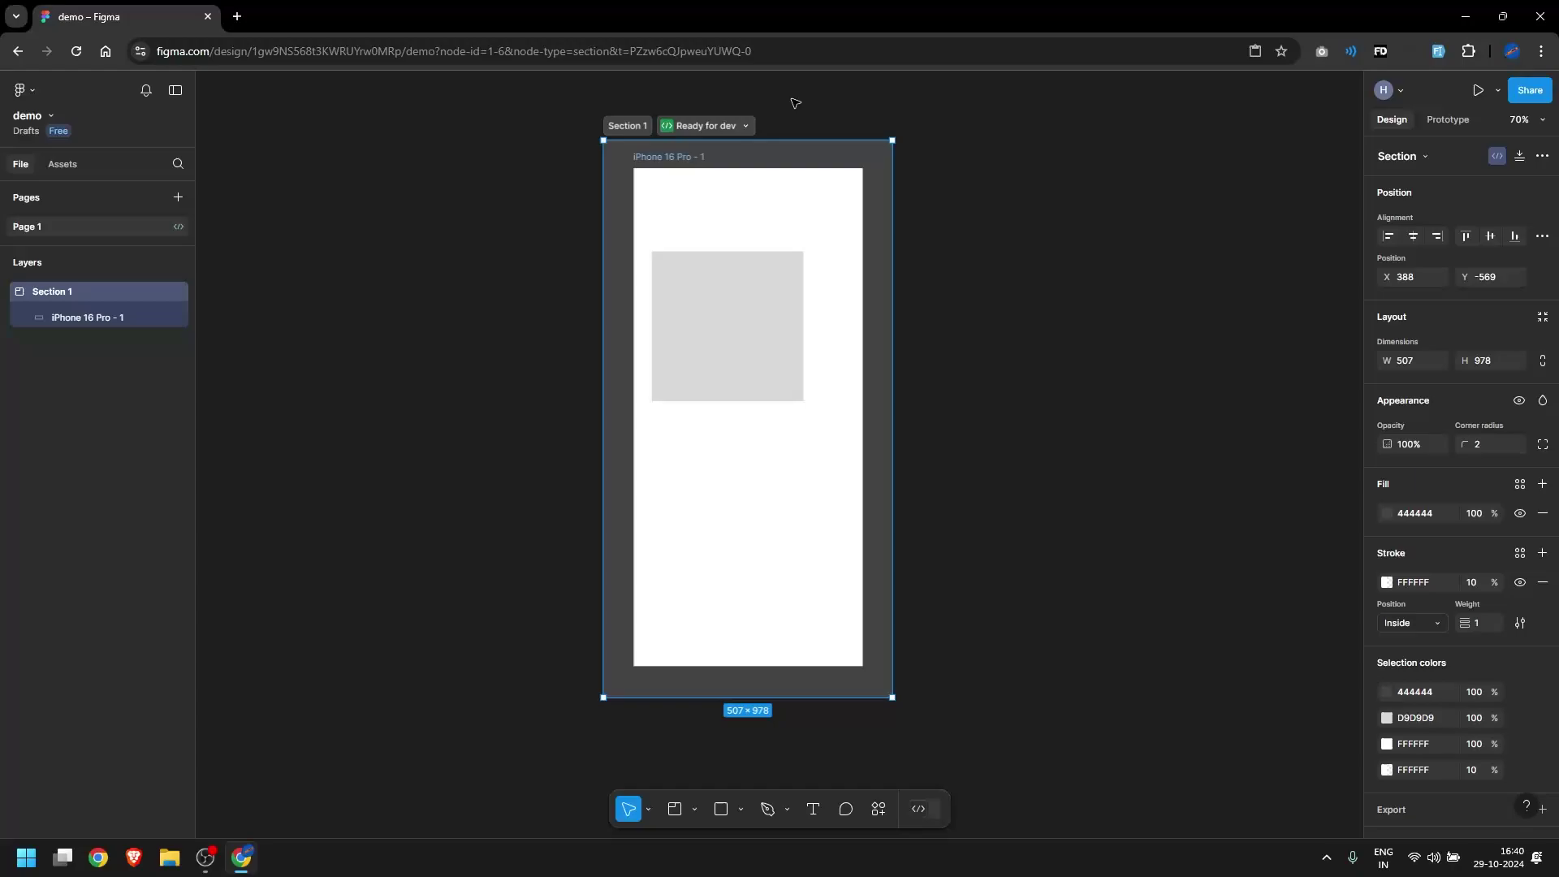
Draw a nearly horizontal line about 382 long to the right of the section and set its stroke weight to 18
left_click(740, 808)
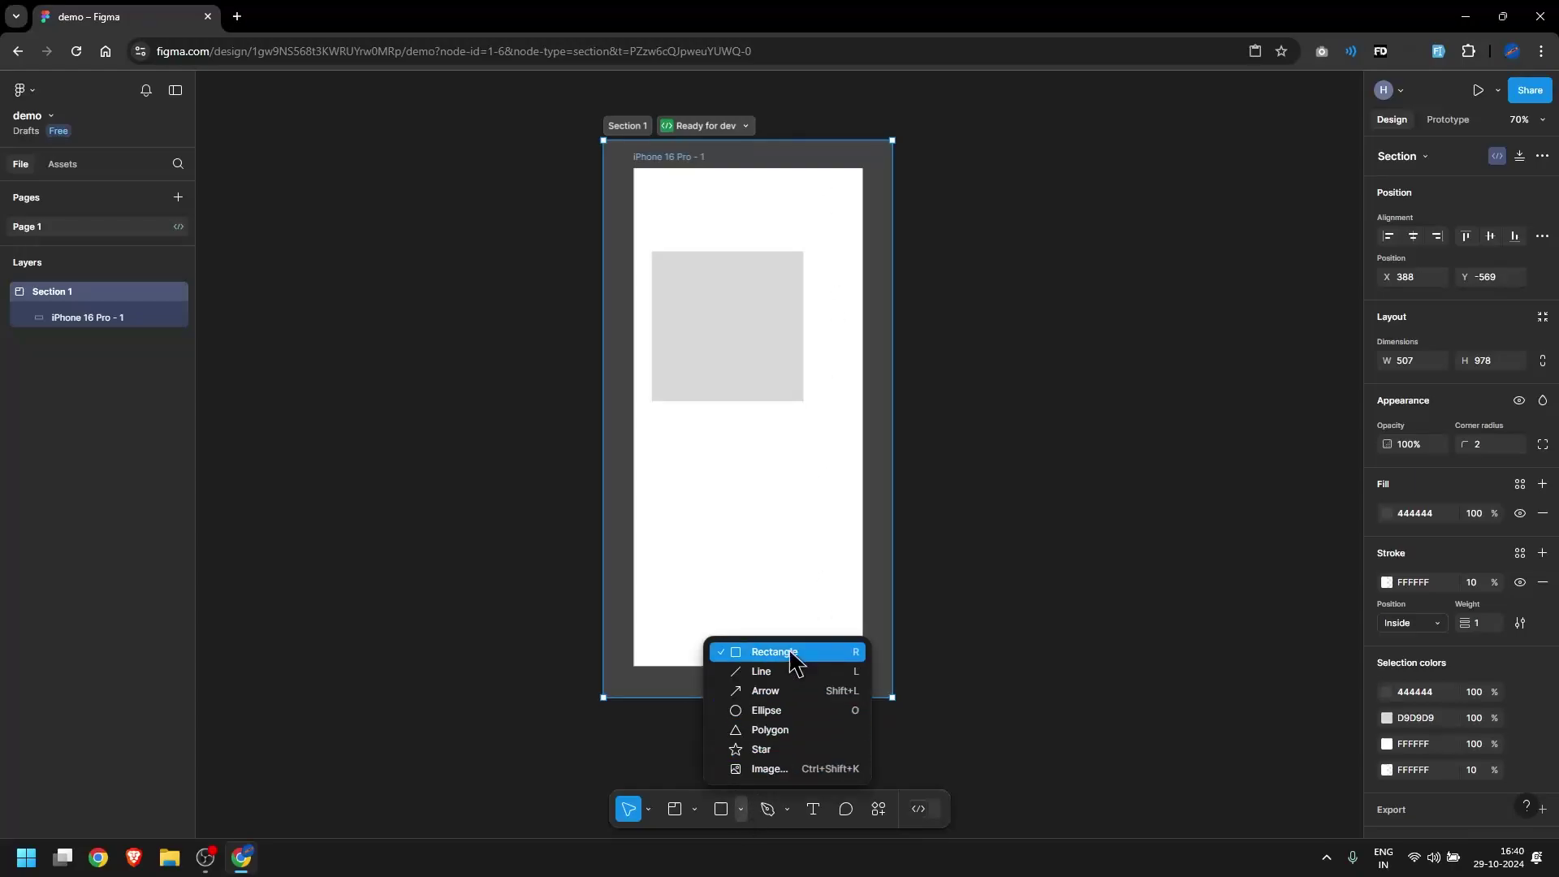
left_click(810, 672)
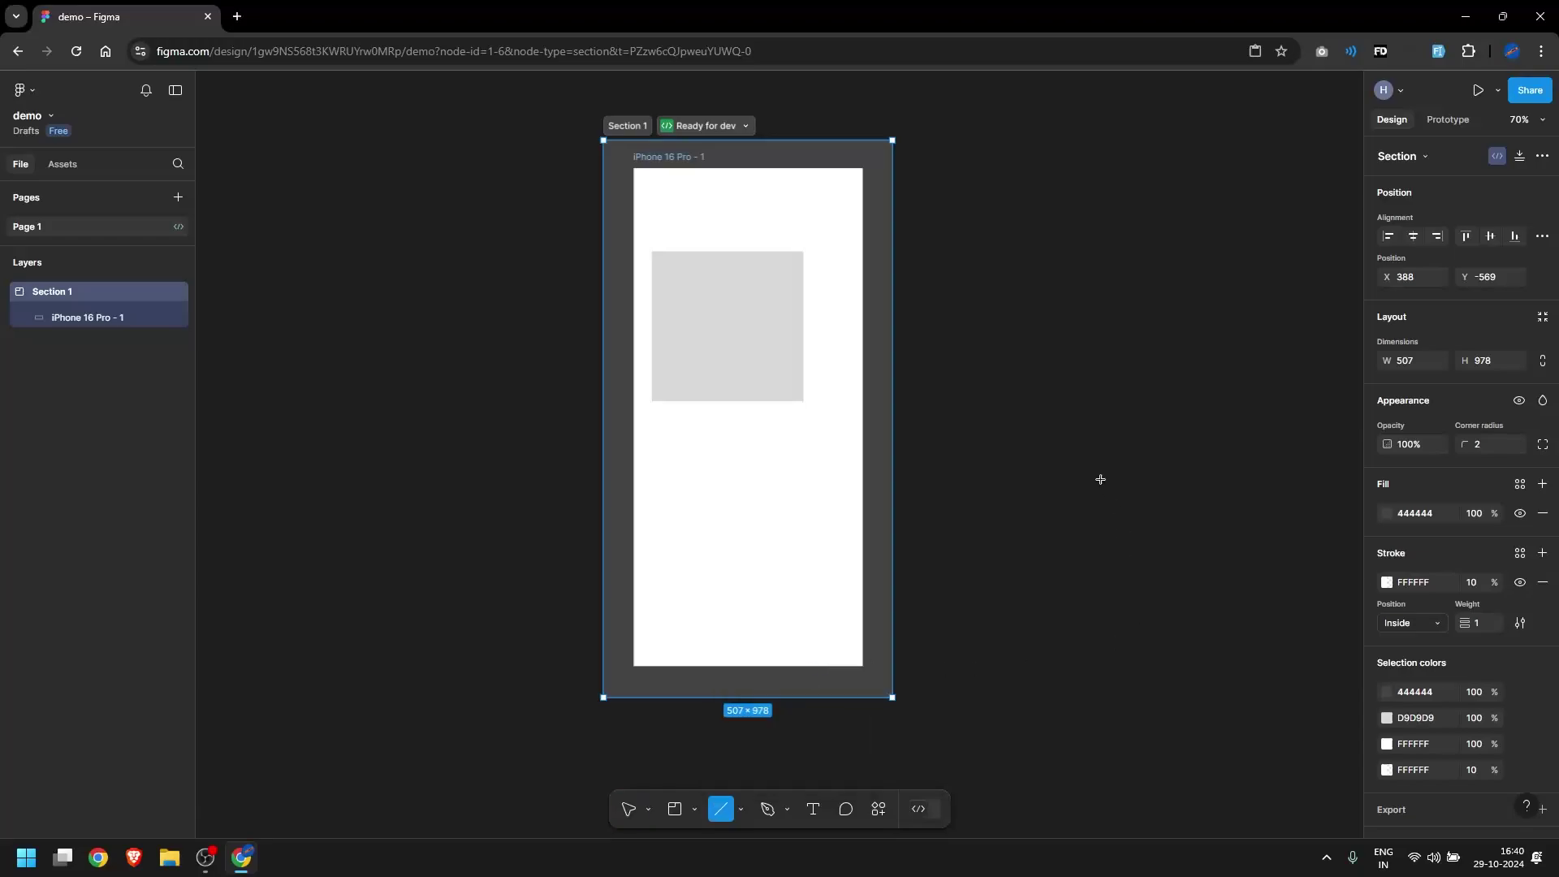
left_click_drag(983, 465, 1201, 462)
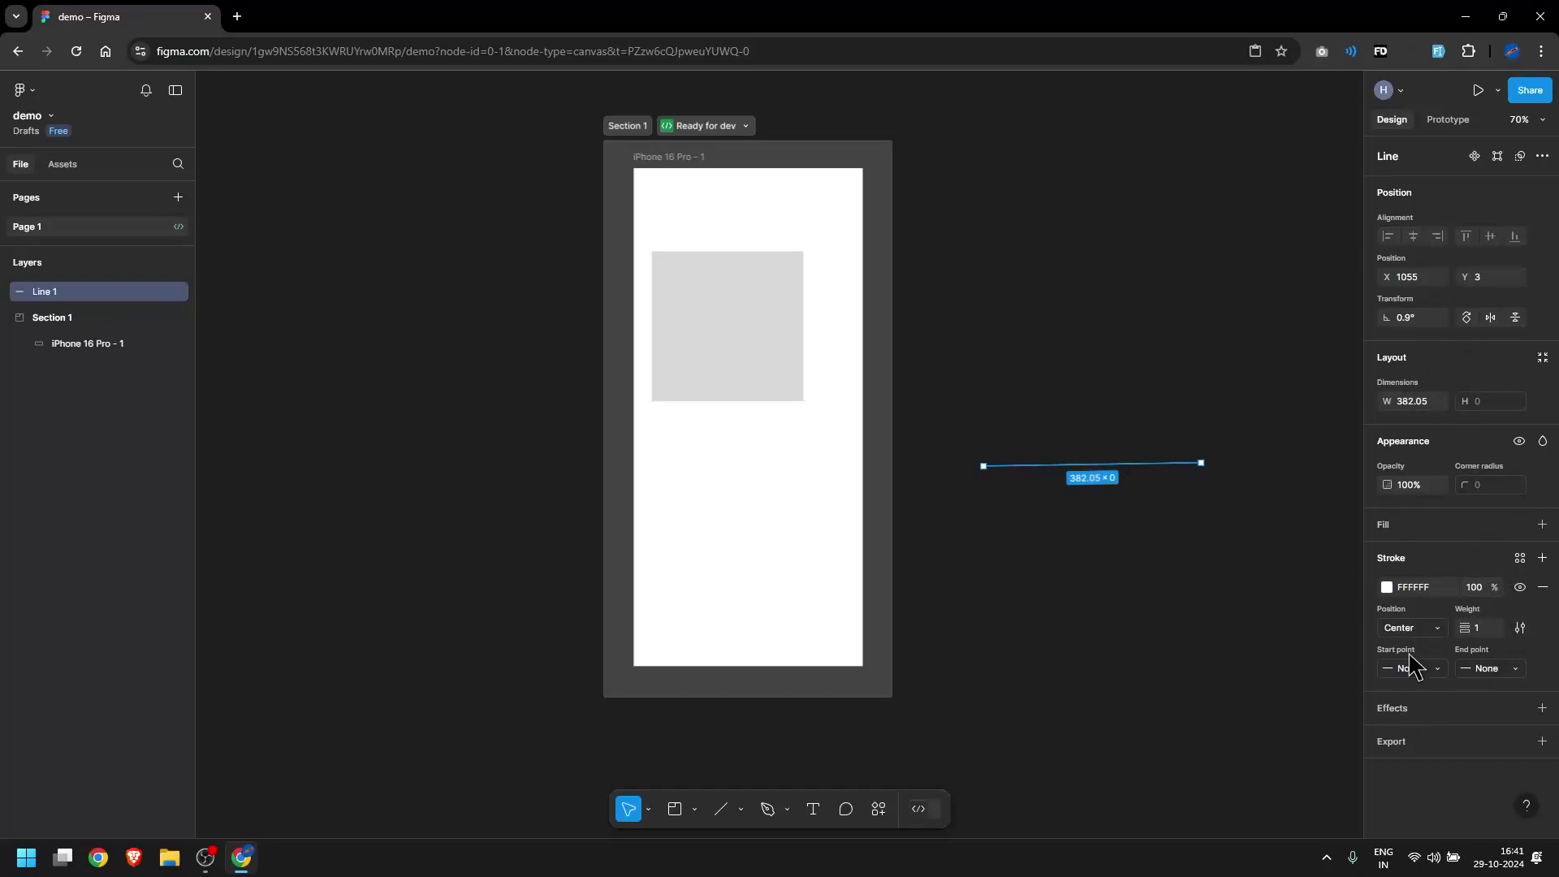
left_click(1462, 629)
left_click_drag(1462, 629, 1515, 636)
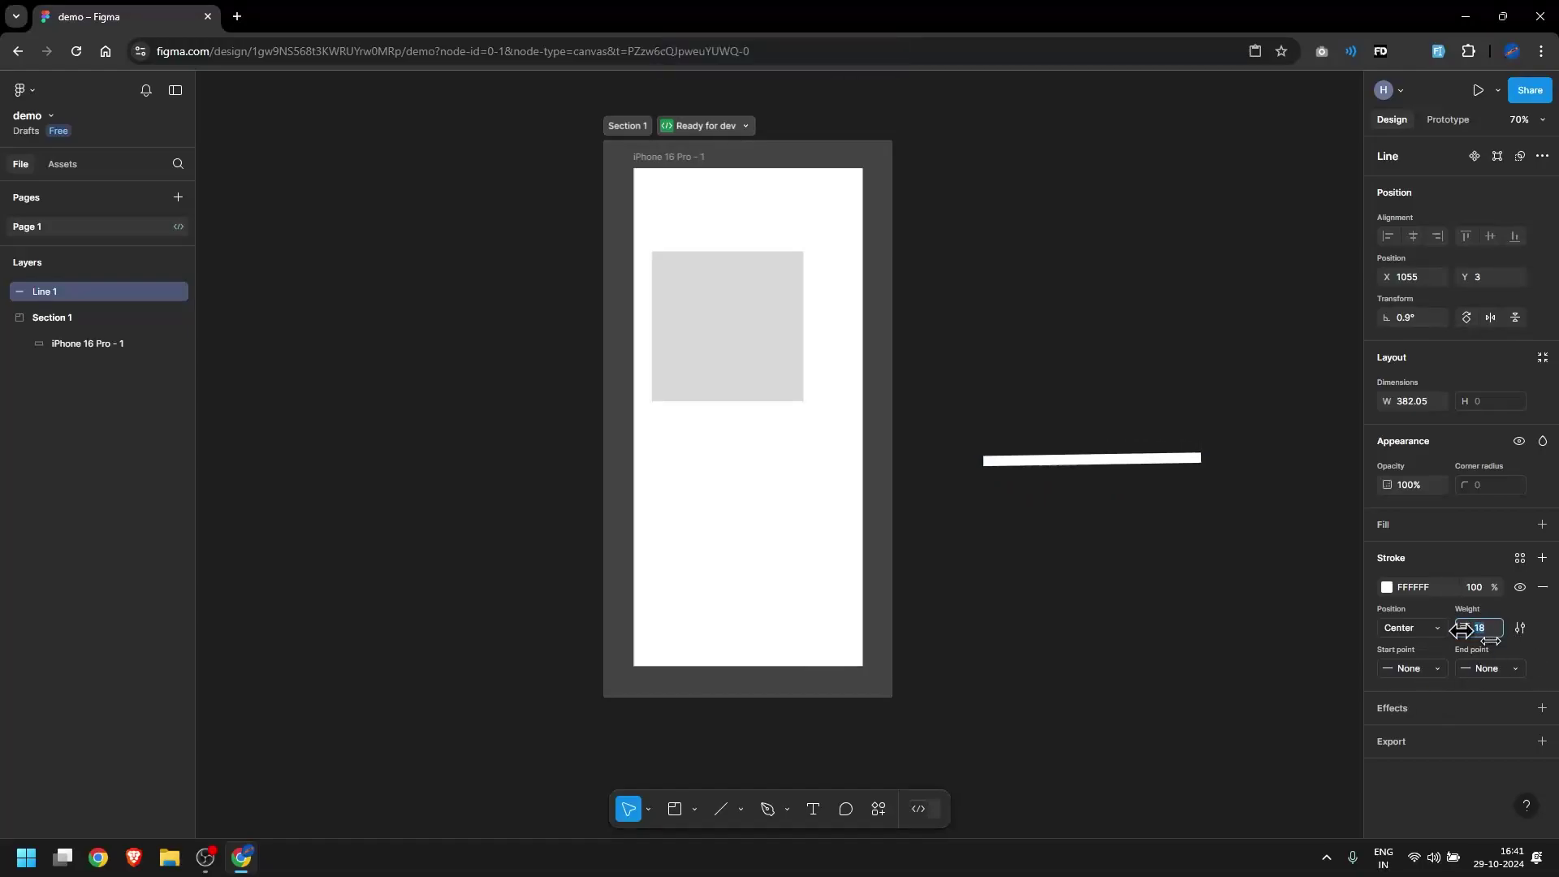
Draw an arrow about 374 long rising to the right below the line, and set its stroke weight to 20
left_click(741, 809)
left_click(807, 692)
left_click_drag(967, 706, 1162, 623)
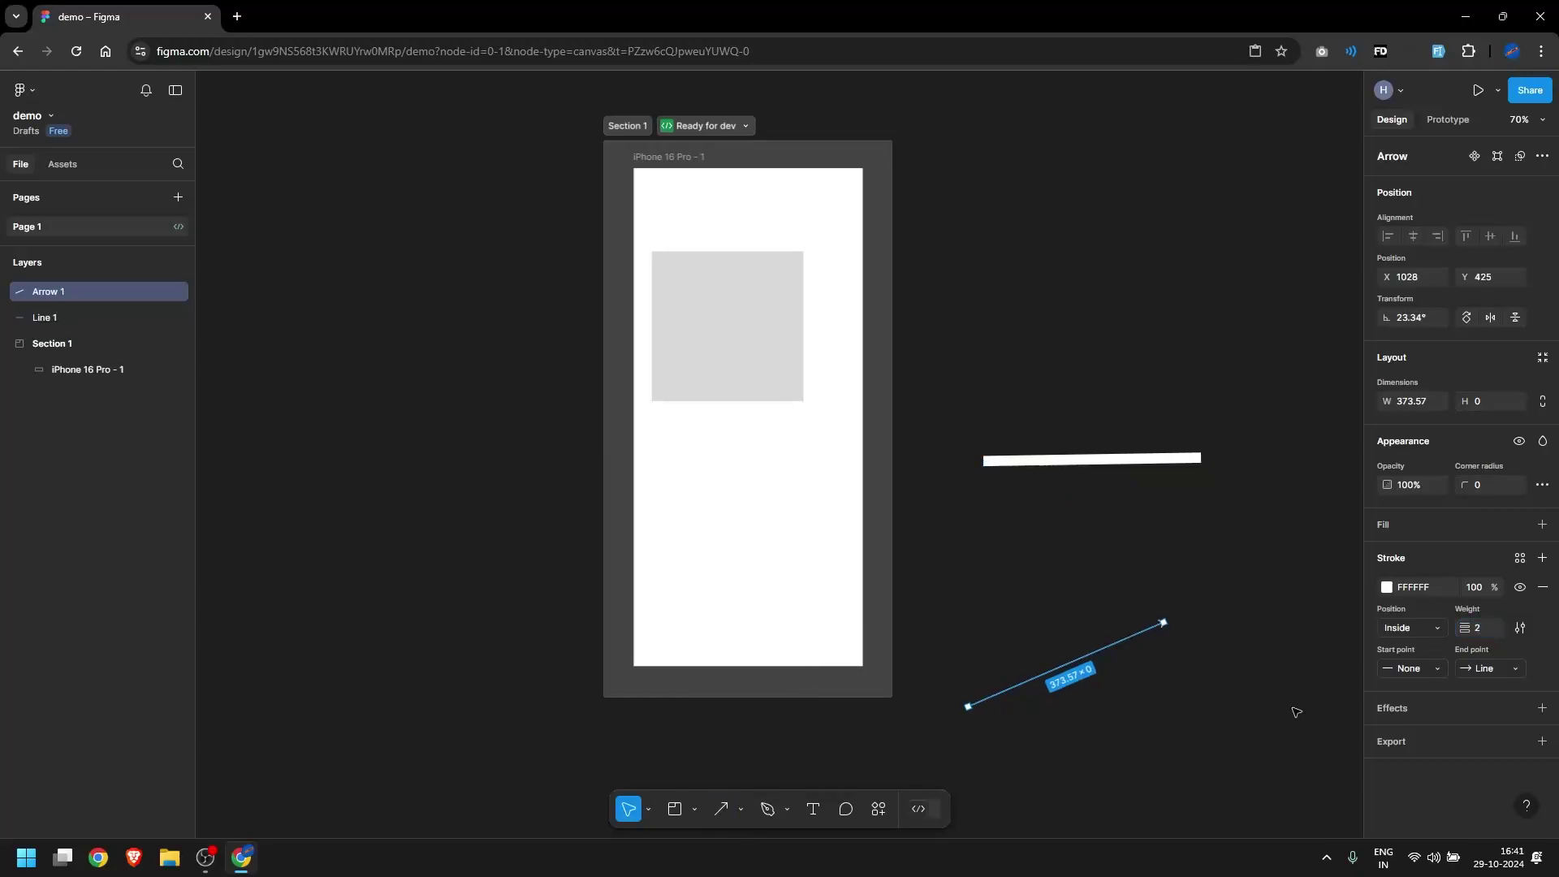
left_click_drag(1464, 627, 1493, 630)
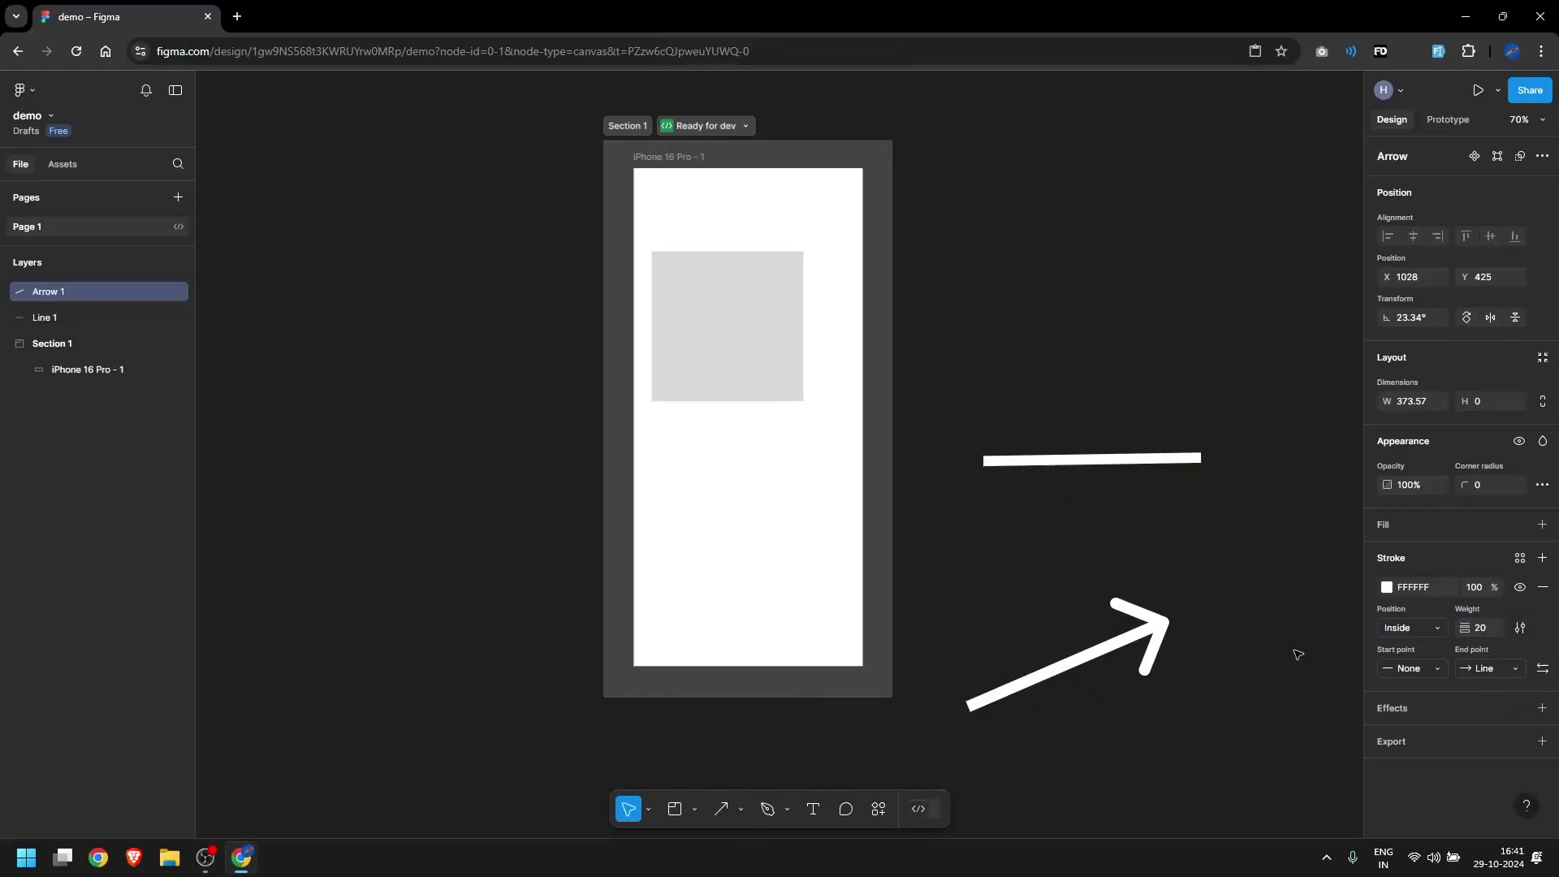
Draw an ellipse about 197 × 169 above the line and a perfect circle about 176 × 176 above that ellipse
left_click(741, 810)
left_click(804, 711)
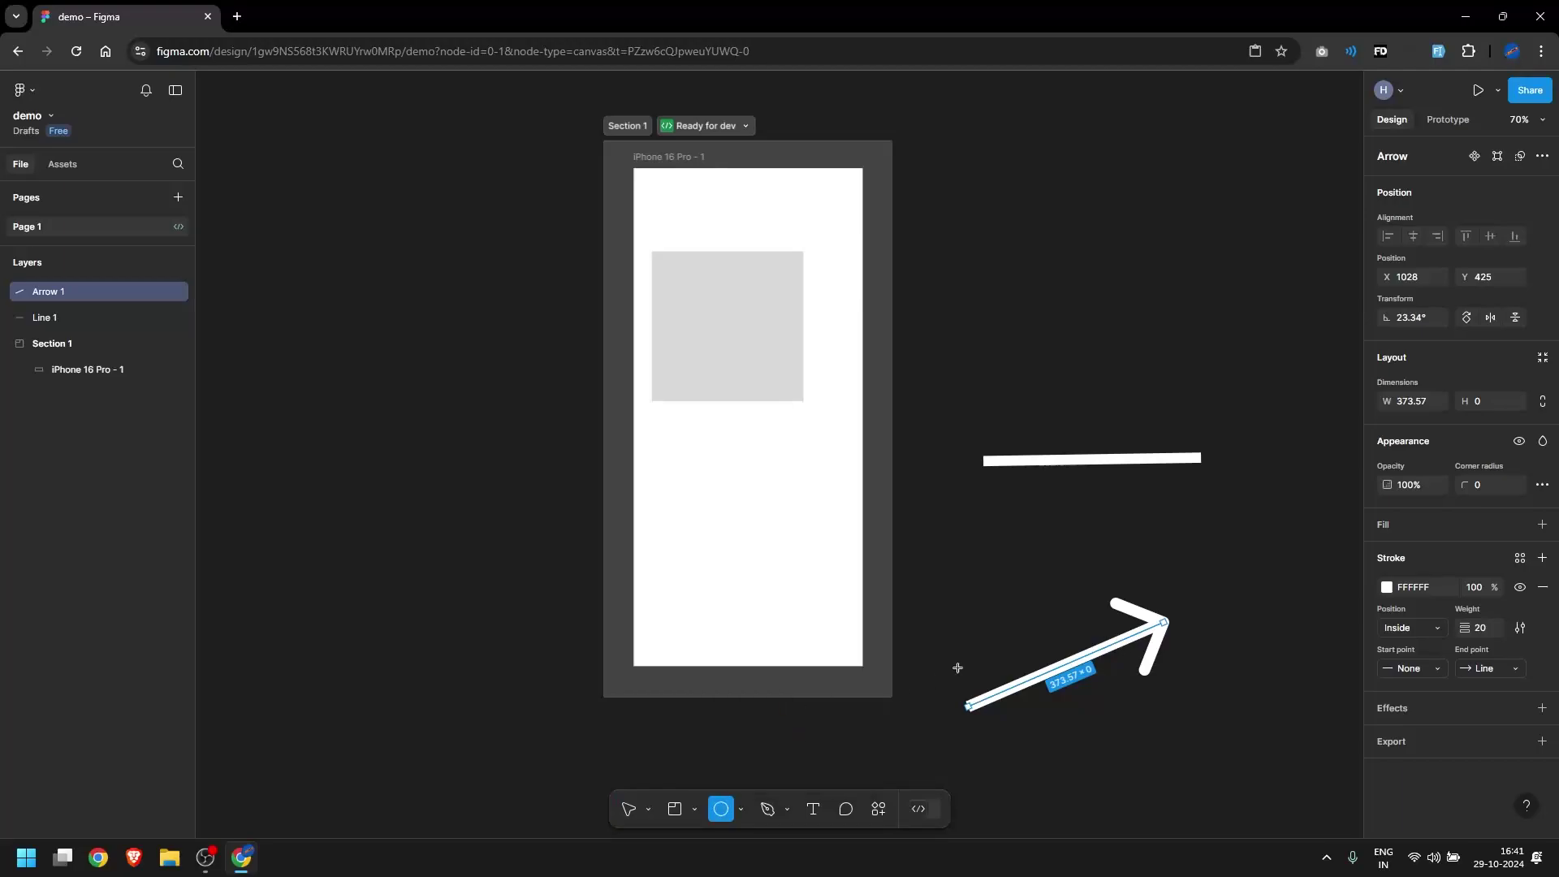
left_click_drag(1033, 276, 1146, 371)
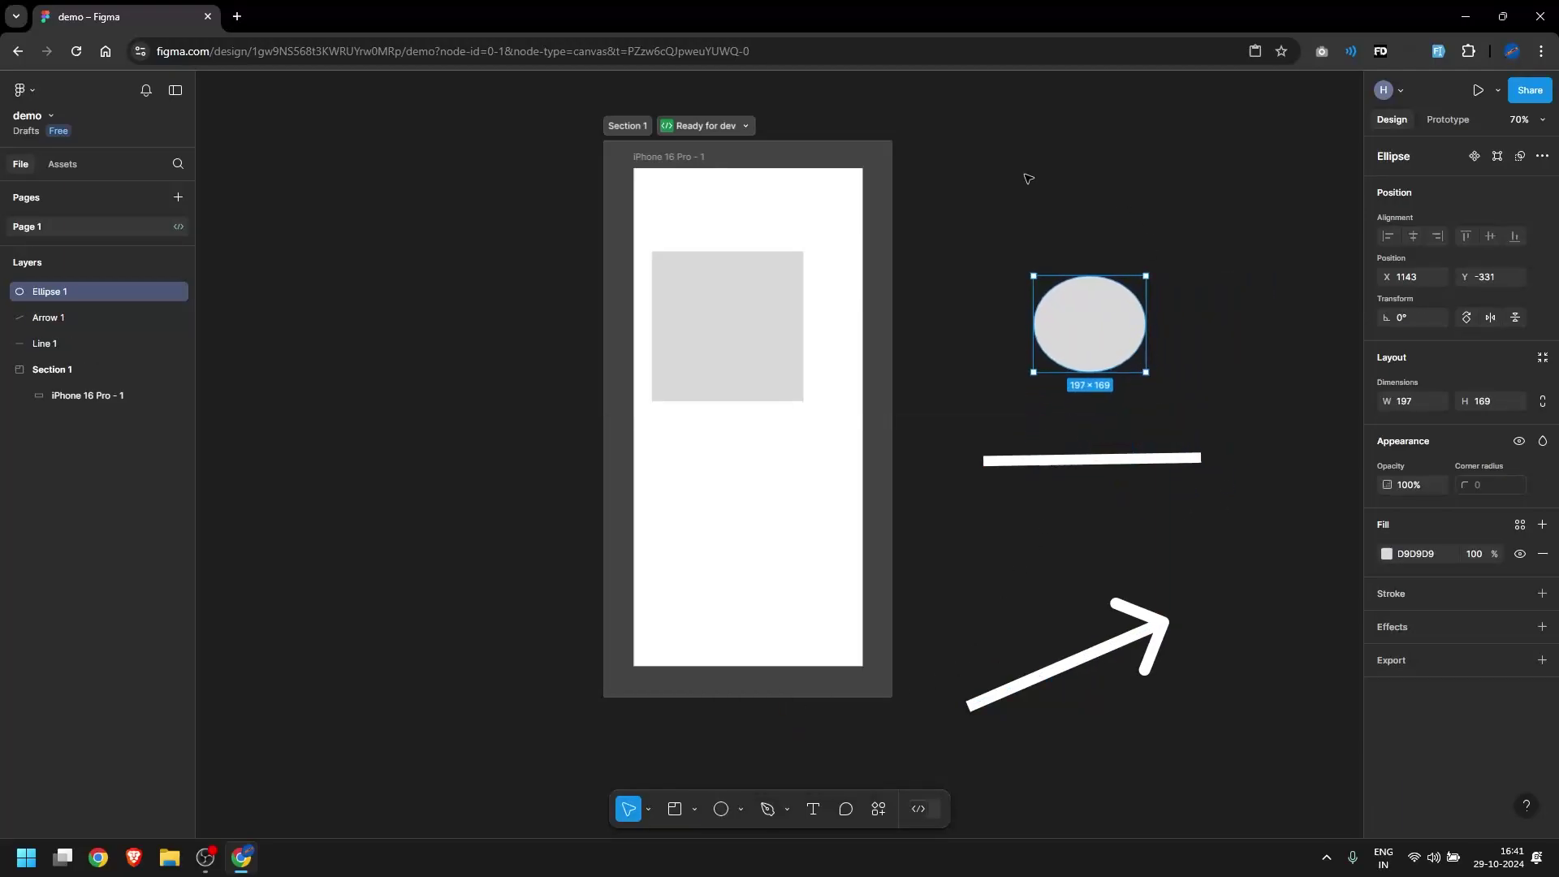
left_click(721, 809)
left_click_drag(1014, 141, 1116, 240)
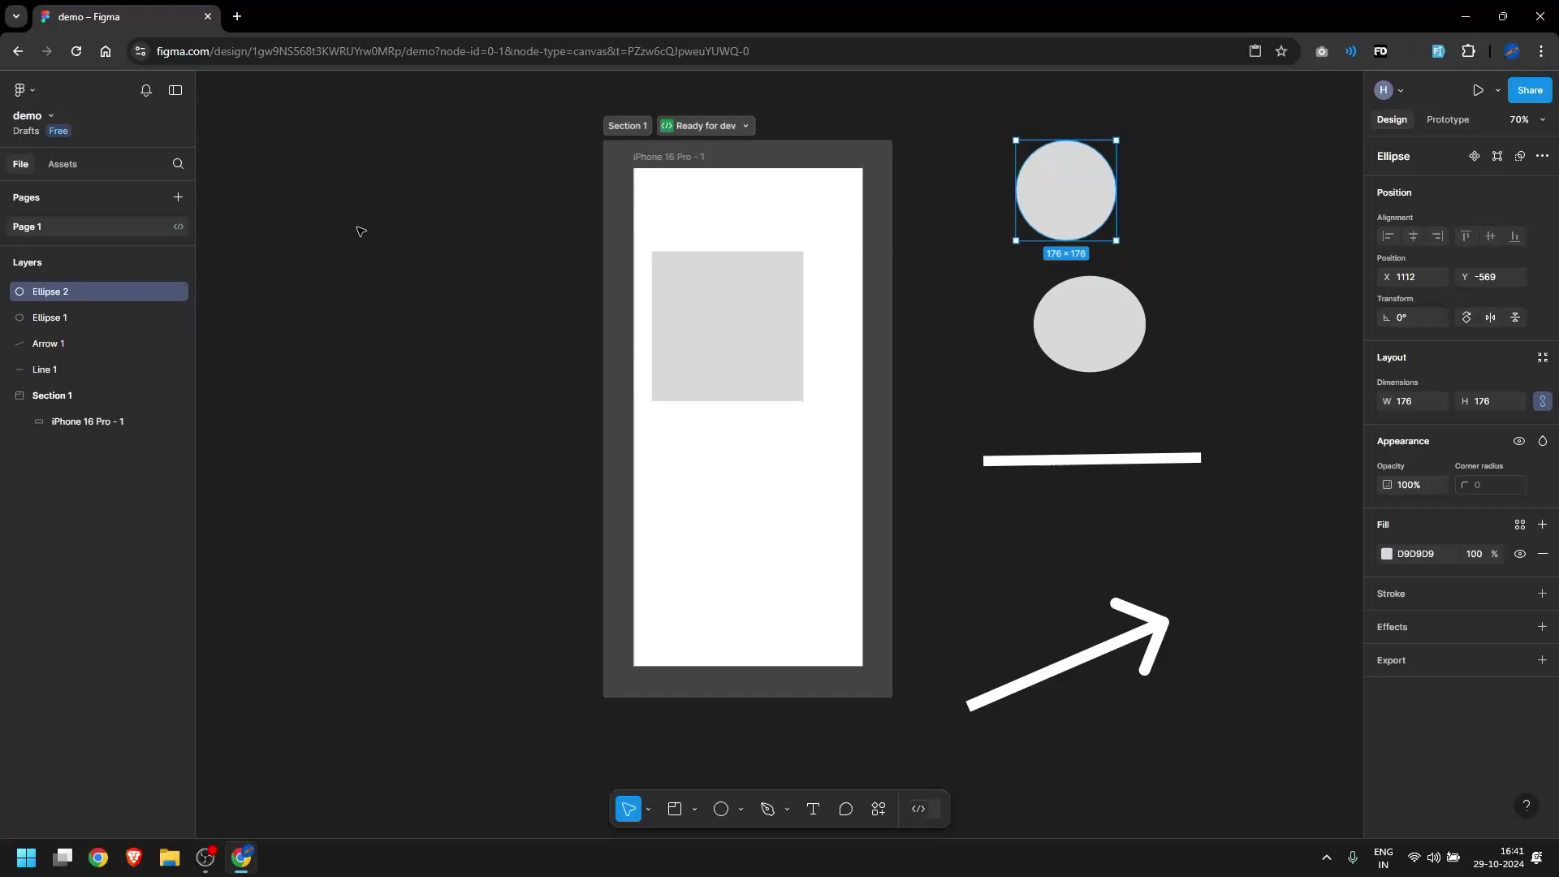
Draw a perfect circle about 264 × 264 outward from its centre on the empty canvas left of the section
left_click_drag(361, 232, 430, 288)
left_click(720, 809)
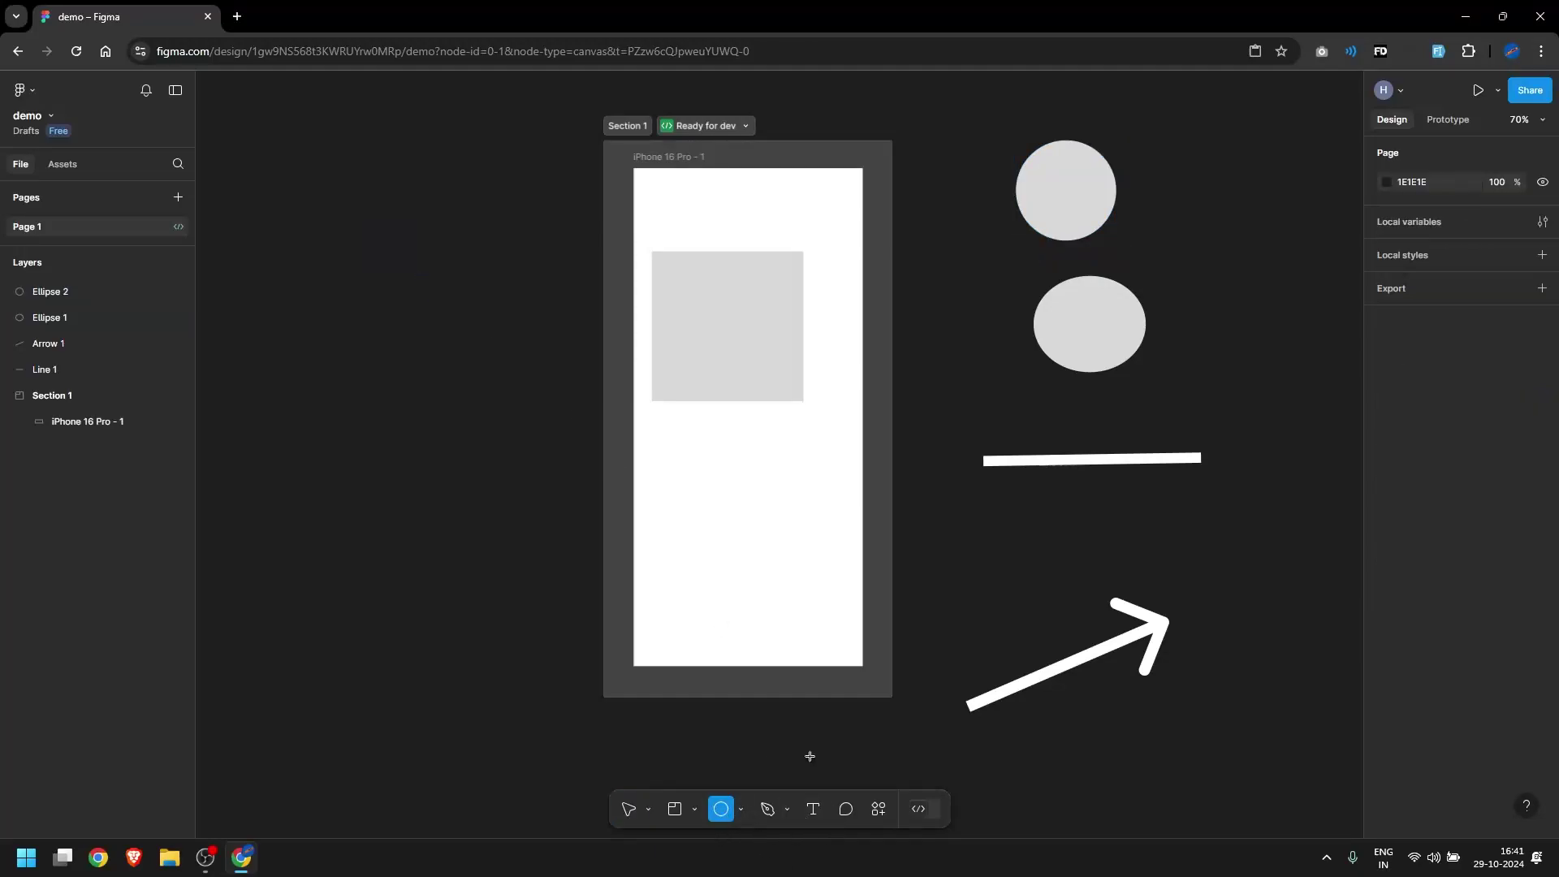
mouse_move(318, 218)
left_mouse_down()
mouse_move(371, 237)
mouse_move(361, 277)
mouse_move(362, 255)
mouse_move(323, 232)
mouse_move(362, 251)
mouse_move(357, 286)
mouse_move(374, 285)
mouse_move(355, 261)
mouse_move(348, 299)
mouse_move(352, 278)
mouse_move(394, 293)
left_mouse_up()
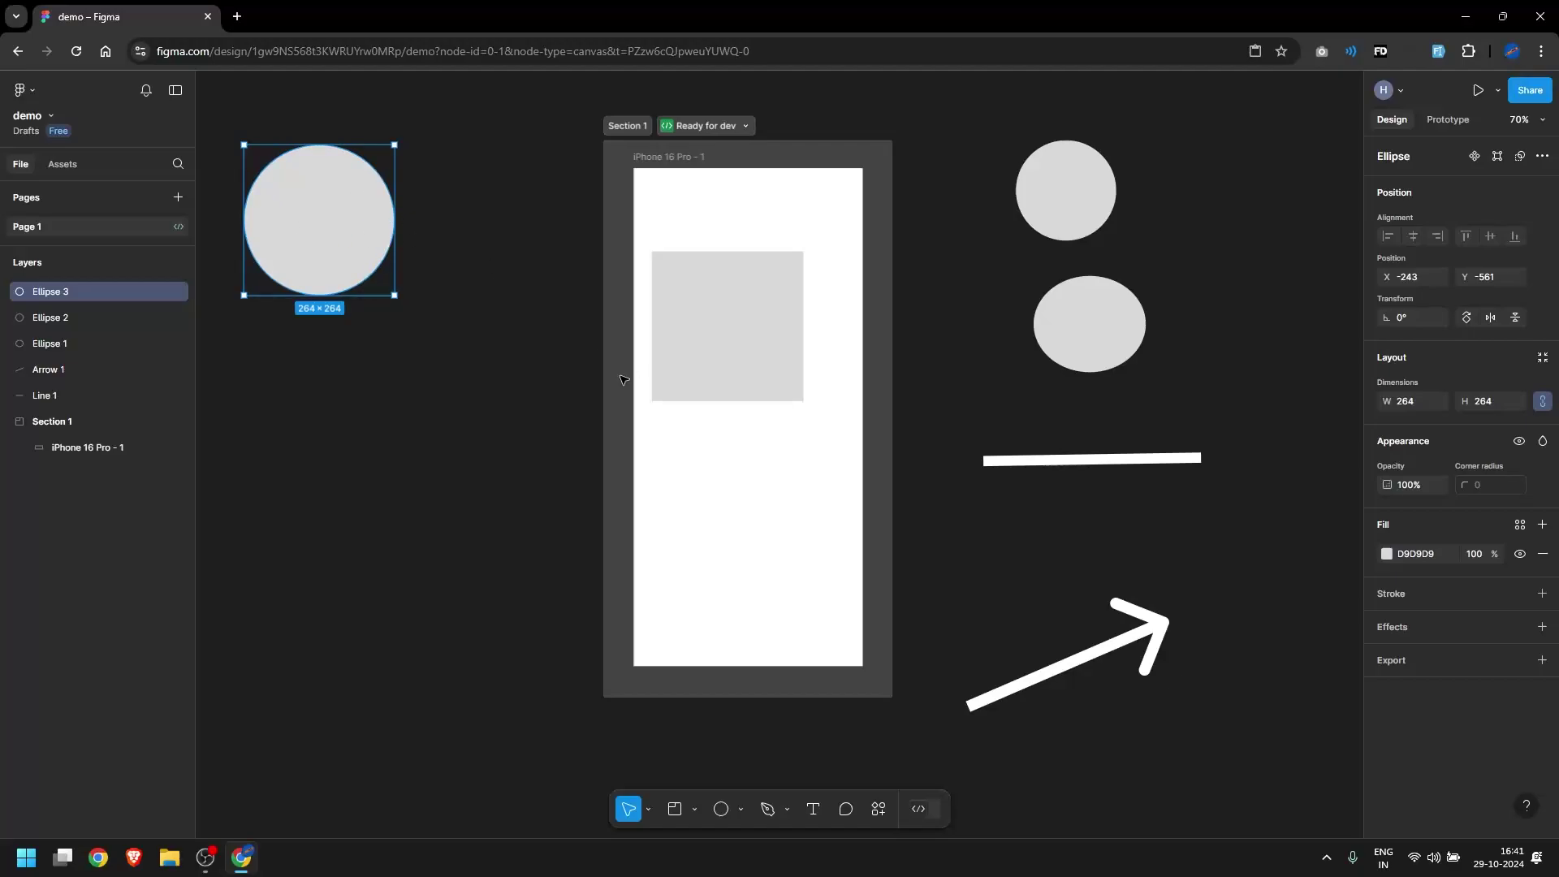
Draw a polygon about 416 × 369 below the large circle and set its side count to 10
left_click(740, 809)
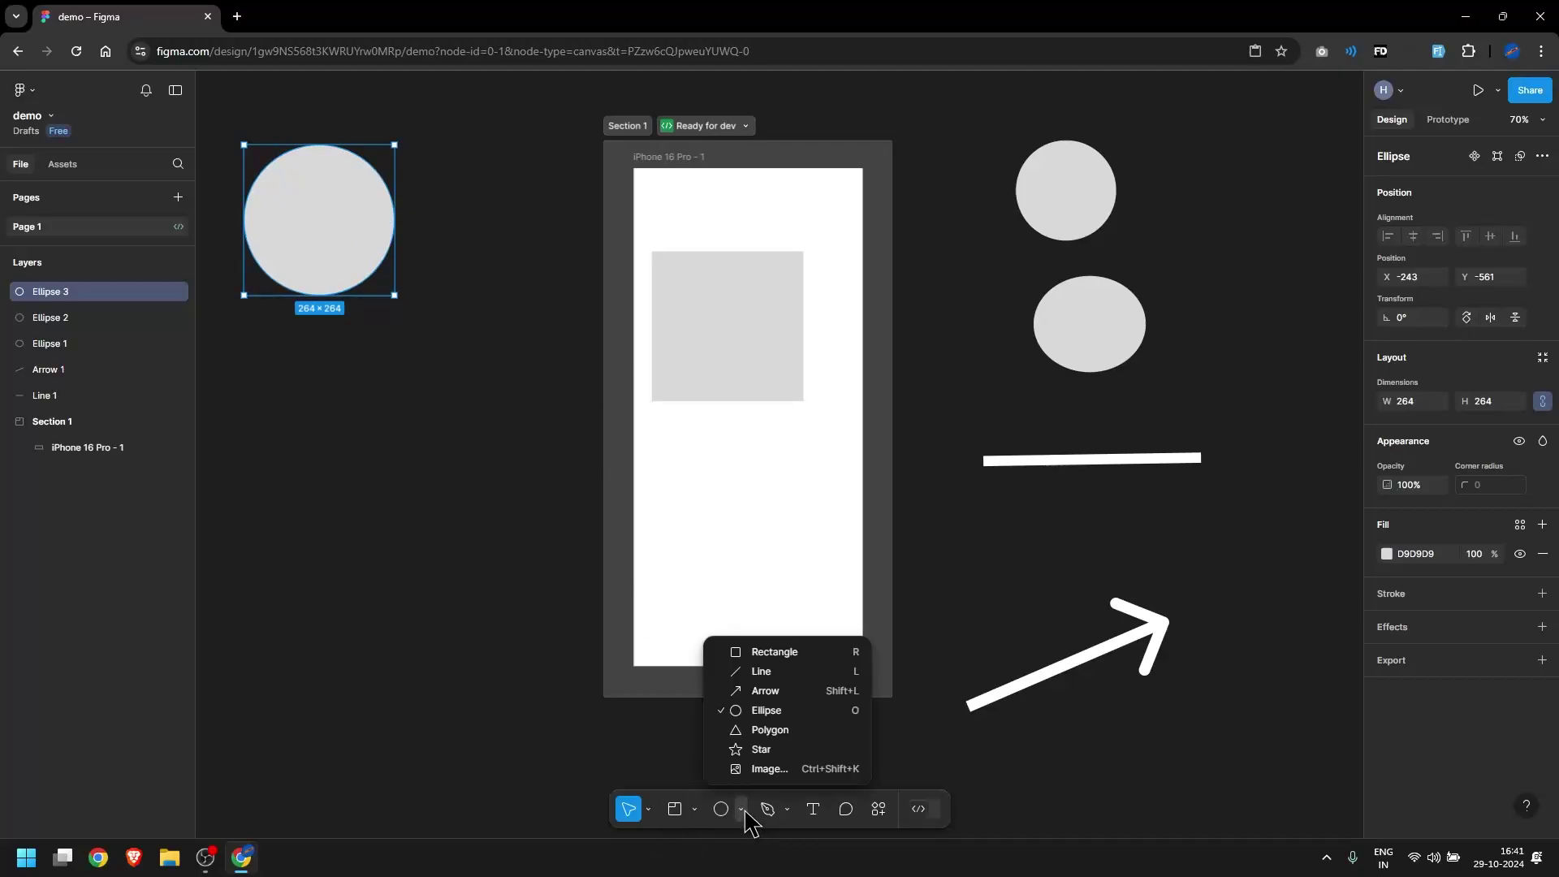
left_click(769, 730)
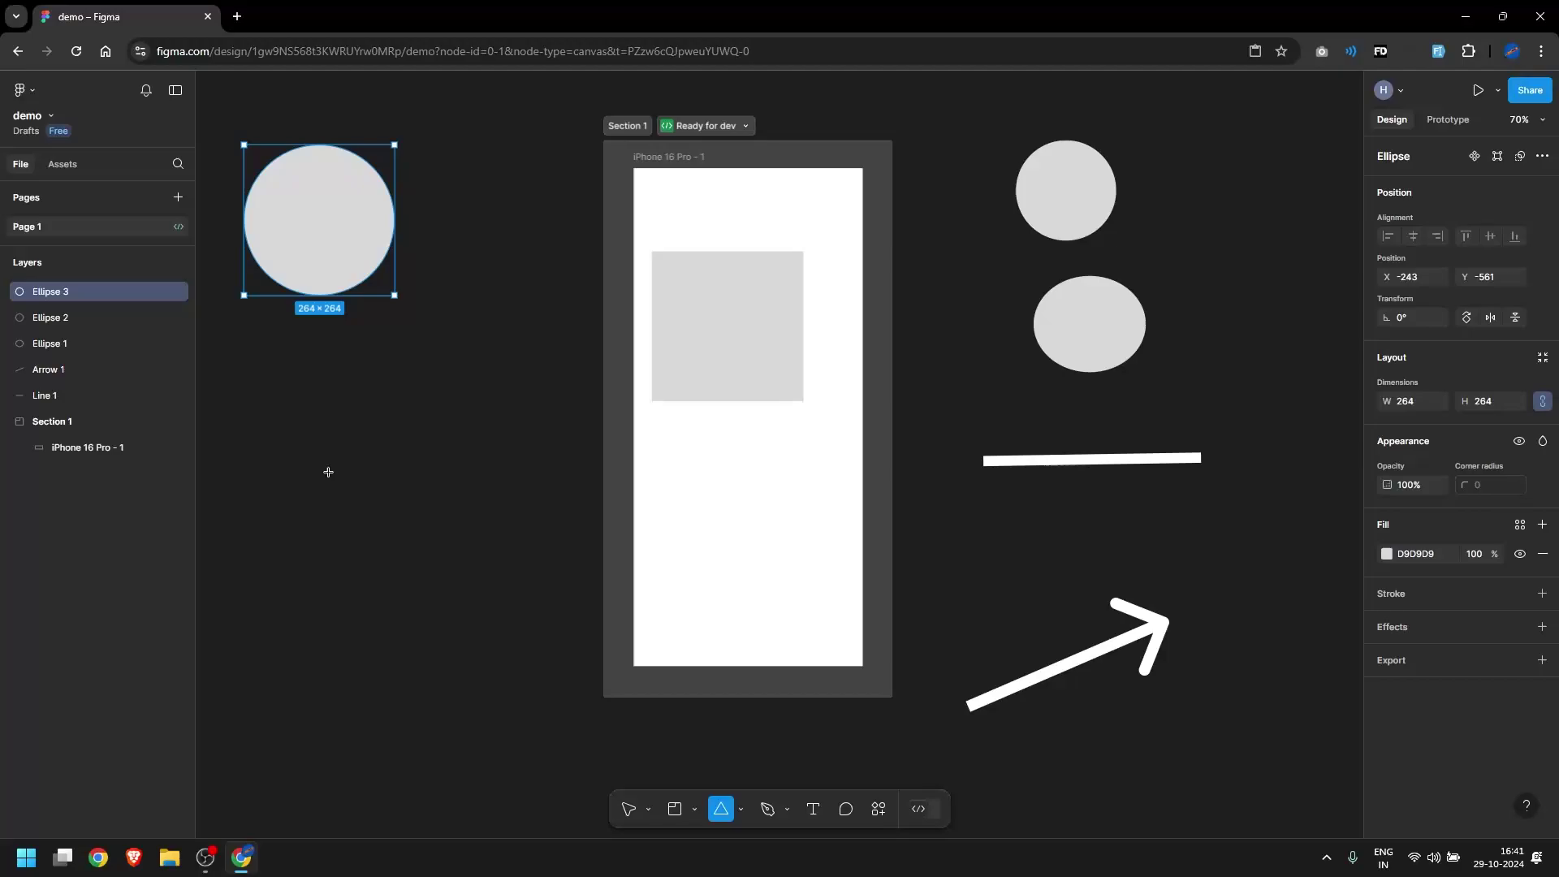
left_click_drag(256, 442, 492, 652)
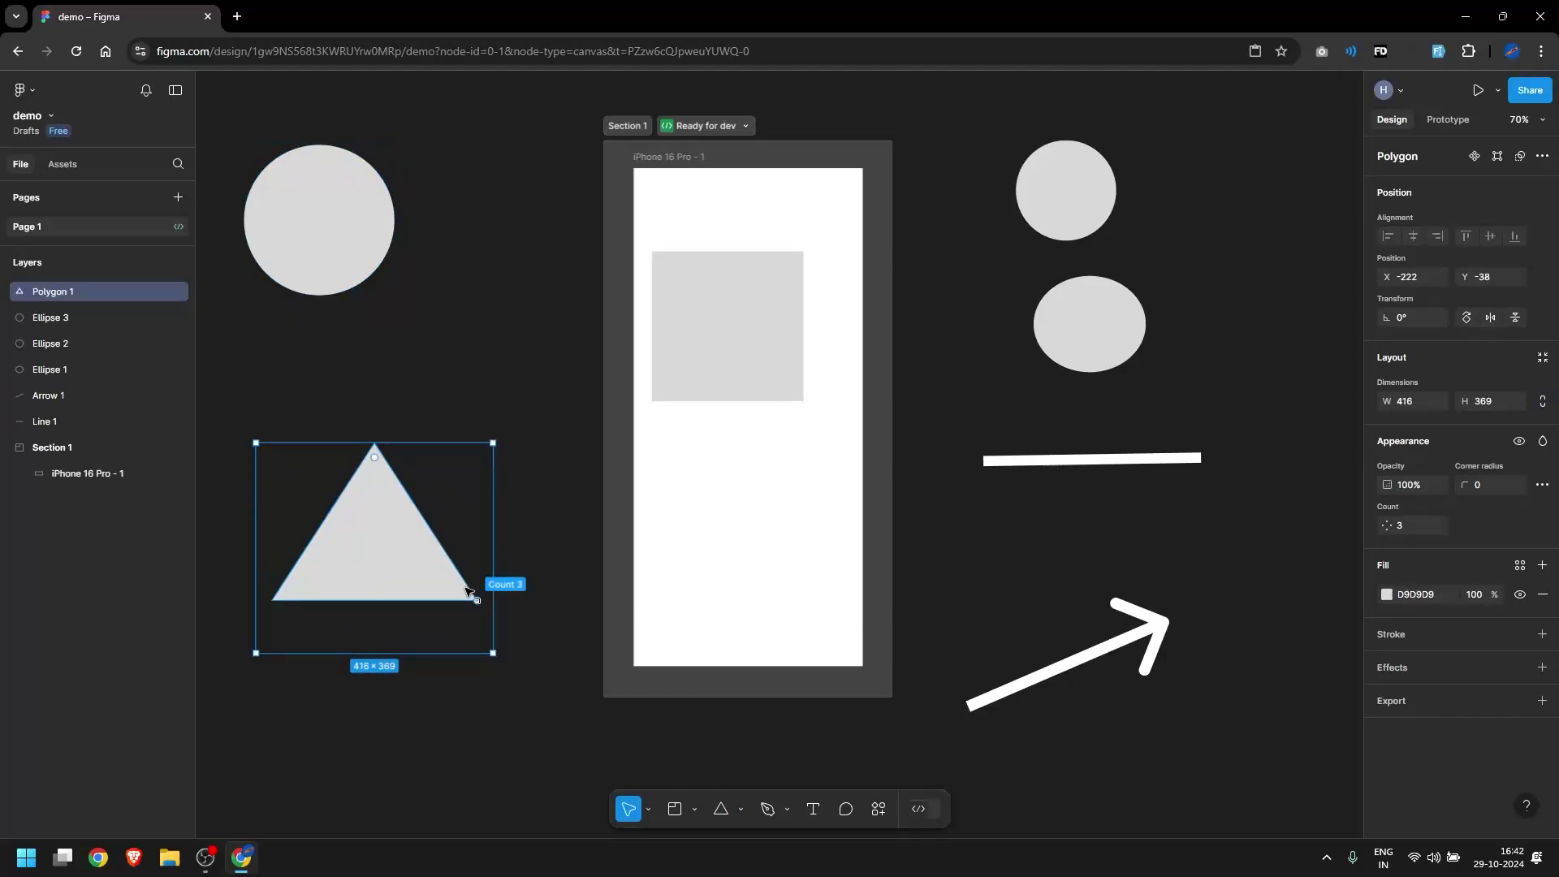
left_click_drag(466, 589, 433, 468)
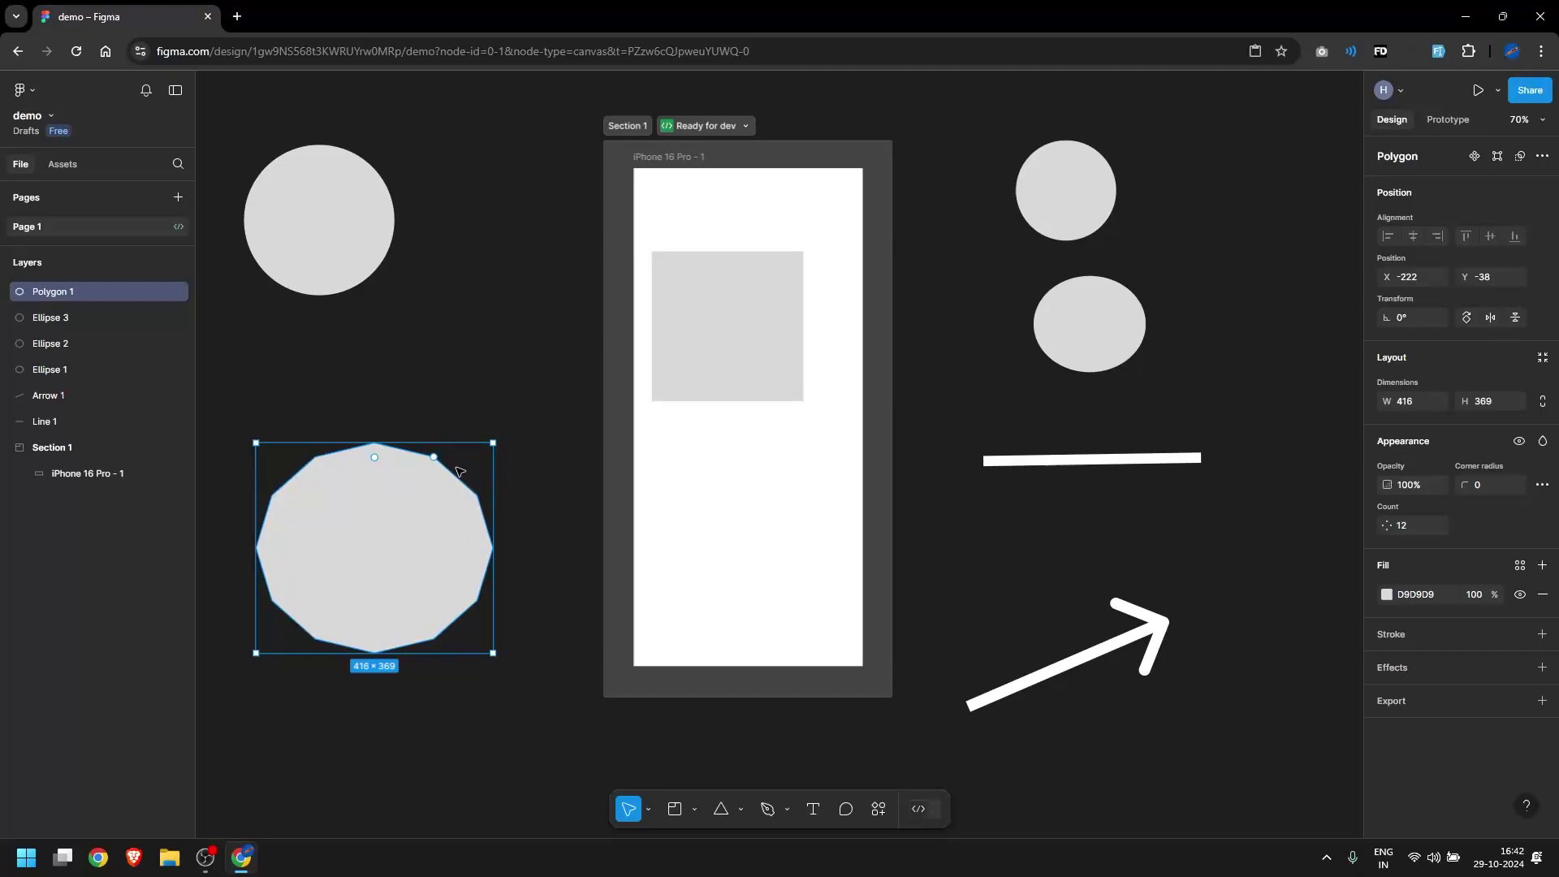
left_click_drag(434, 458, 476, 444)
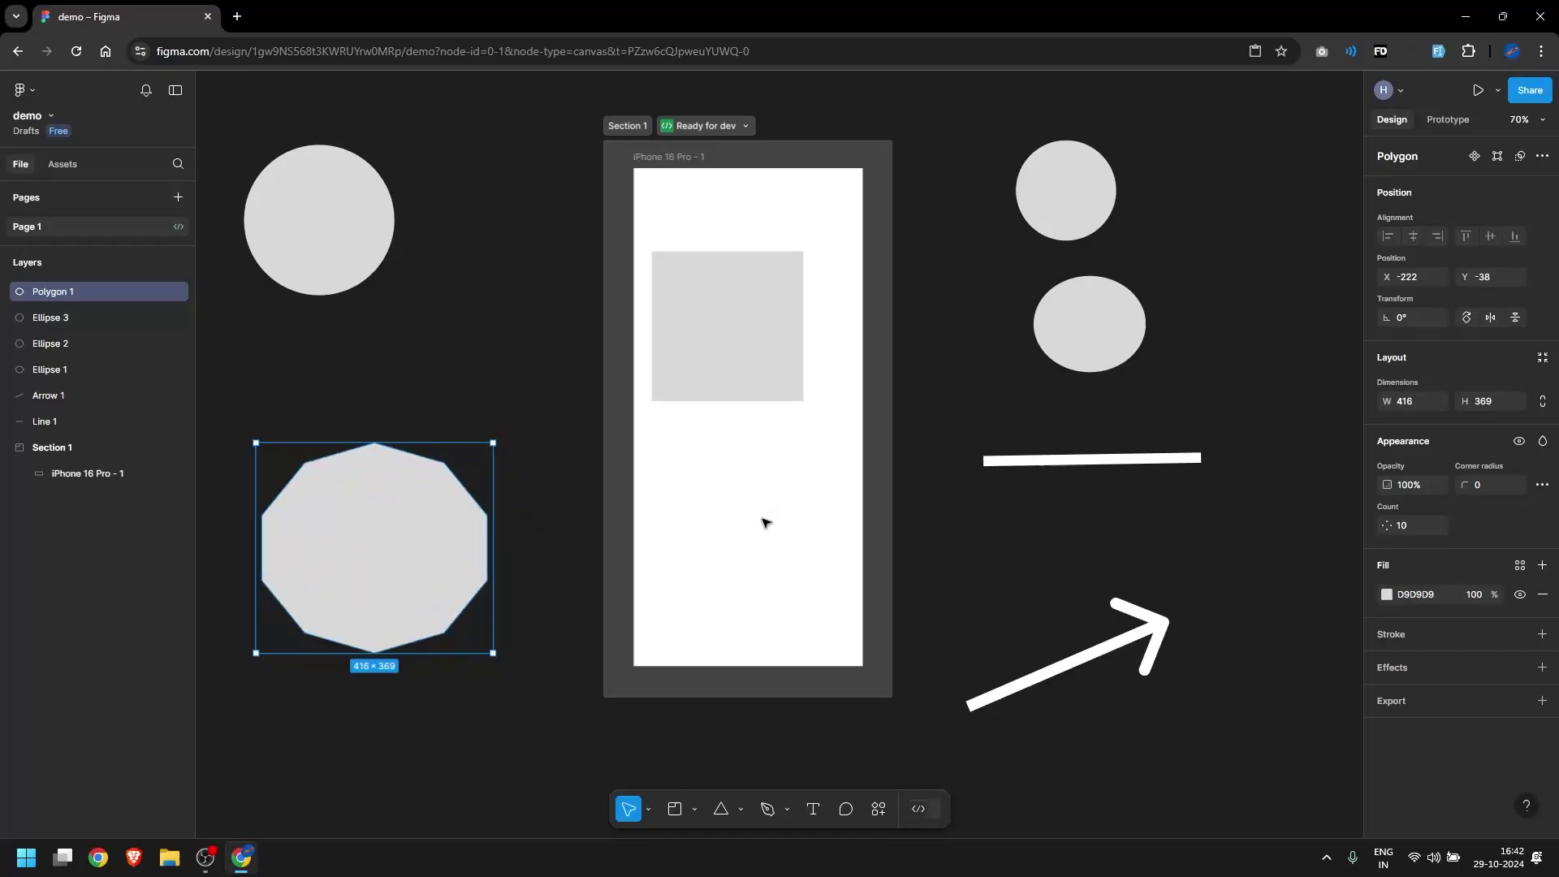
Draw a star about 181 × 164 below the polygon and give it 8 points, a 57% angle and corner radius 15.4
left_click(741, 809)
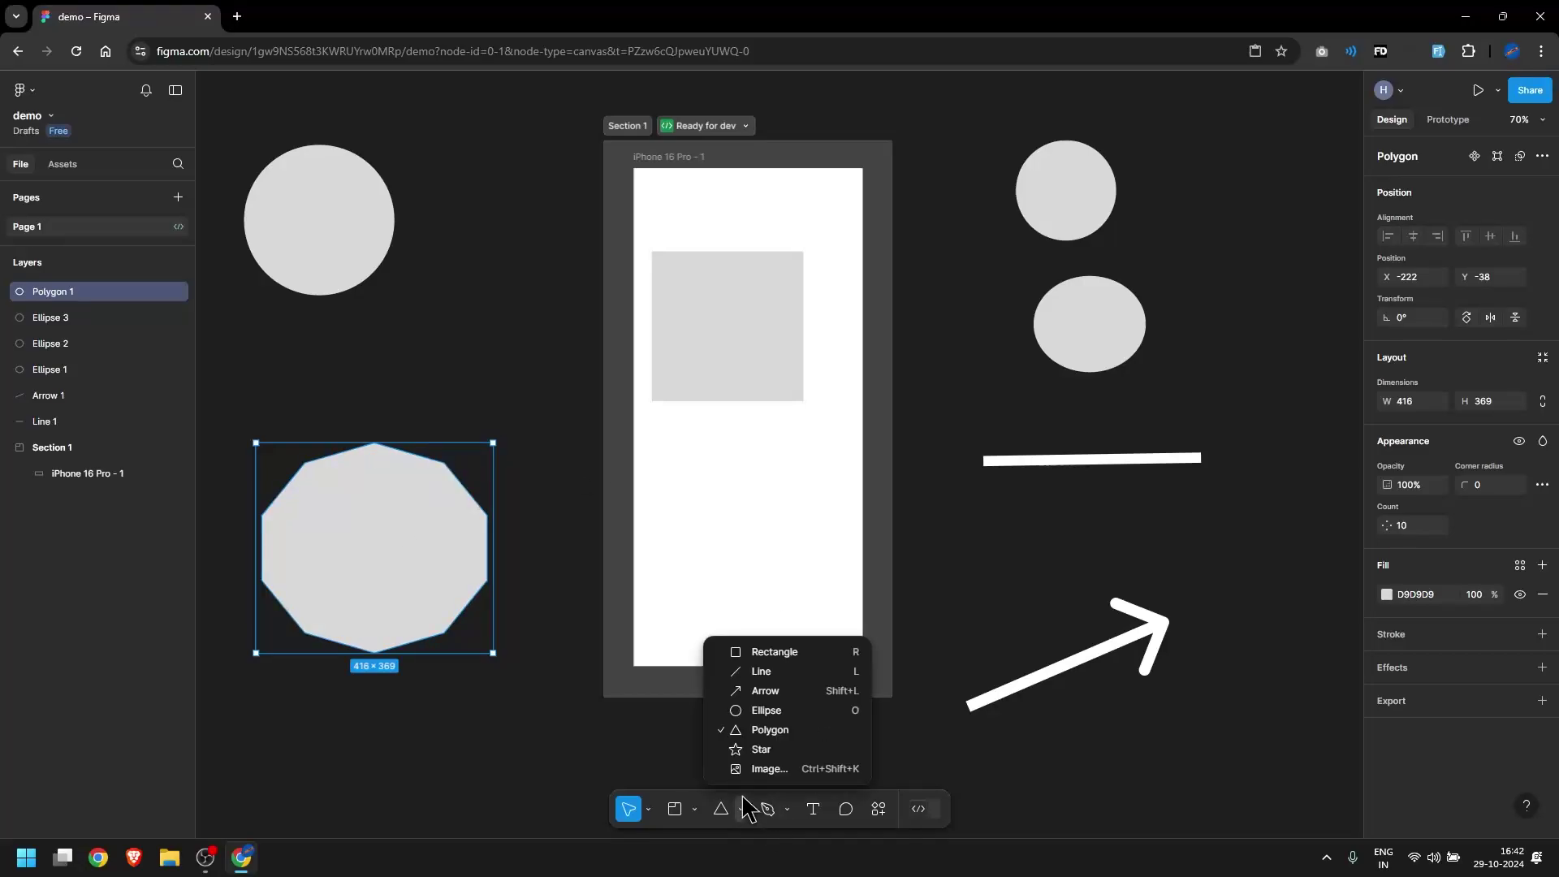
left_click(757, 747)
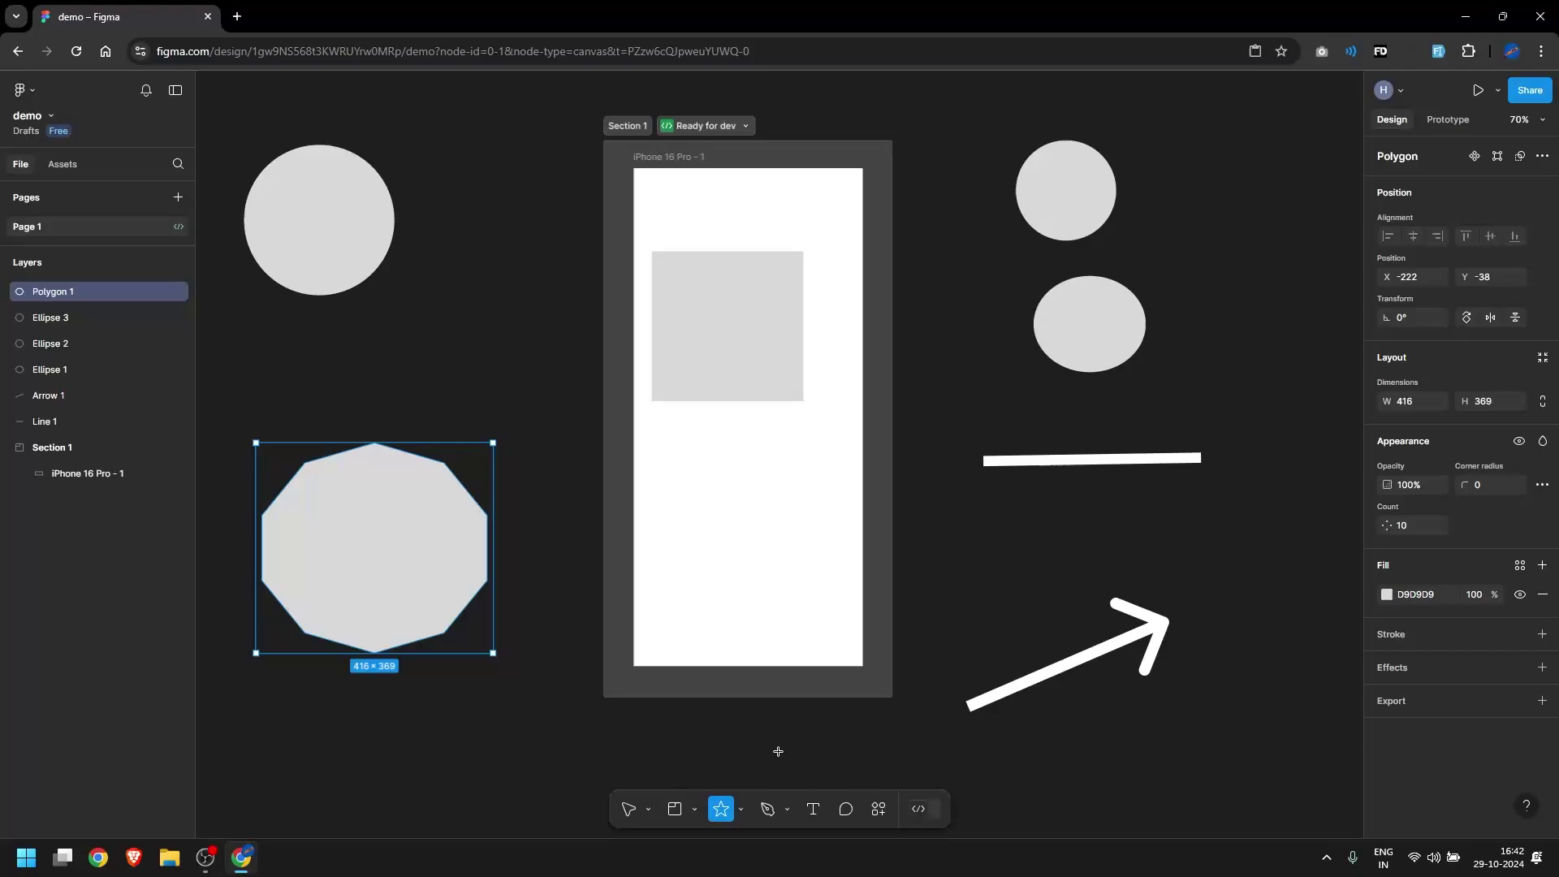
left_click_drag(405, 729, 508, 823)
mouse_move(461, 773)
left_mouse_down()
mouse_move(409, 742)
mouse_move(434, 719)
mouse_move(427, 736)
left_mouse_up()
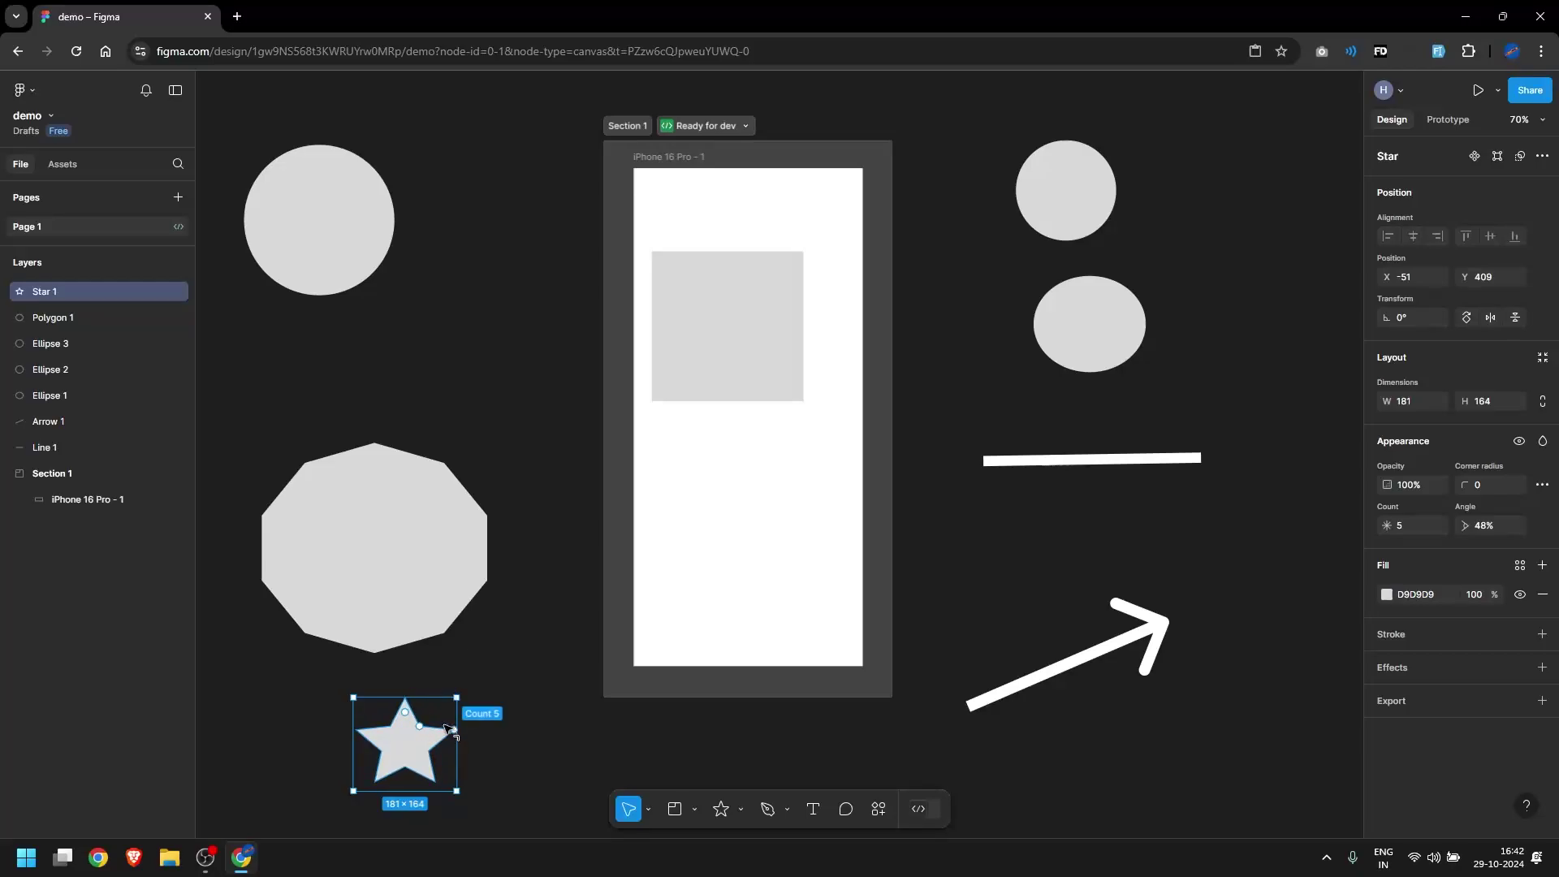
left_click_drag(449, 728, 410, 725)
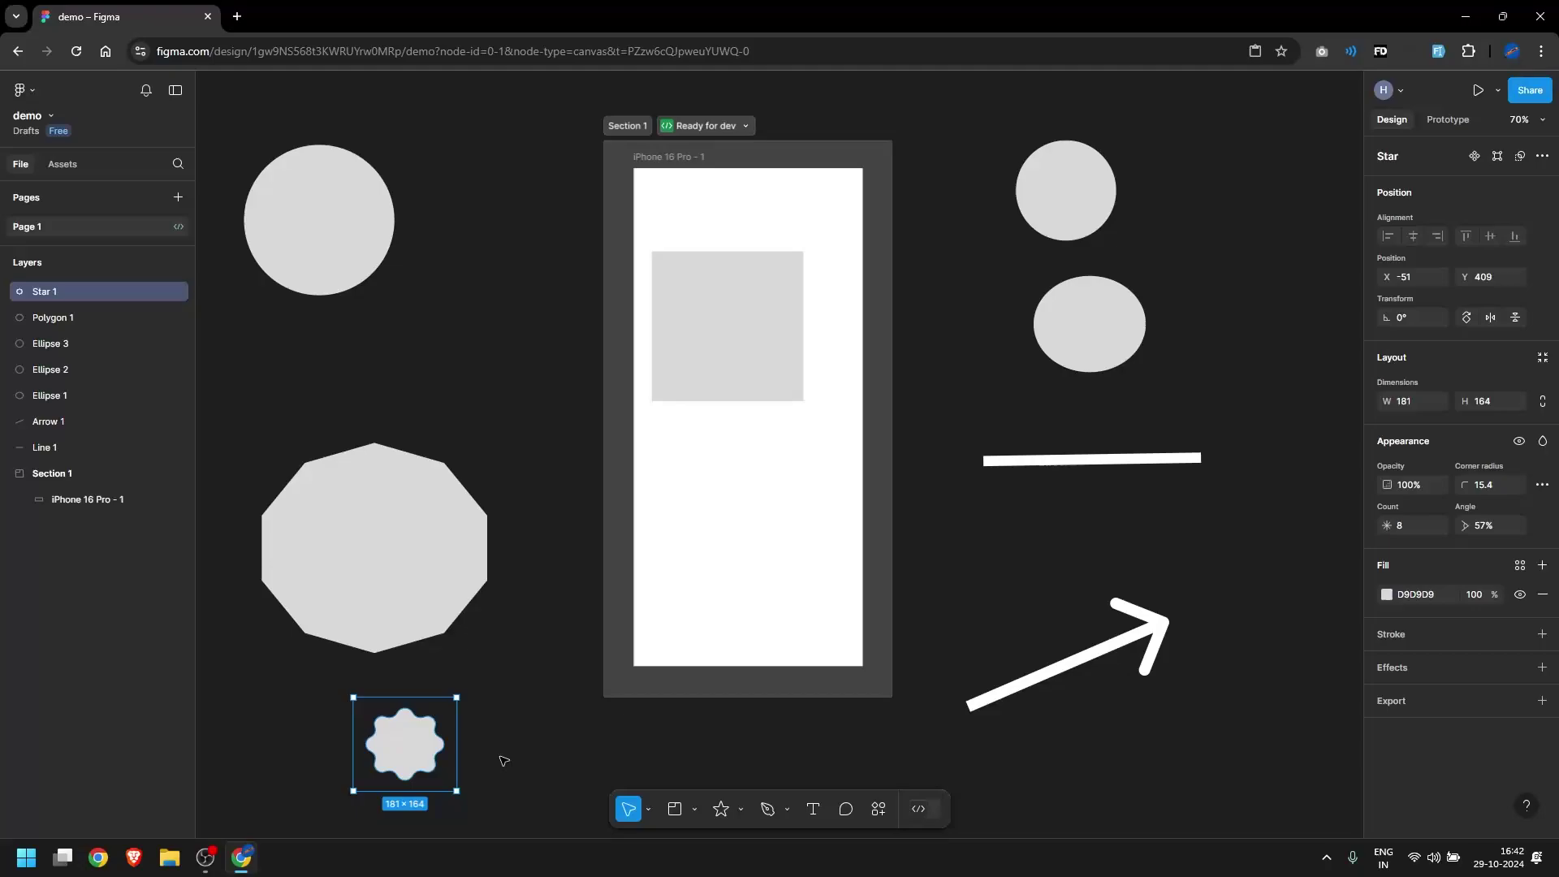
Draw a closed, self-crossing straight-sided path about 311 × 165.5 with the Pen tool between the line and the arrow
left_click(744, 815)
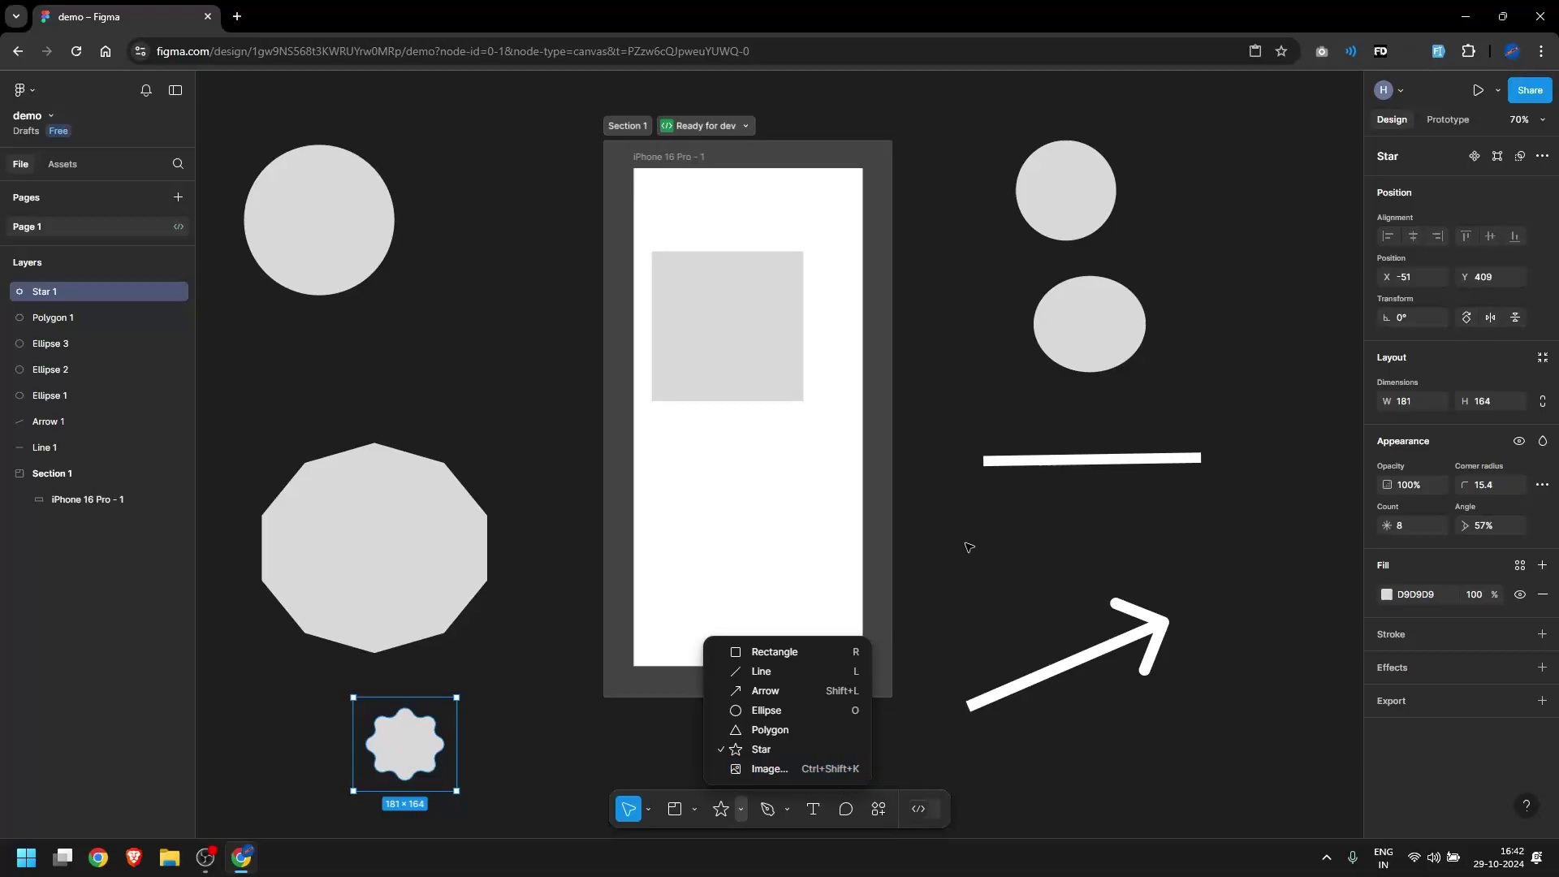
left_click(787, 808)
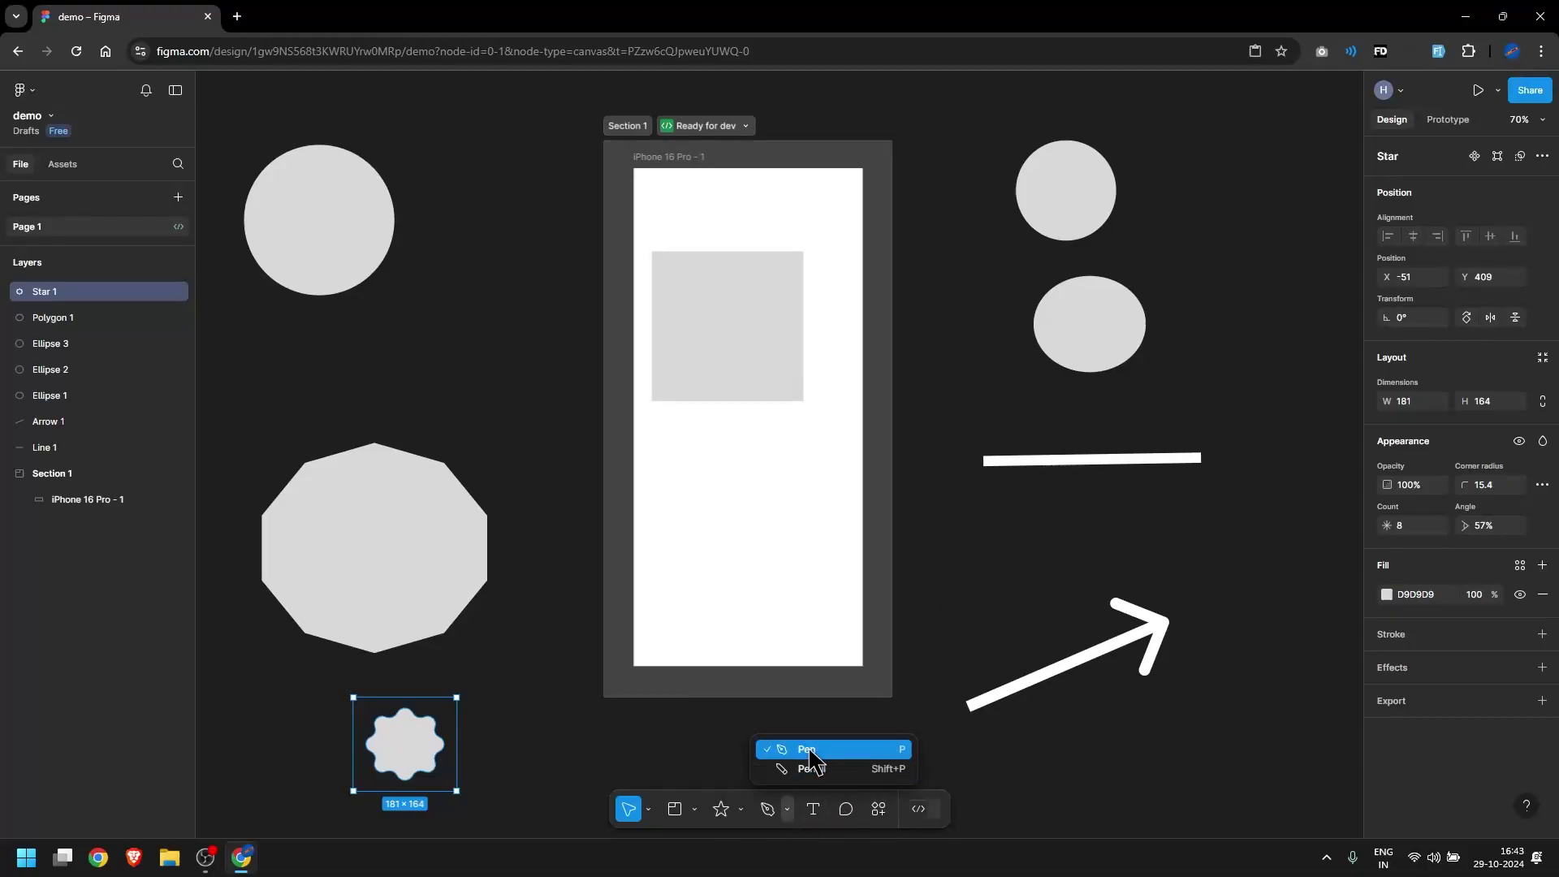
left_click(836, 750)
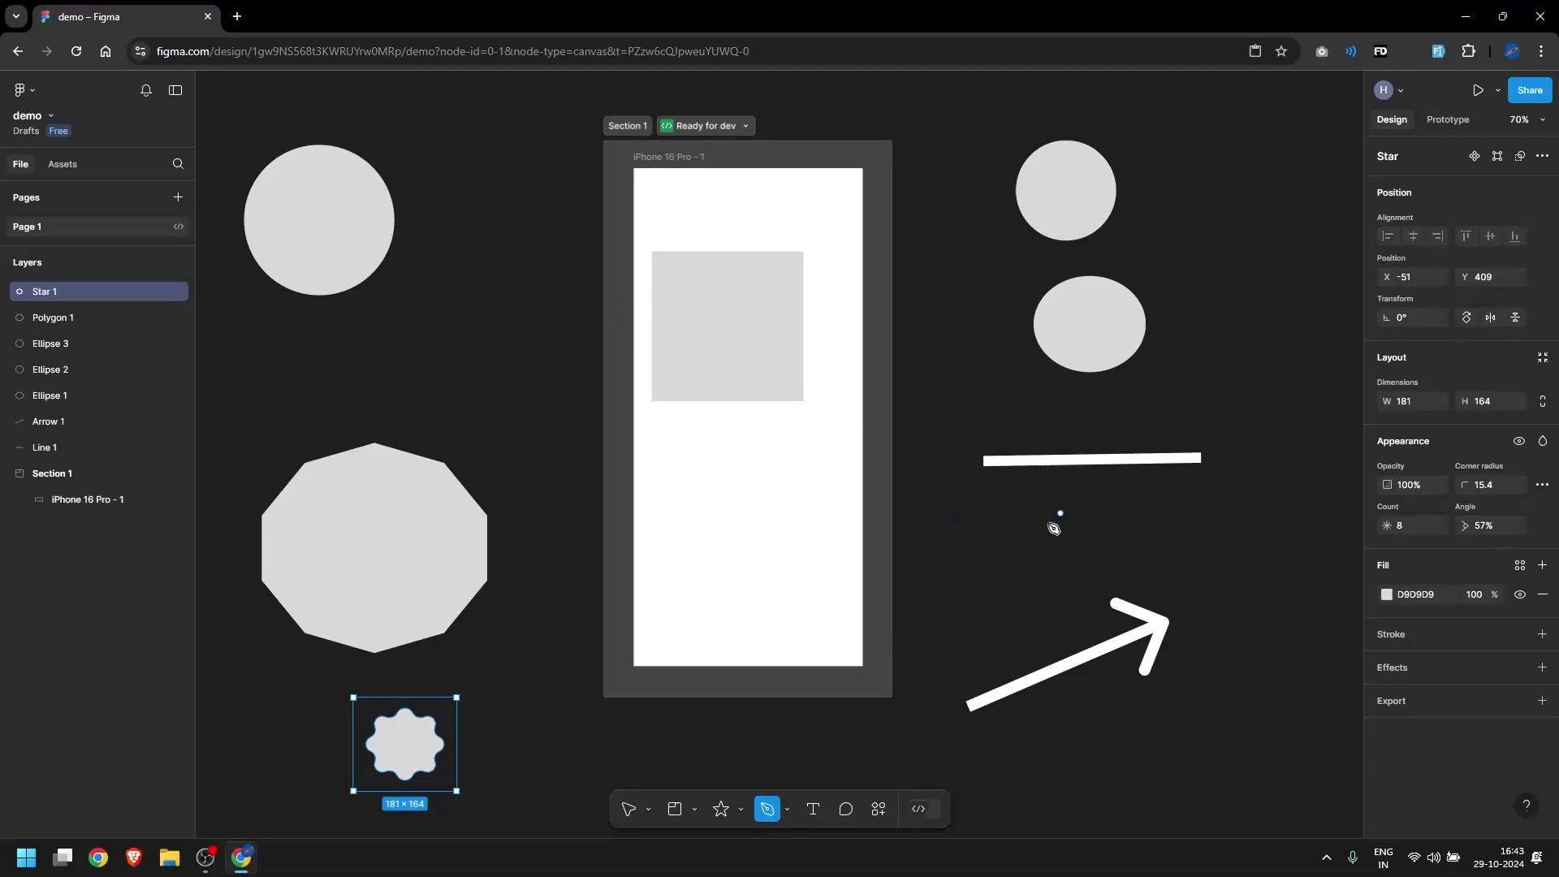
left_click(954, 580)
left_click(1009, 527)
left_click(1100, 540)
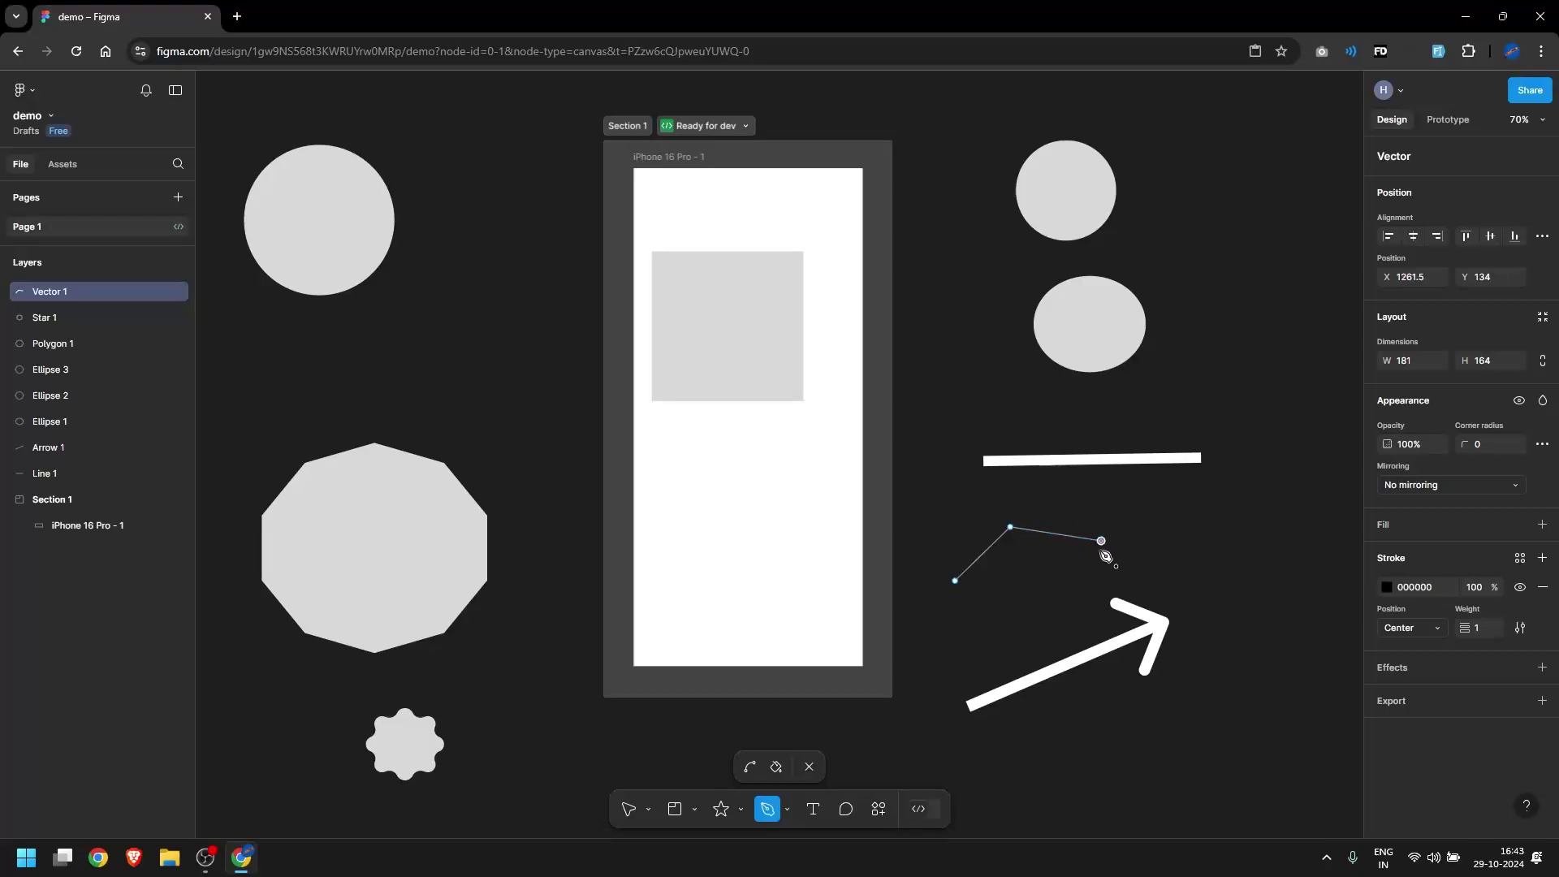
left_click(1073, 580)
left_click(955, 621)
left_click(1018, 561)
left_click(940, 533)
left_click(924, 604)
left_click(955, 580)
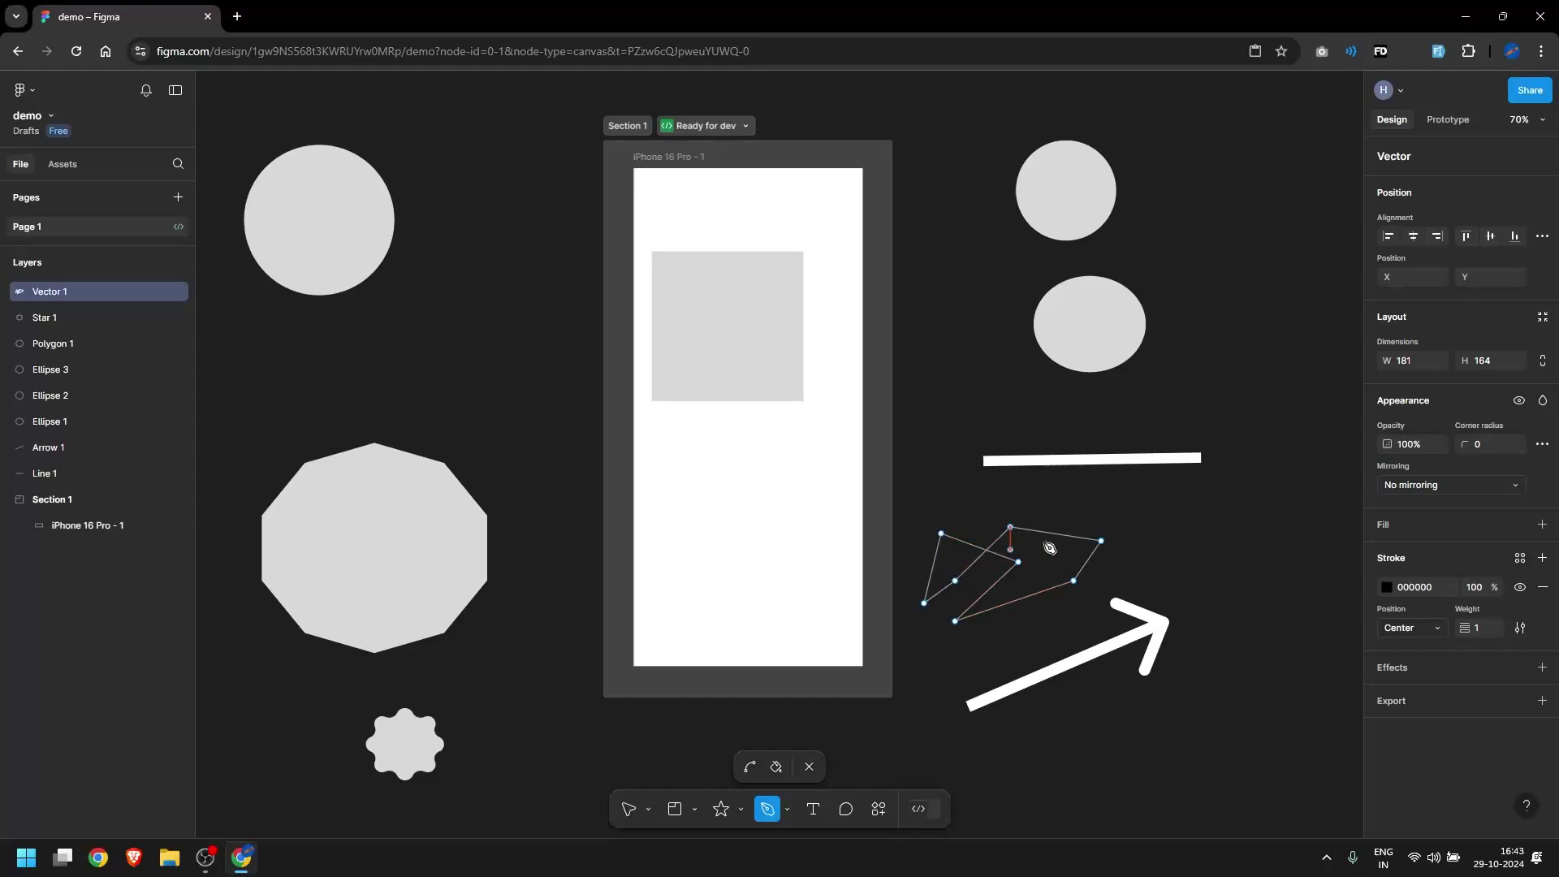
key("Escape")
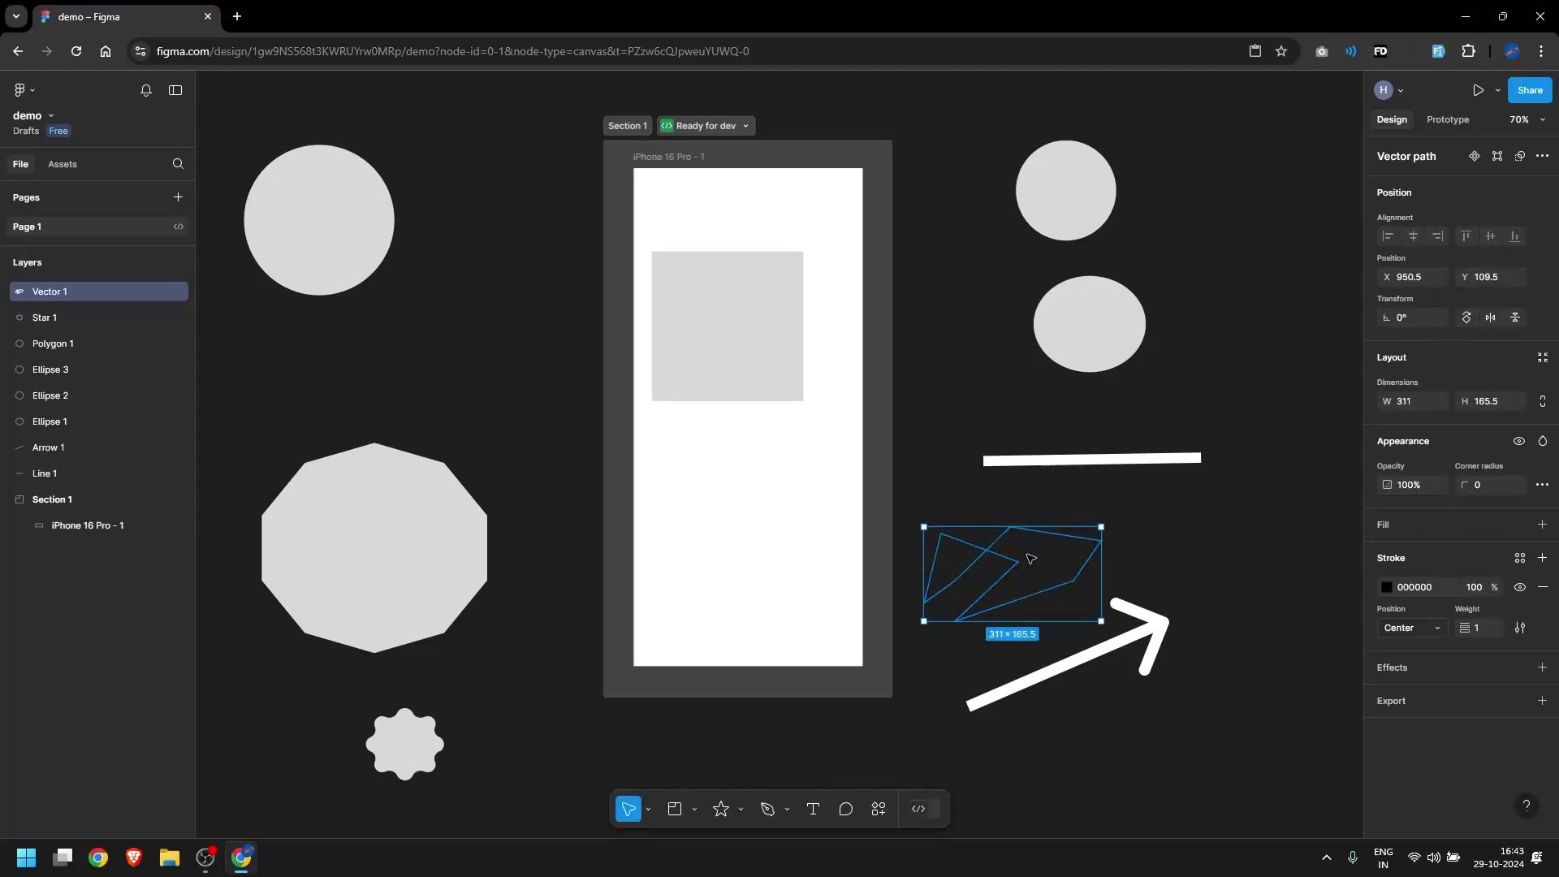
Move the pen-drawn path to about X 1019, Y 57, just below the line, and add a D9D9D9 fill
left_click_drag(1030, 558, 1068, 528)
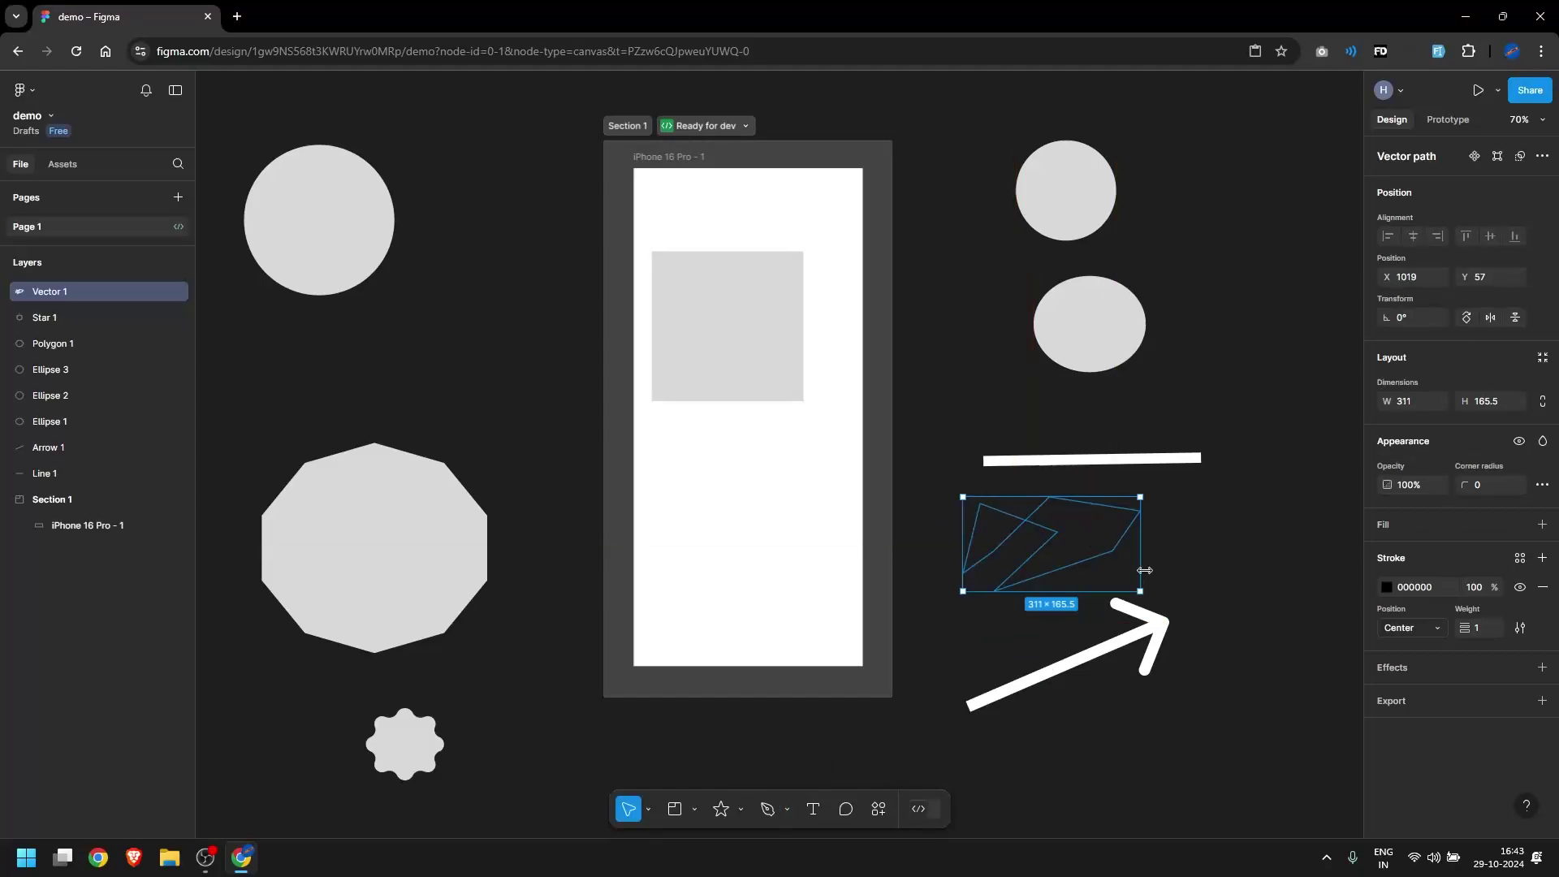
left_click(1541, 525)
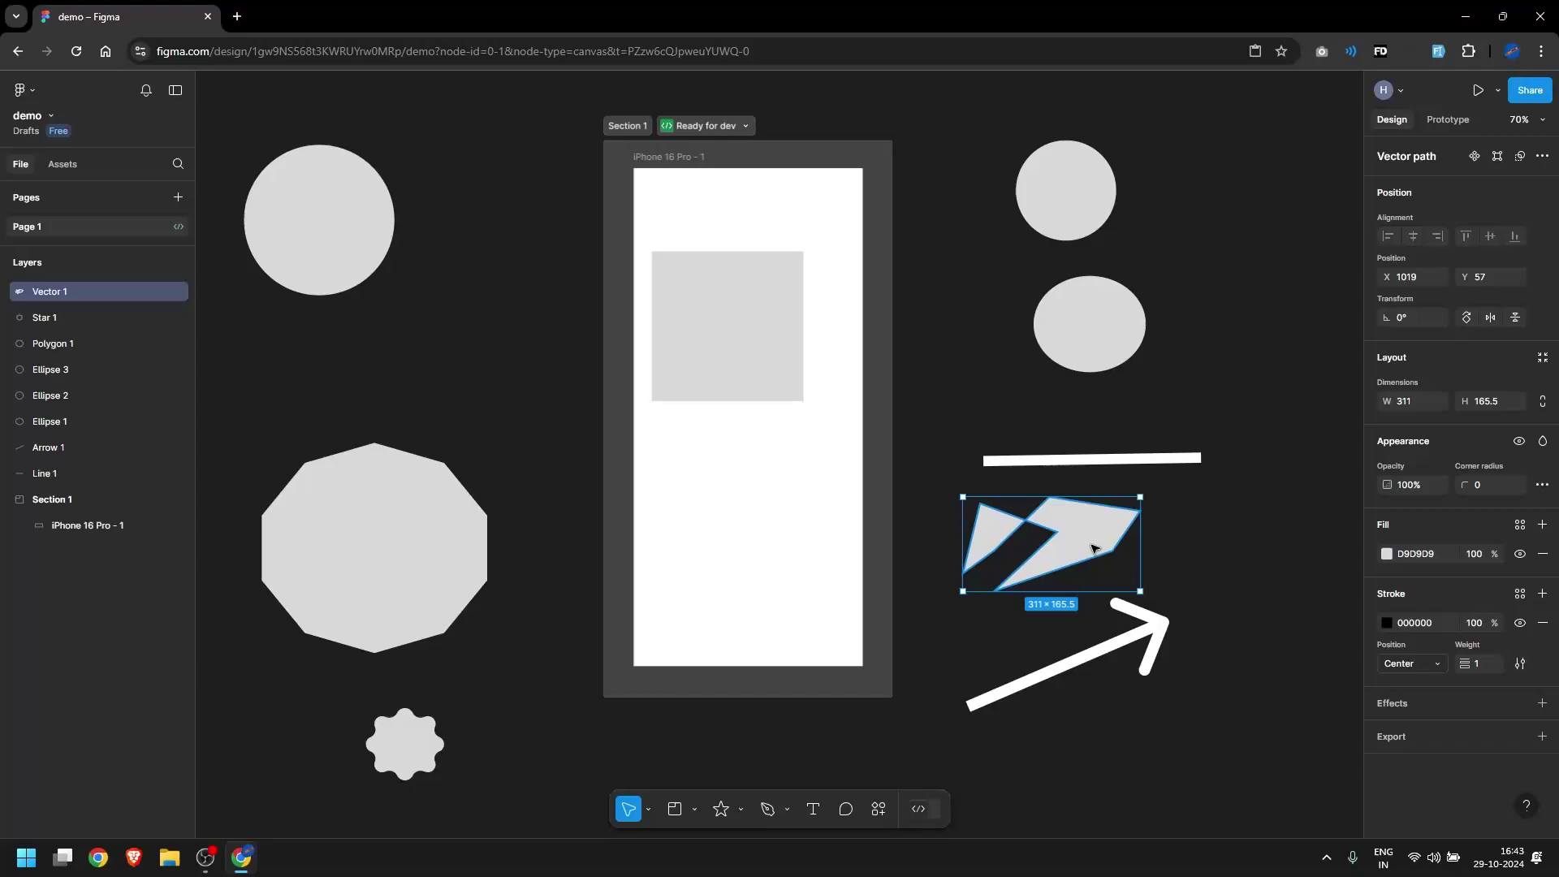
Draw a tall freehand scribble about 189 × 862 with the Pencil tool to the right of the line and arrow
left_click(788, 809)
left_click(807, 765)
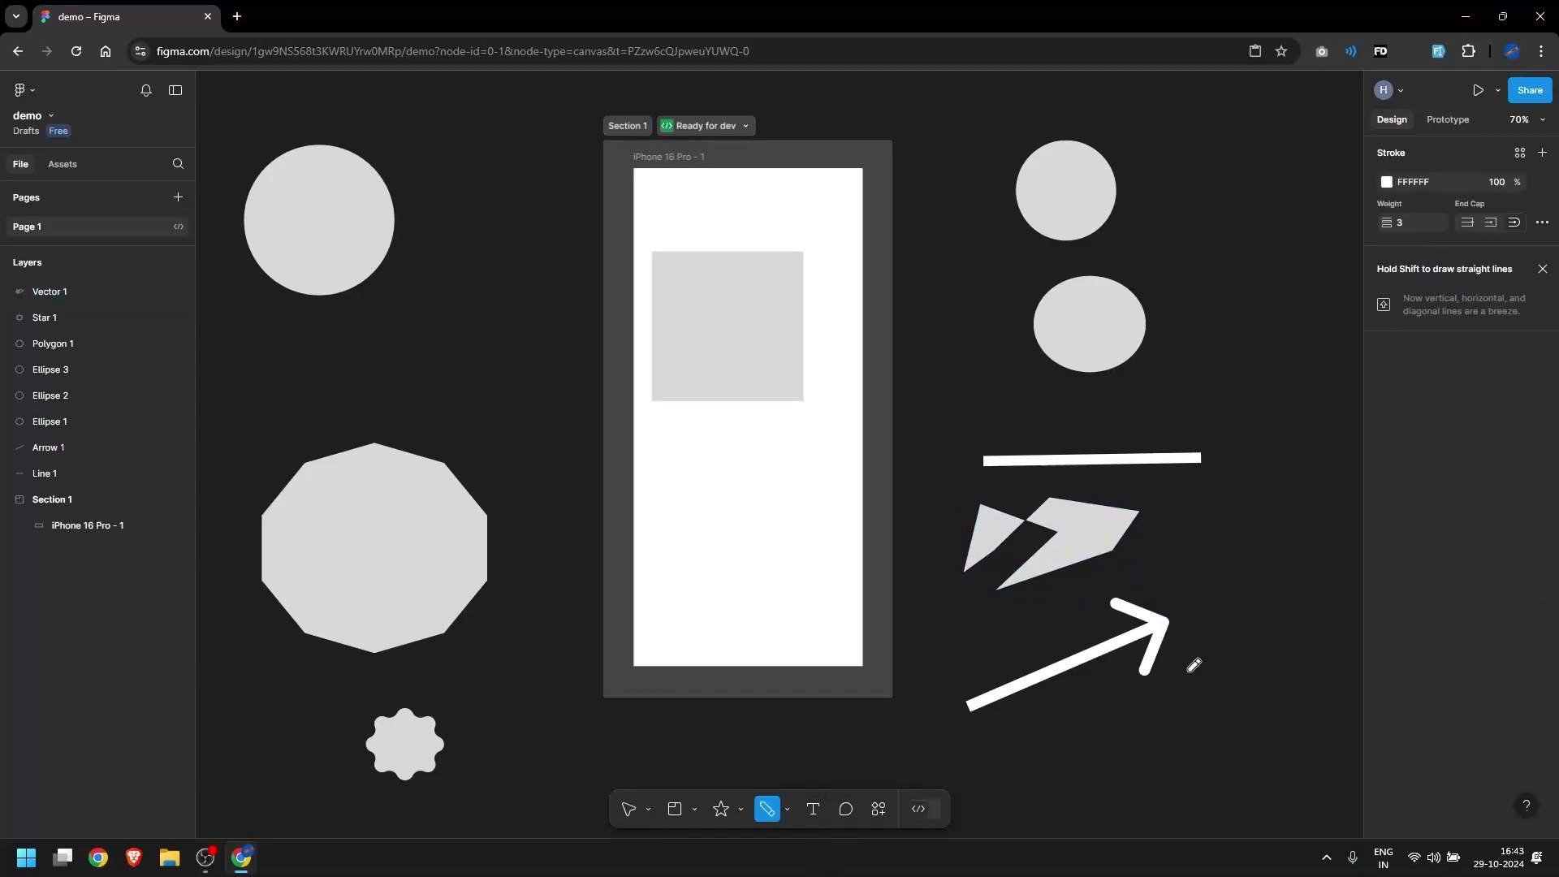
mouse_move(1222, 329)
left_mouse_down()
mouse_move(1224, 629)
mouse_move(1244, 308)
mouse_move(1236, 553)
mouse_move(1305, 561)
mouse_move(1255, 726)
mouse_move(1202, 696)
mouse_move(1242, 571)
mouse_move(1254, 342)
mouse_move(1264, 740)
left_mouse_up()
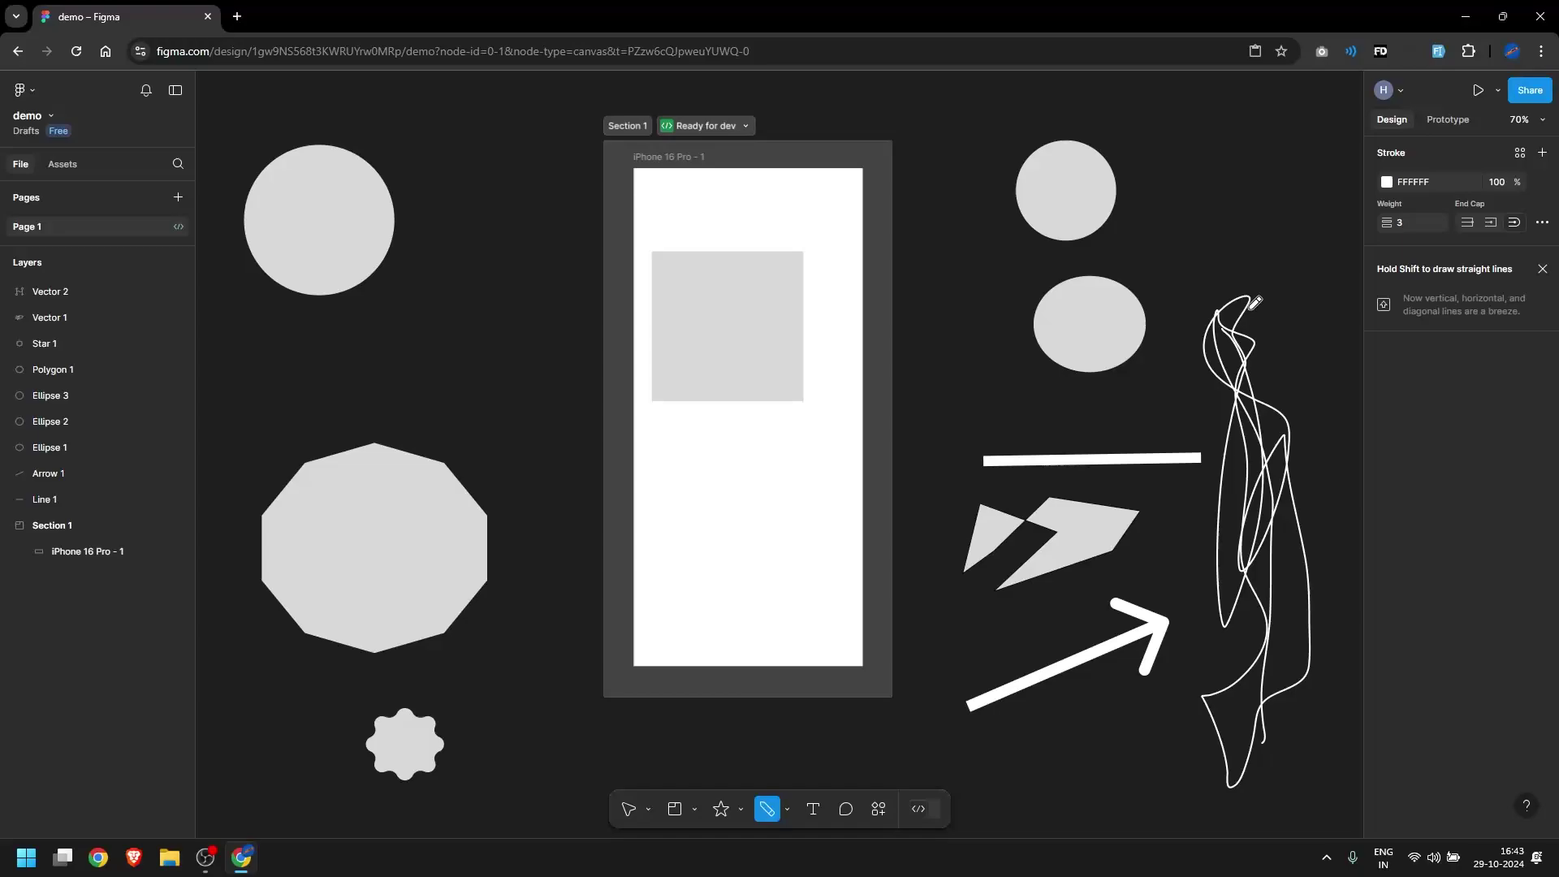
key("Escape")
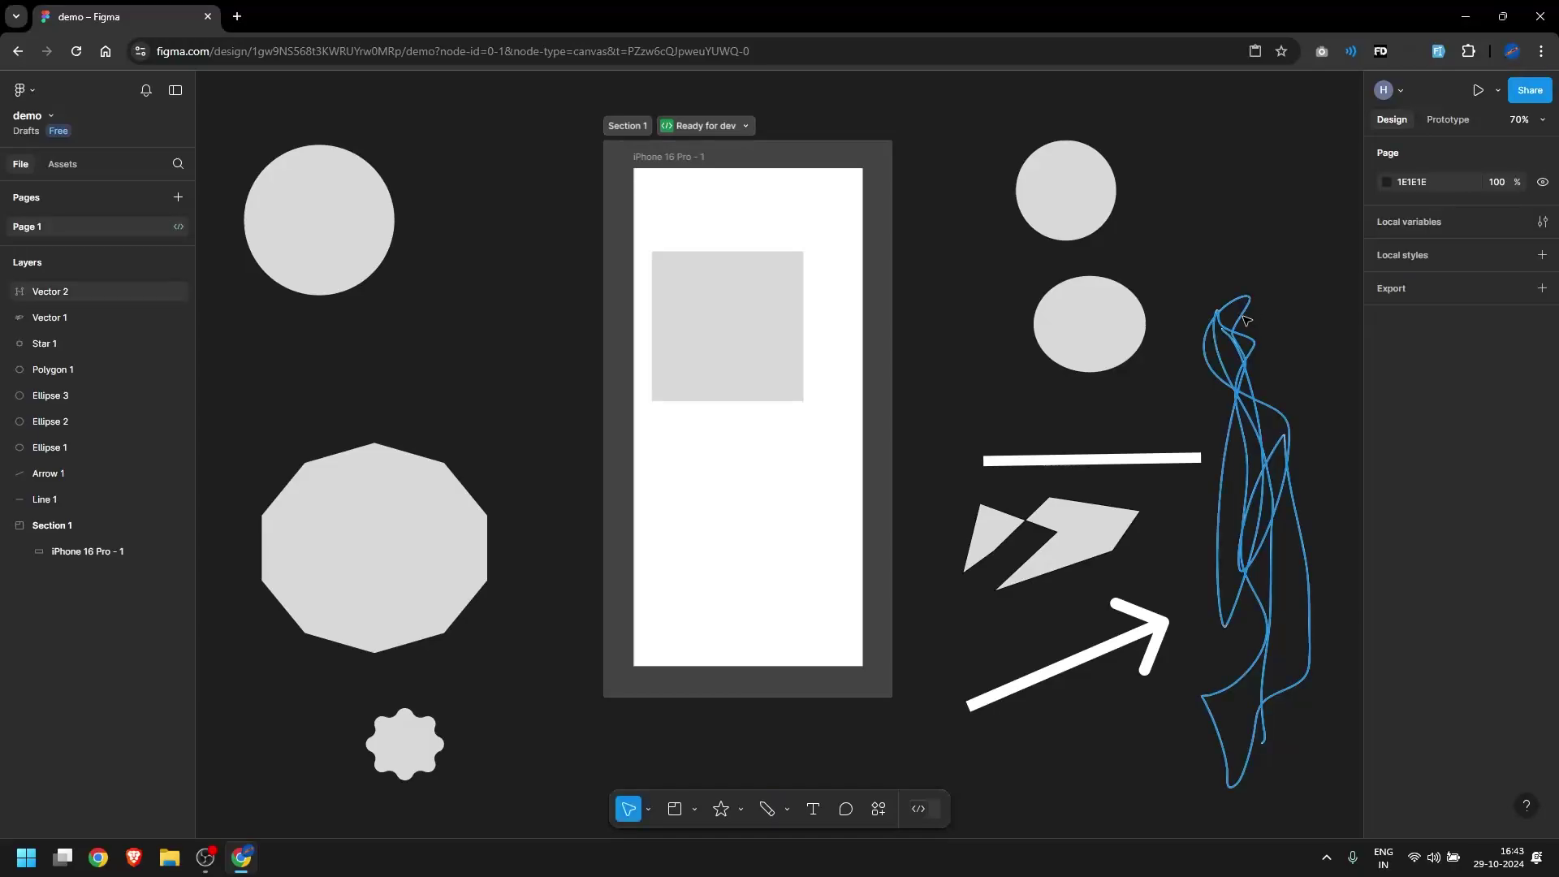
Edit the scribble's vector points: pull one upper point outward to the right and reshape the curve with both its handles
double_click(1257, 406)
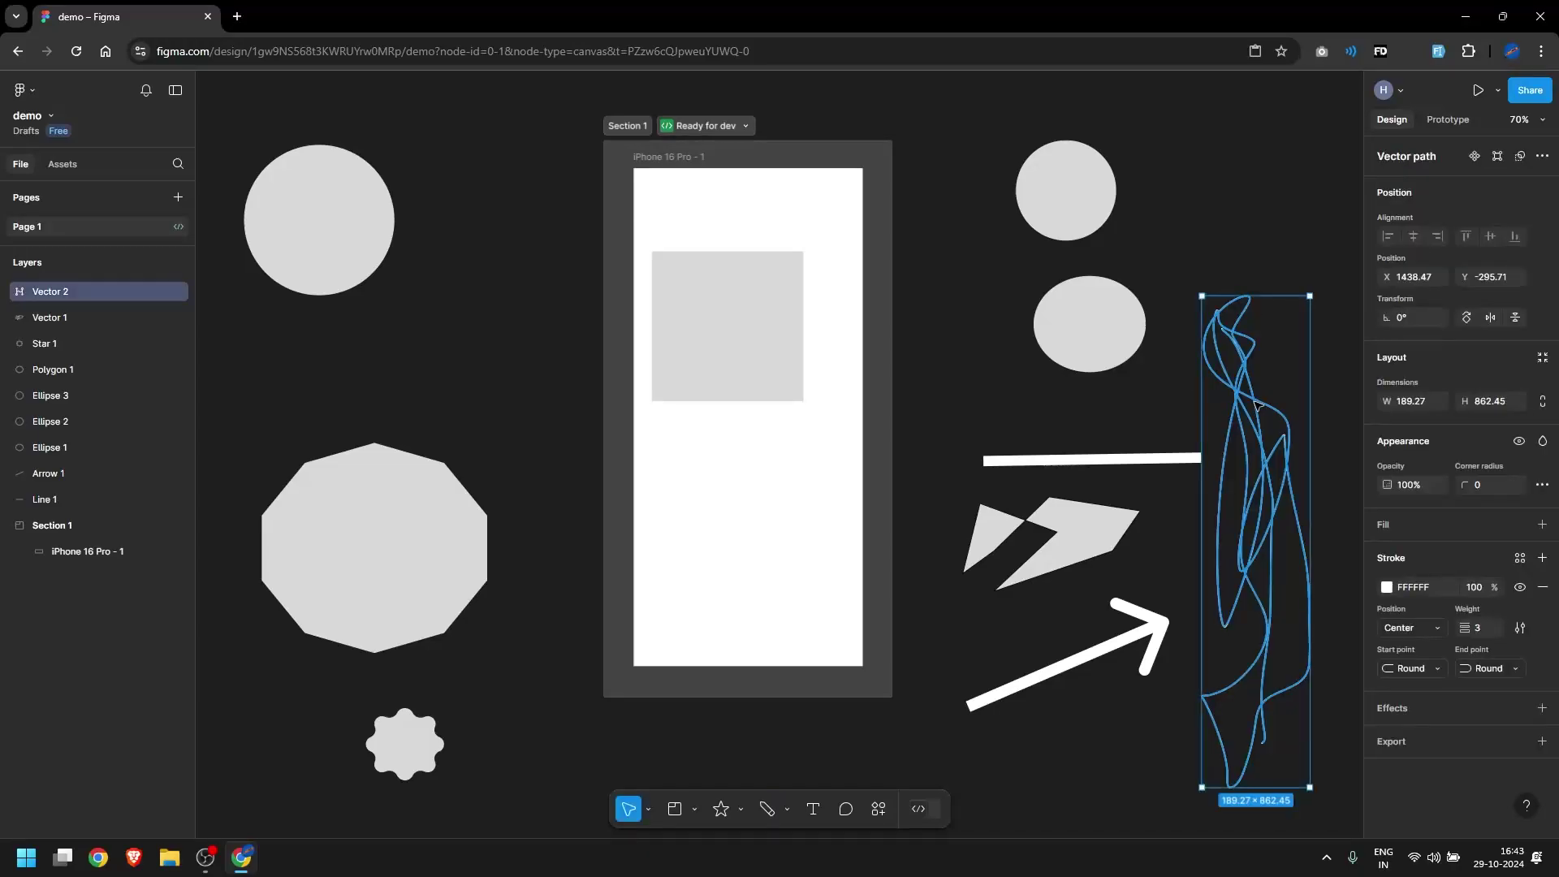
scroll(1250, 398, "up", 5)
key("v")
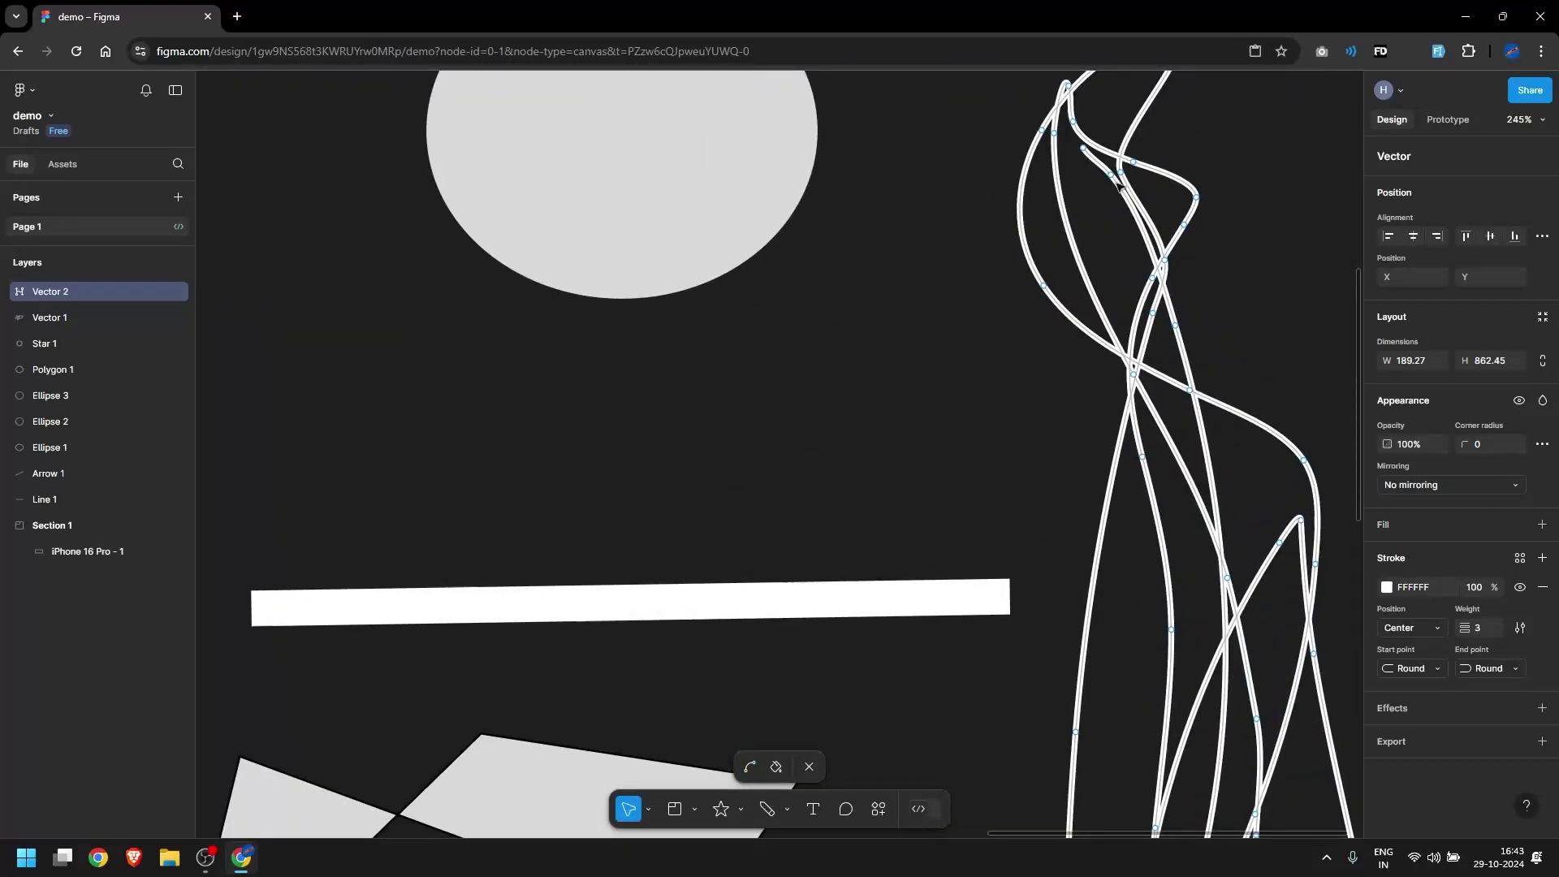
scroll(901, 696, "down", 3)
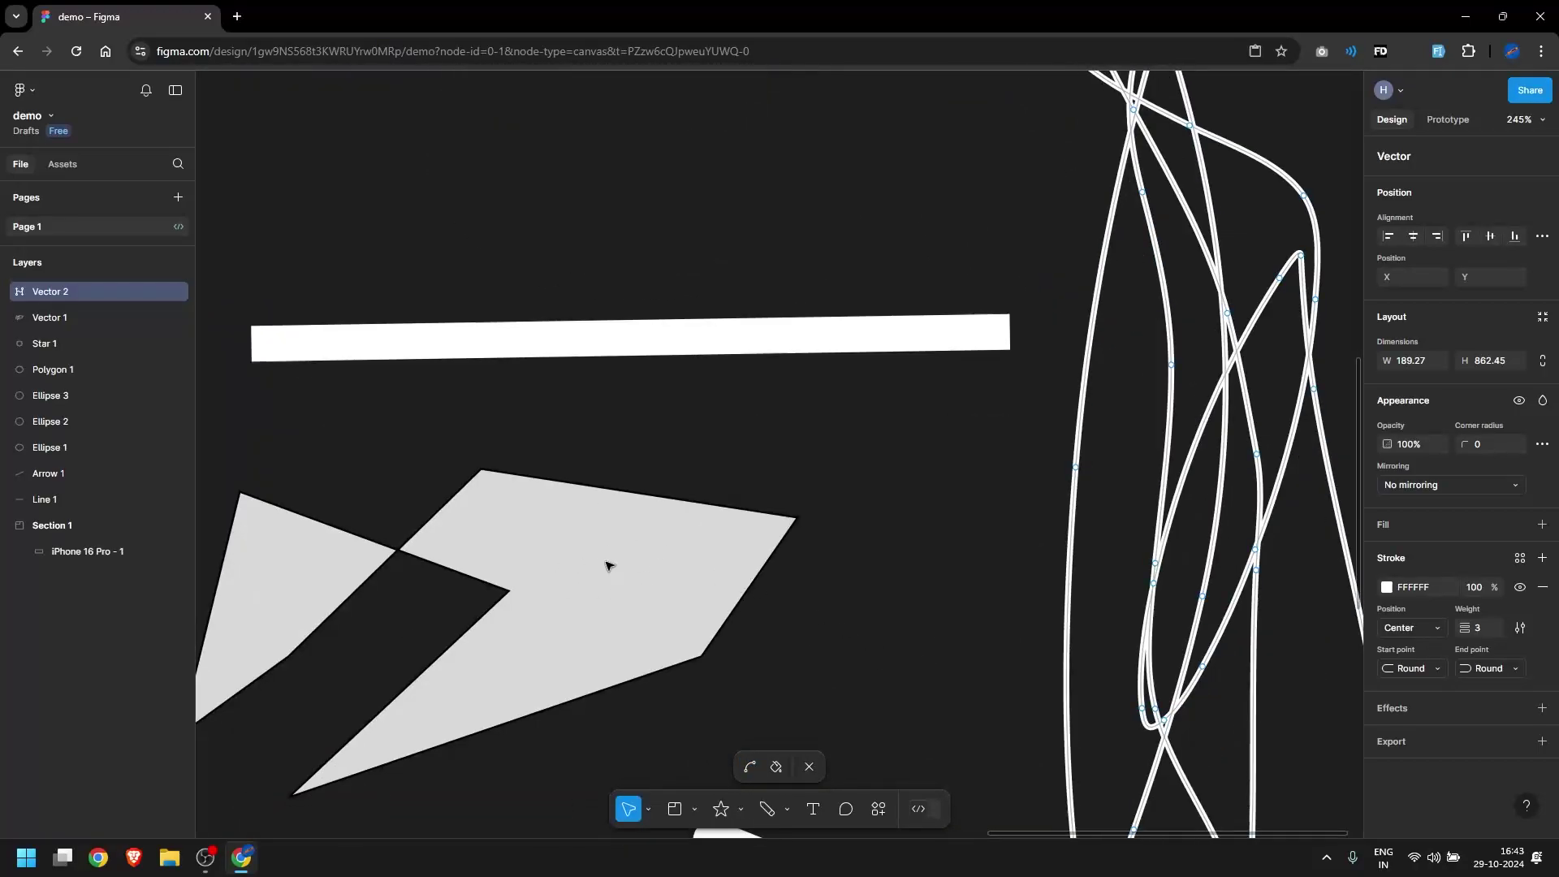
scroll(1128, 486, "up", 3)
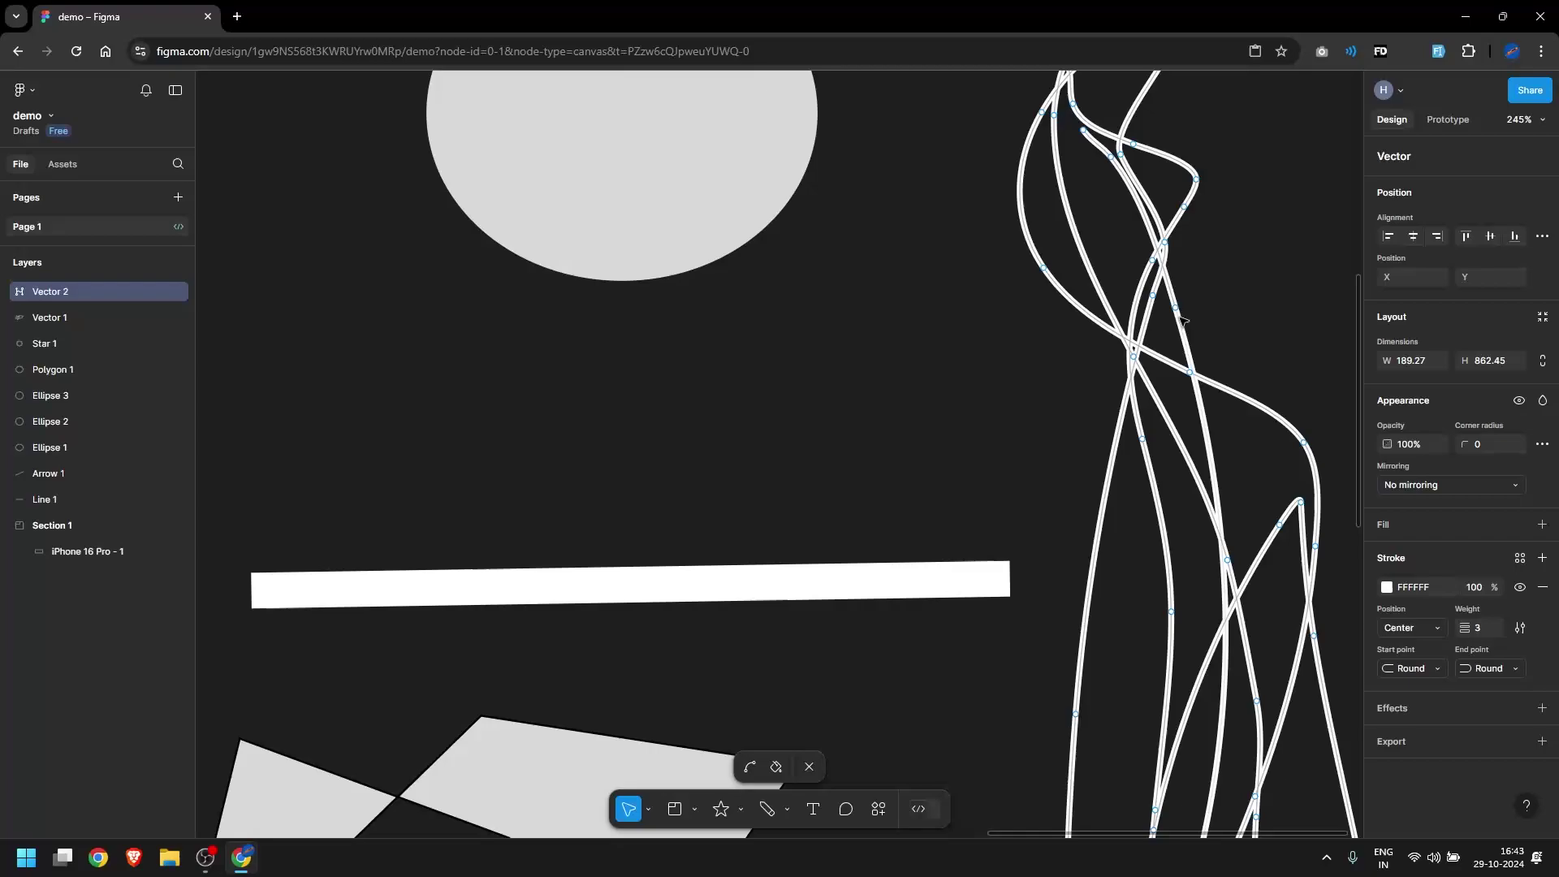
left_click_drag(1210, 297, 859, 400)
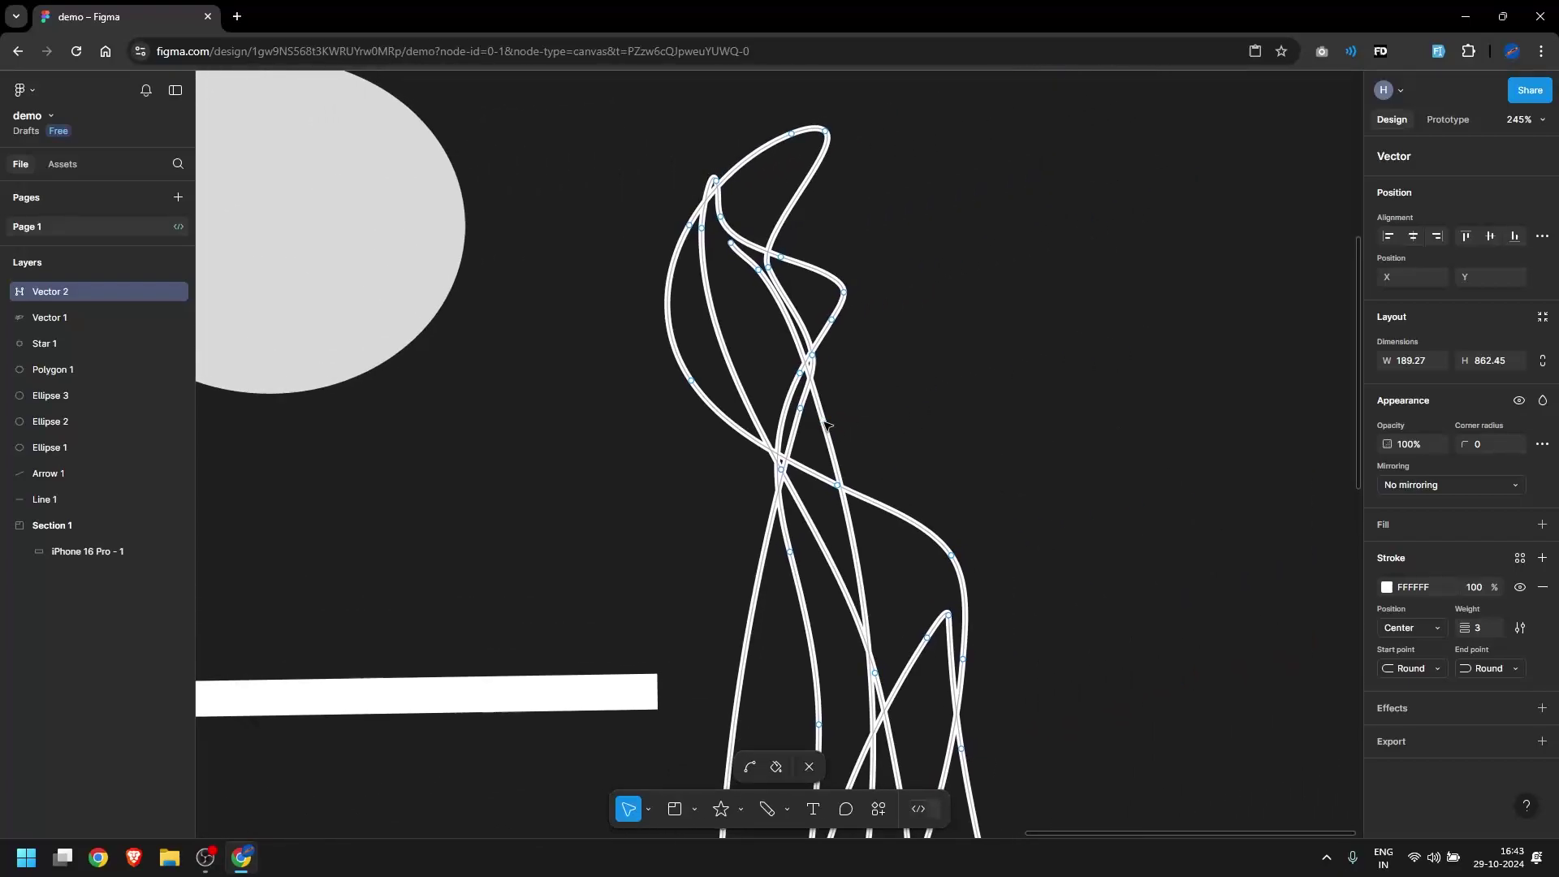
left_click(970, 411)
left_click_drag(984, 412, 1077, 401)
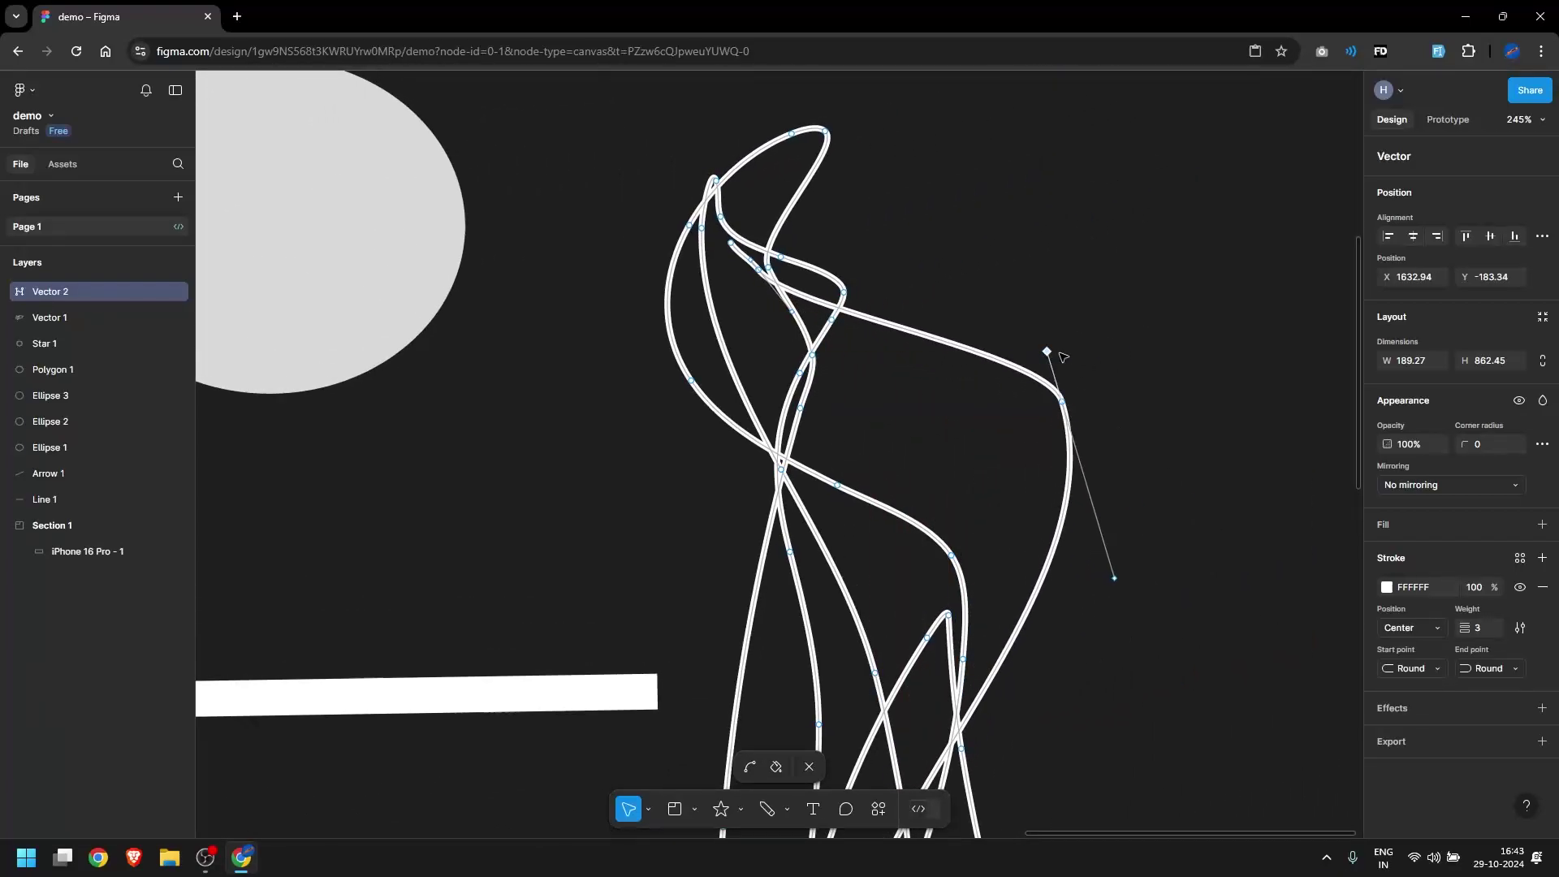
left_click_drag(1054, 349, 1064, 236)
left_click_drag(1125, 584, 1134, 473)
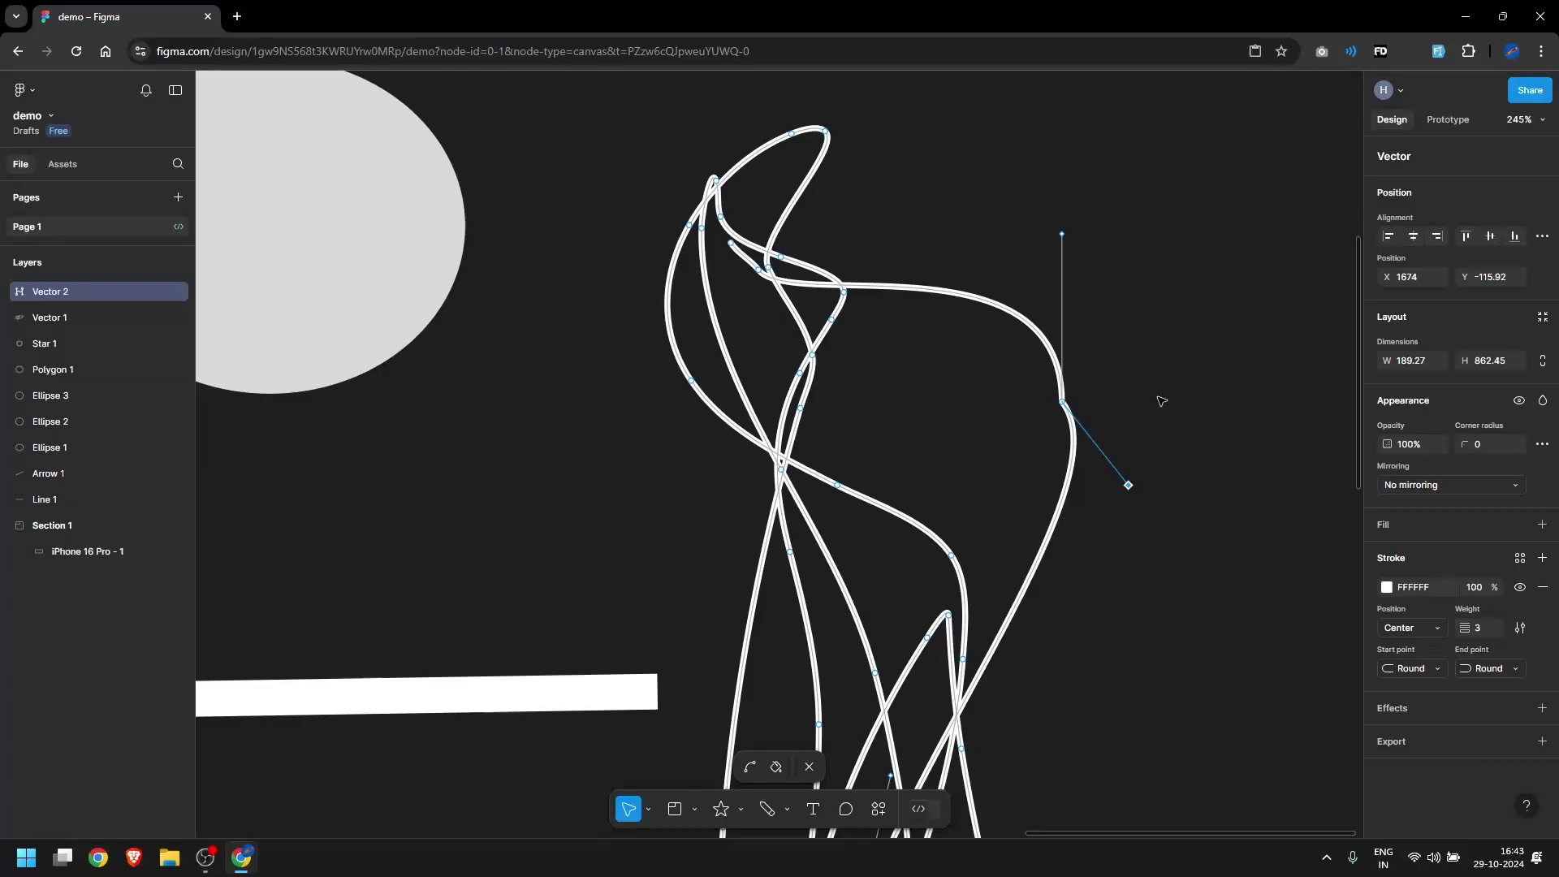
key("Escape")
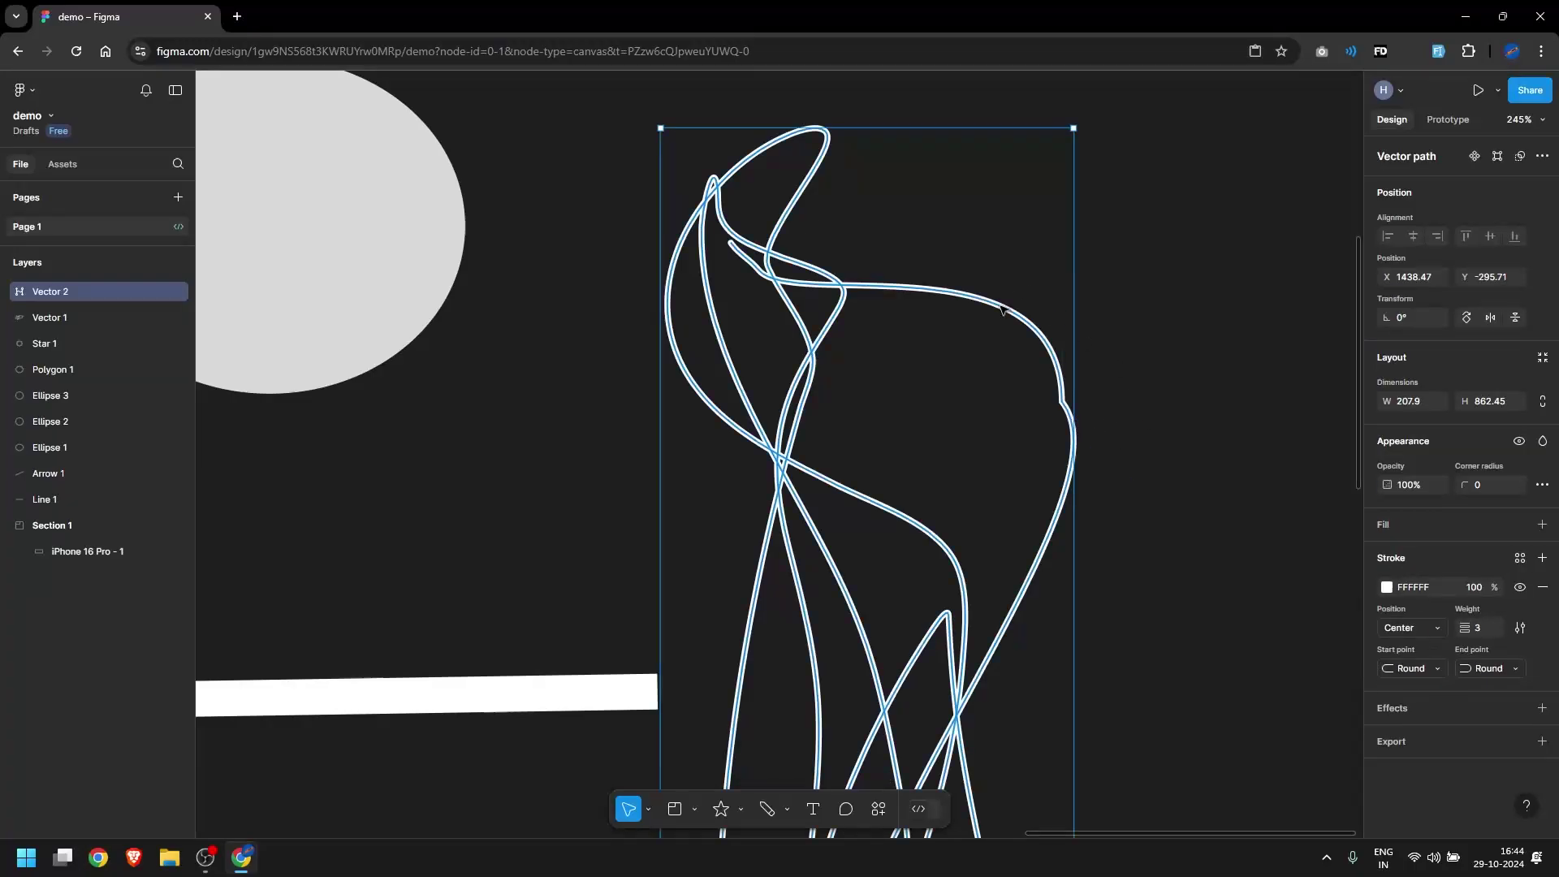
Add the text "Coding Adda" on the empty canvas to the right of the scribble
scroll(1005, 373, "down", 5)
scroll(1005, 380, "down", 3)
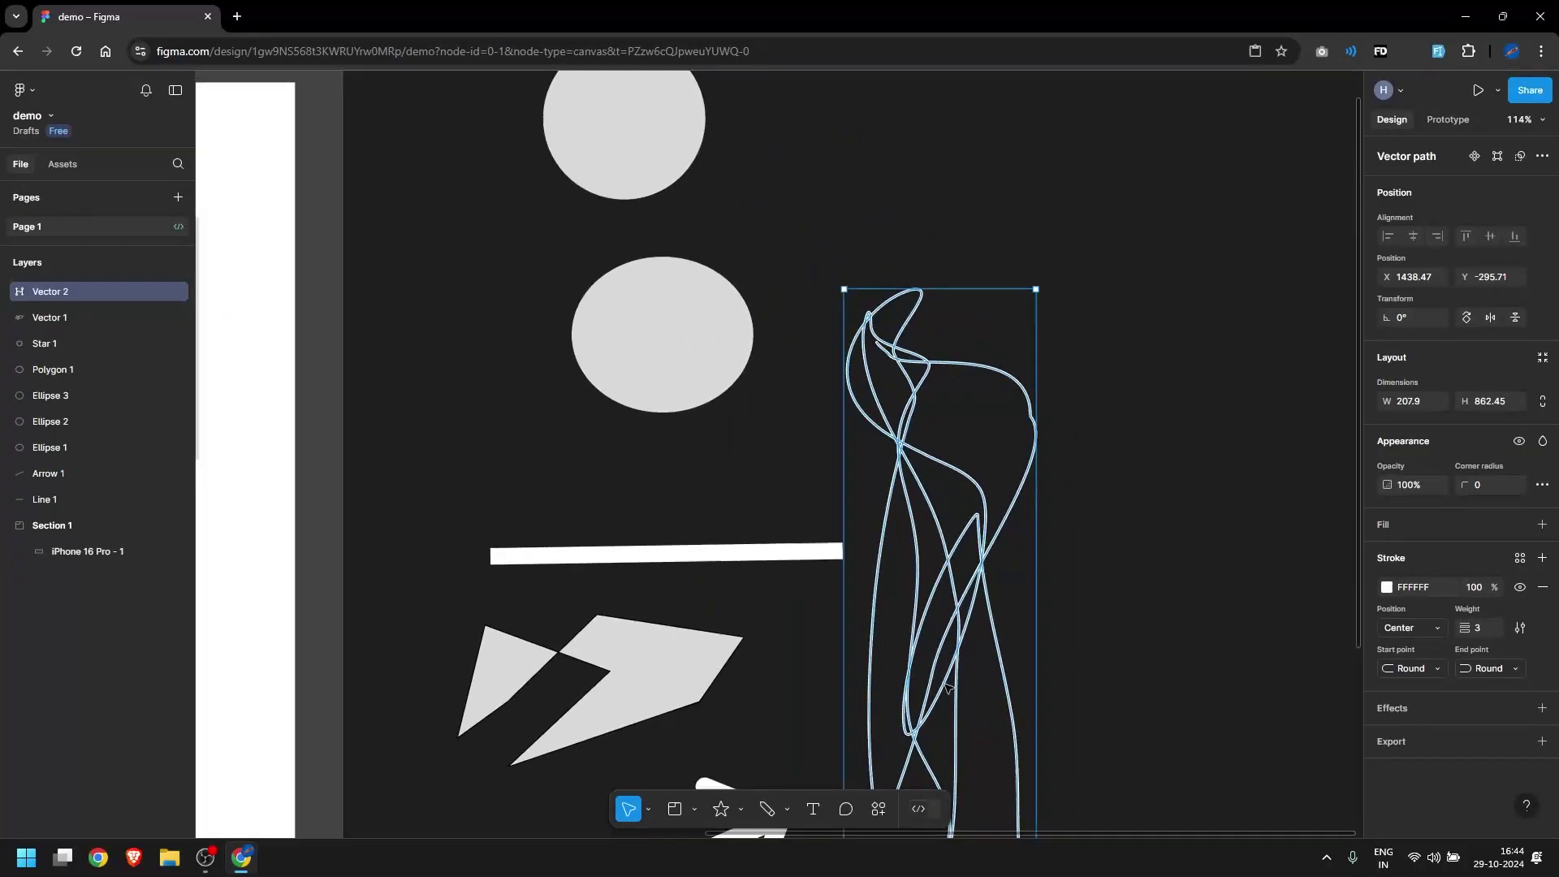
scroll(1121, 661, "down", 1)
left_click(814, 812)
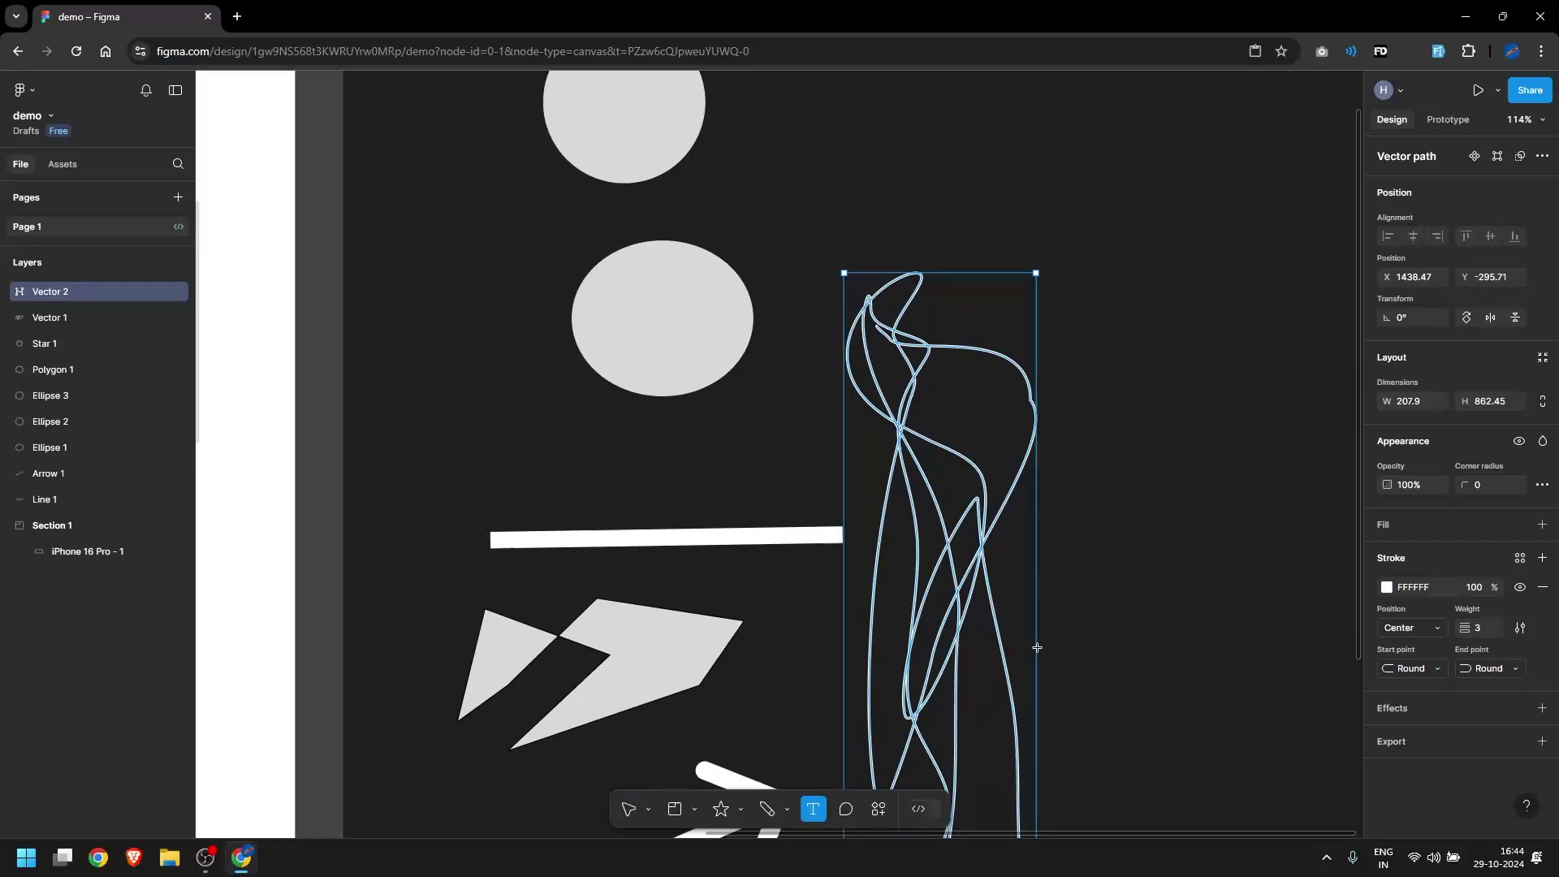
left_click_drag(1155, 444, 830, 411)
left_click(846, 350)
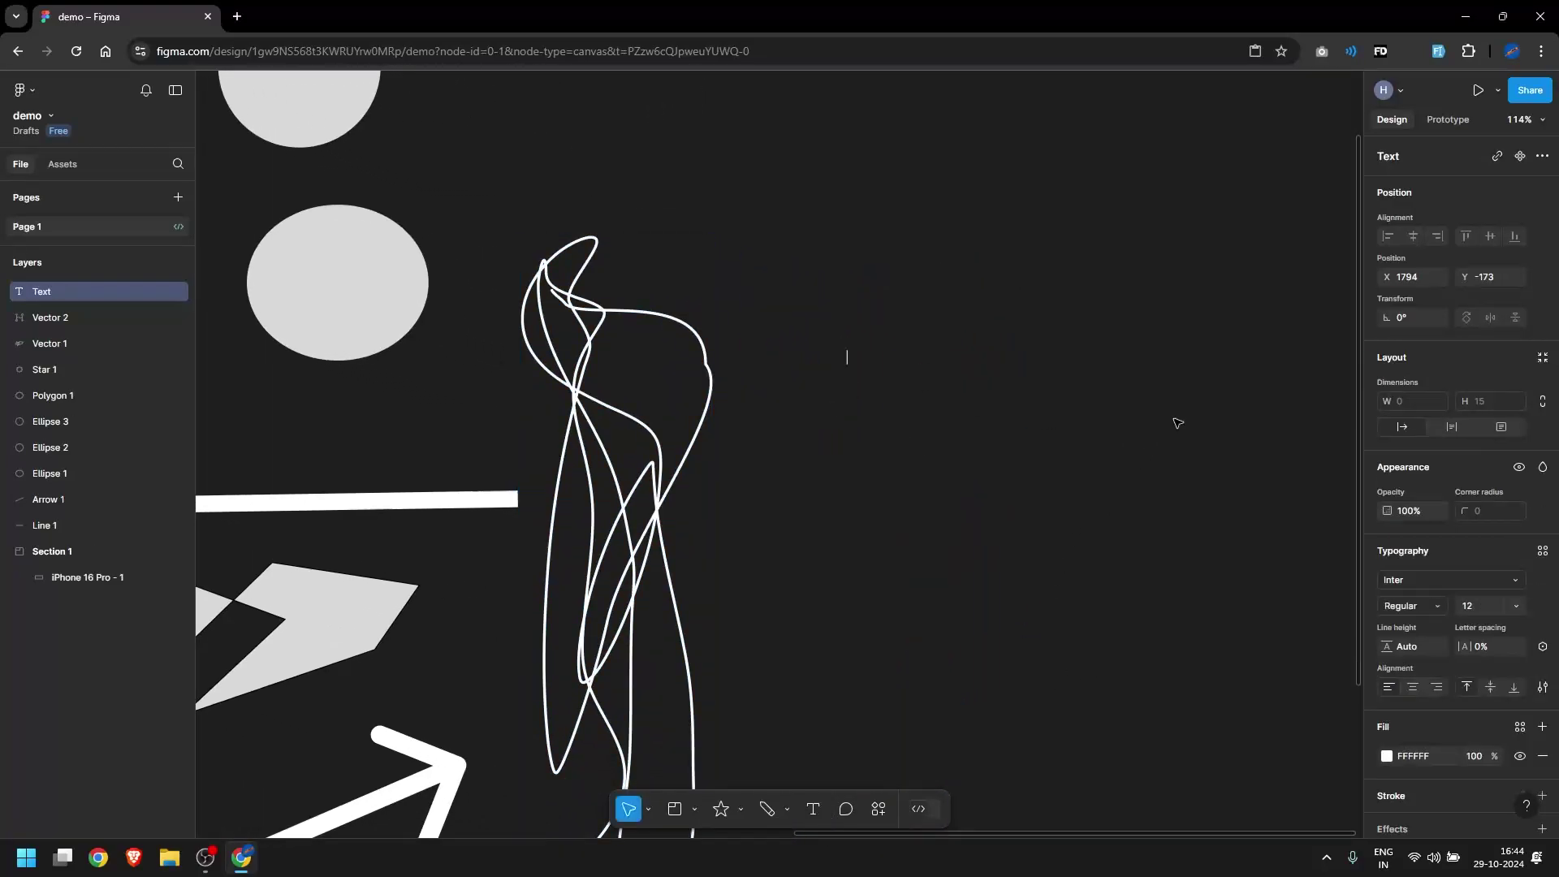
type("coding Adda")
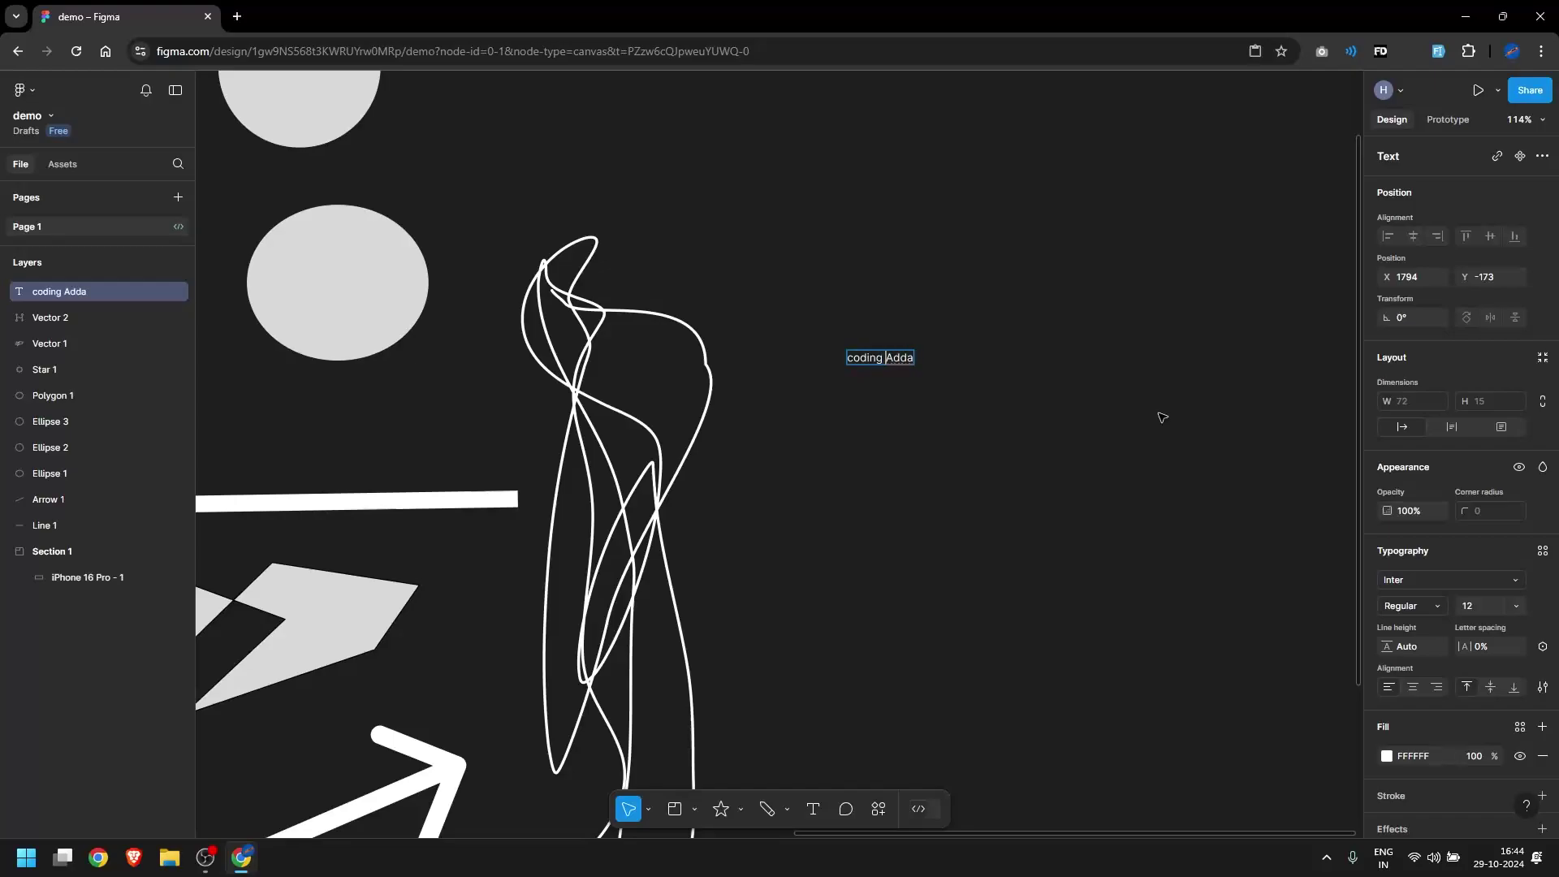
key("BackSpace")
type("C")
key("End")
key("Escape")
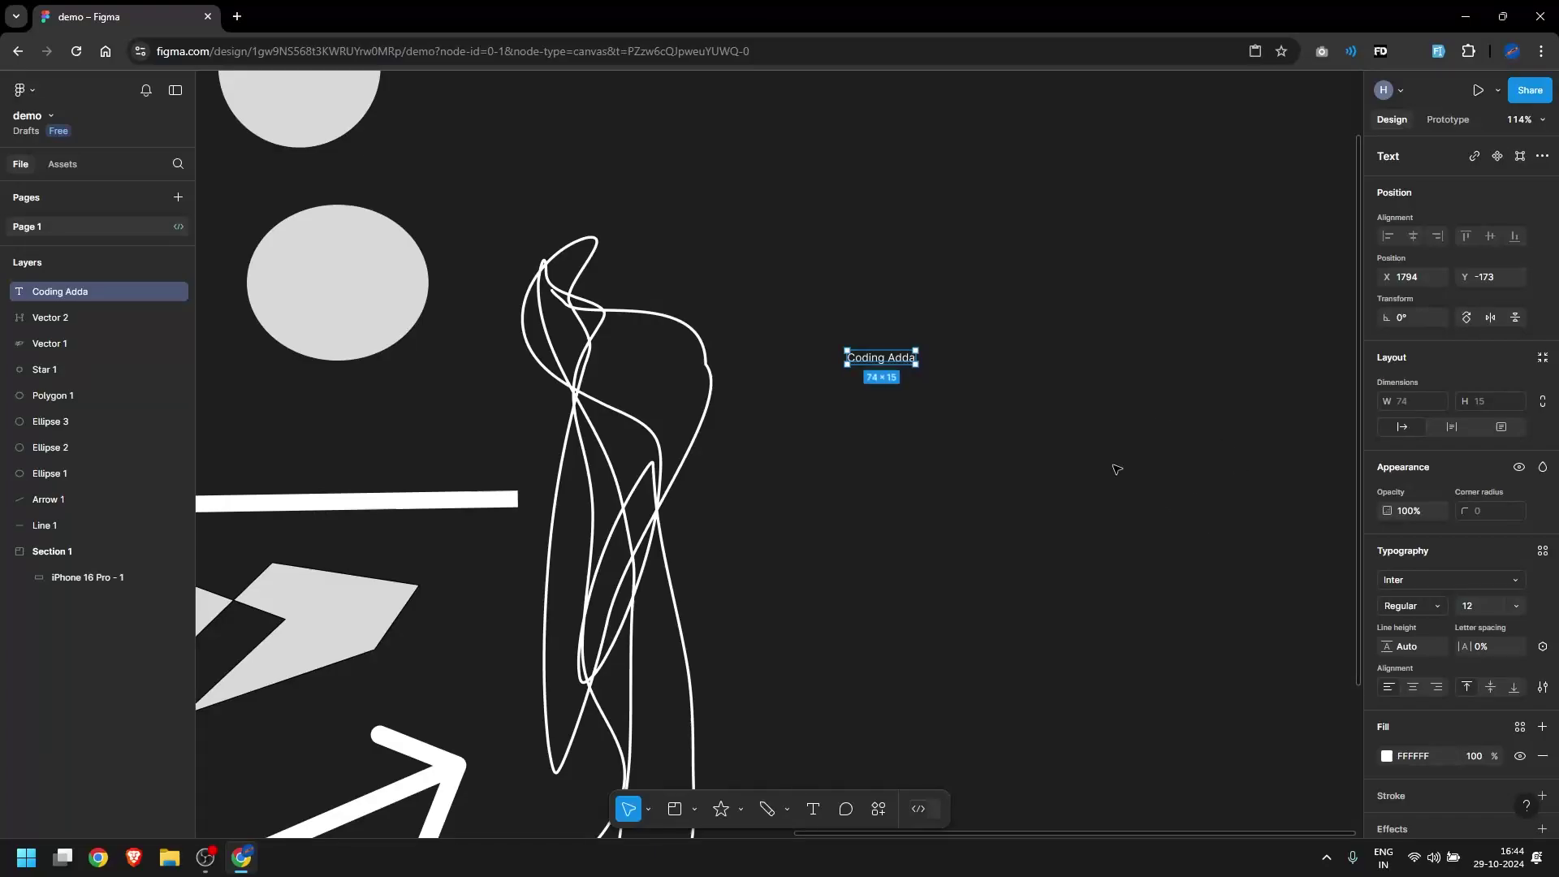
Duplicate the "Coding Adda" text directly below itself and change the copy to "sub karo"
left_click_drag(886, 361, 885, 385, "alt")
key("Return")
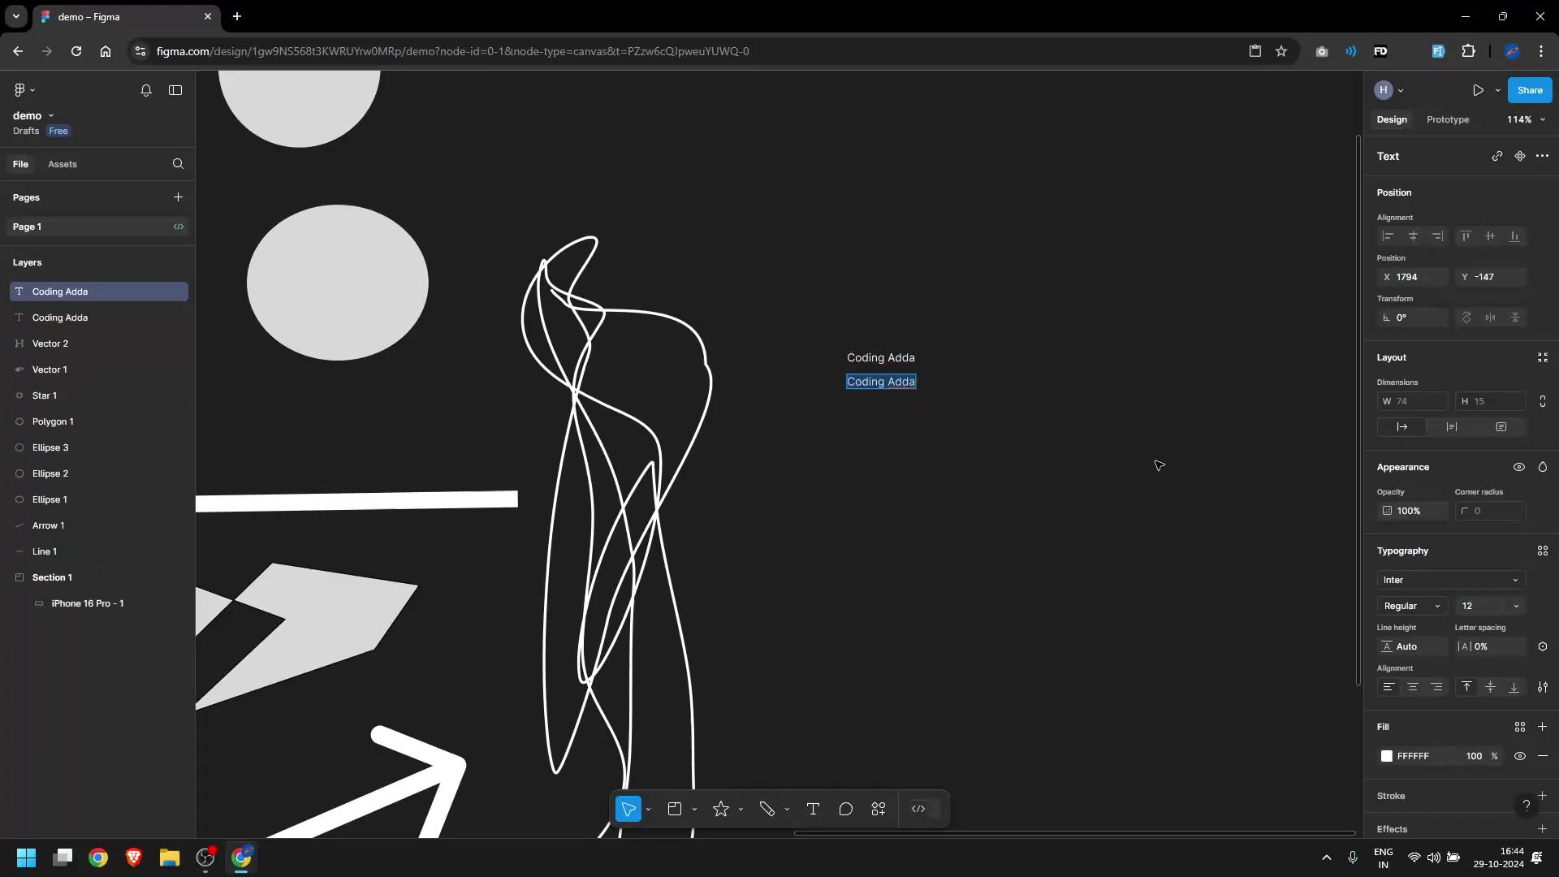
type("sub karo")
key("Escape")
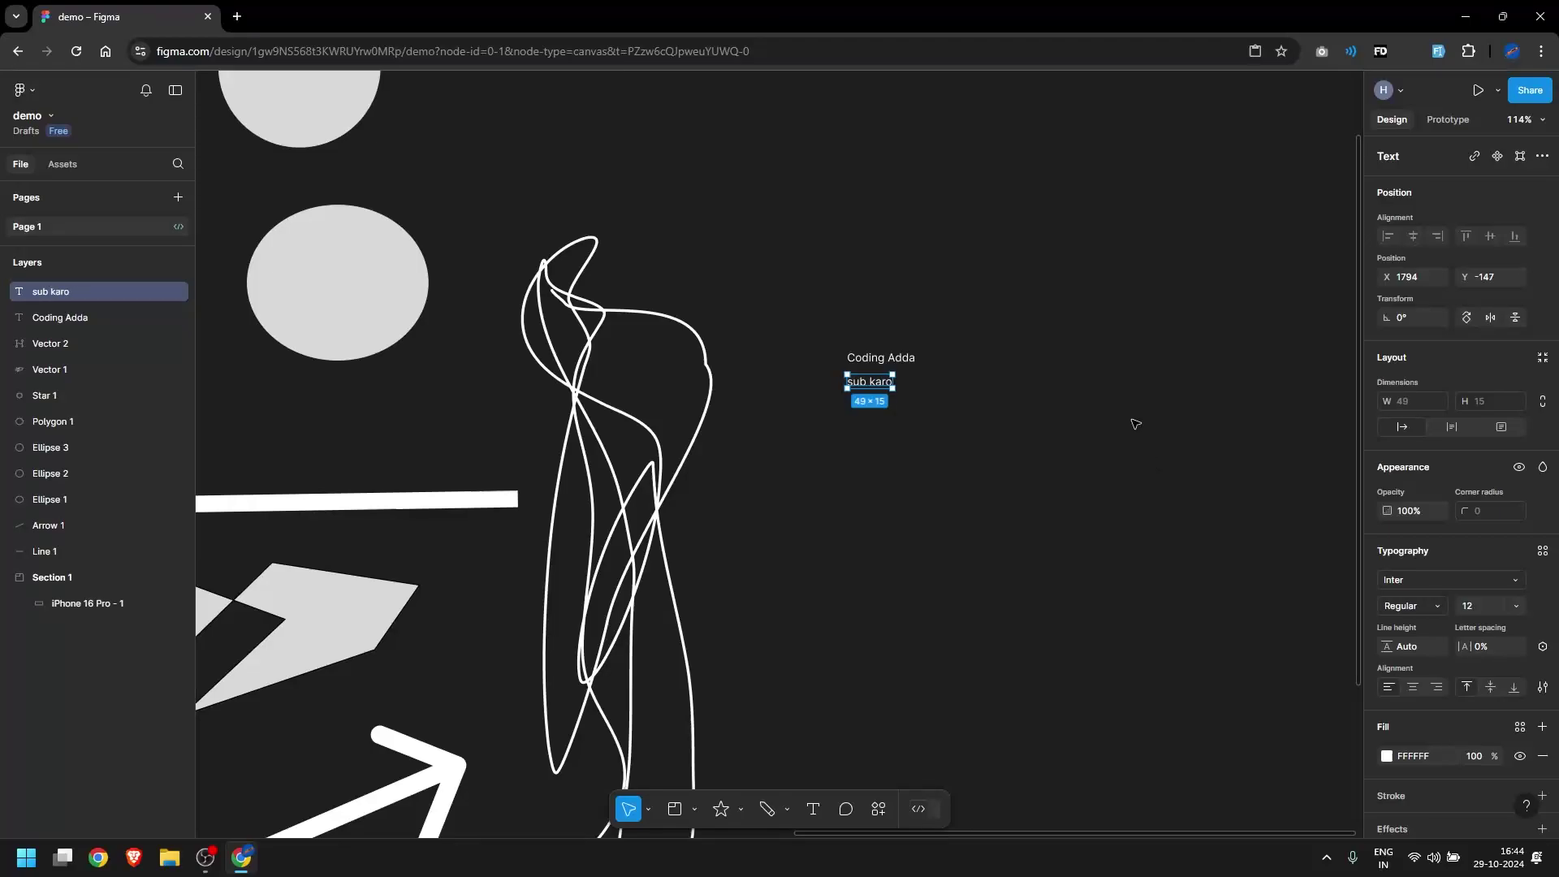
left_click(1190, 416)
Duplicate the "sub karo" text directly below with equal spacing and replace the copy's text with a row of exclamation marks
left_click(872, 381)
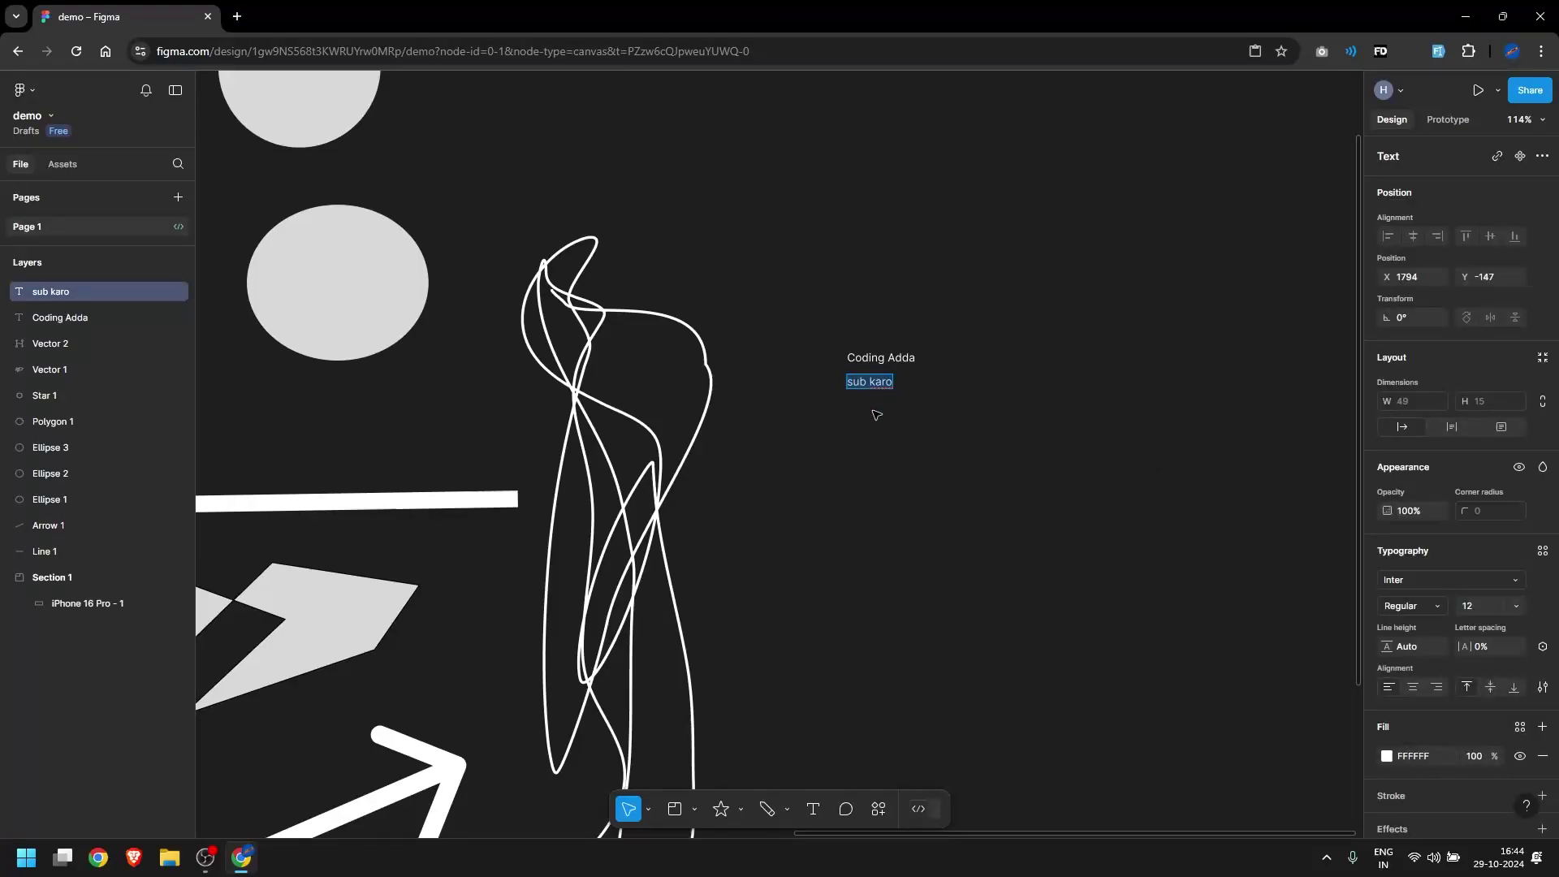
left_click_drag(875, 386, 875, 410, "alt")
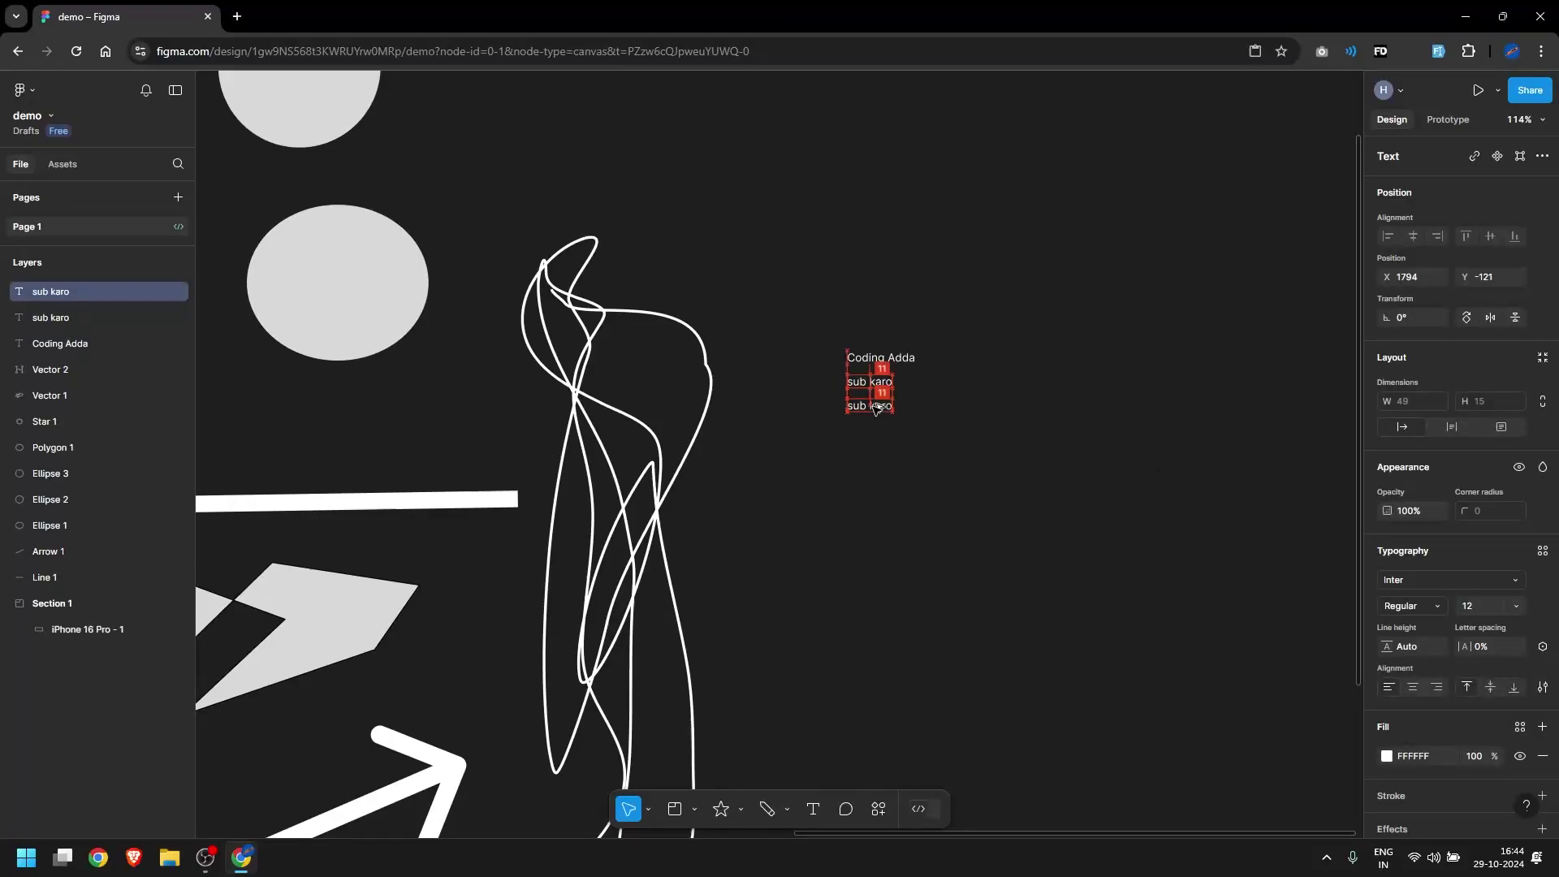
key("Return")
type("l!!")
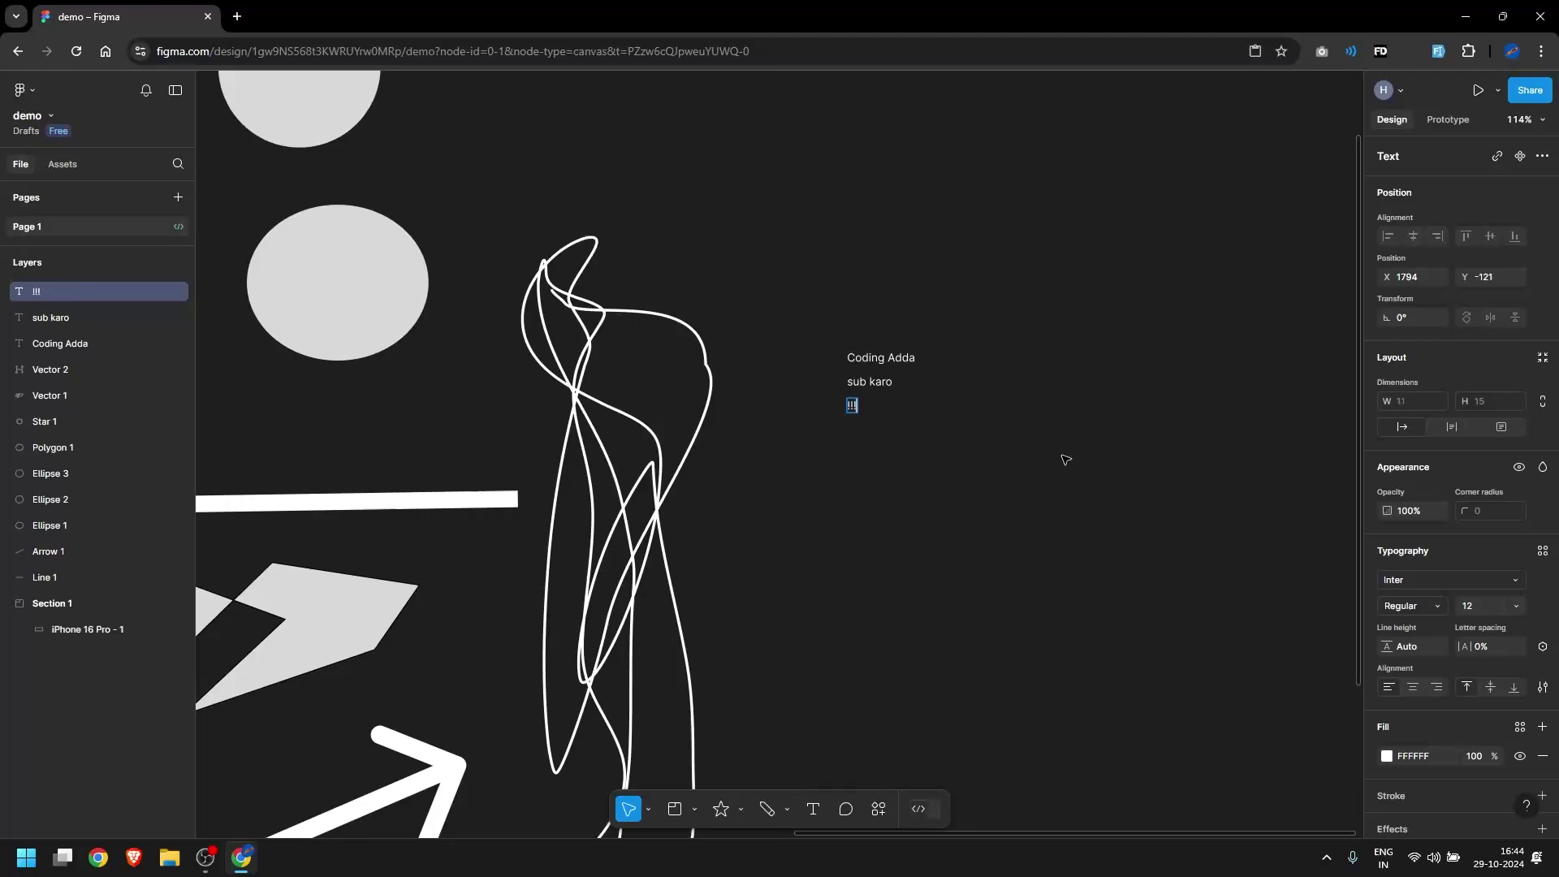
type("!!!!!!!!!!!")
left_click(1004, 423)
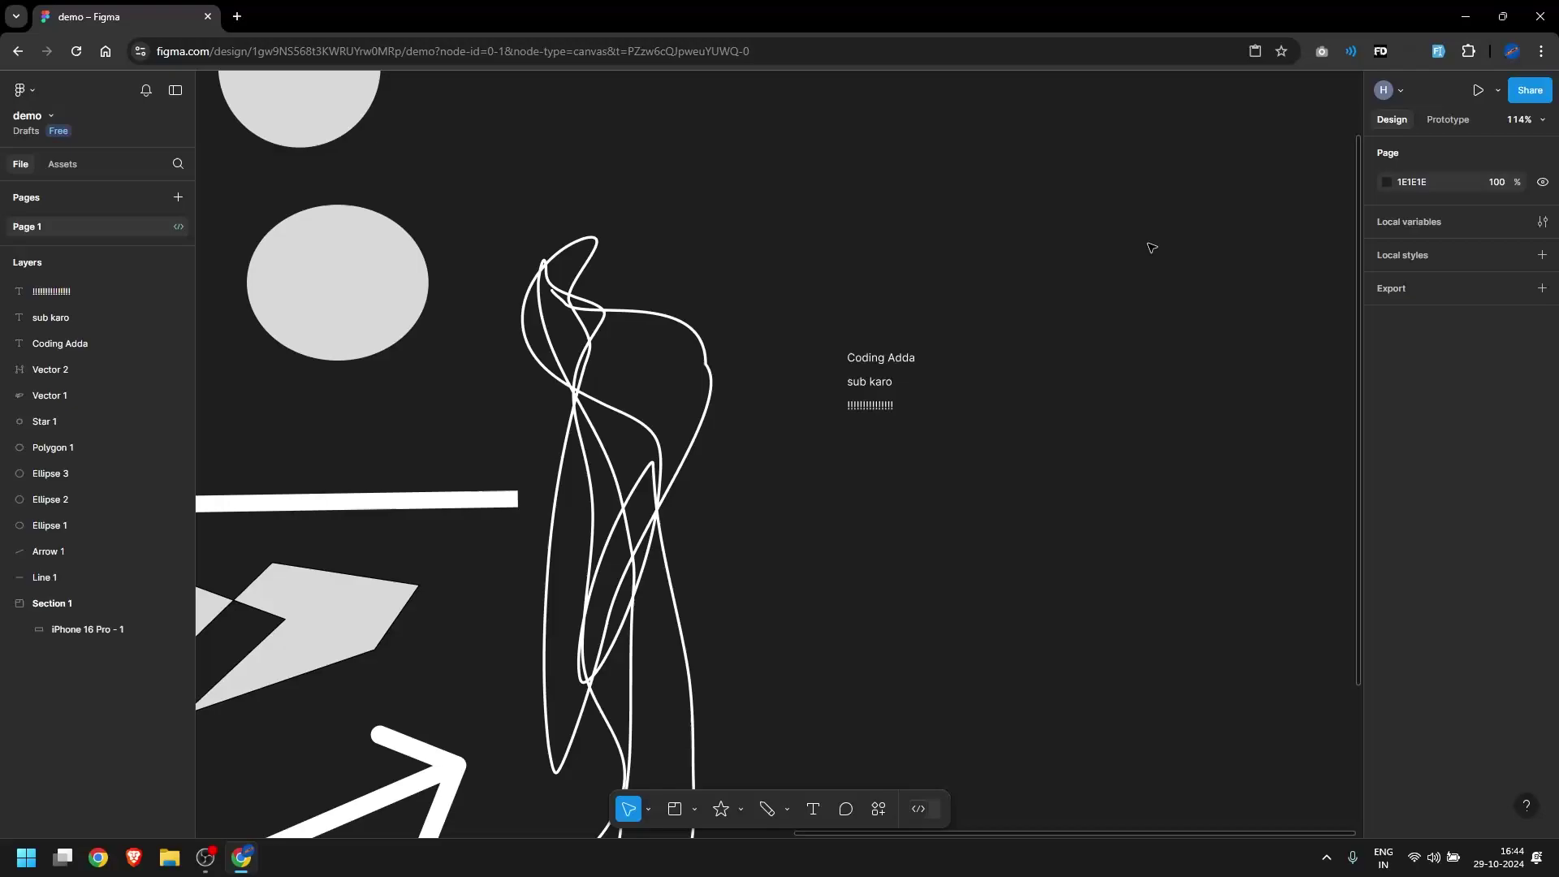
Group the three text layers and ungroup them again
scroll(958, 353, "up", 3)
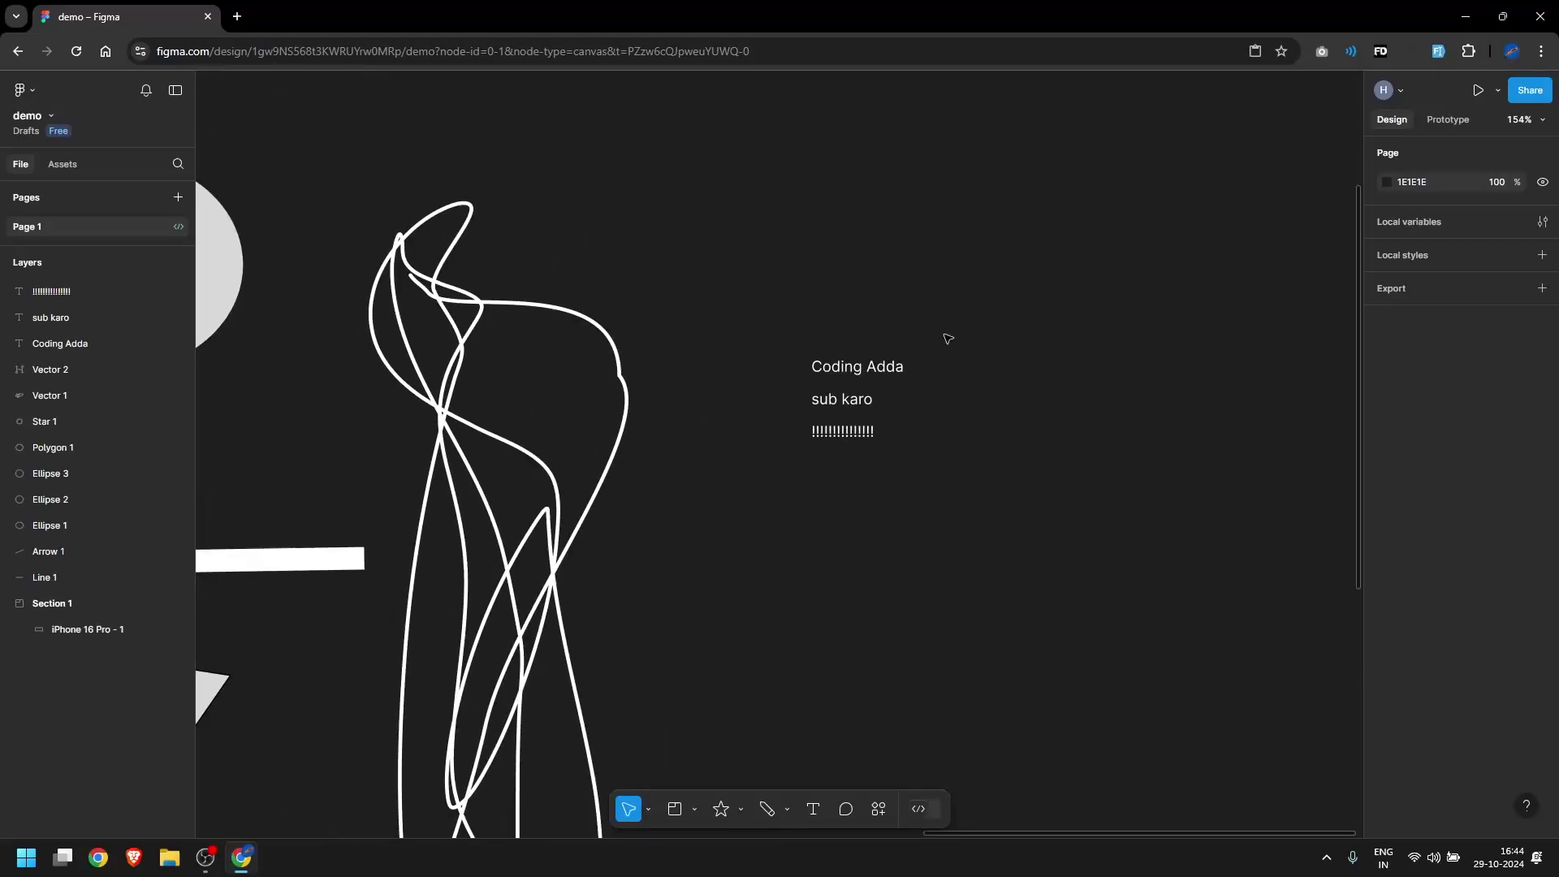
left_click_drag(860, 291, 841, 529)
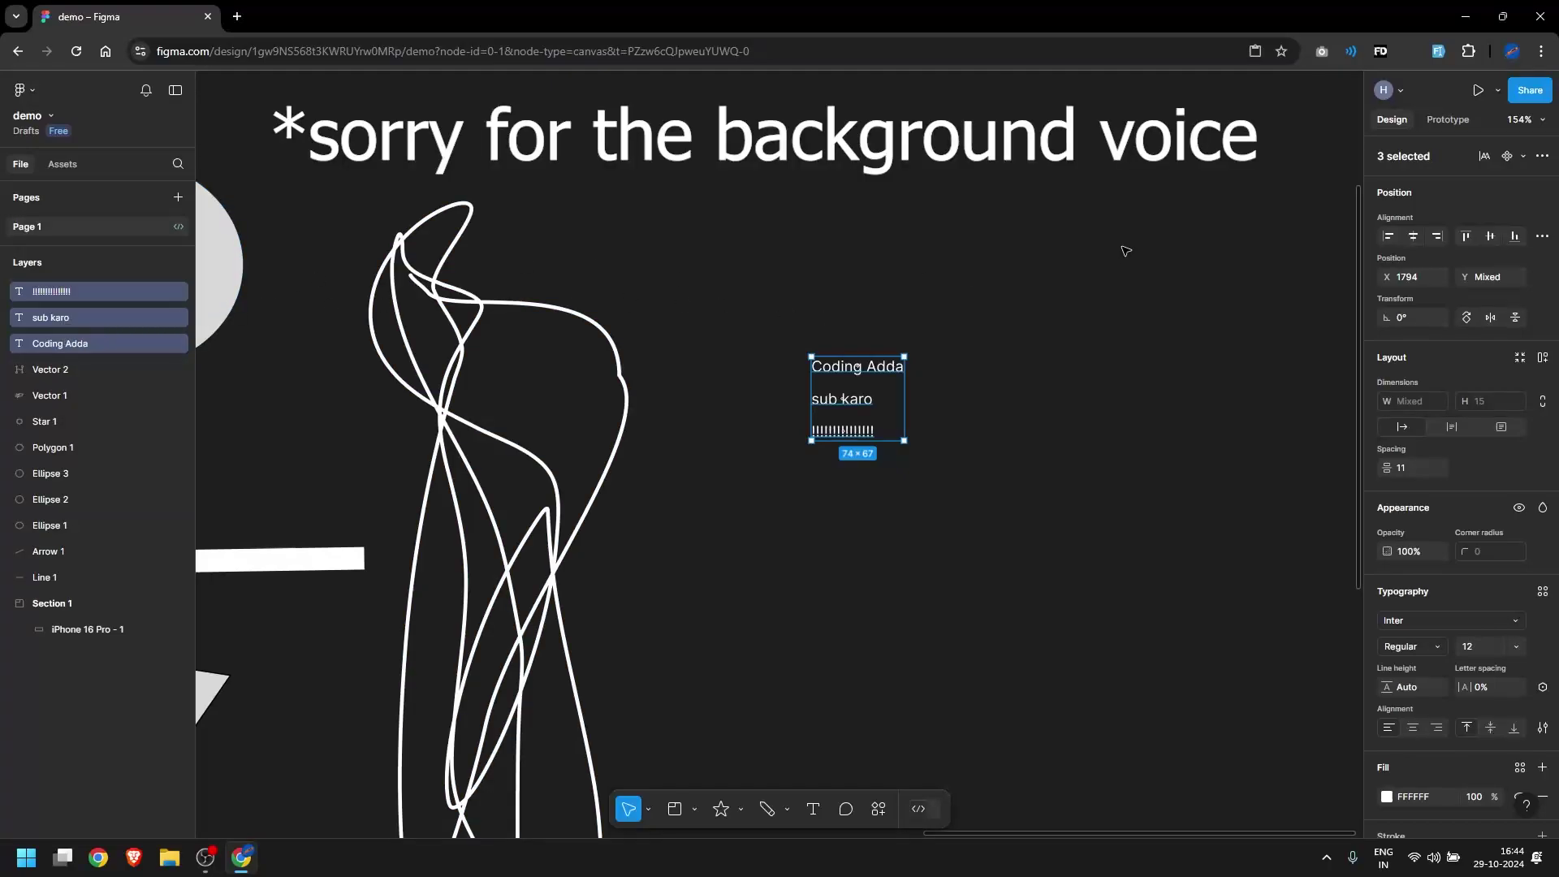
key("ctrl+g")
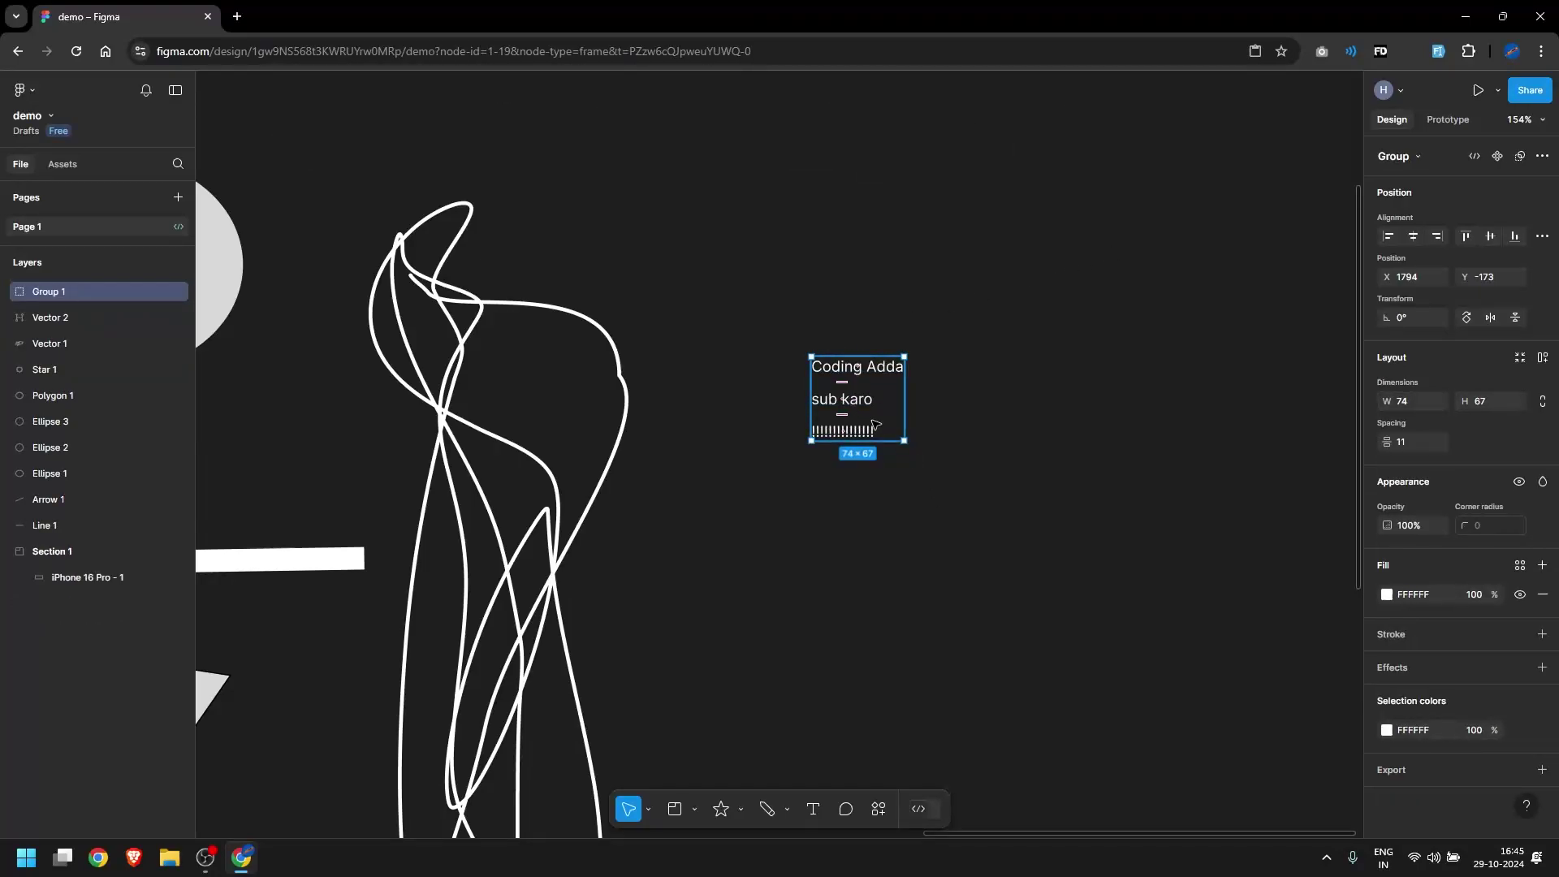
key("ctrl+shift+g")
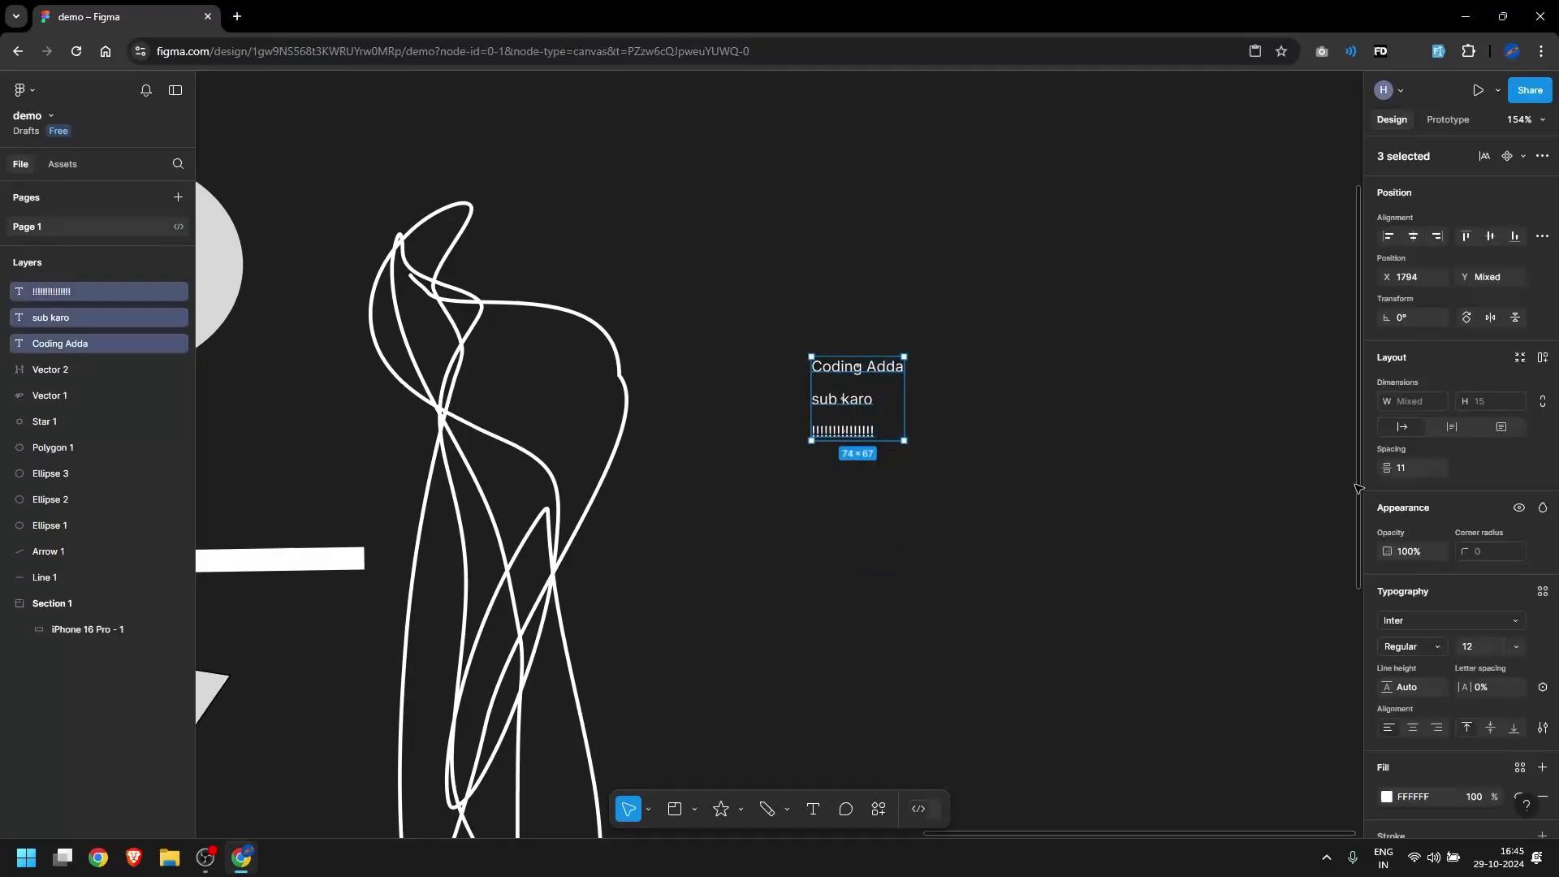
Select all three text layers and increase the vertical spacing between them to 46
left_click(851, 373)
left_click_drag(861, 279, 821, 560)
left_click_drag(844, 379, 841, 407)
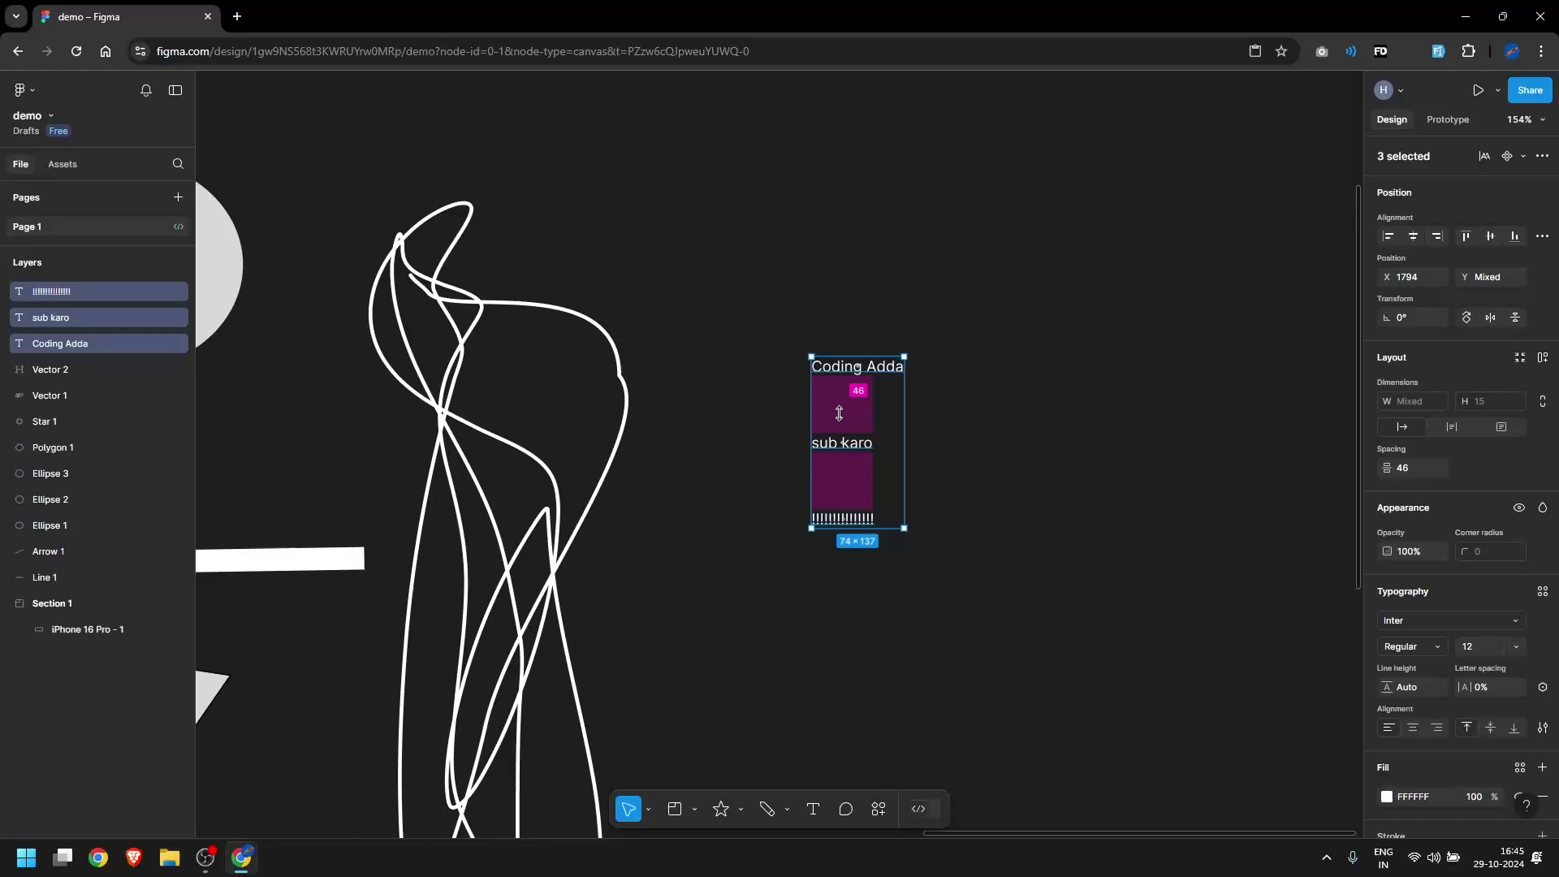
Increase the vertical spacing between the three text layers to 100 and group them
mouse_move(839, 413)
left_mouse_down()
mouse_move(838, 452)
mouse_move(846, 401)
mouse_move(839, 443)
mouse_move(839, 414)
left_mouse_up()
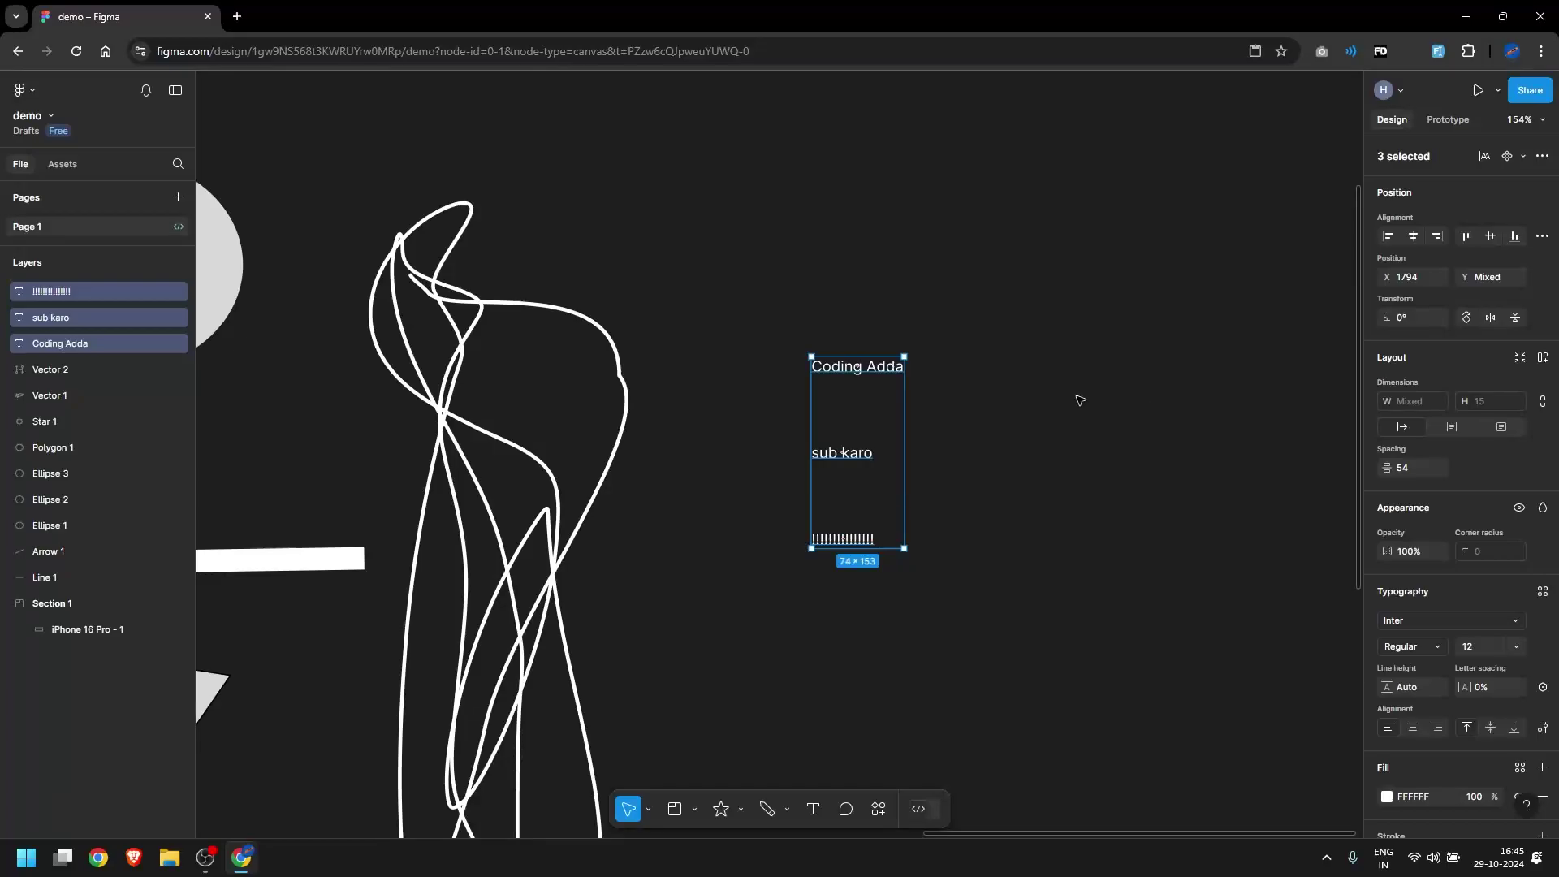
left_click(1426, 471)
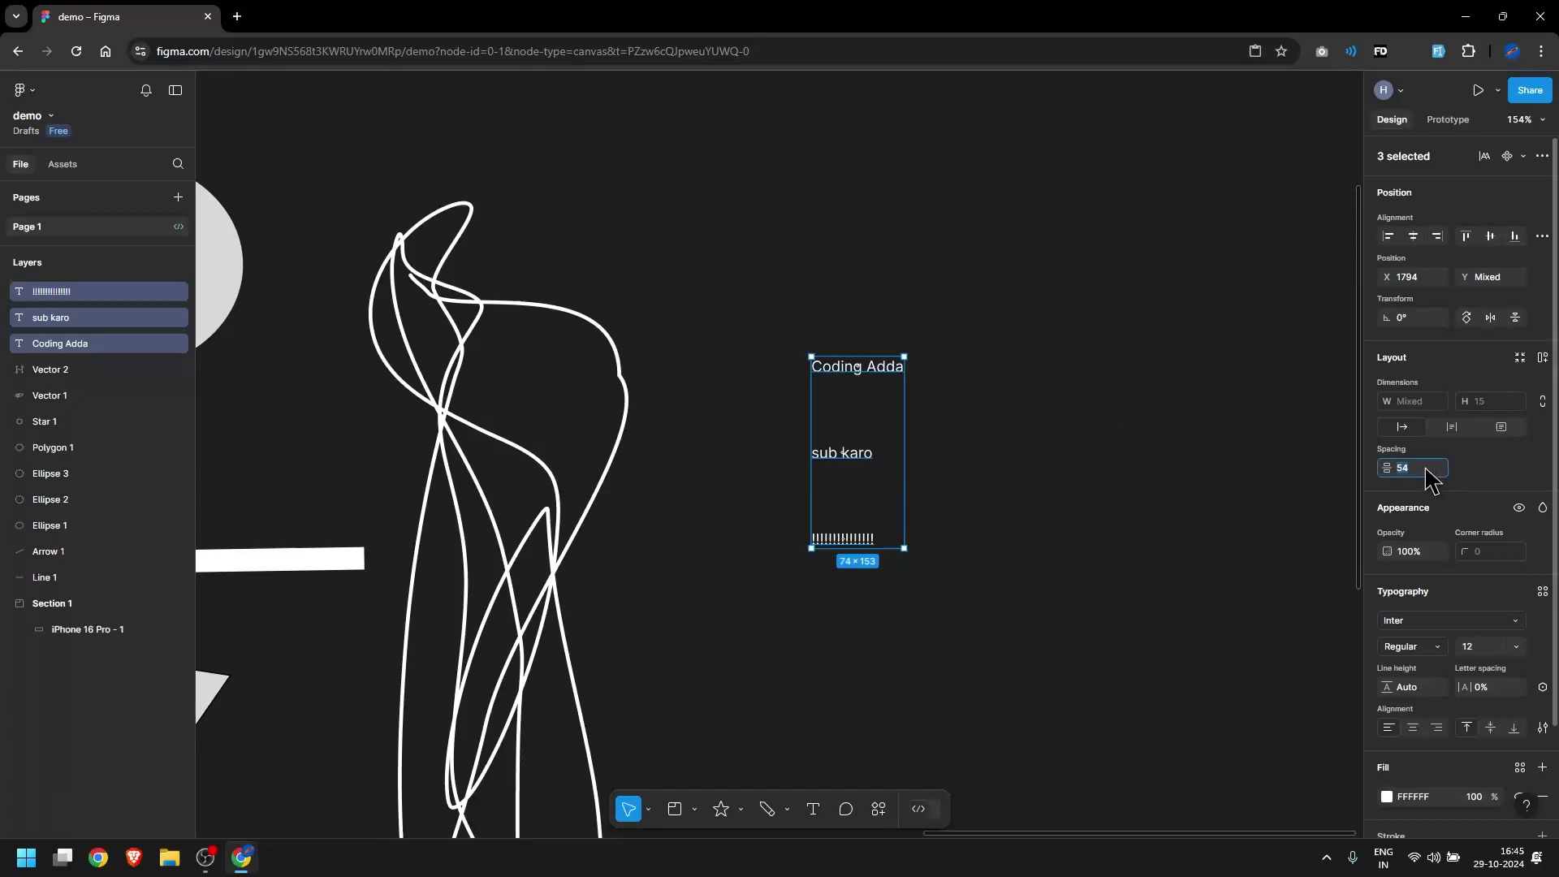
key("Return")
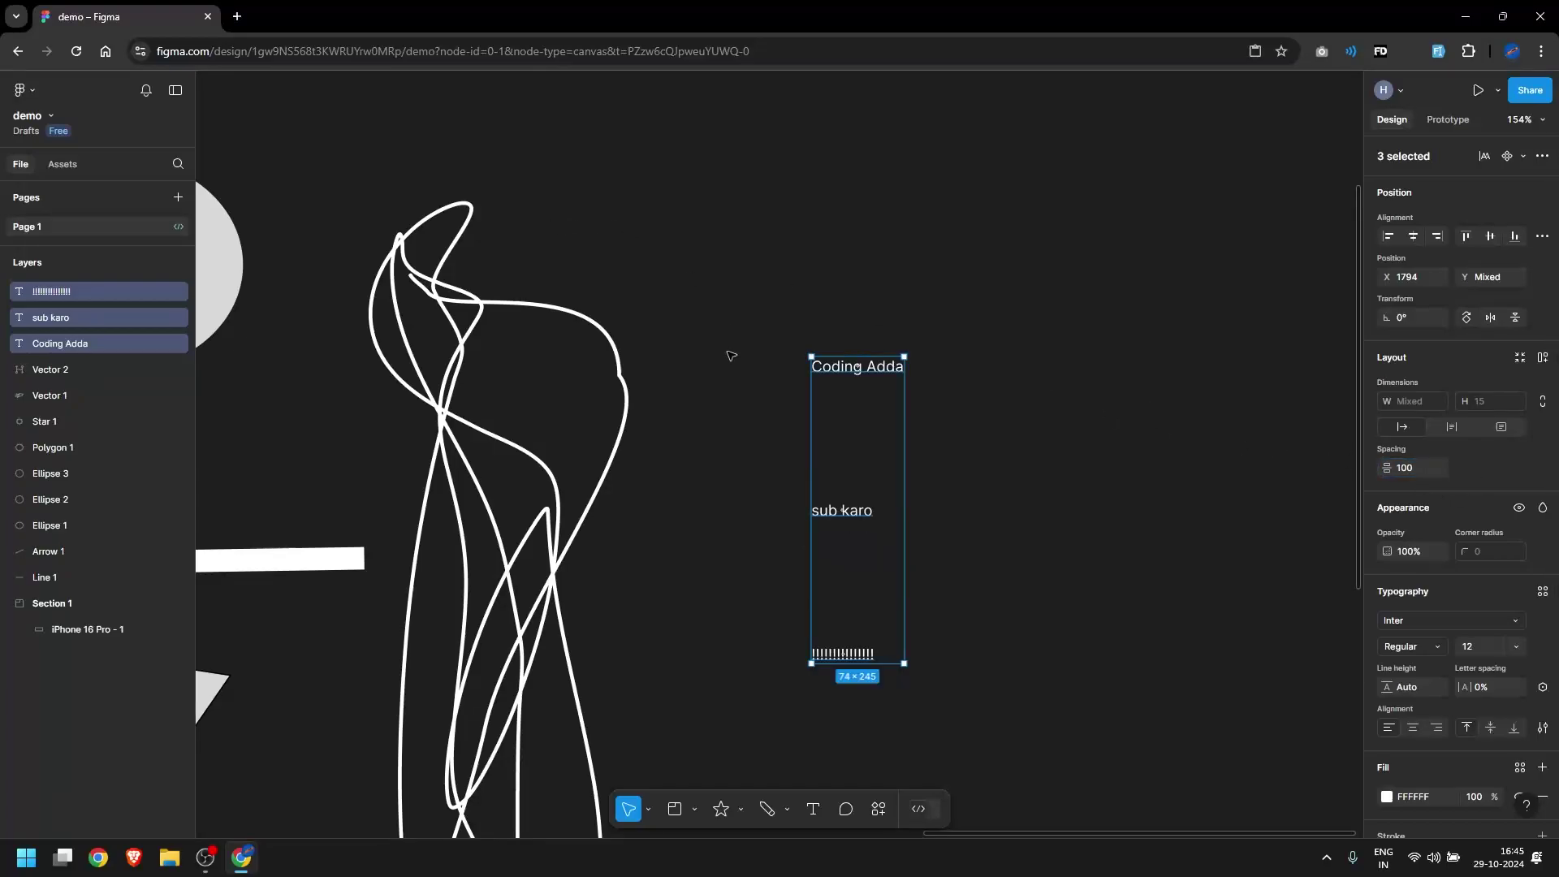
key("ctrl+g")
left_click(1067, 405)
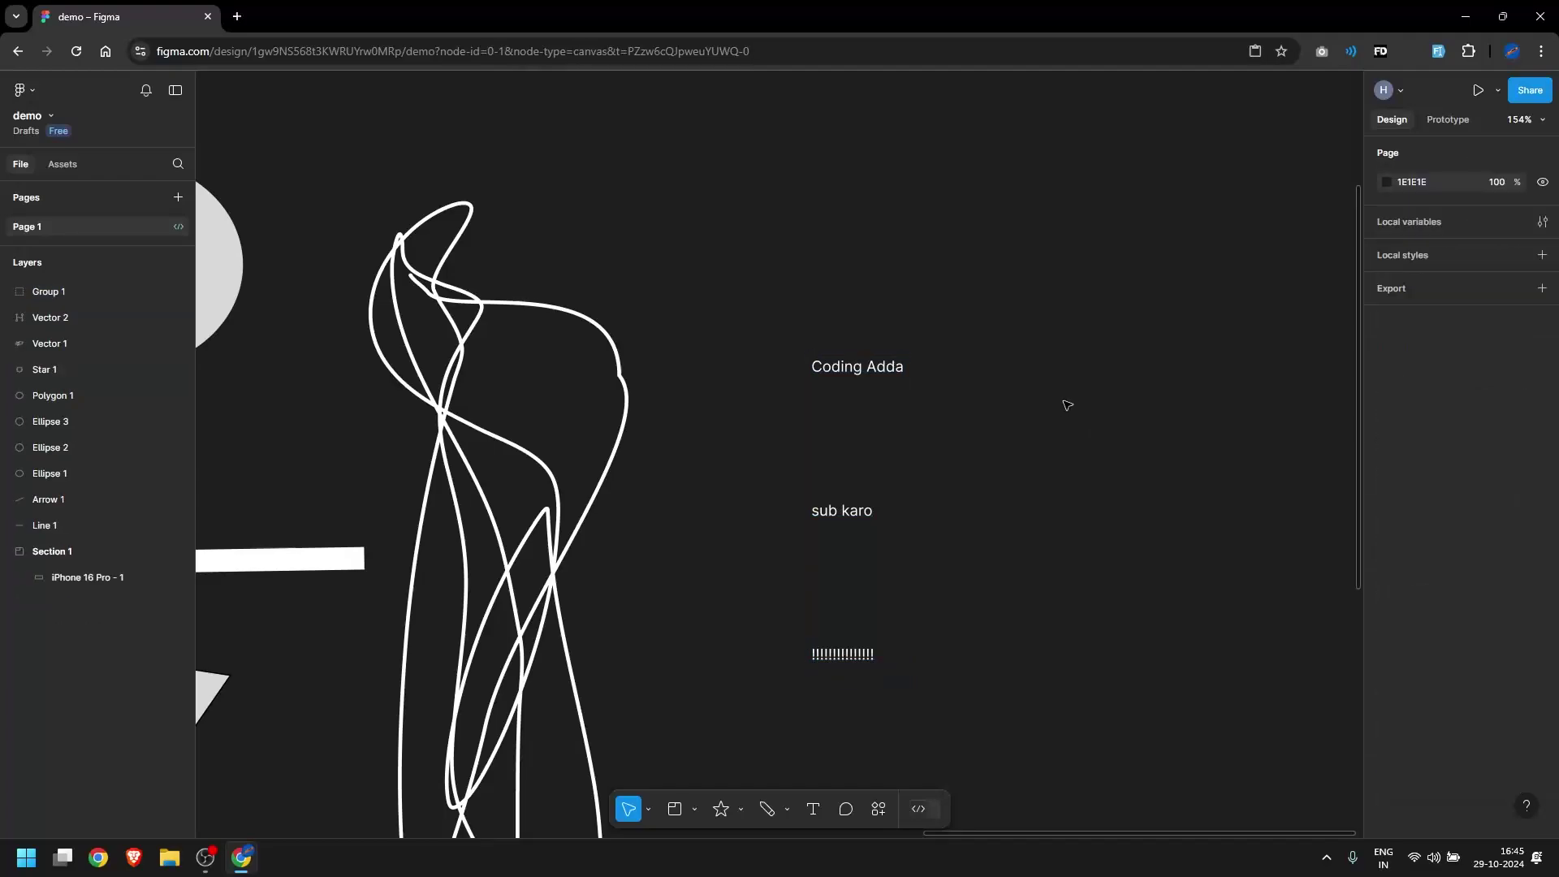
Tighten the vertical spacing between the grouped text lines so they sit close together under "Coding Adda"
left_click(854, 367)
left_click_drag(842, 442, 842, 380)
left_click(996, 415)
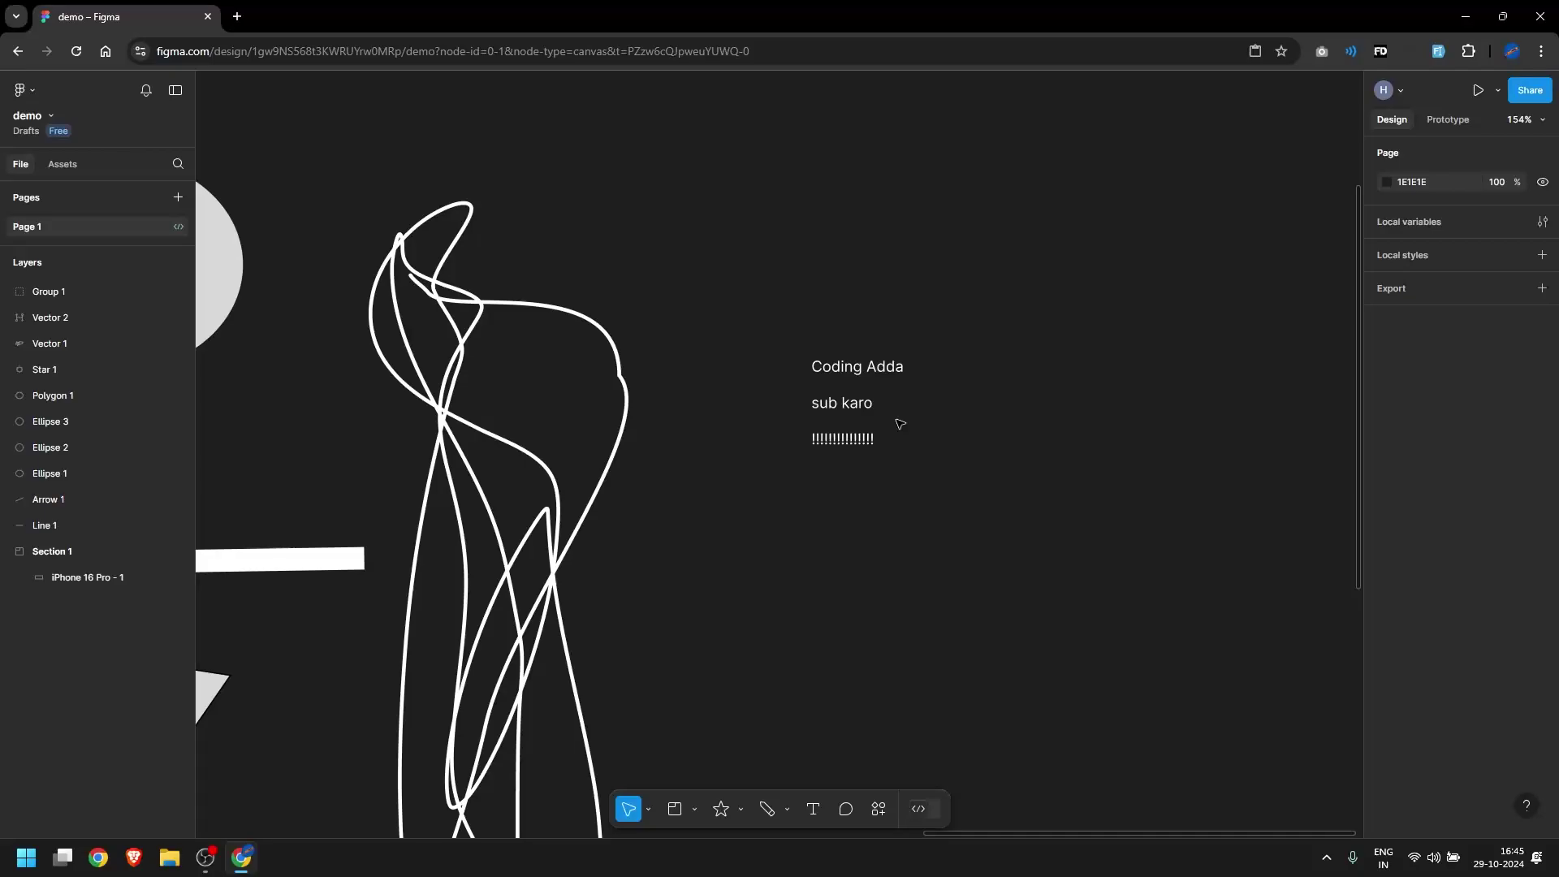
left_click(649, 810)
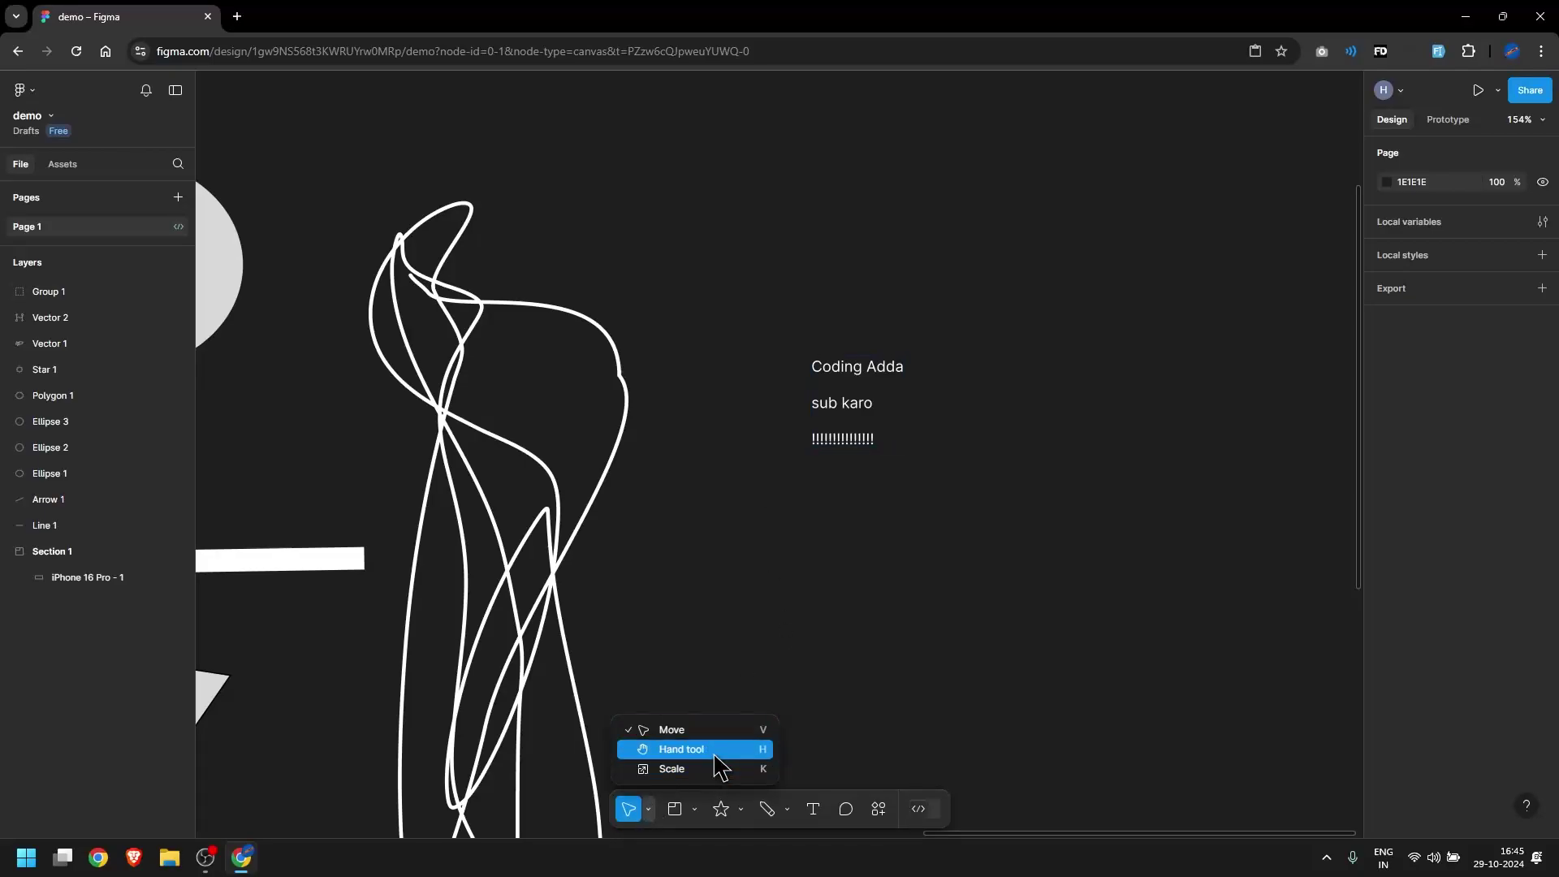
left_click(695, 810)
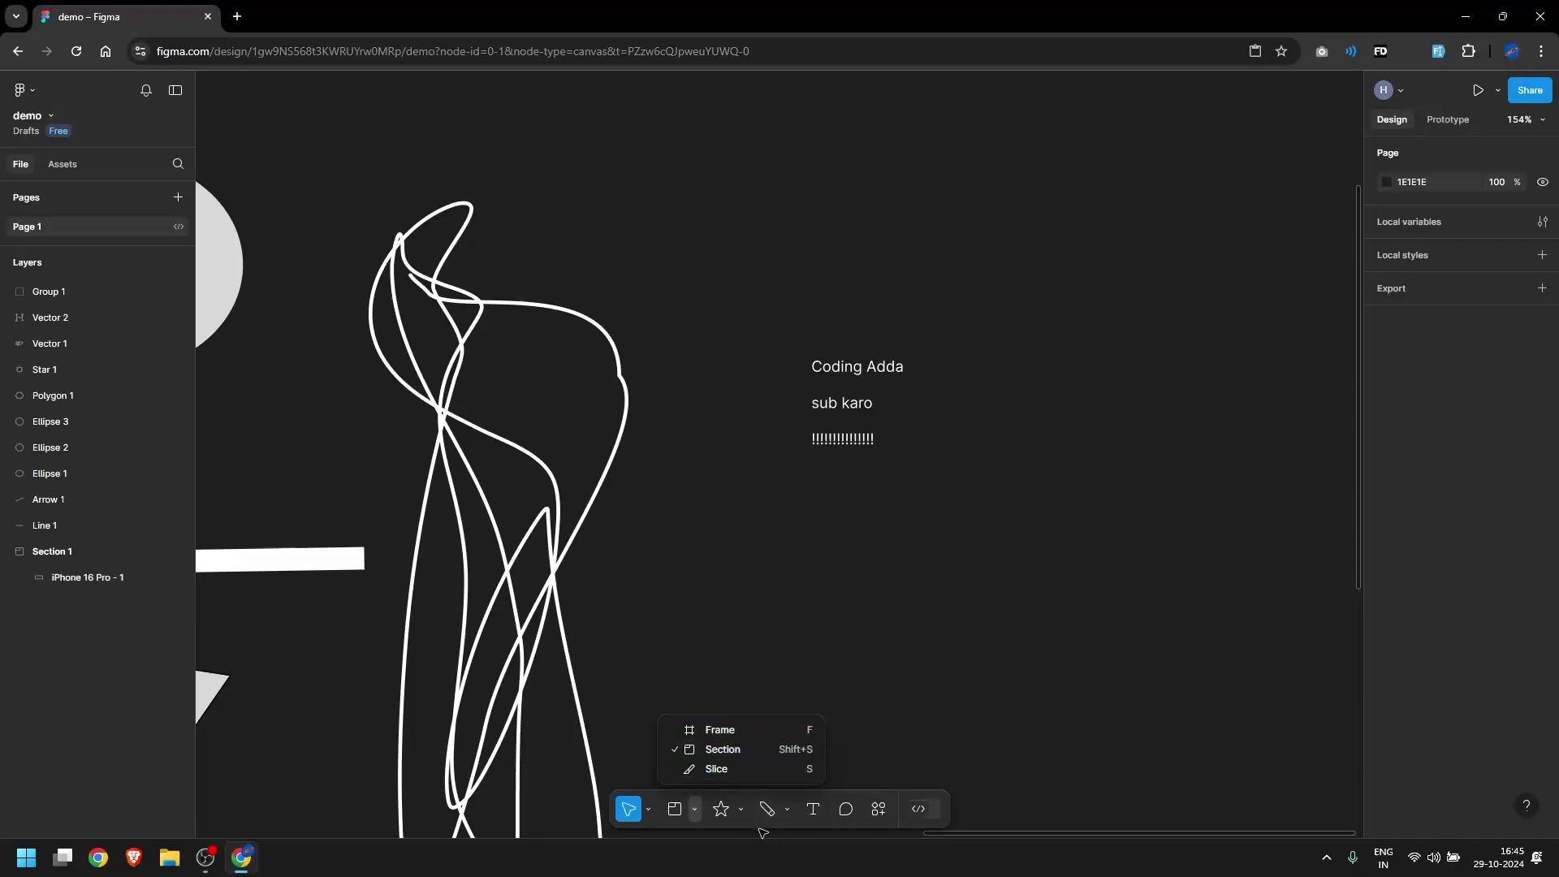
left_click(741, 808)
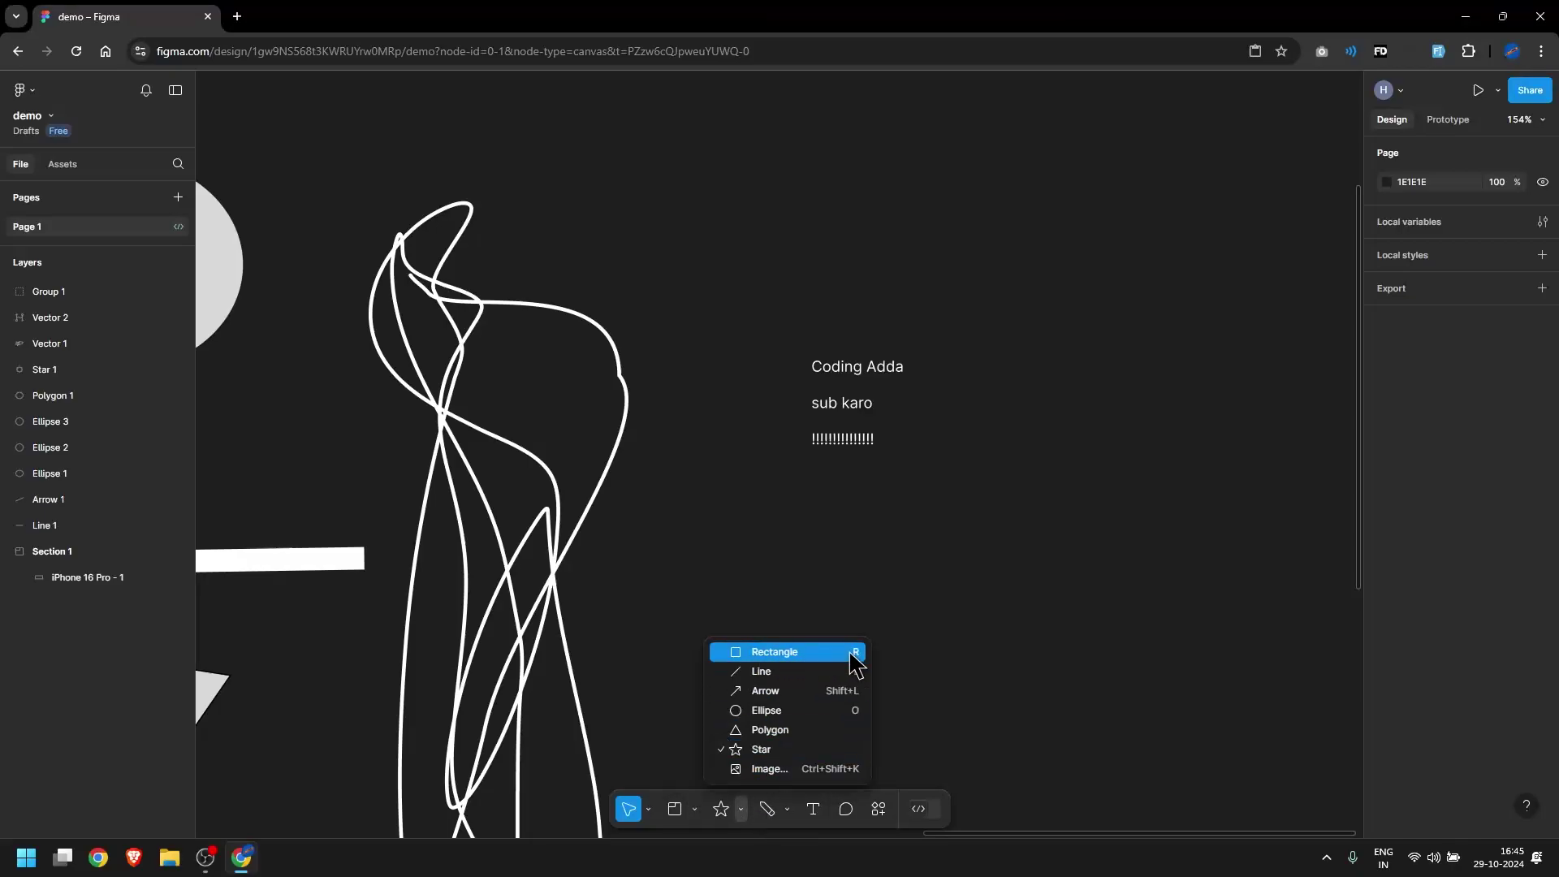
left_click(787, 809)
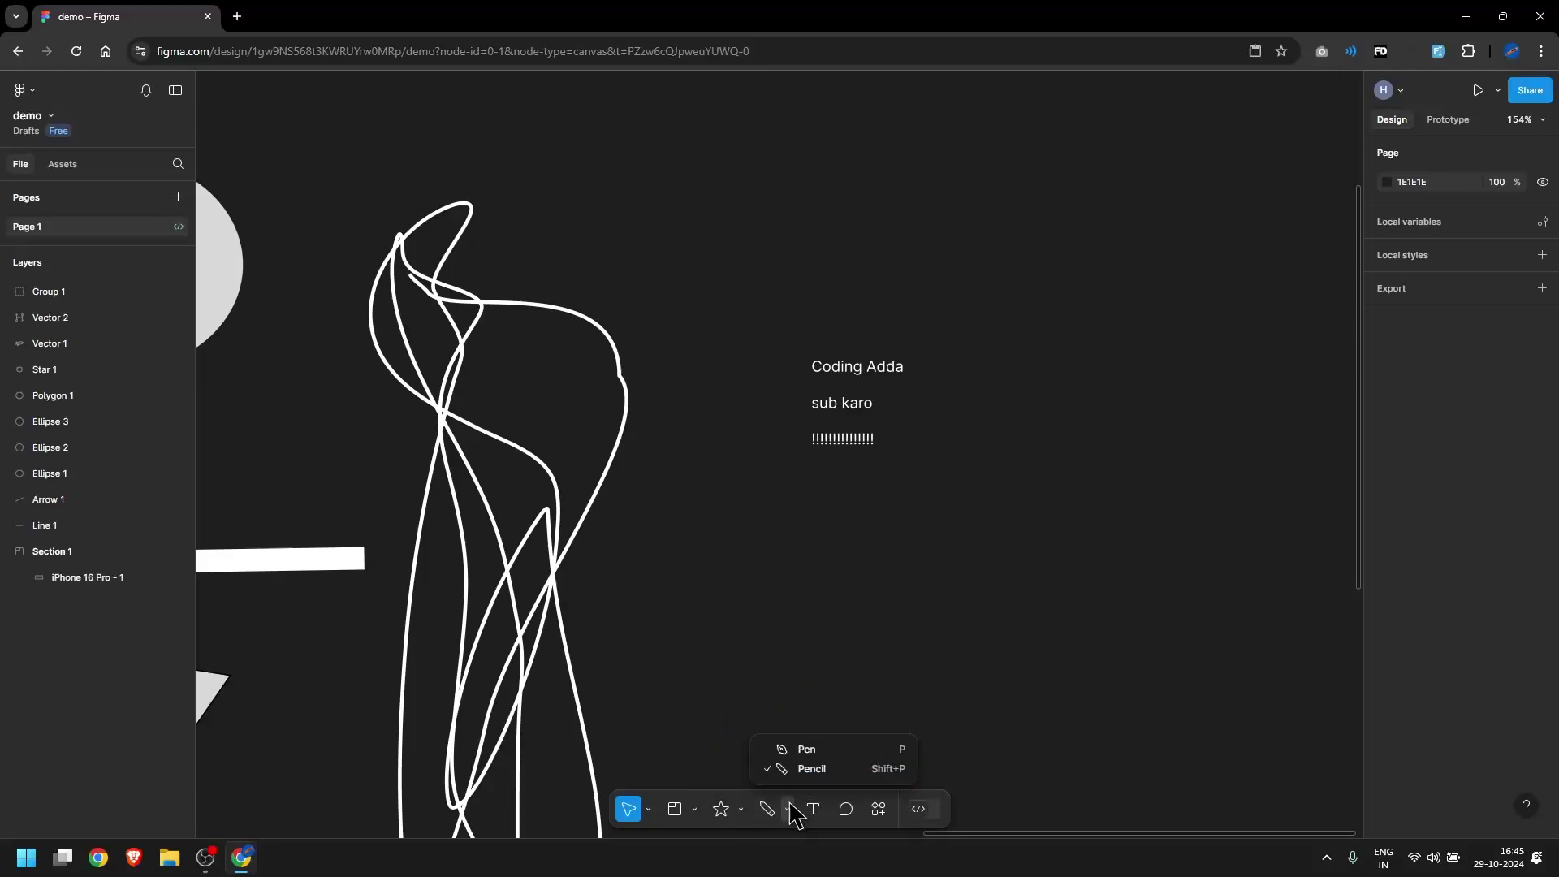
key("t")
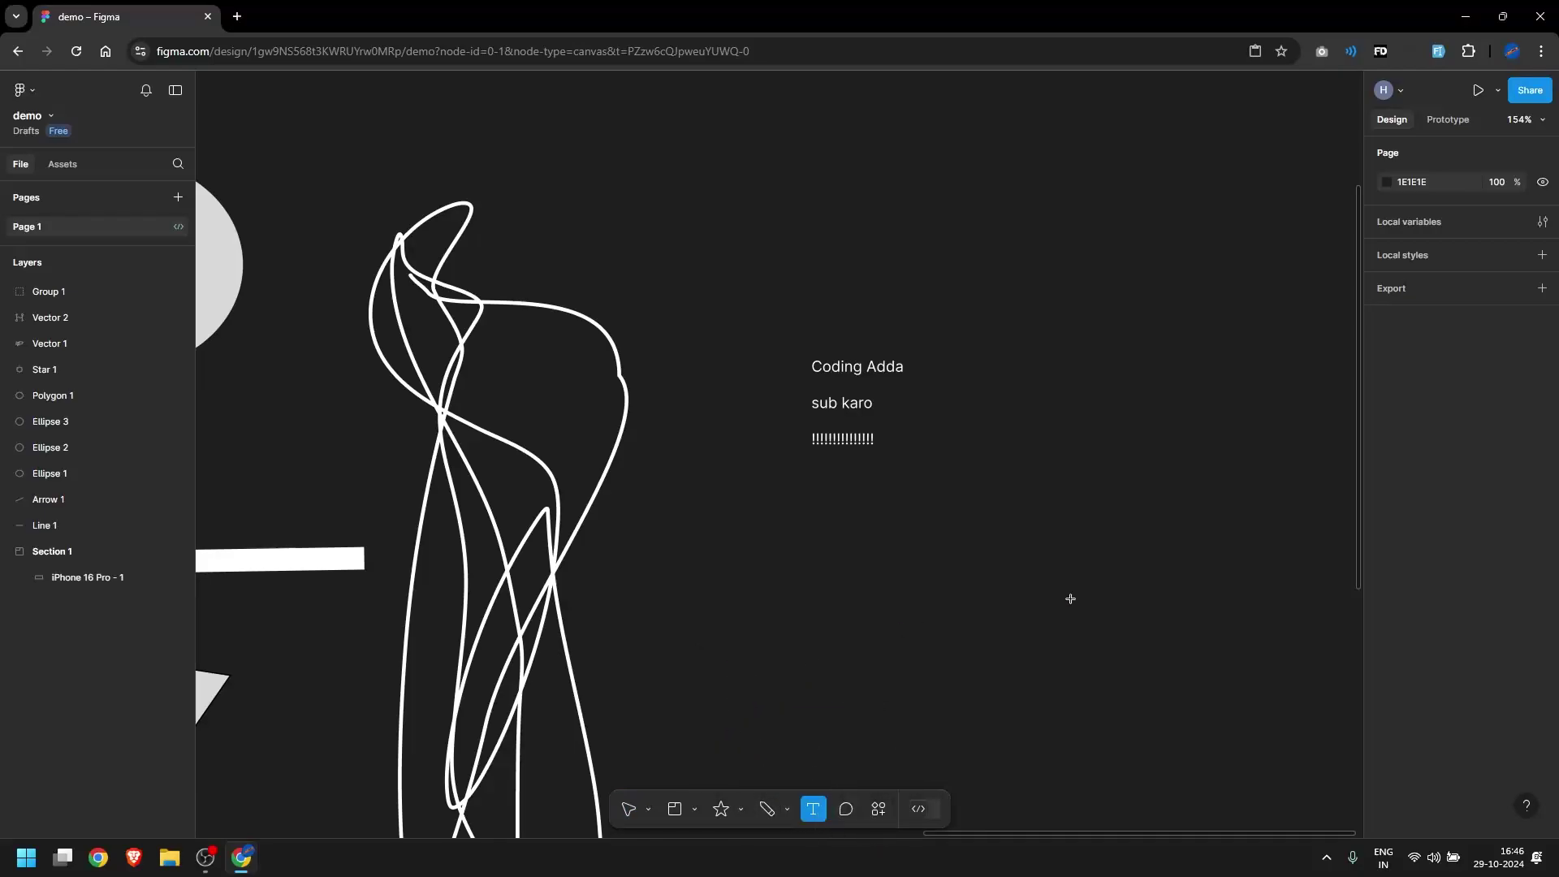
Post a short question as a comment pinned beside "Coding Adda" on the text group and leave comment mode
left_click(846, 809)
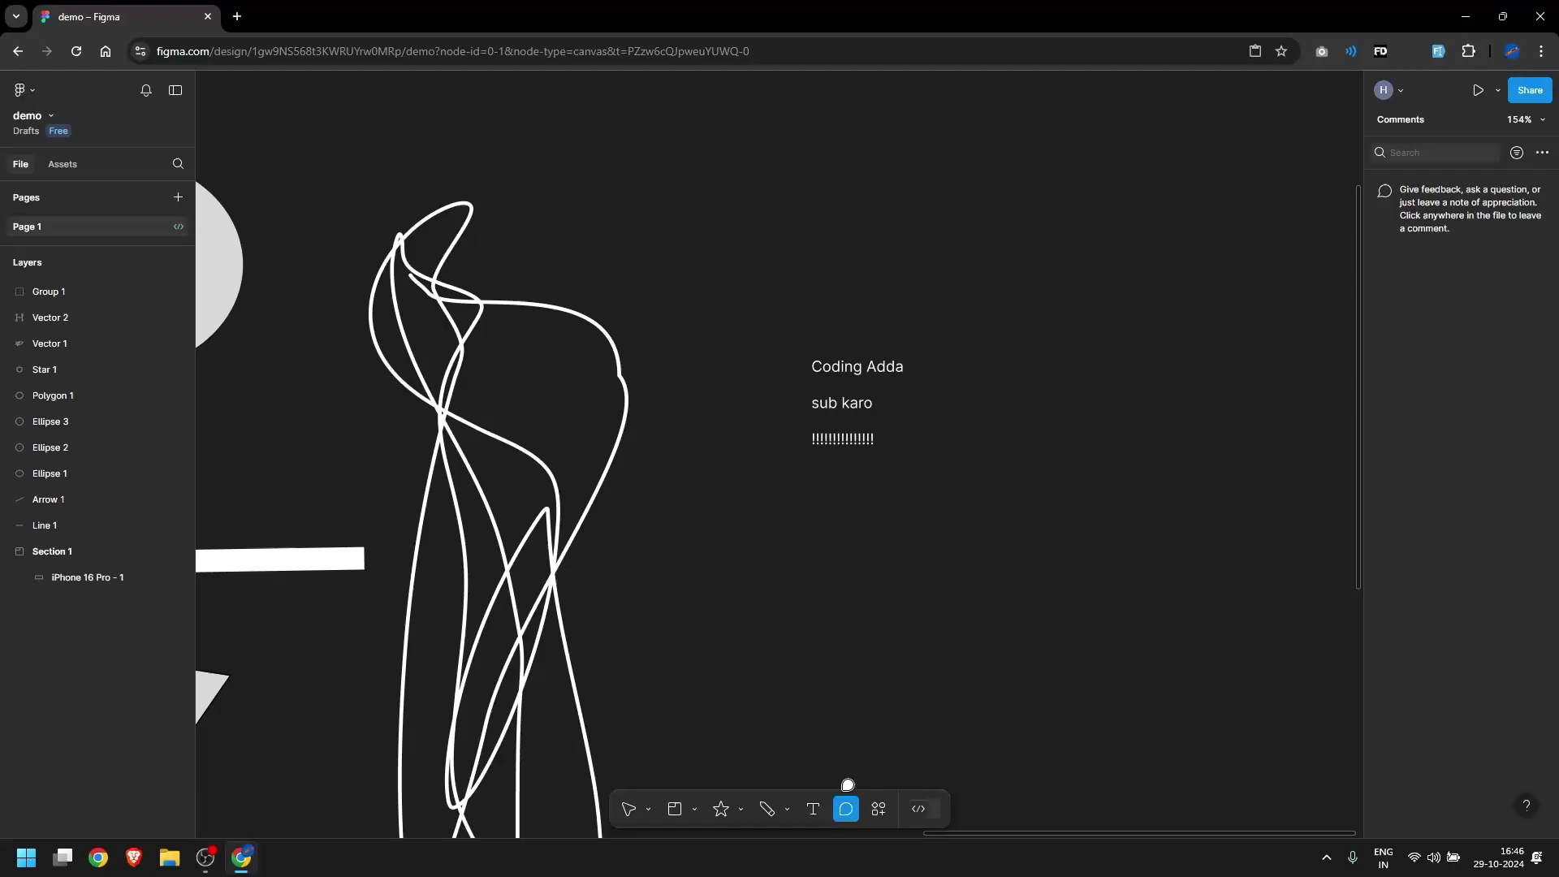
left_click(899, 362)
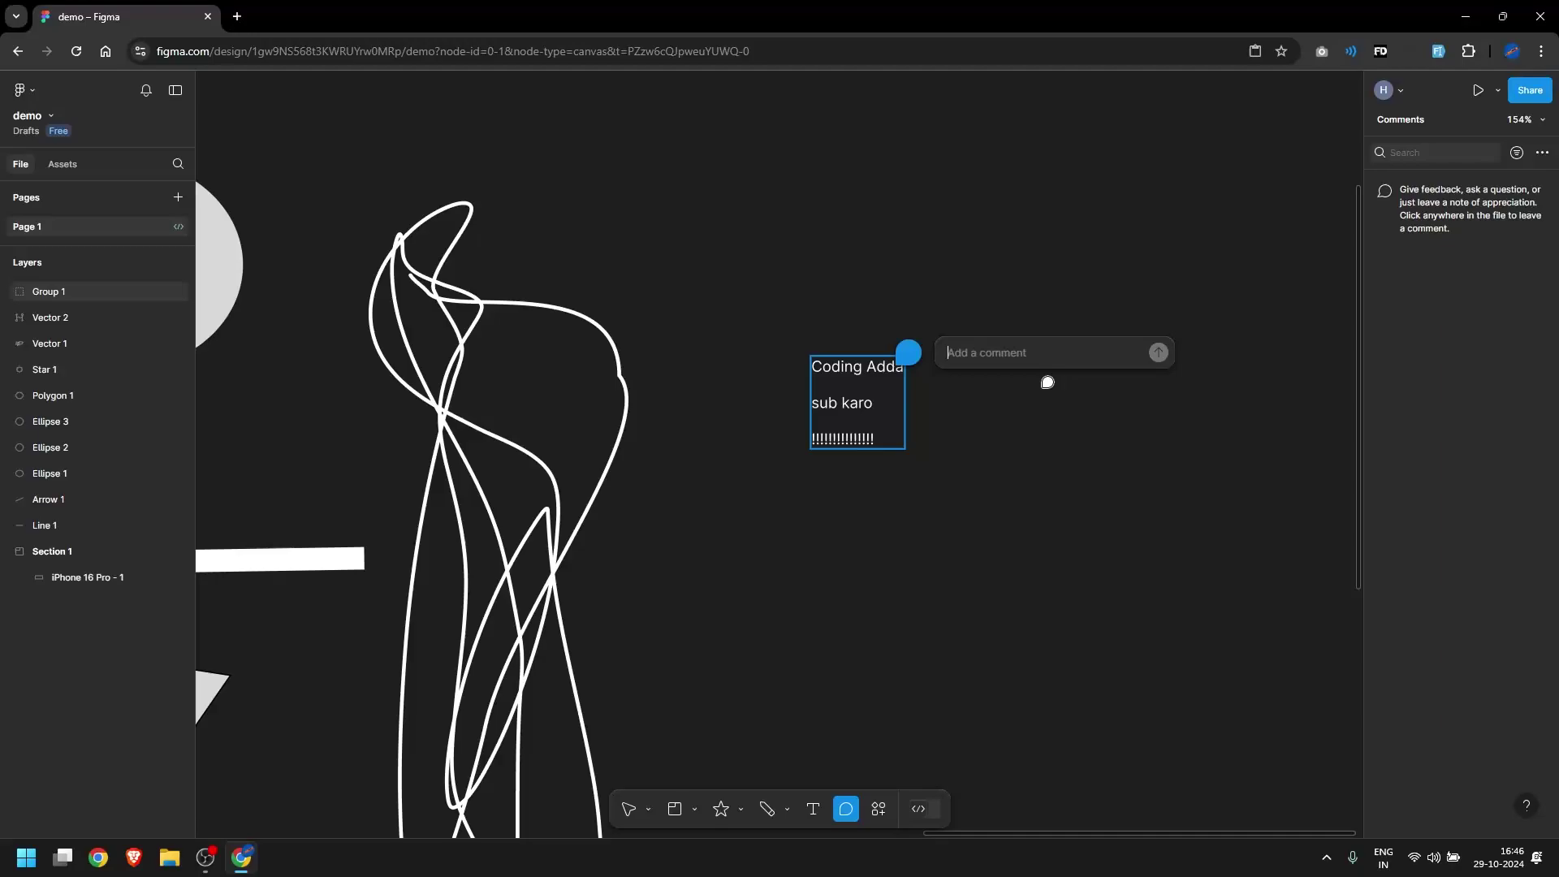
type("hari sir app kaha ho???")
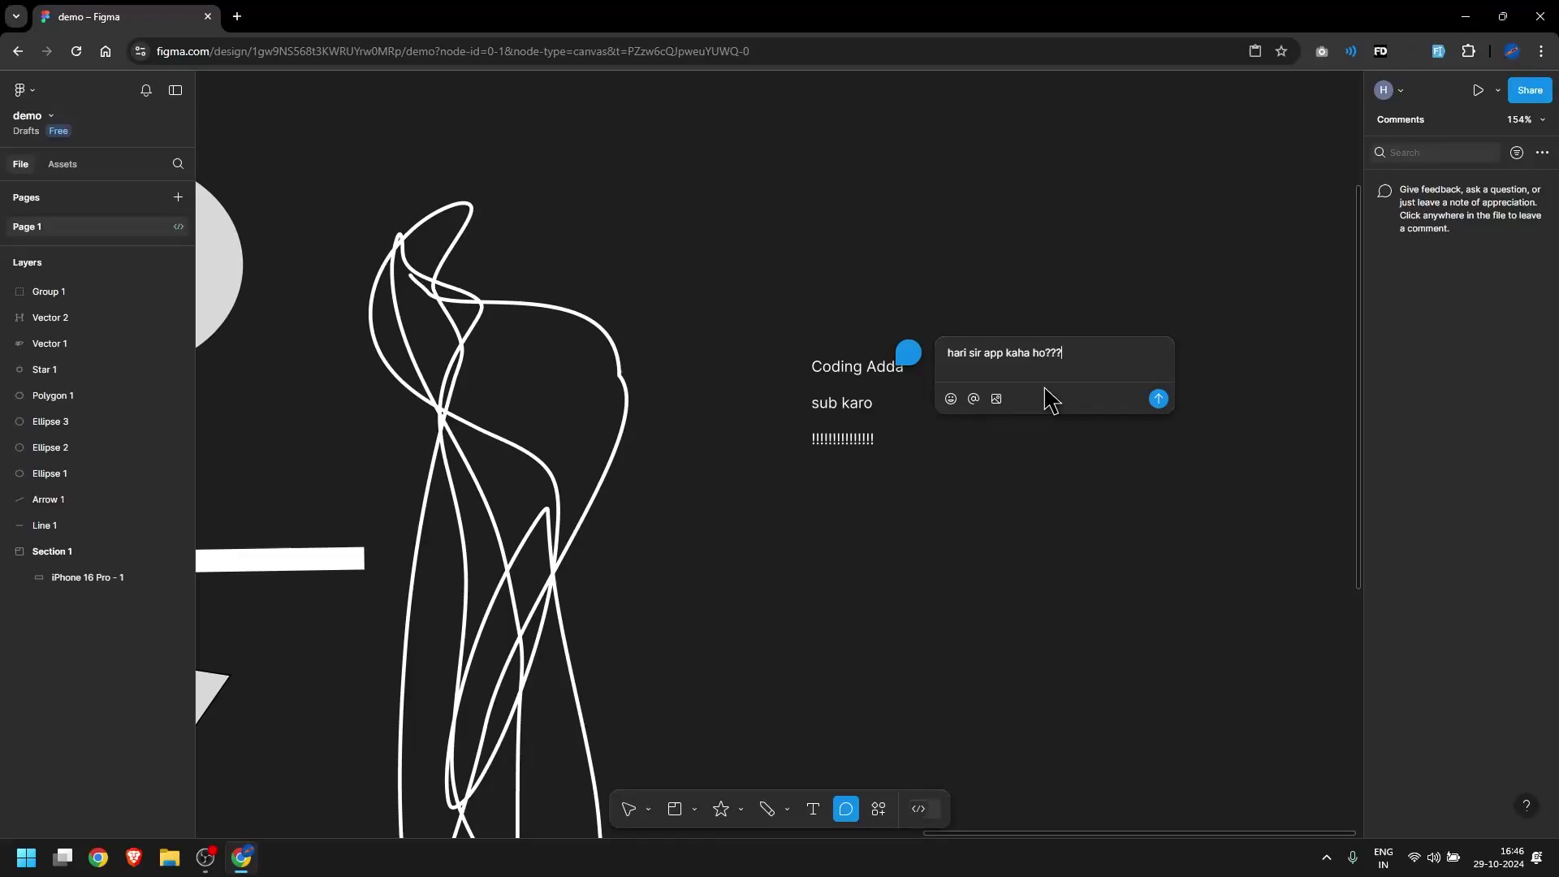
key("Return")
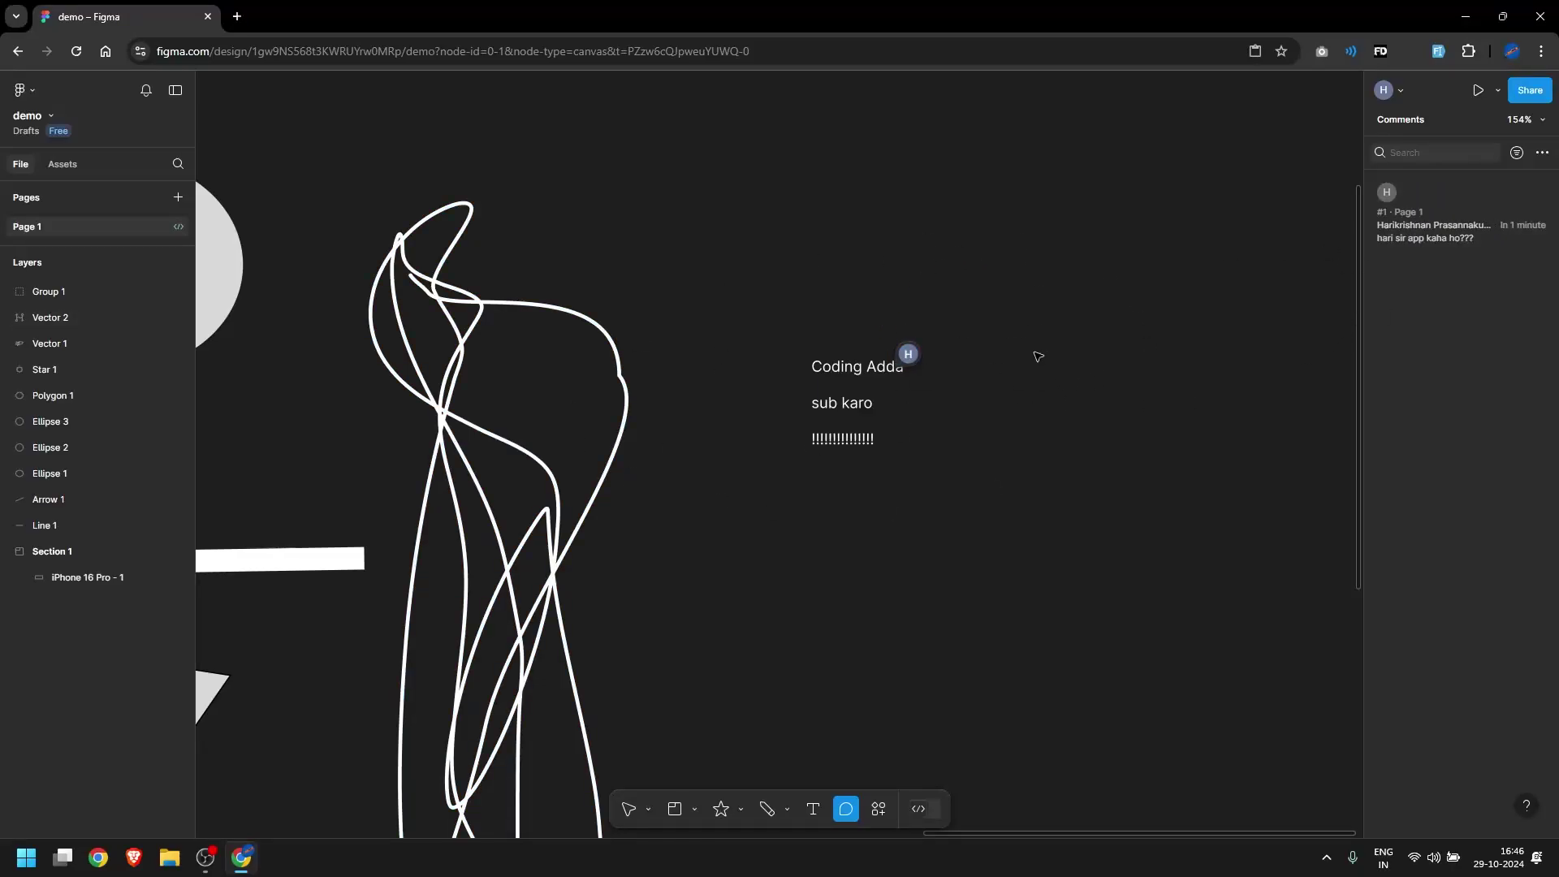
key("Escape")
Open the comment beside the text group and delete its thread
mouse_move(909, 371)
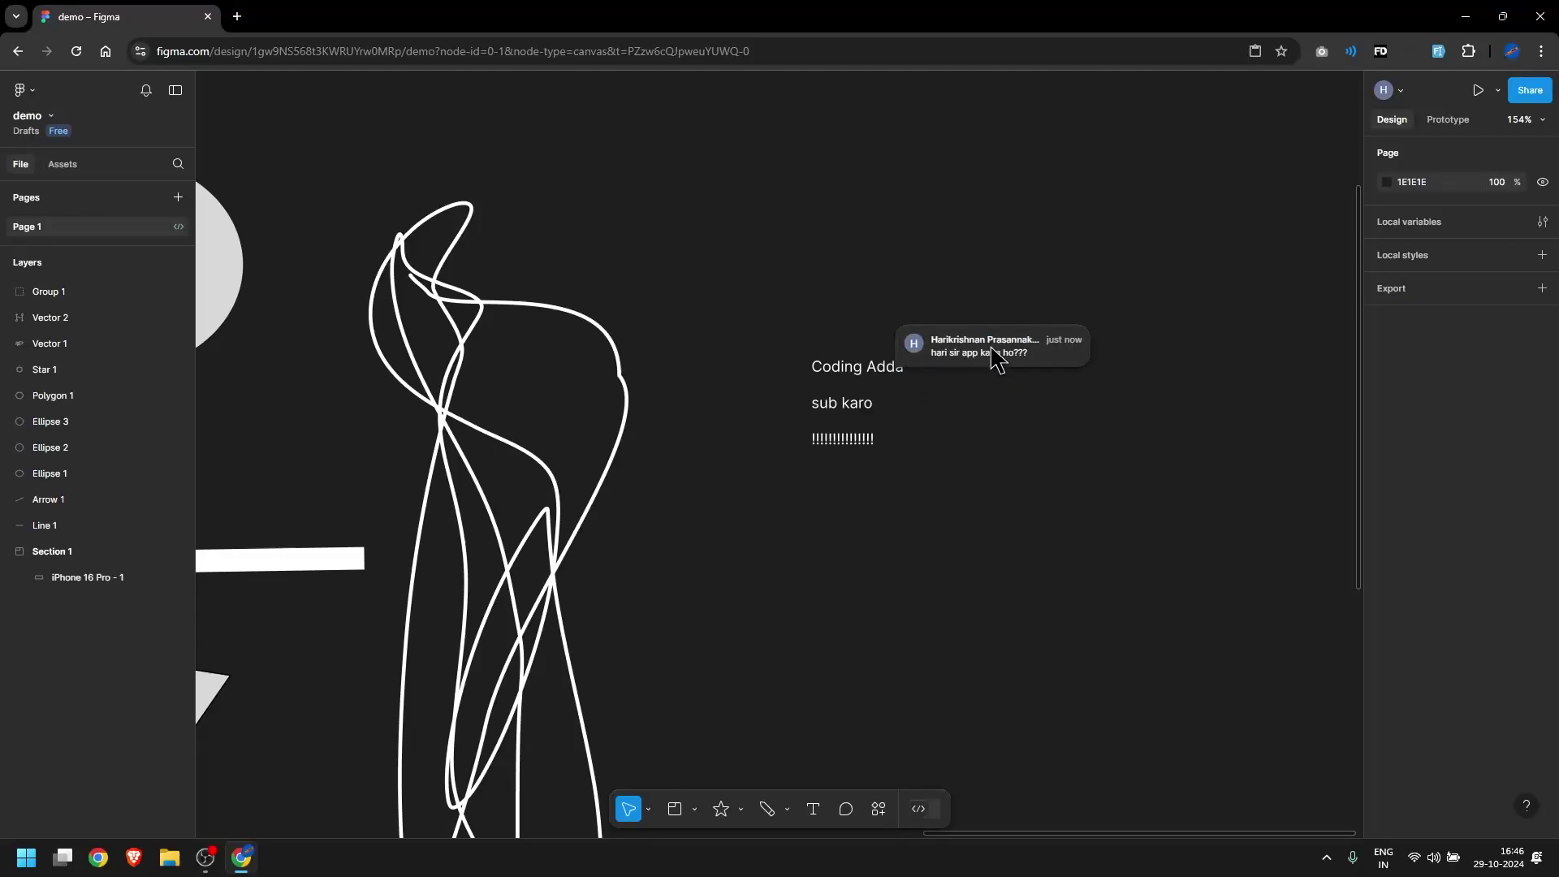
left_click(995, 358)
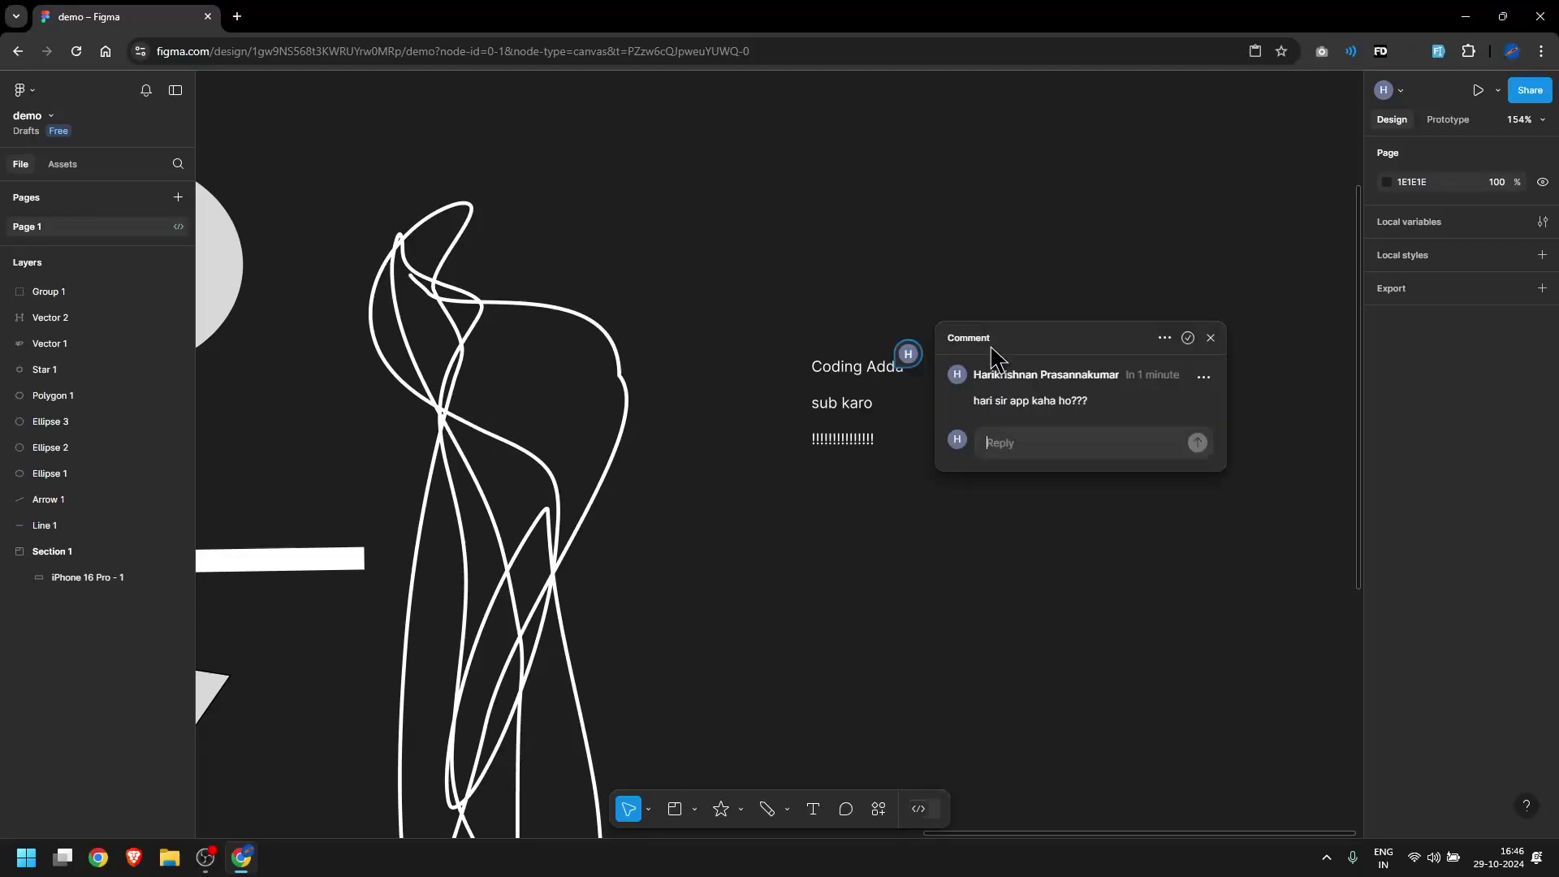
left_click(1164, 338)
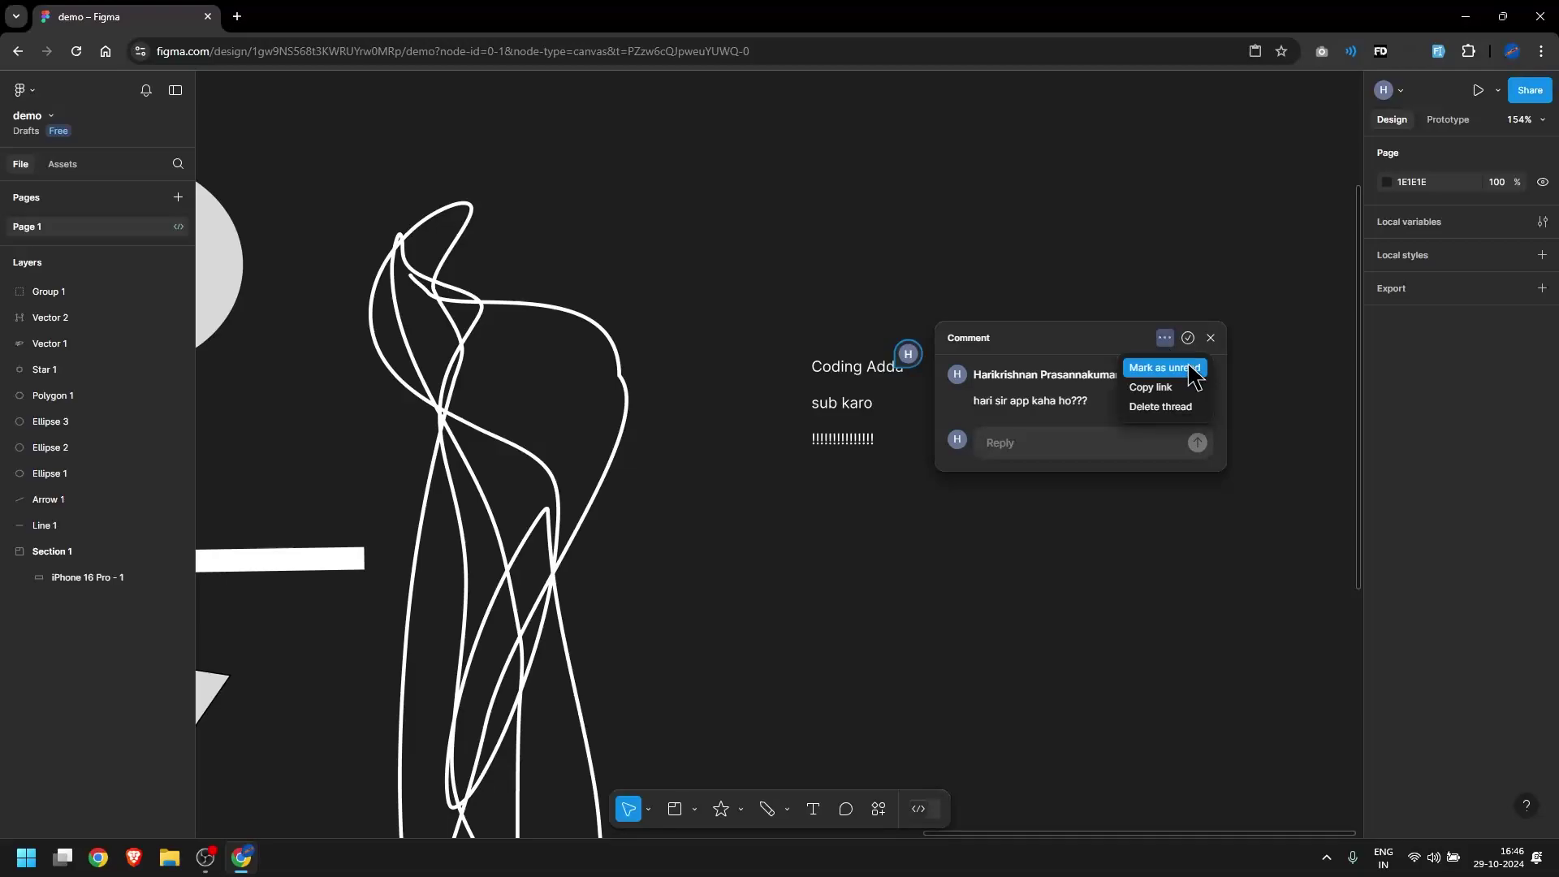
left_click(1177, 405)
left_click(909, 492)
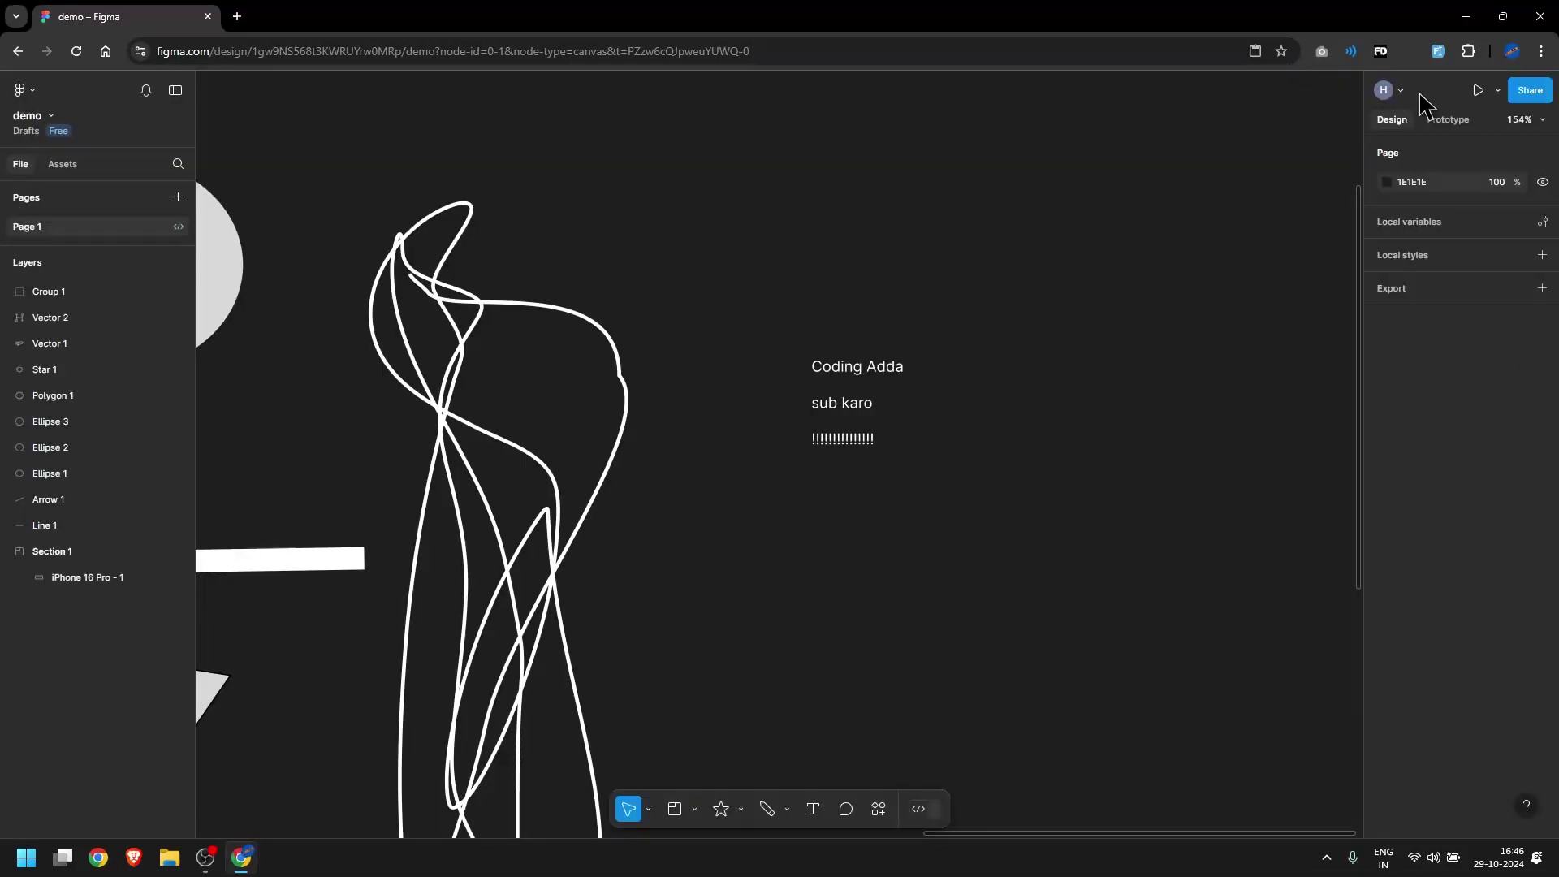
Show the rulers around the canvas using the common settings in the quick actions
key("c")
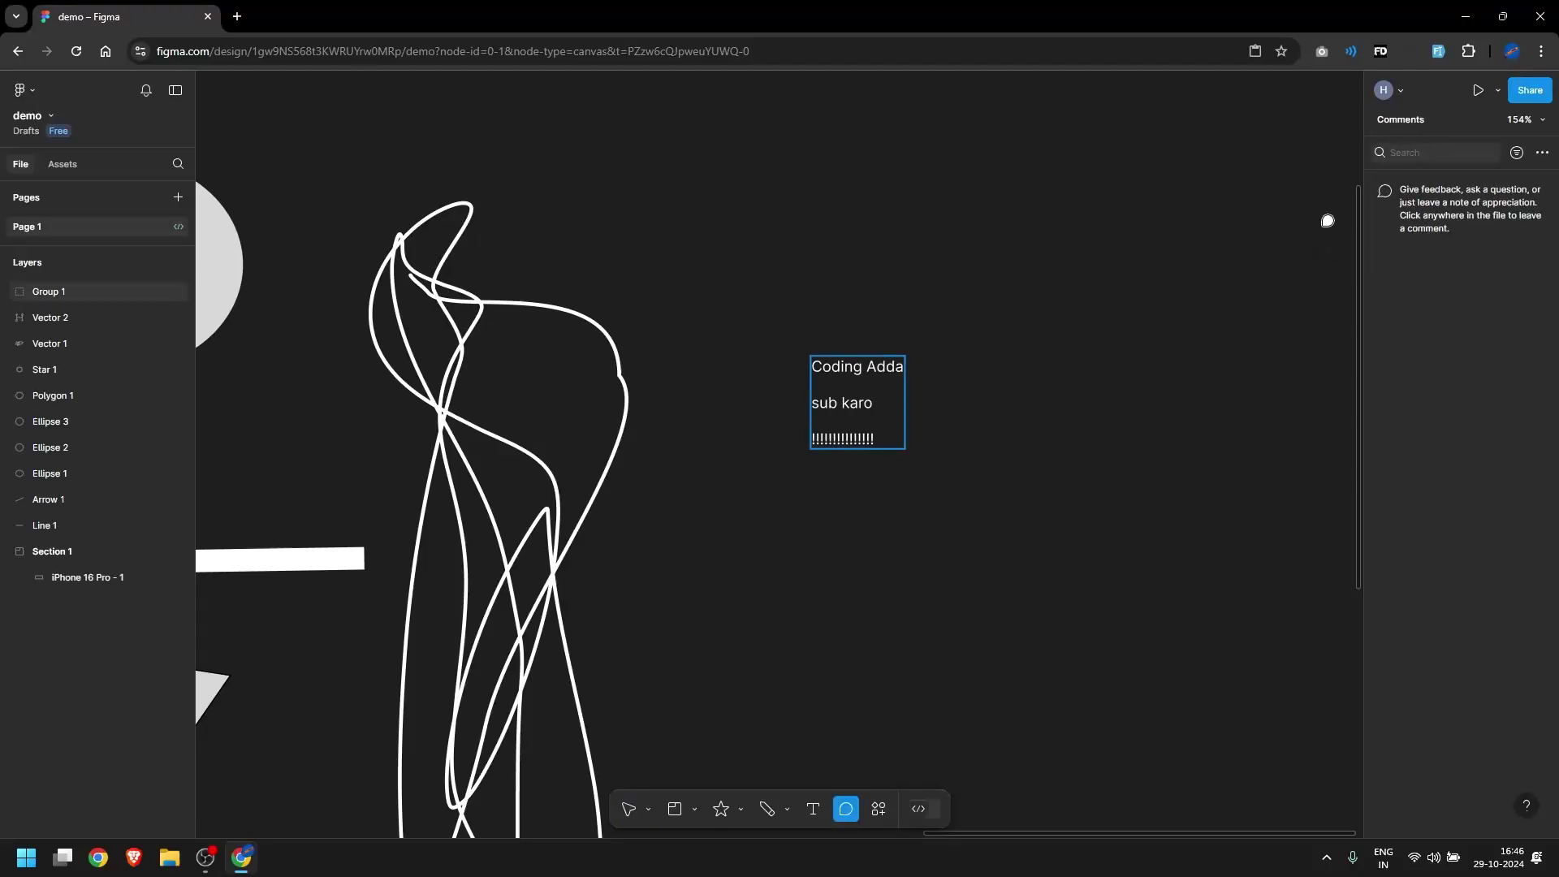
left_click(881, 808)
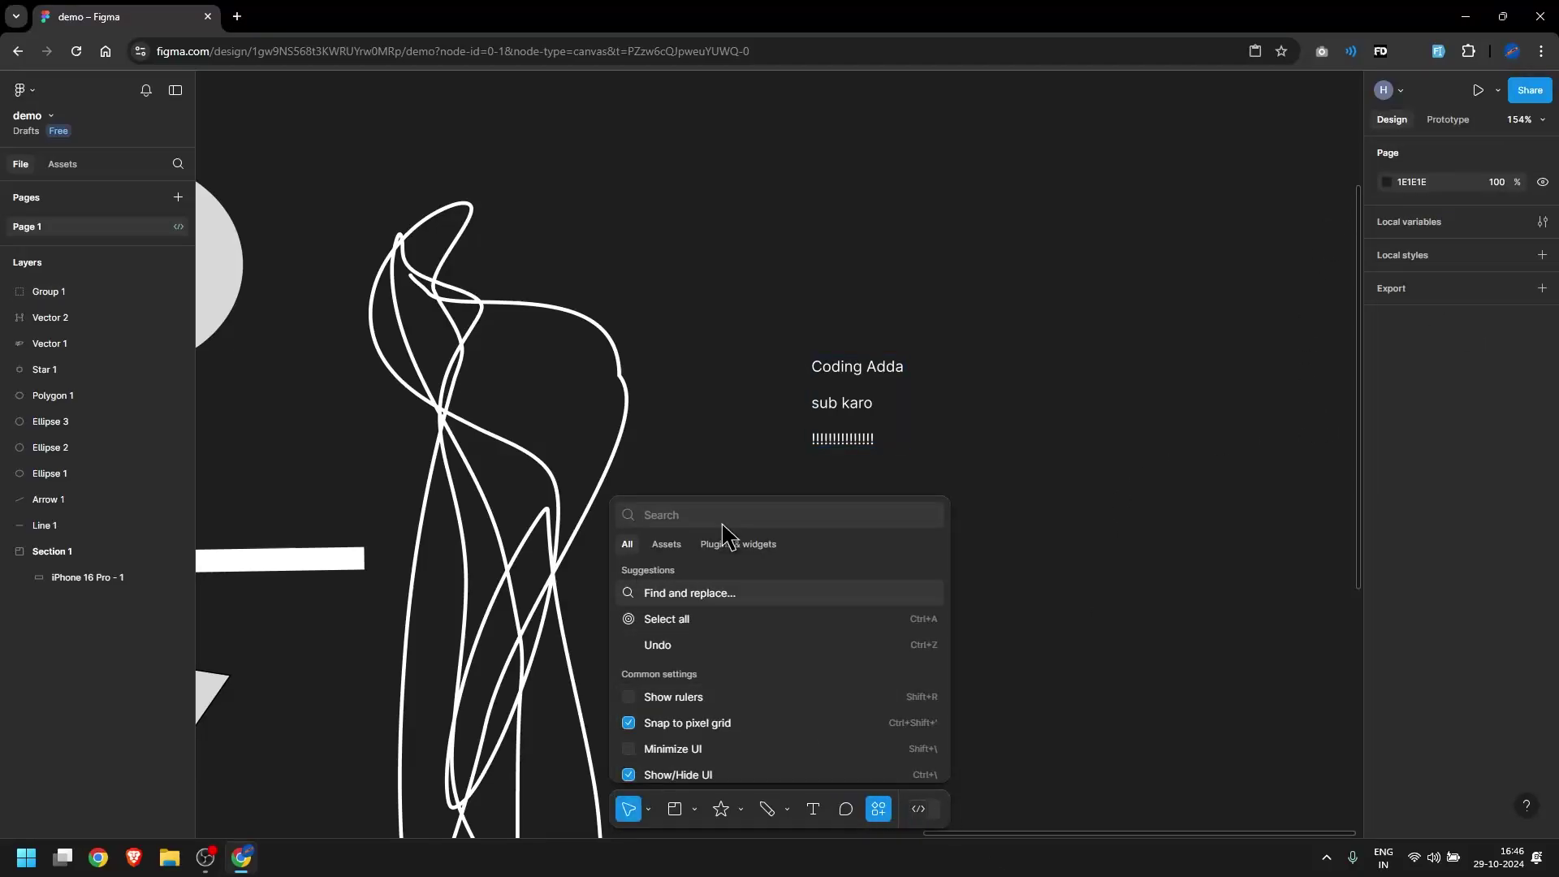
scroll(738, 705, "down", 3)
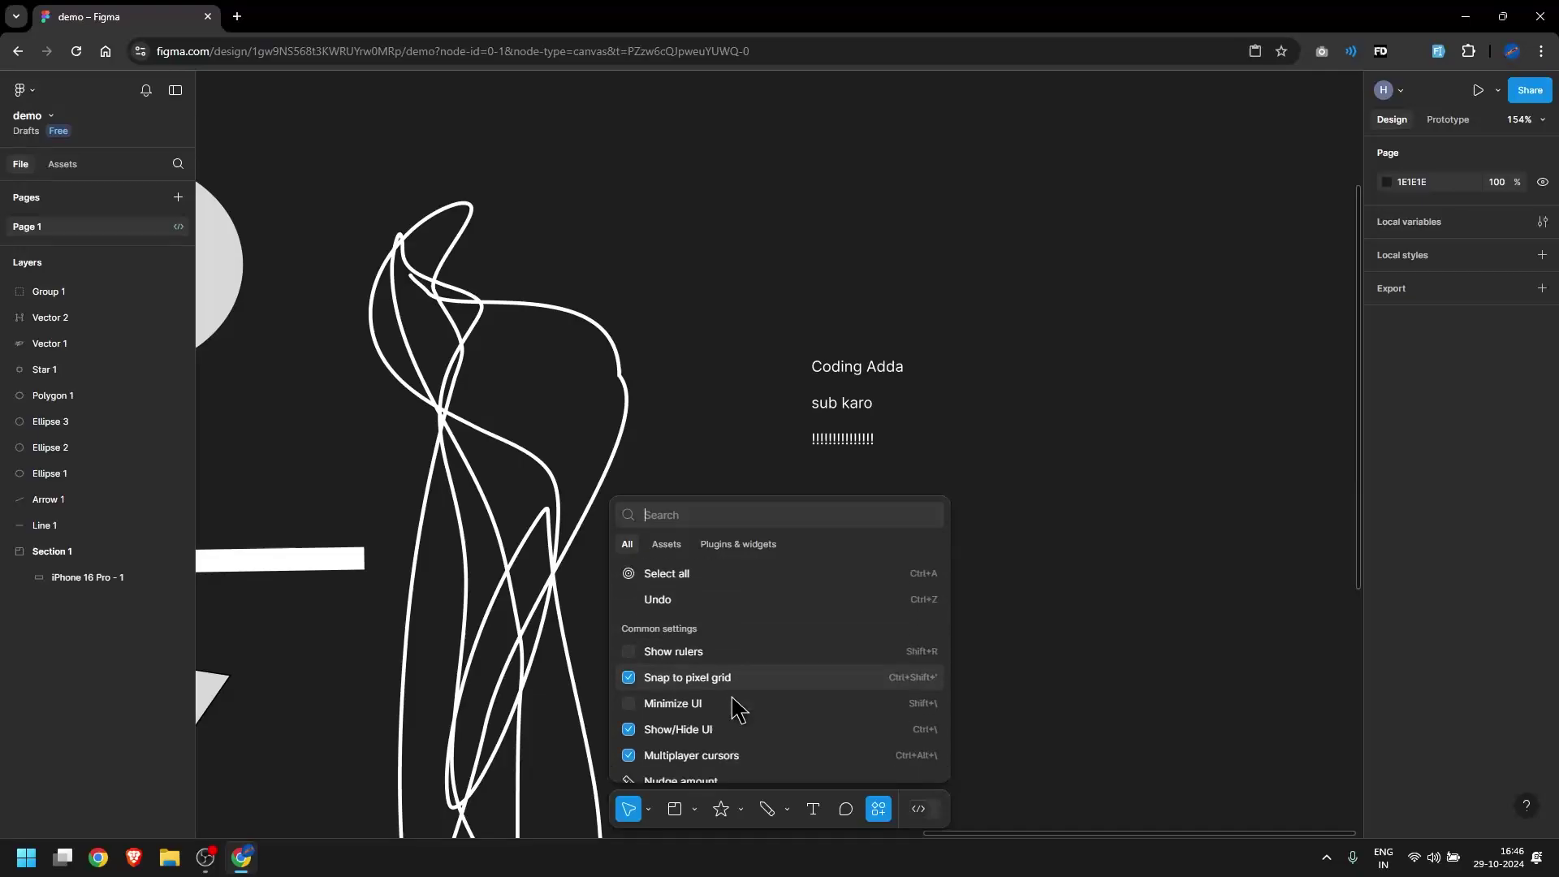
left_click(653, 582)
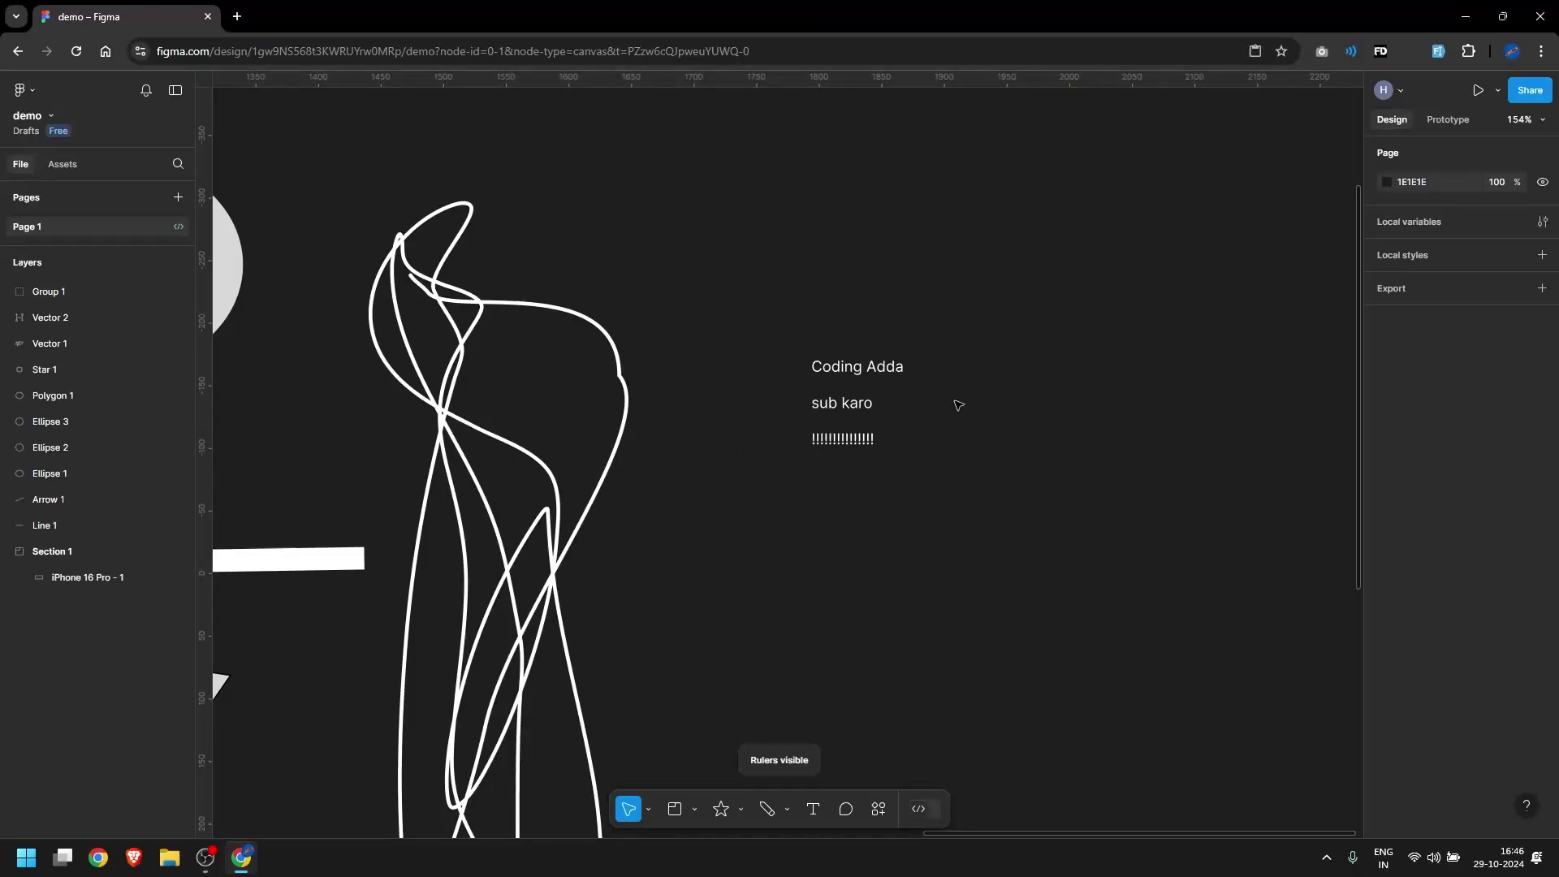
left_click_drag(830, 78, 863, 74)
left_click(880, 809)
left_click(880, 810)
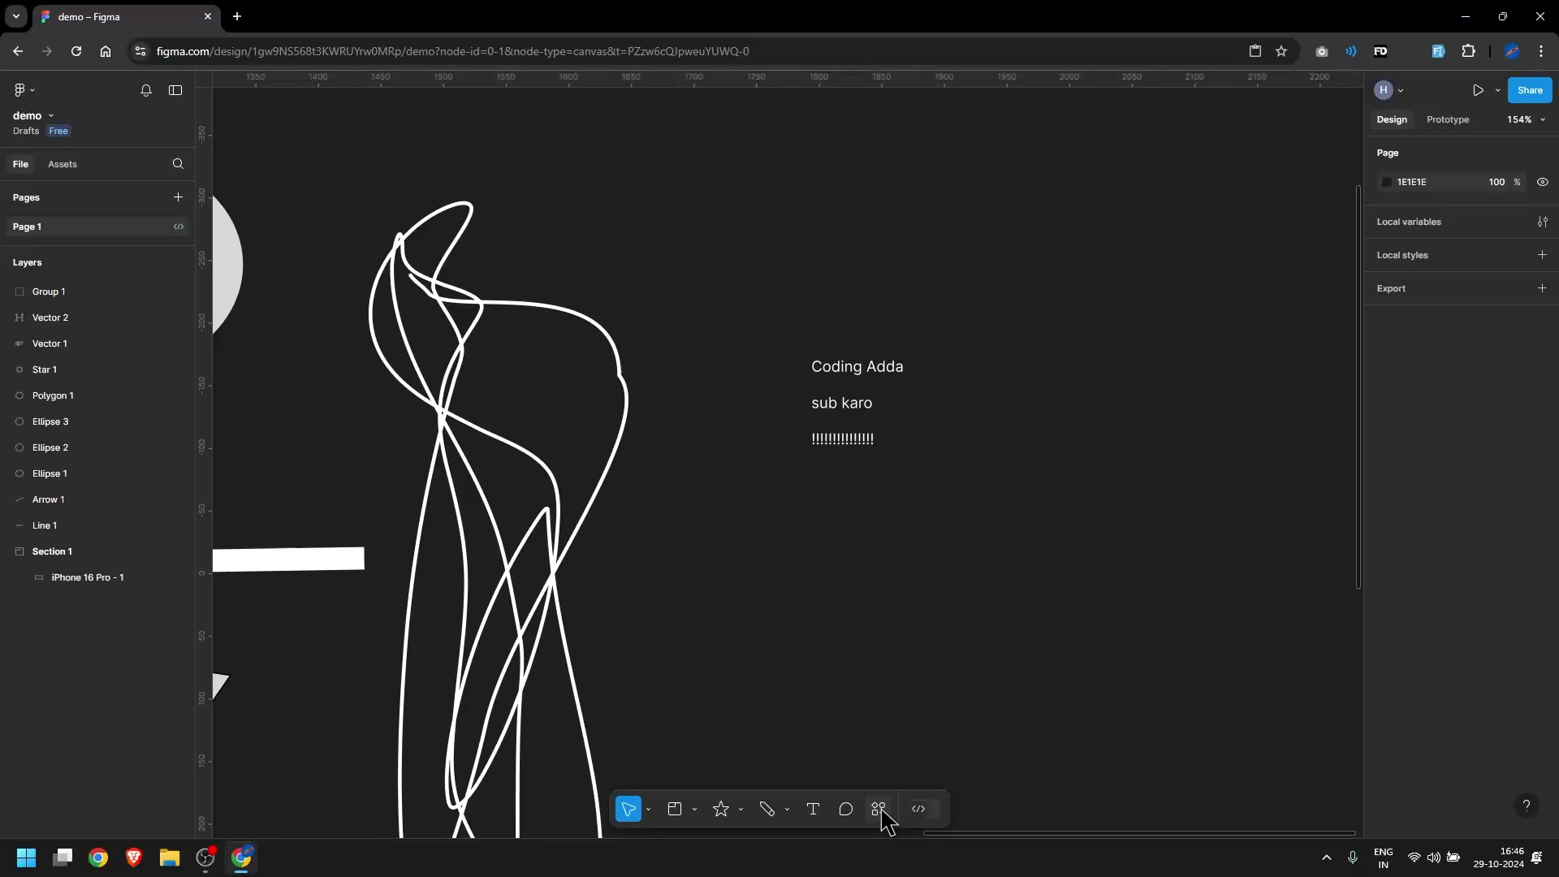
Switch the file to Dev Mode and inspect the upgrade dialog's element in the browser's developer tools
left_click(932, 816)
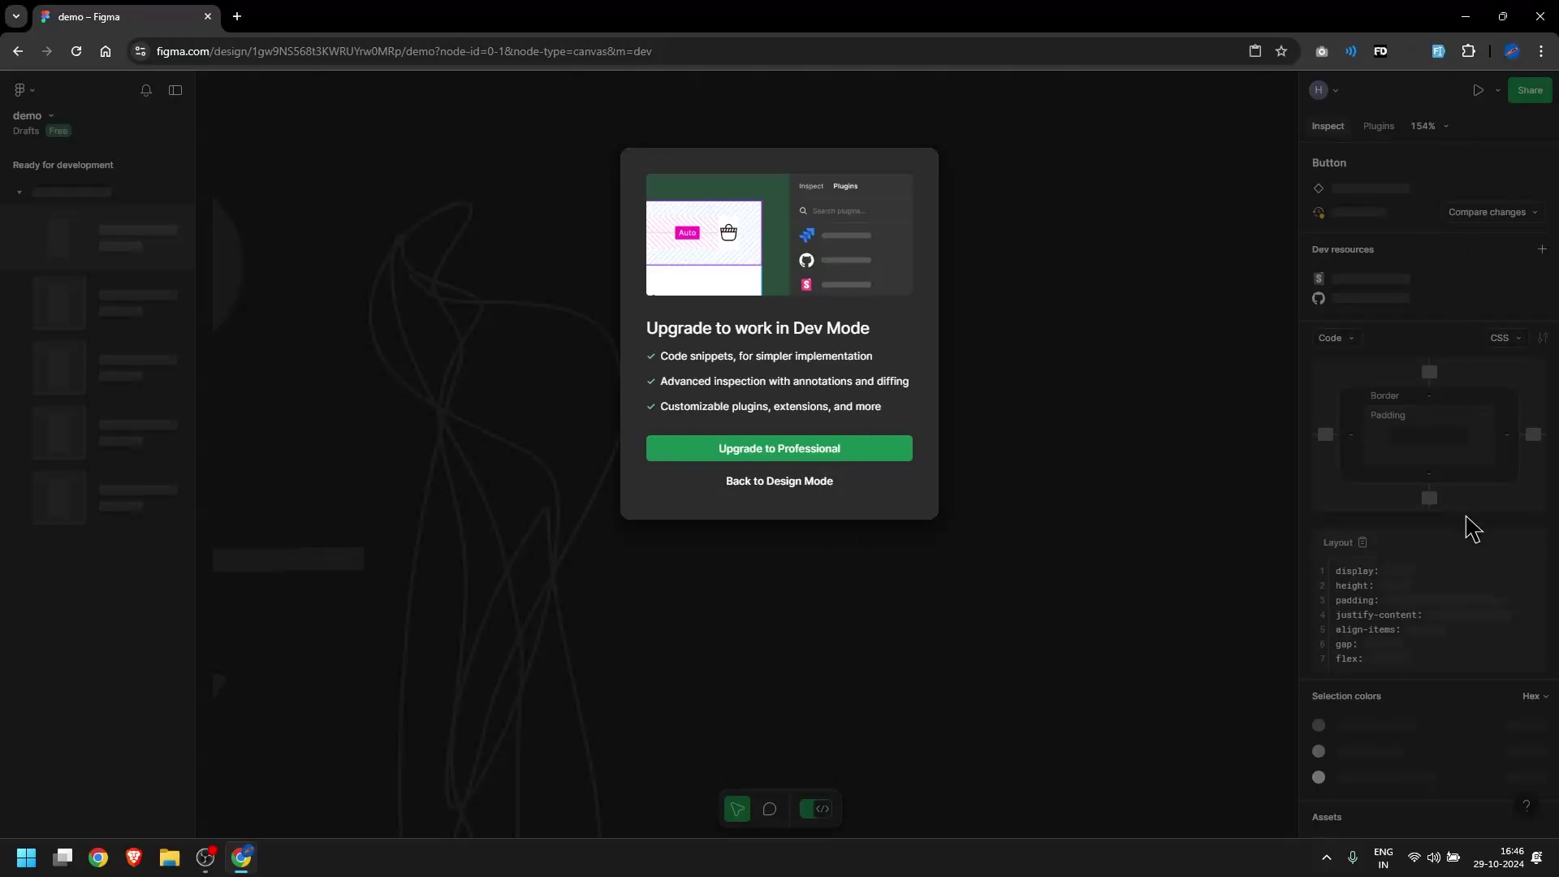
key("ctrl+shift+i")
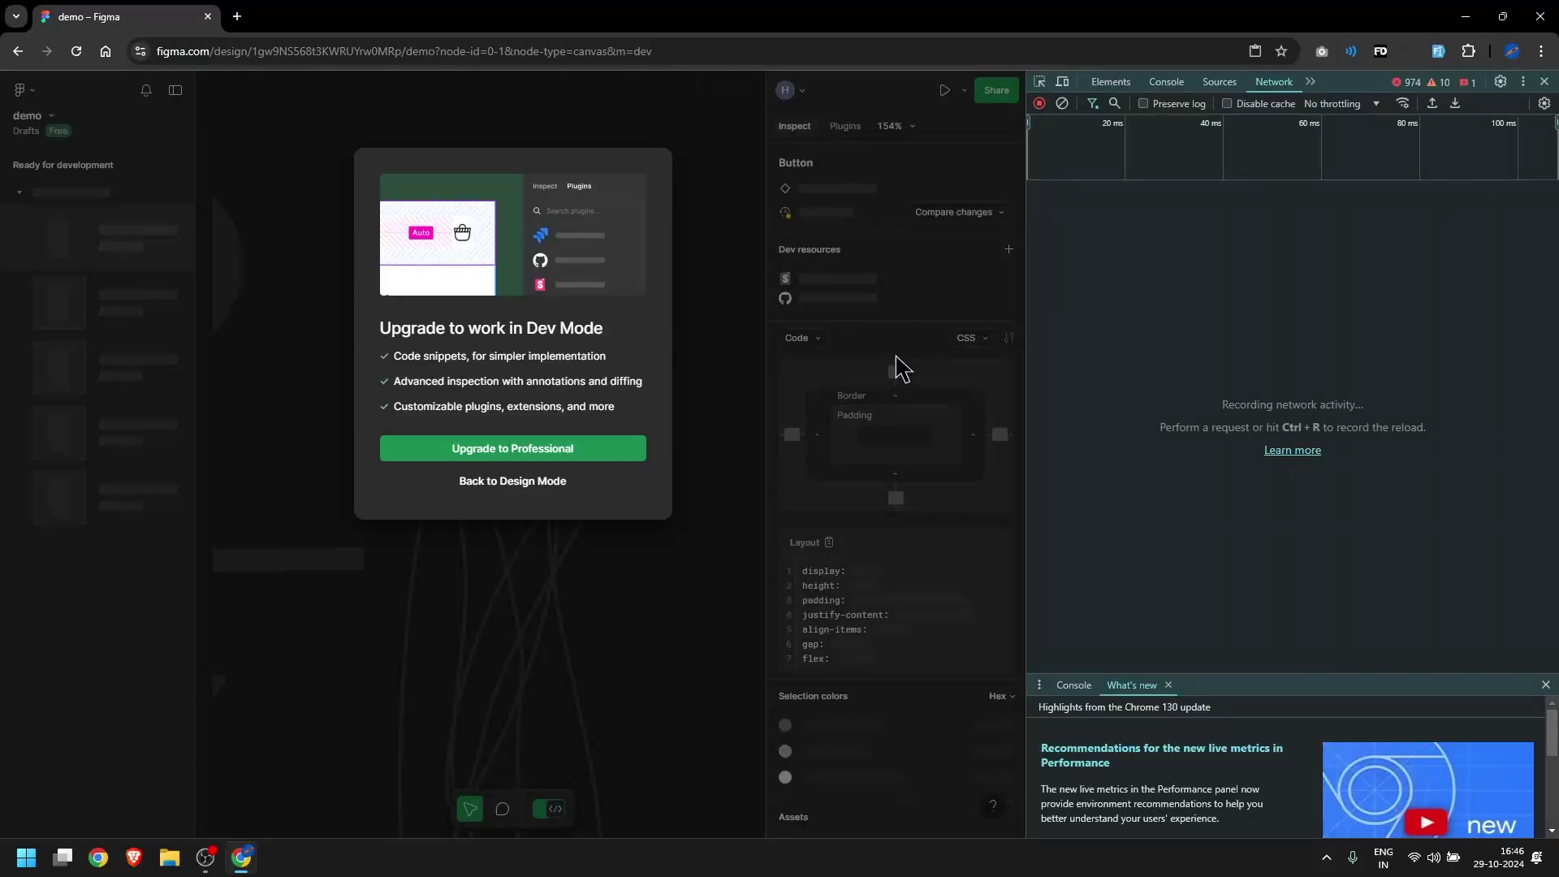
key("ctrl+shift+c")
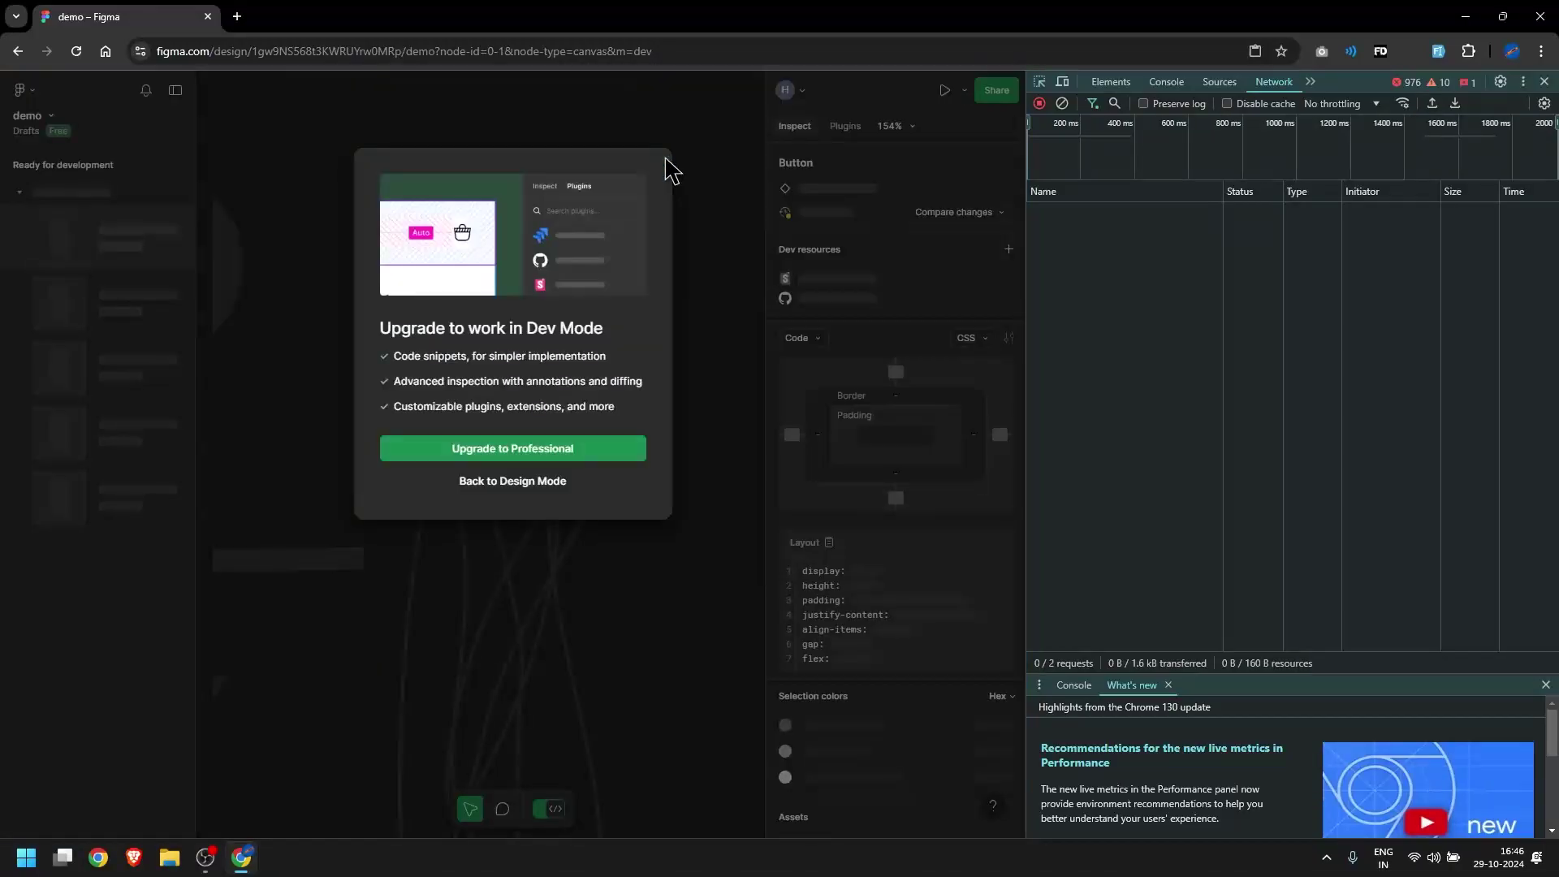
left_click(667, 164)
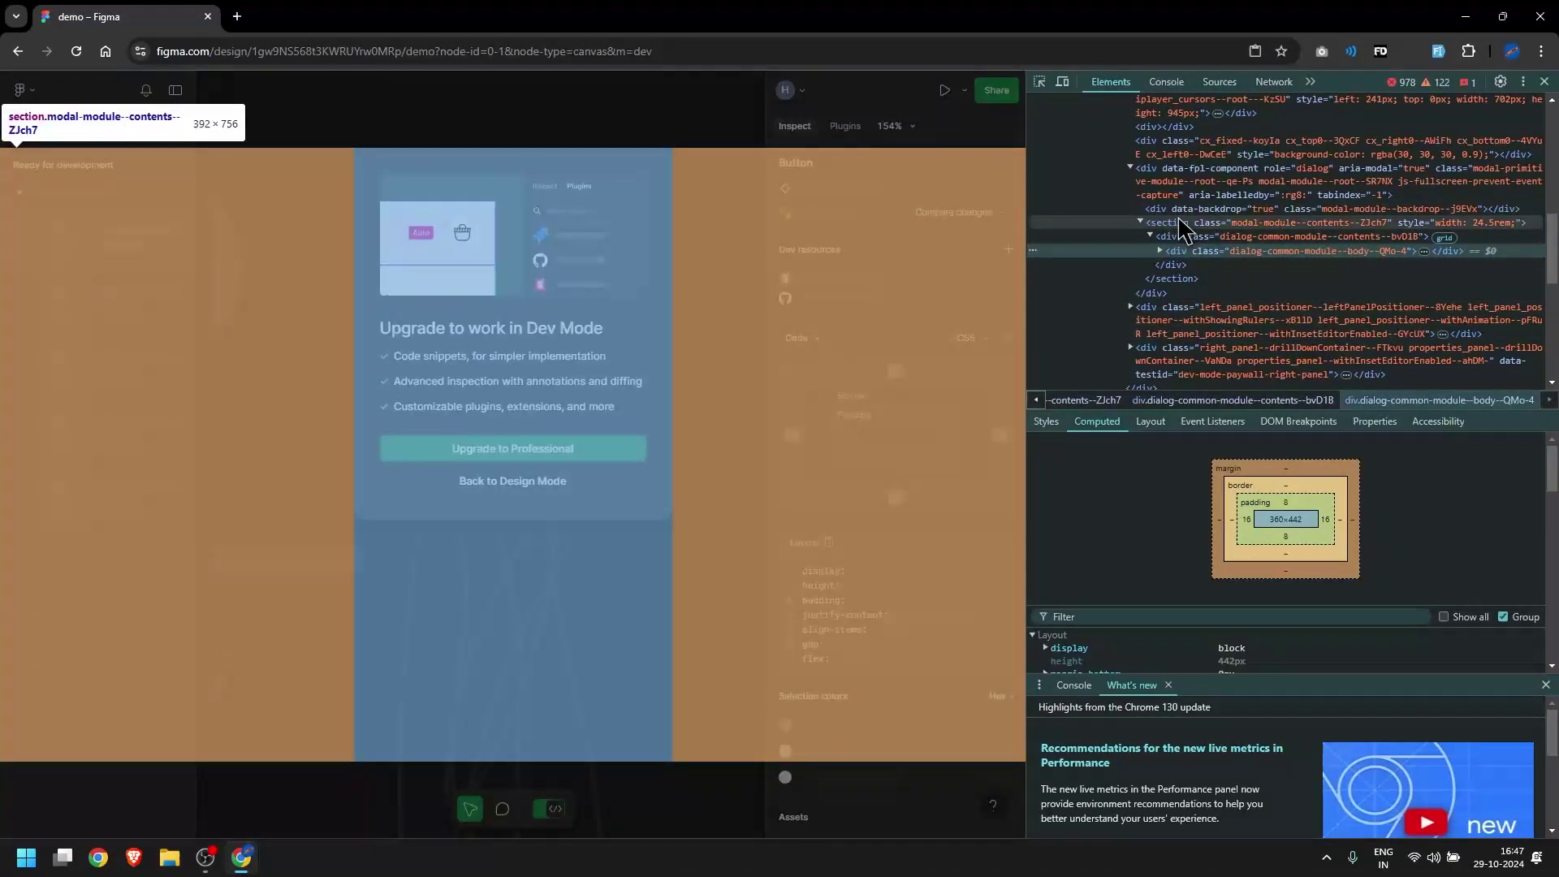
Delete the upgrade dialog's contents section, backdrop and container elements from the page, and close the developer tools
left_click(1181, 229)
right_click(1182, 230)
left_click(1271, 321)
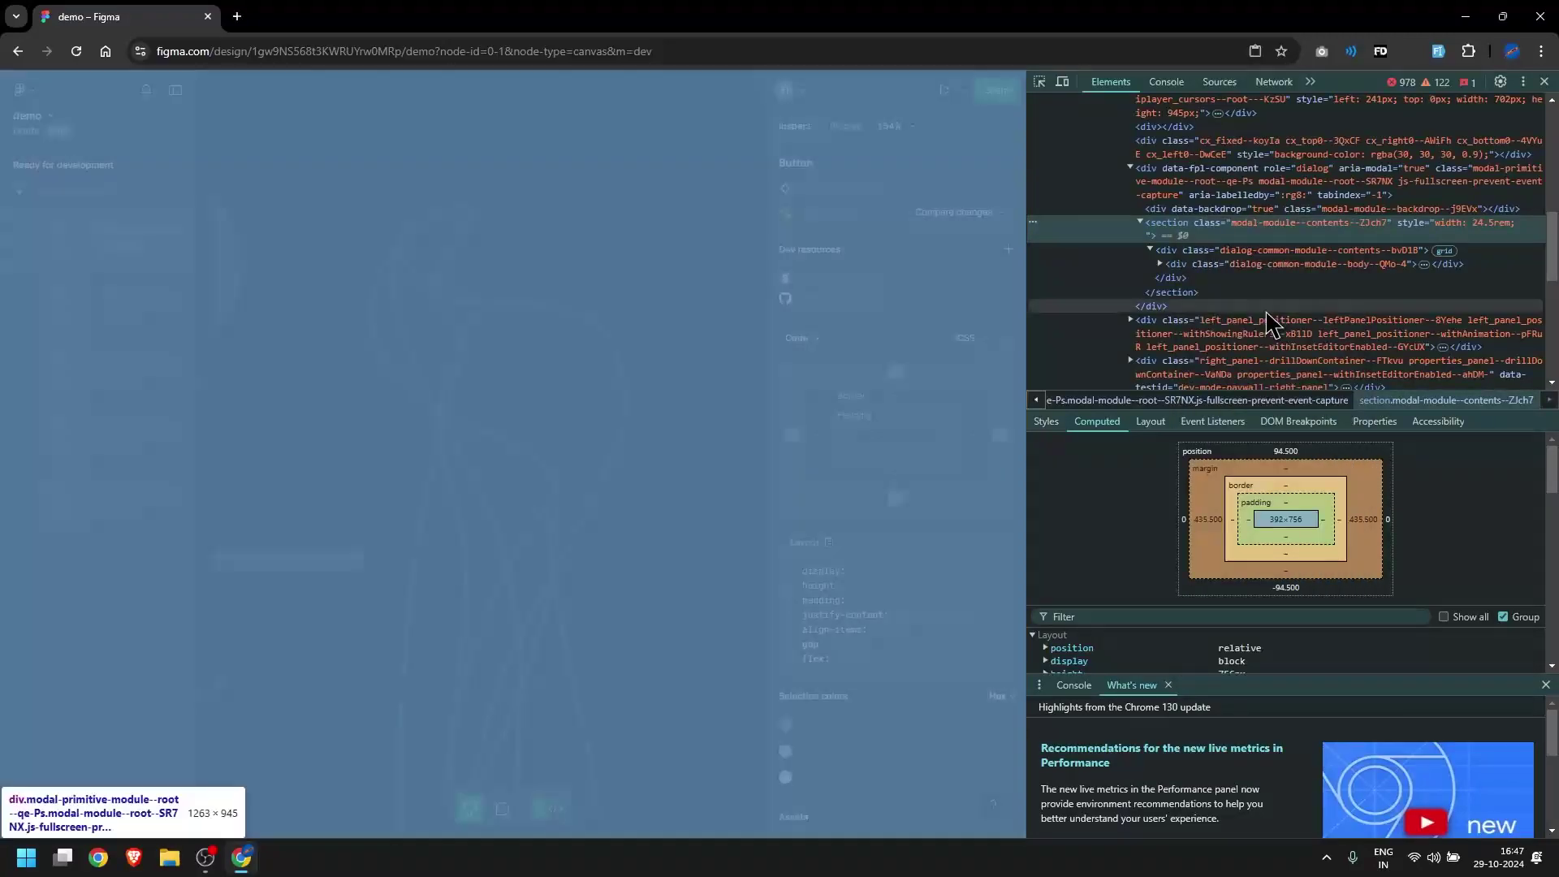
left_click(1039, 81)
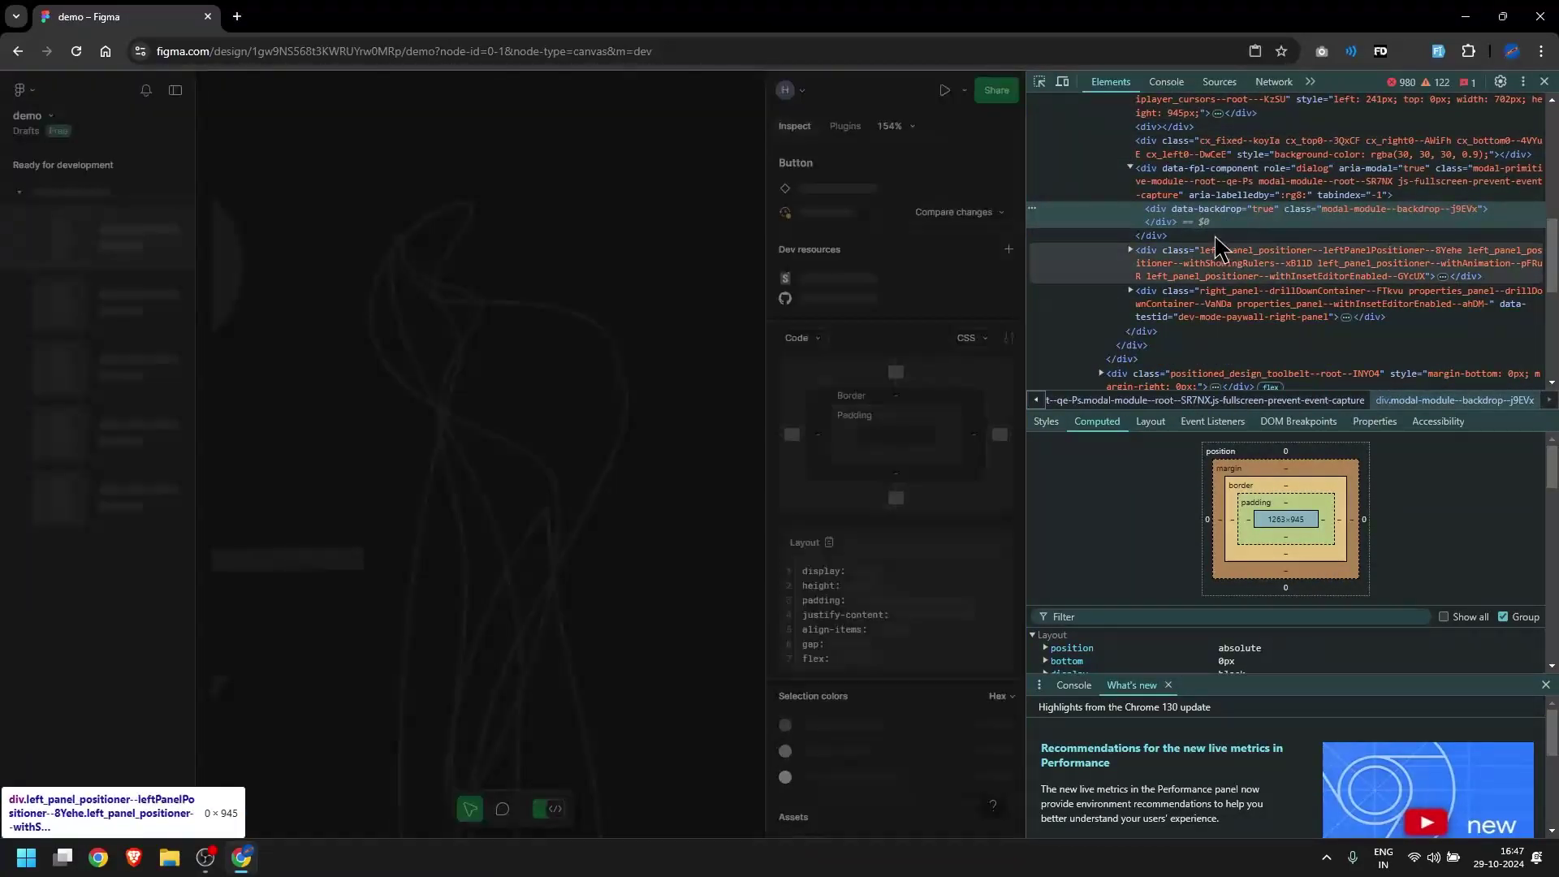
right_click(1183, 208)
left_click(1261, 321)
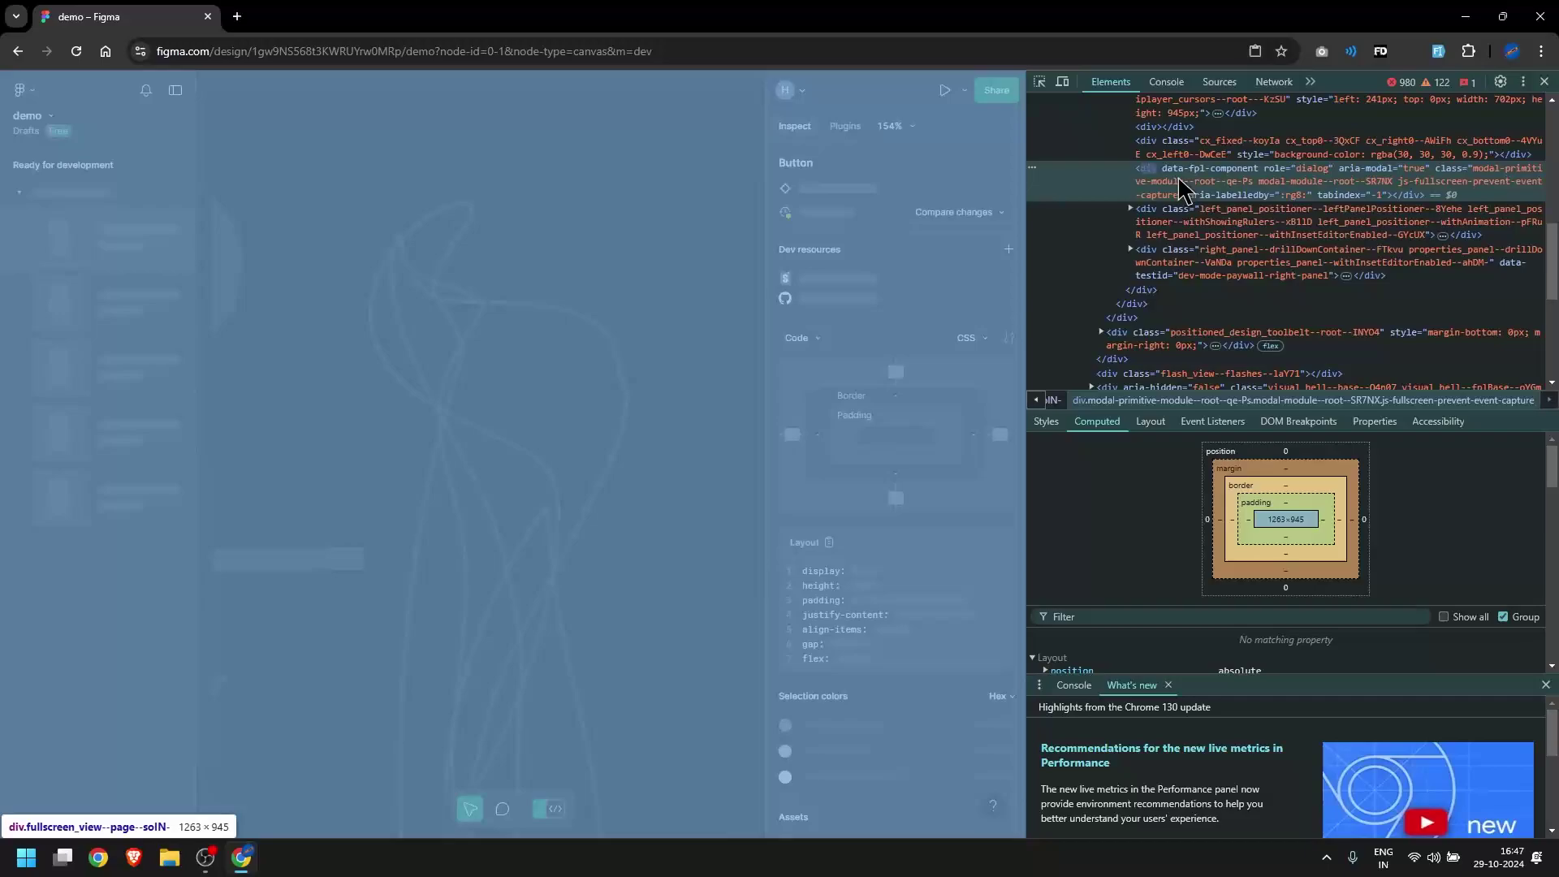
right_click(1181, 187)
left_click(1259, 296)
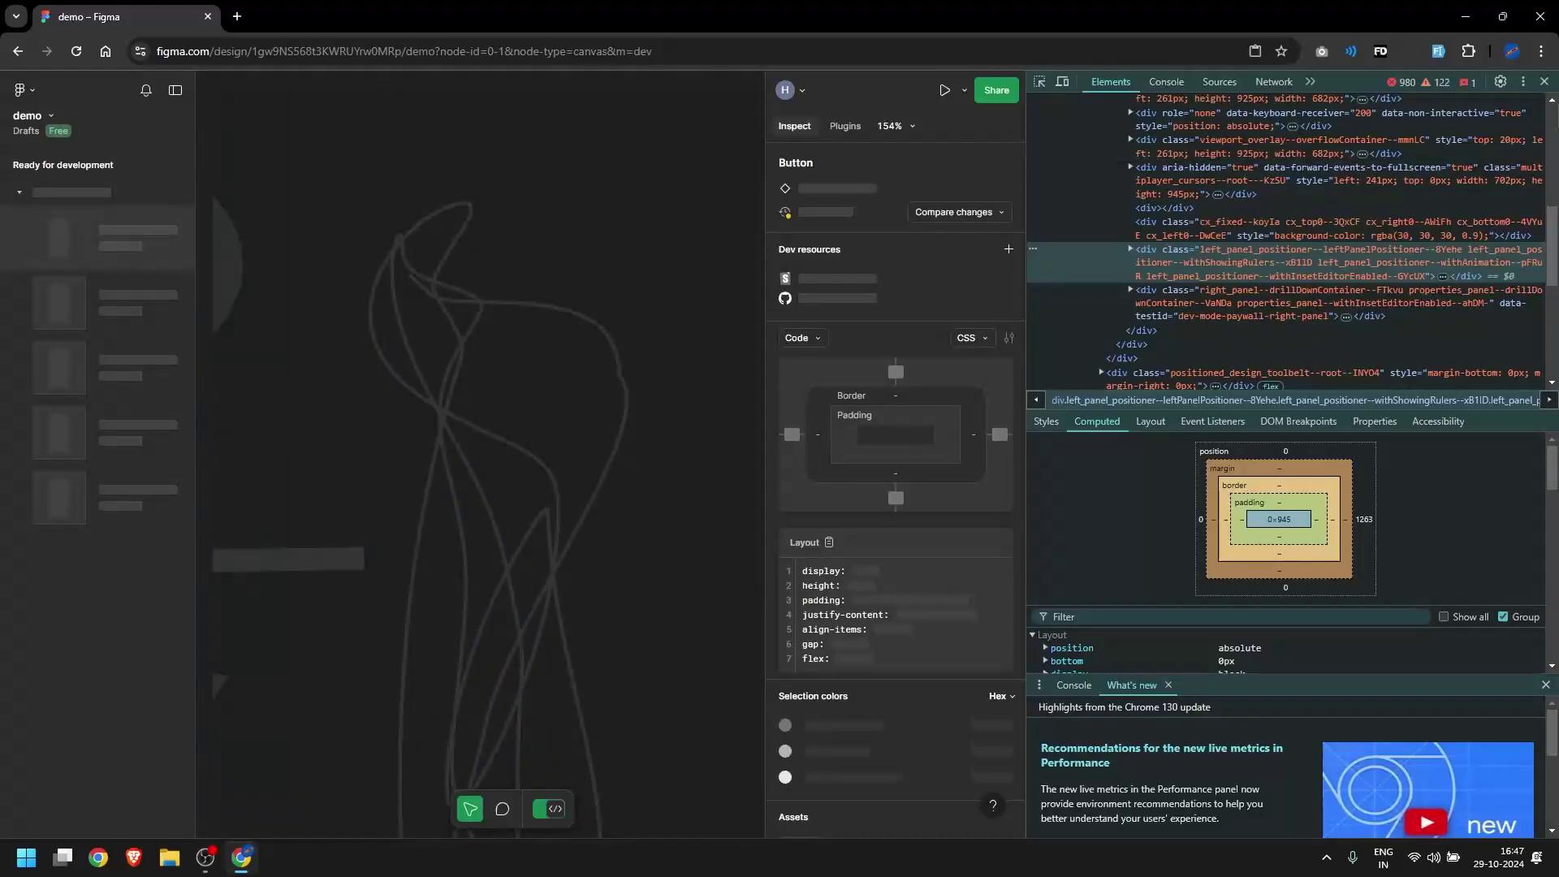
left_click(1544, 81)
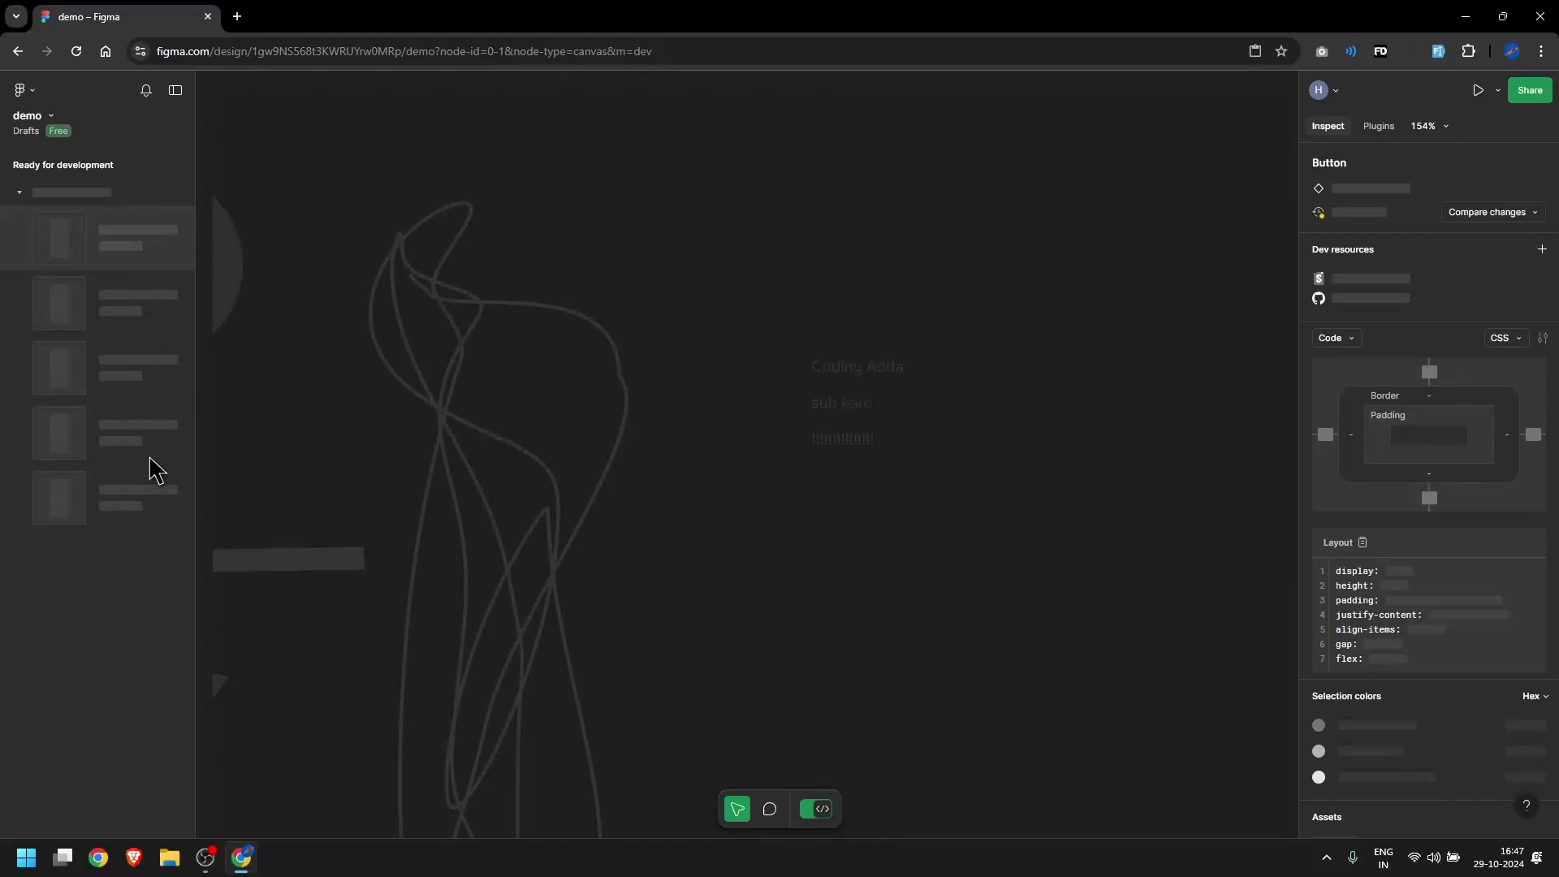
Examine the Dev Mode inspection details, including box model, layout code, selection colors and assets
scroll(1489, 522, "down", 3)
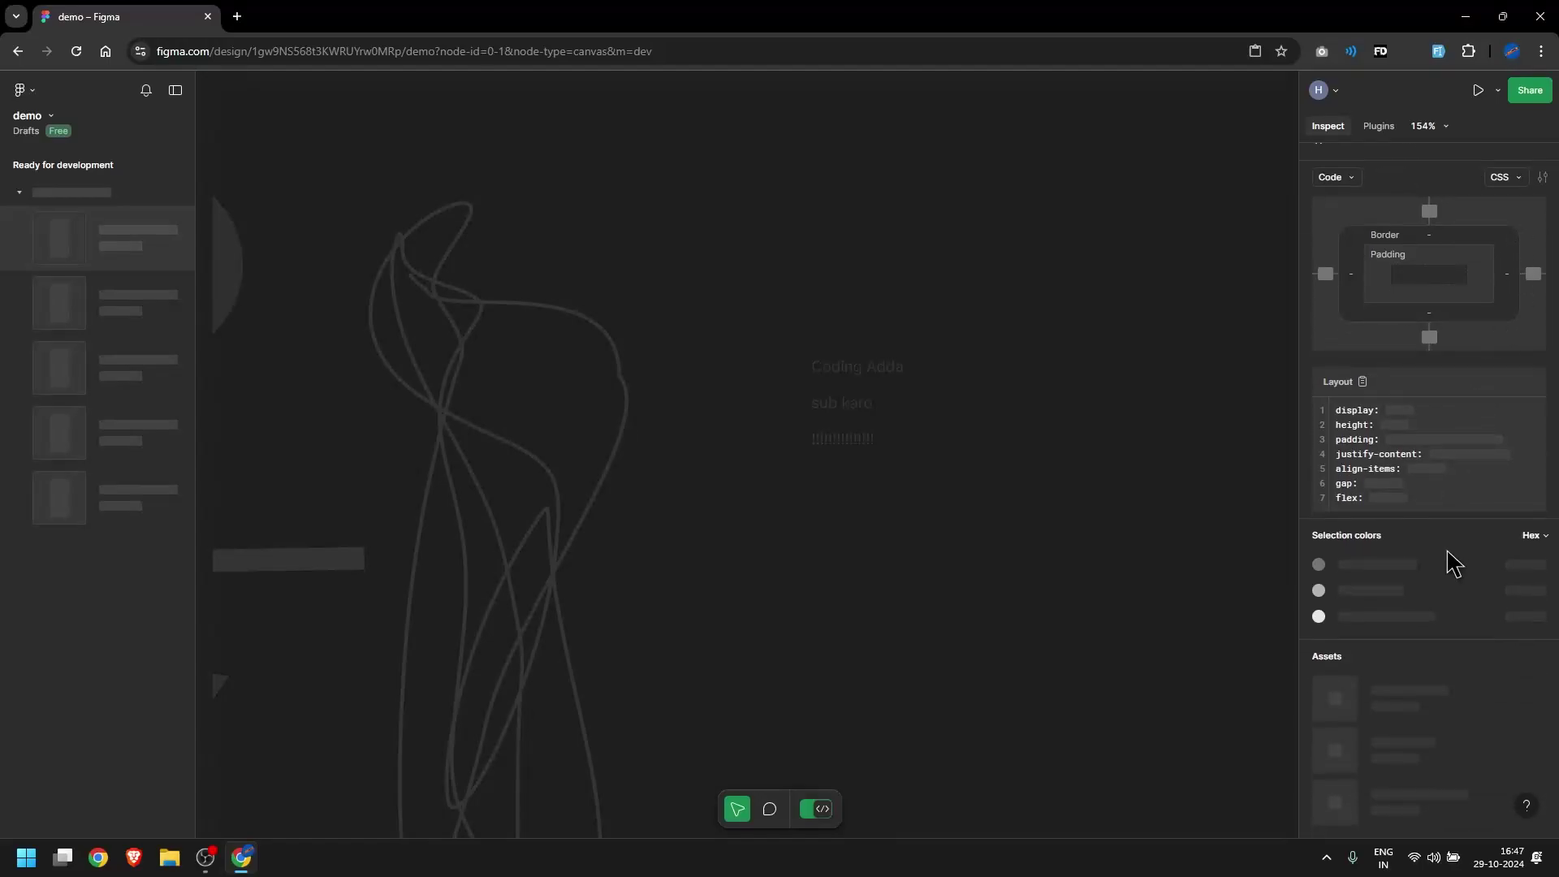
scroll(1451, 544, "up", 3)
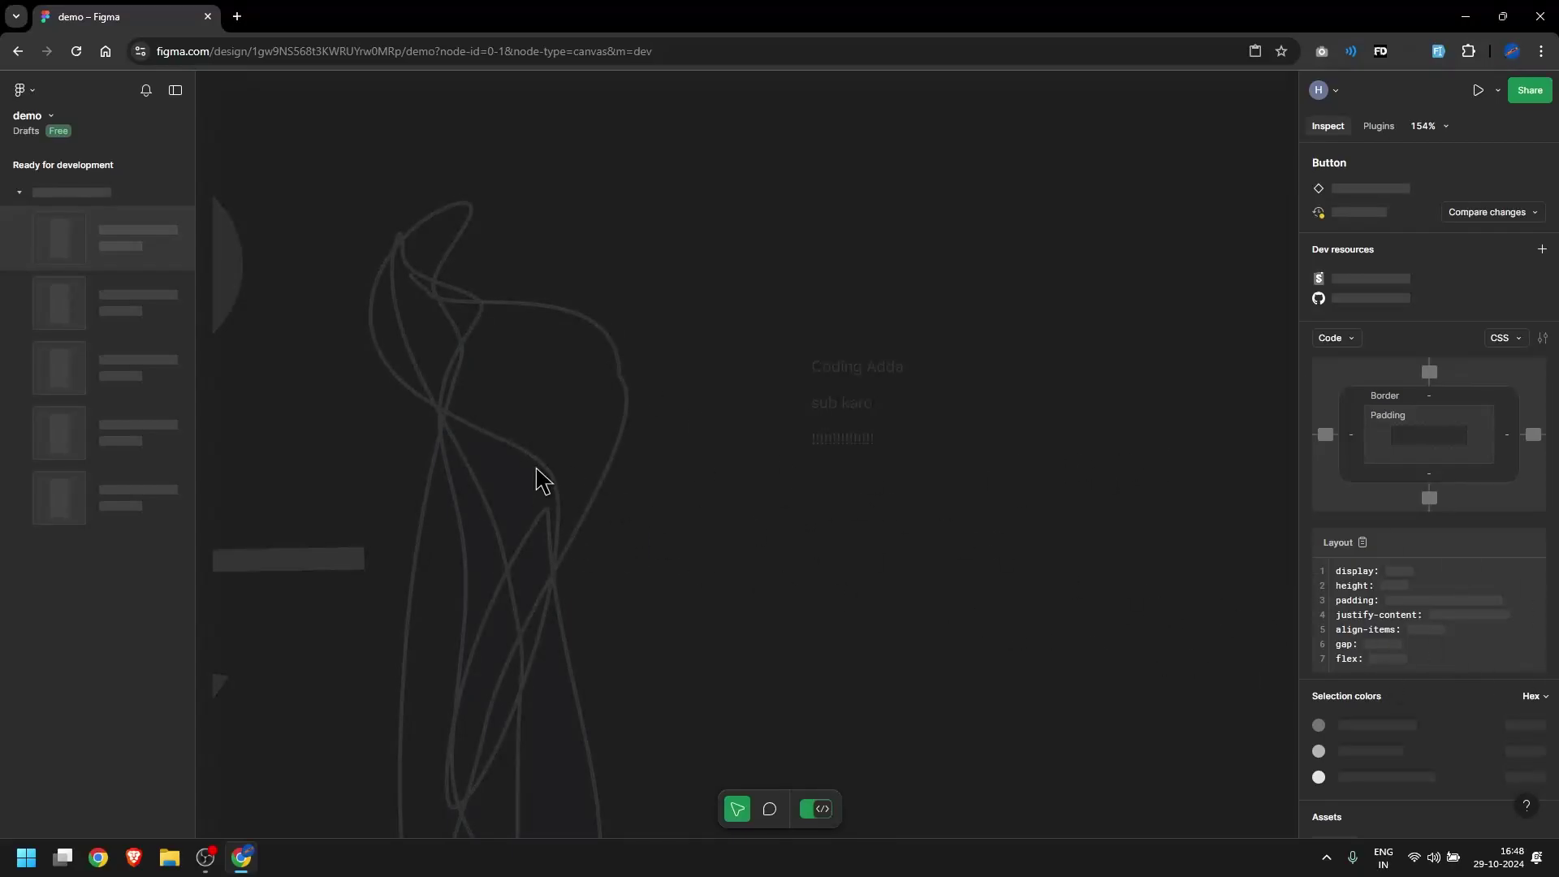
scroll(1409, 470, "down", 2)
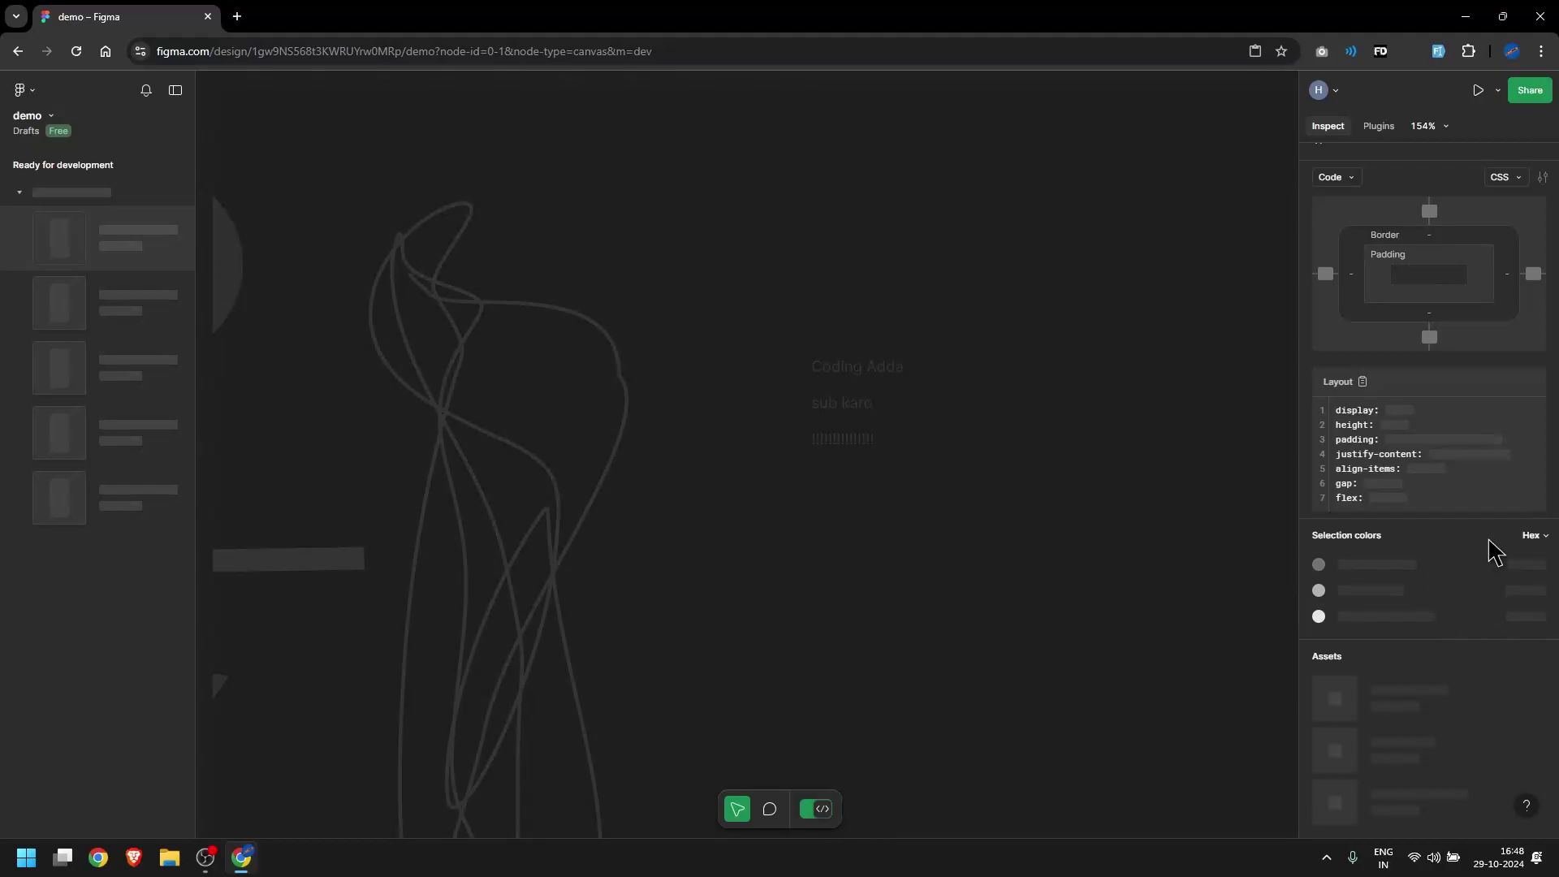
Review the Dev Mode inspection sections, select the layout code properties, and reload the page to return to Design Mode
scroll(1467, 583, "up", 2)
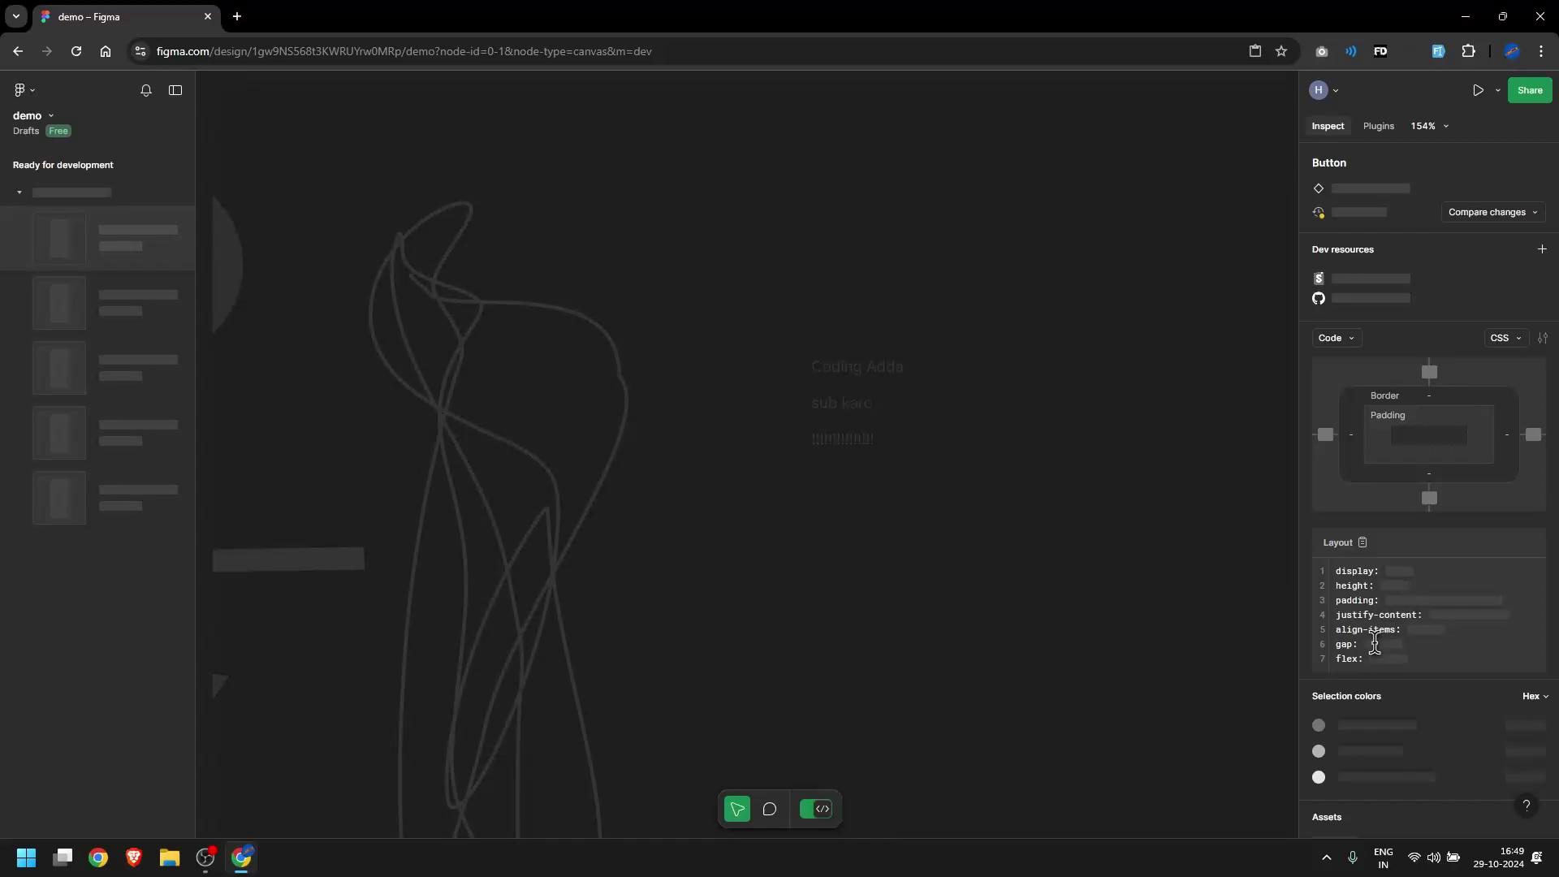
scroll(1440, 457, "down", 2)
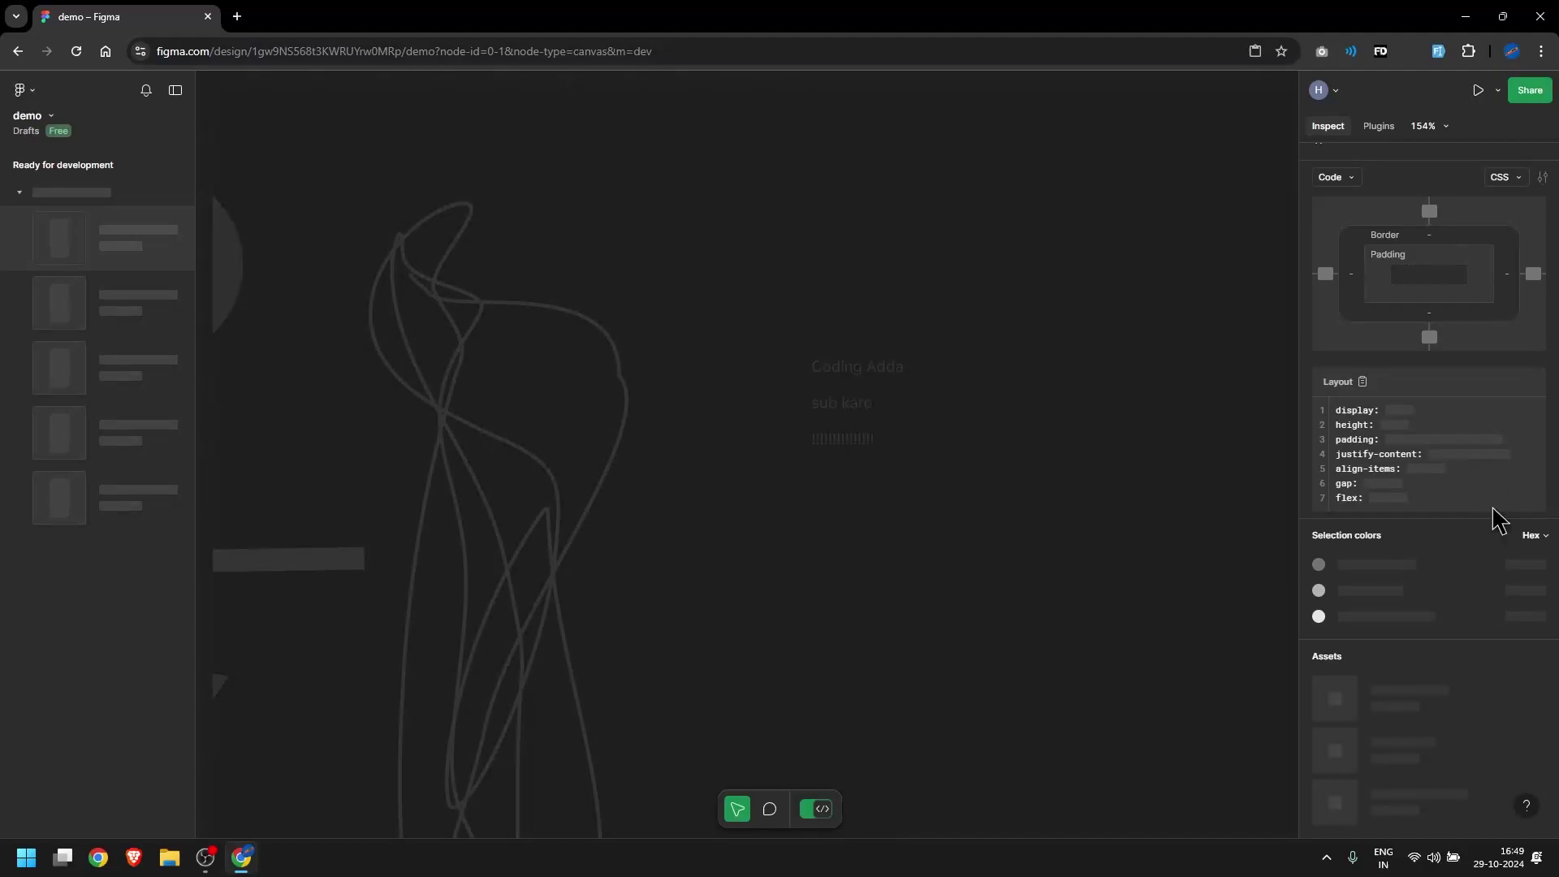
scroll(1493, 519, "up", 2)
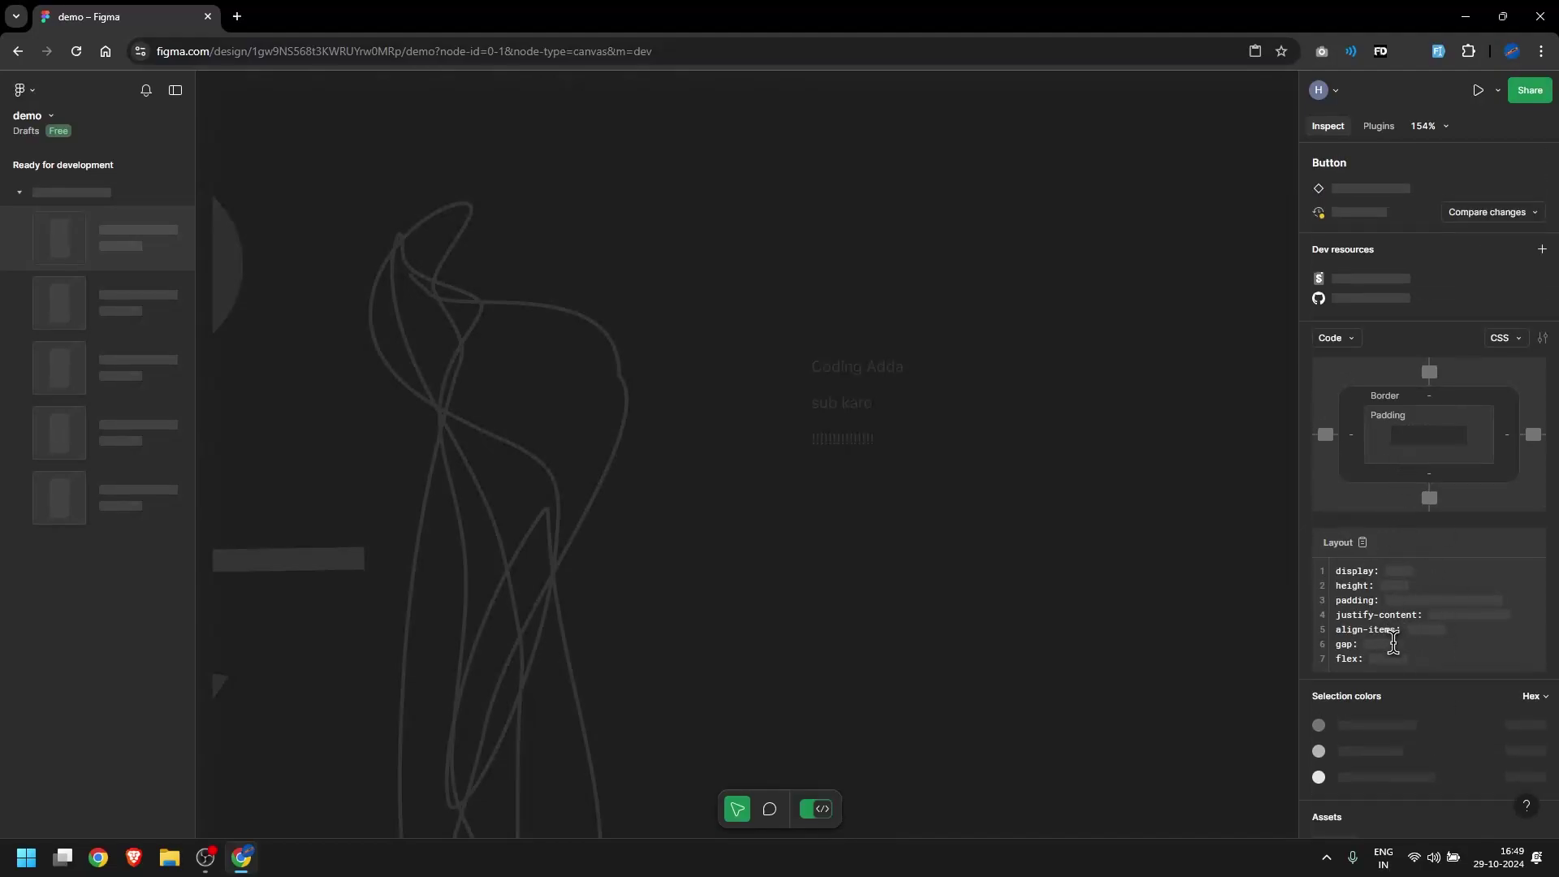
left_click_drag(1336, 571, 1412, 661)
left_click(1412, 660)
left_click(76, 51)
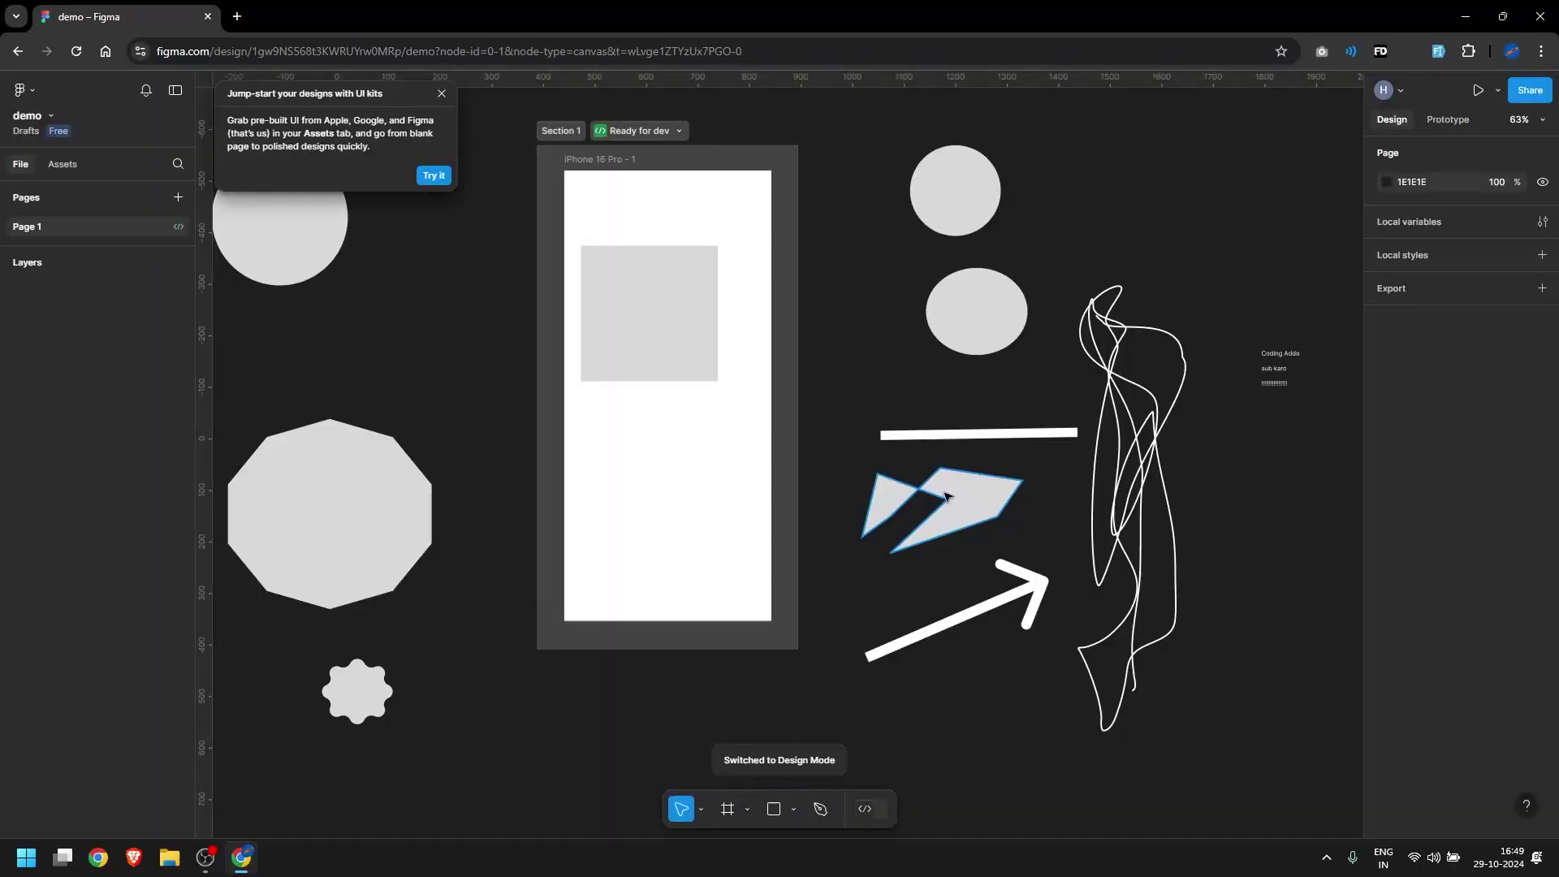
Return to the drafts overview and open the untitled design file containing the three "Healthy Food" cards
left_click(25, 90)
left_click(90, 124)
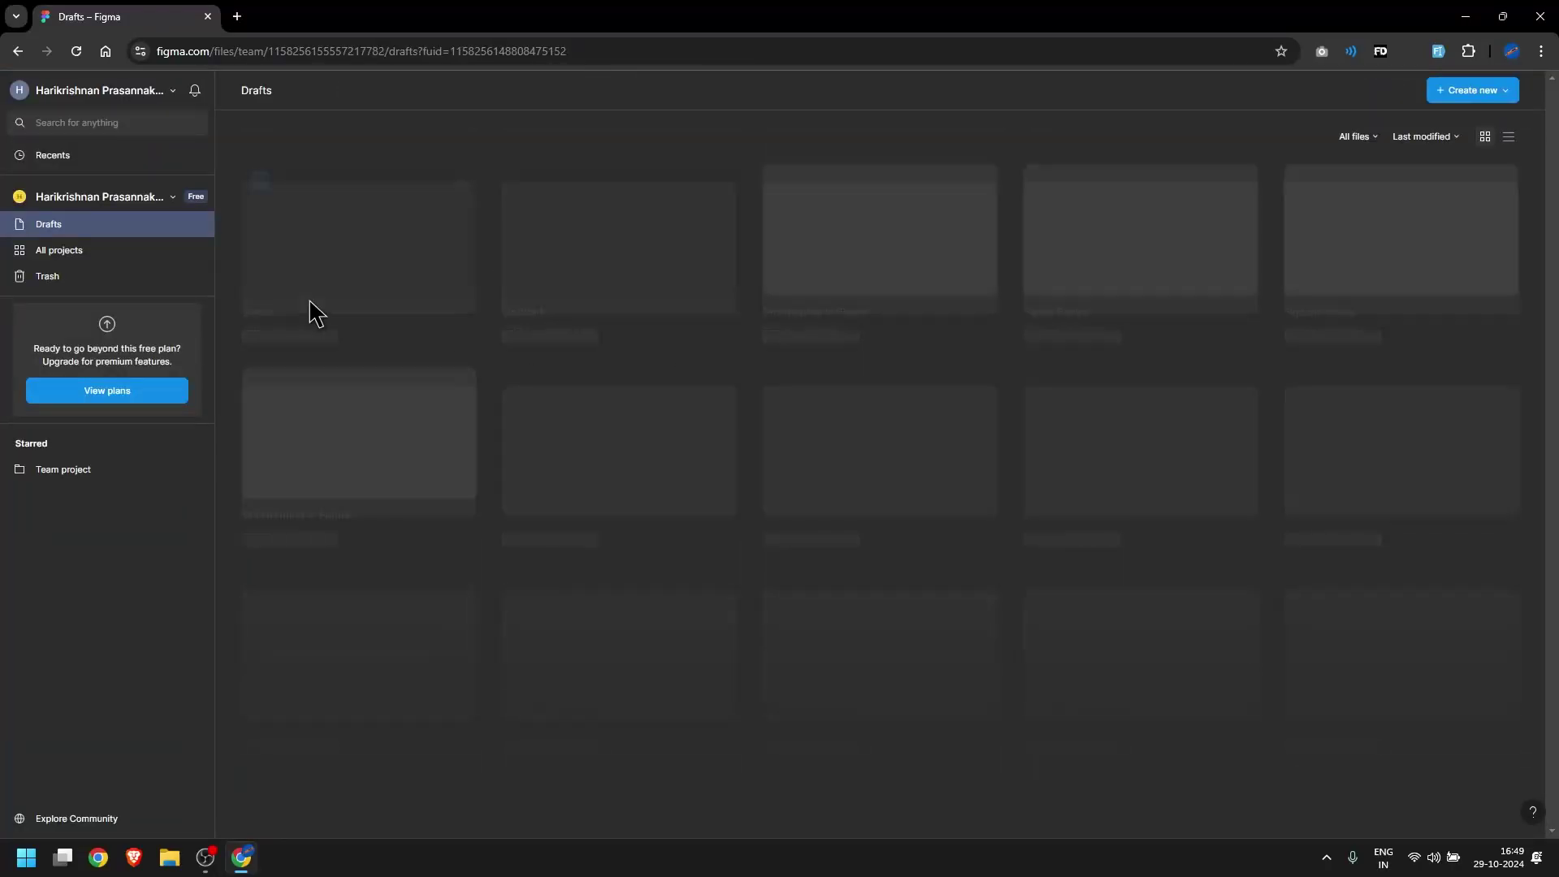
double_click(637, 267)
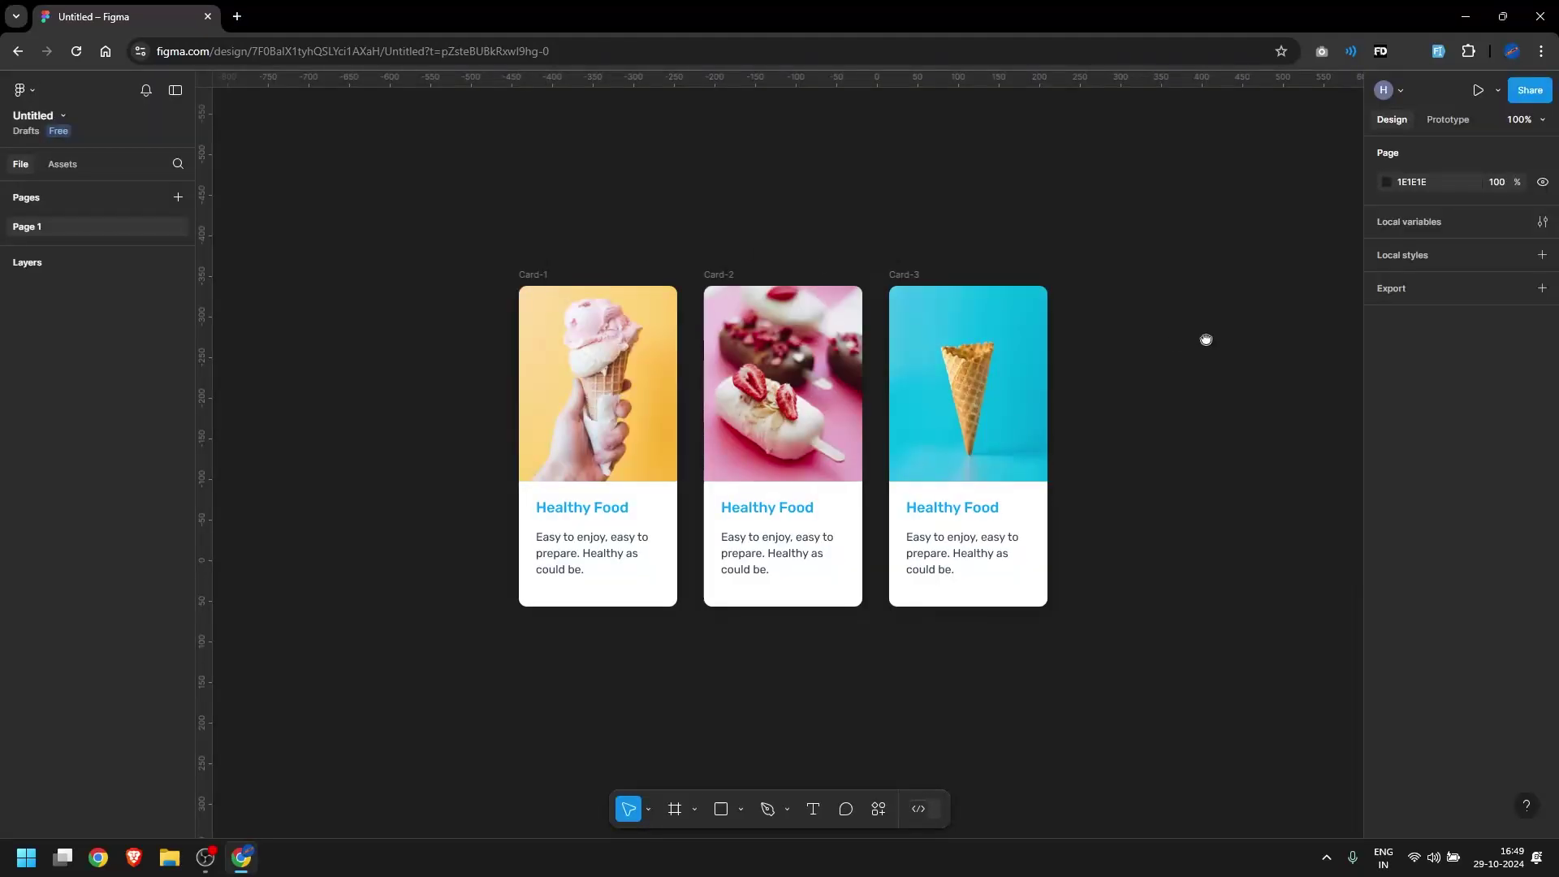
Try moving Card-3's "Healthy Food" title within the card, and undo the move
left_click_drag(1205, 339, 945, 277)
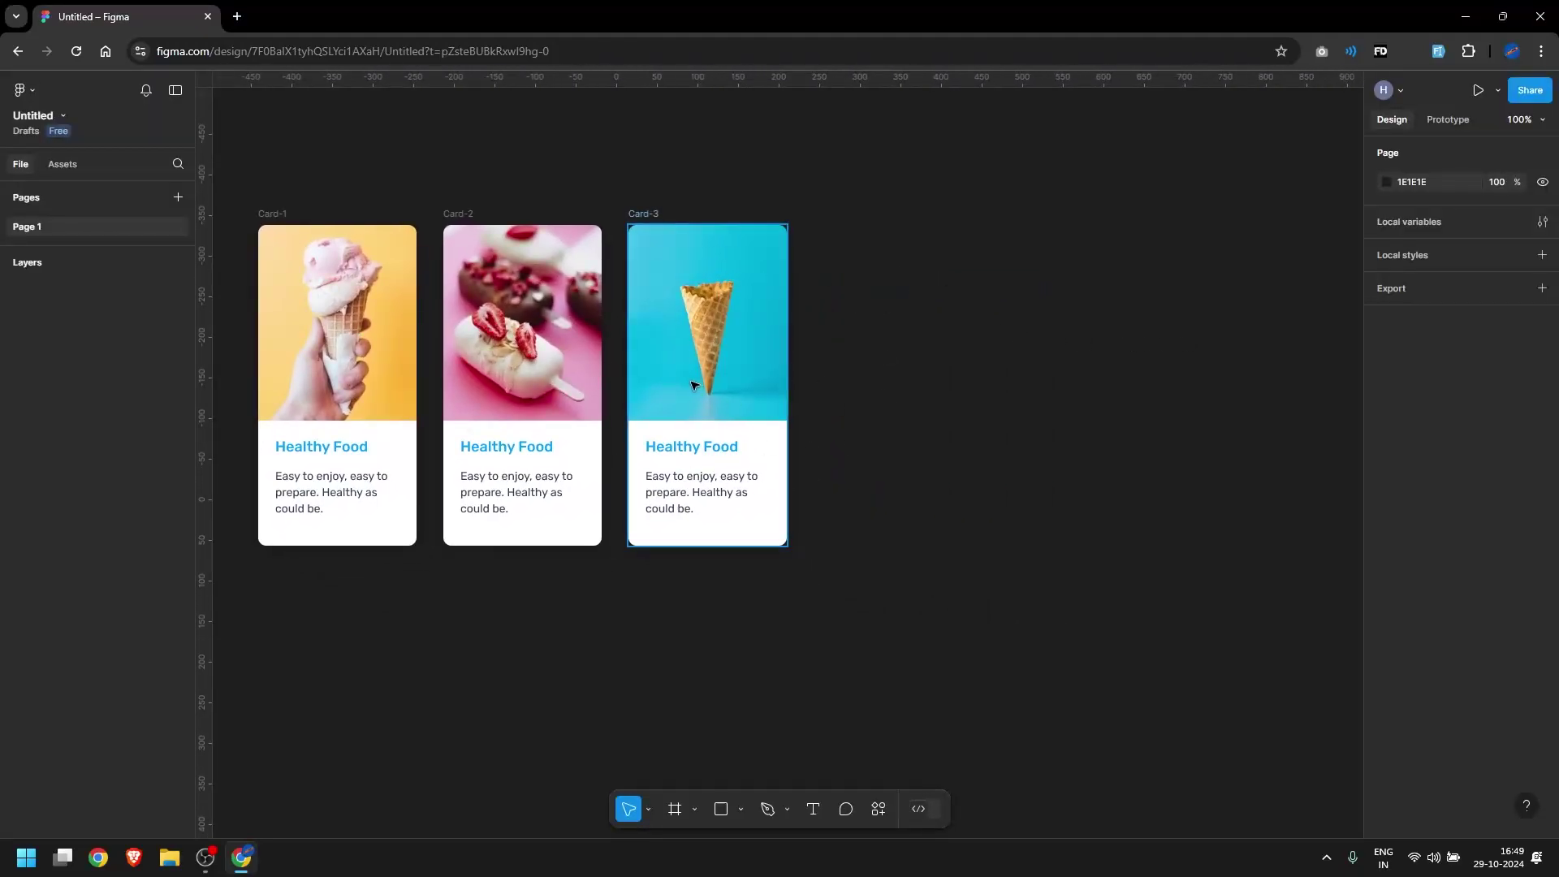
left_click(716, 451)
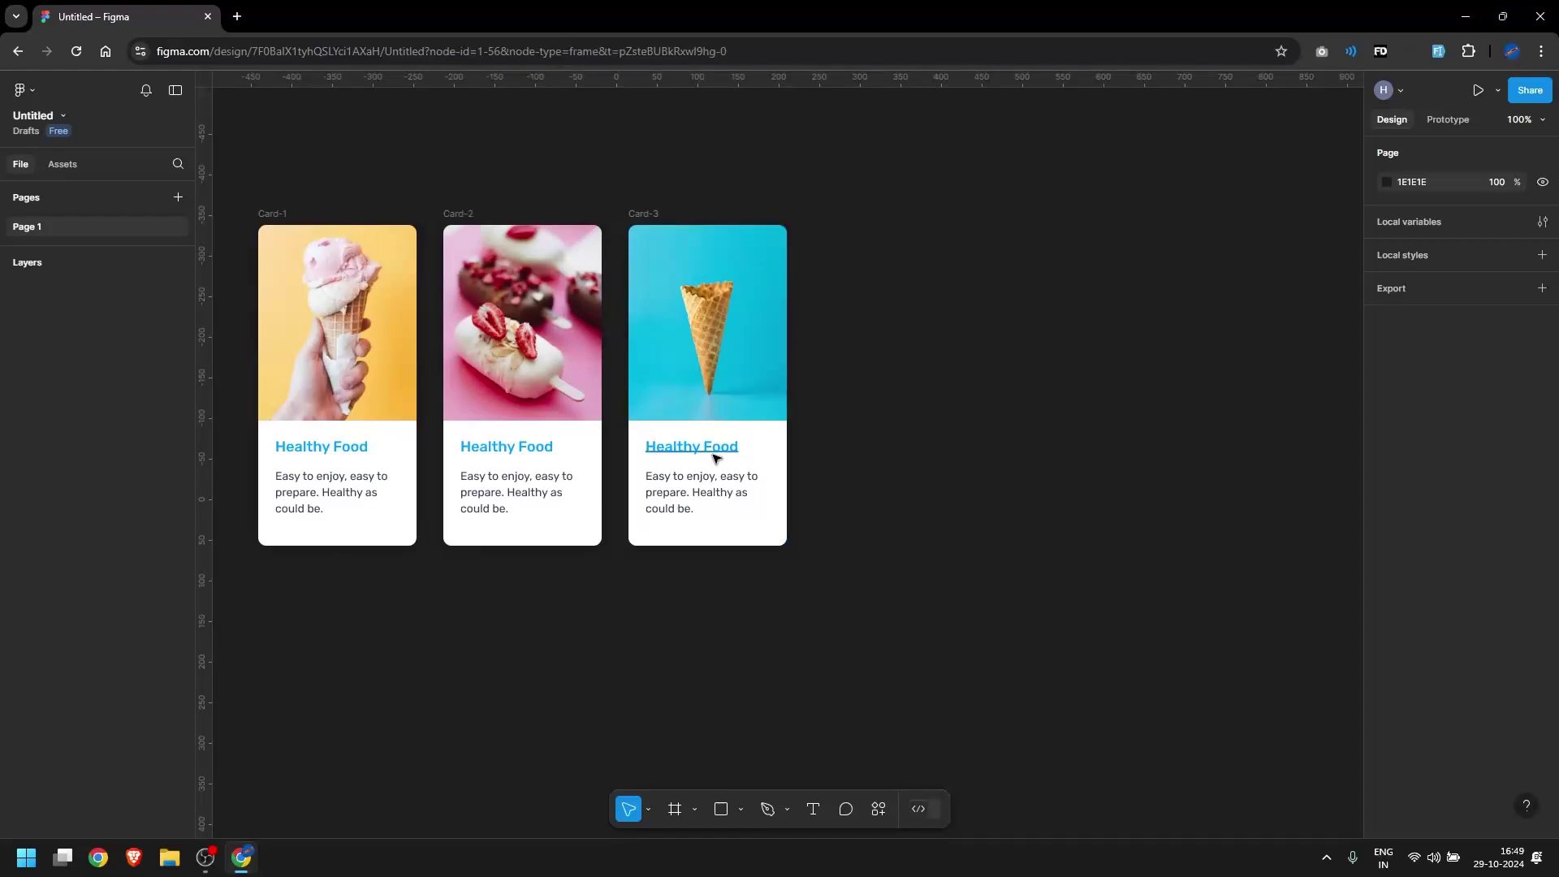
left_click_drag(716, 451, 733, 467)
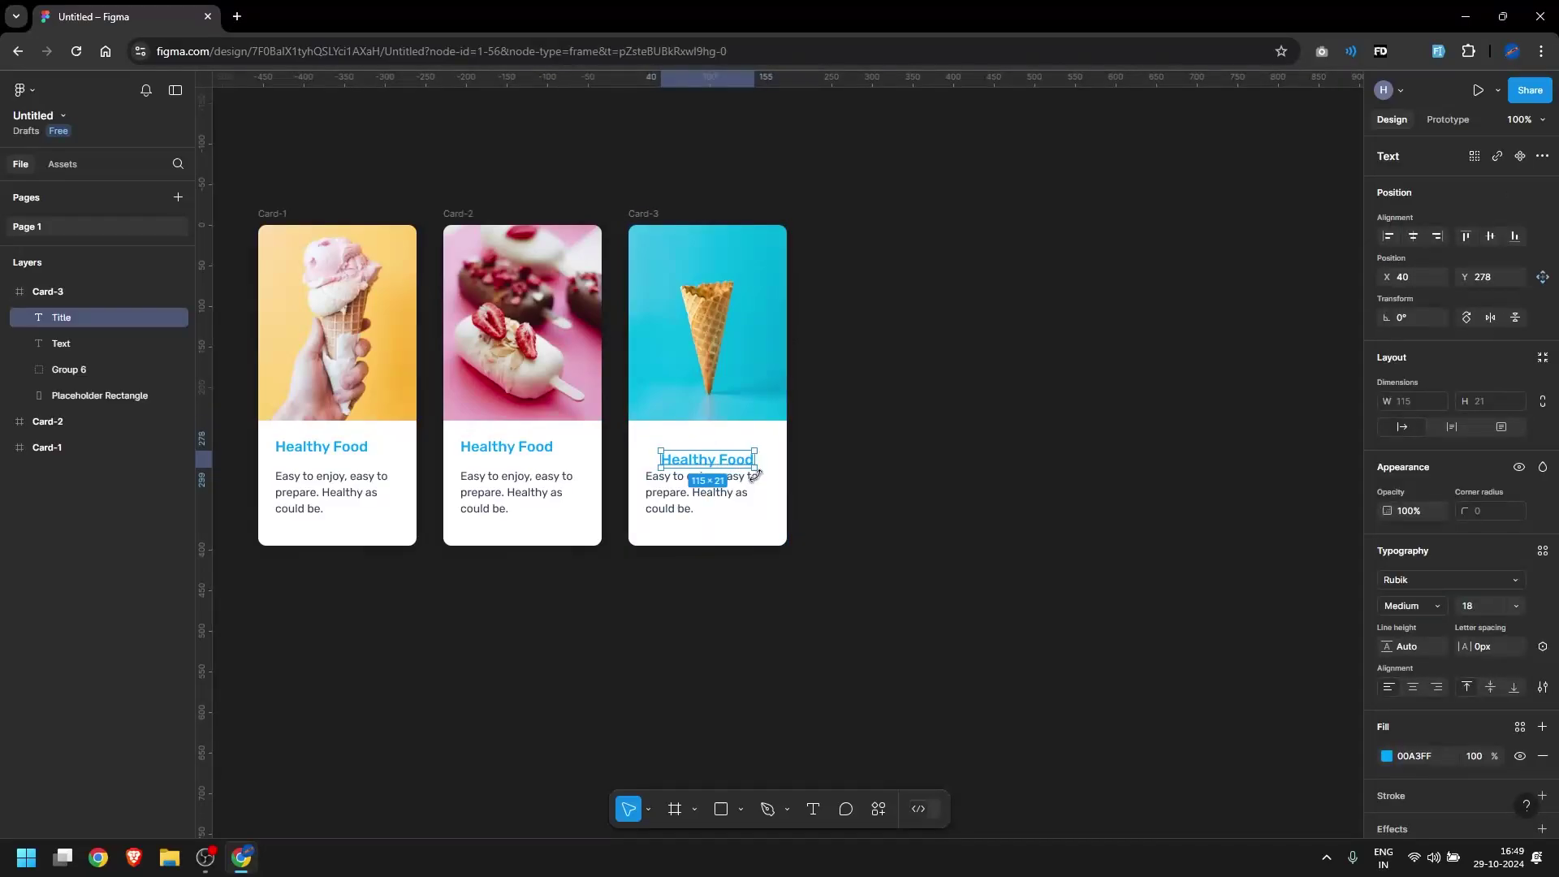
key("ctrl+z")
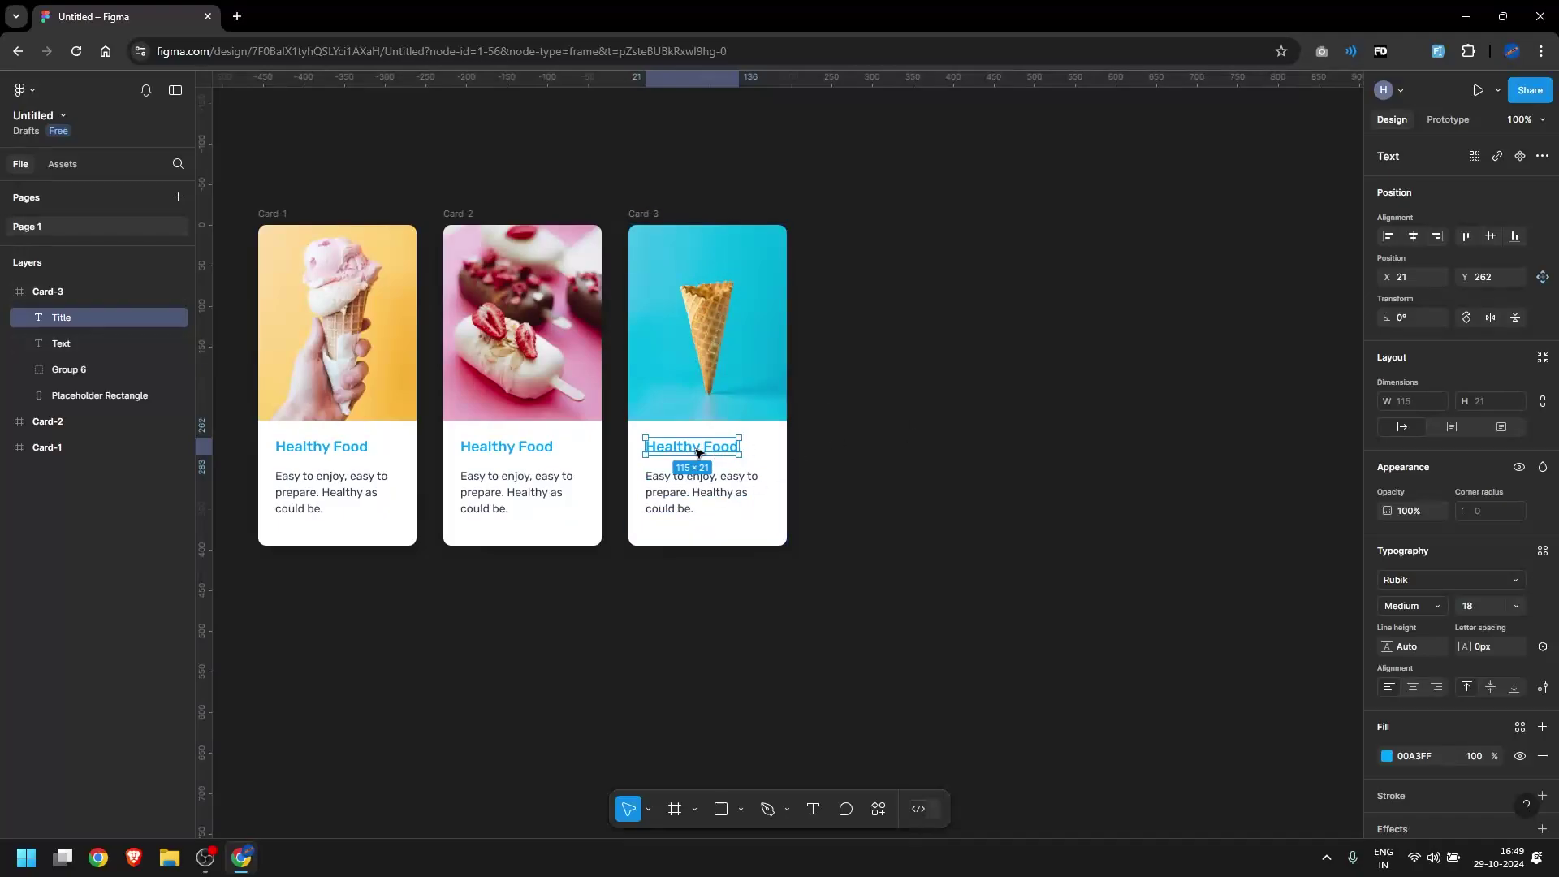
Select Card-3's description text, switch the file to Dev Mode, and go back to Design Mode from the upgrade dialog
left_click(698, 495)
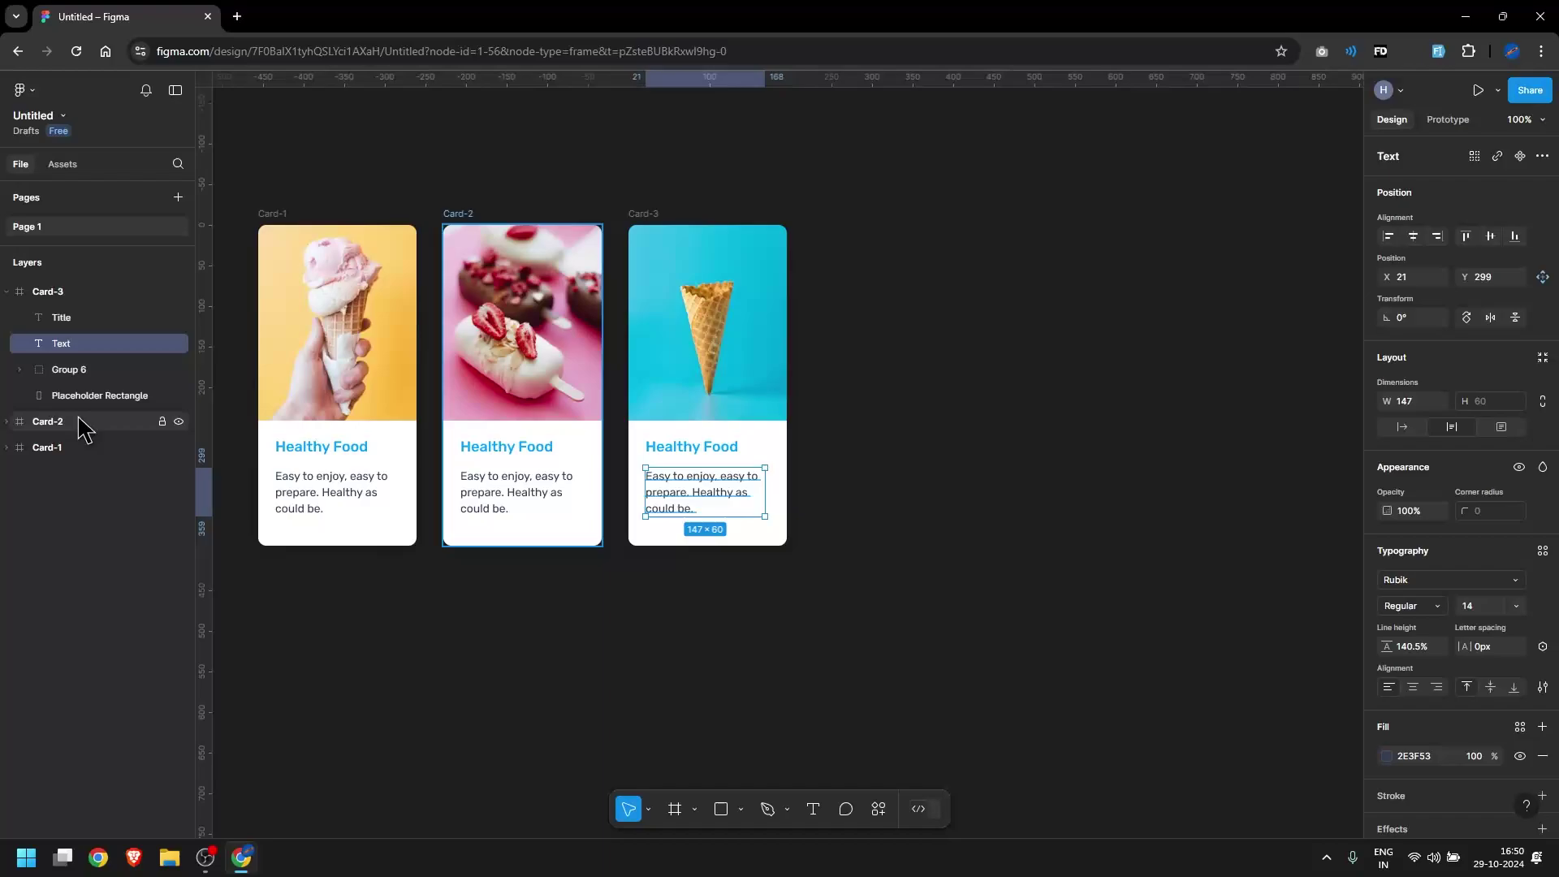
scroll(1199, 504, "left", 3)
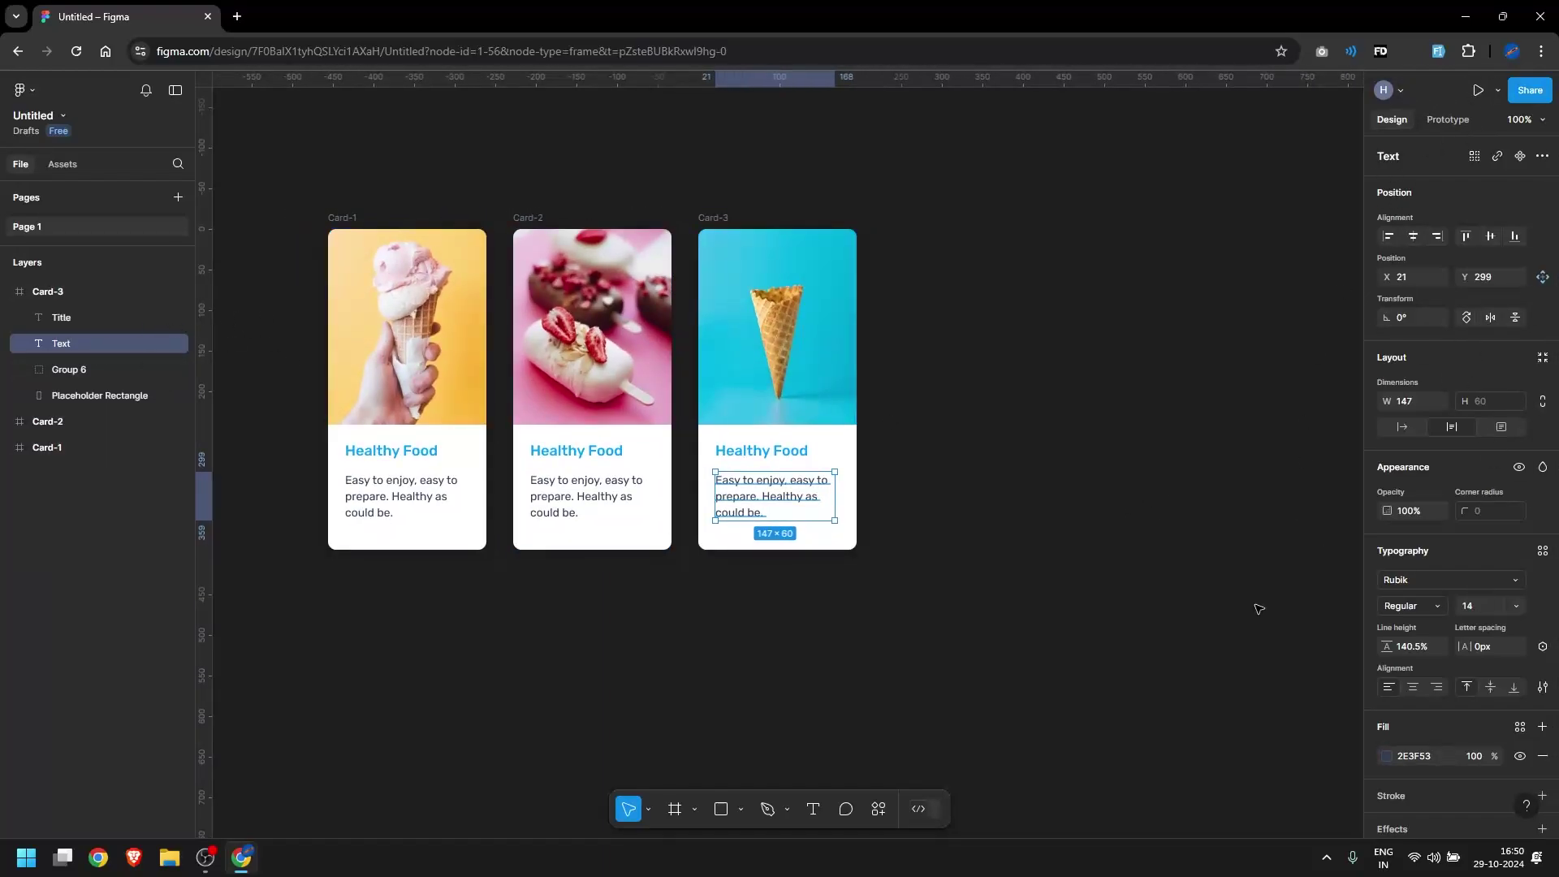
left_click(926, 812)
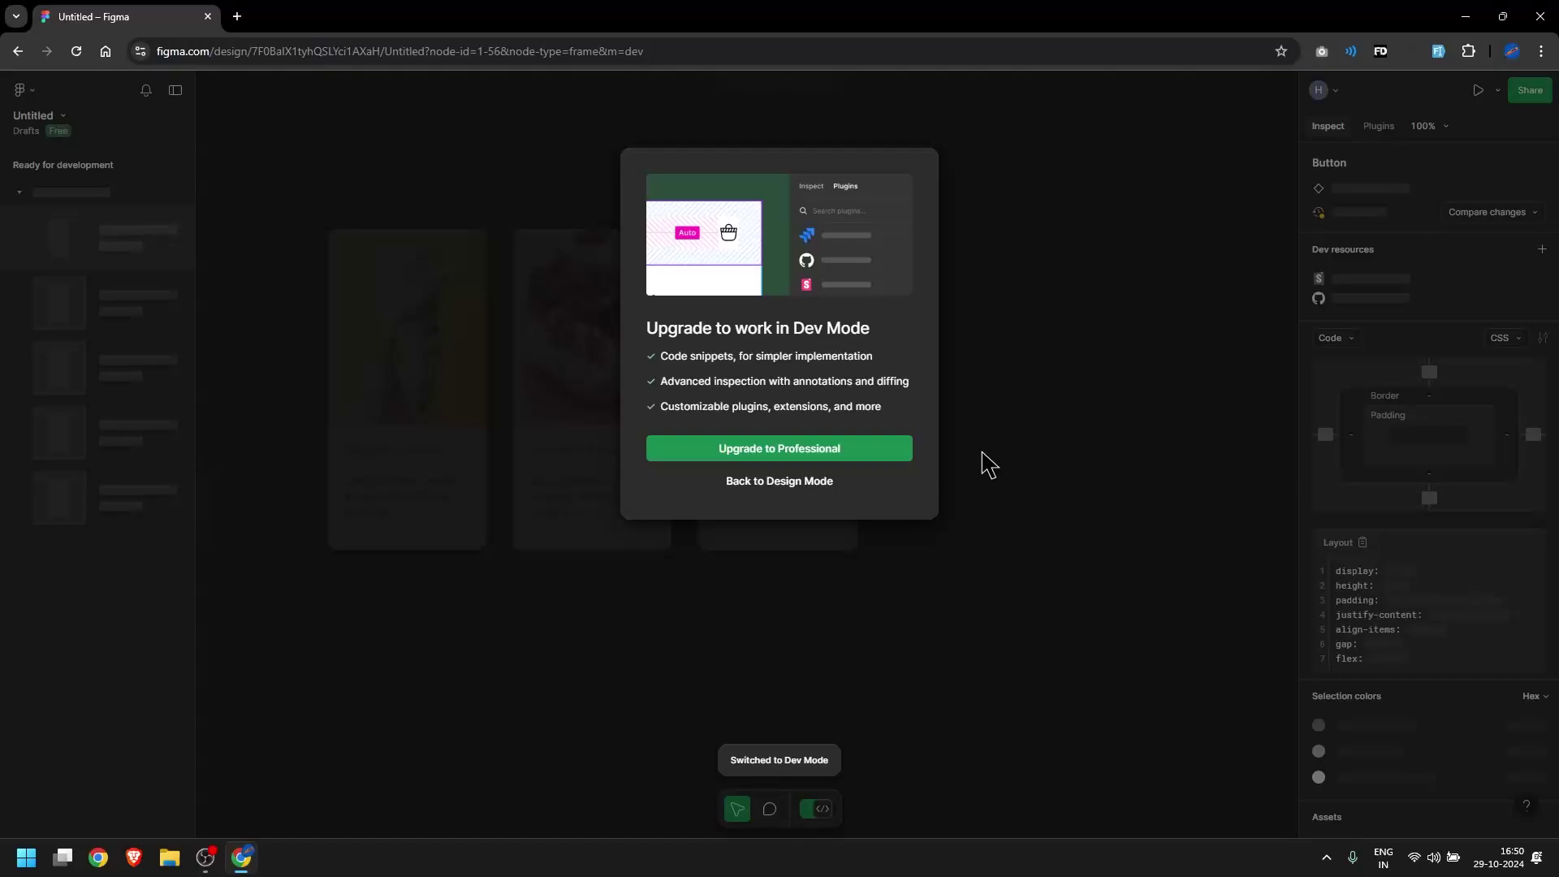
left_click(771, 482)
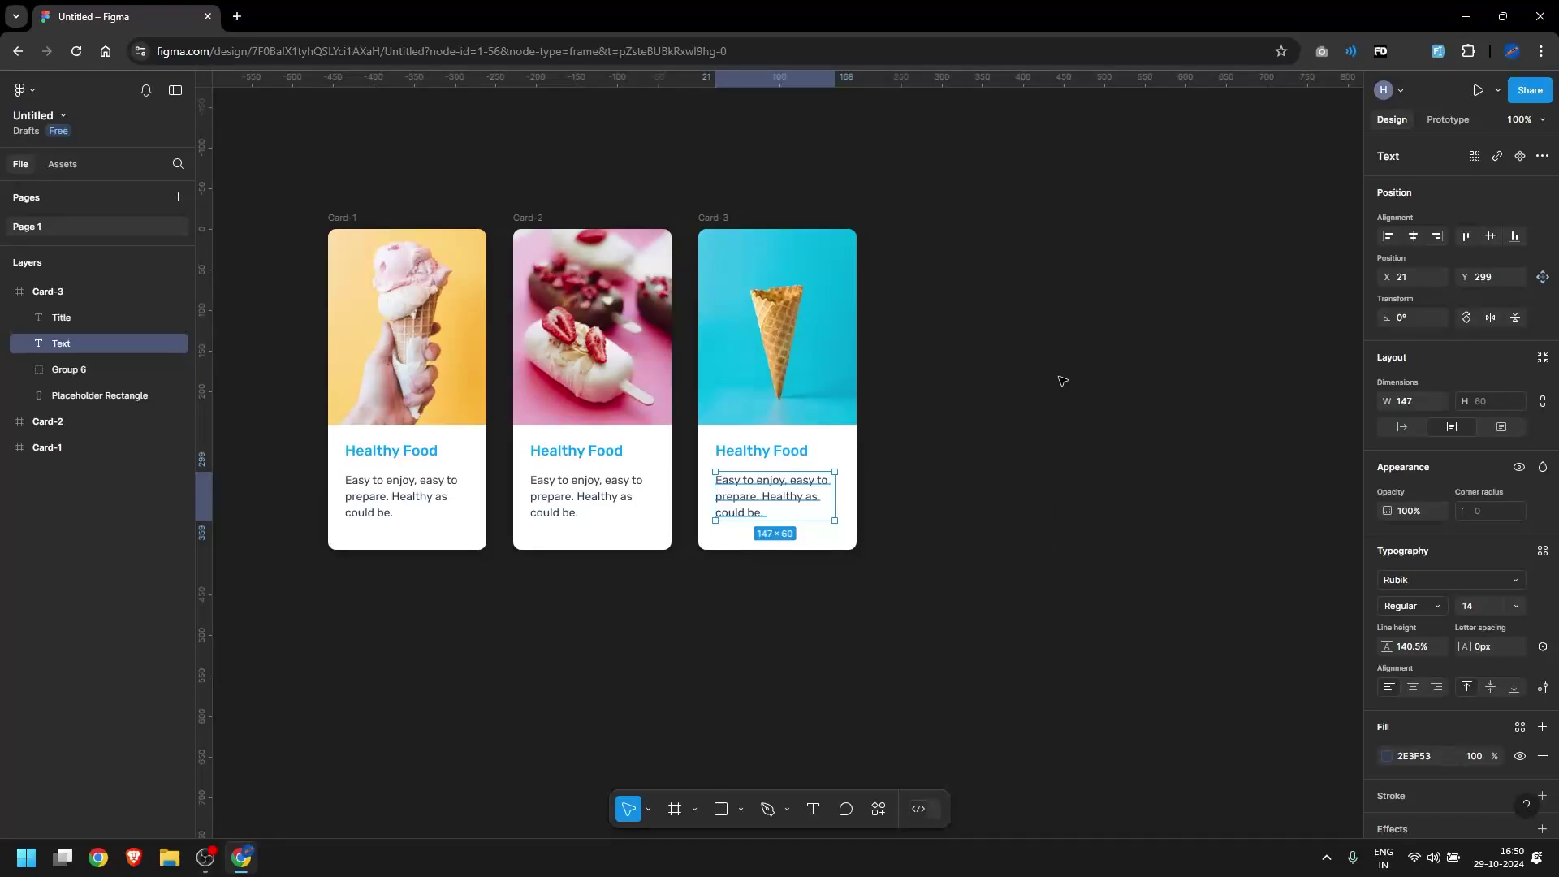
scroll(790, 369, "right", 5)
scroll(649, 285, "up", 1)
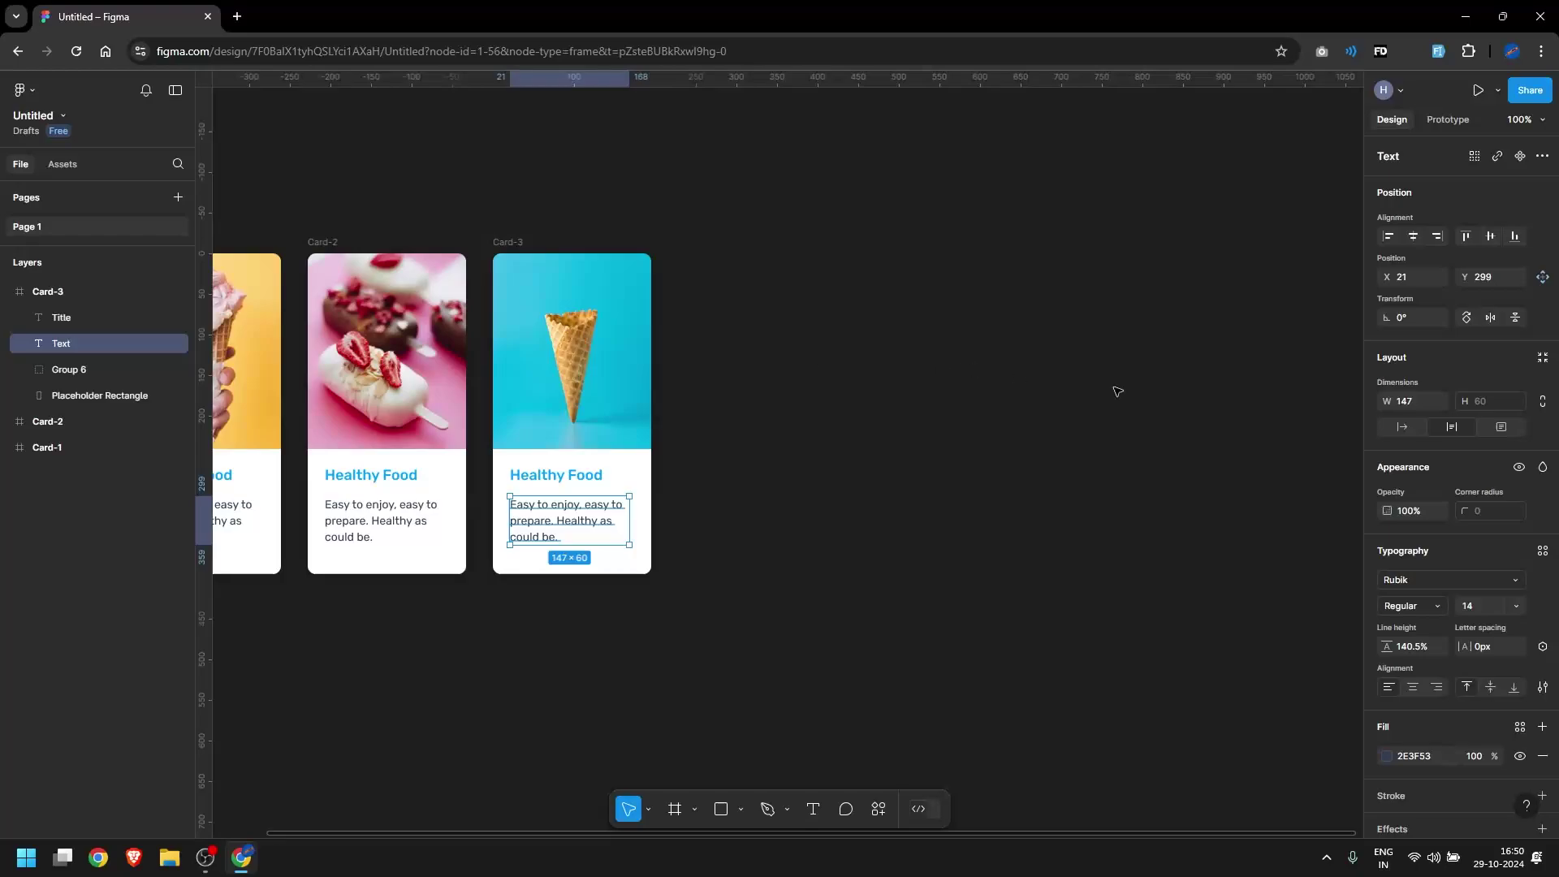
left_click(938, 357)
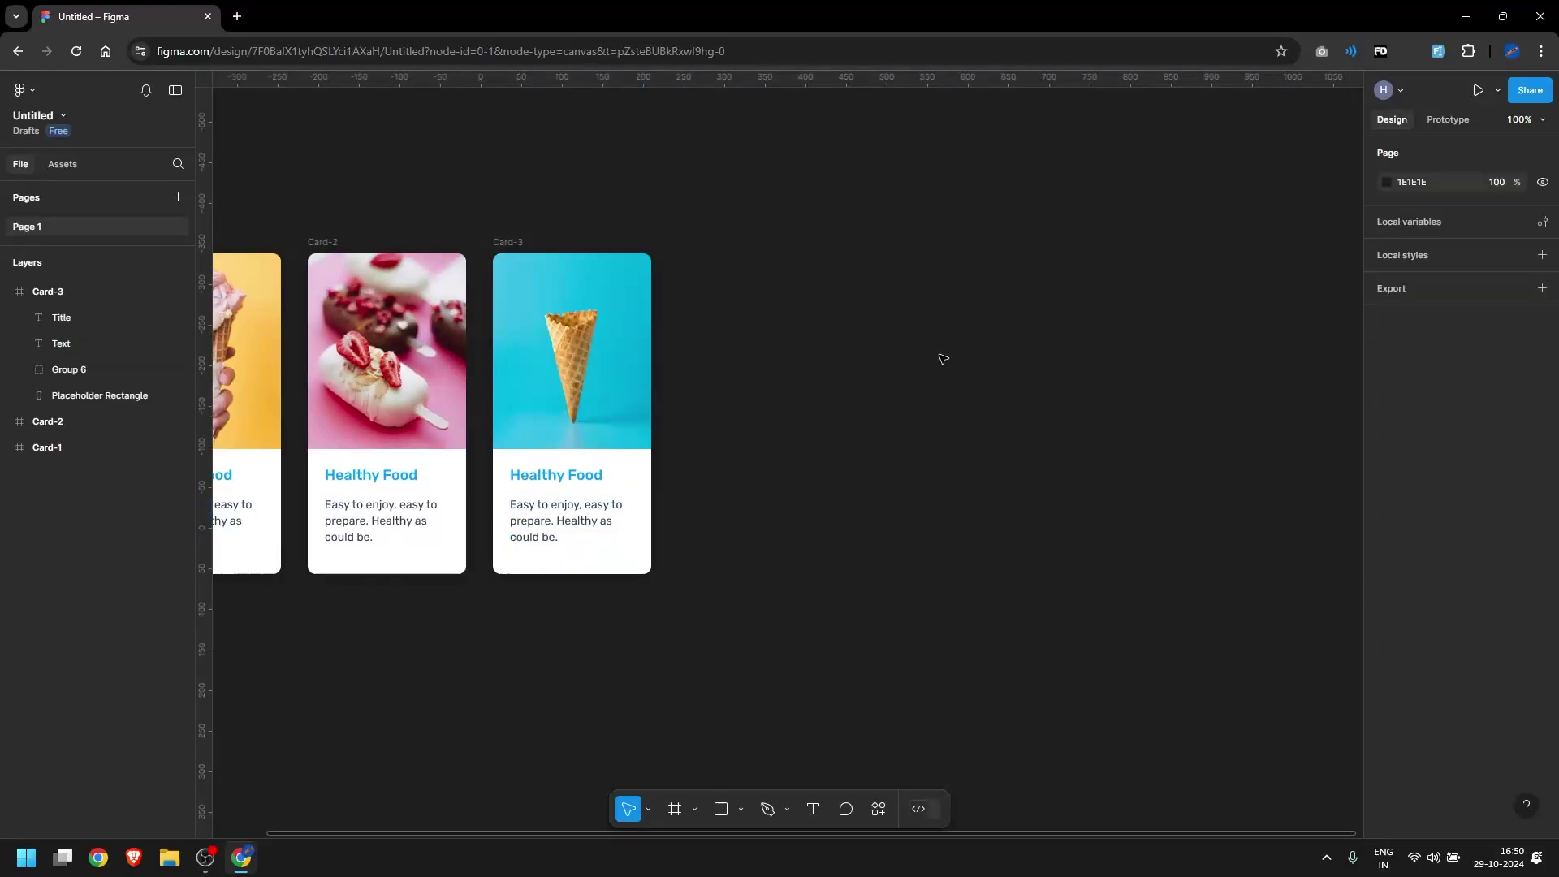
scroll(885, 378, "right", 5)
scroll(869, 446, "left", 1)
key("r")
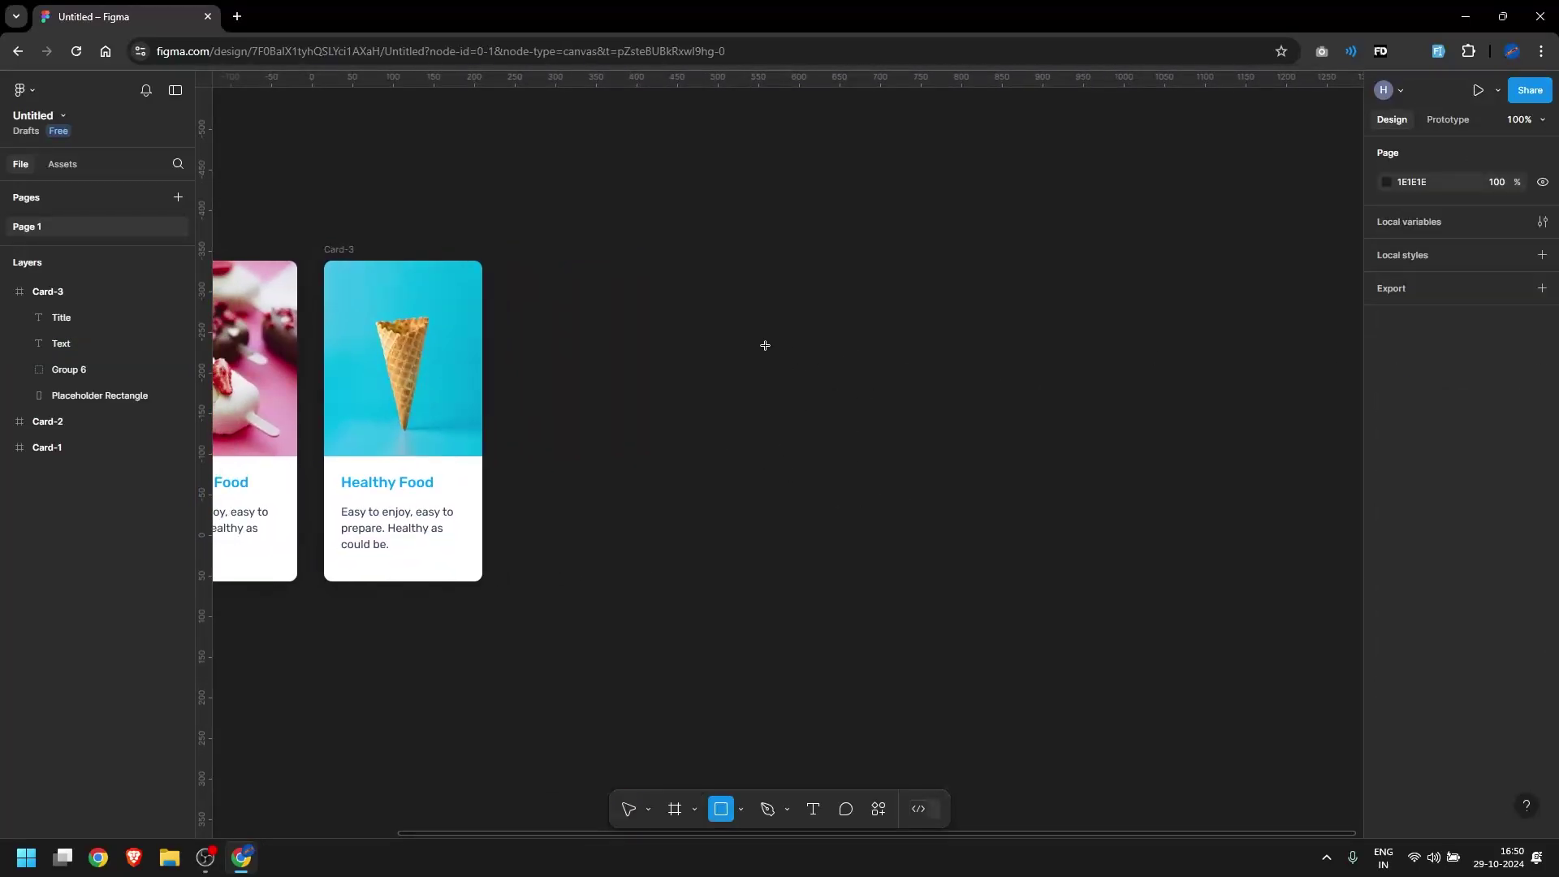
left_click(758, 341)
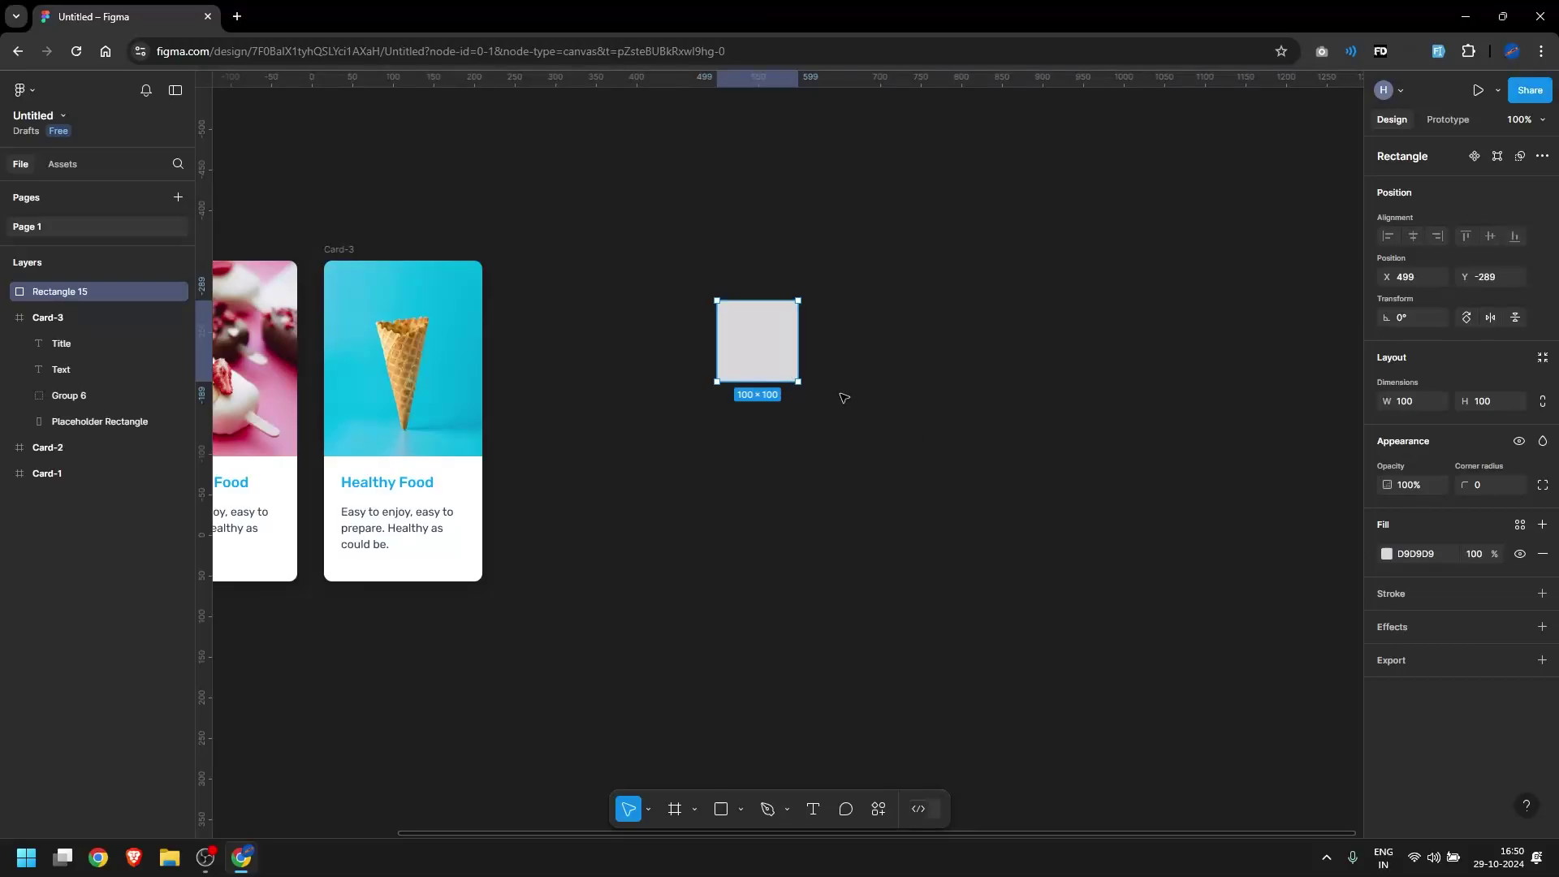
key("Delete")
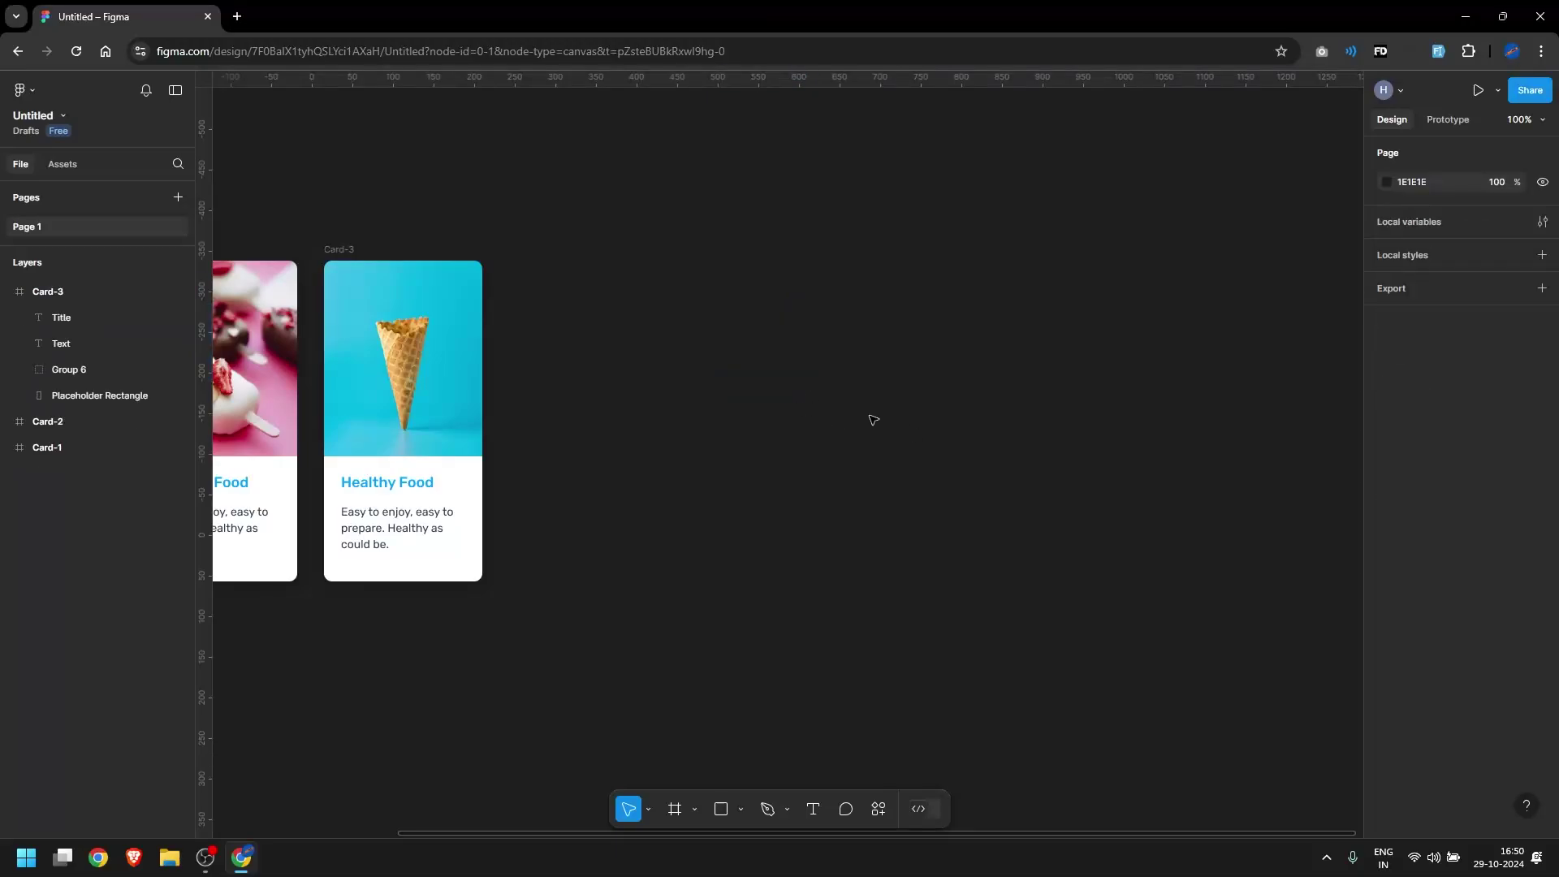
Place a rectangle on the empty canvas beyond Card-3, set its size to 200 by 400, and reposition it
key("r")
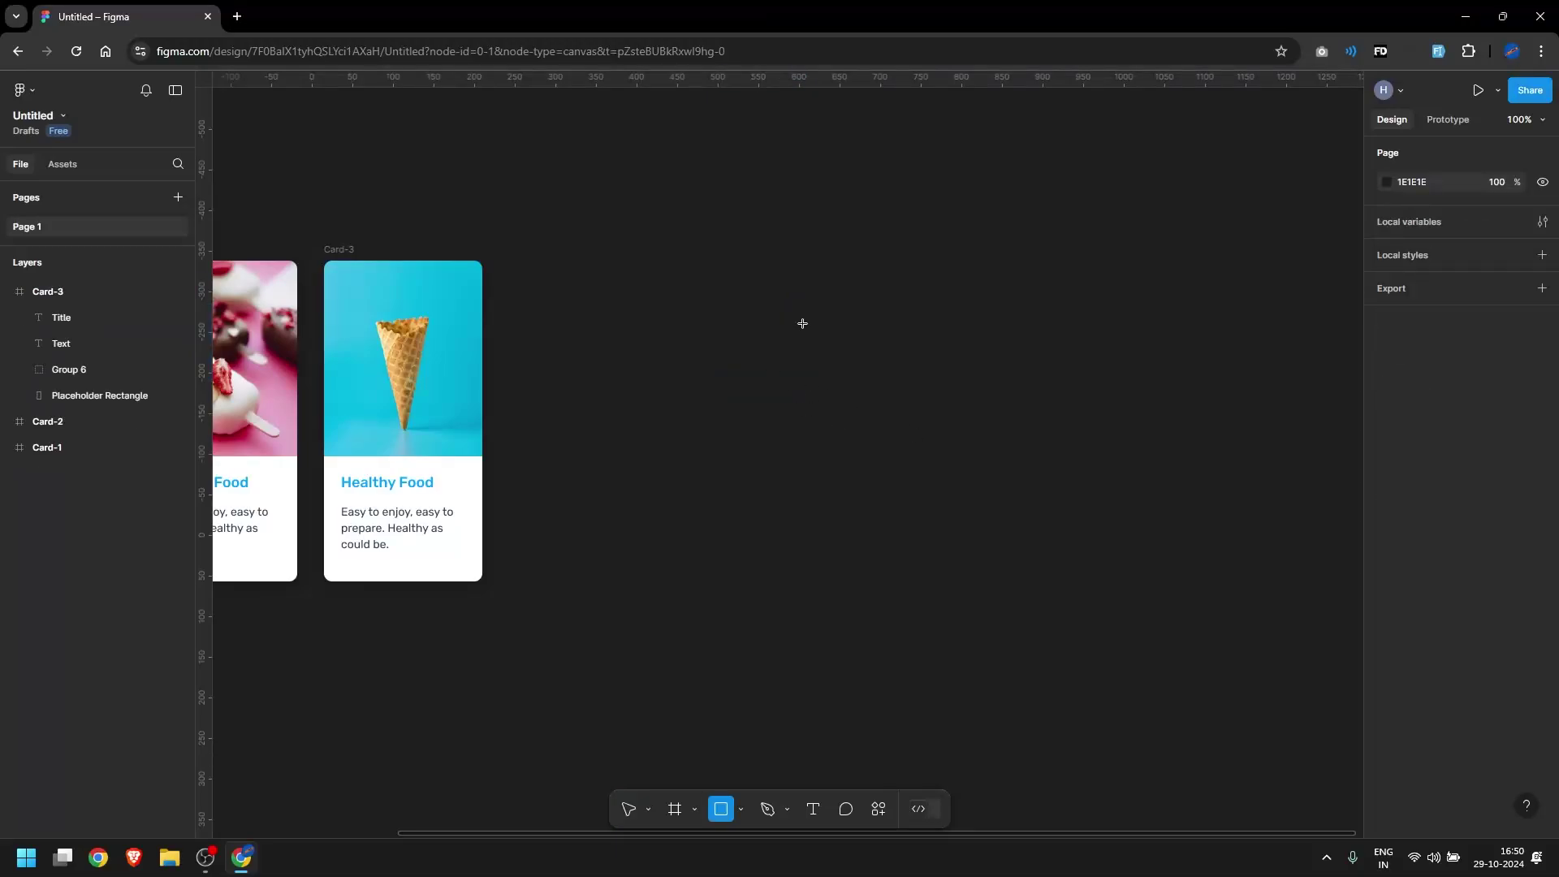
left_click(802, 323)
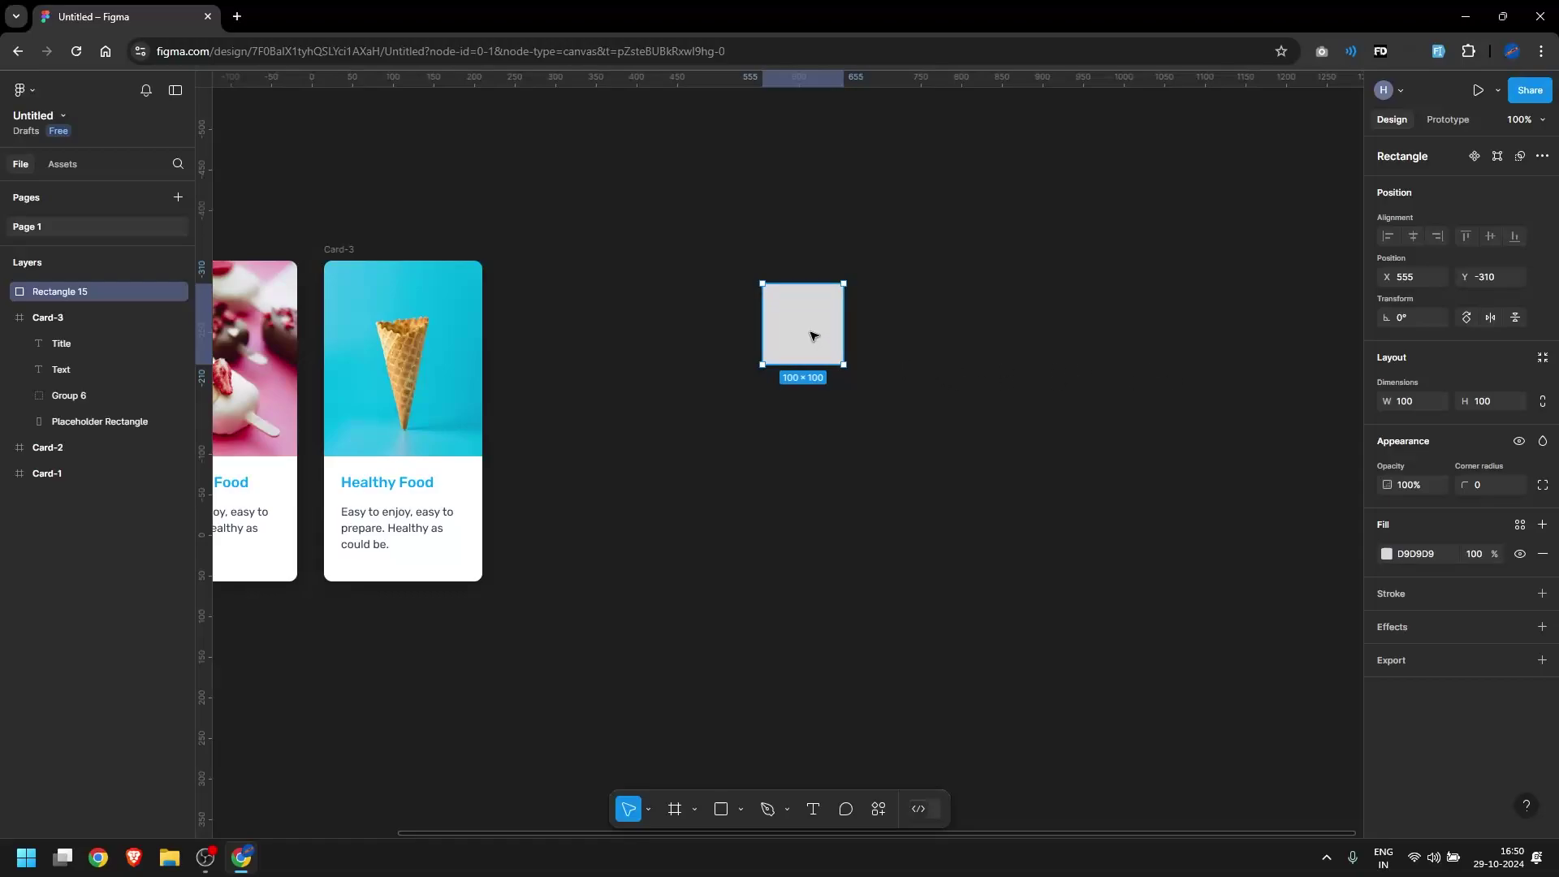
left_click_drag(813, 334, 892, 367)
left_click(1416, 409)
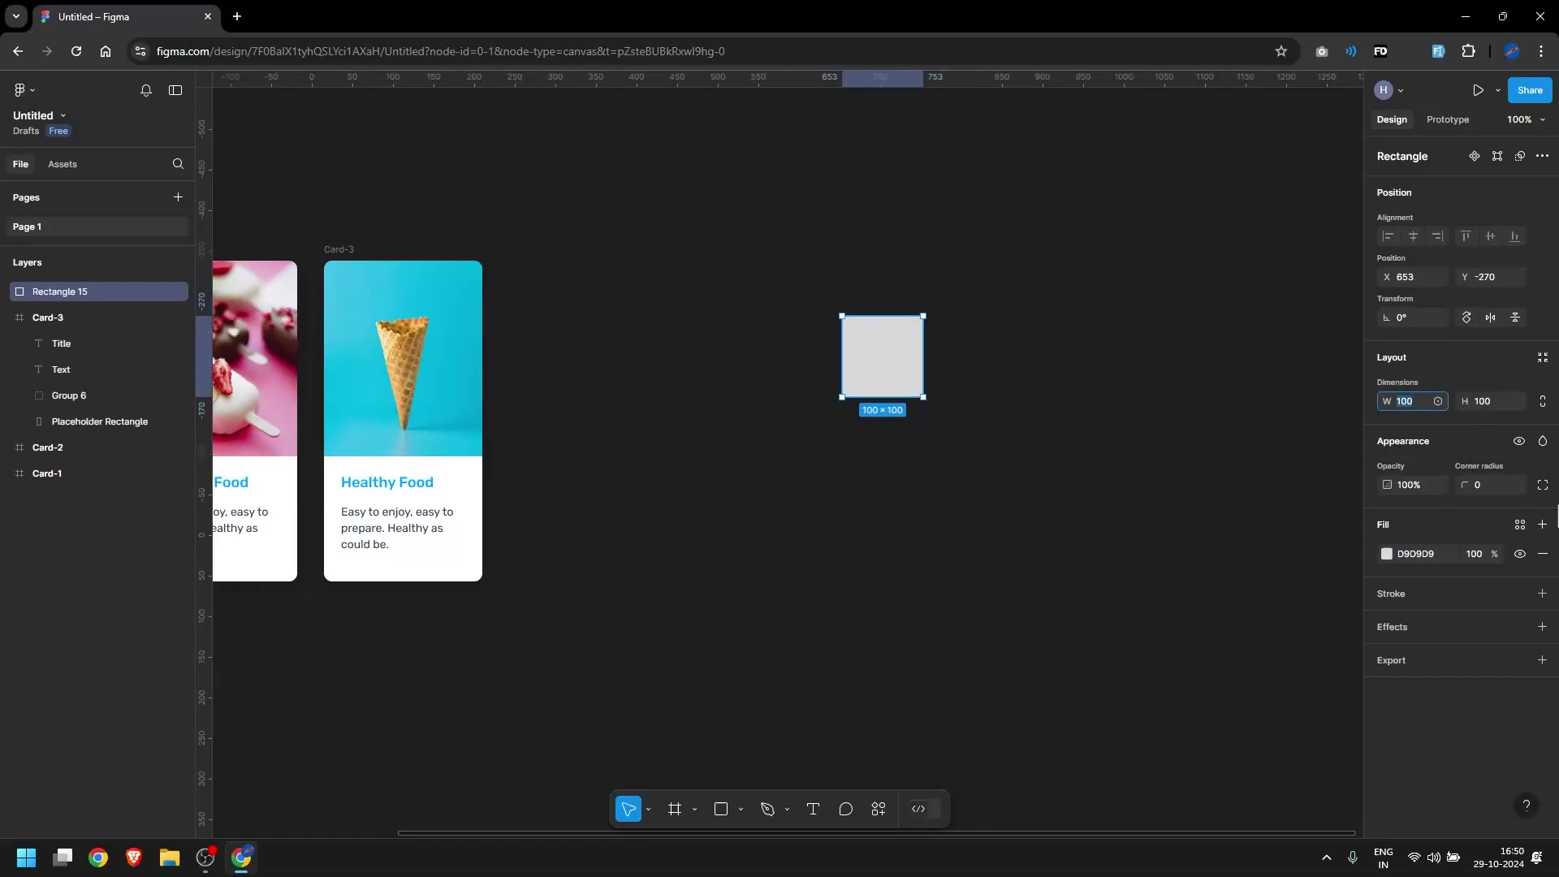
type("200")
key("Tab")
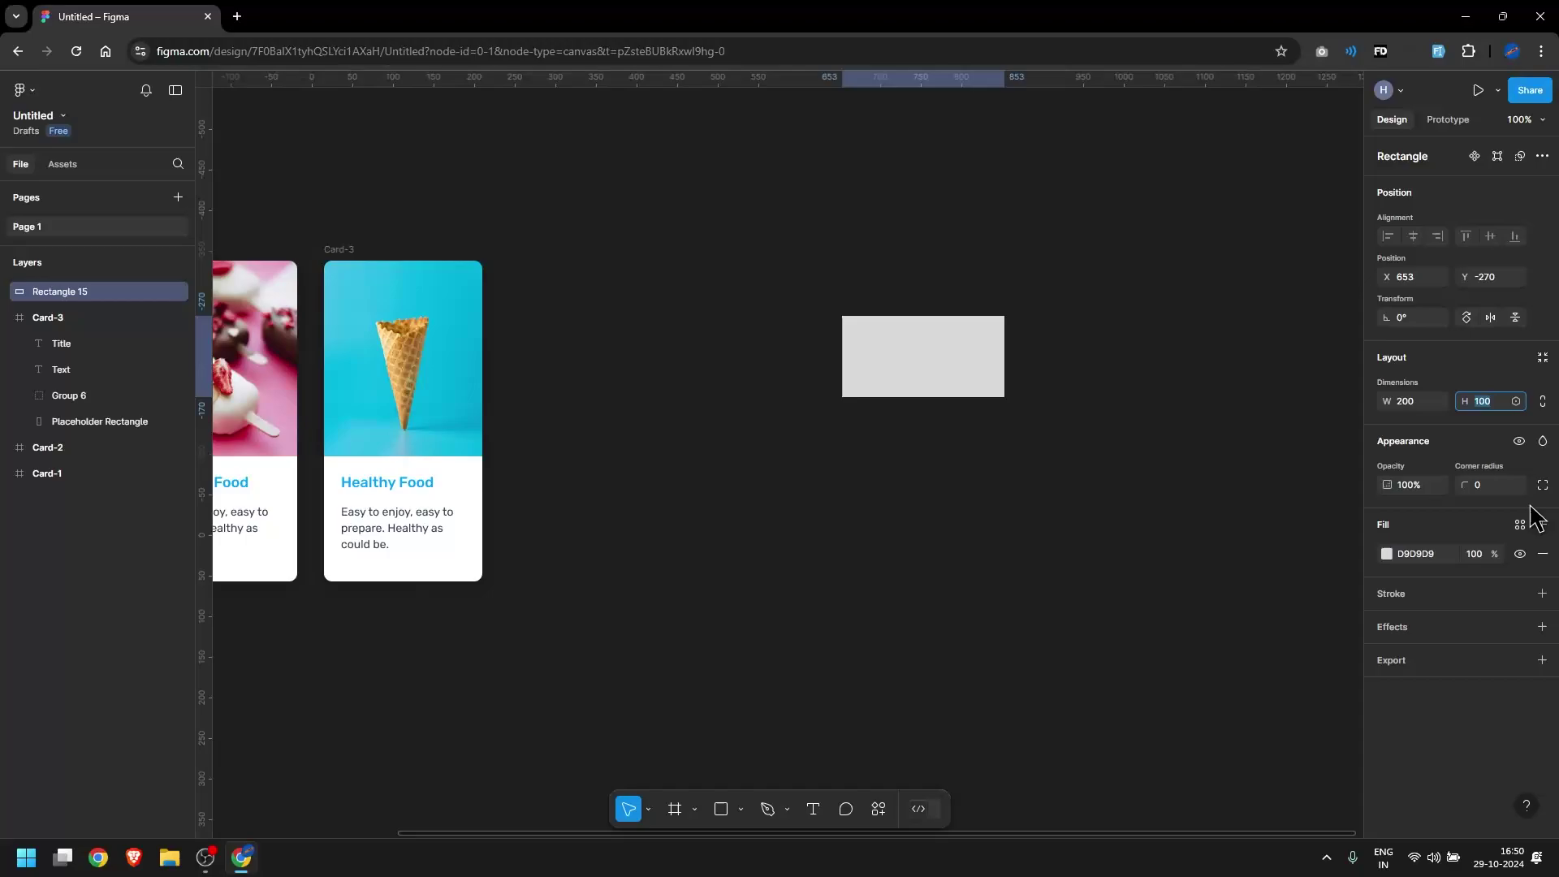
type("400")
key("Return")
left_click_drag(919, 451, 894, 401)
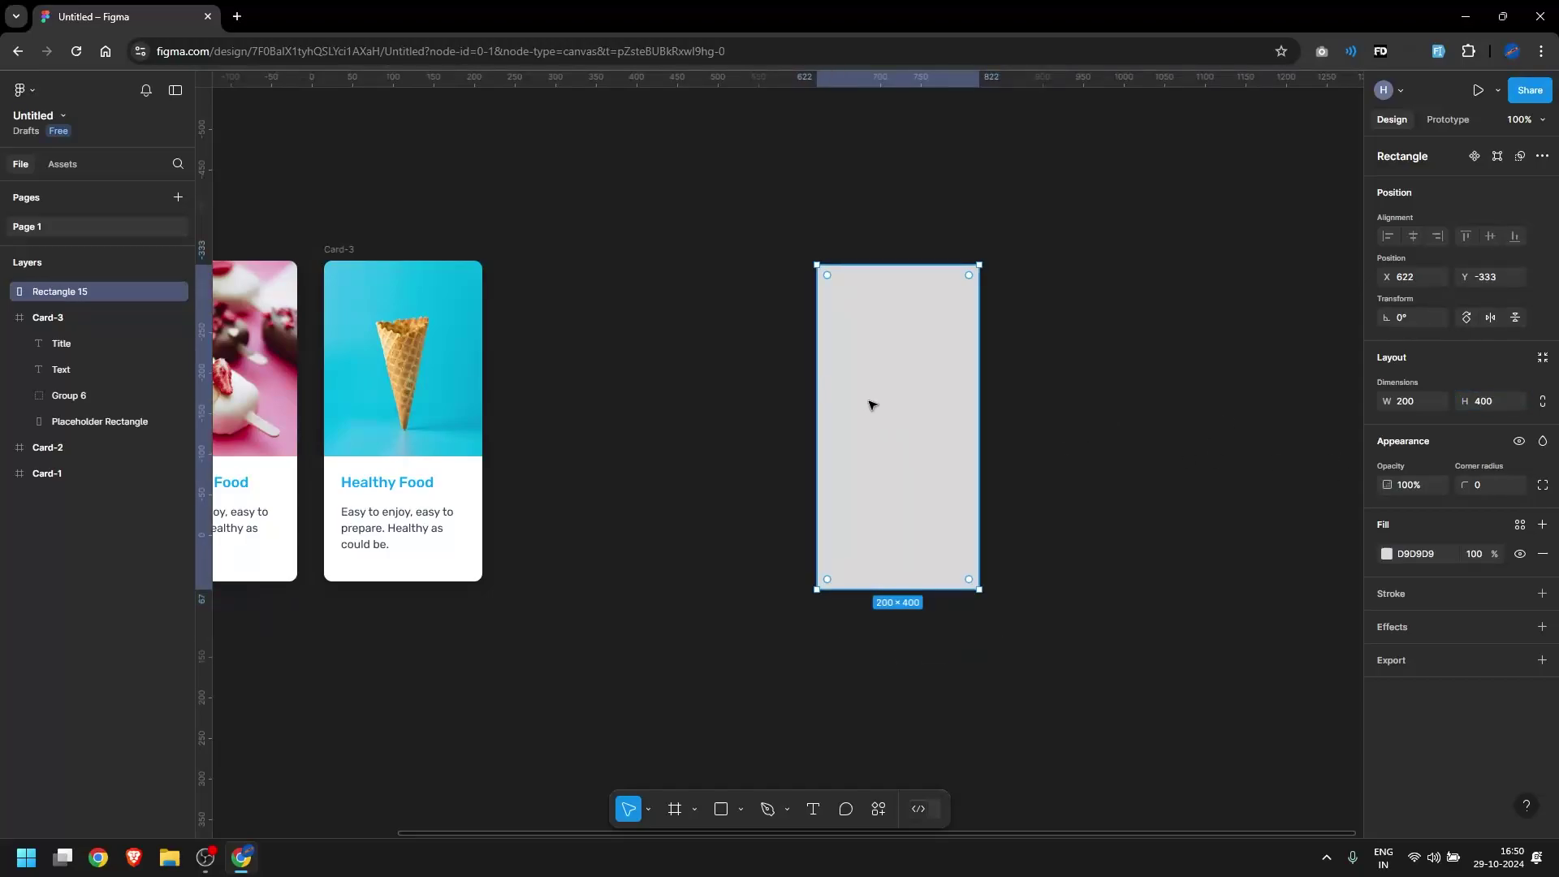
Wrap the 200 by 400 rectangle in a frame and delete the rectangle inside it
right_click(910, 363)
left_click(992, 513)
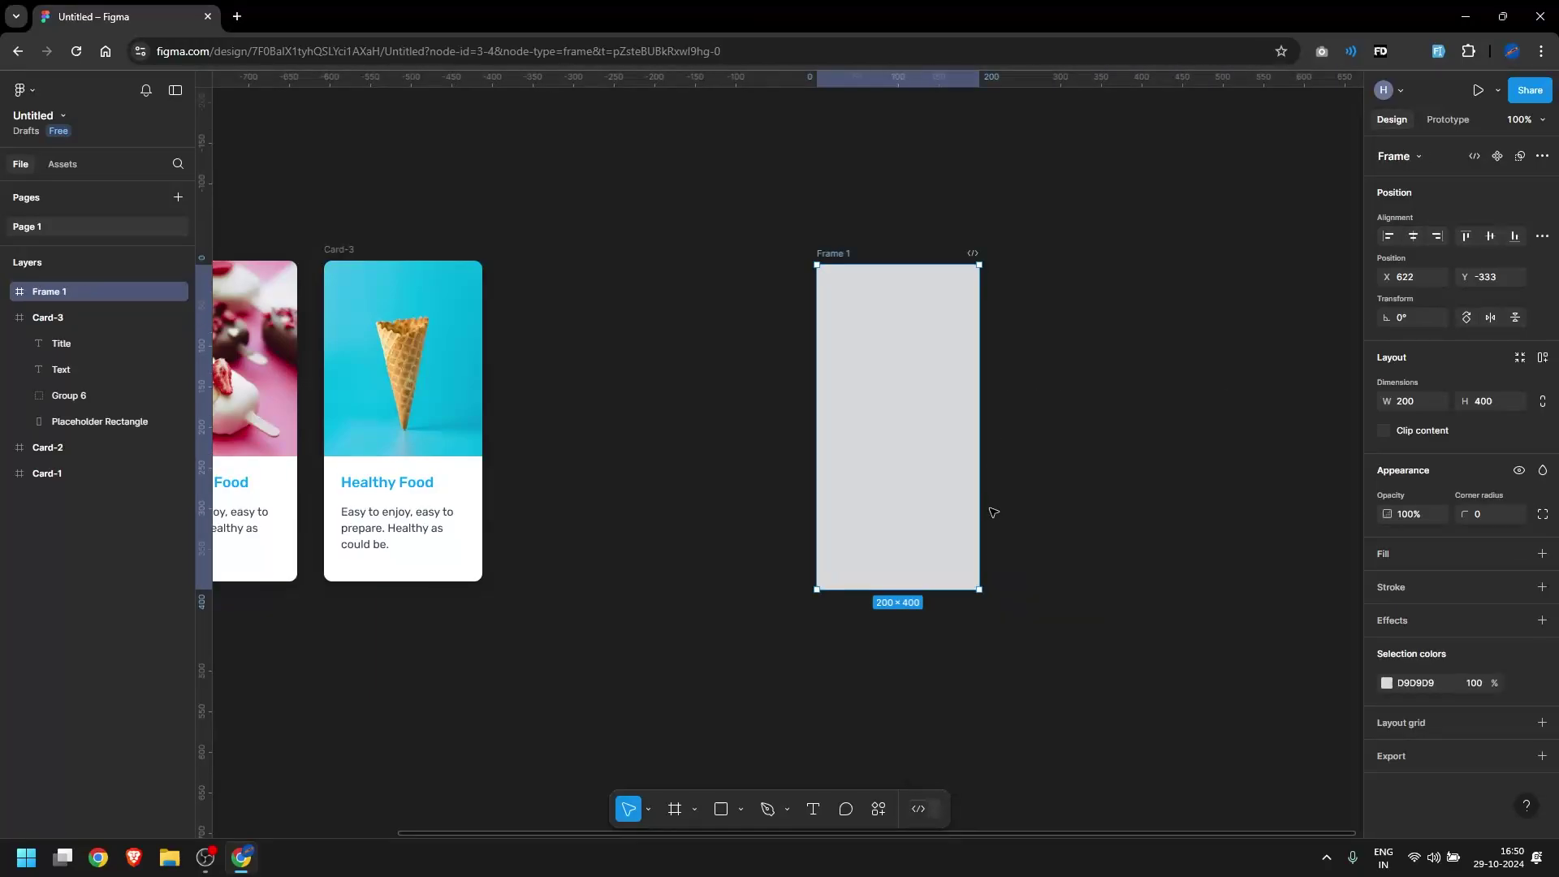
left_click(11, 291)
left_click(77, 318)
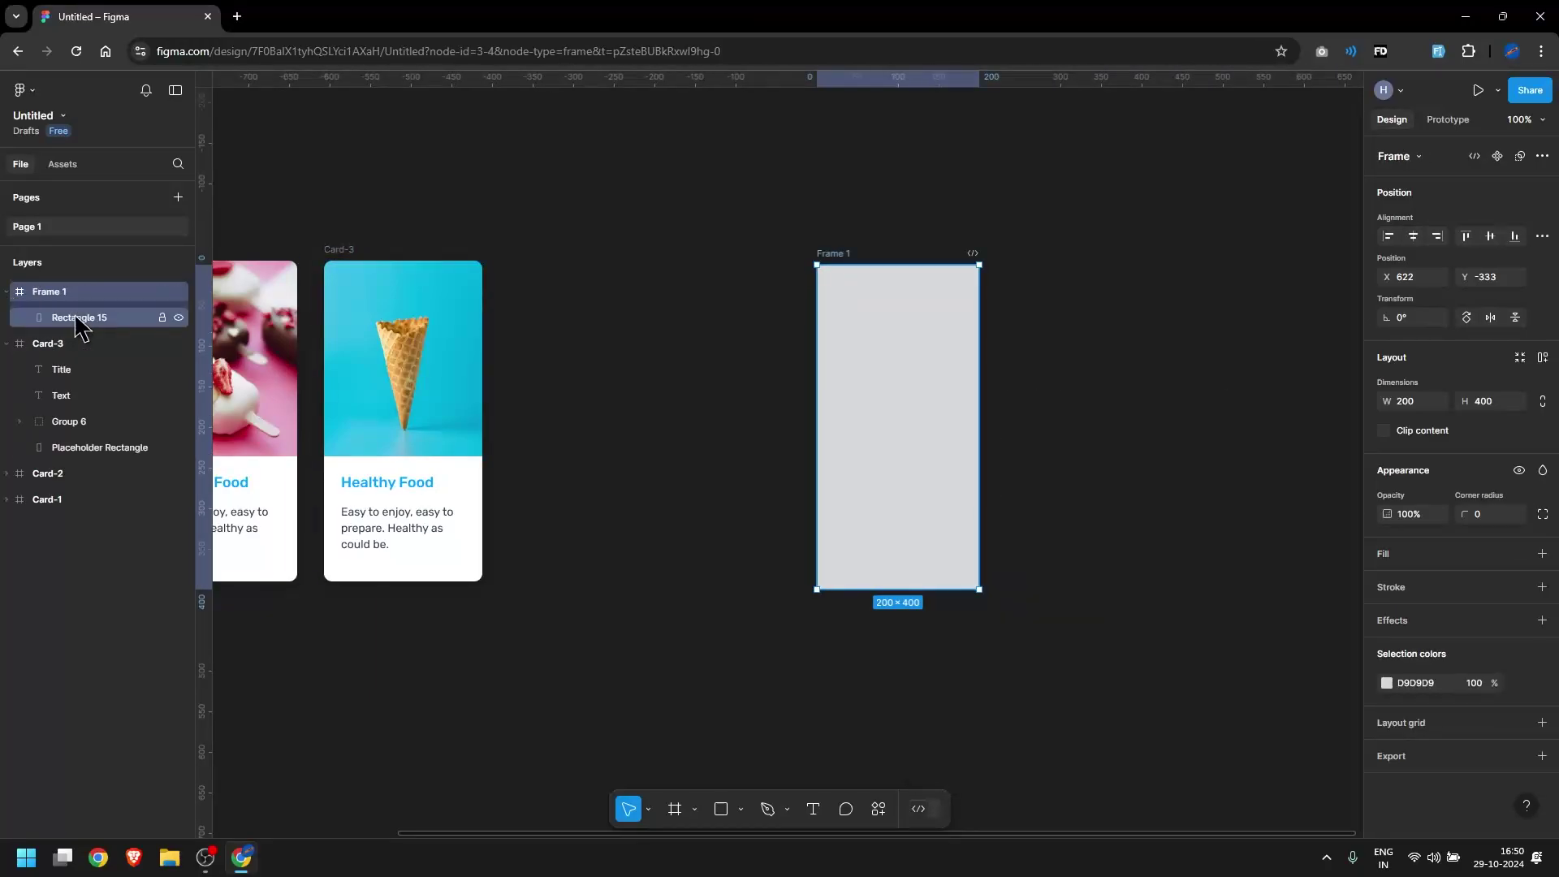
key("Delete")
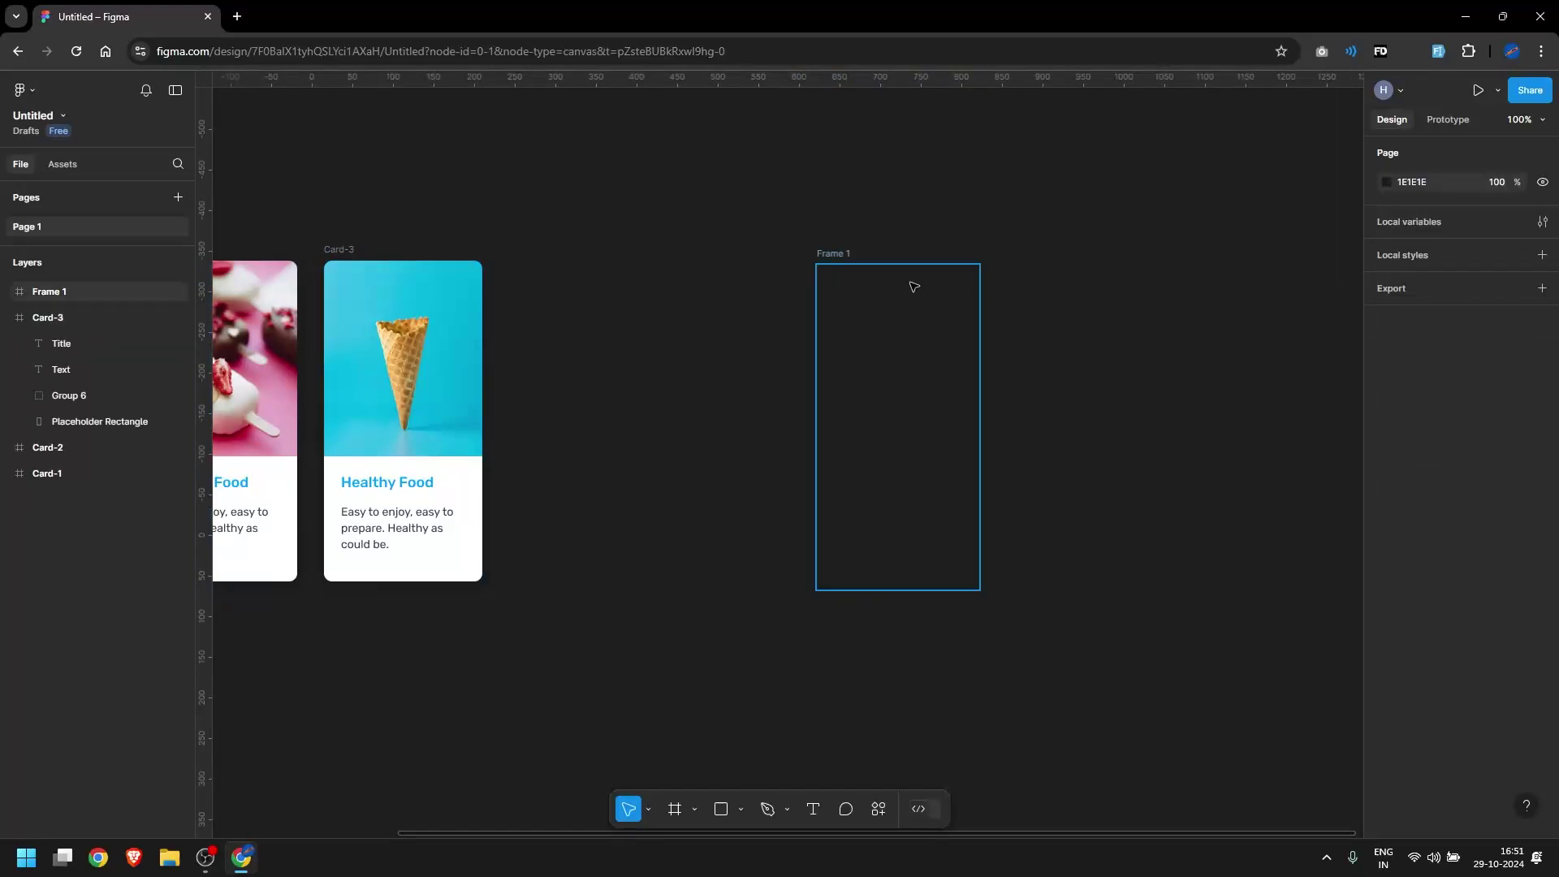
Add a white FFFFFF fill to the empty frame and move the frame slightly closer to Card-3
left_click(832, 253)
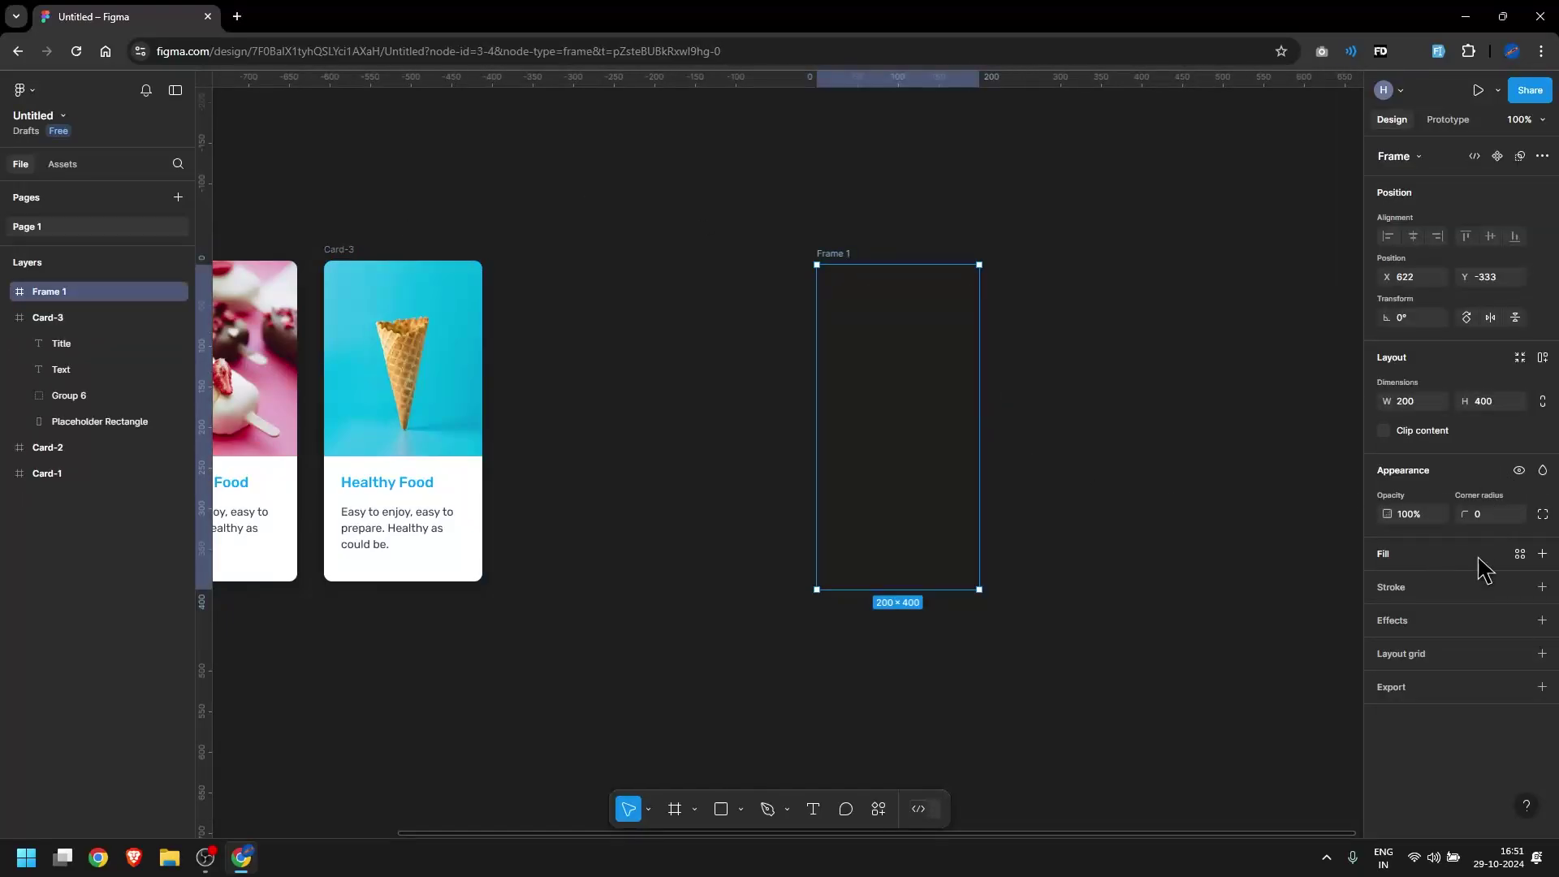
left_click(1542, 554)
left_click(1386, 582)
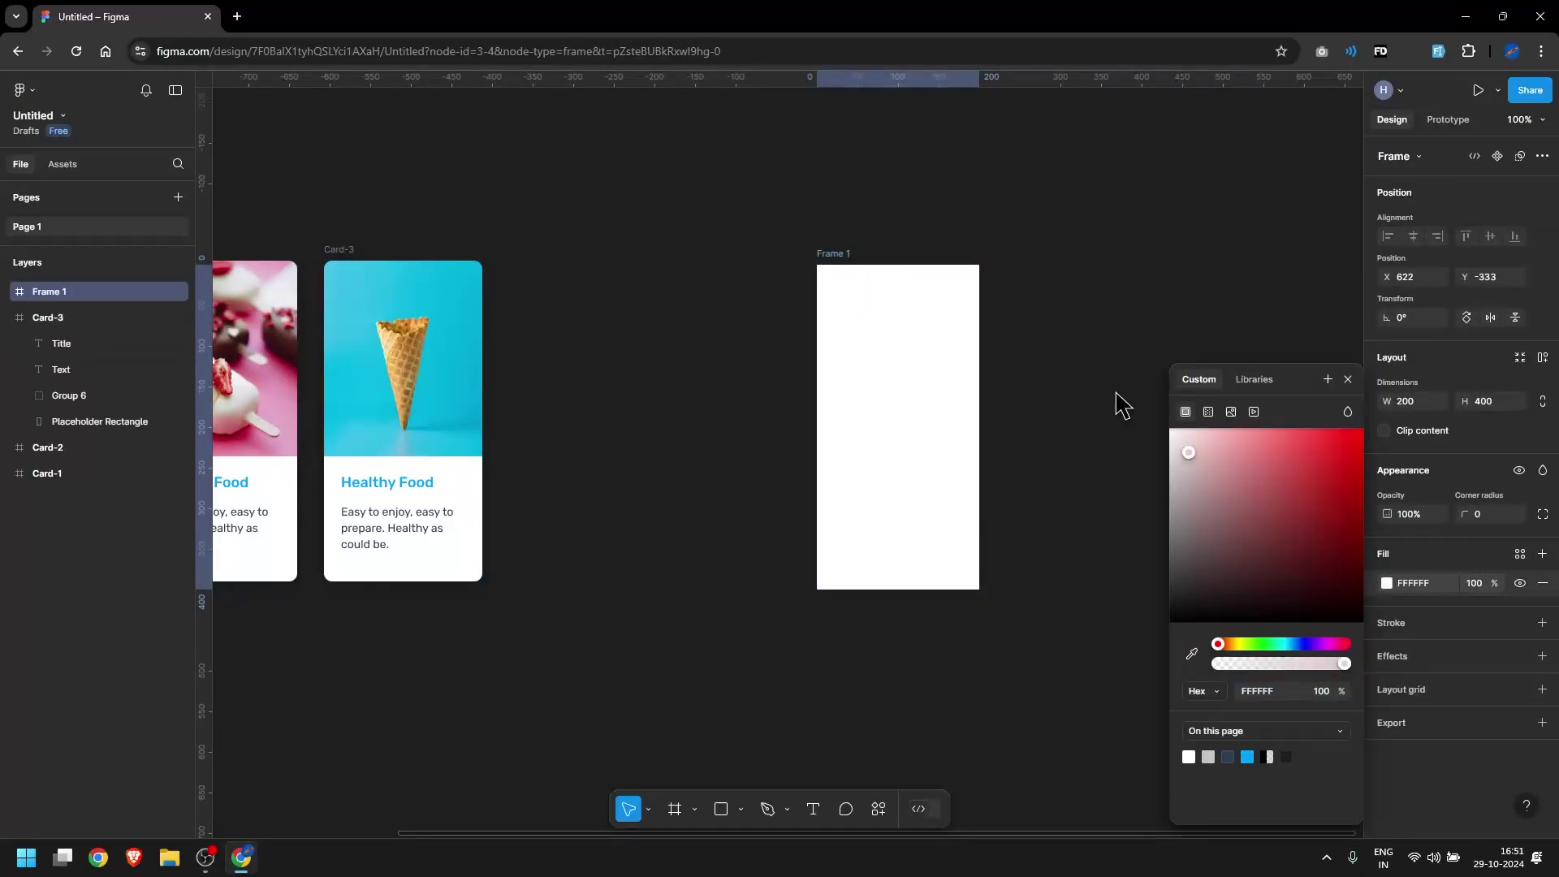
left_click(1082, 355)
left_click_drag(893, 339, 851, 331)
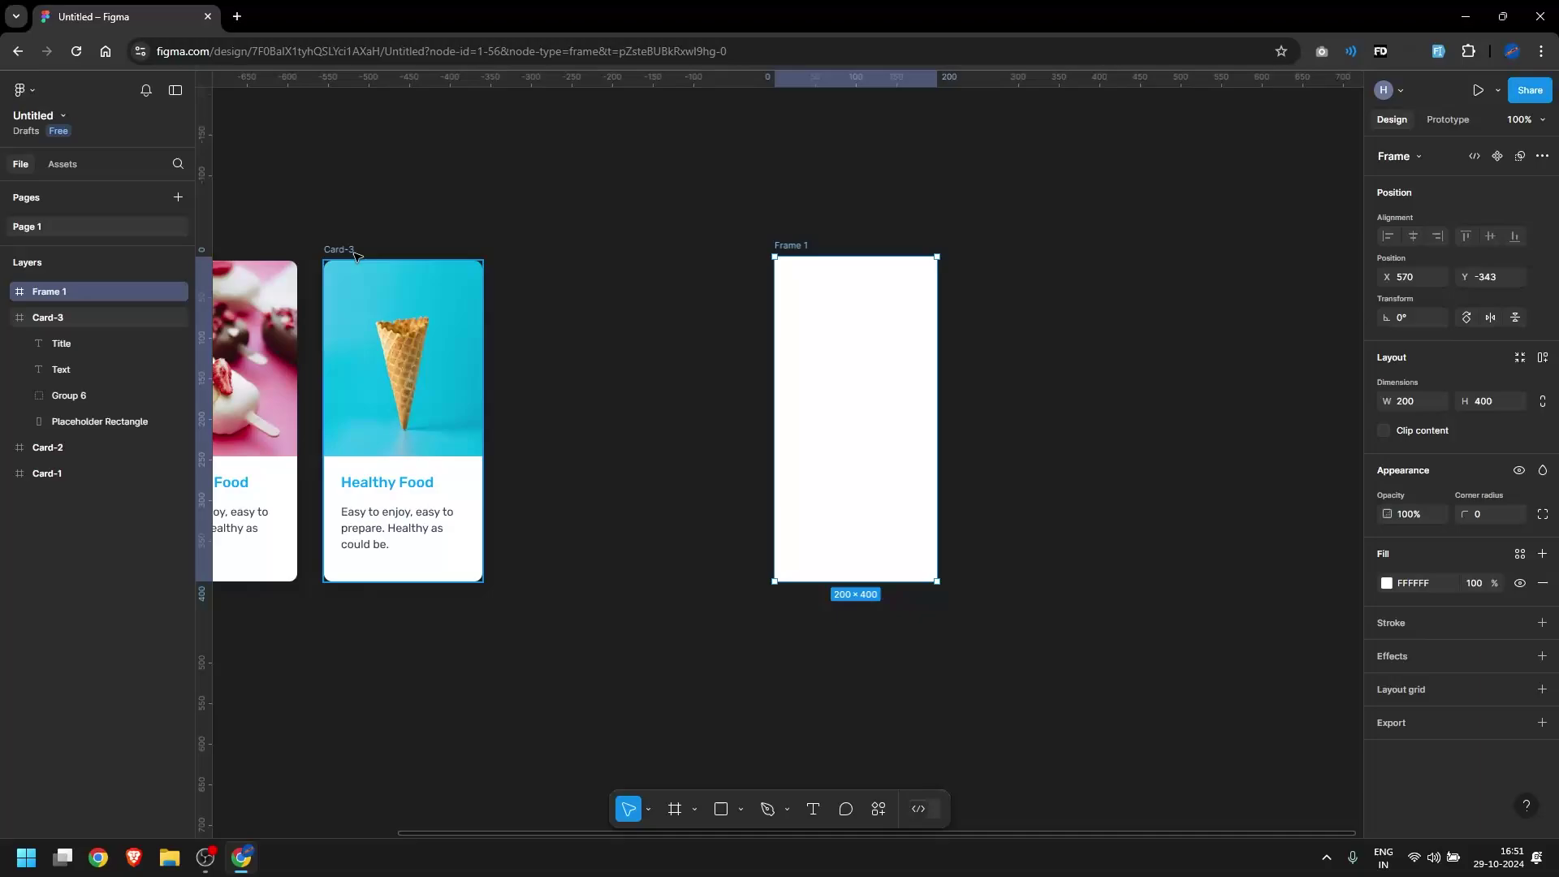
Move Card-3 next to the white frame with their top edges aligned, and fit both in view
left_click_drag(338, 250, 560, 247)
left_click_drag(394, 182, 1050, 651)
key("shift+2")
Try a corner radius of 100 on the white frame, and set the radius to 10 instead
left_click(1130, 292)
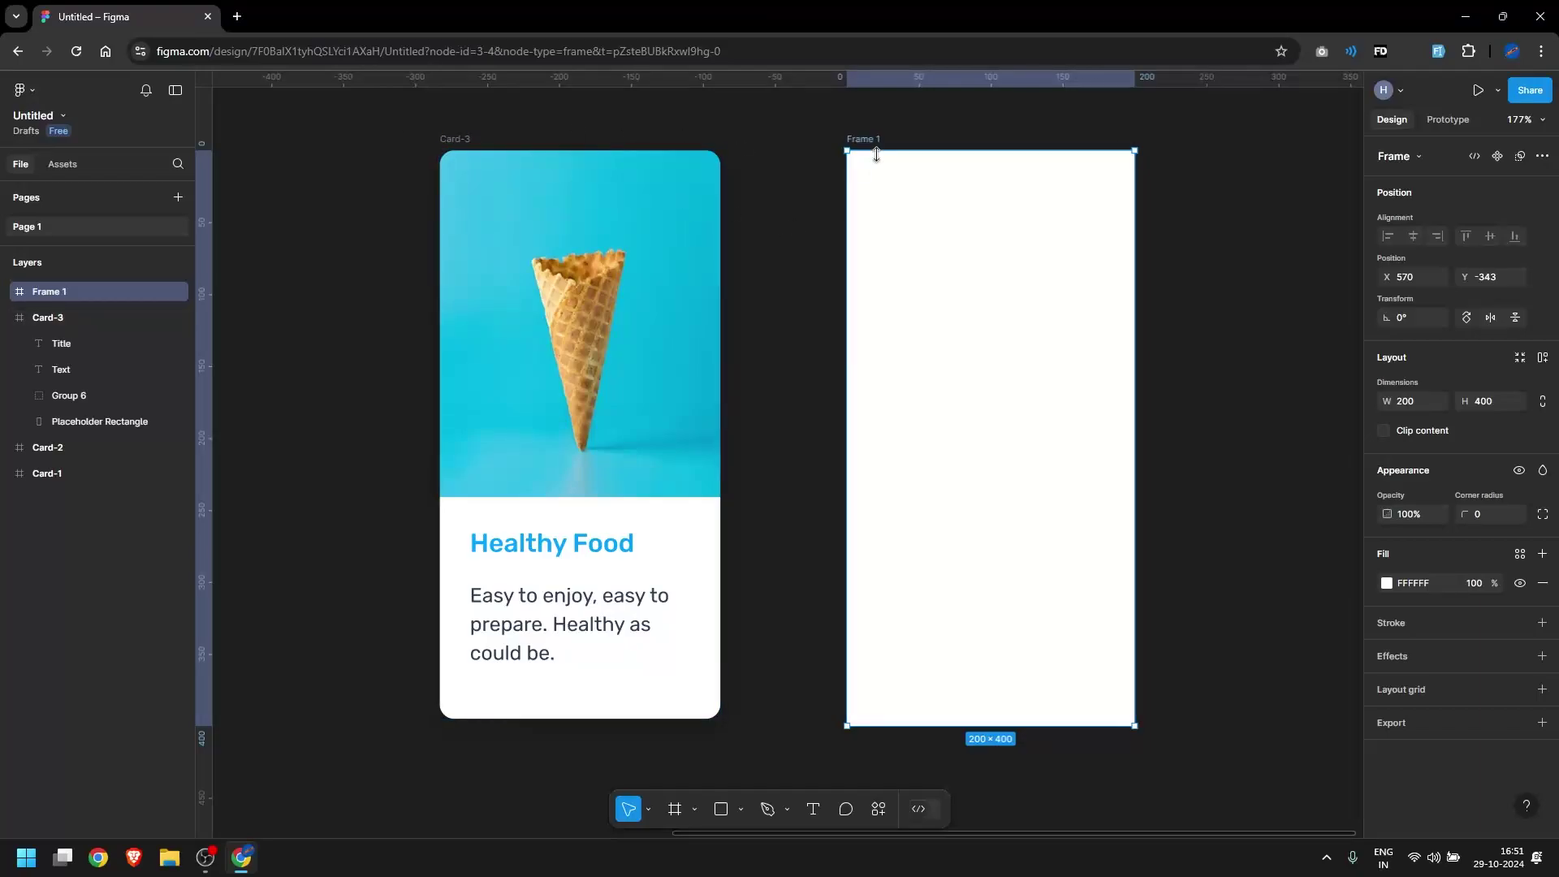
left_click(1489, 516)
key("Return")
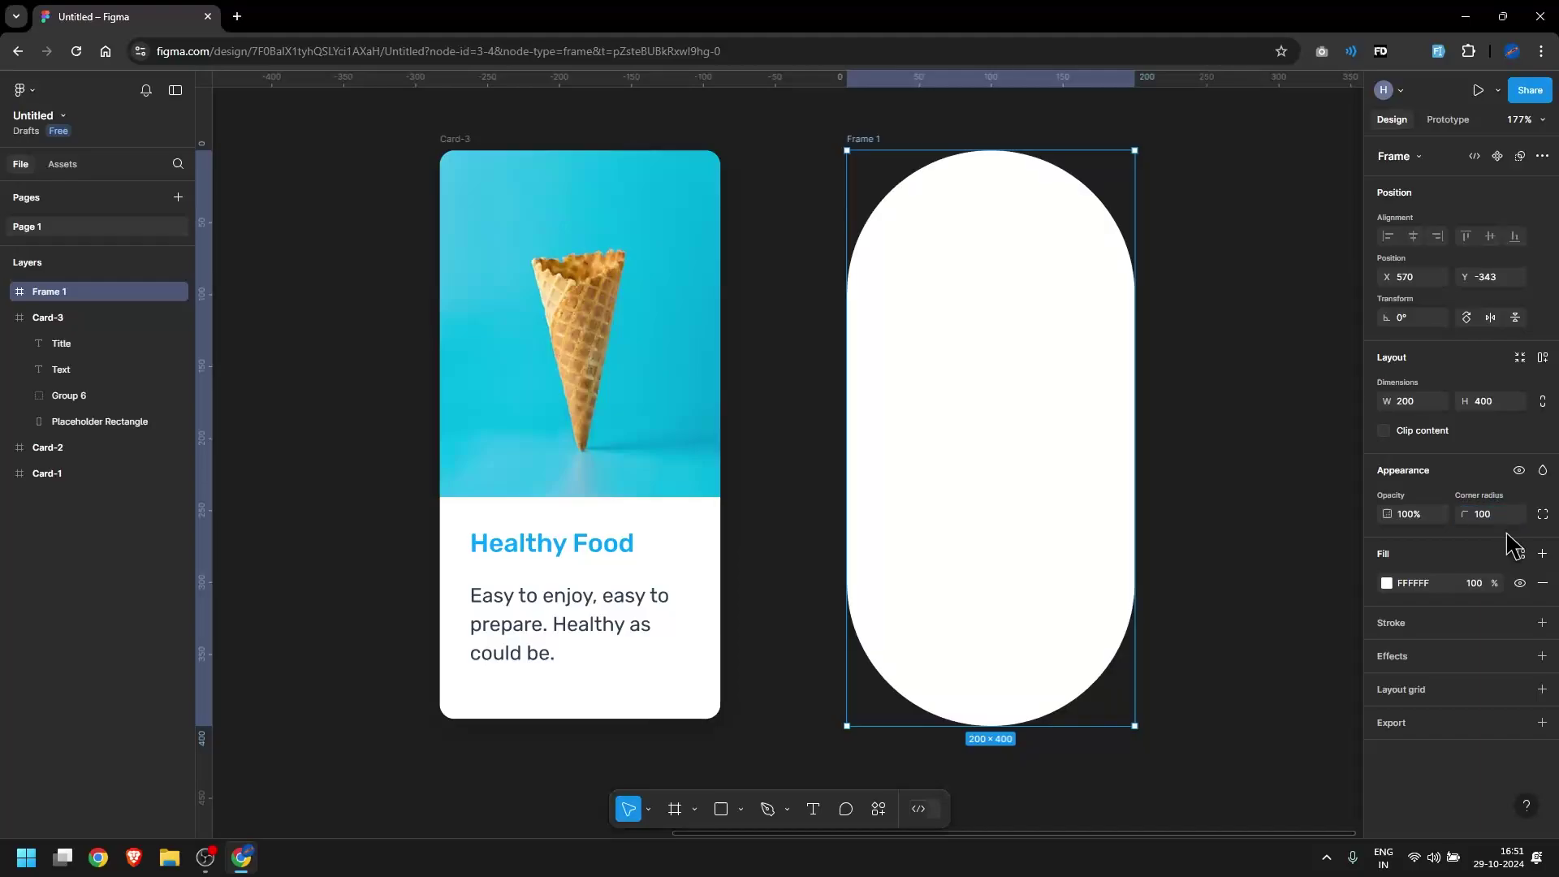
left_click(1501, 514)
key("Return")
left_click_drag(1172, 414, 1024, 393)
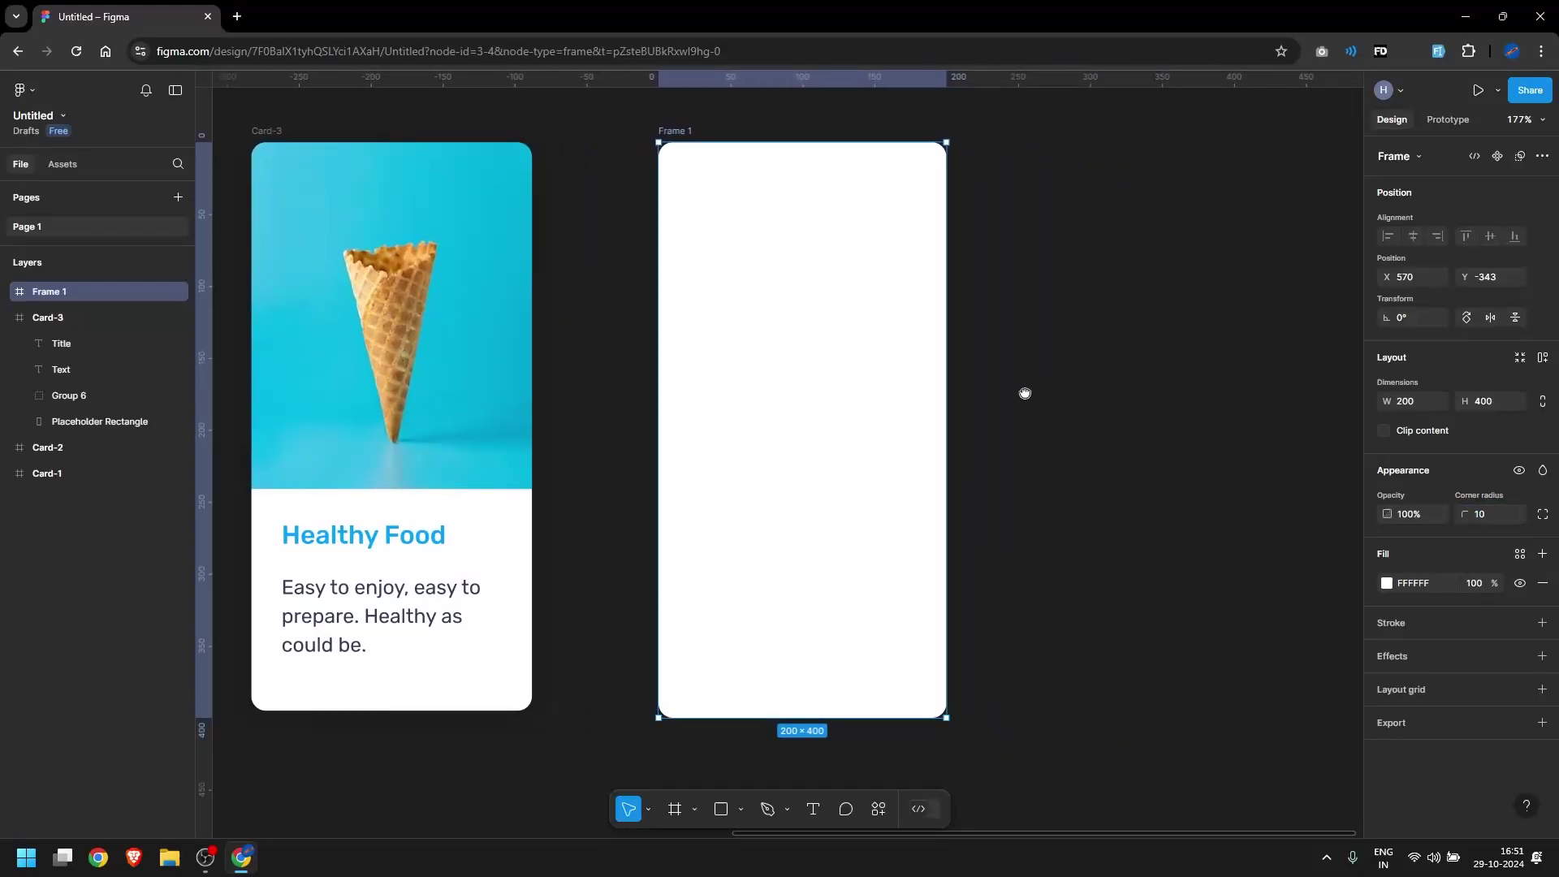
Duplicate the white 200 by 400 frame alongside the original and set the copy's height to 400*.6
left_click(1074, 400)
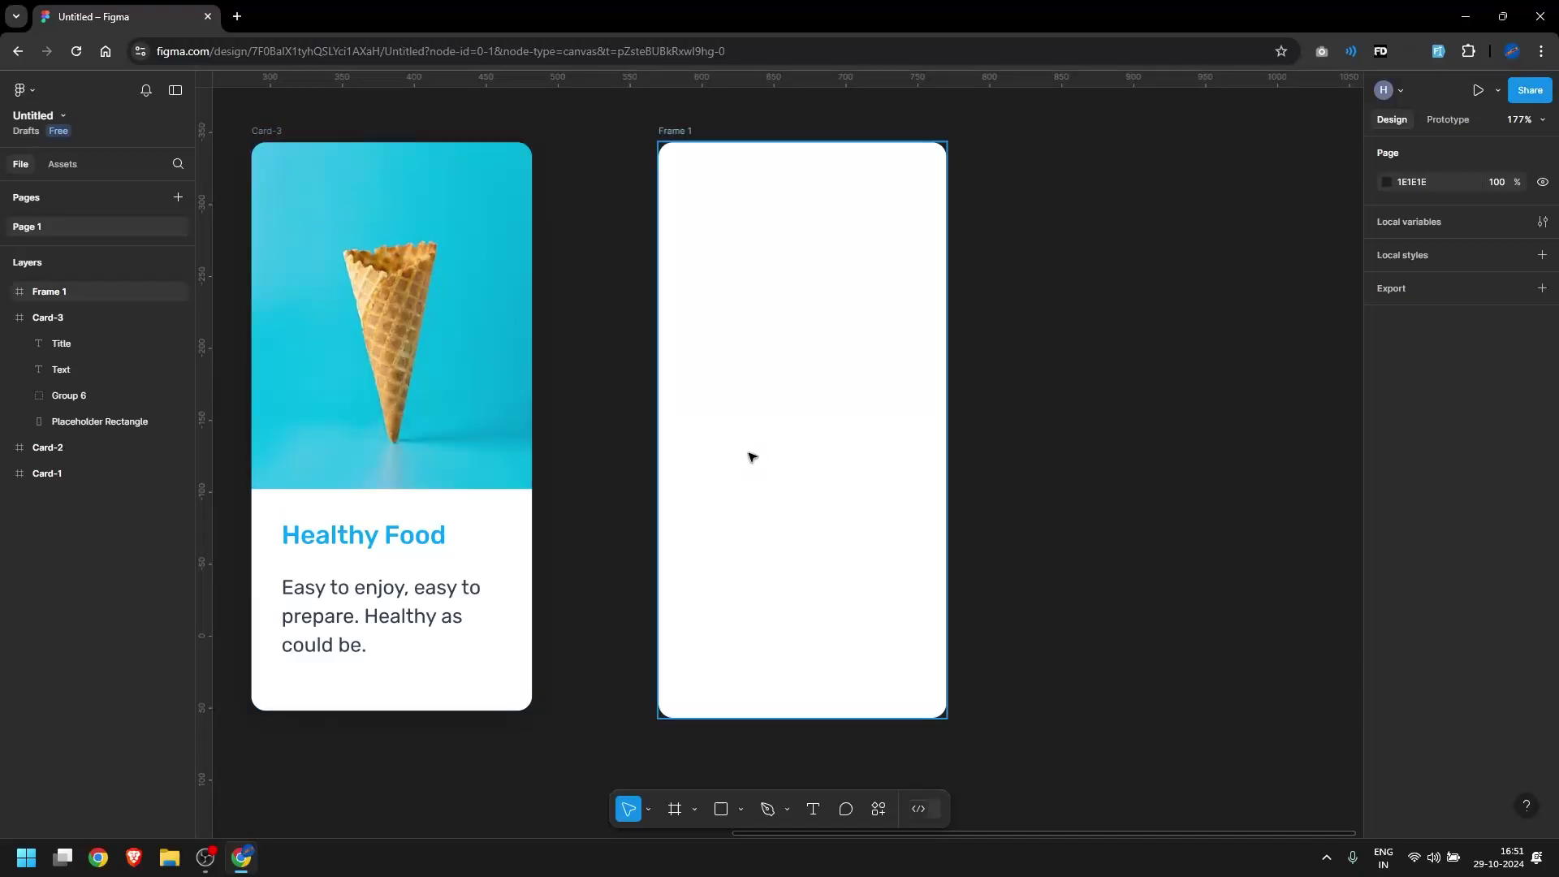
scroll(849, 338, "right", 2)
left_click(706, 337)
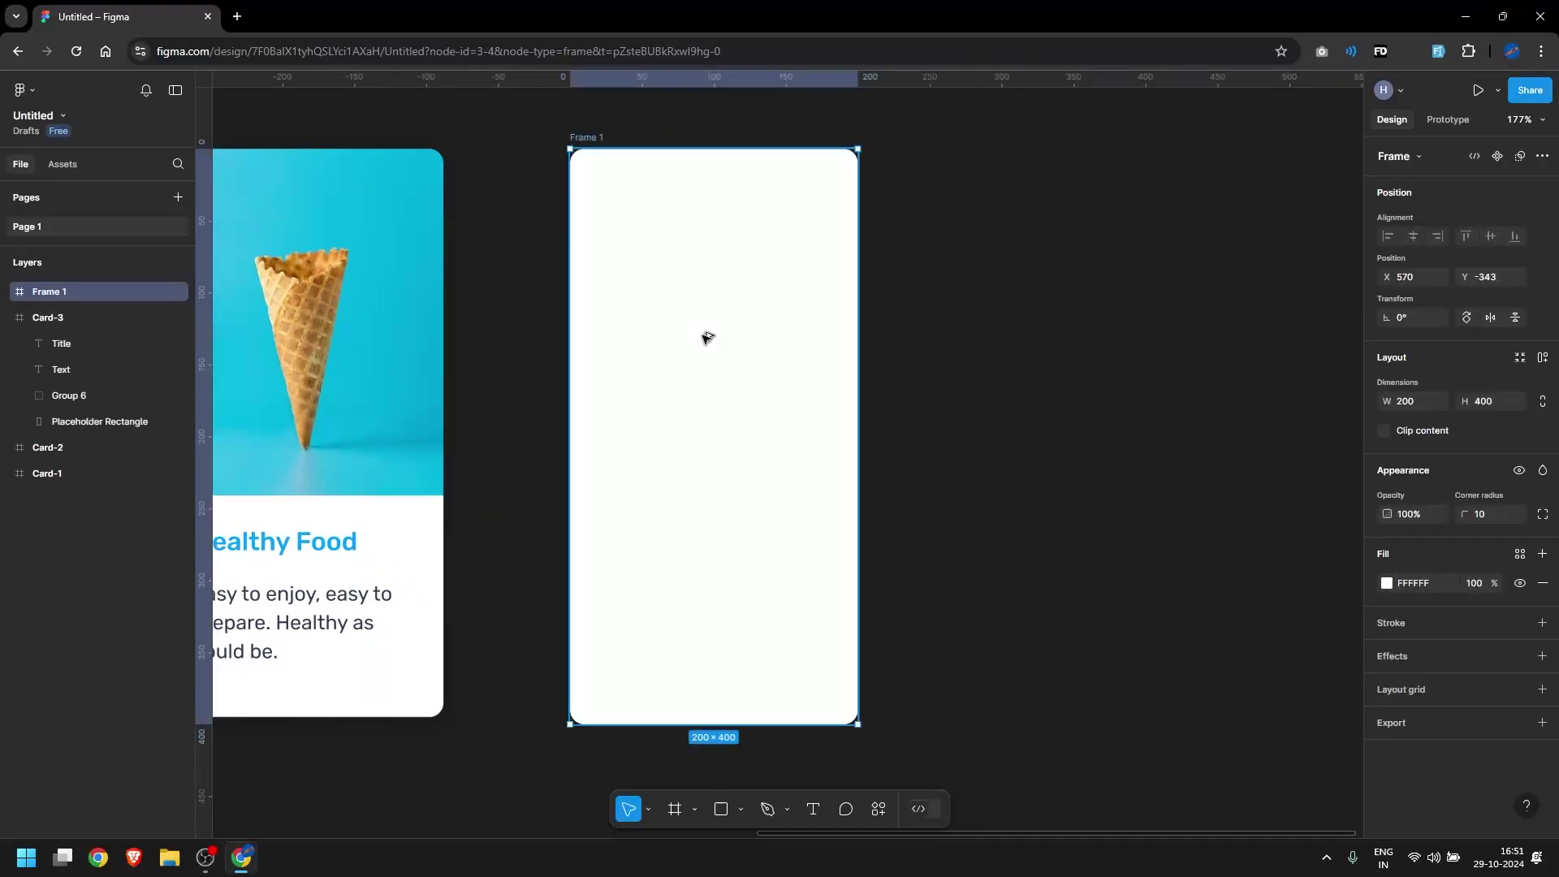
left_click_drag(707, 338, 1039, 345)
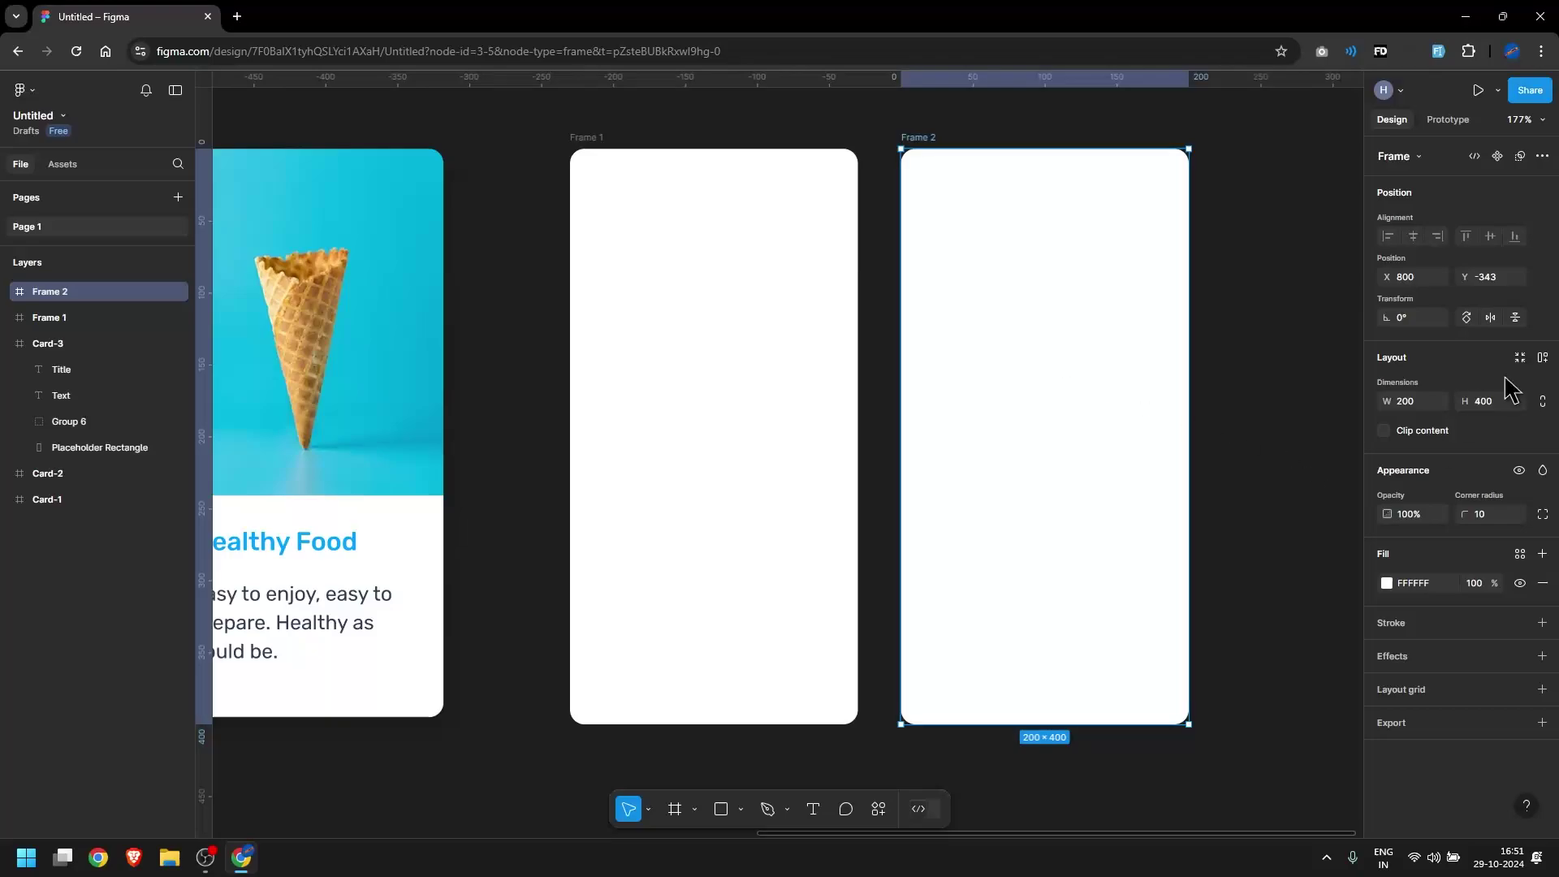
left_click(1483, 404)
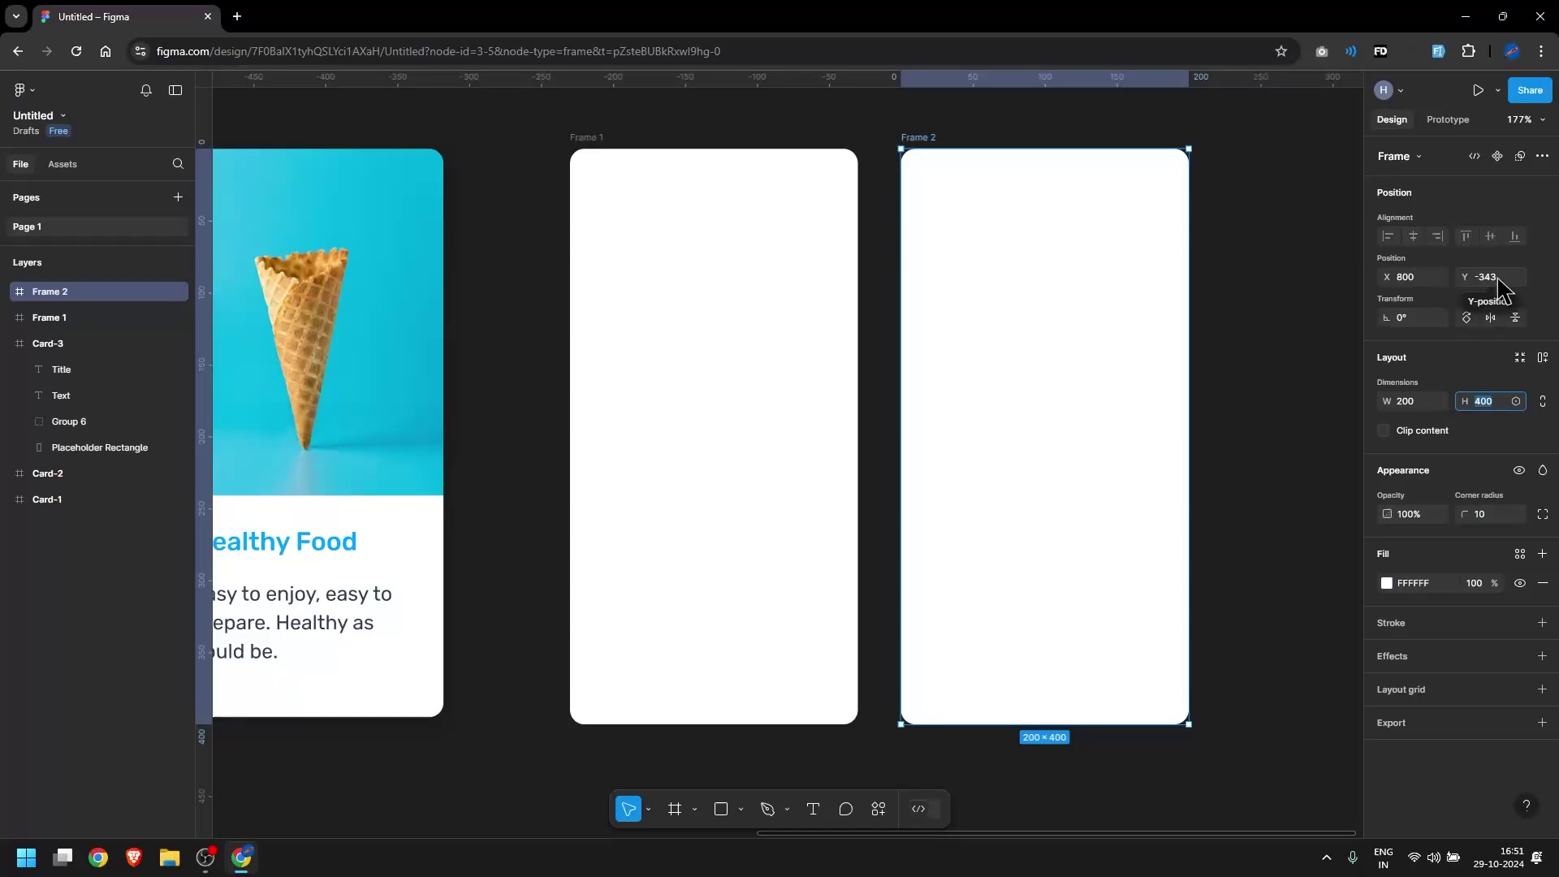
left_click(1480, 401)
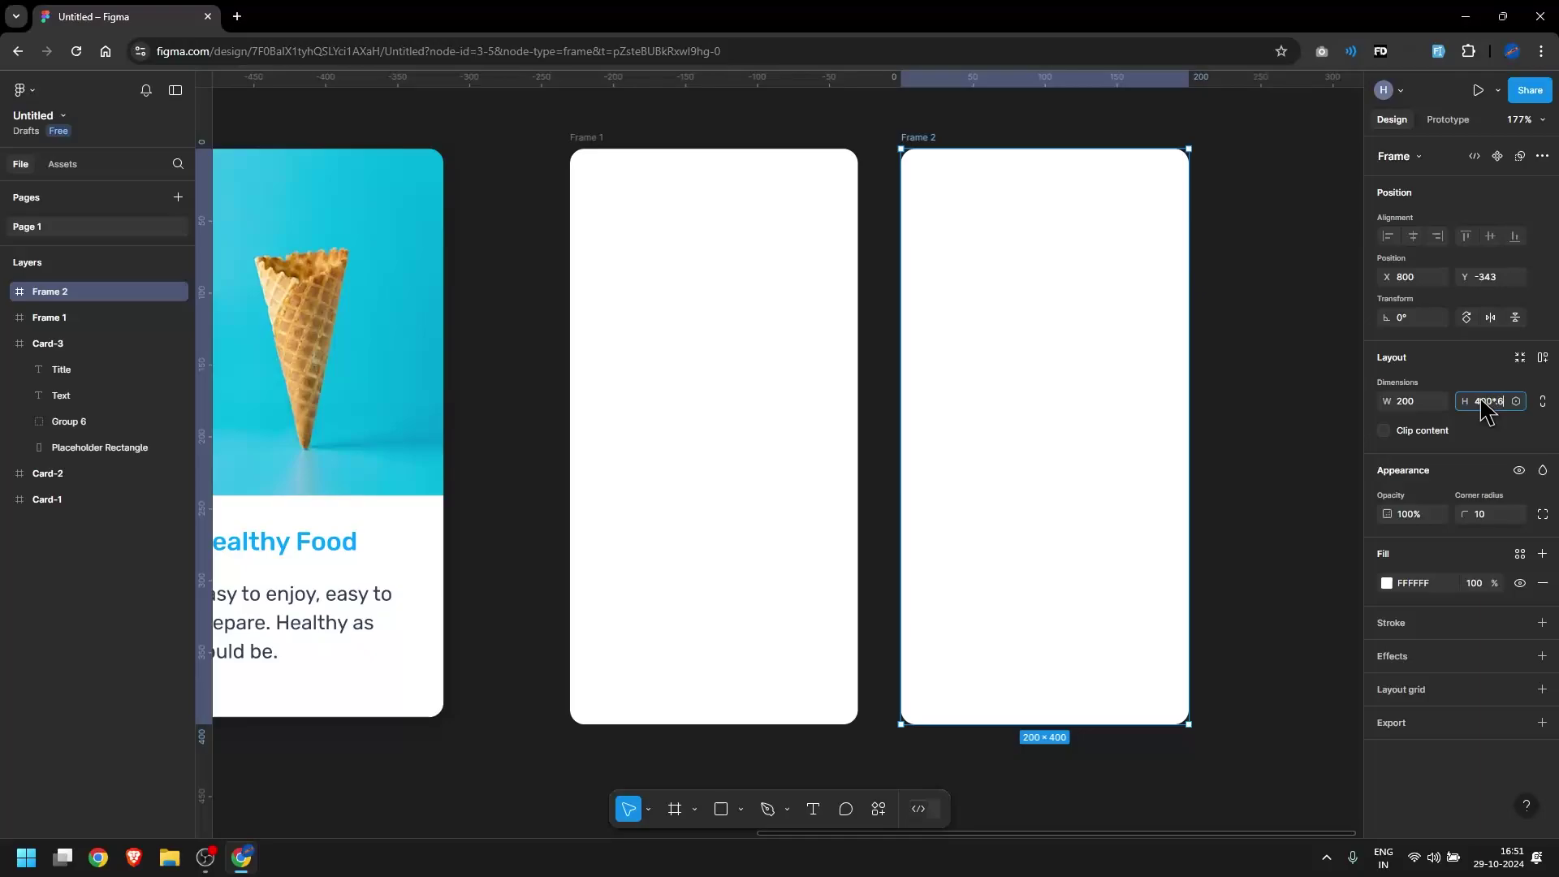
type("*.6")
key("Return")
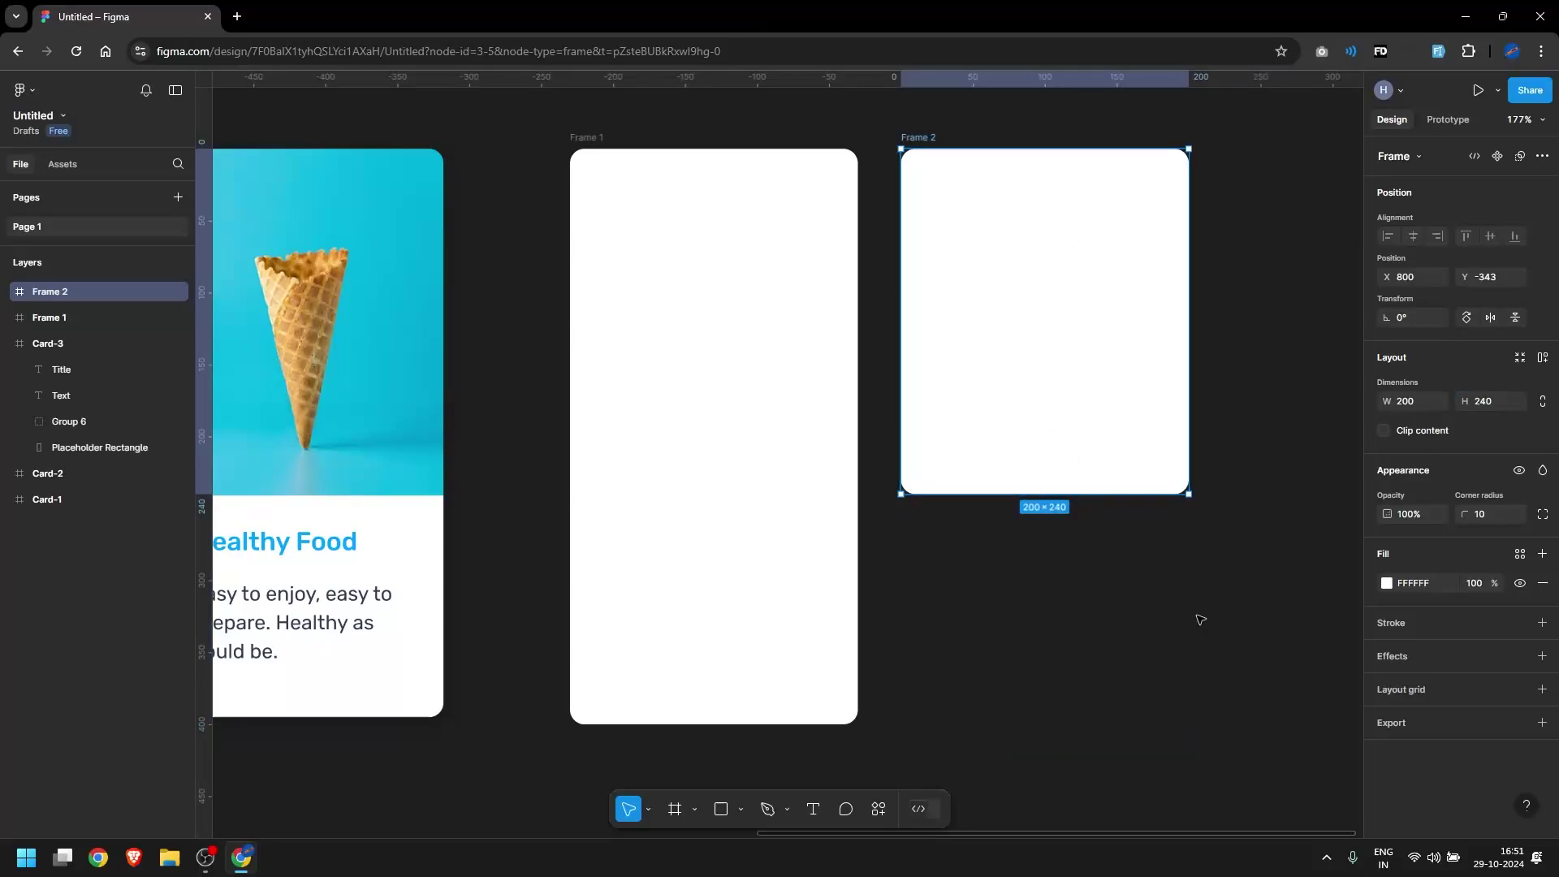
left_click(1204, 593)
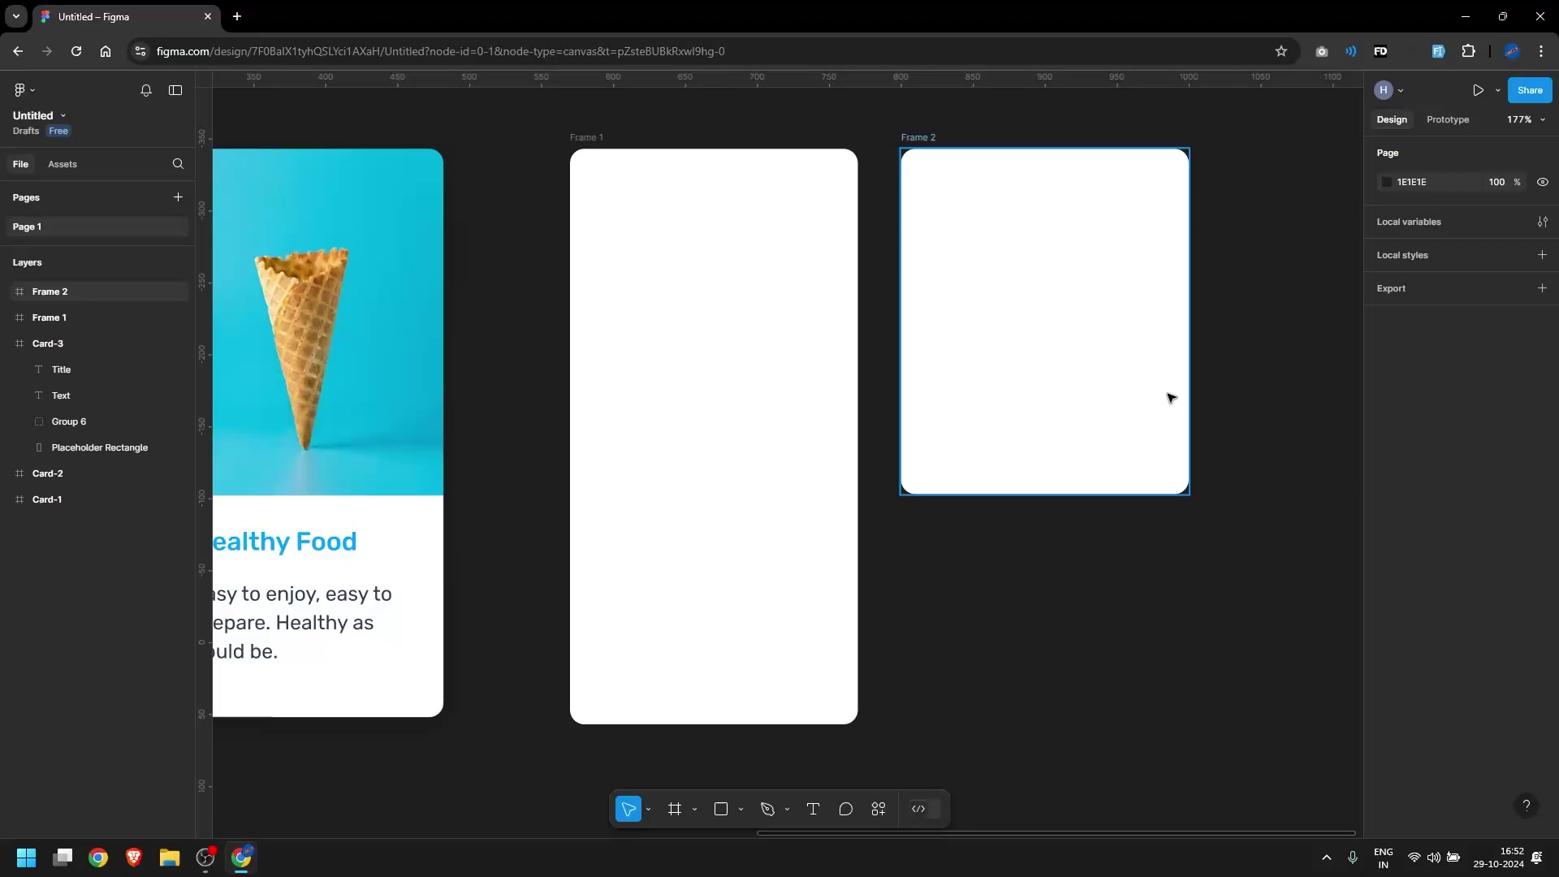
left_click(1072, 323)
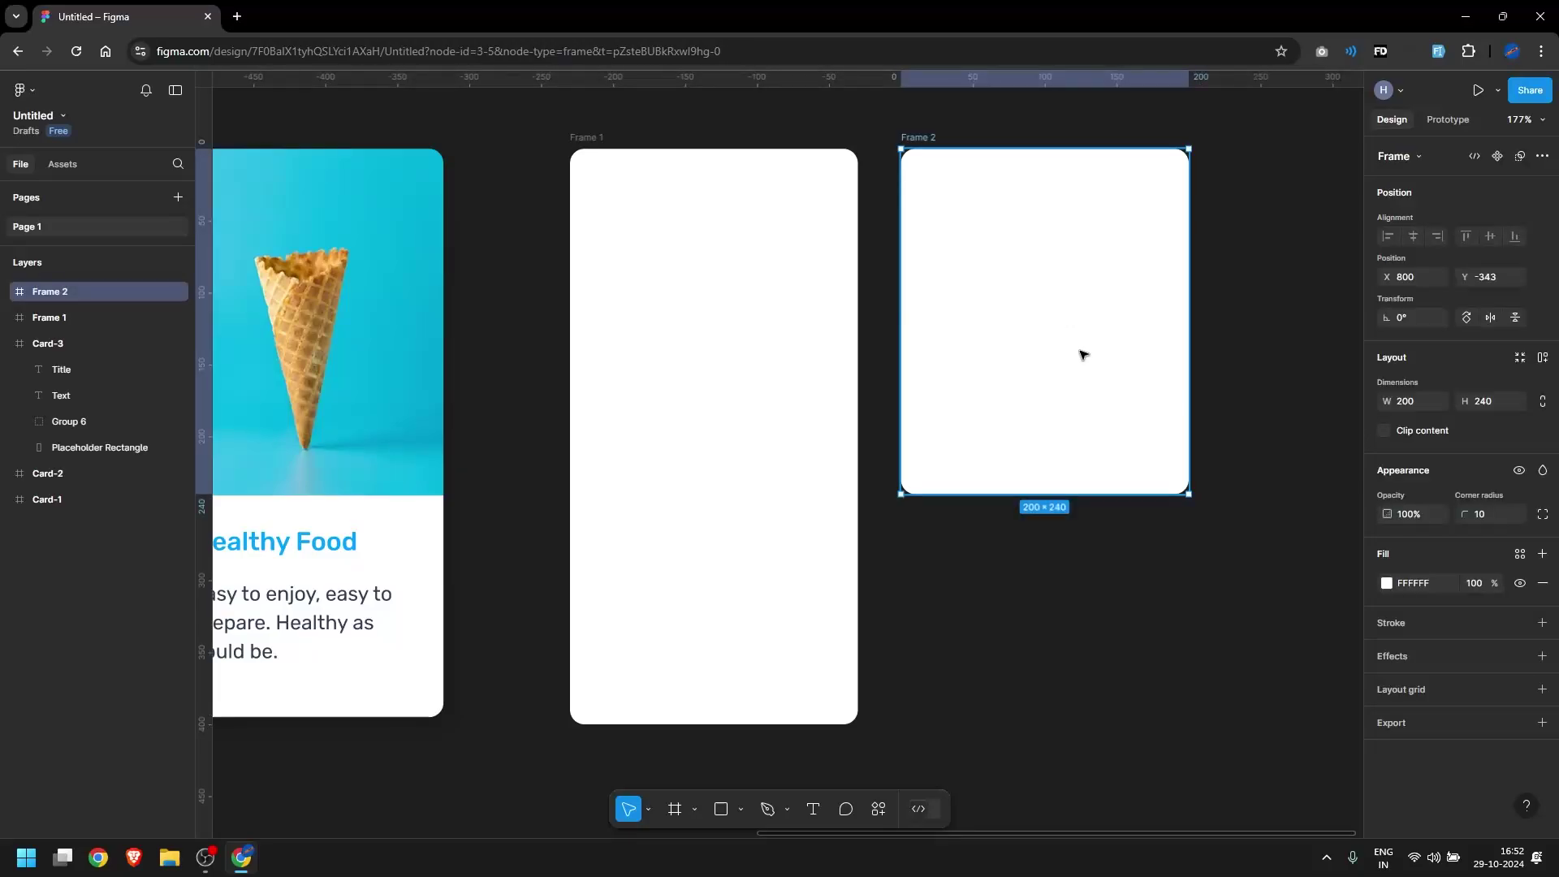
Search Google for "food image 9:16" in a new browser tab and copy the pizza slice image on black
key("ctrl+t")
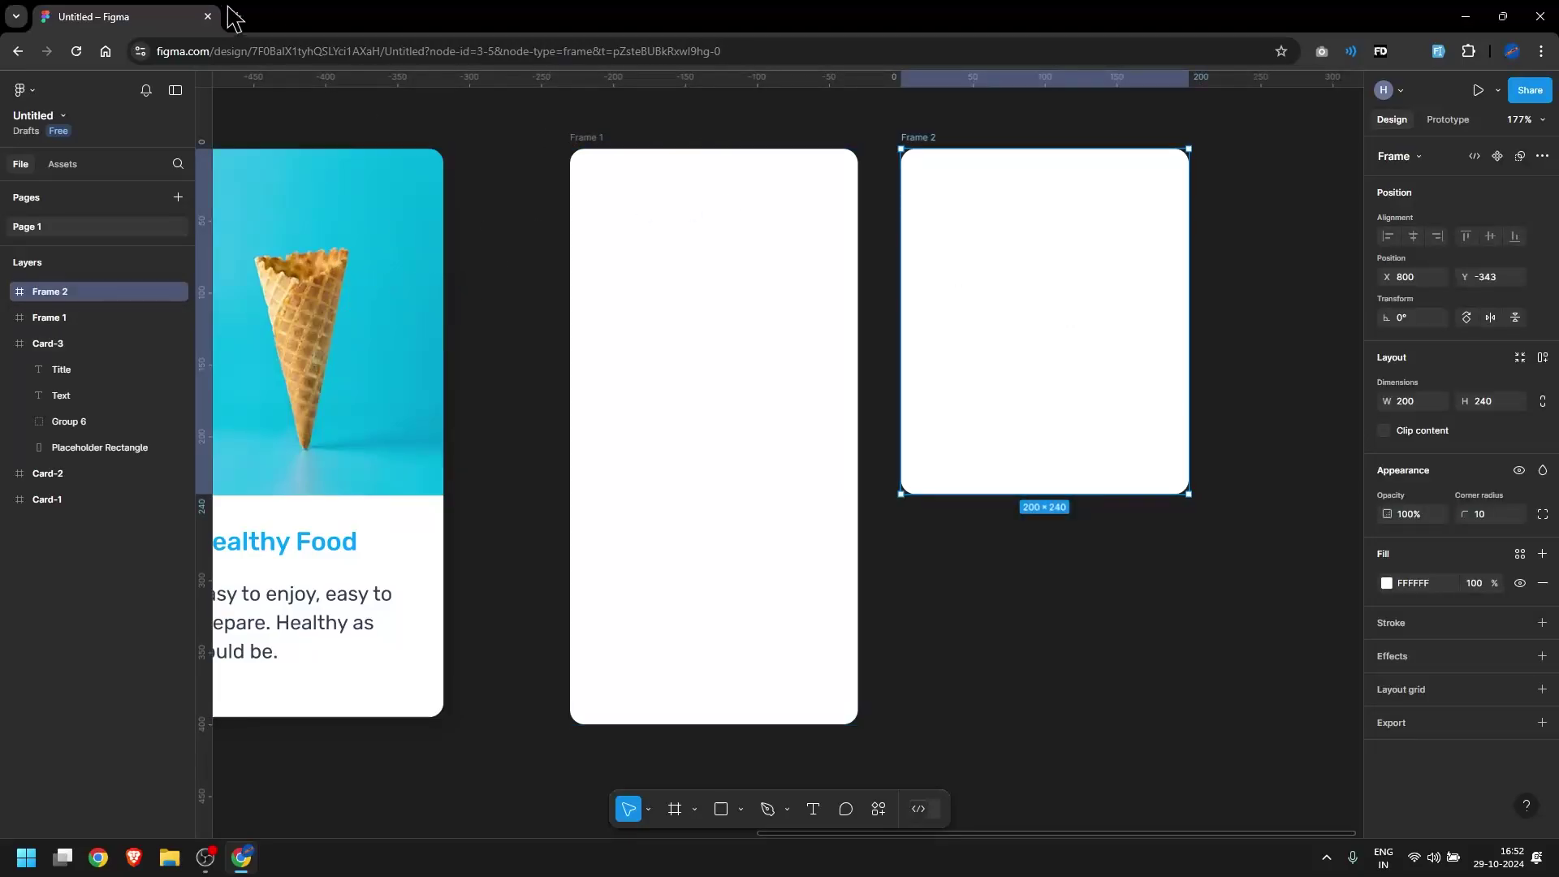
type("food")
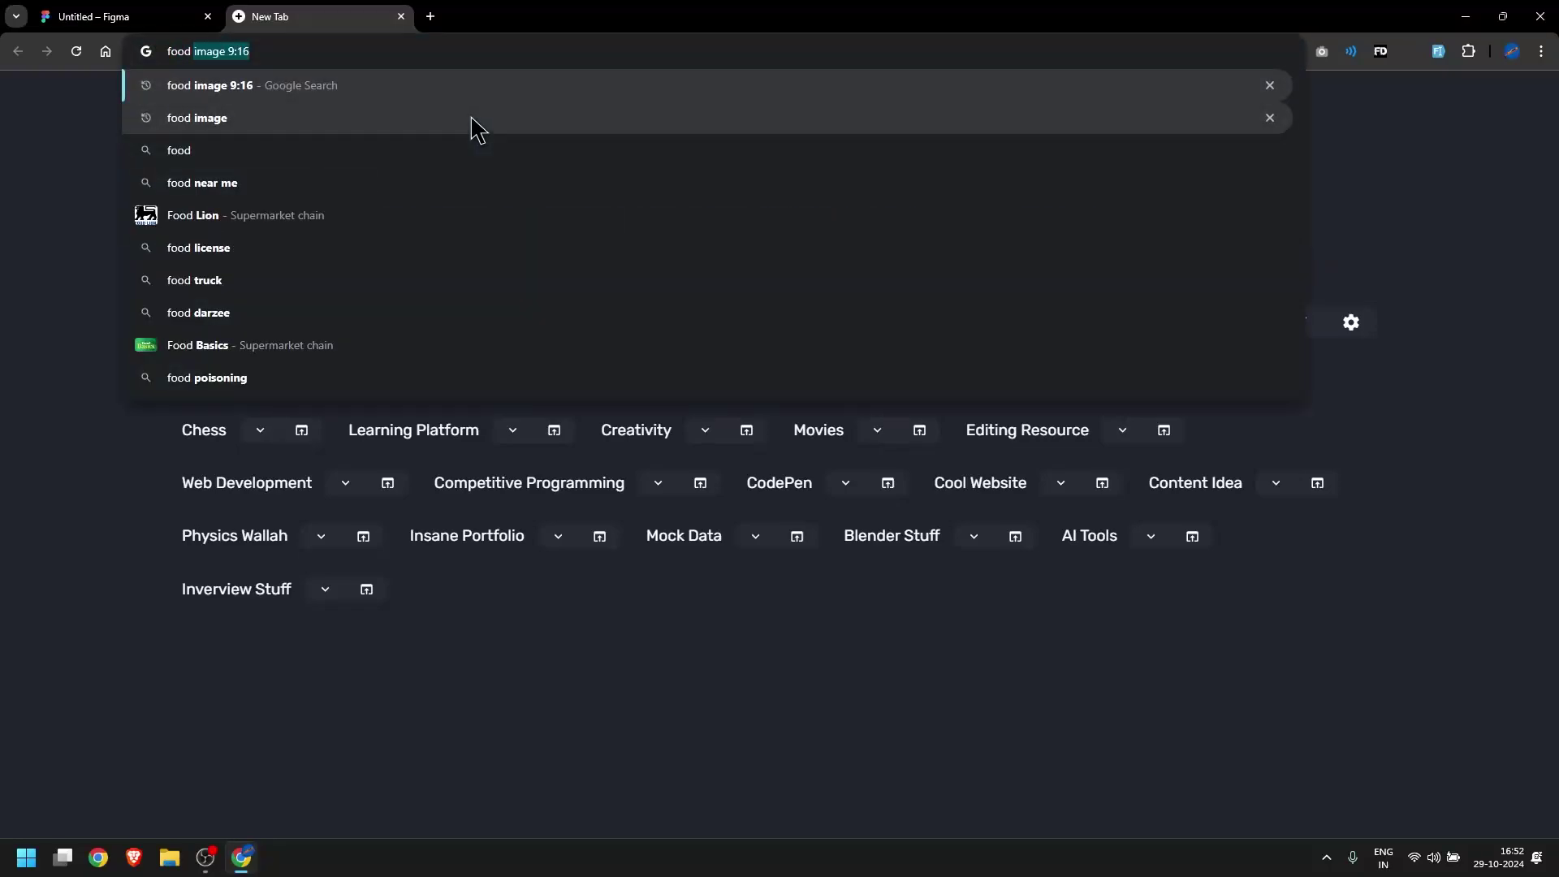
key("Return")
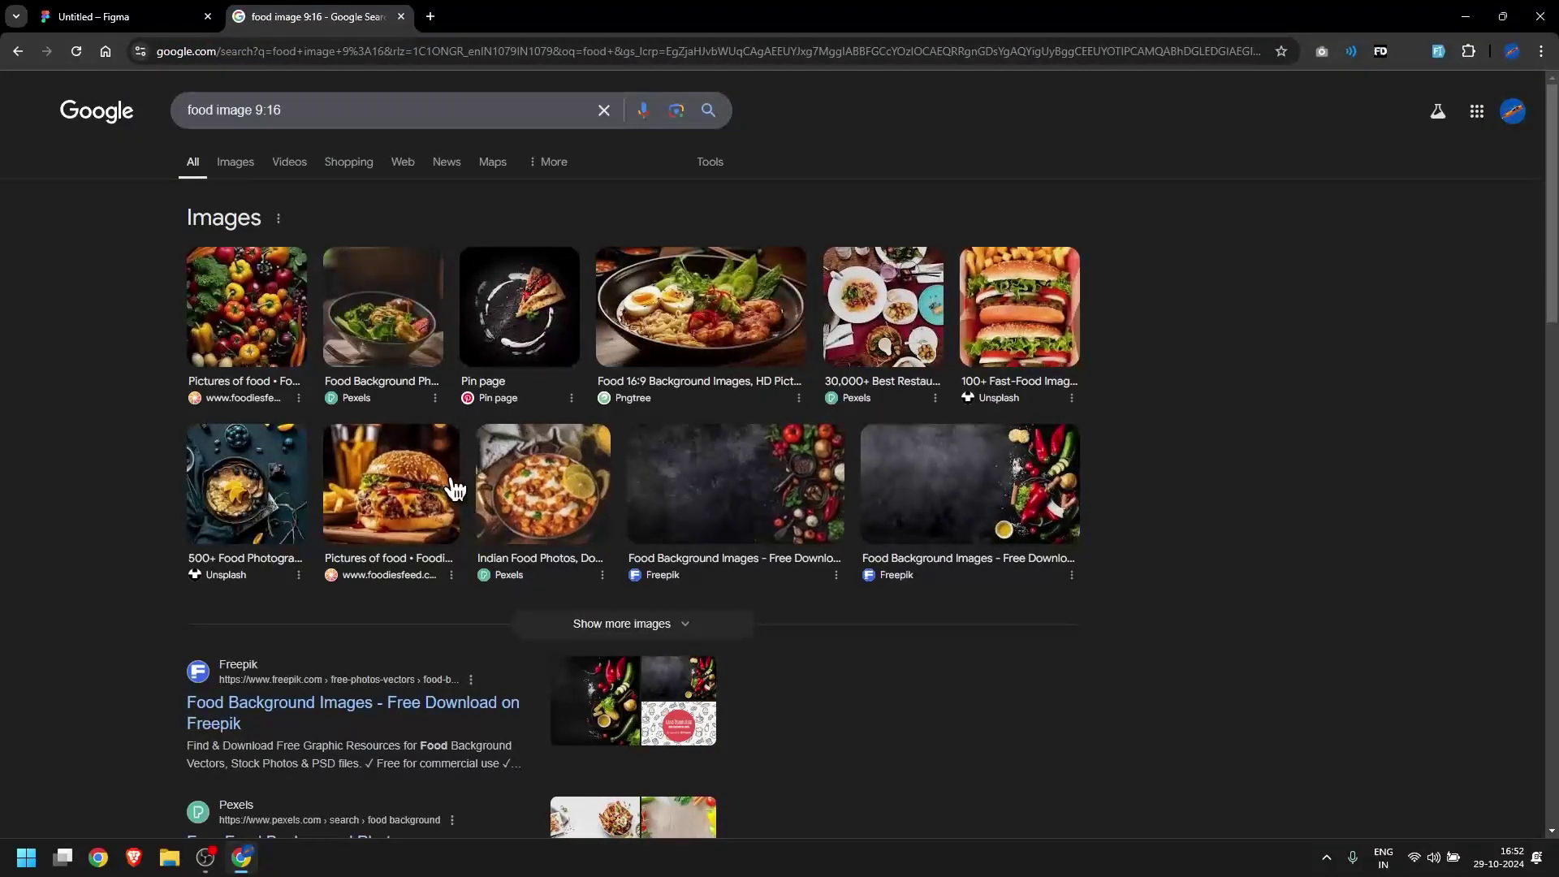
left_click(551, 357)
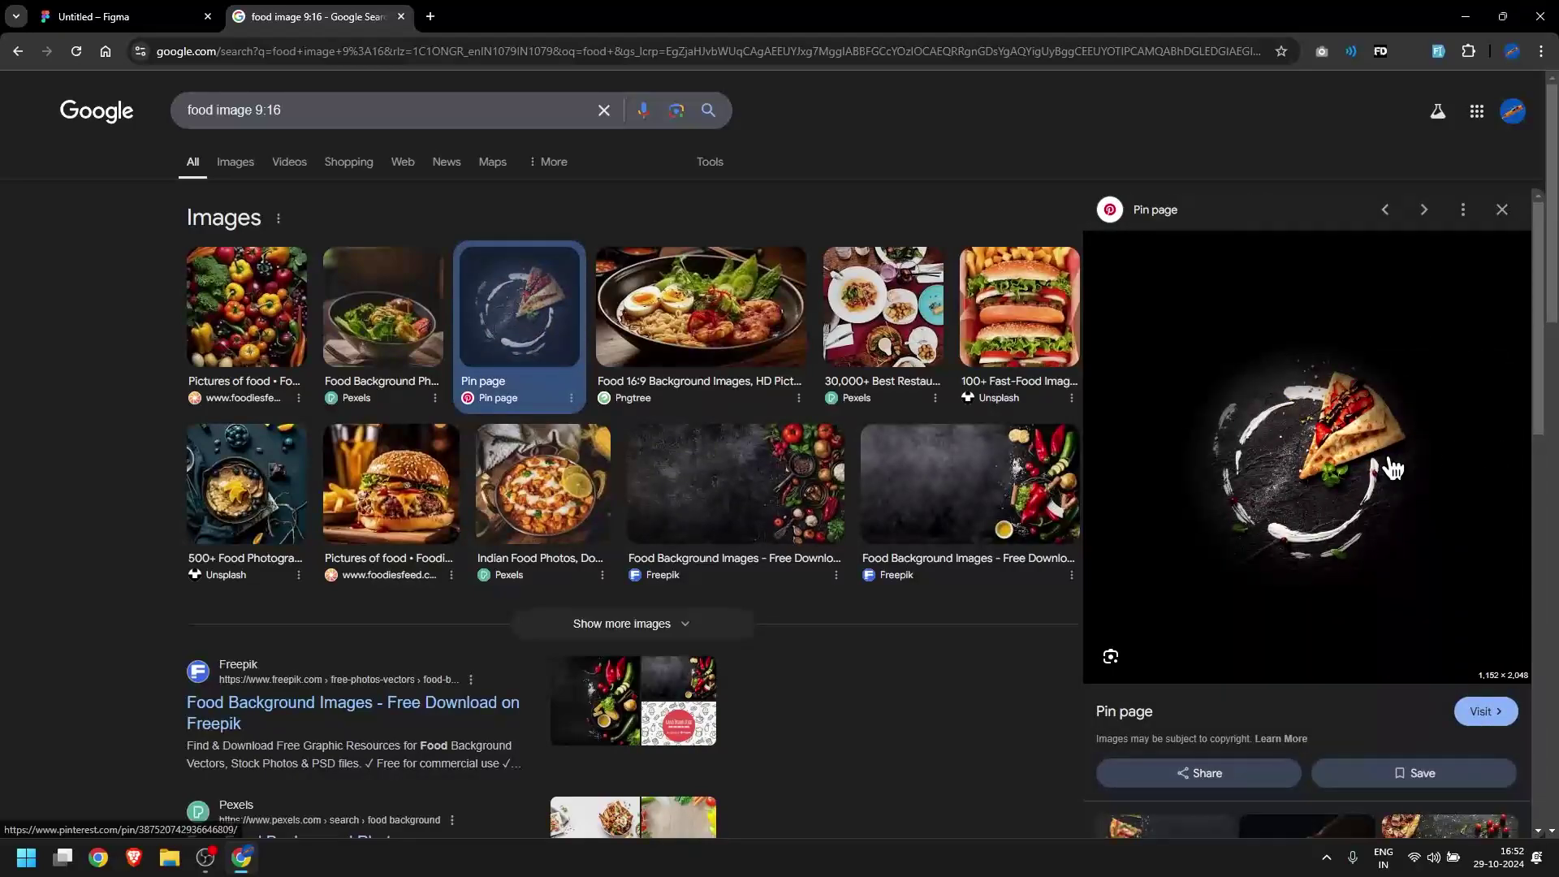
right_click(1308, 443)
left_click(1384, 290)
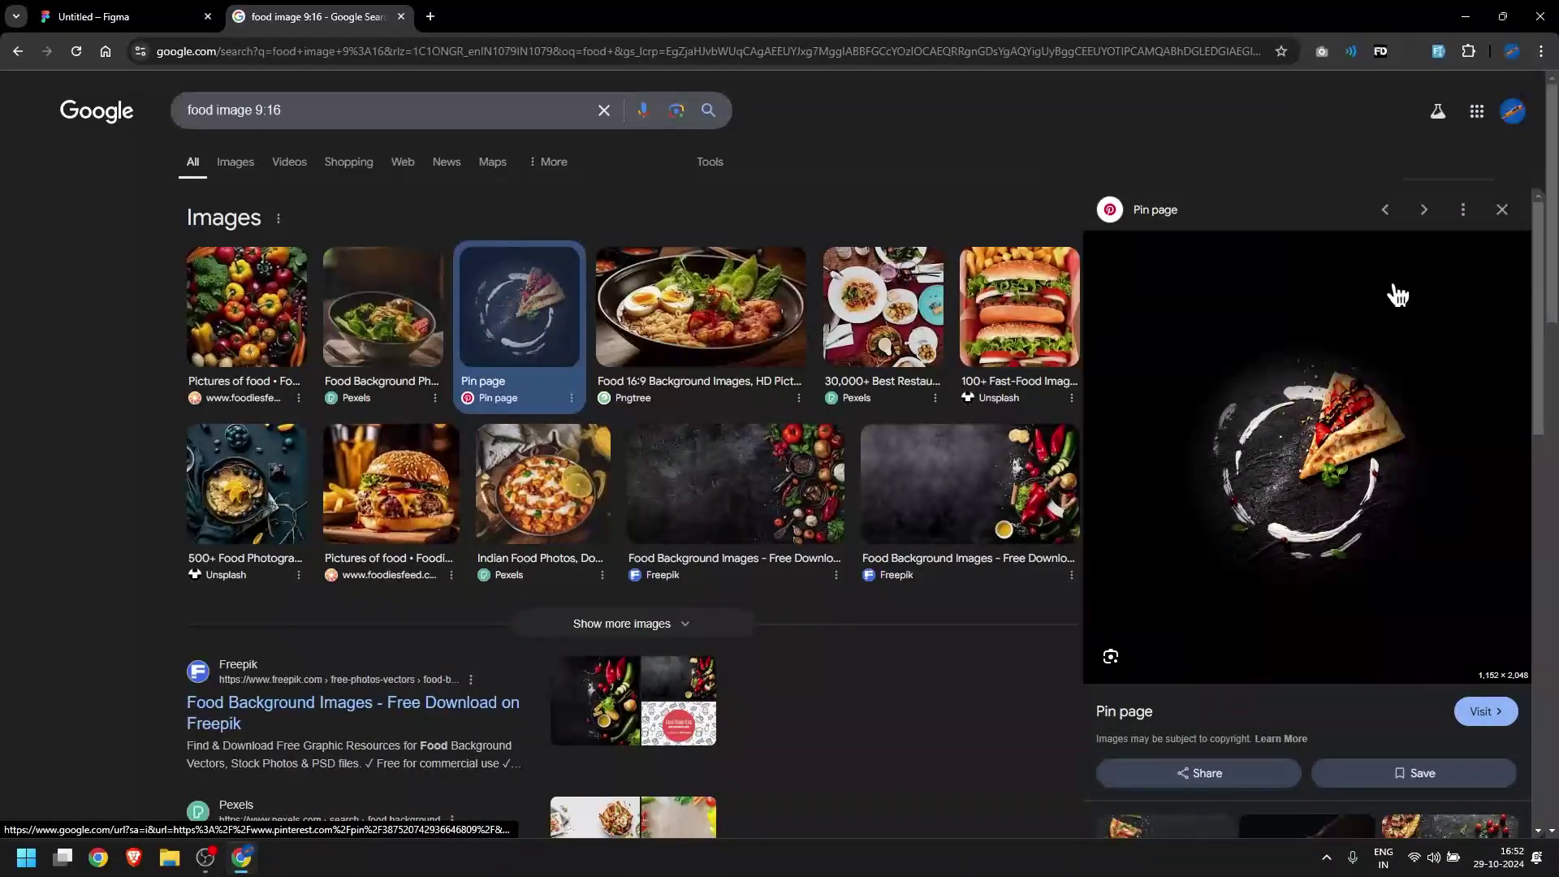
Return to the Figma file, paste the food image, and place it 30 px beyond the shortened frame copy
left_click(193, 26)
left_click(1099, 633)
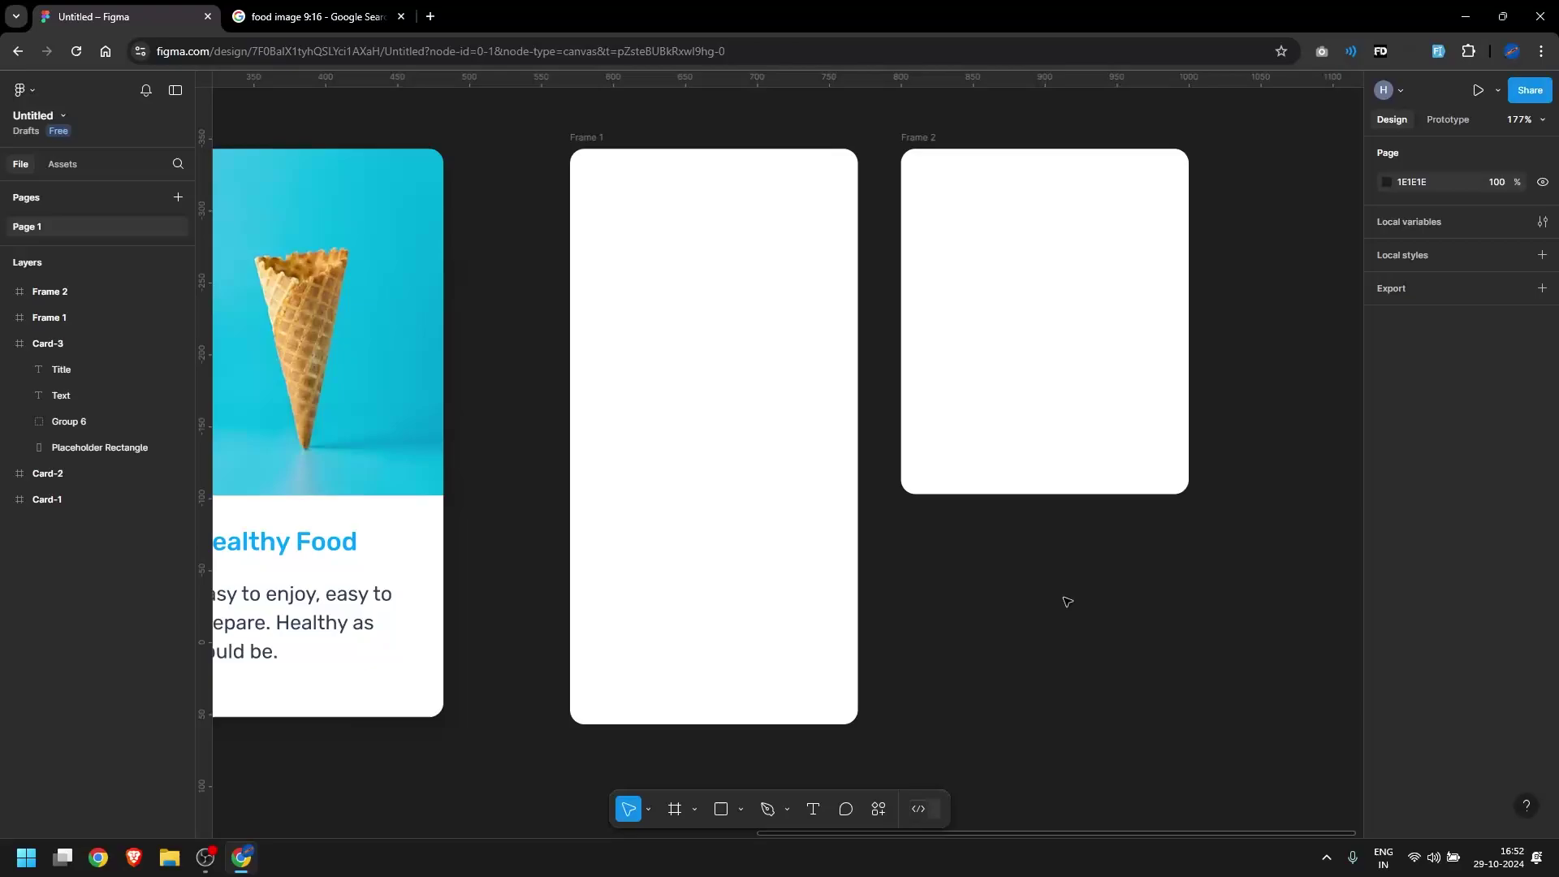
key("ctrl+v")
left_click_drag(988, 431, 903, 423)
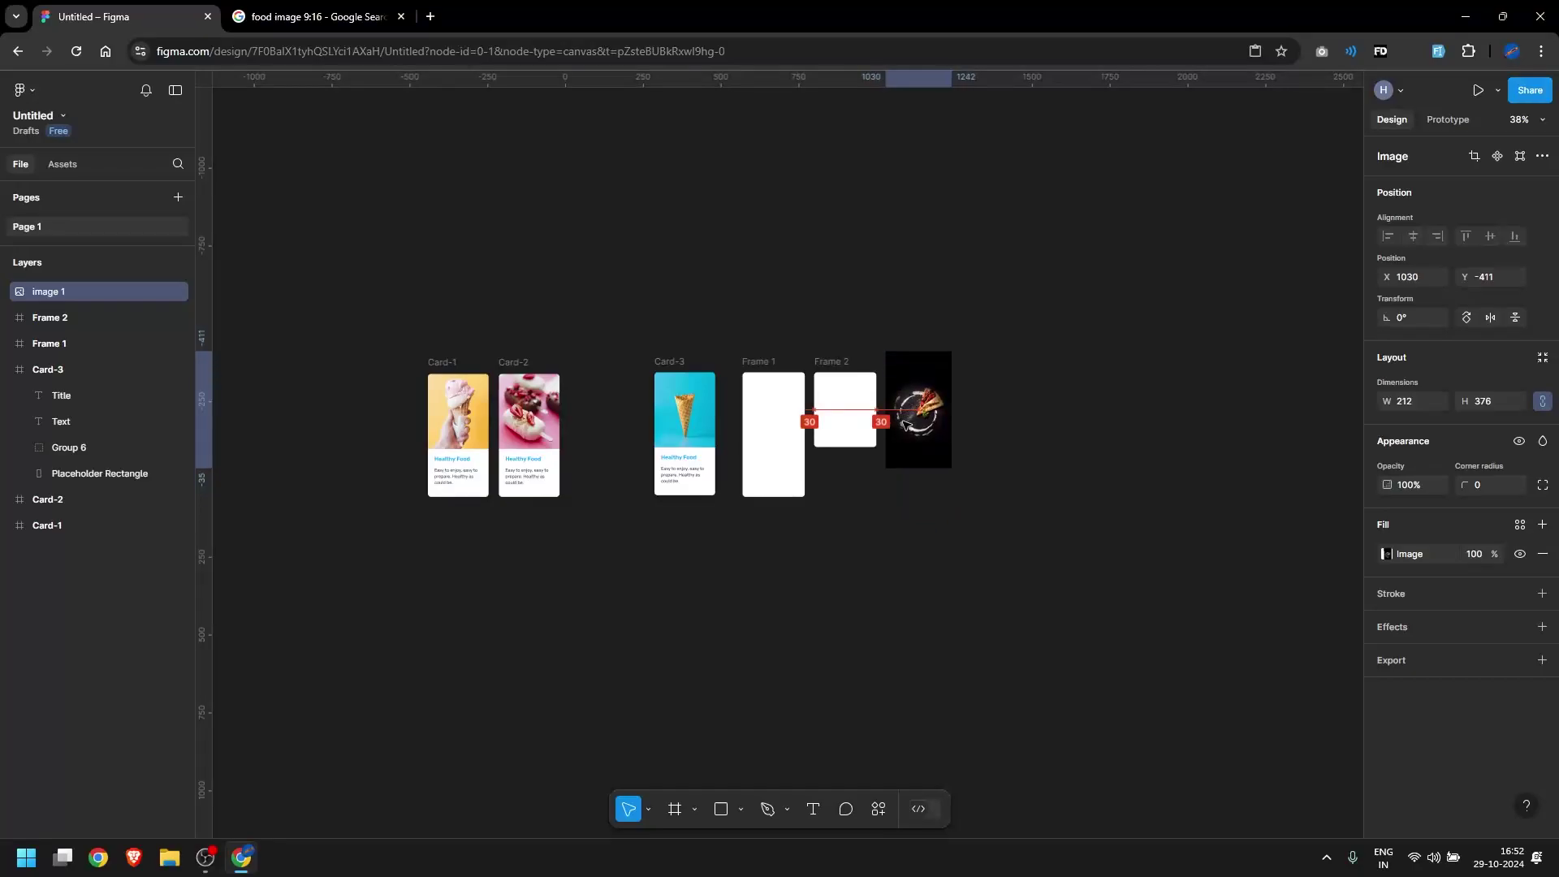
scroll(904, 423, "up", 10)
Set the pasted food image's width to 200 with its proportions locked
left_click(697, 345)
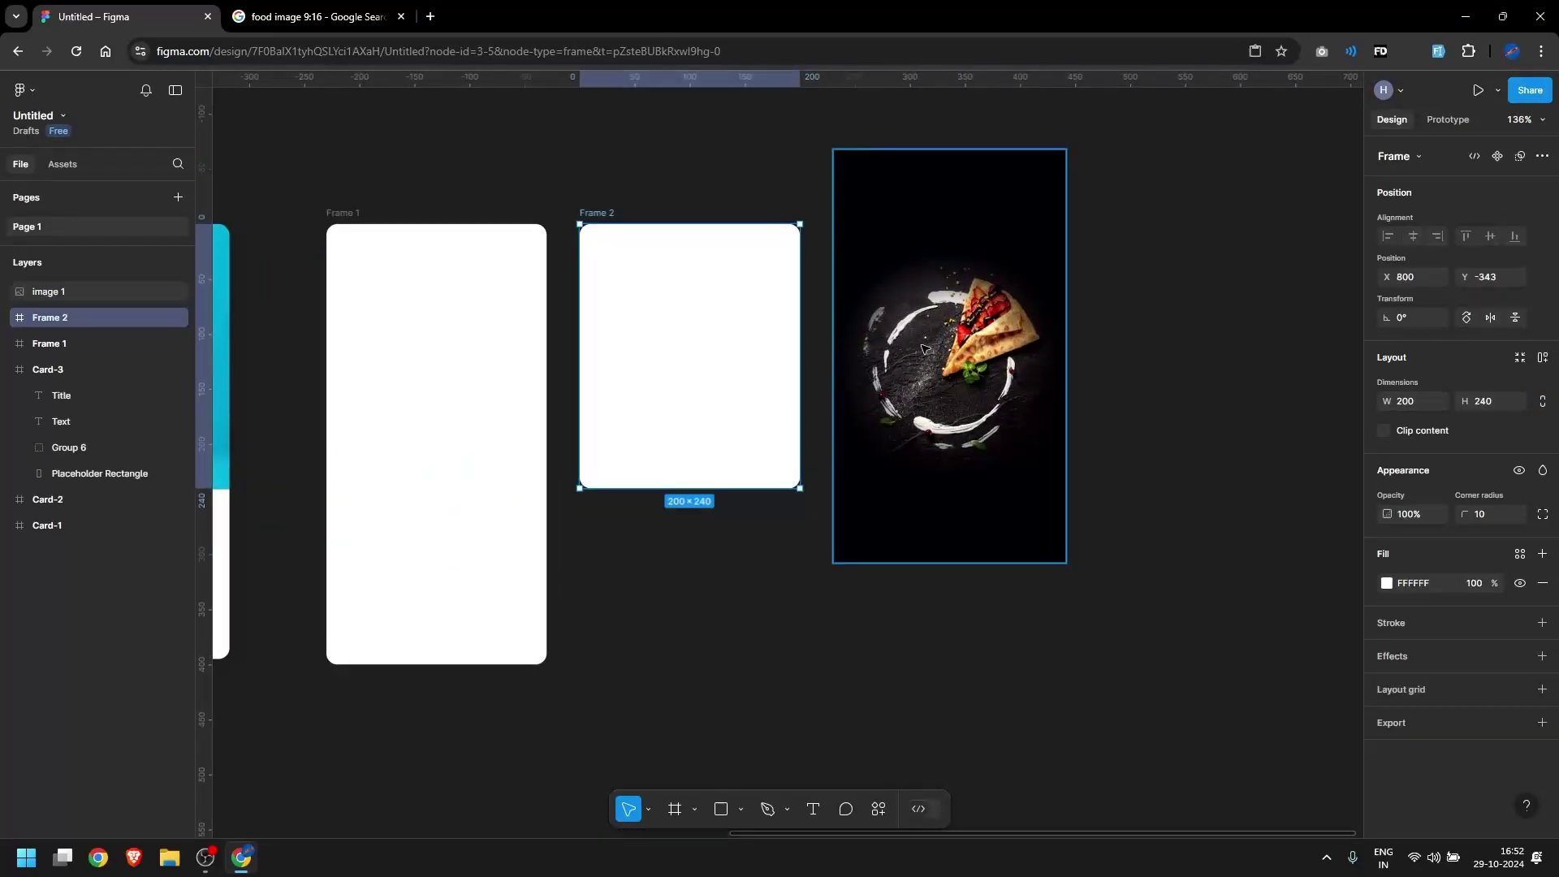
left_click(1015, 390)
left_click(1408, 401)
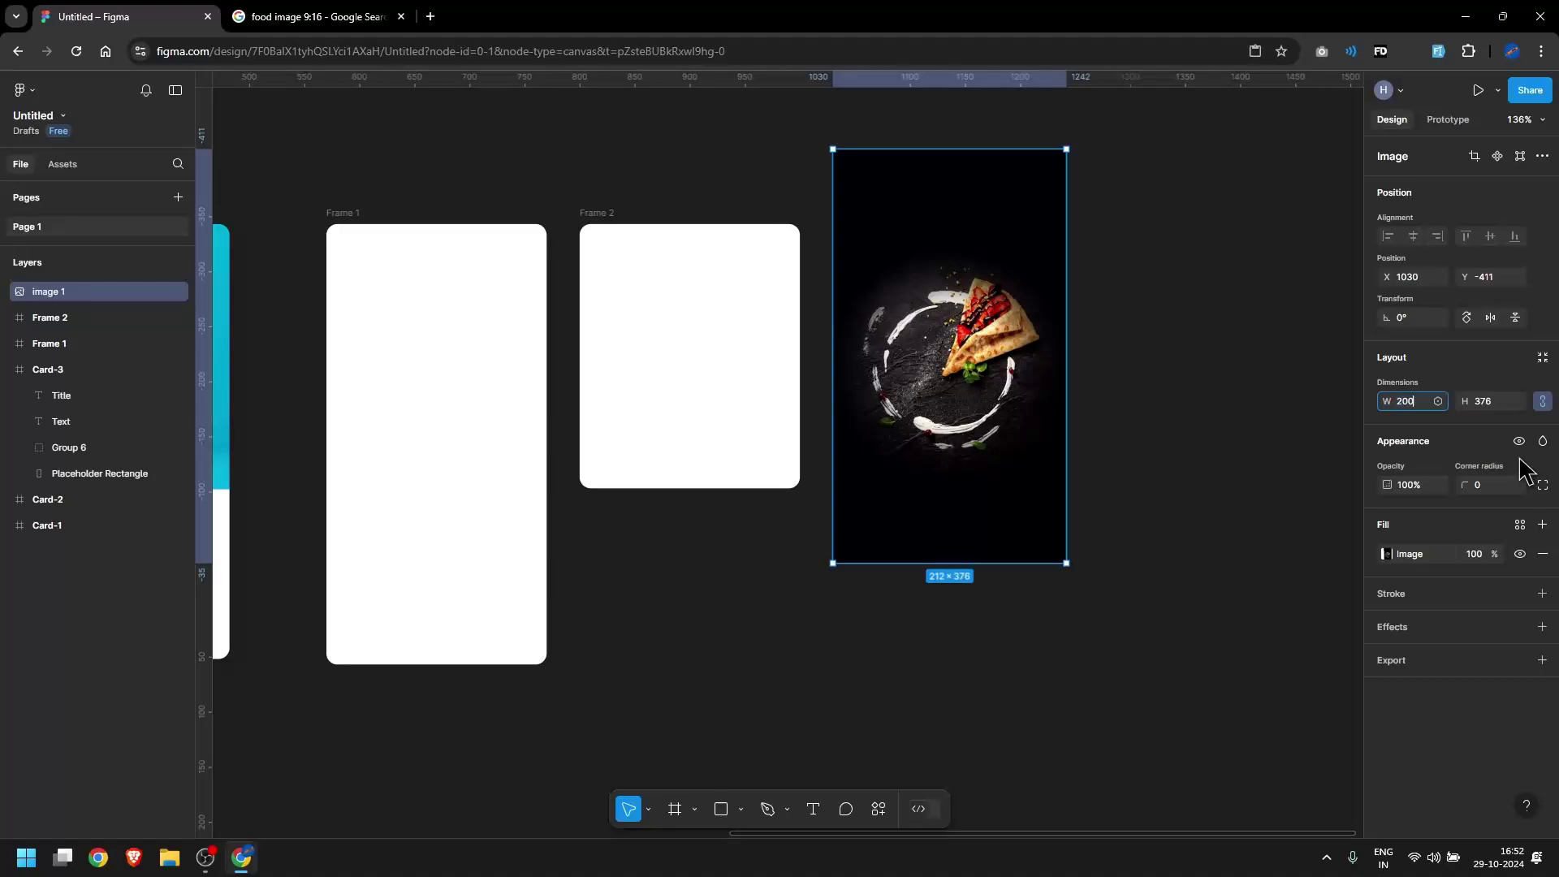
type("200")
key("Return")
Try shortening the food image to a height of 284 from its lower edge, and undo the resize
left_click(759, 335)
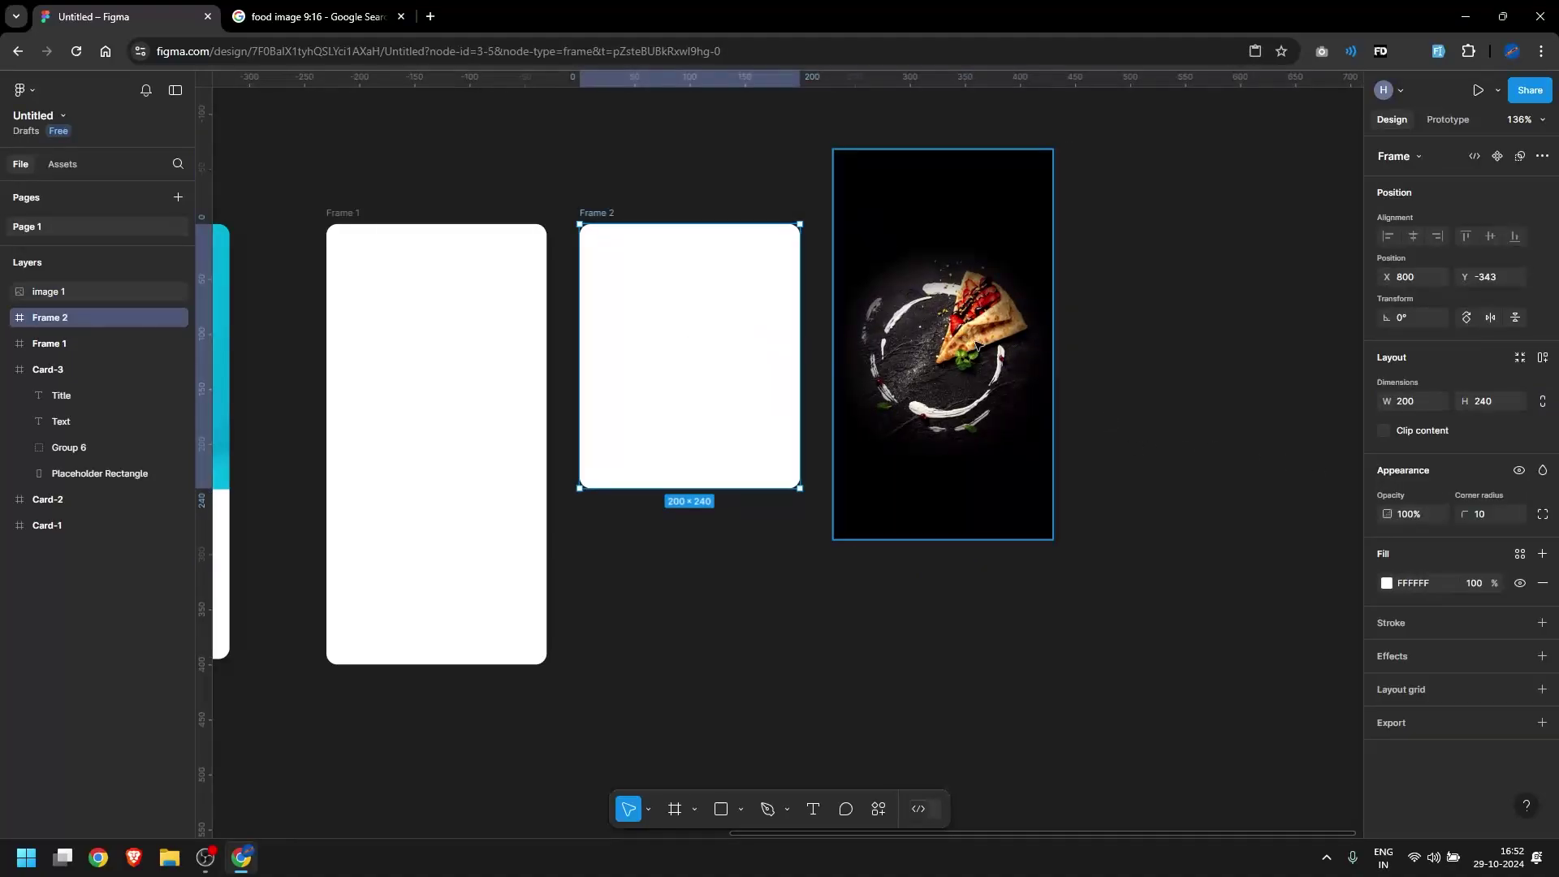
left_click(965, 445)
left_click_drag(959, 539, 959, 457)
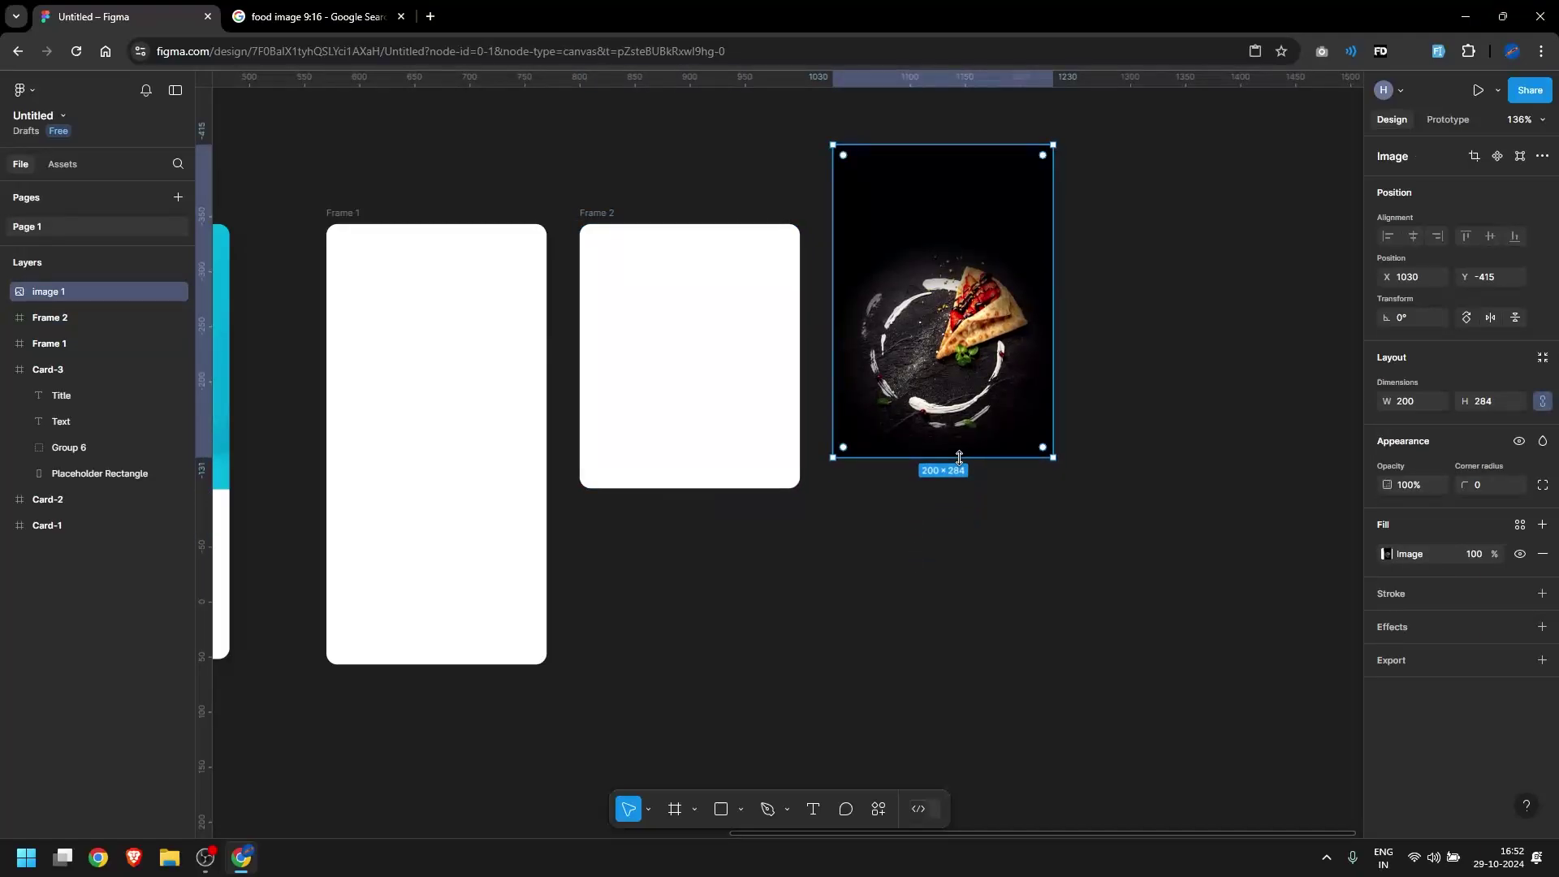
key("ctrl+z")
Delete the shortened copy of the white frame
left_click(676, 402)
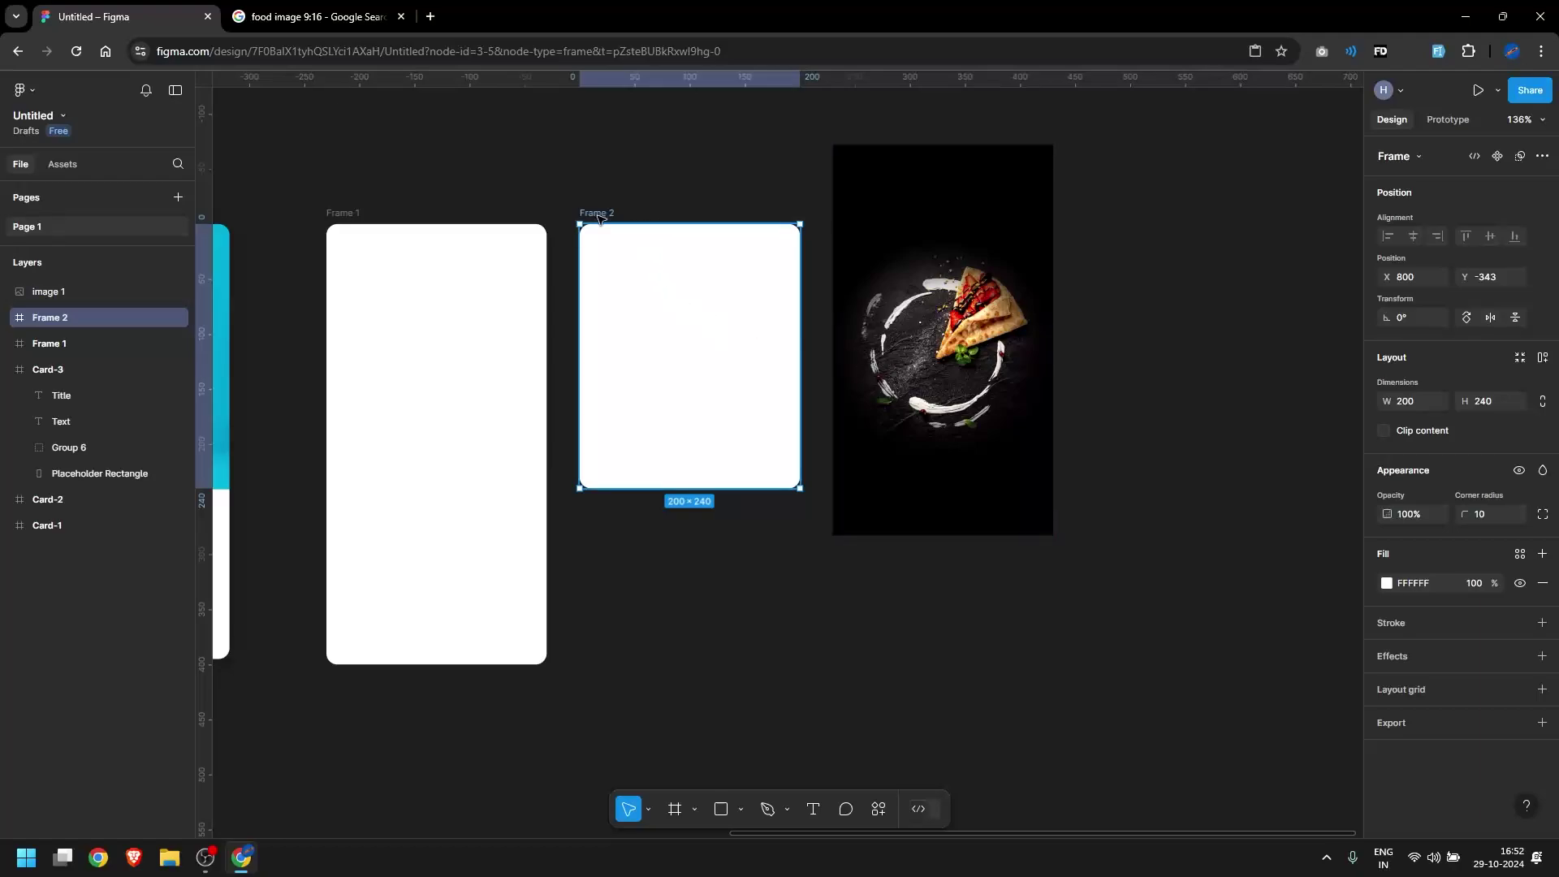
right_click(696, 294)
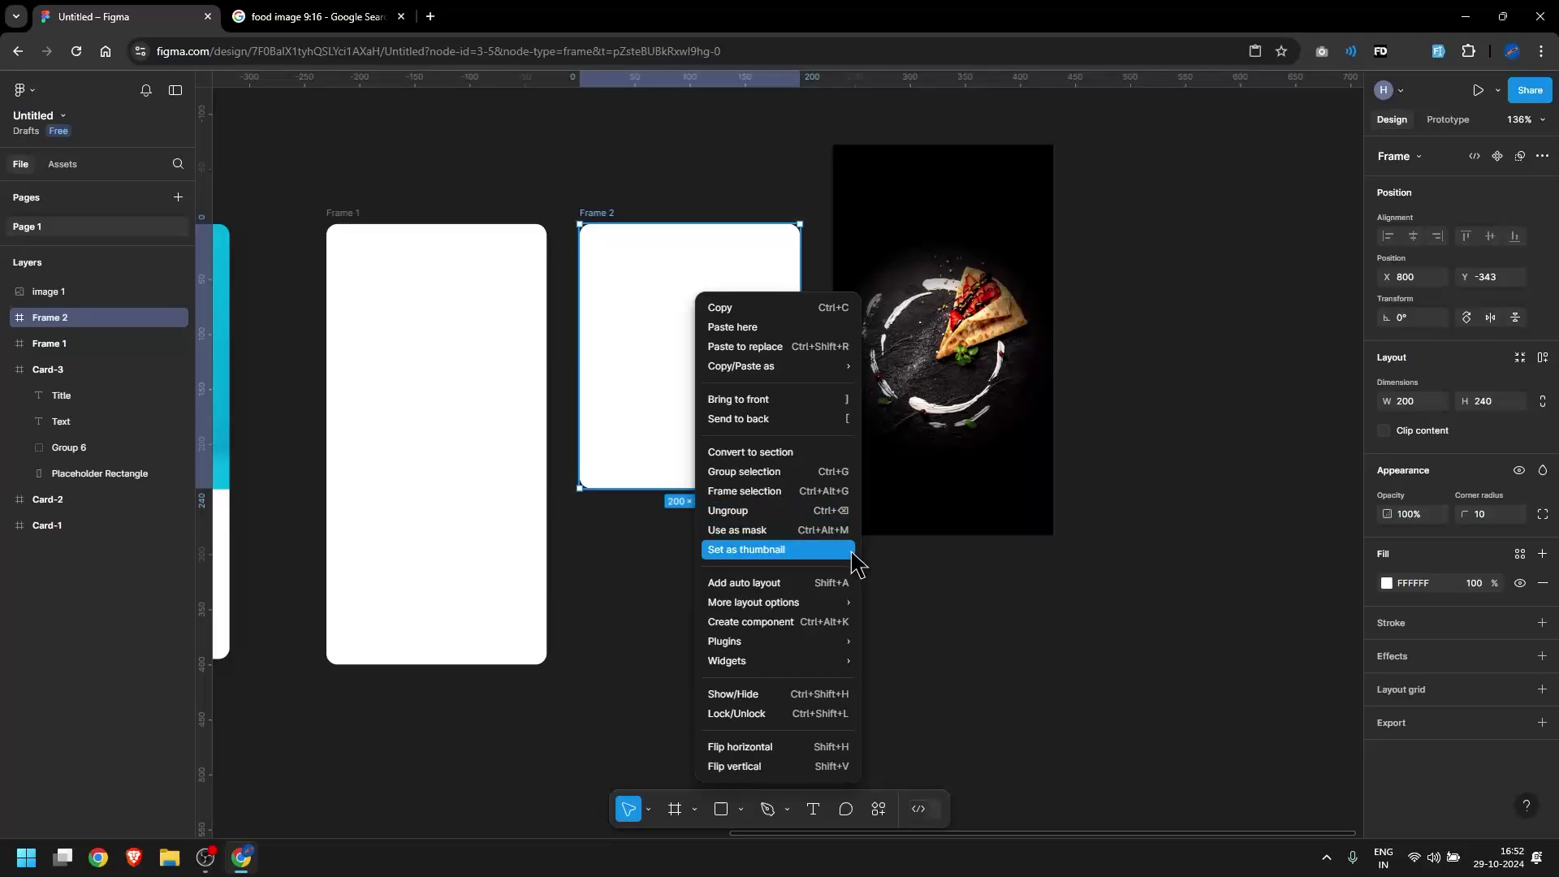
left_click(983, 645)
key("Delete")
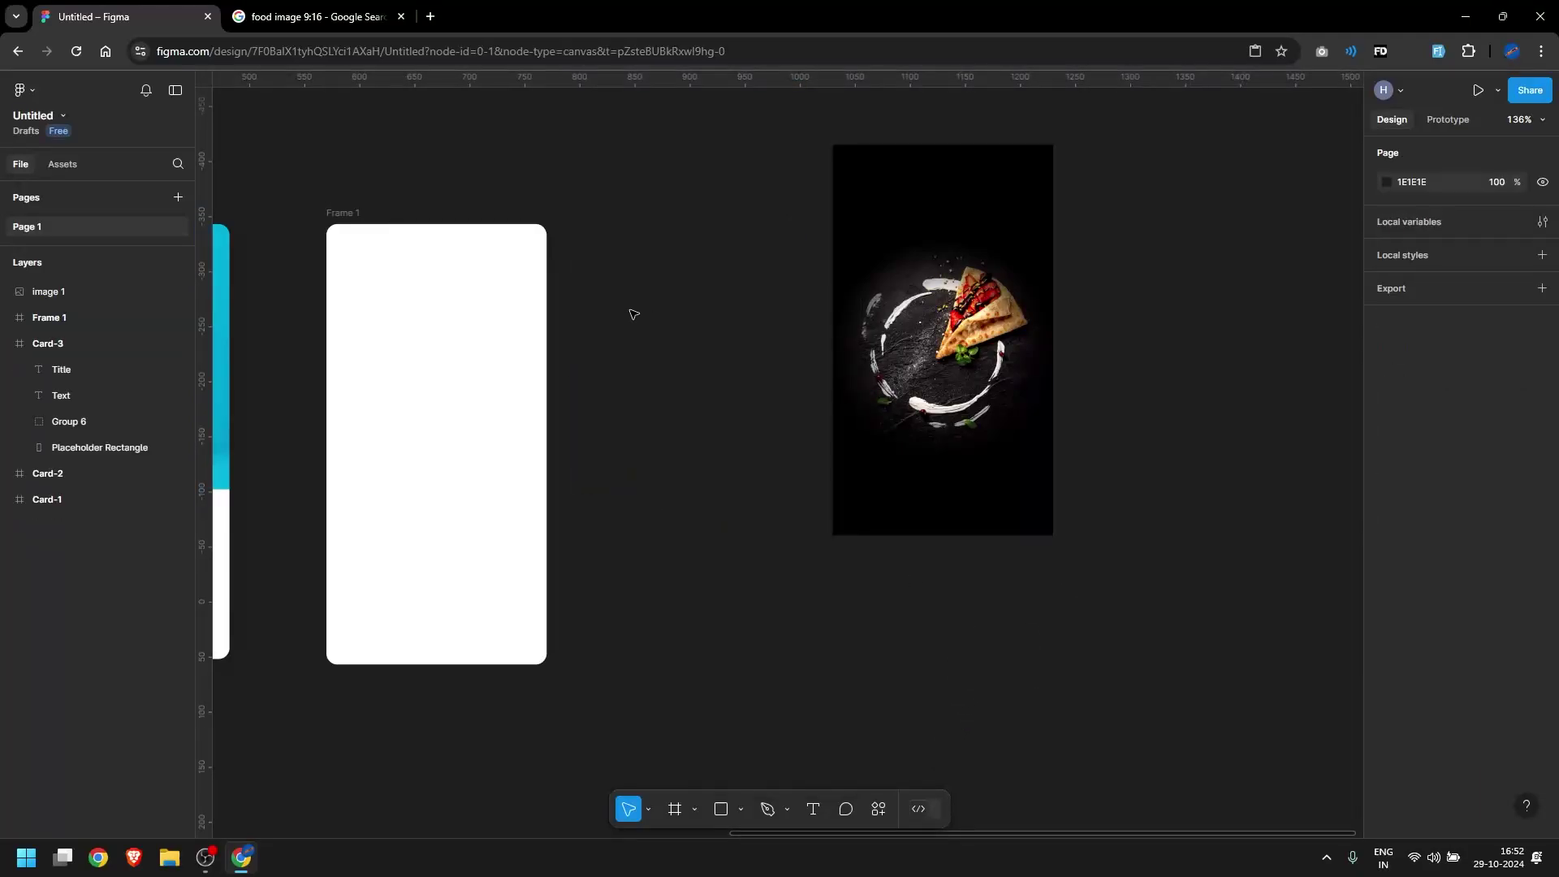
Draw a rectangle between the white frame and the food image, with width 200 and height 400*.6
key("r")
left_click(610, 201)
left_click(1408, 402)
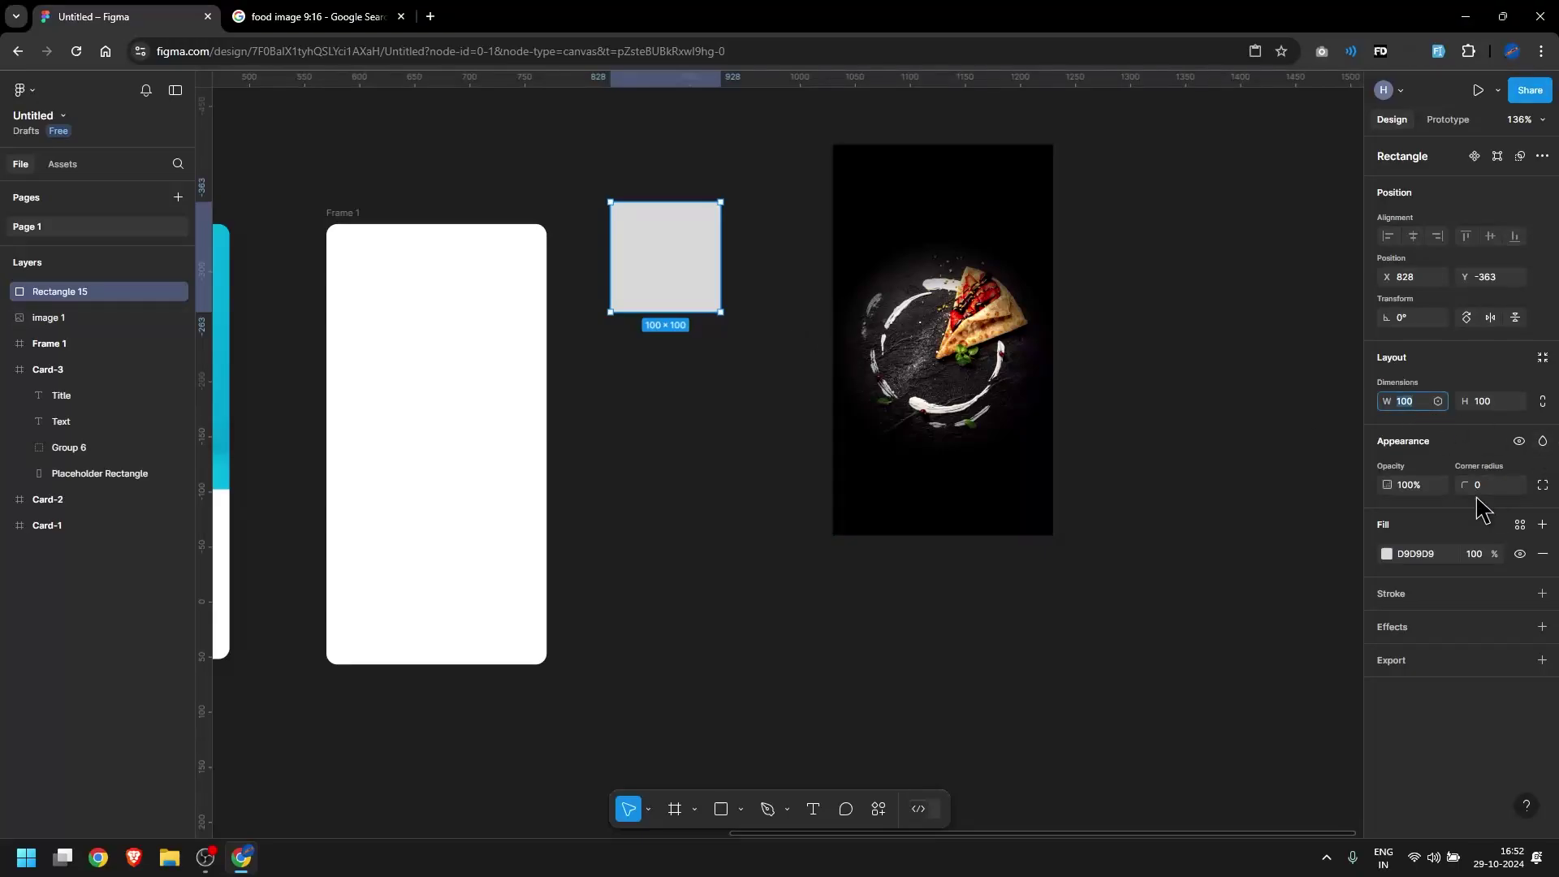
key("Tab")
type("400")
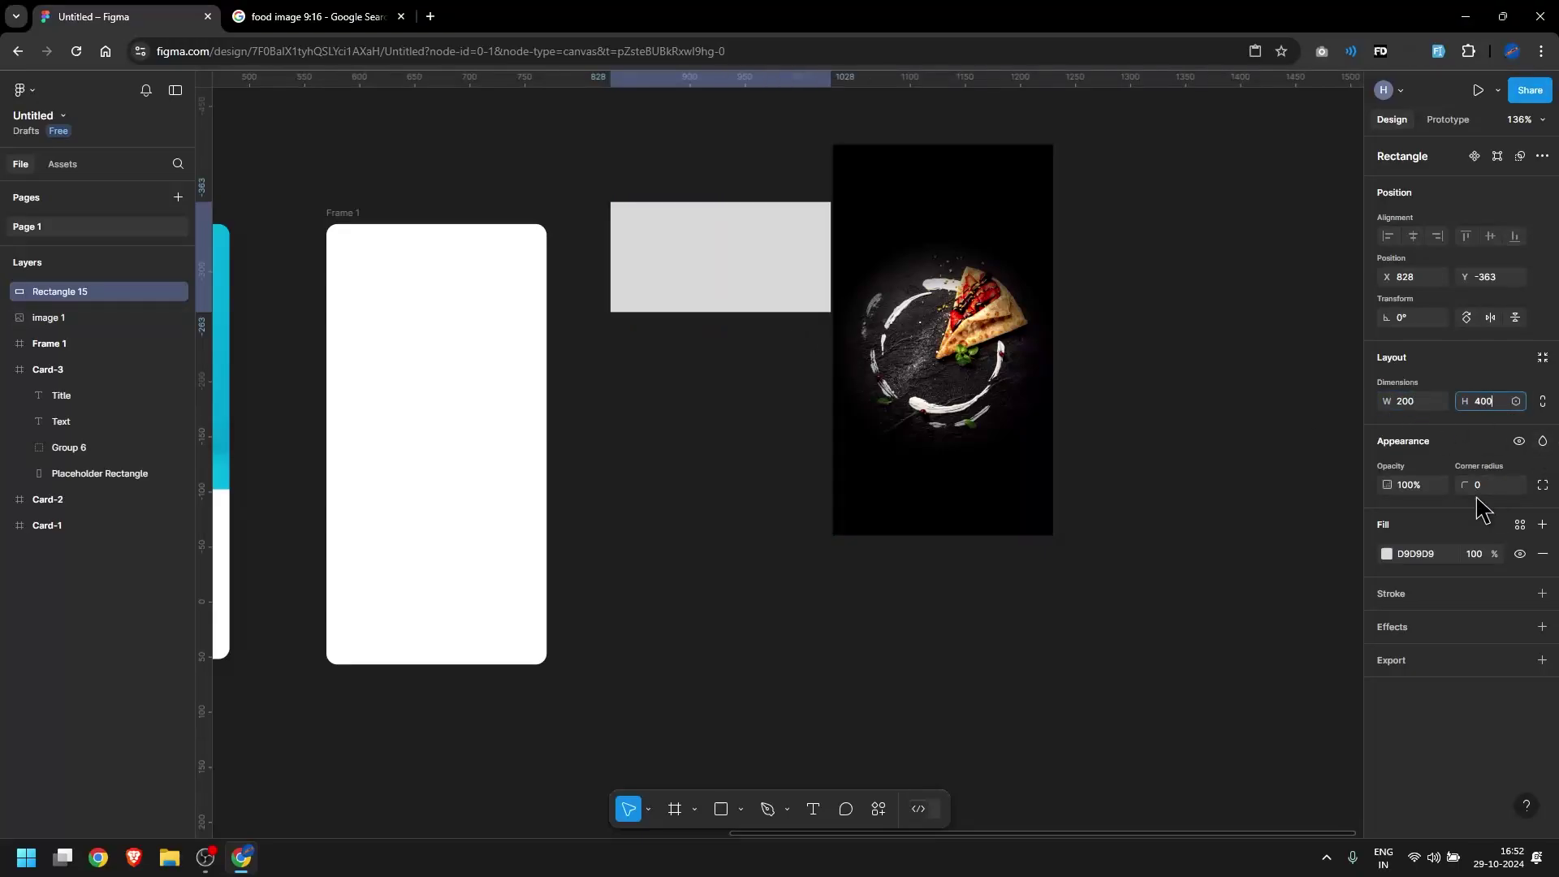
type("*.6")
key("Return")
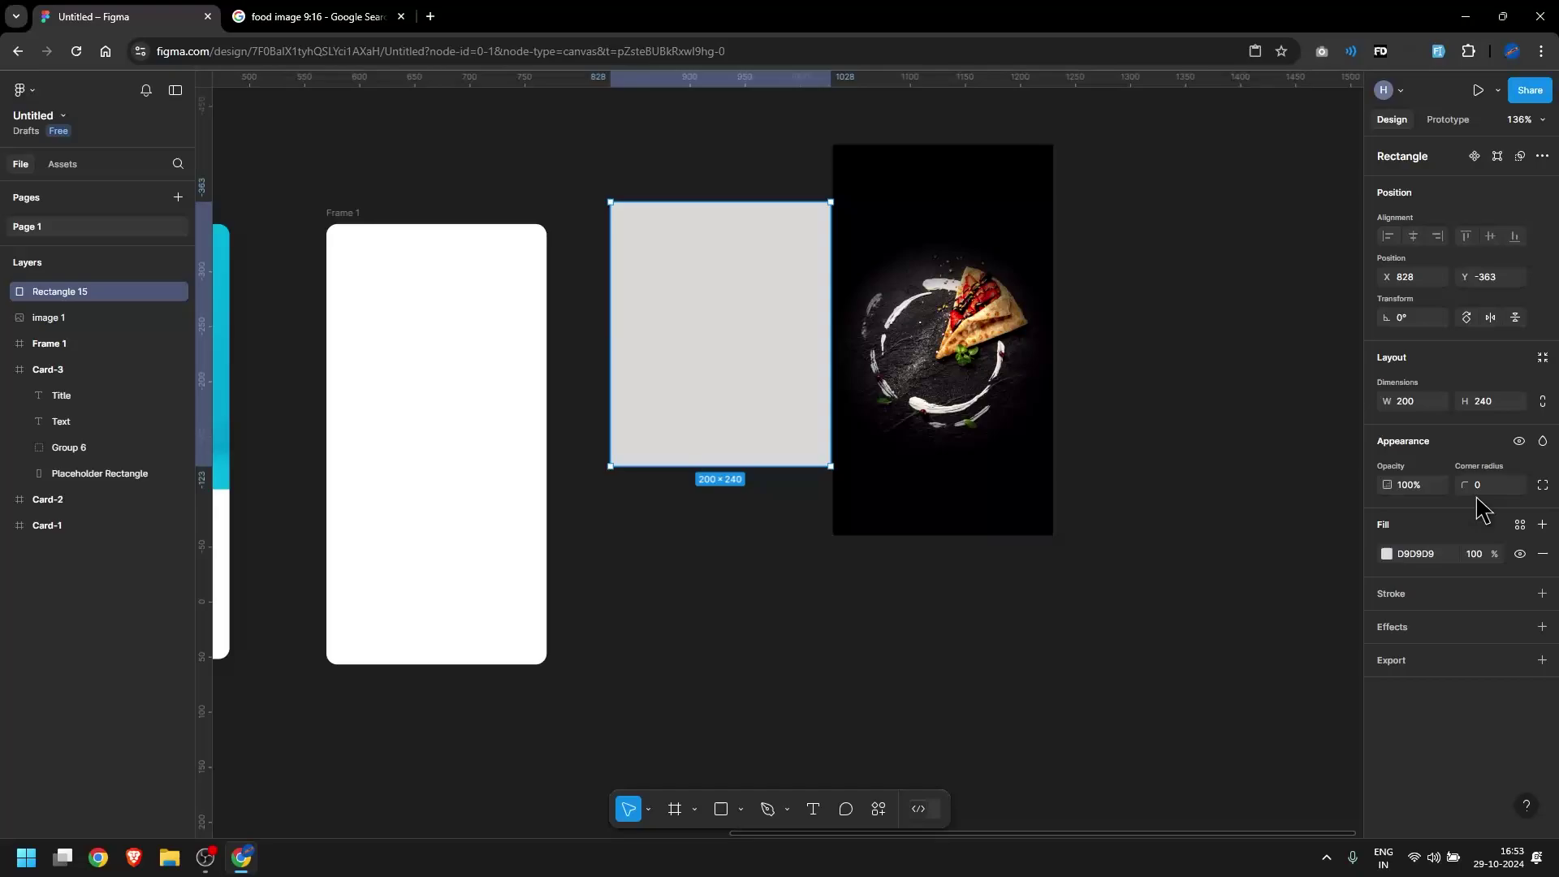
Give the grey rectangle a corner radius of 10 and move it level with the white frame's top edge
left_click_drag(770, 308, 735, 354)
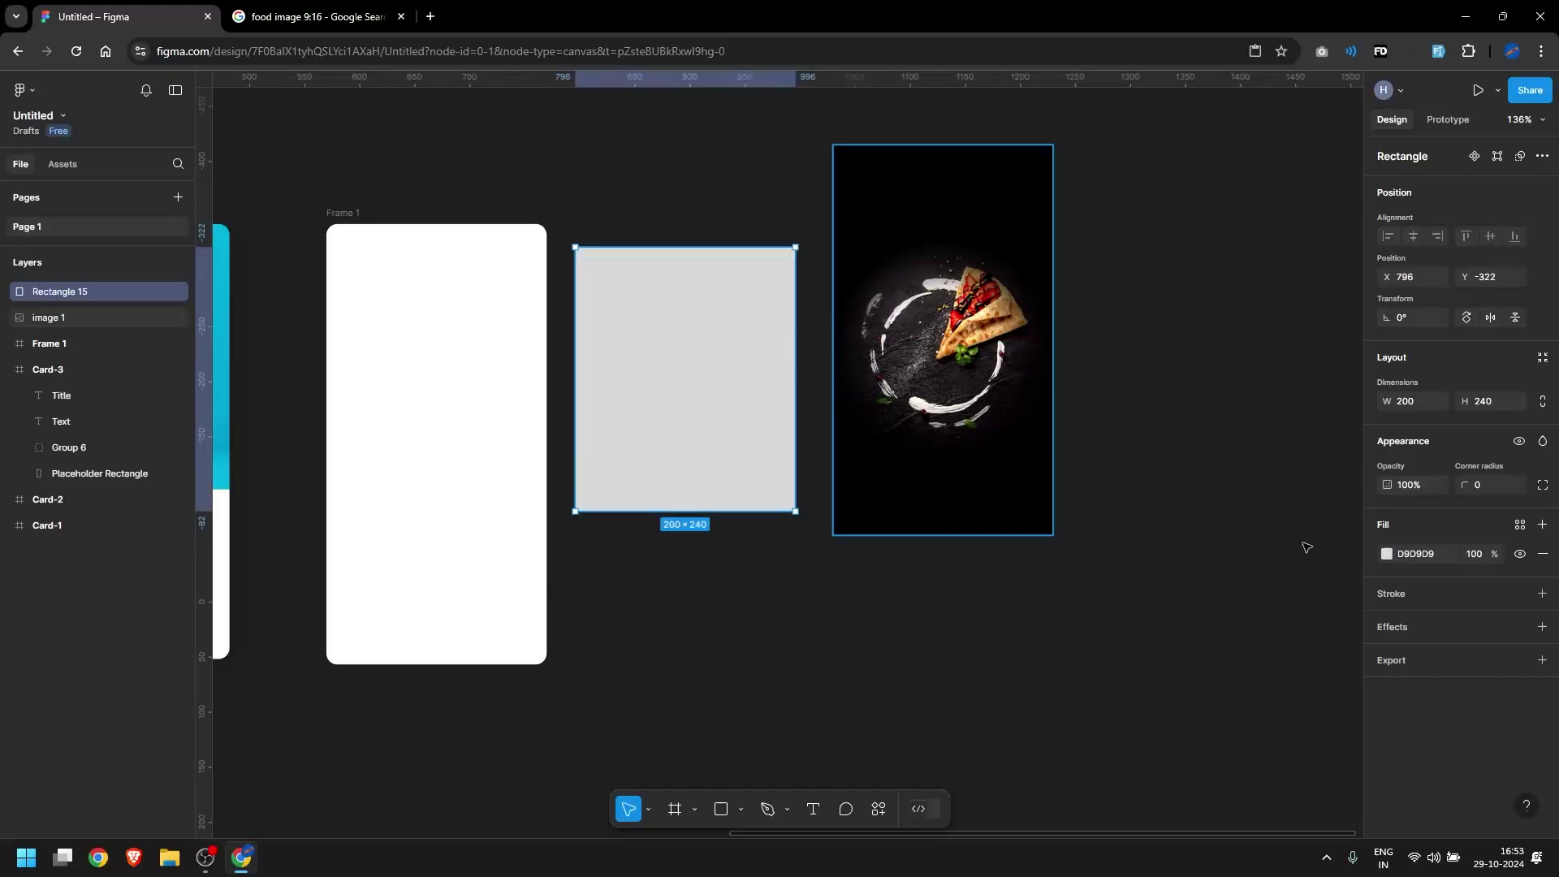
left_click(1477, 485)
type("10")
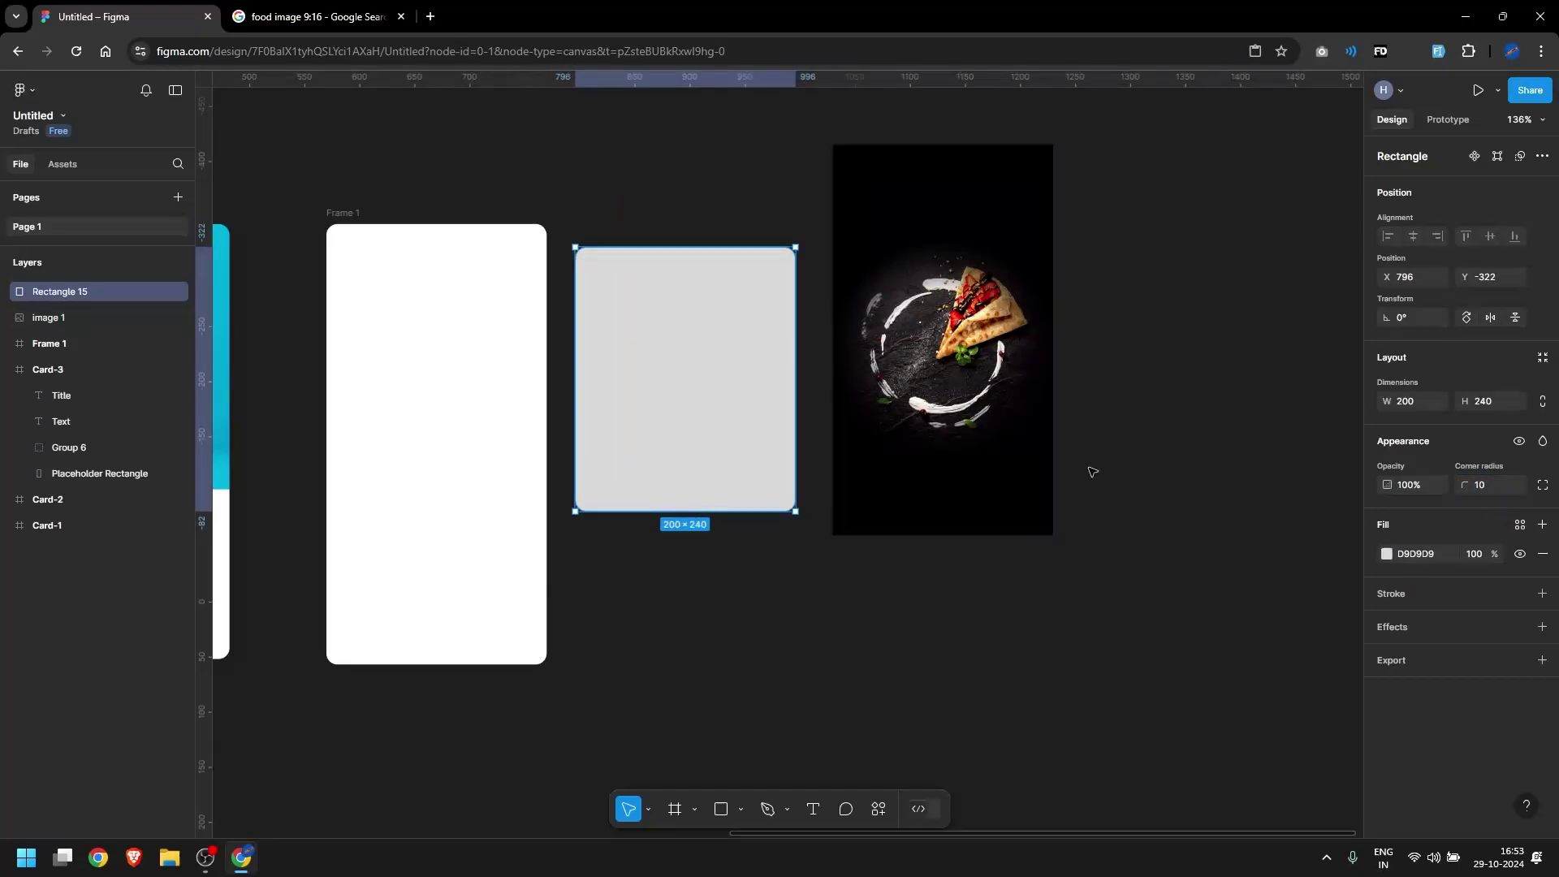
left_click_drag(697, 373, 707, 361)
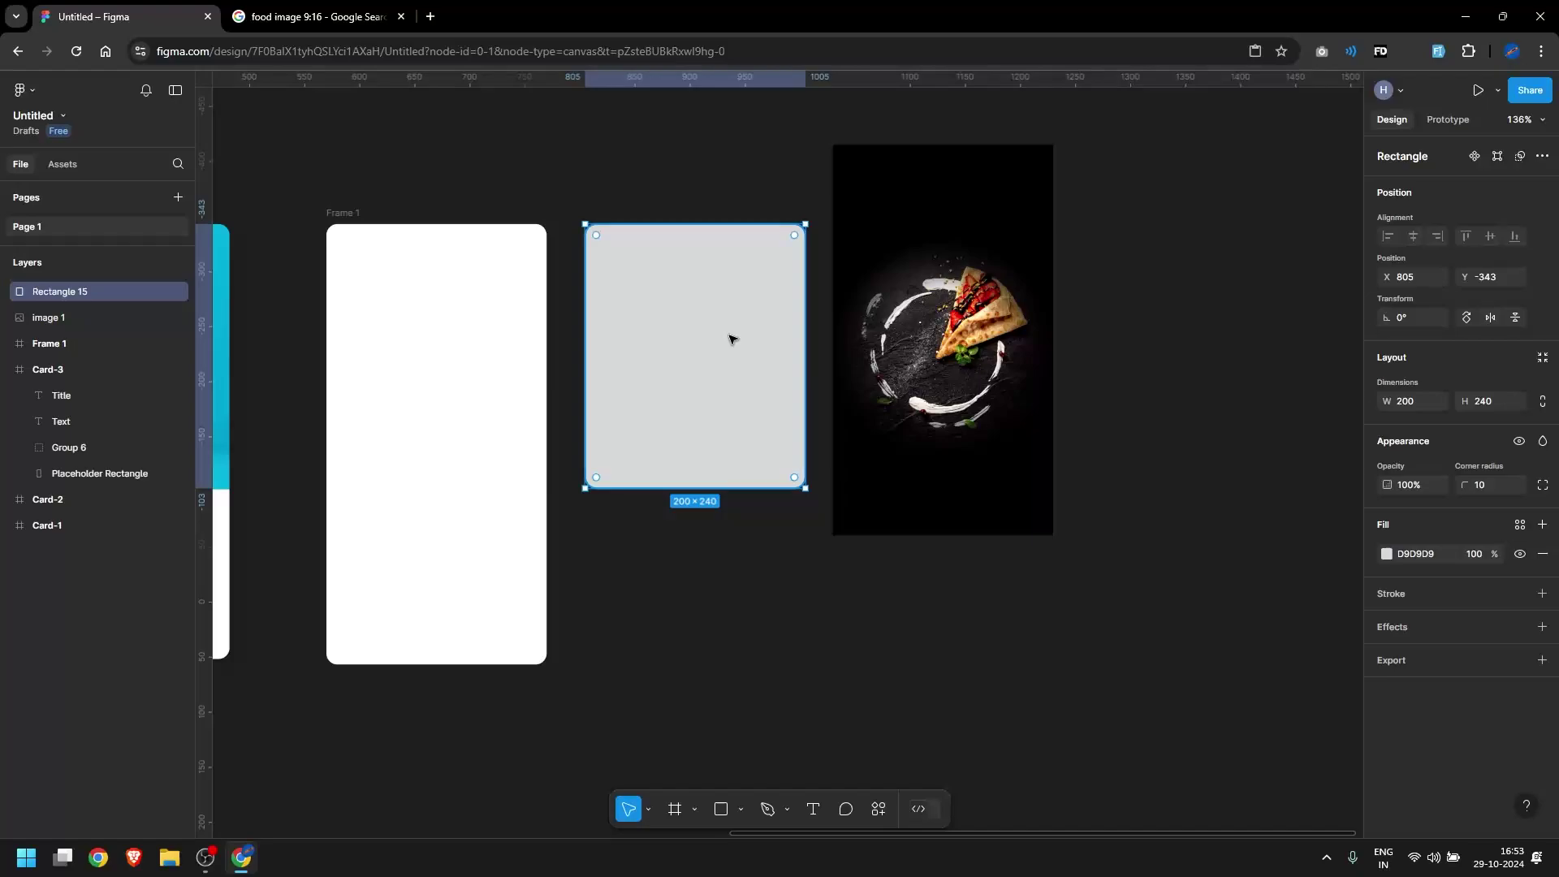
Use the grey rectangle as a mask and move the food image layer into the mask group above it
right_click(733, 341)
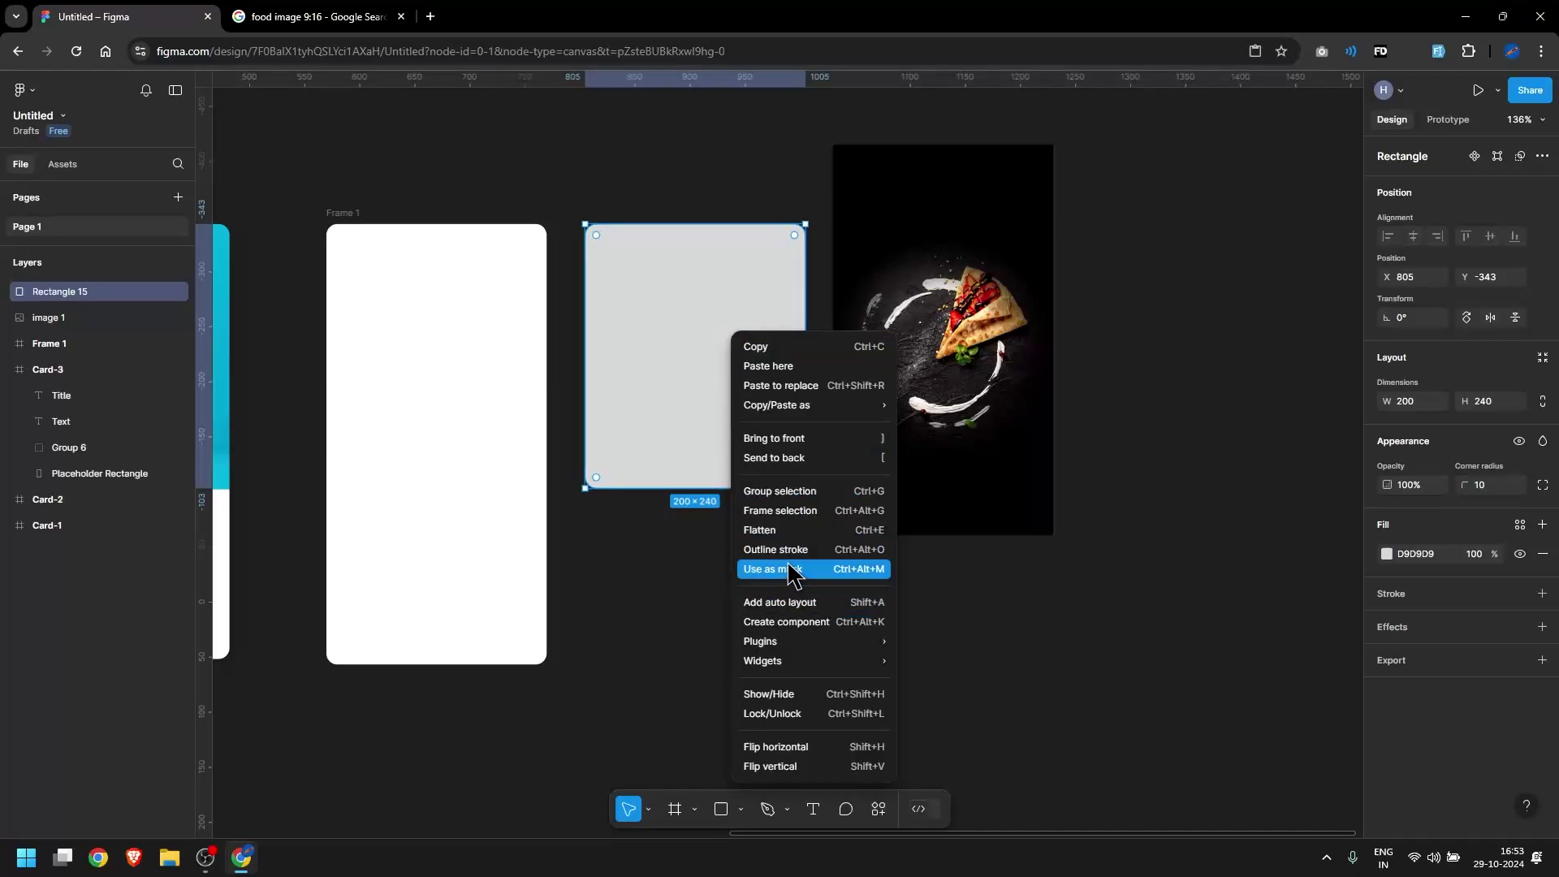
left_click(826, 571)
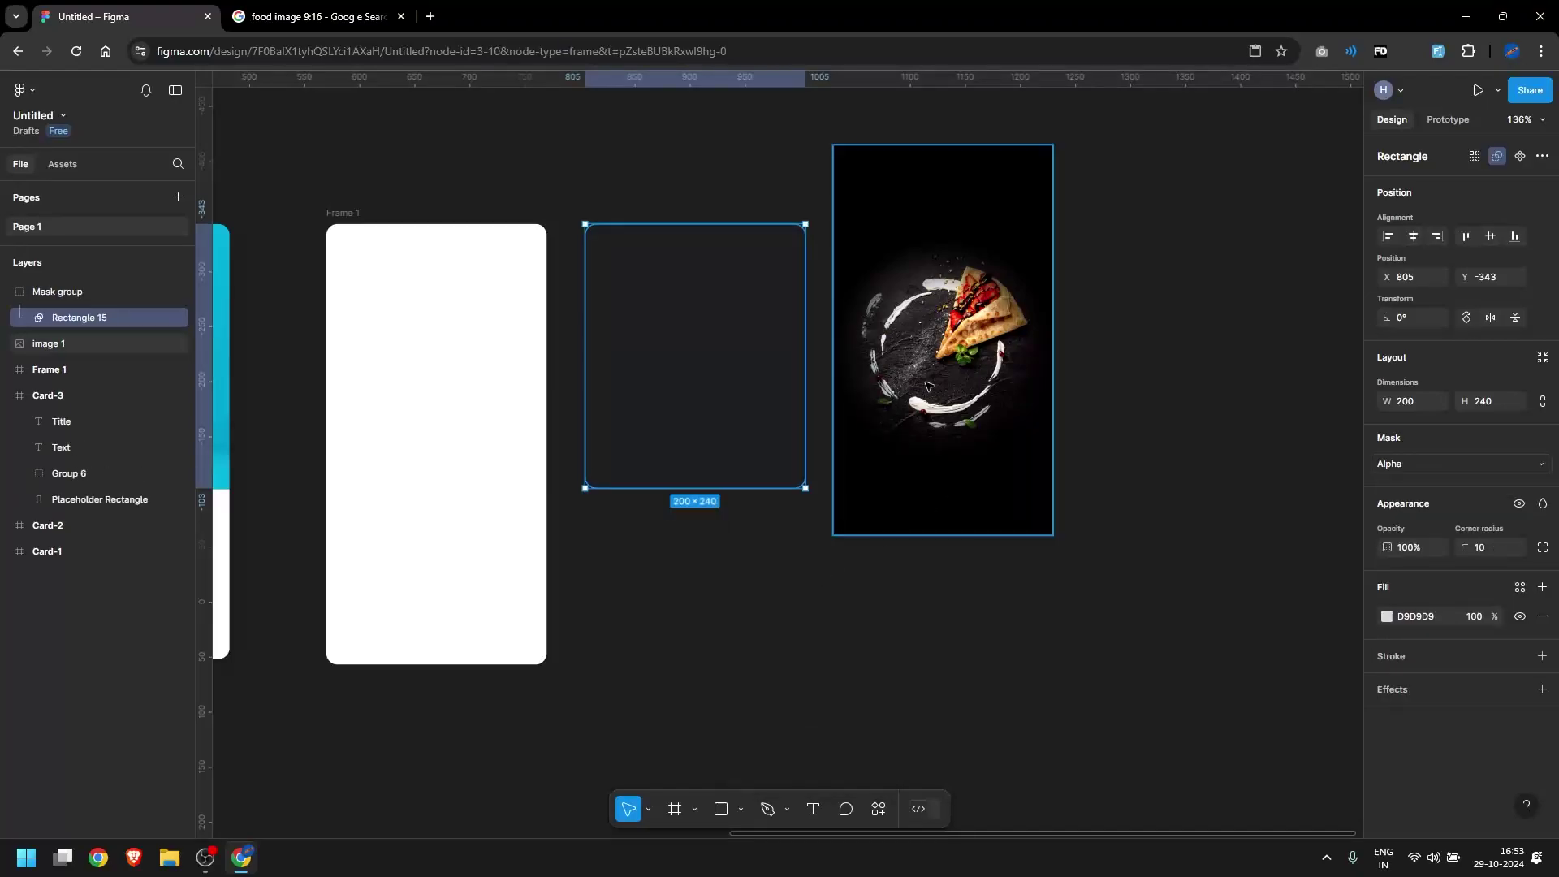
left_click(849, 519)
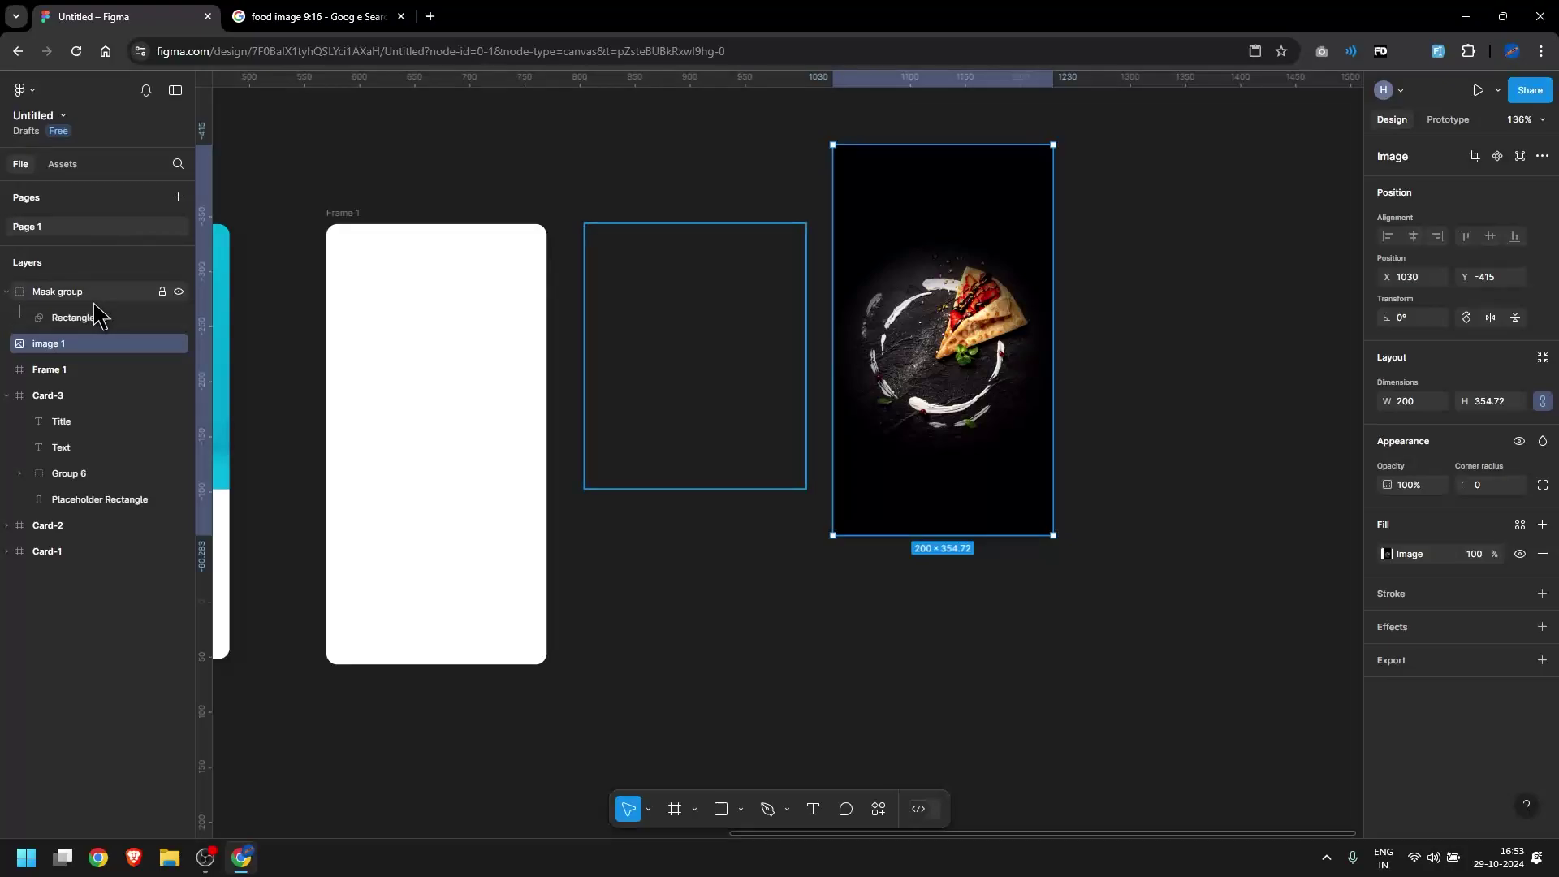
left_click_drag(94, 341, 95, 306)
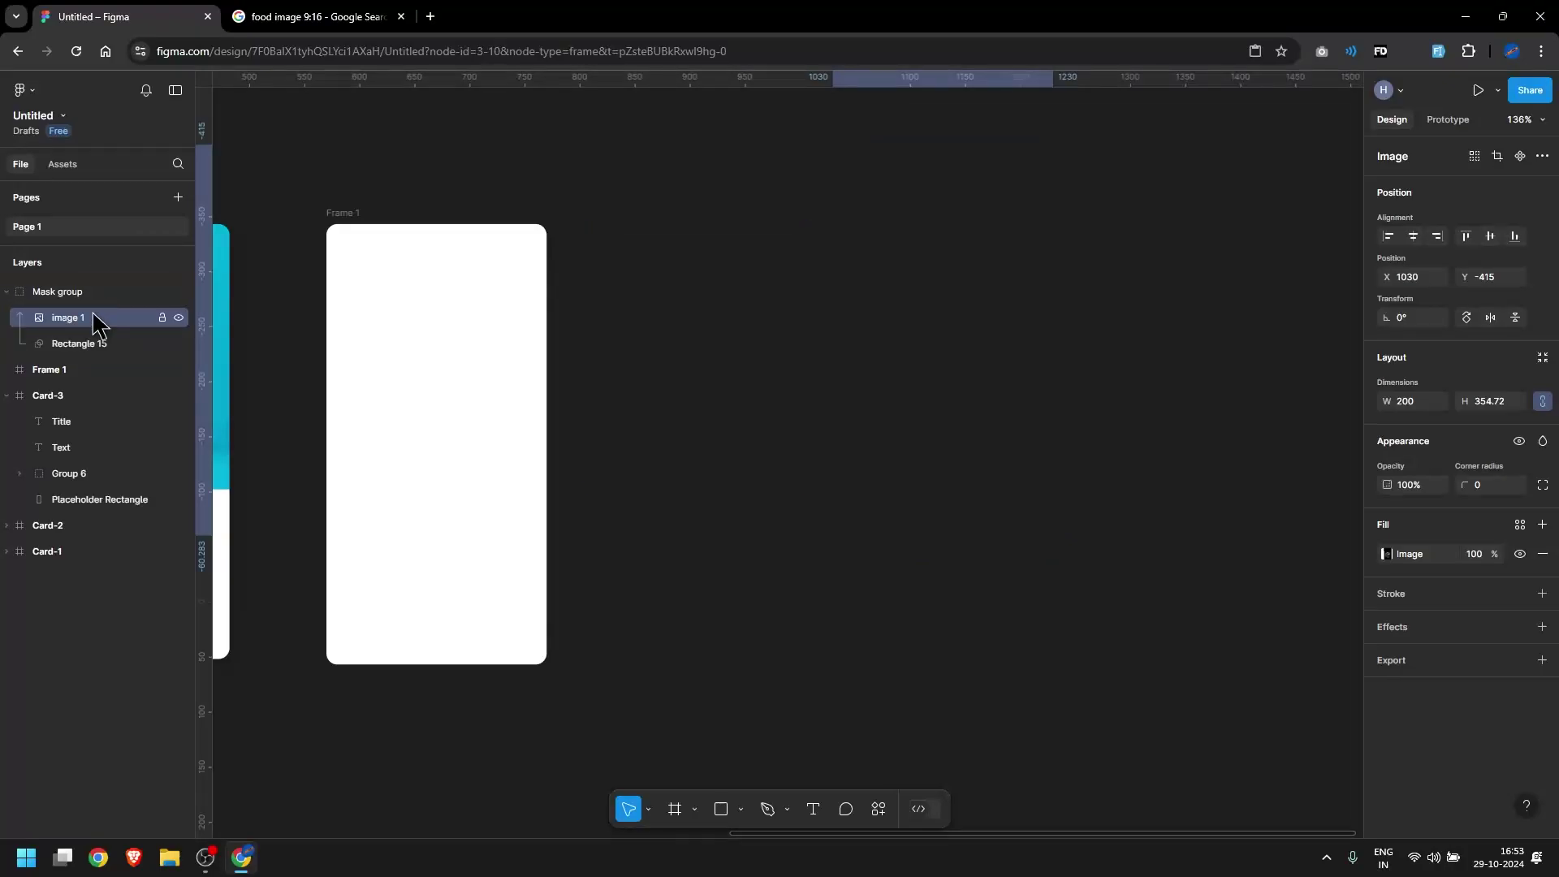
Align the food image and the mask rectangle on their horizontal and vertical centers
left_click(93, 343)
left_click(89, 318, "shift")
left_click(1413, 237)
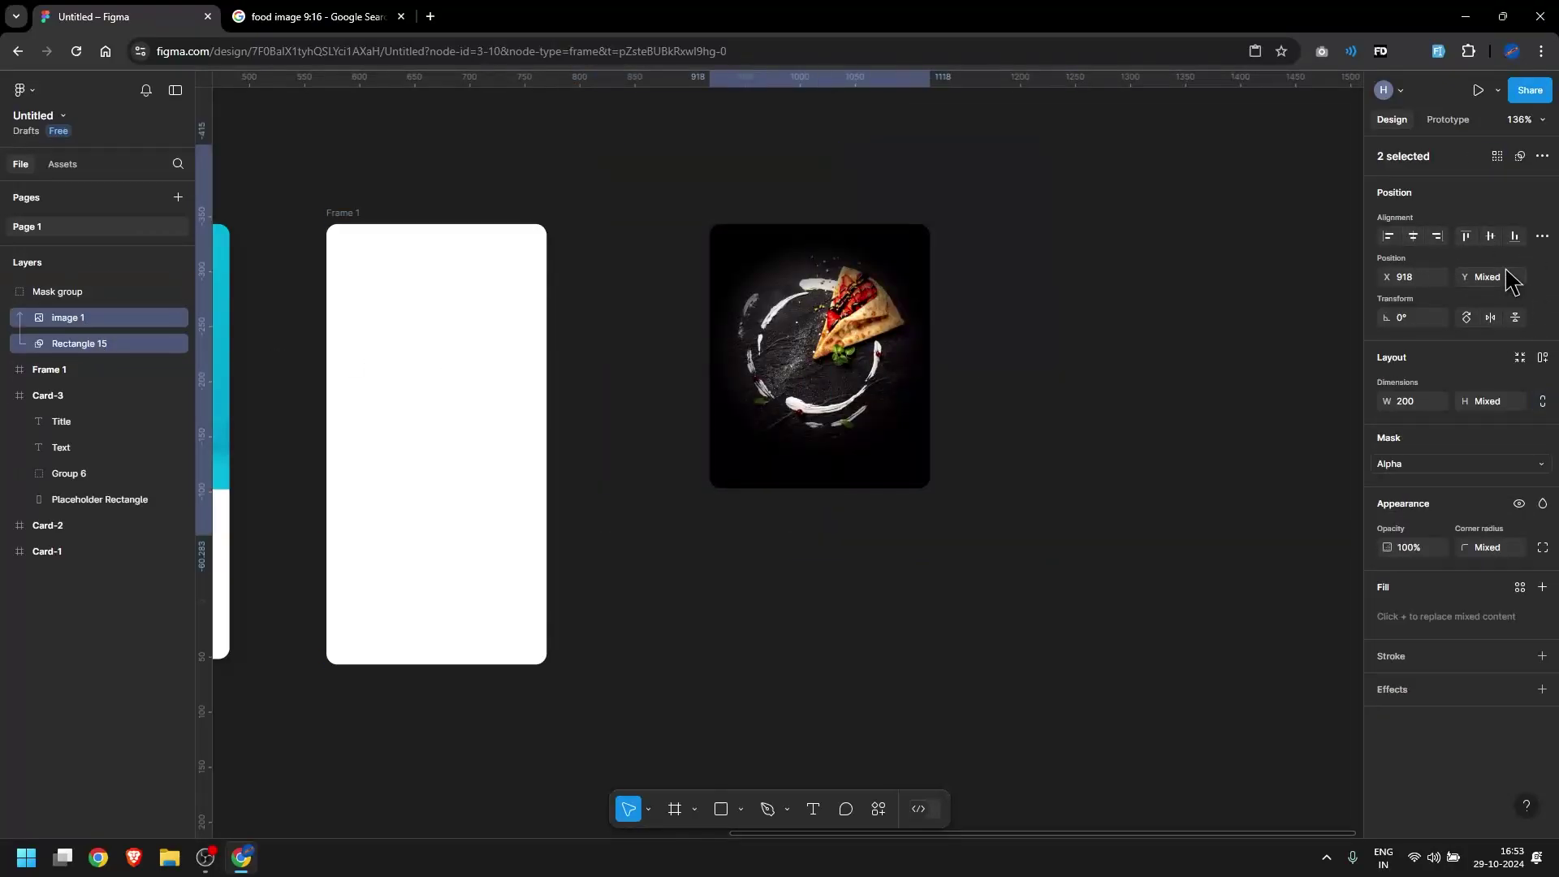
left_click(1490, 237)
Move the masked food image slightly closer to the white frame and select the image inside the mask group
left_click(1108, 324)
left_click_drag(840, 360, 810, 398)
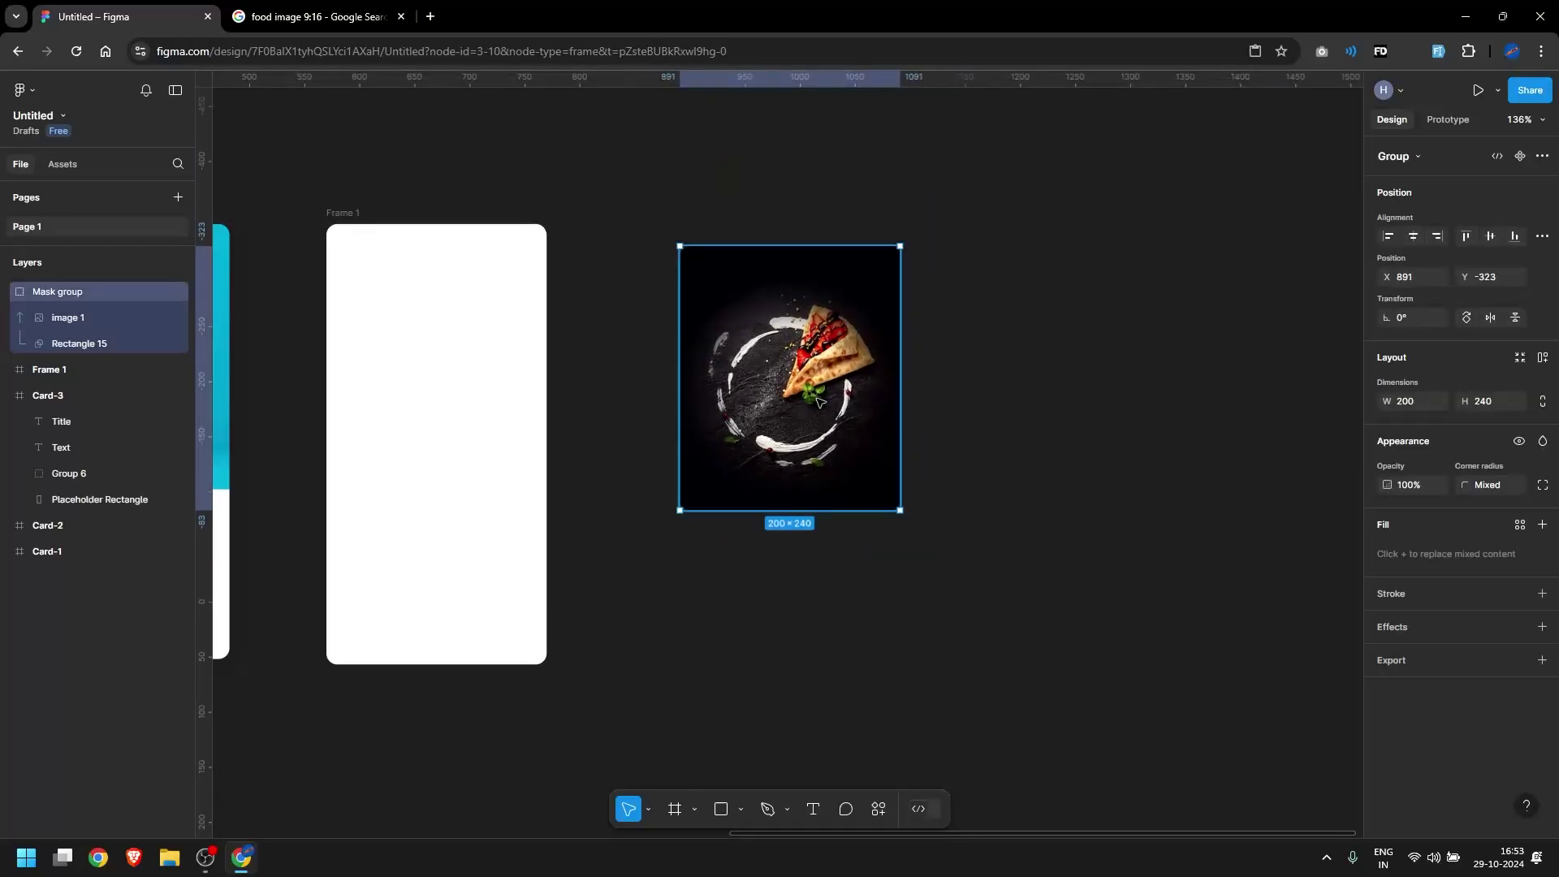
left_click(102, 327)
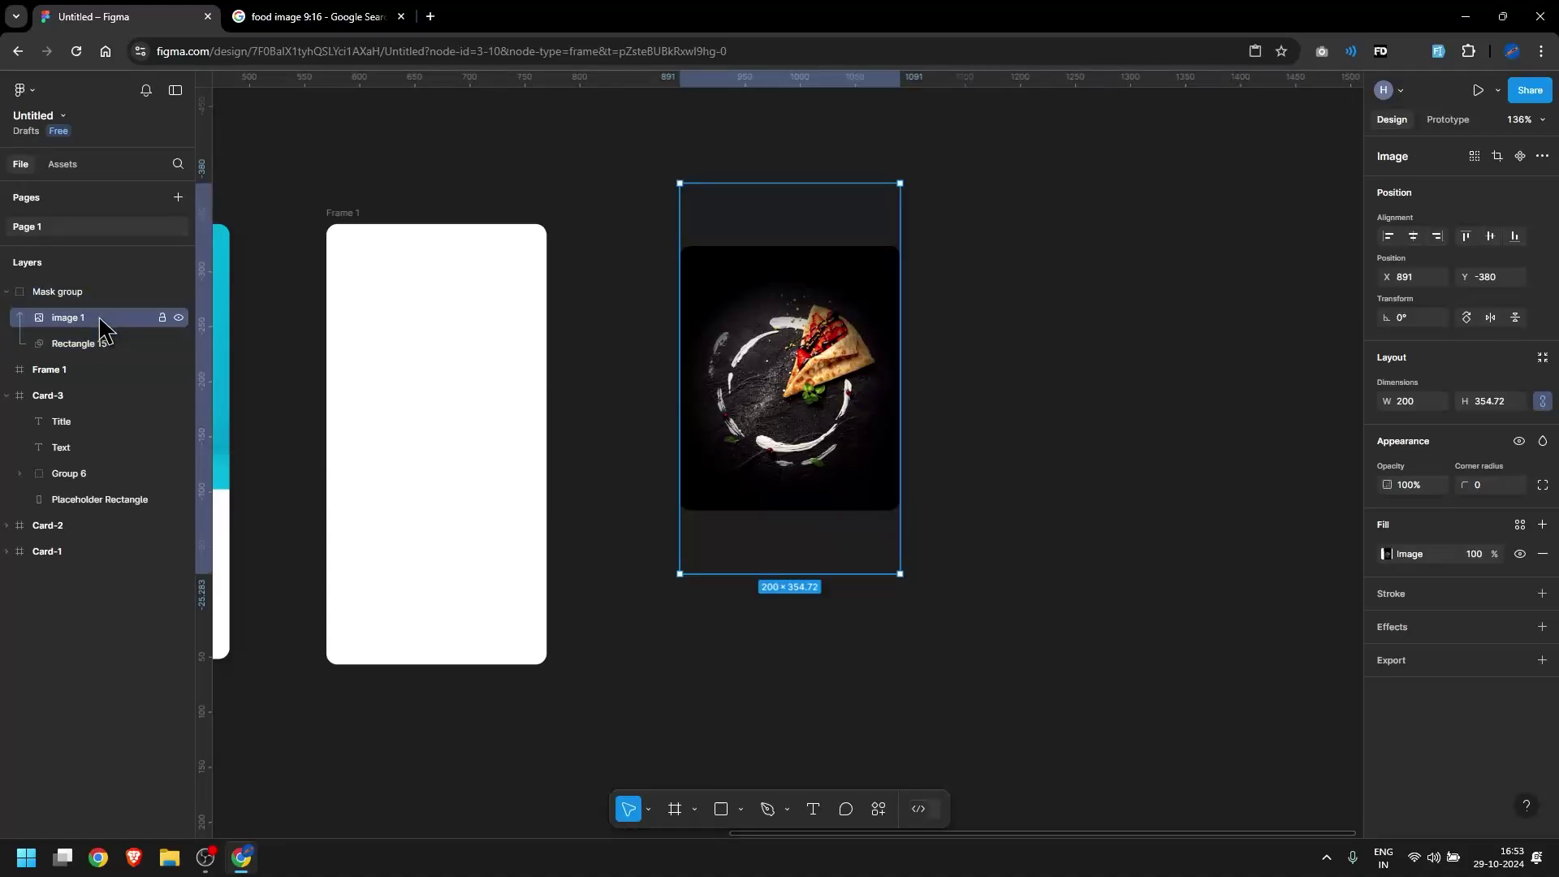
Move the whole mask group with the food image into the white frame, centred across its width
left_click(1211, 414)
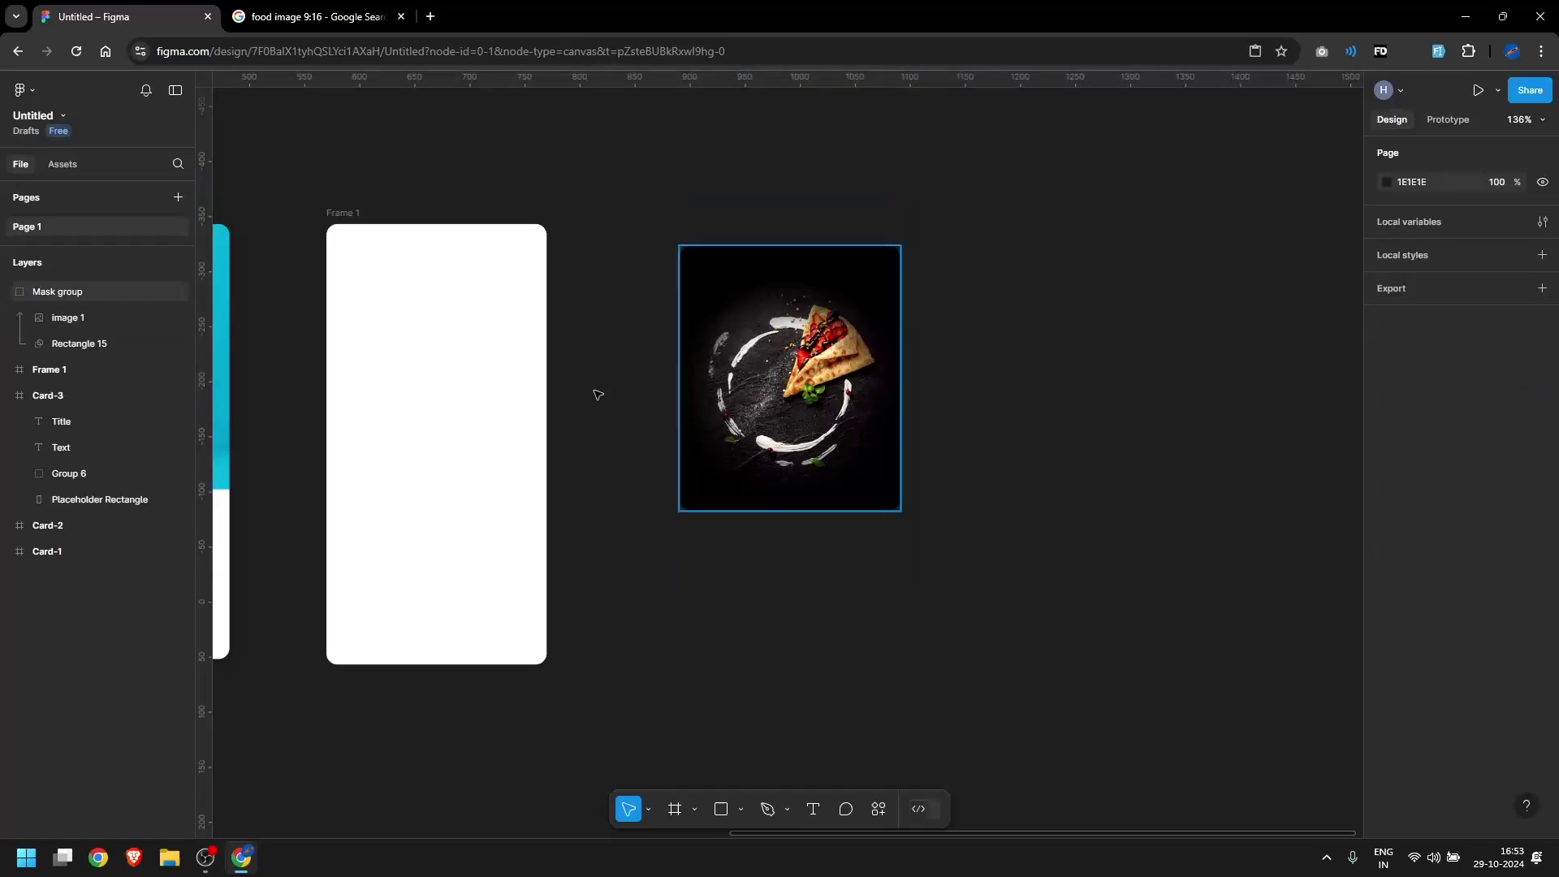
left_click(77, 292)
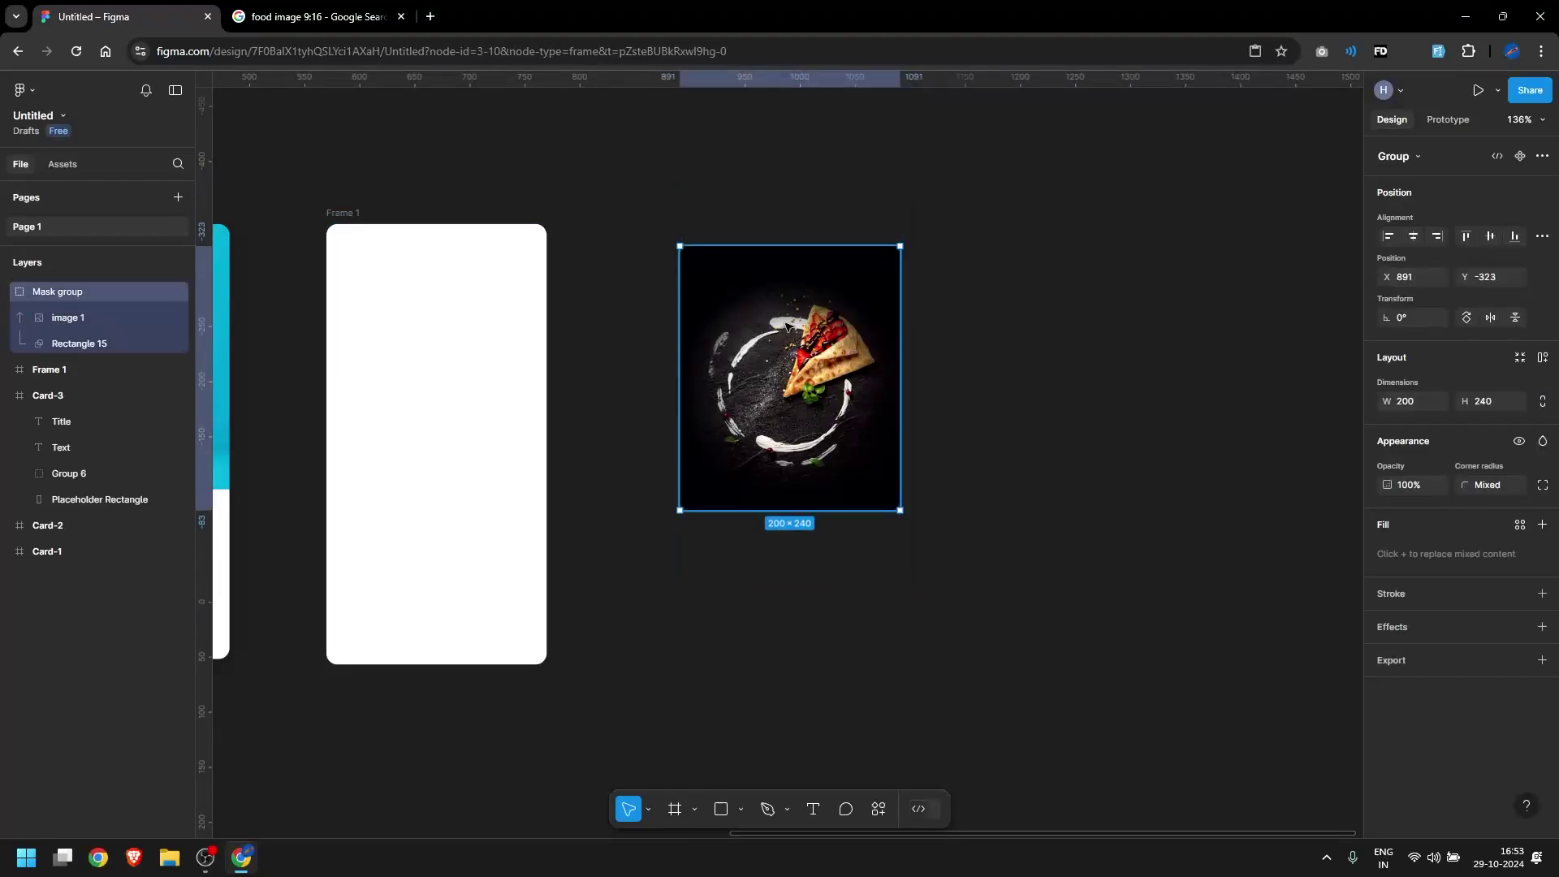
left_click_drag(786, 325, 432, 379)
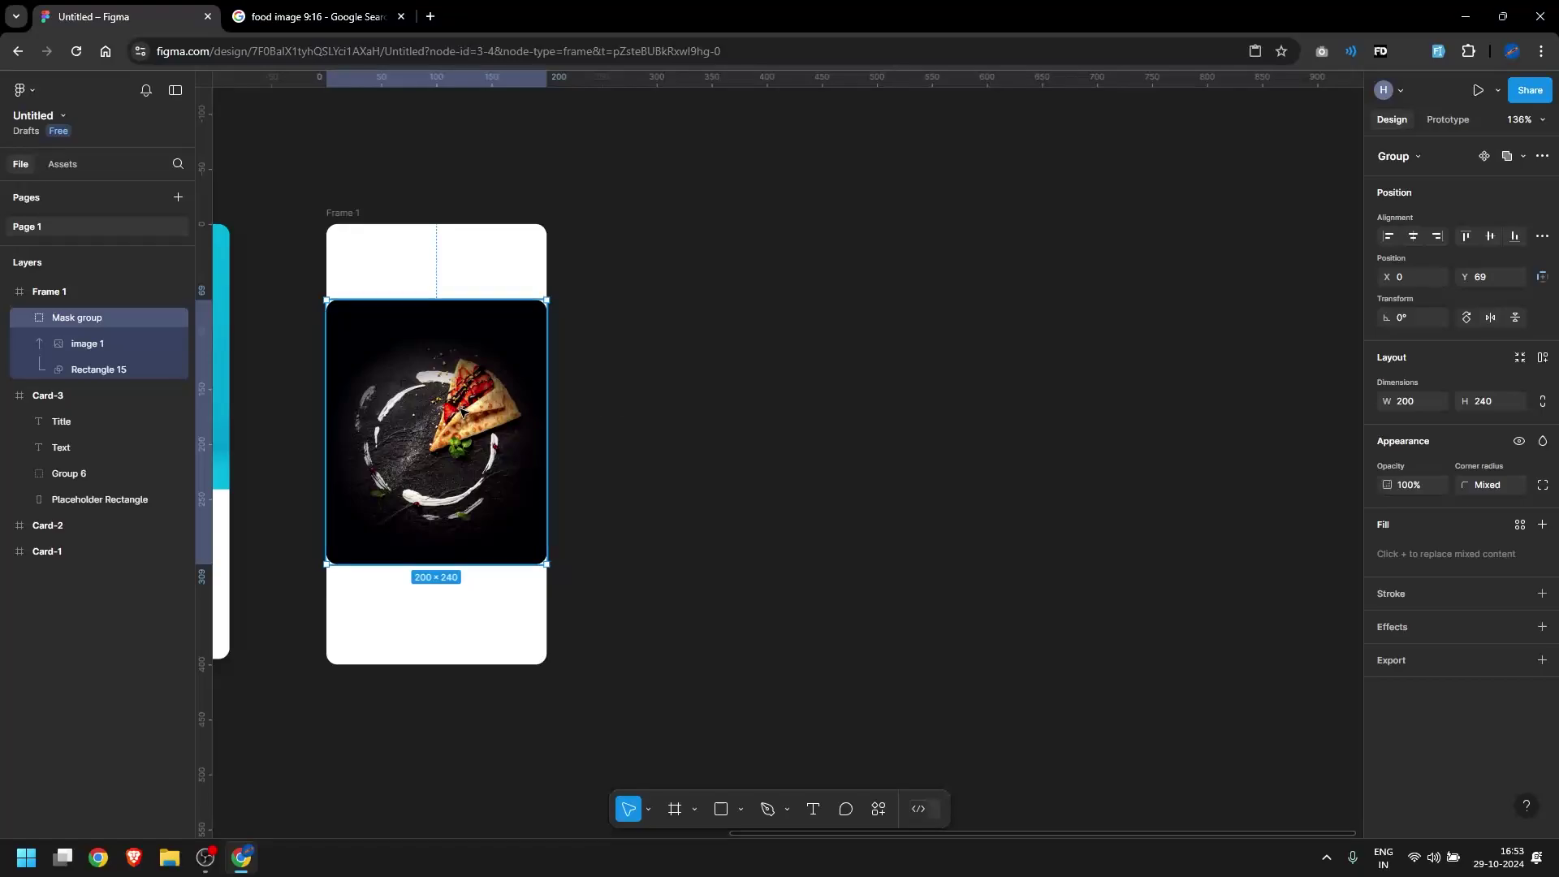
Remove the corner rounding from only the two bottom corners of the mask rectangle inside the mask group
left_click_drag(647, 382, 939, 365)
left_click_drag(269, 185, 992, 703)
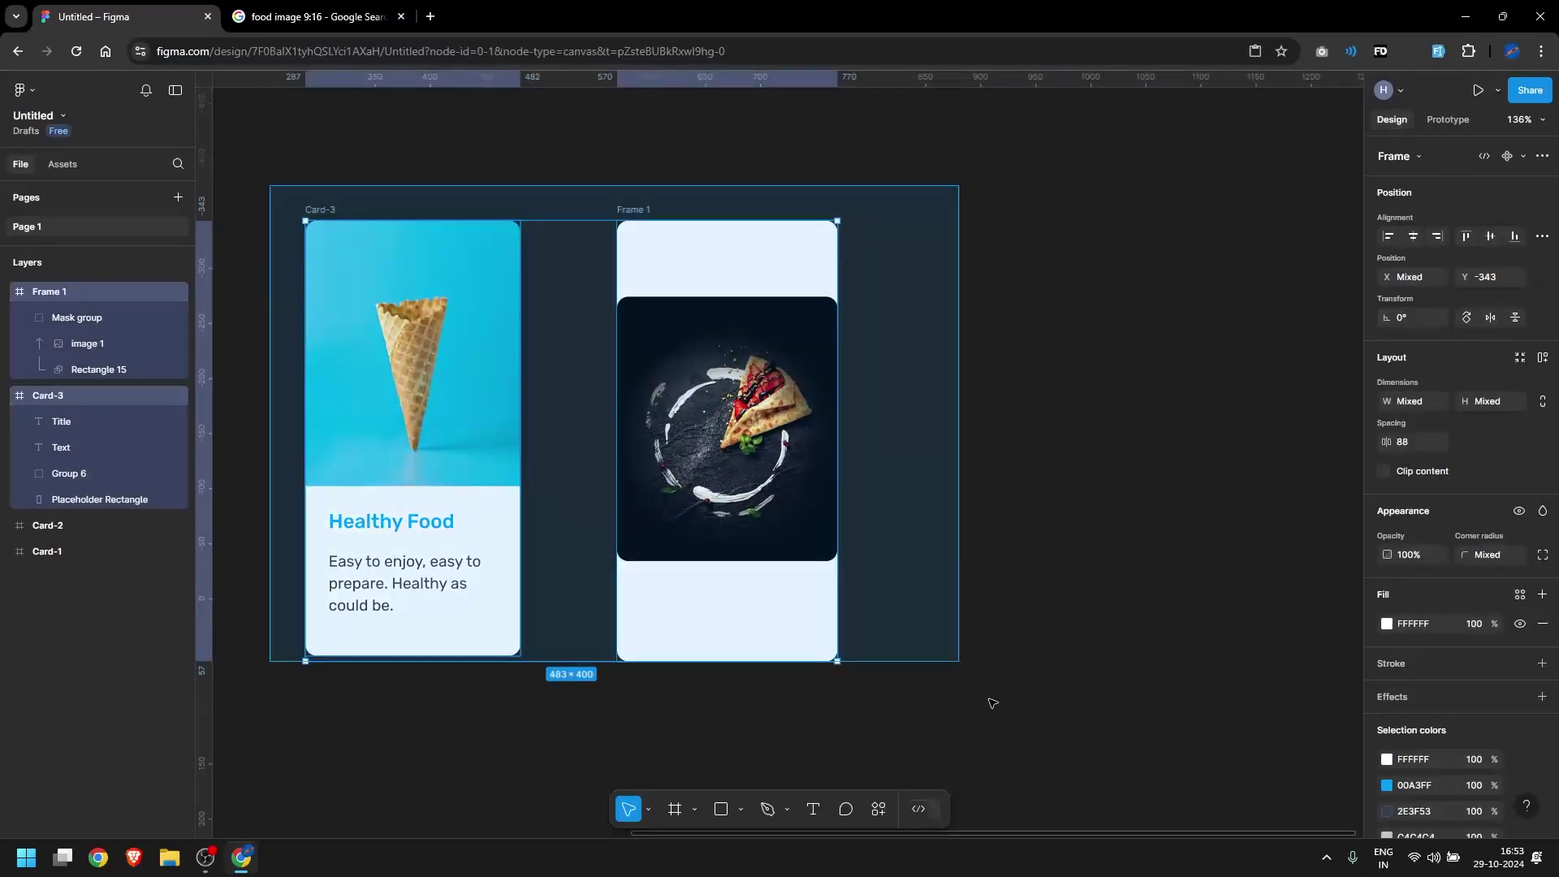
key("shift+2")
left_click(783, 435)
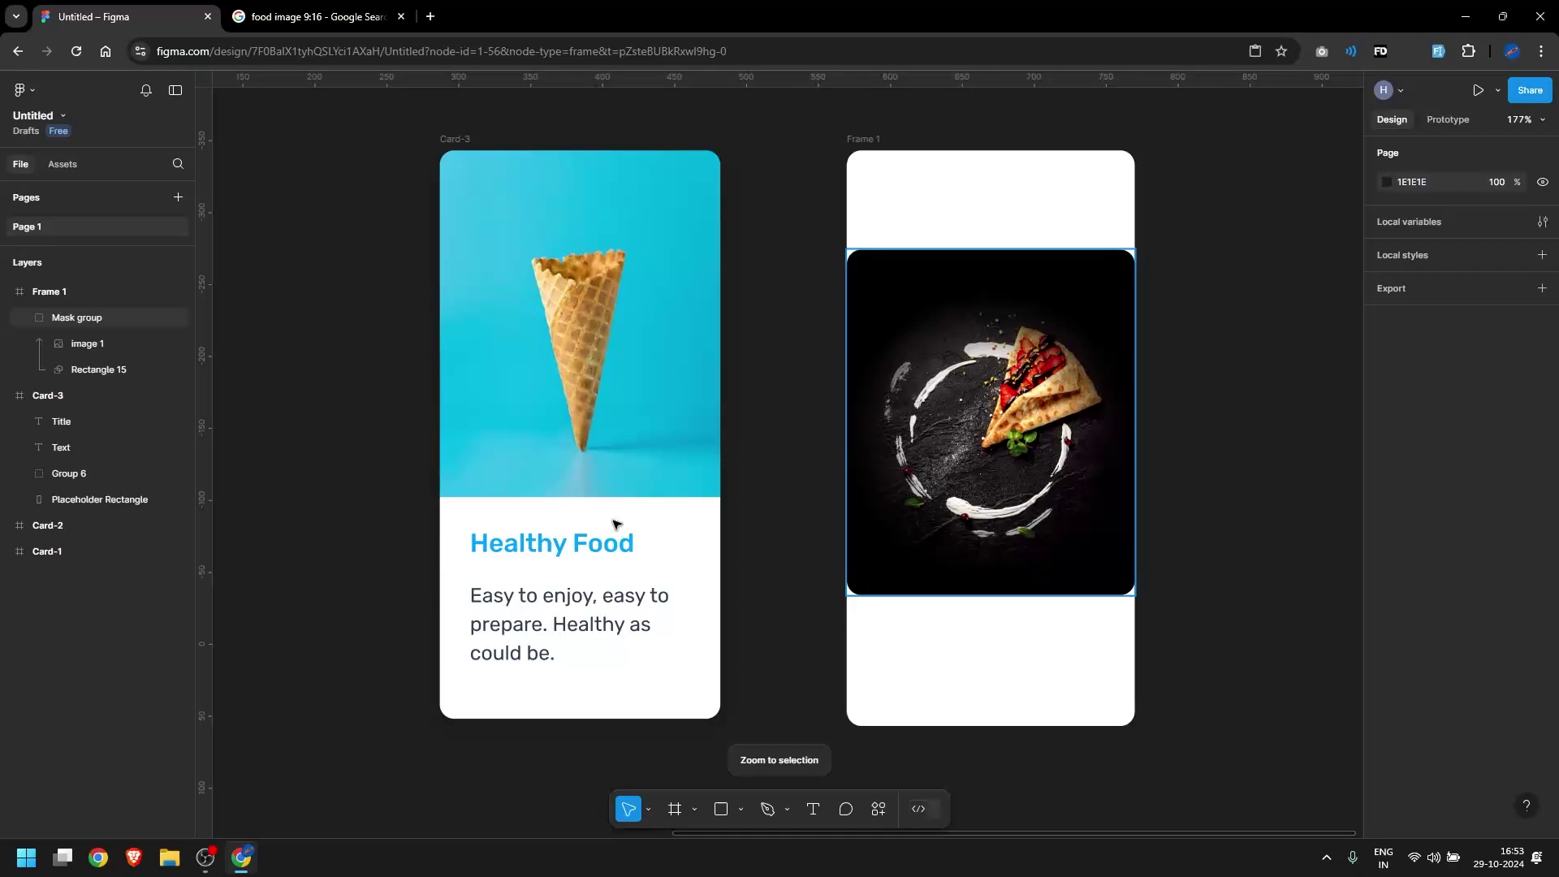
left_click(89, 371)
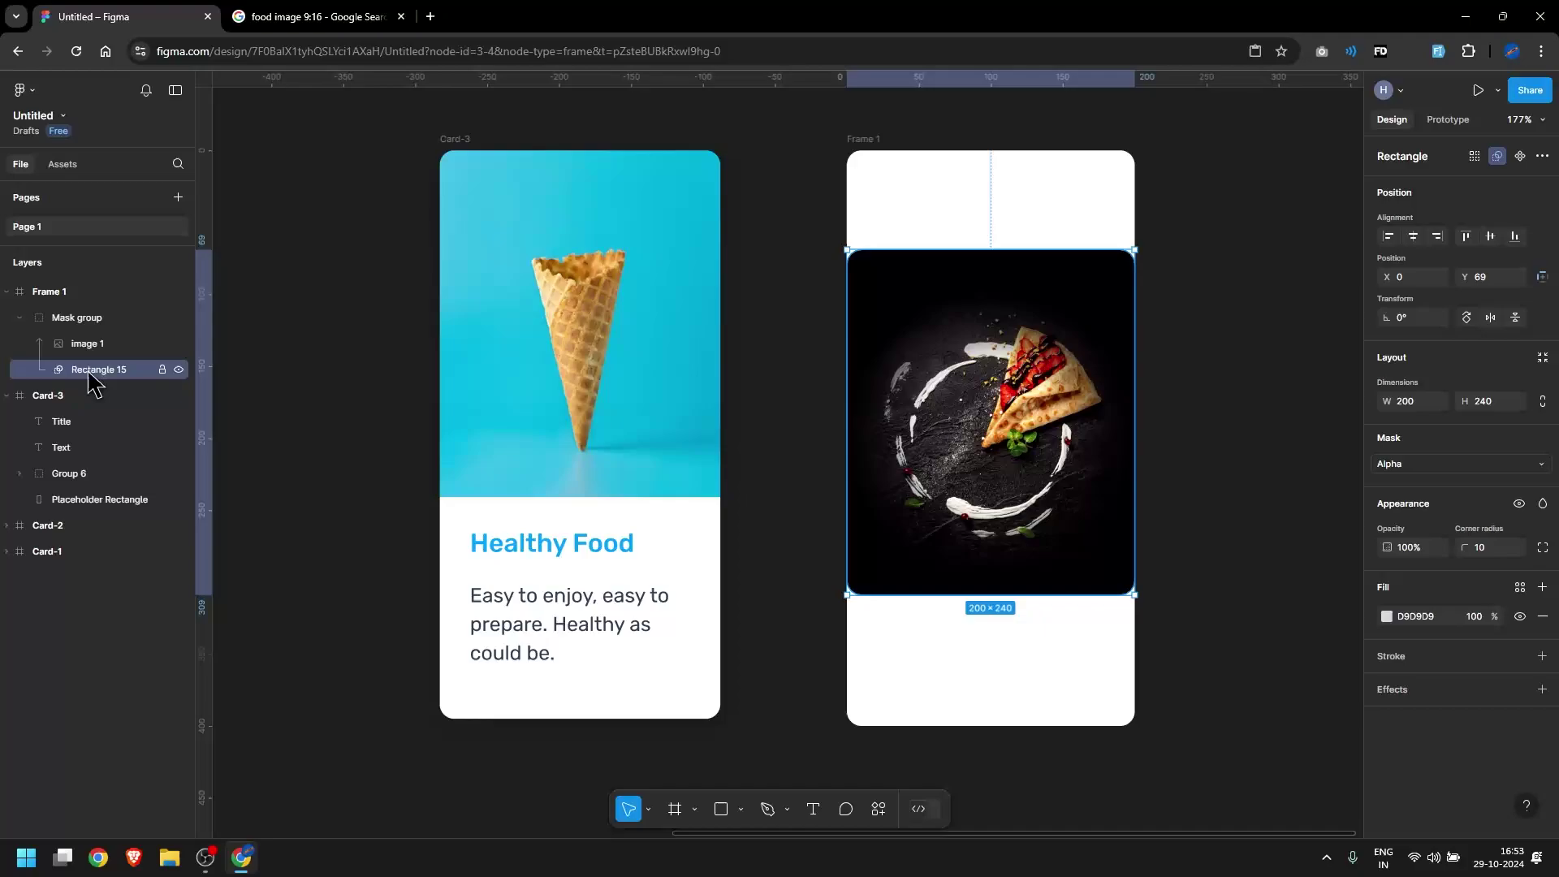
left_click(1542, 548)
left_click(1219, 602)
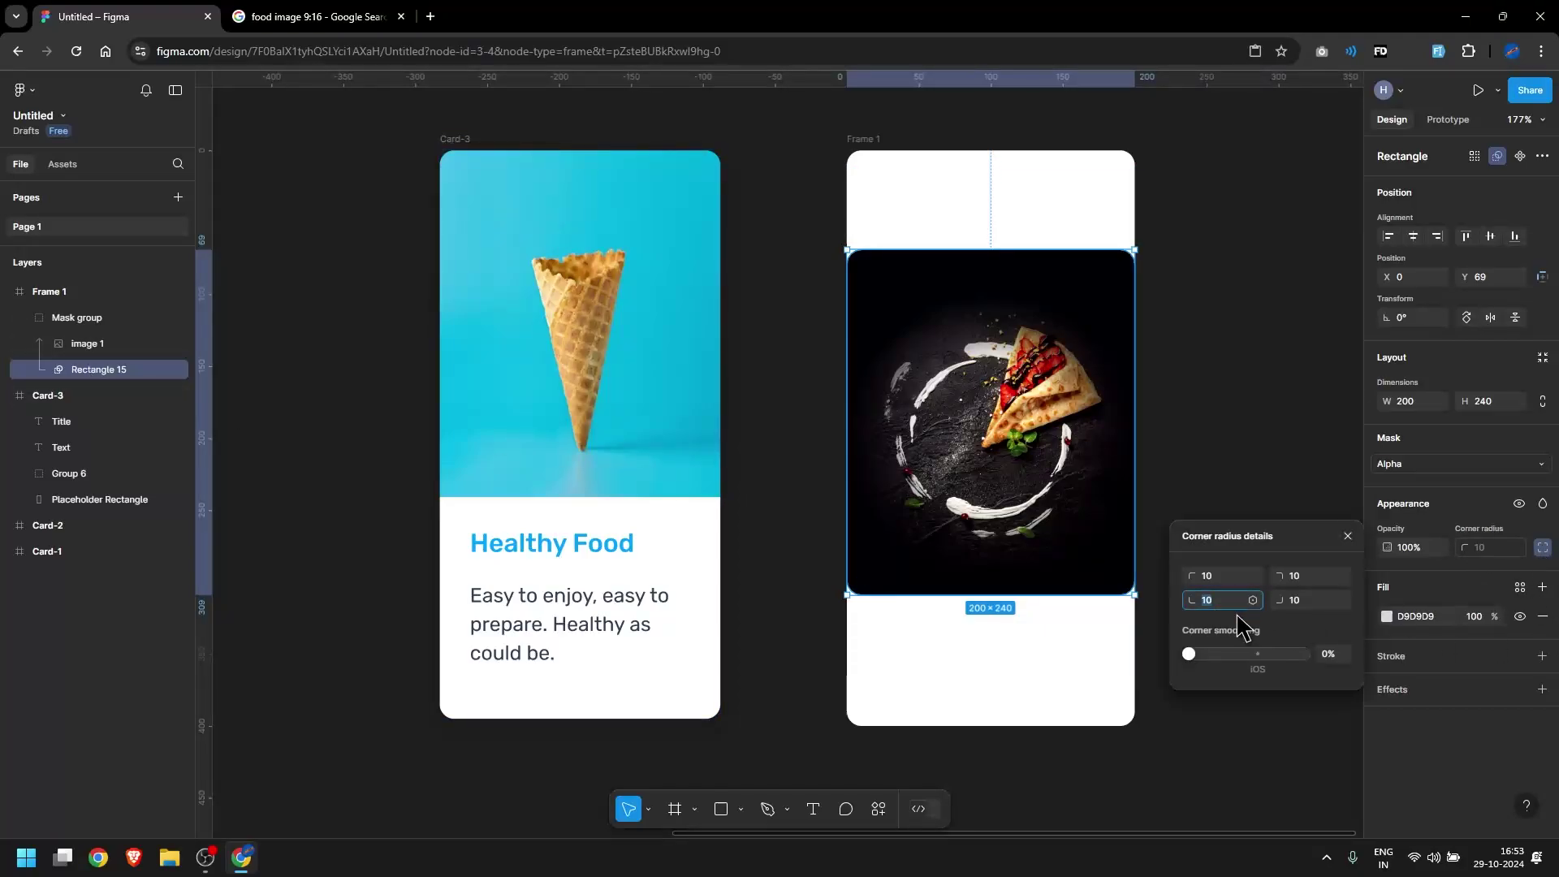
left_click(1315, 599)
left_click(1297, 574)
left_click(1277, 429)
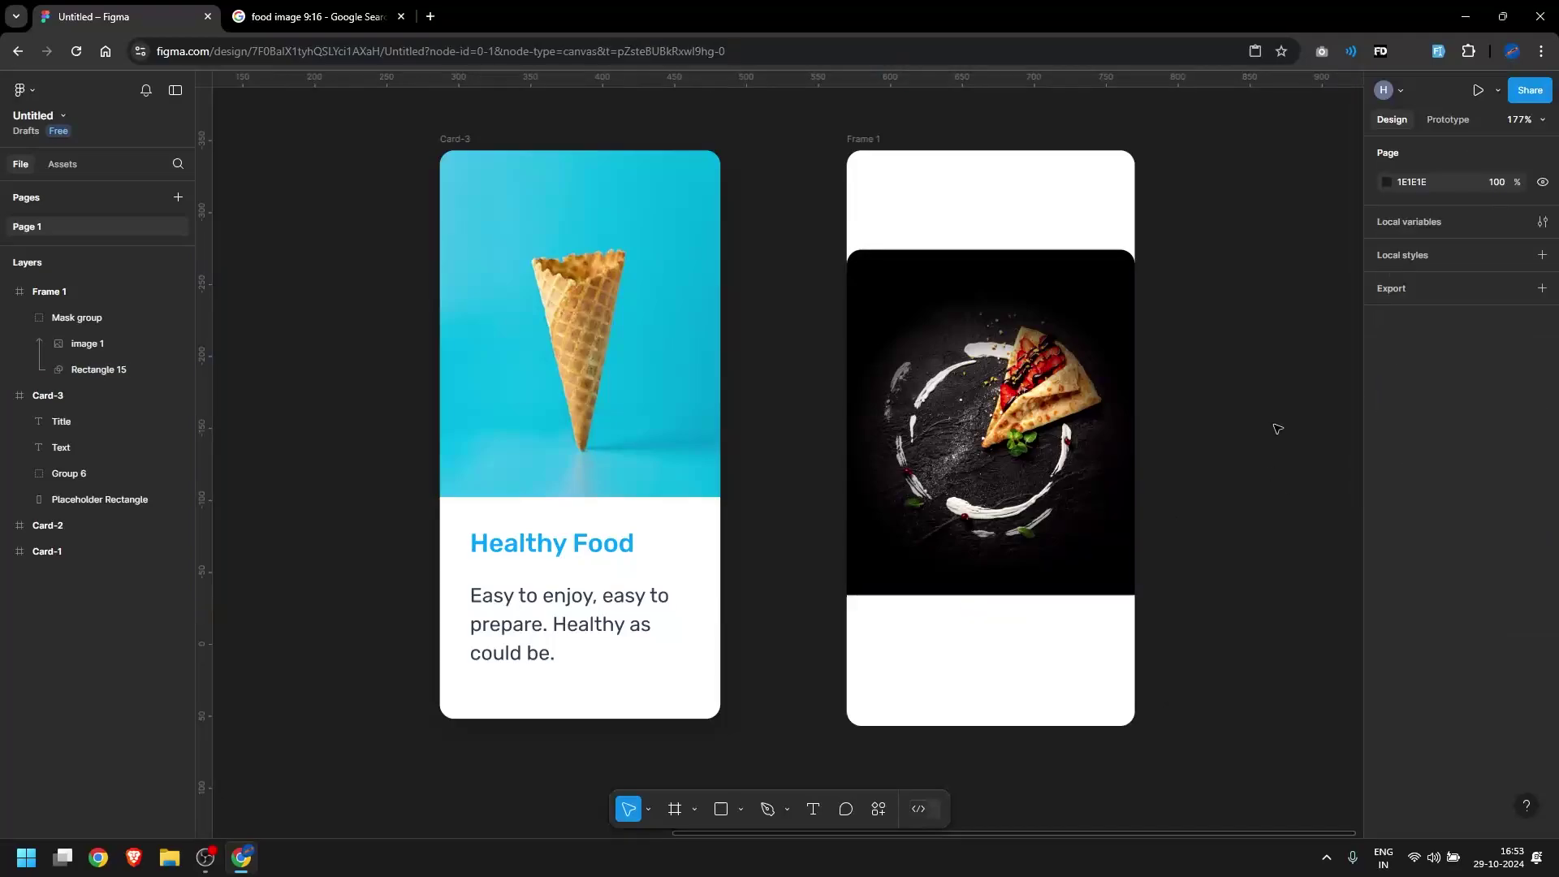
Rename the white frame holding the food image as new-card-frame
left_click(1066, 587)
scroll(961, 375, "right", 2)
scroll(960, 375, "up", 1)
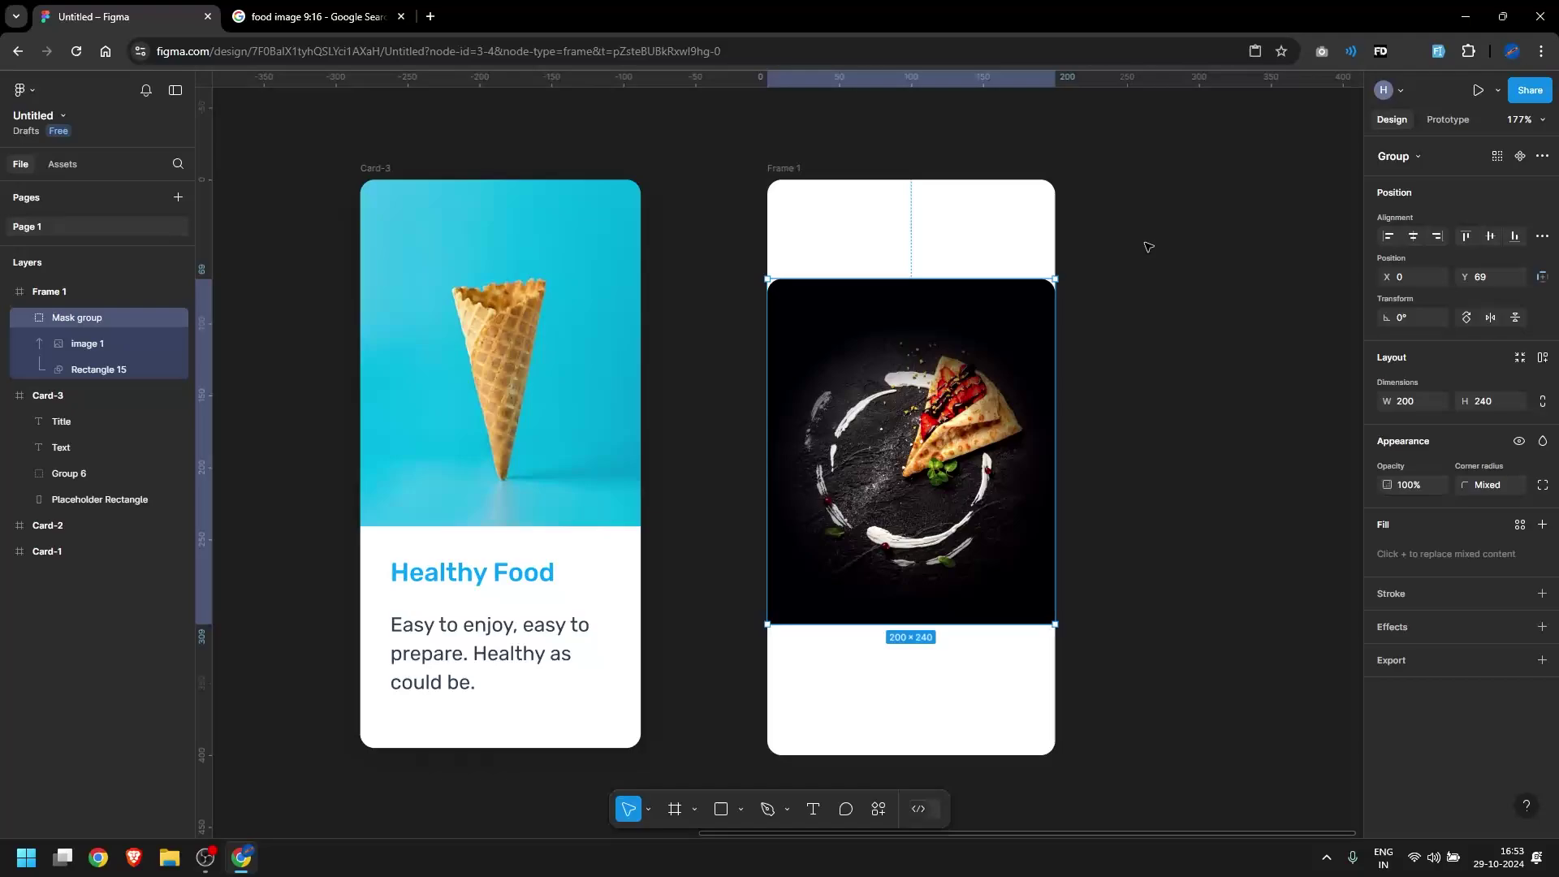
left_click(790, 174)
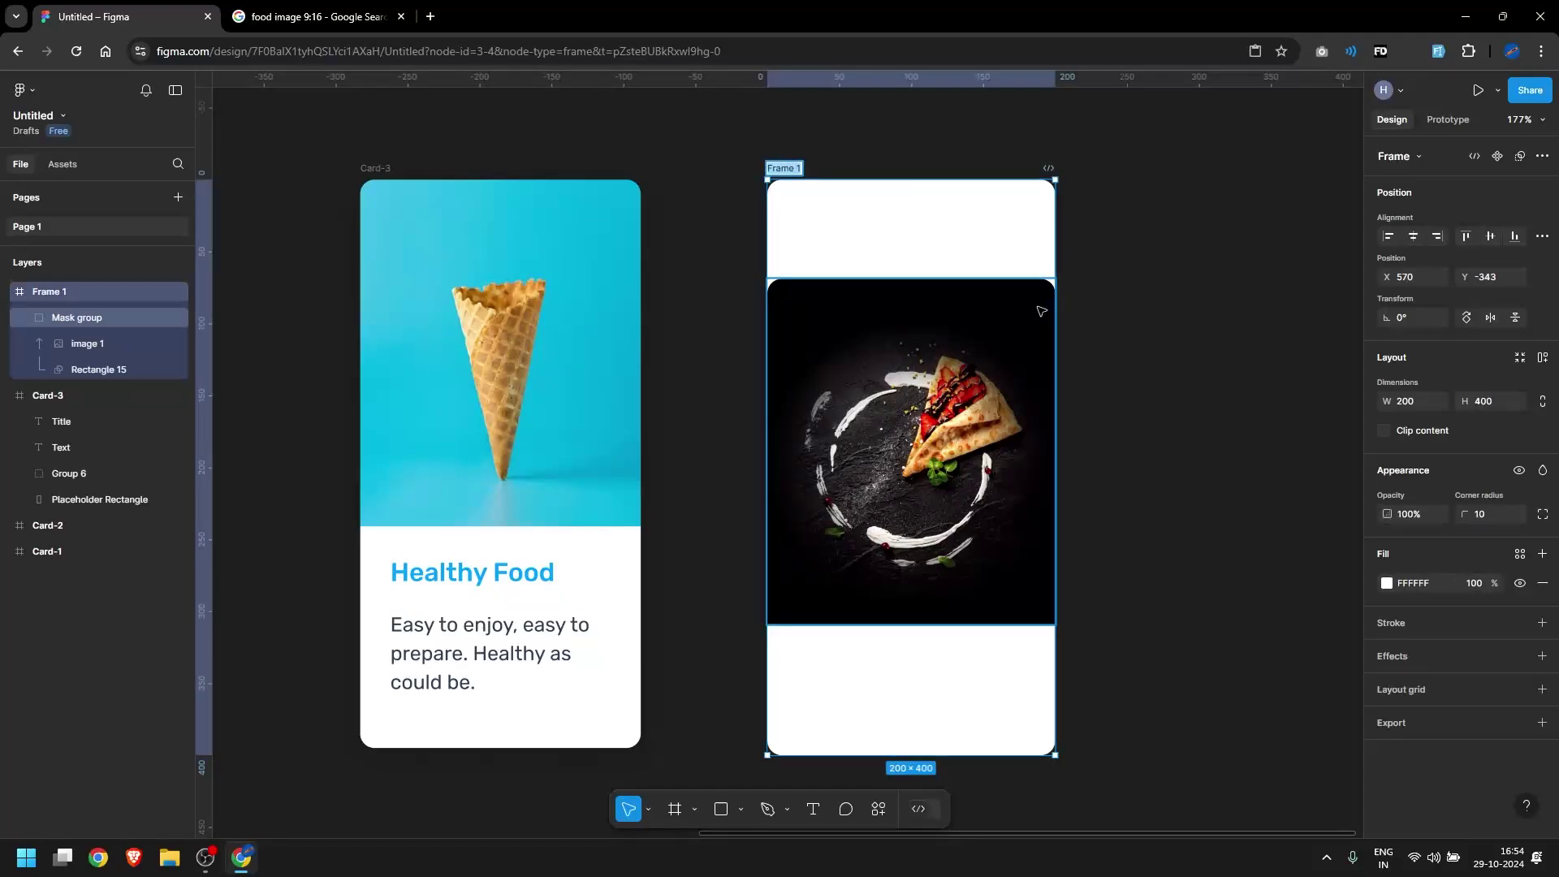
key("BackSpace")
type("new-card-frame")
key("Return")
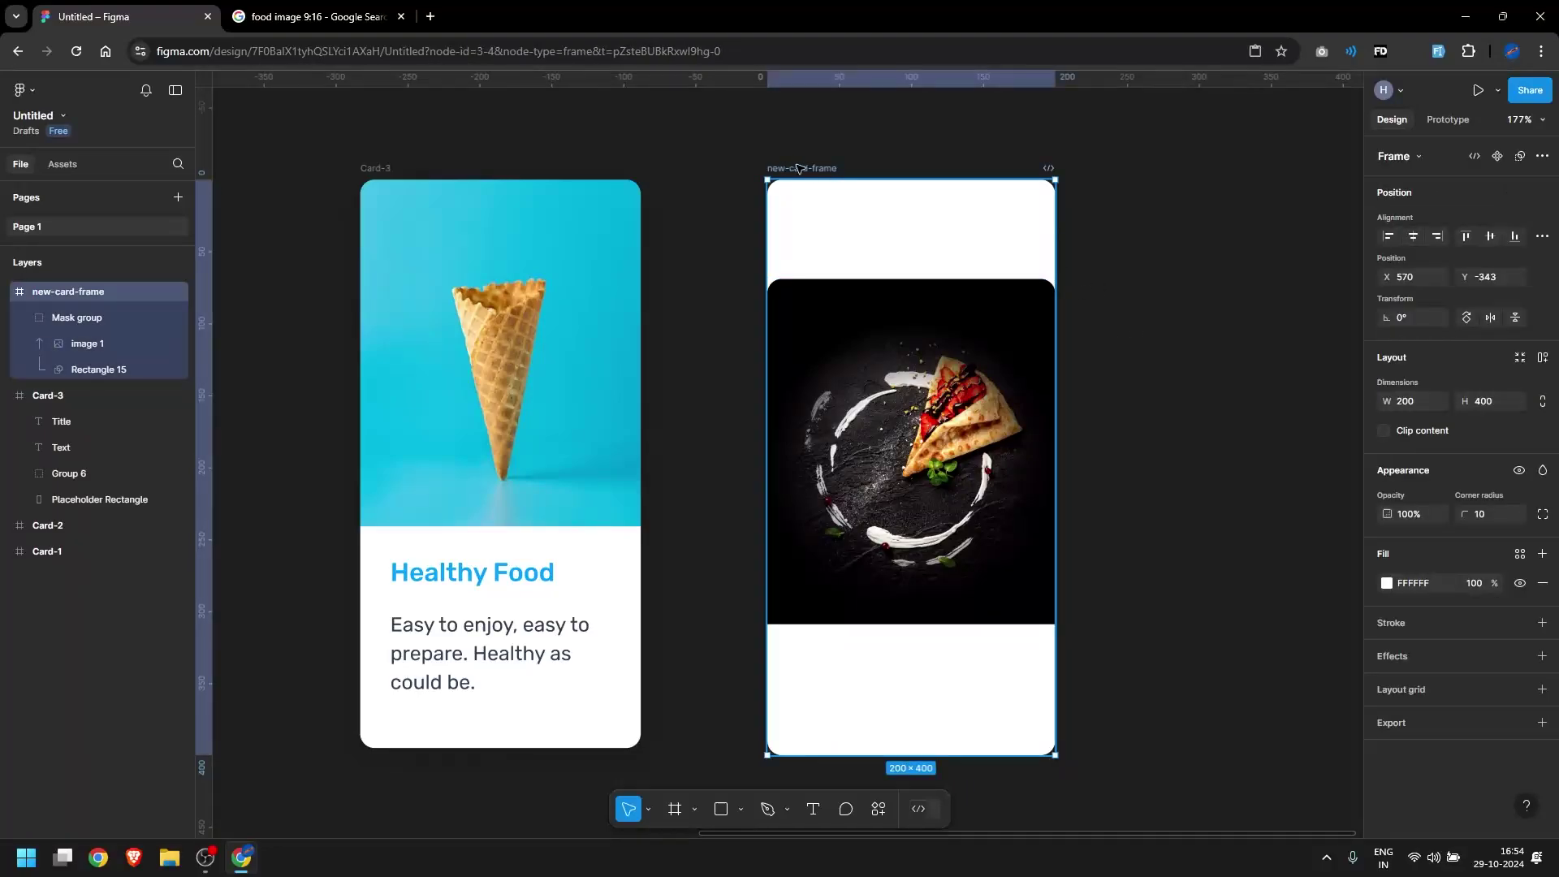
Add auto layout to new-card-frame with a vertical direction and a gap of 0
left_click(1543, 358)
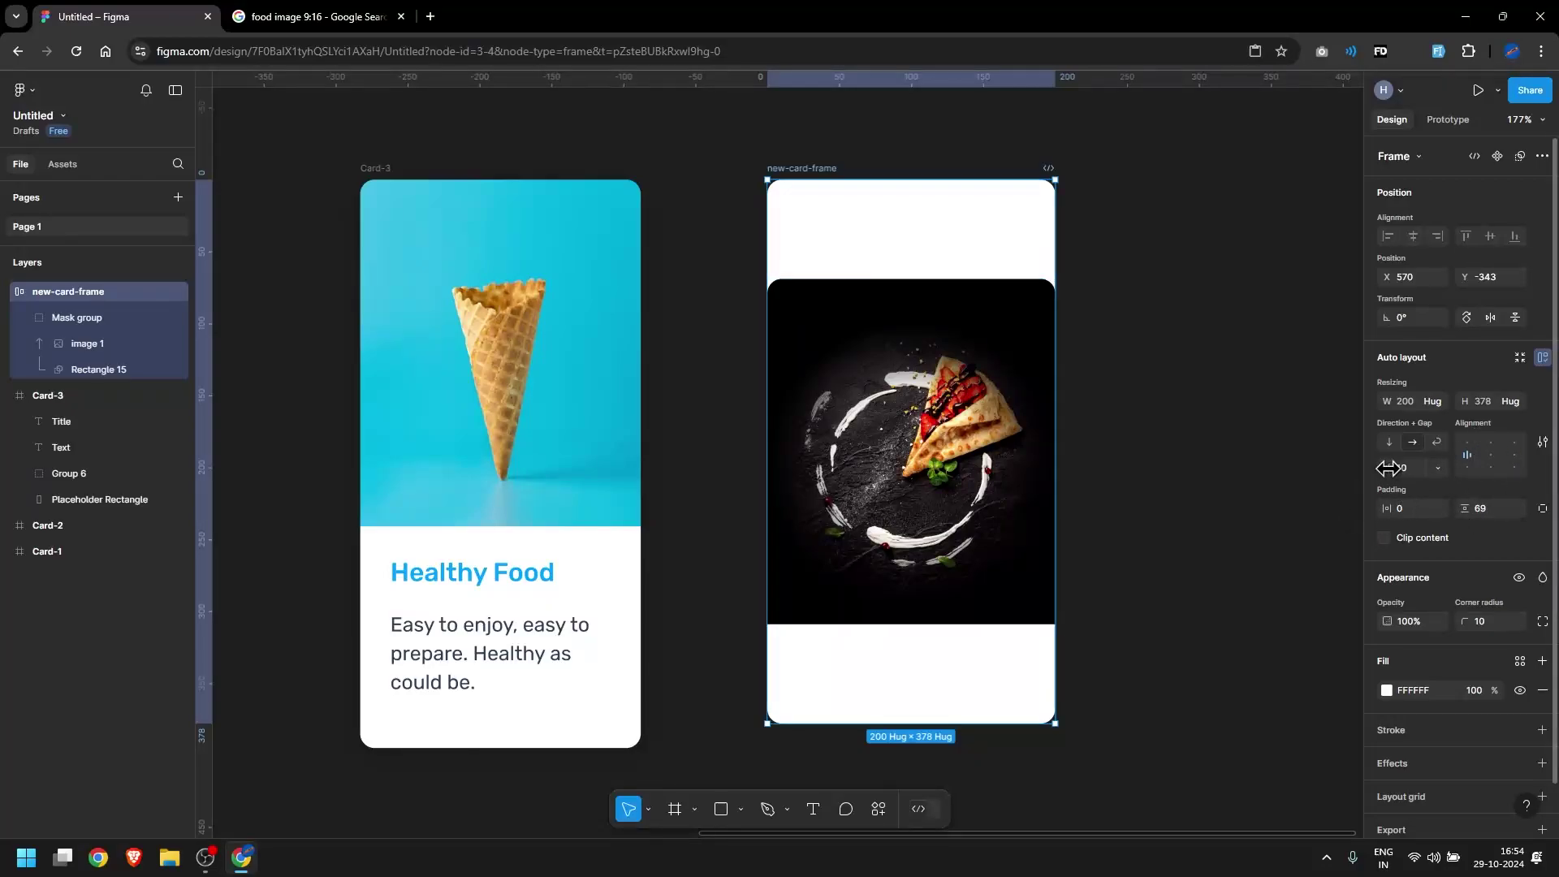
left_click(1388, 441)
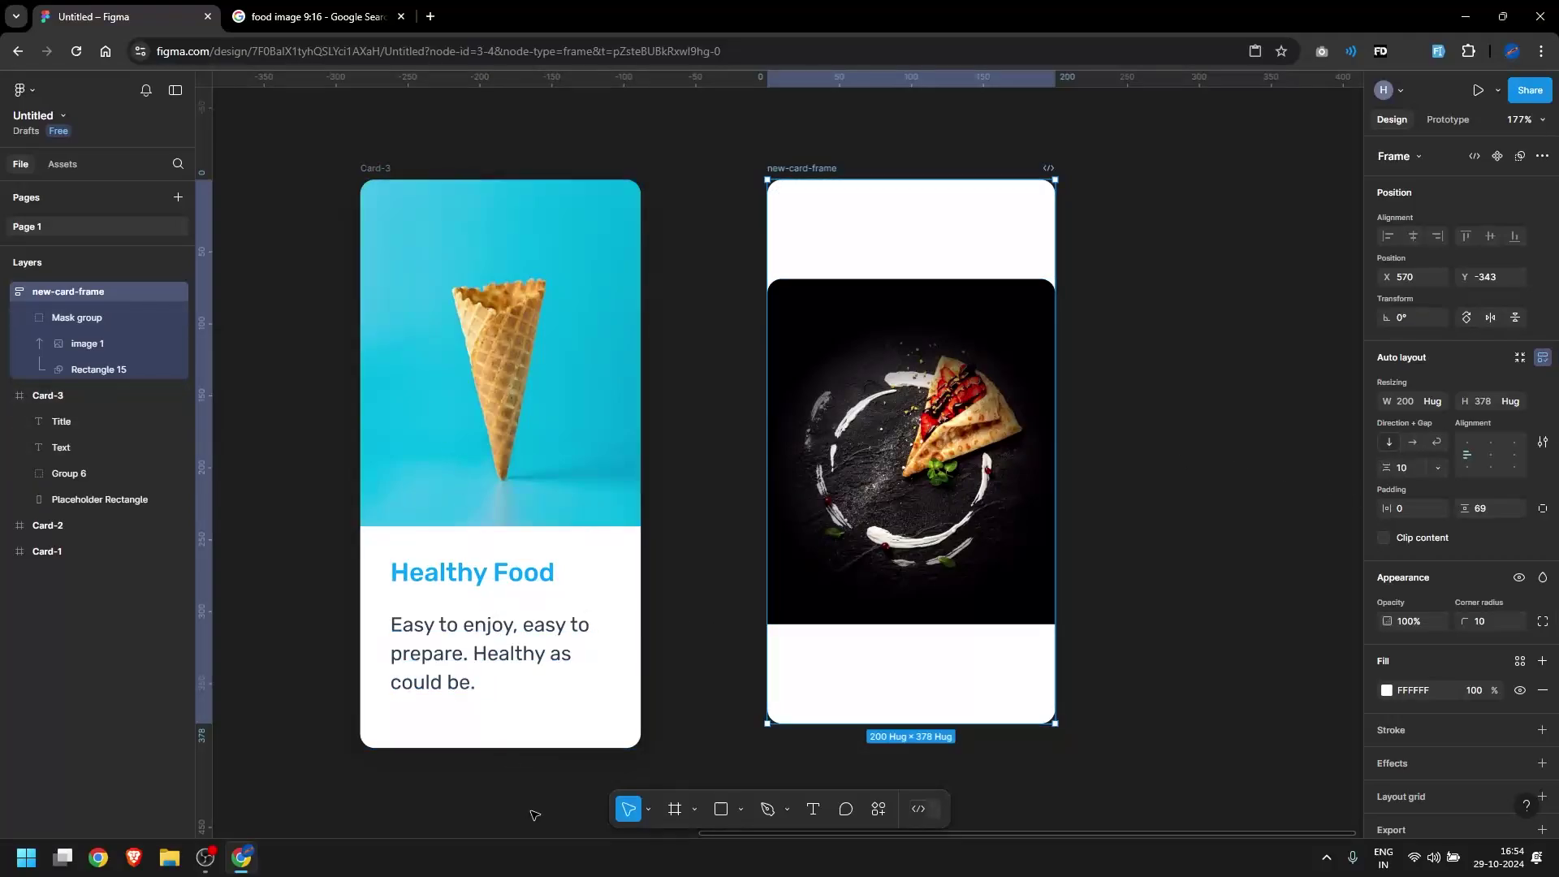
left_click(1409, 470)
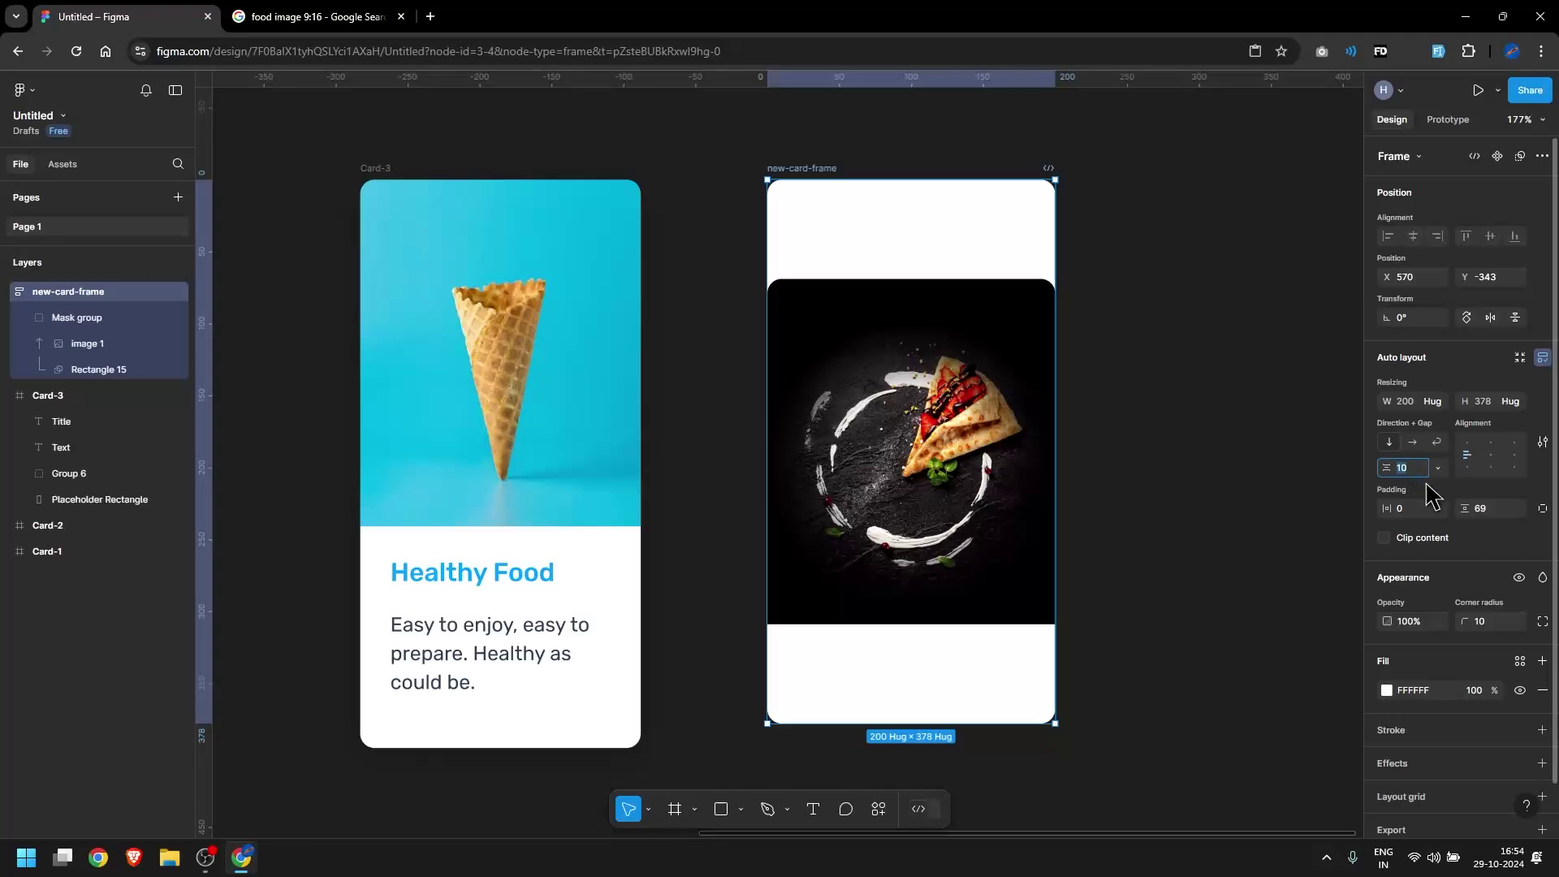
Try a vertical padding of 0 on new-card-frame while its height hugs the contents, and undo it
left_click(1480, 508)
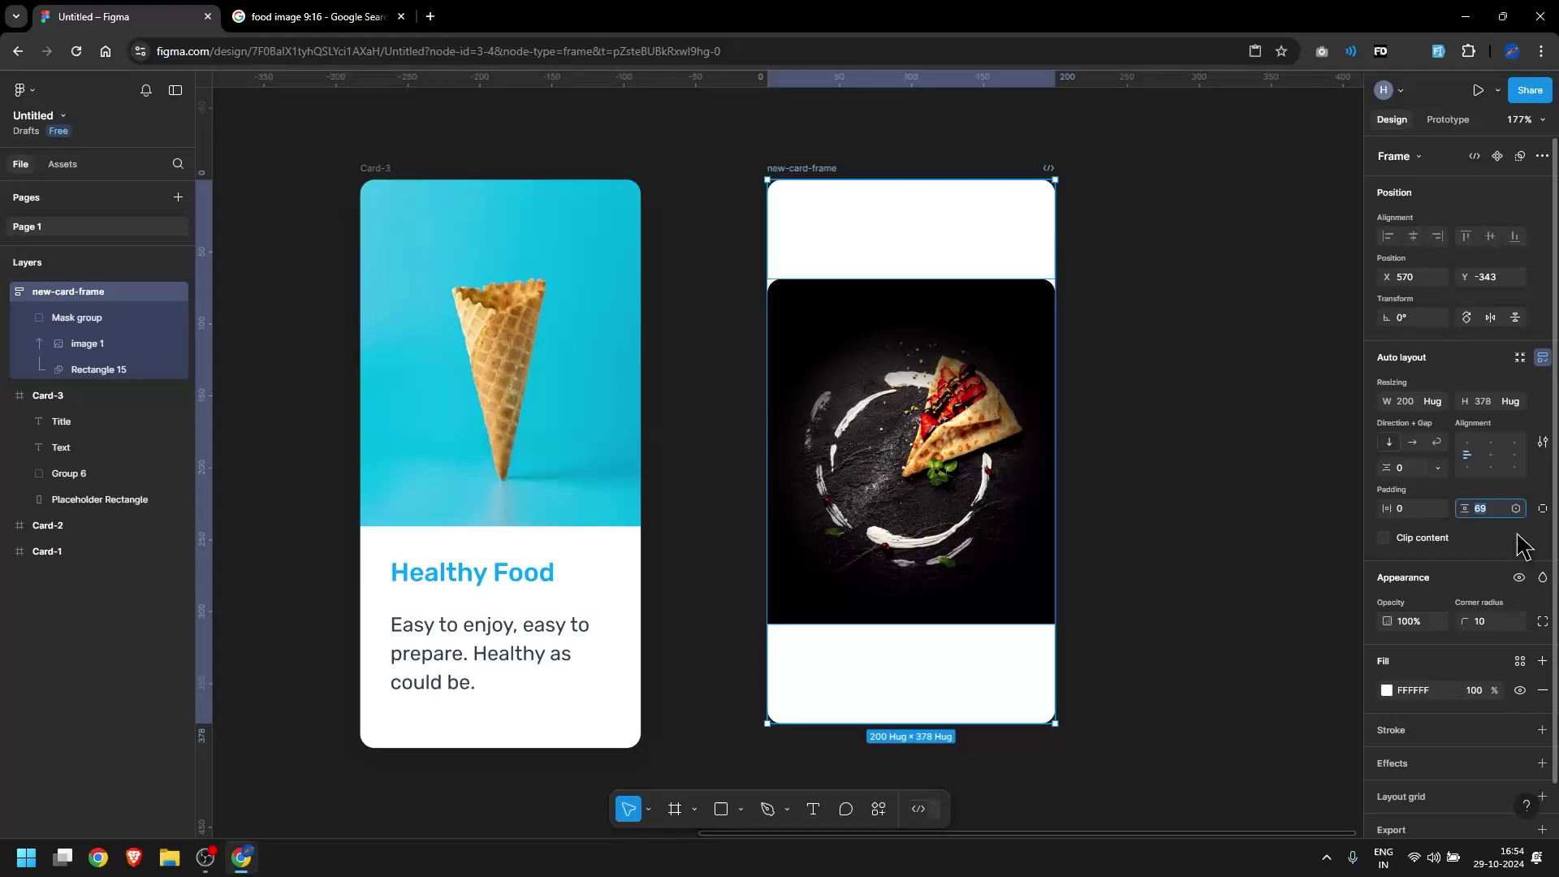
type("0")
key("Return")
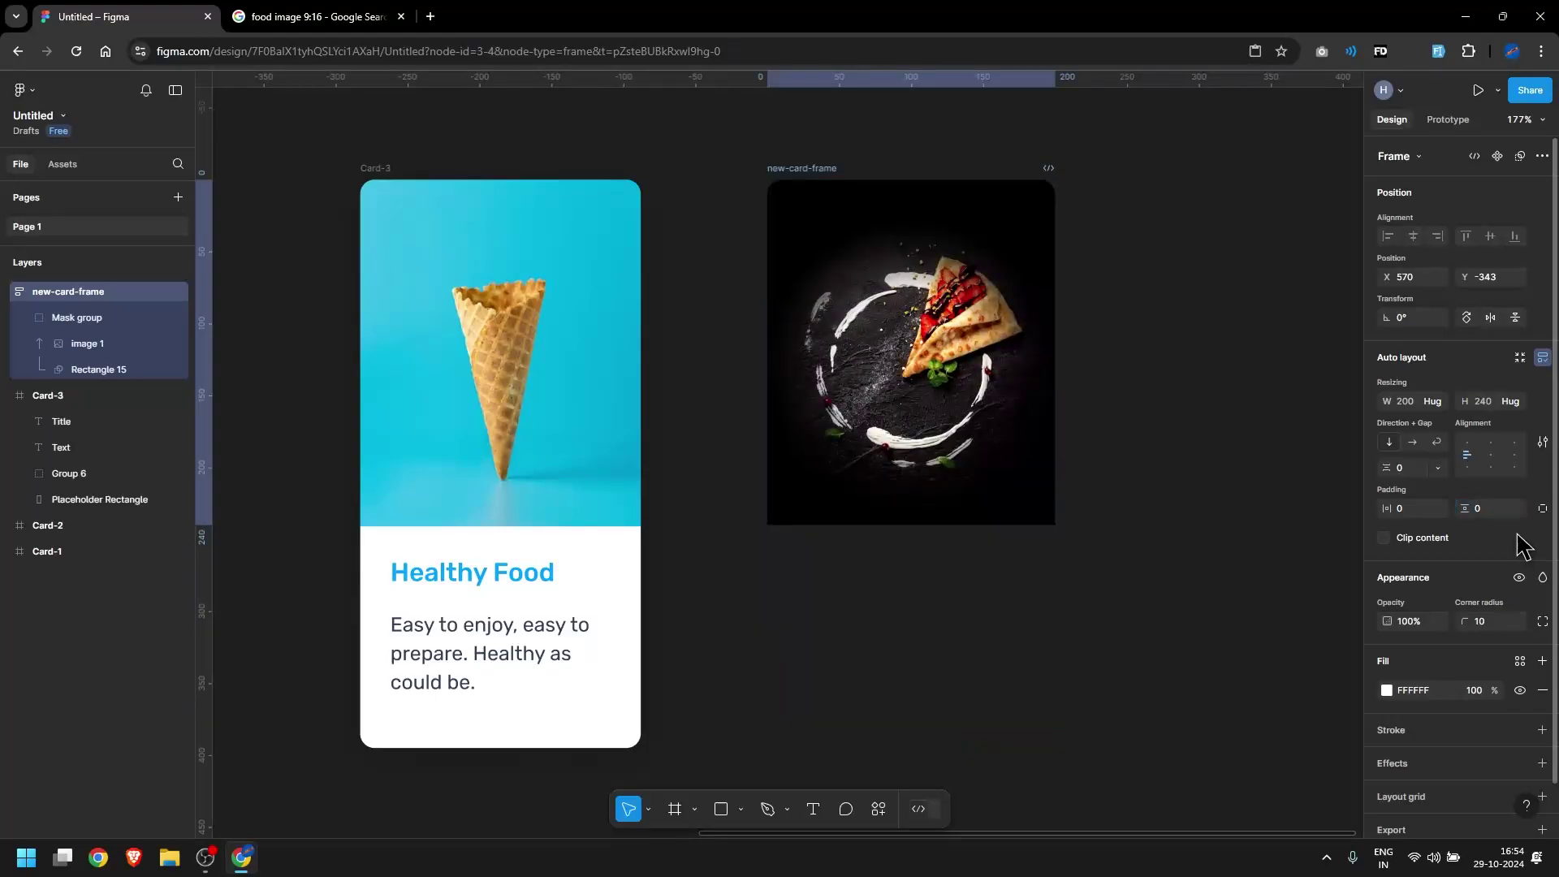
key("ctrl+z")
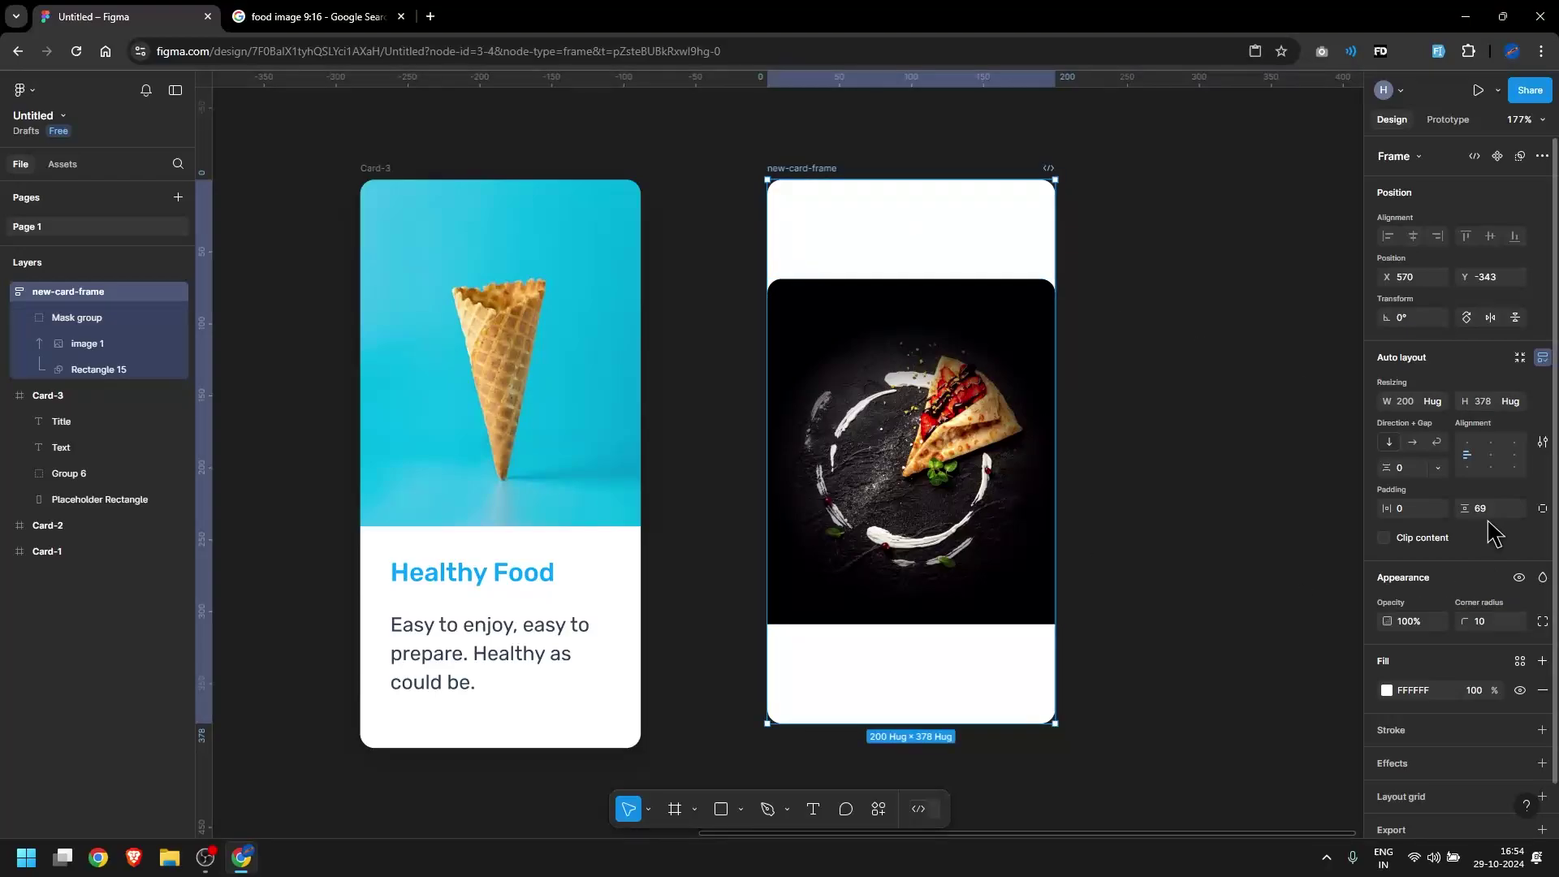
left_click(1501, 514)
key("Return")
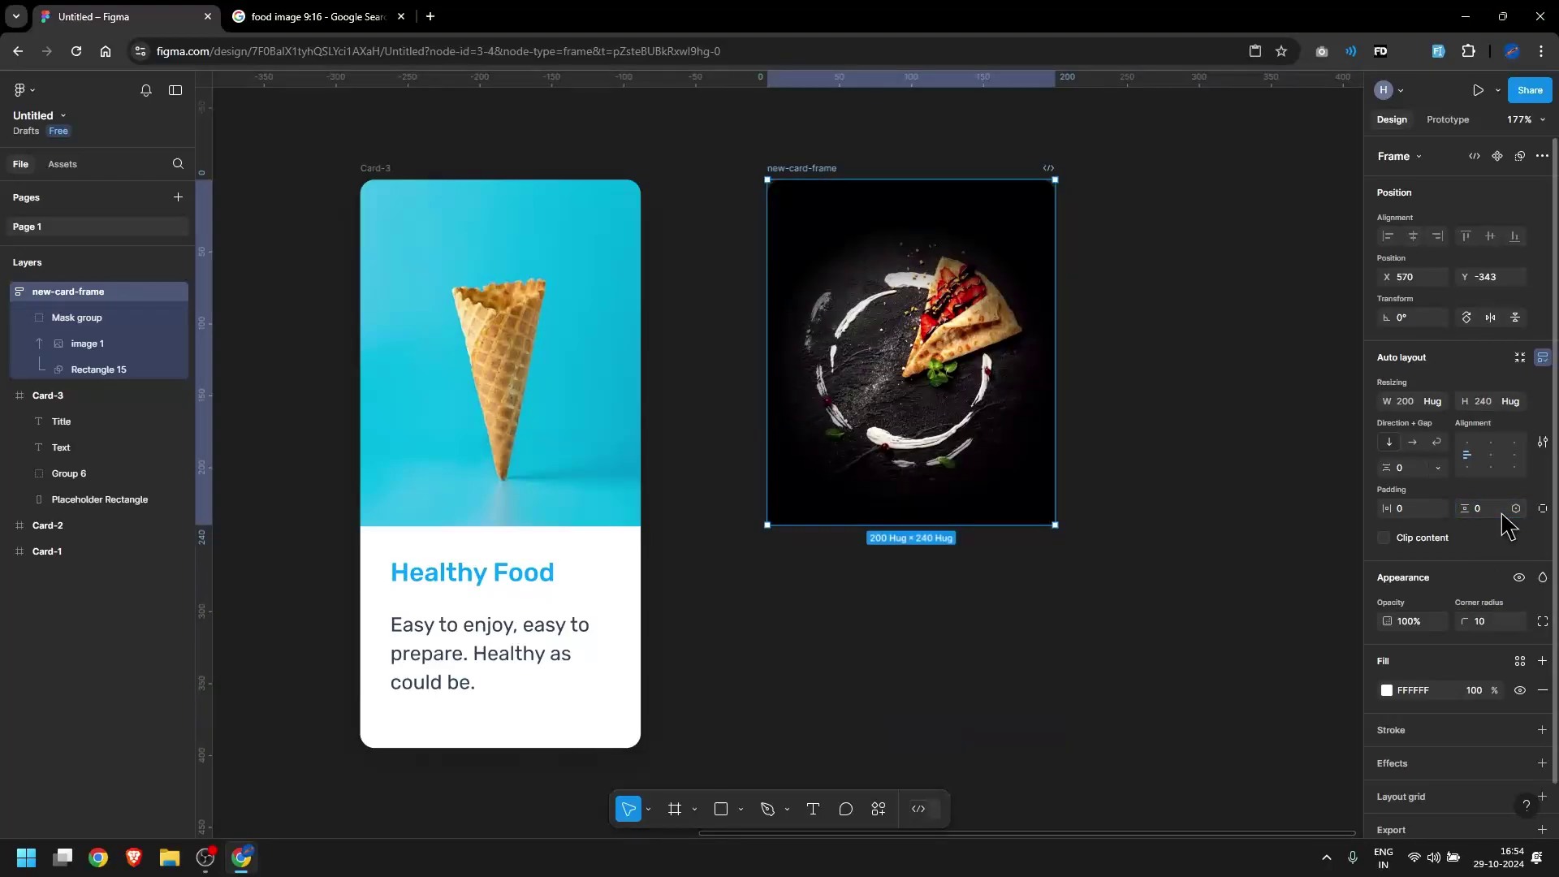
key("ctrl+z")
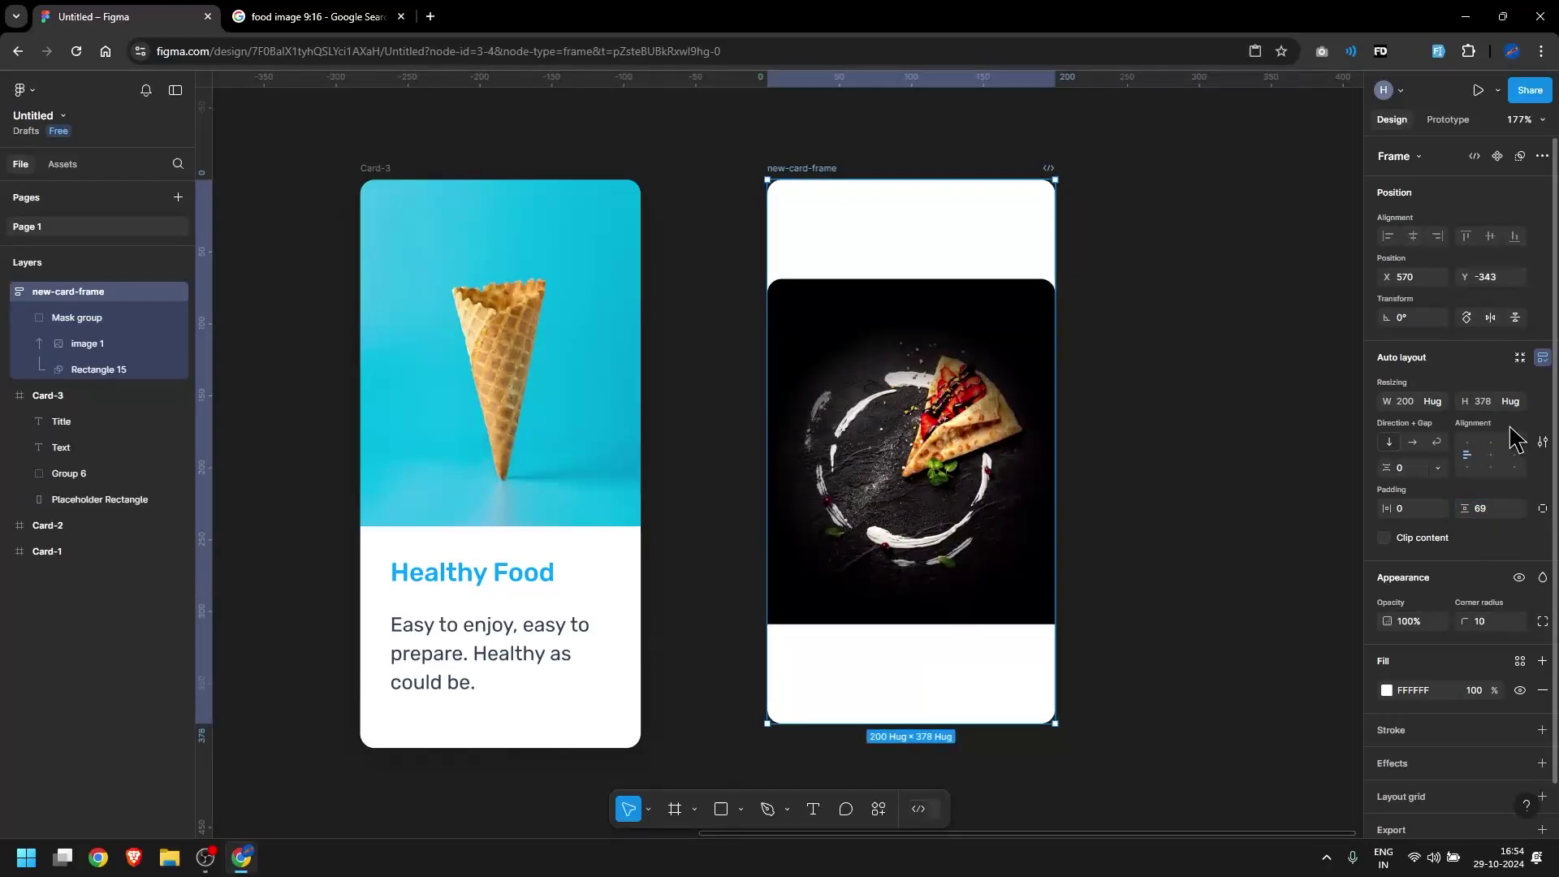
Give new-card-frame a fixed height of 400 and a fixed width of 200
left_click(1510, 401)
left_click(1469, 381)
left_click(1484, 401)
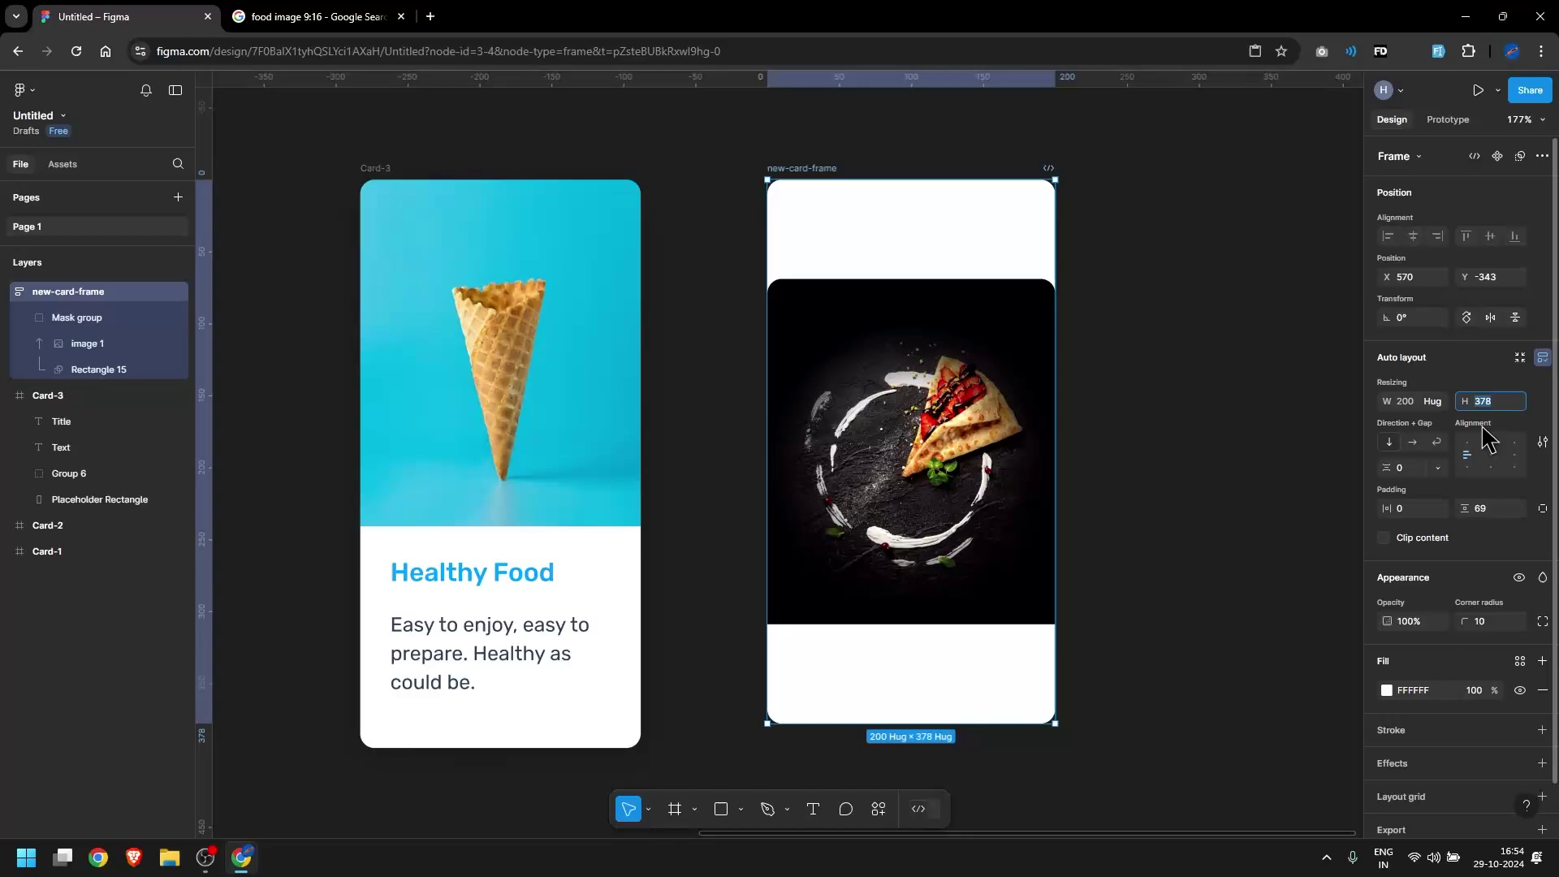
type("400")
key("Return")
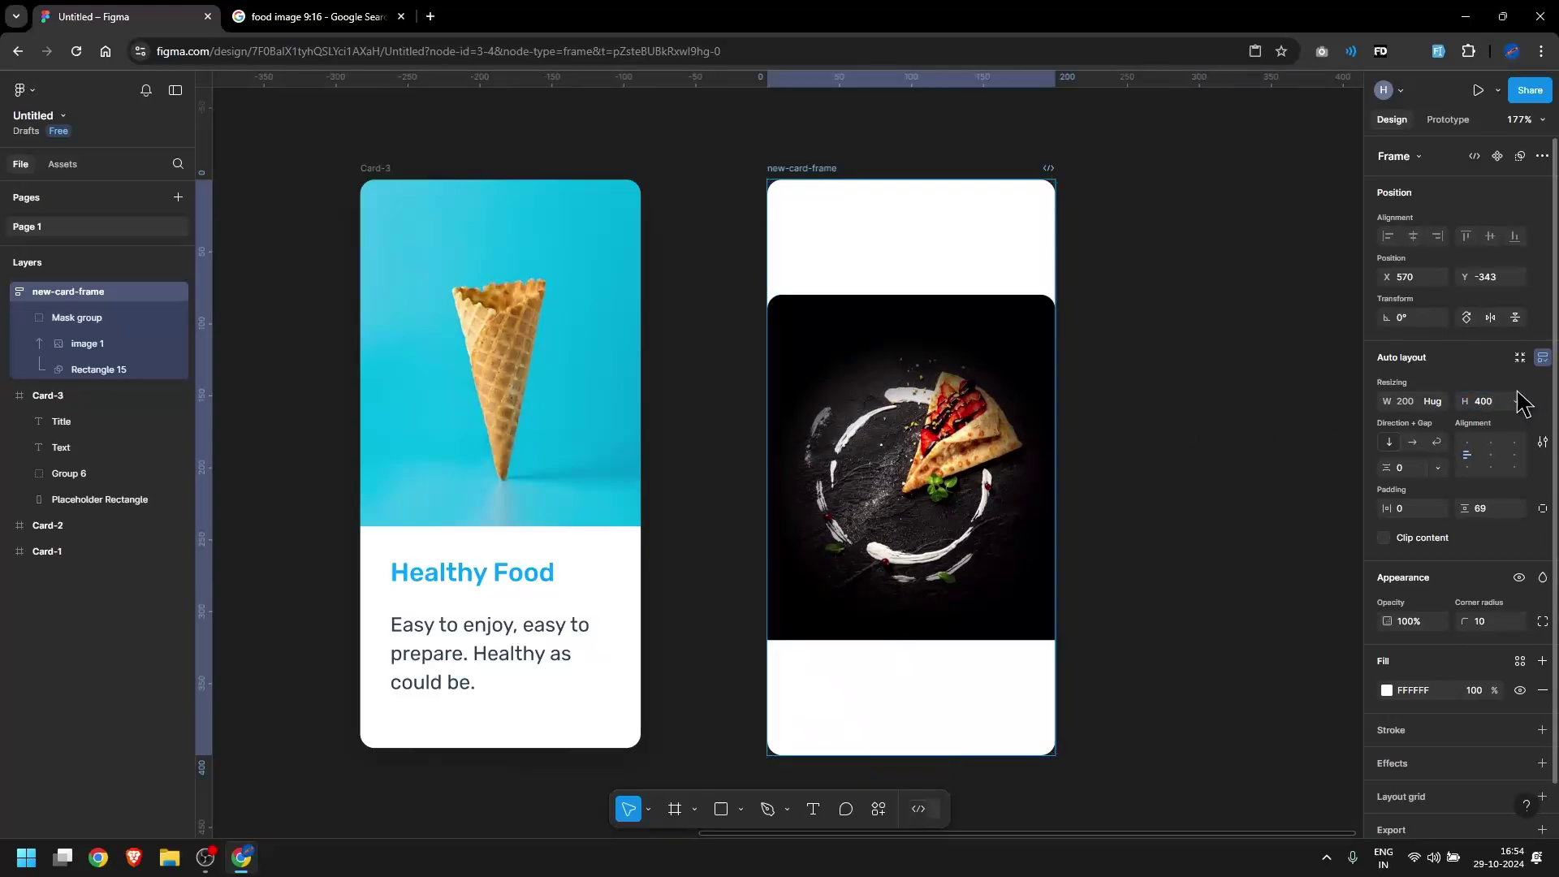
left_click(1519, 401)
left_click(1478, 408)
left_click(1433, 402)
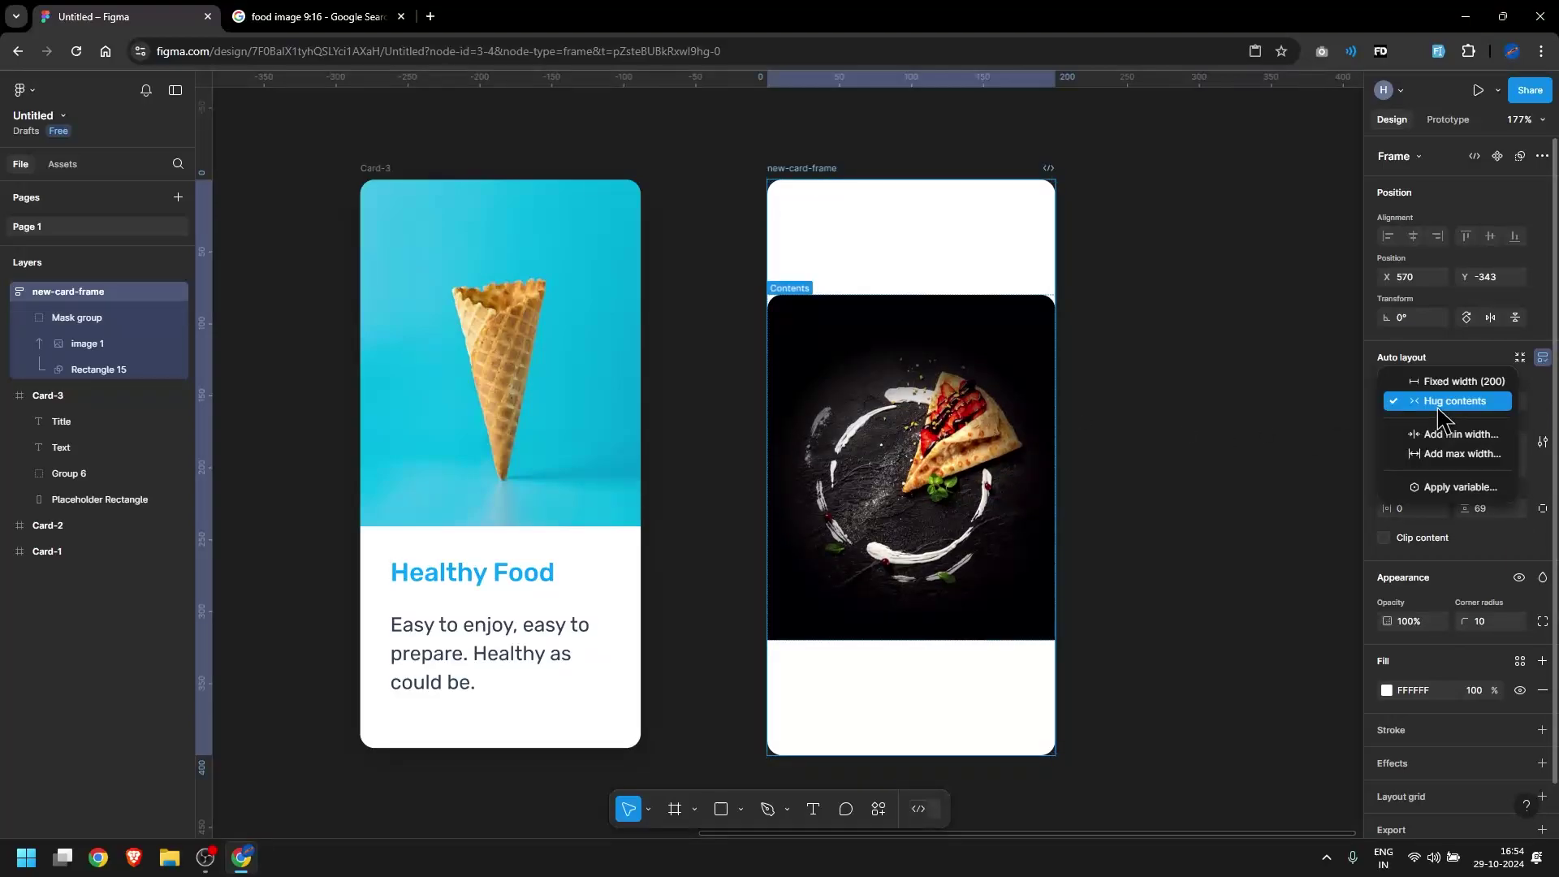
left_click(1462, 381)
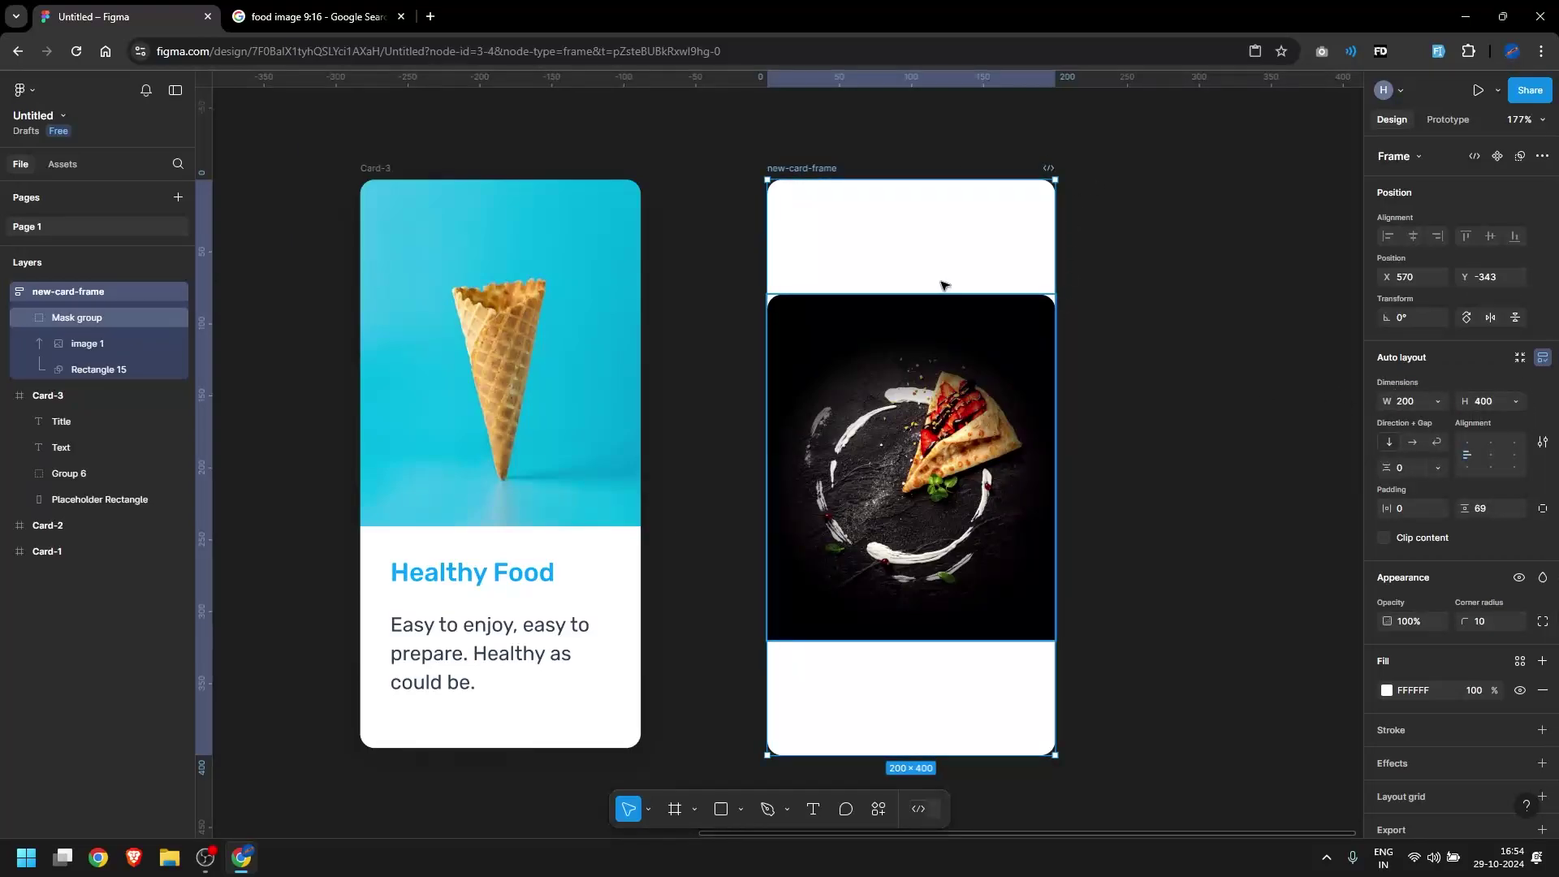
Set the vertical padding of new-card-frame to 0 and align its contents to the top centre
left_click(1453, 509)
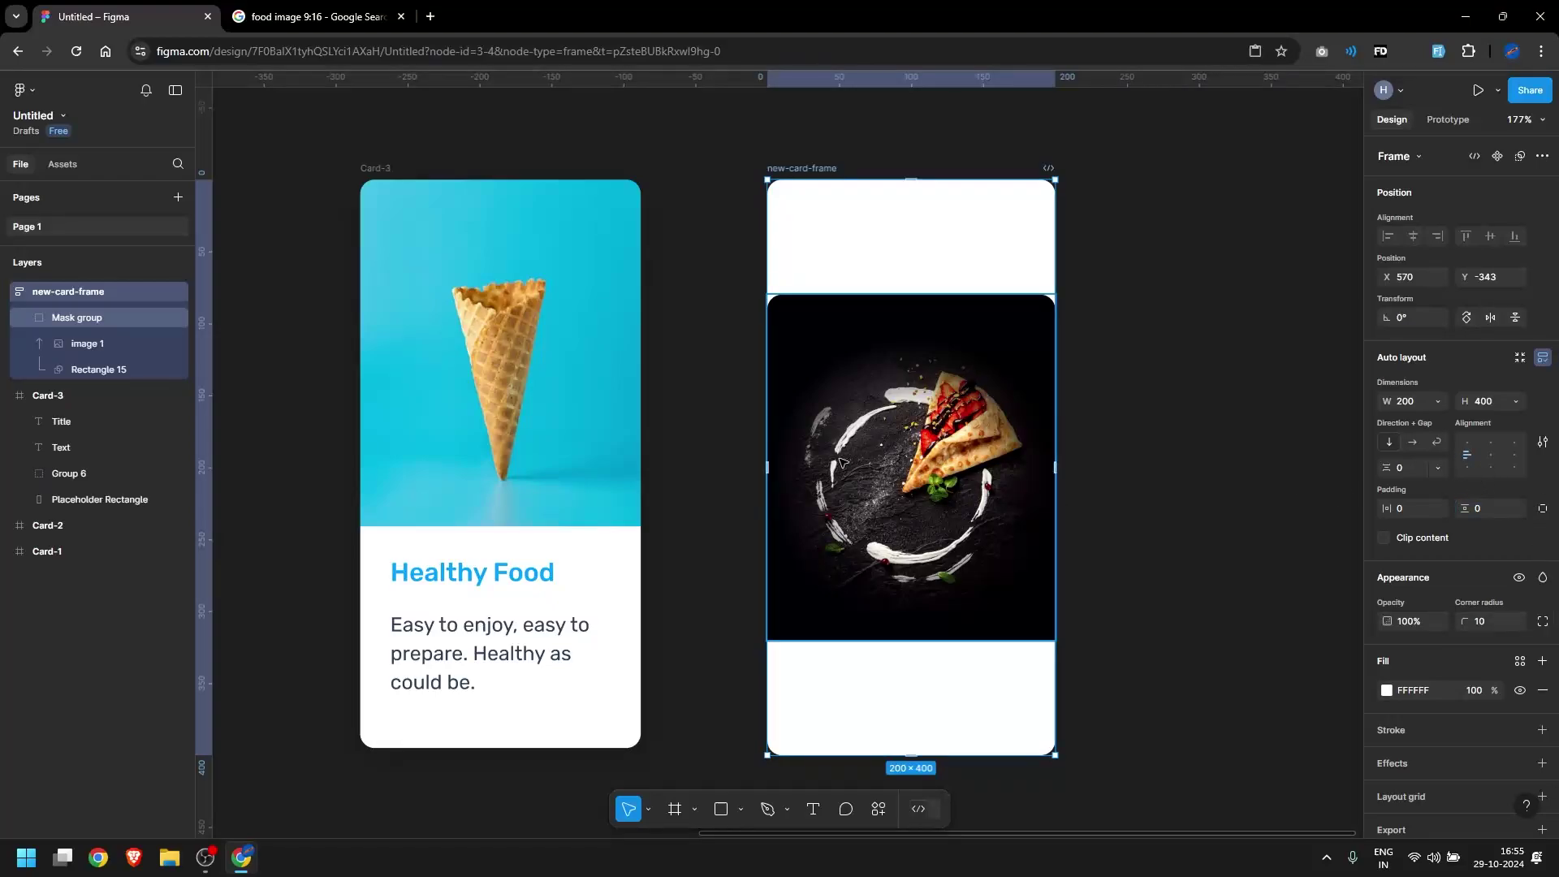
left_click(1492, 445)
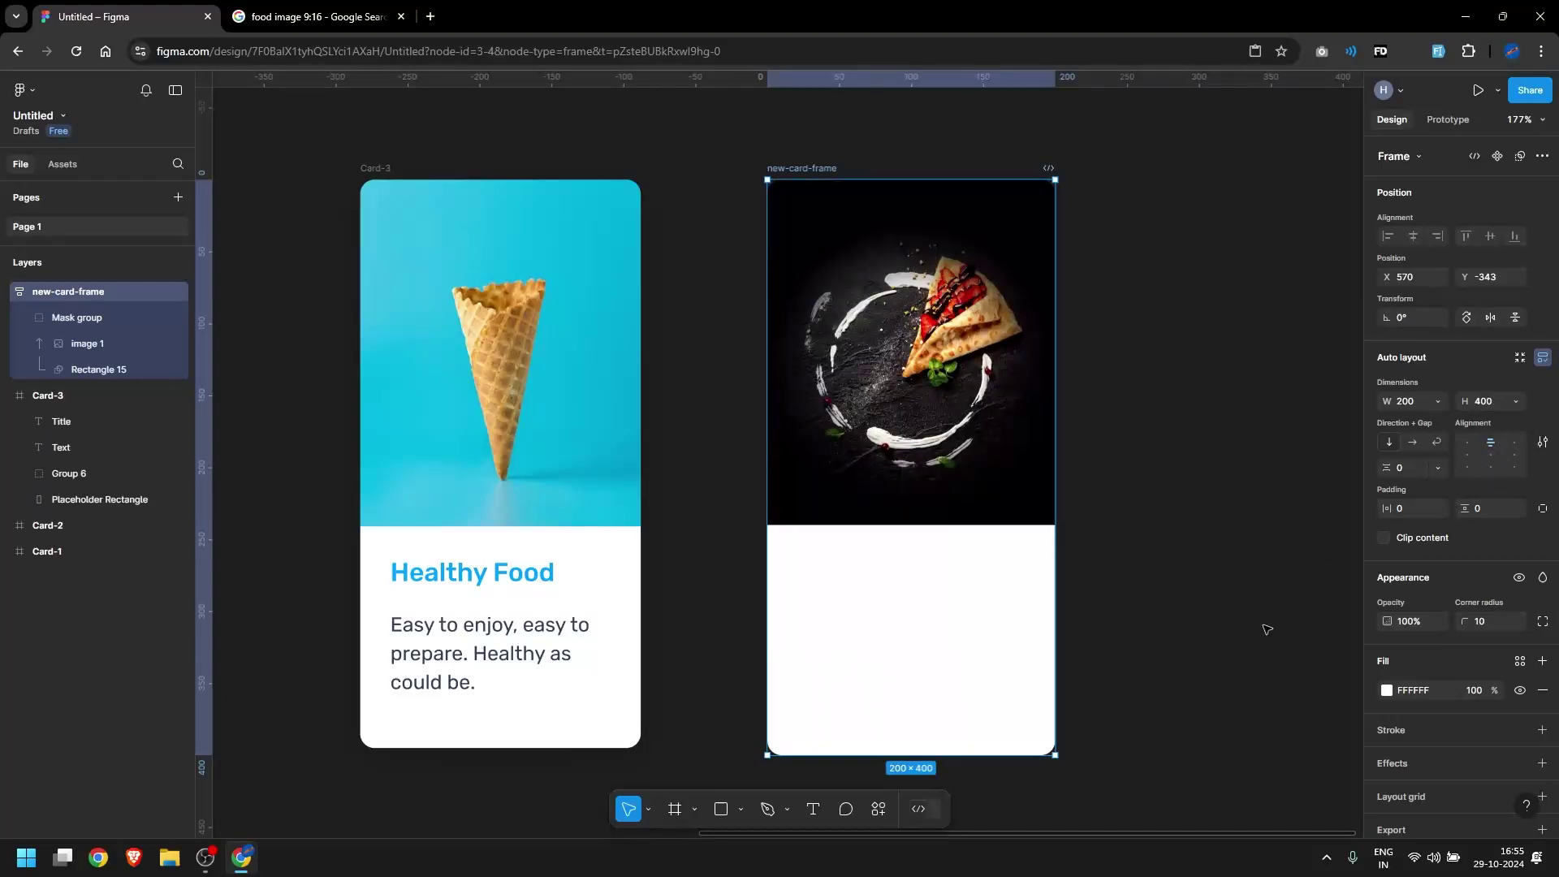
left_click(1210, 487)
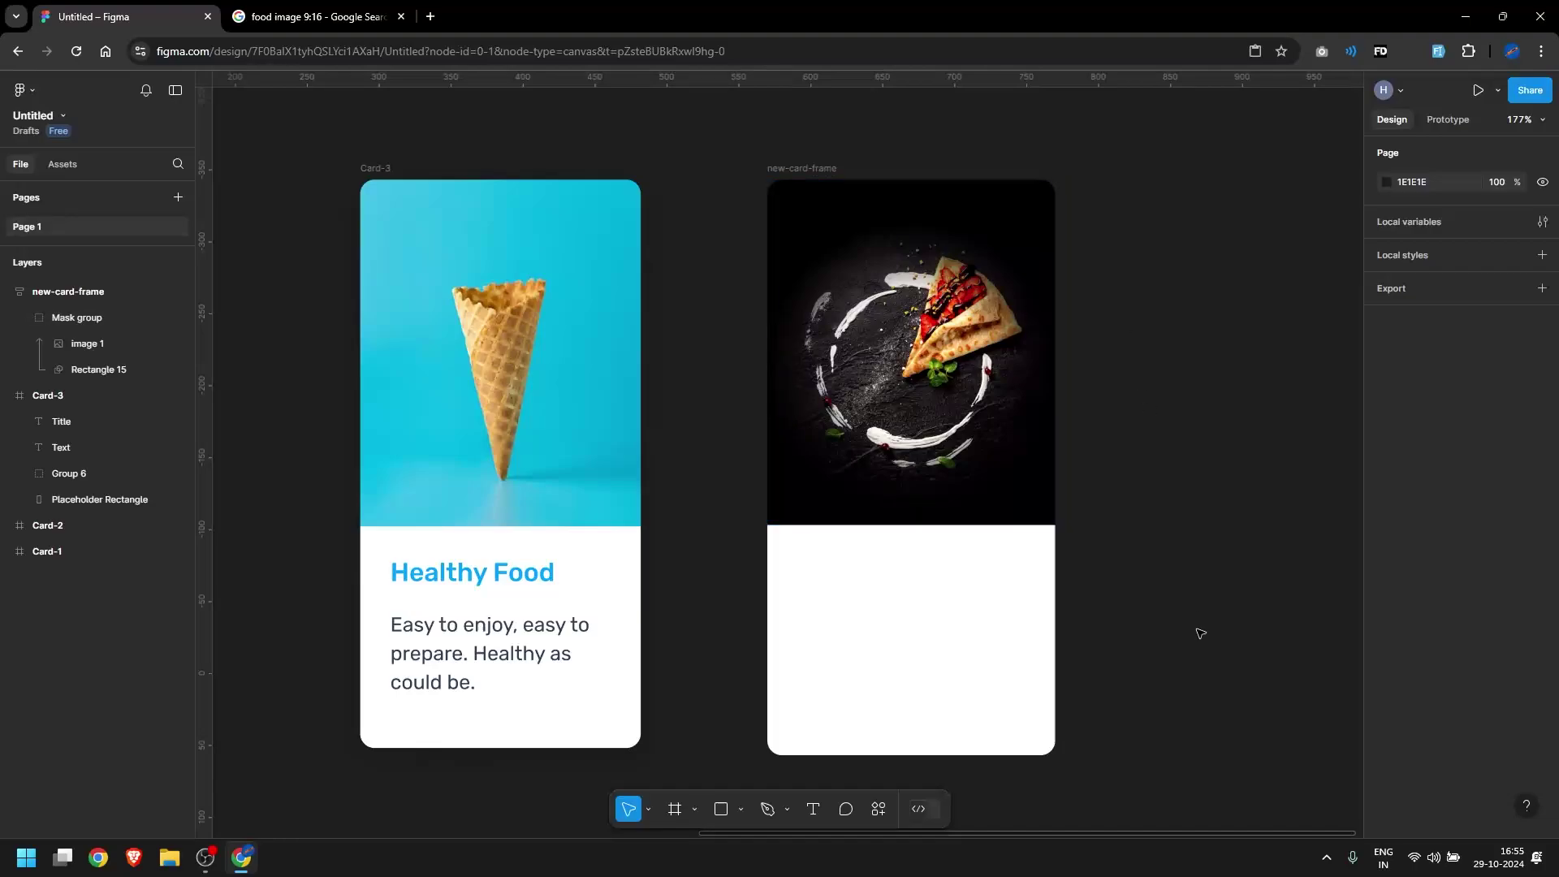
Rename the mask group in new-card-frame as top-image-container and collapse its layers
left_click(515, 626)
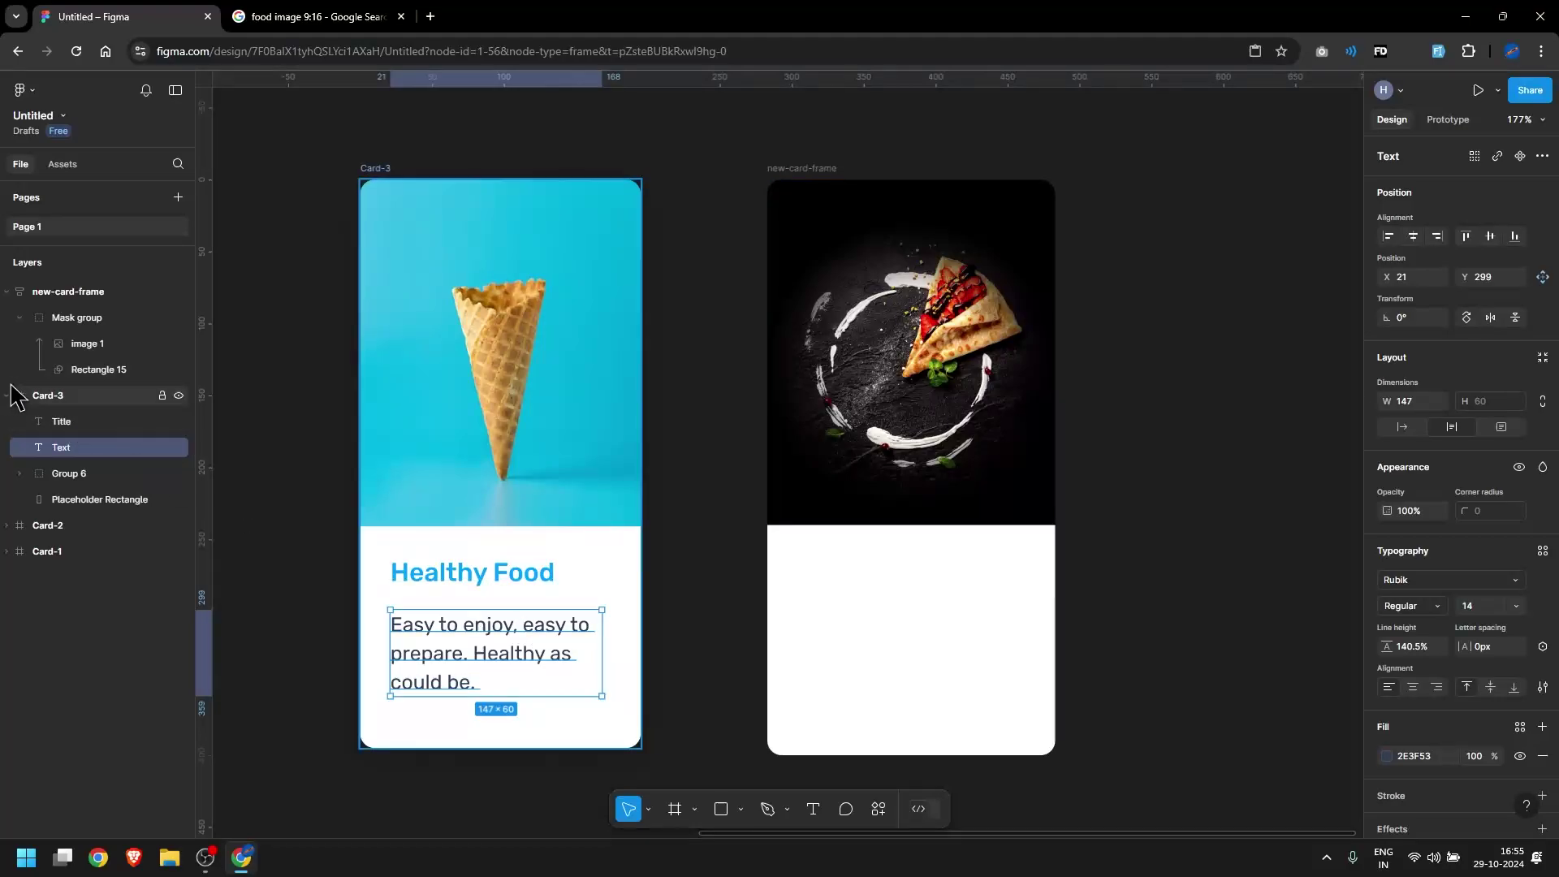
left_click(75, 318)
double_click(75, 317)
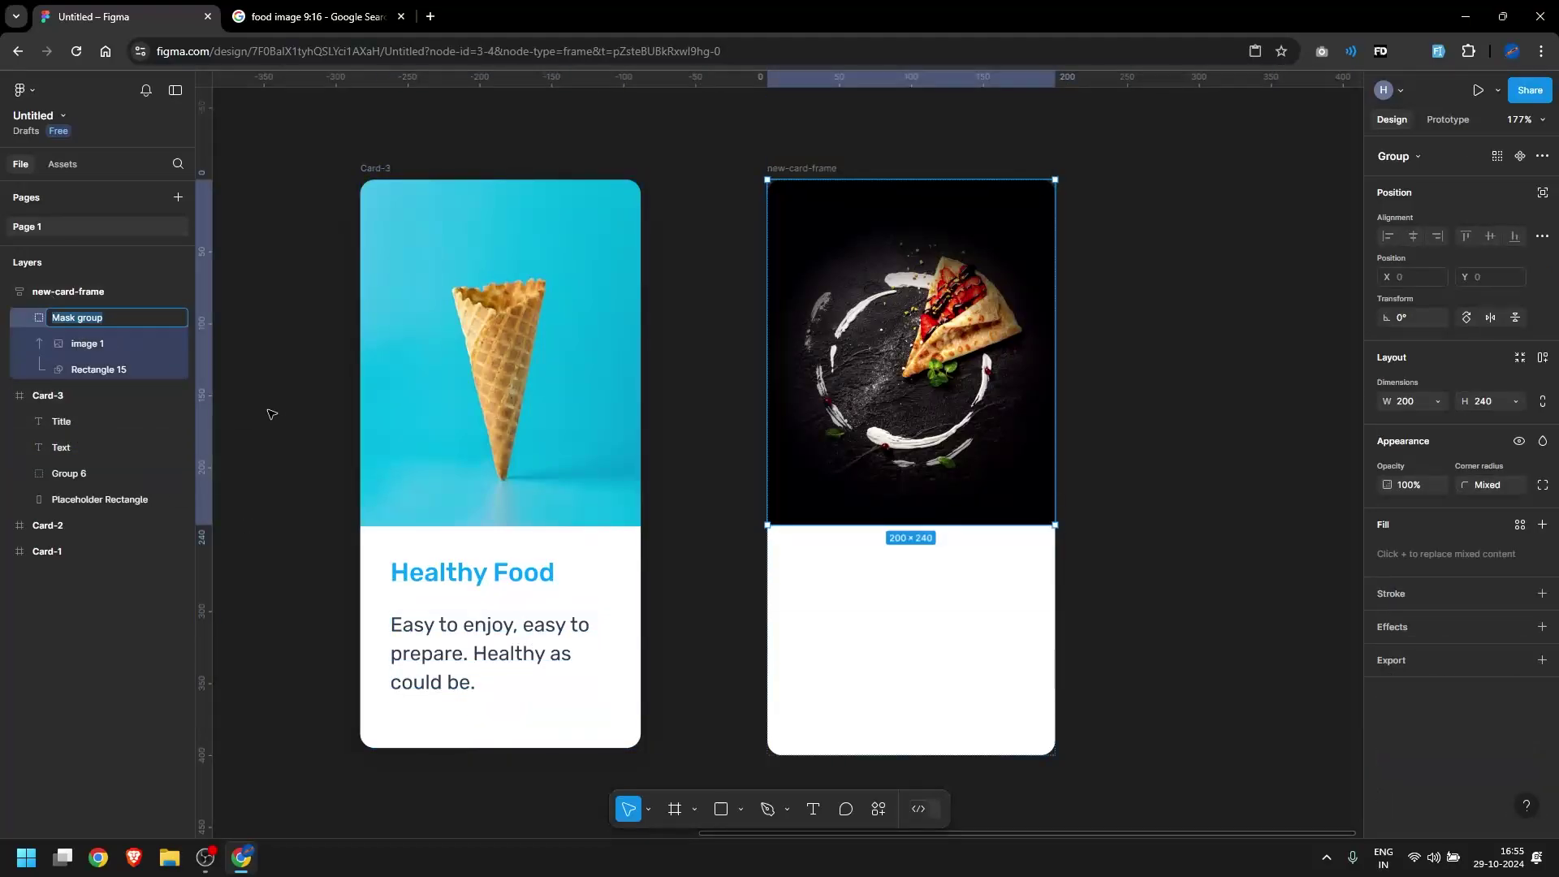
type("top-image-container")
key("Return")
left_click(19, 317)
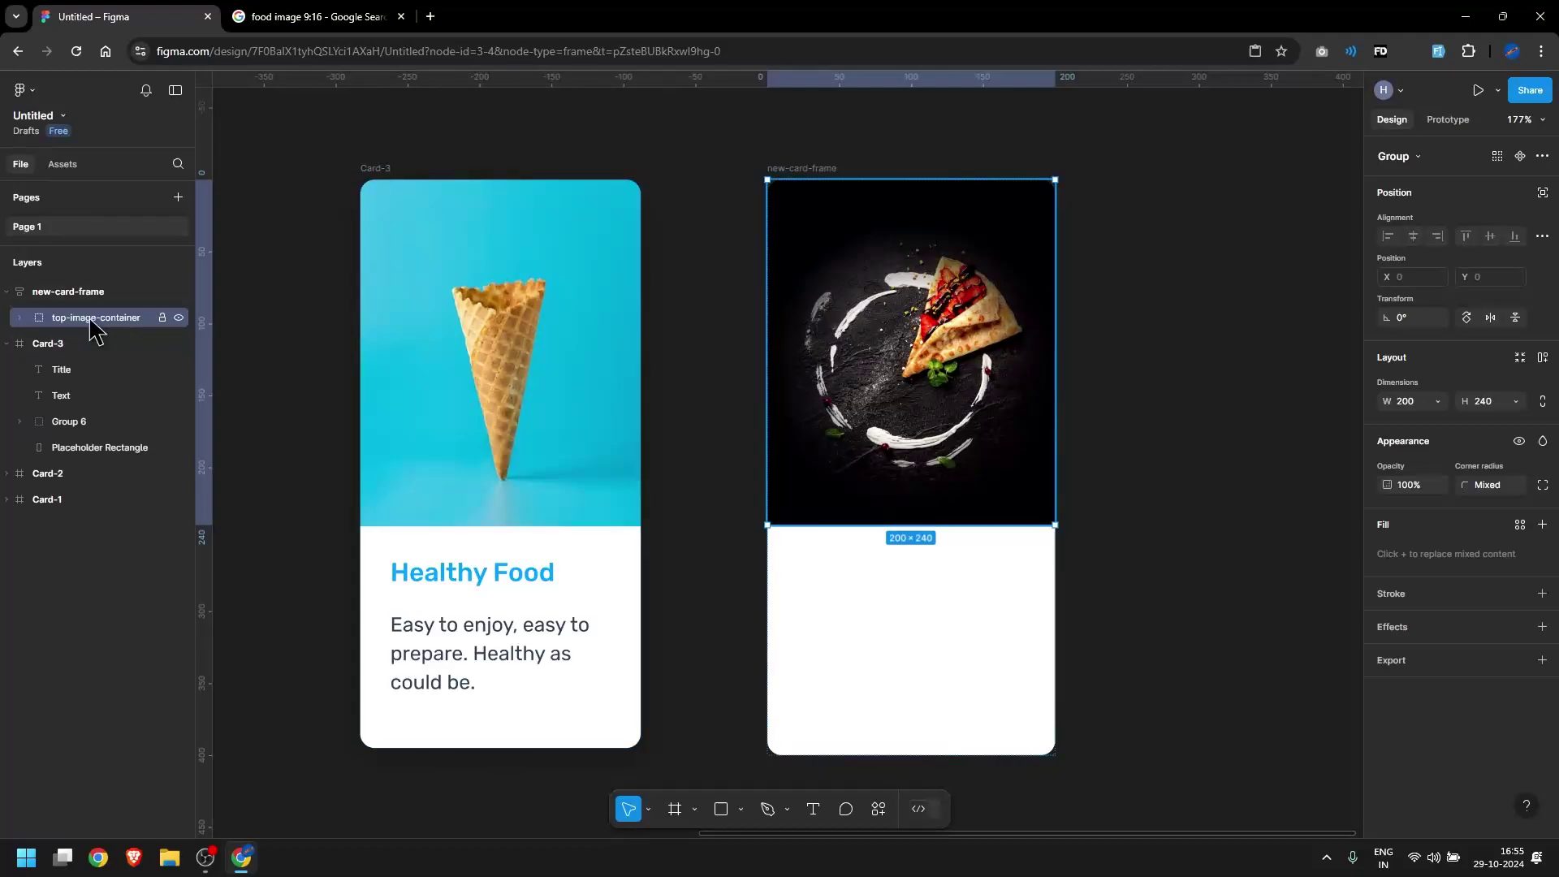
left_click(1108, 399)
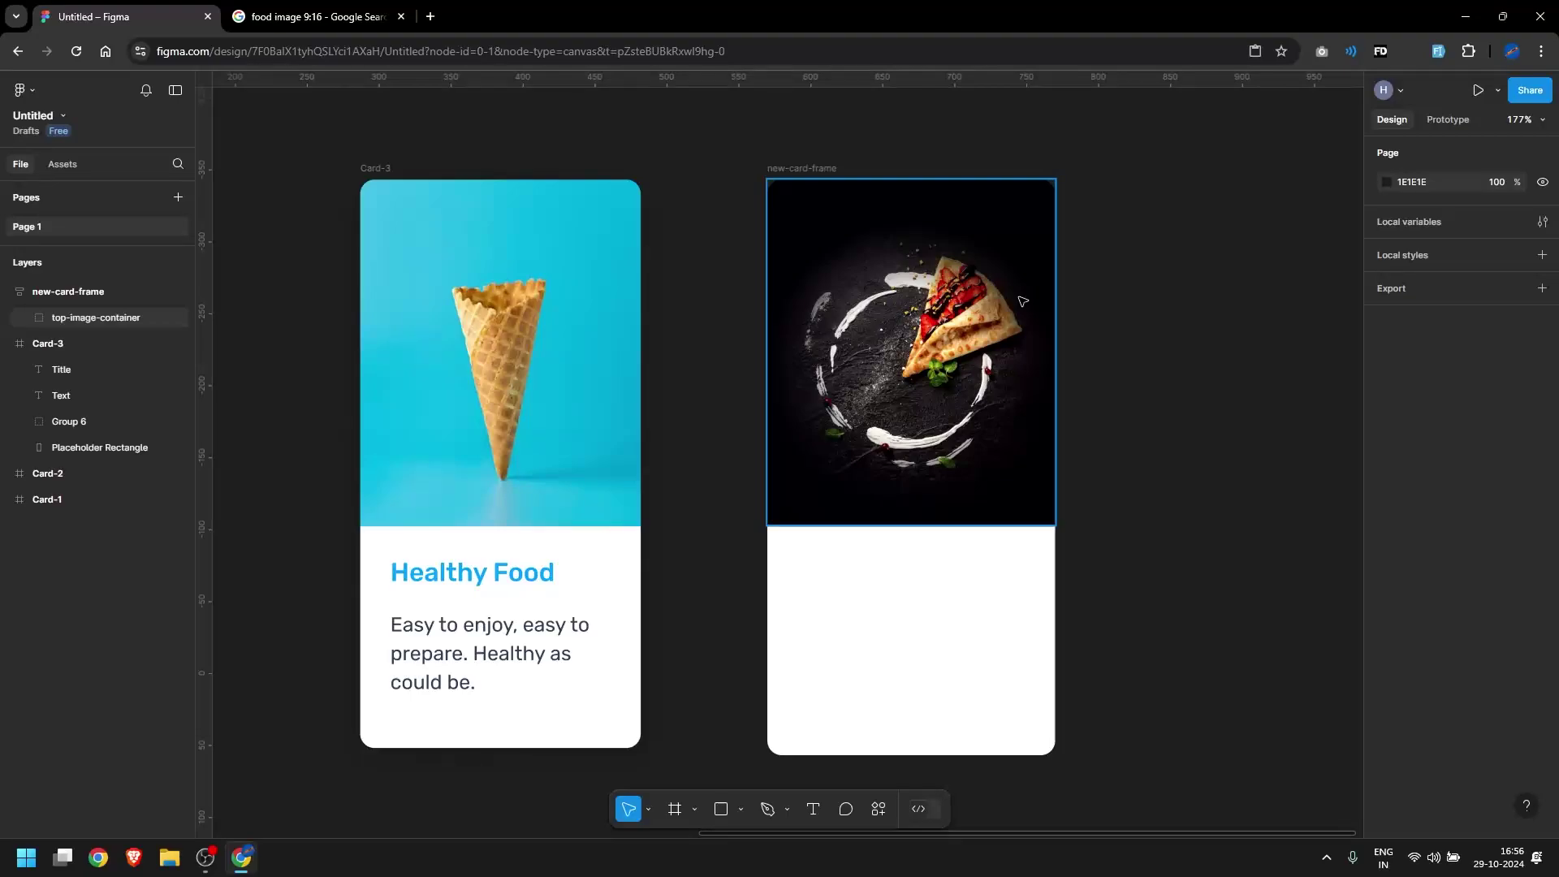
Draw a frame about 139 × 105 on the empty canvas beside new-card-frame and fill it with red FF1313
scroll(1148, 365, "right", 3)
scroll(950, 275, "down", 2)
key("f")
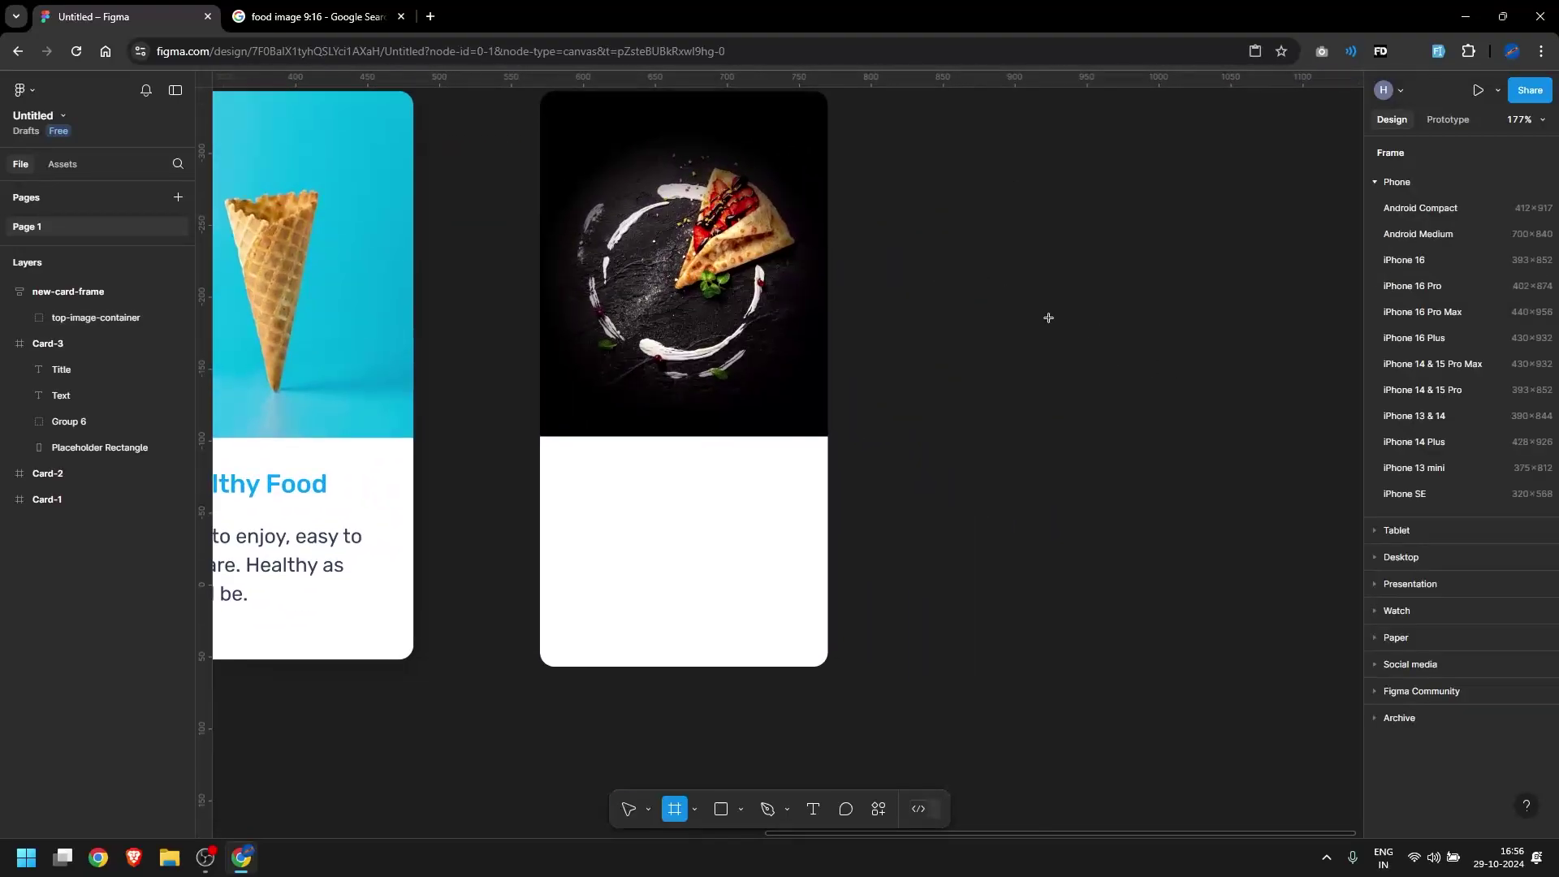
left_click_drag(1002, 353, 1202, 504)
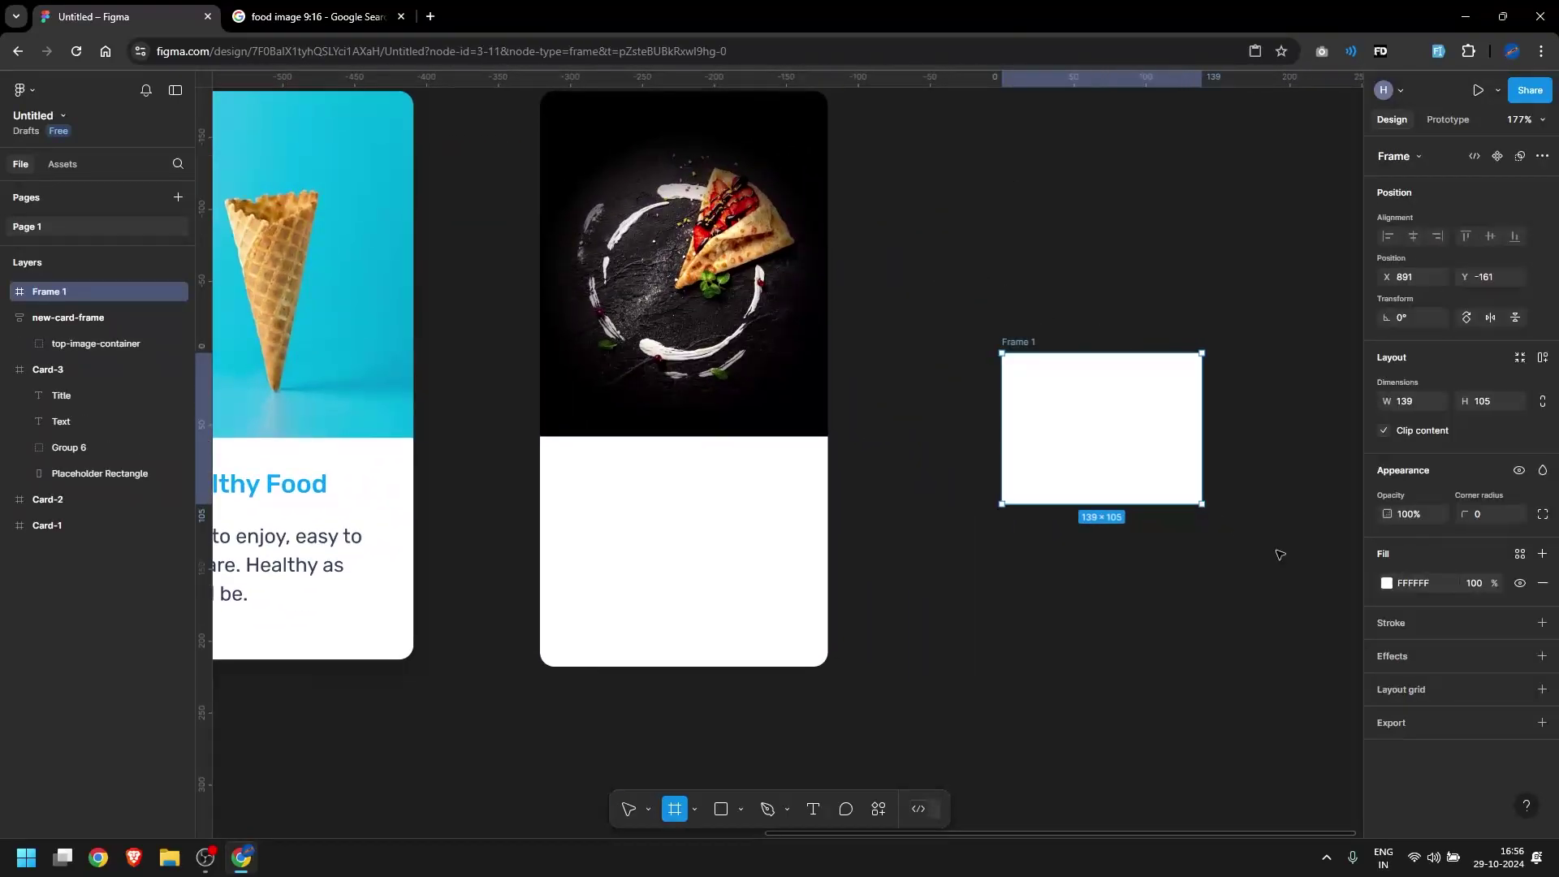
left_click(1384, 580)
left_click_drag(1337, 480, 1354, 426)
left_click(1137, 213)
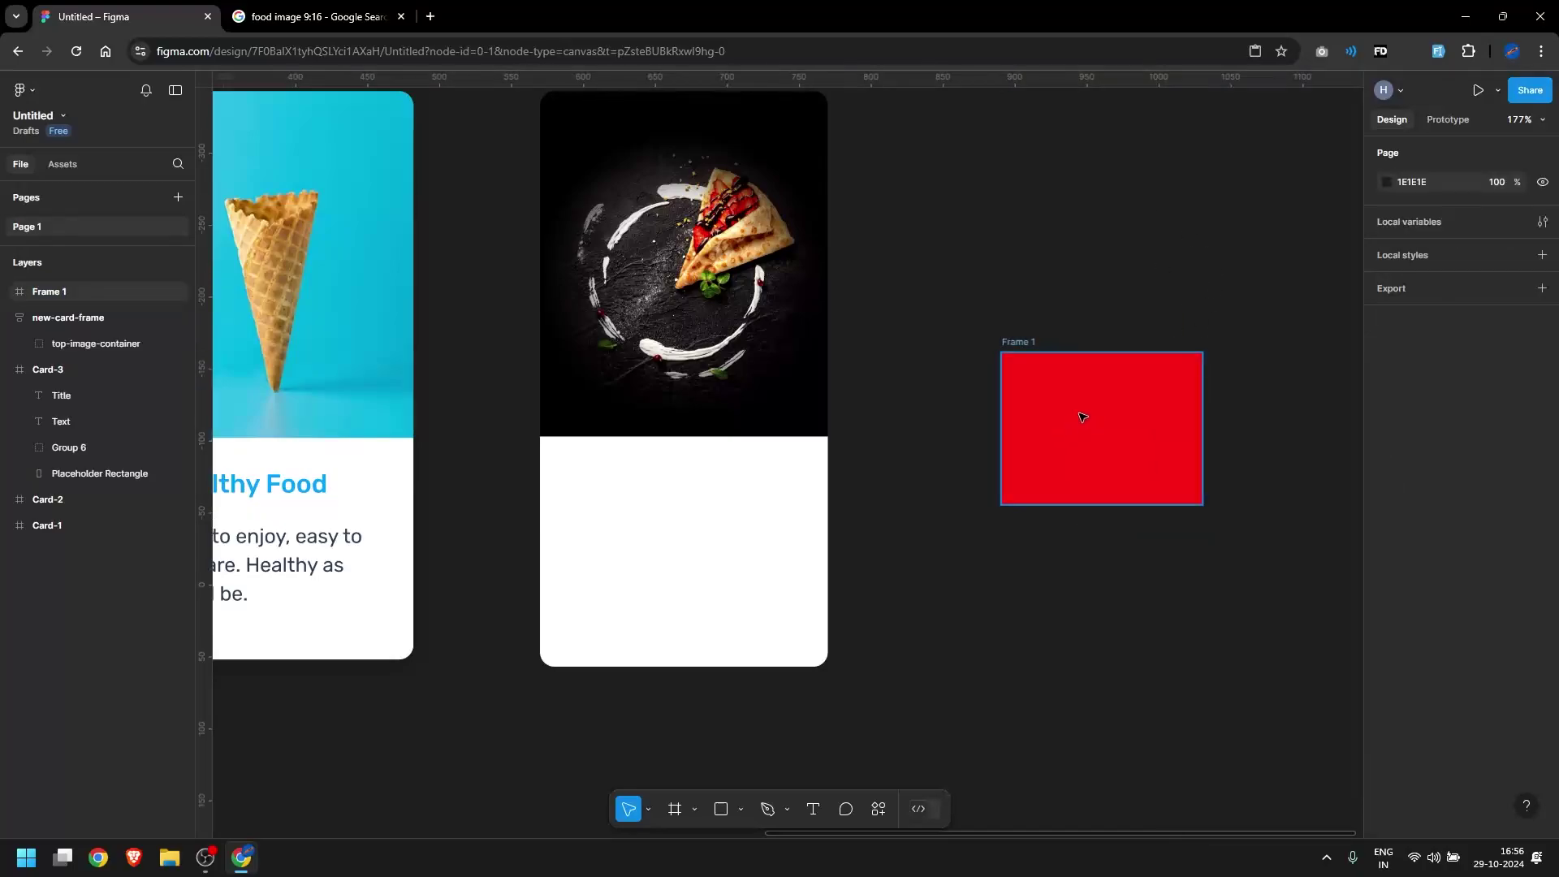
Move the red frame into new-card-frame directly below the food image and add auto layout to it
left_click_drag(1082, 418, 720, 650)
scroll(617, 442, "up", 5)
scroll(665, 449, "up", 3)
scroll(734, 606, "down", 5)
scroll(1191, 583, "down", 1)
scroll(1191, 584, "down", 3)
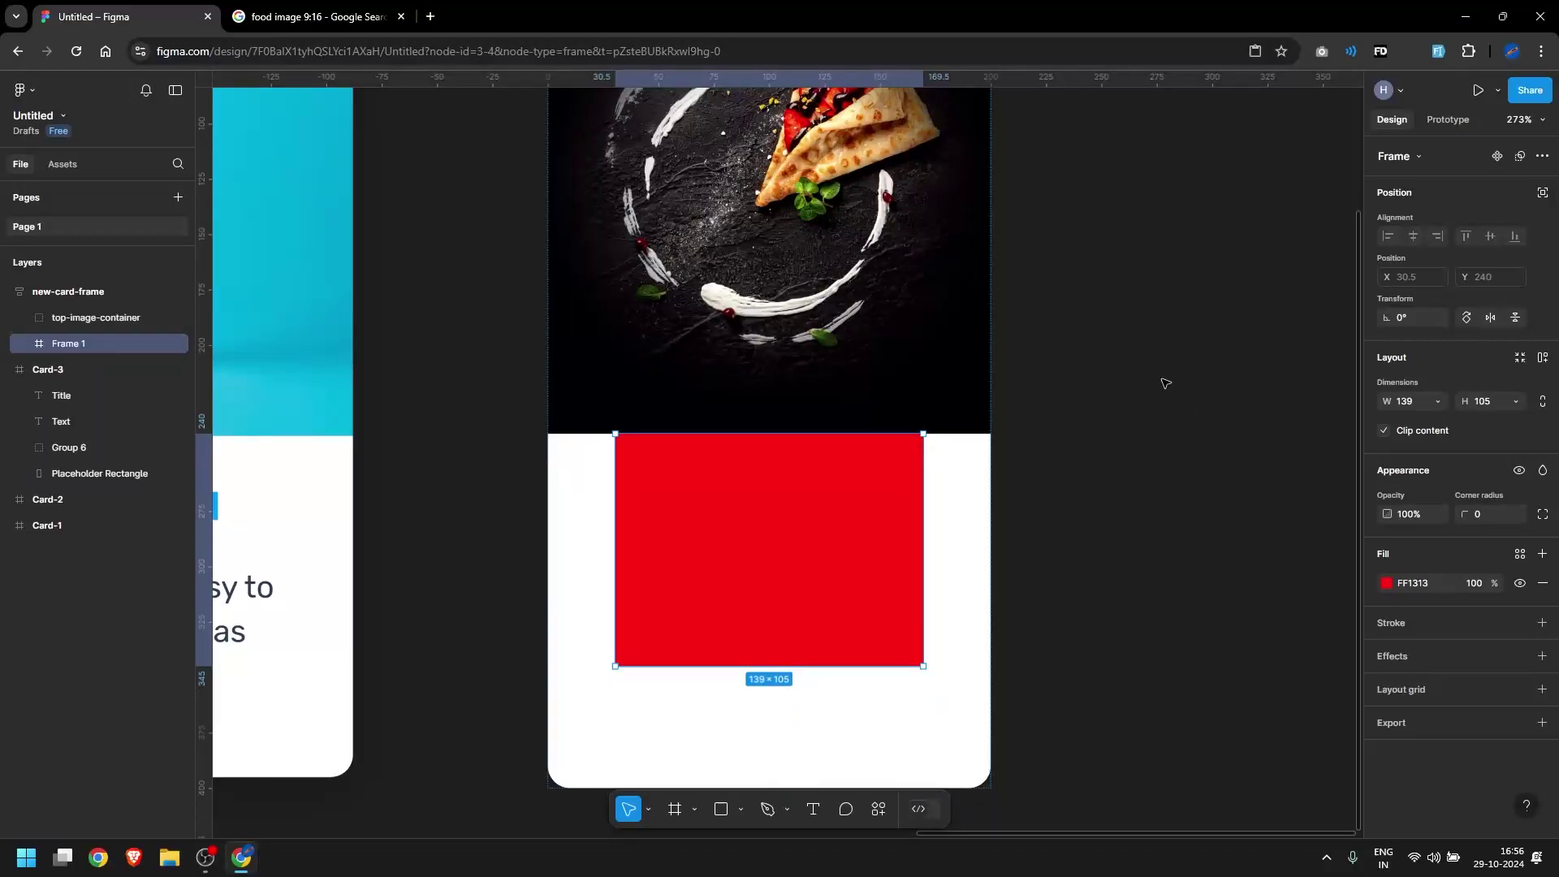
left_click(1541, 358)
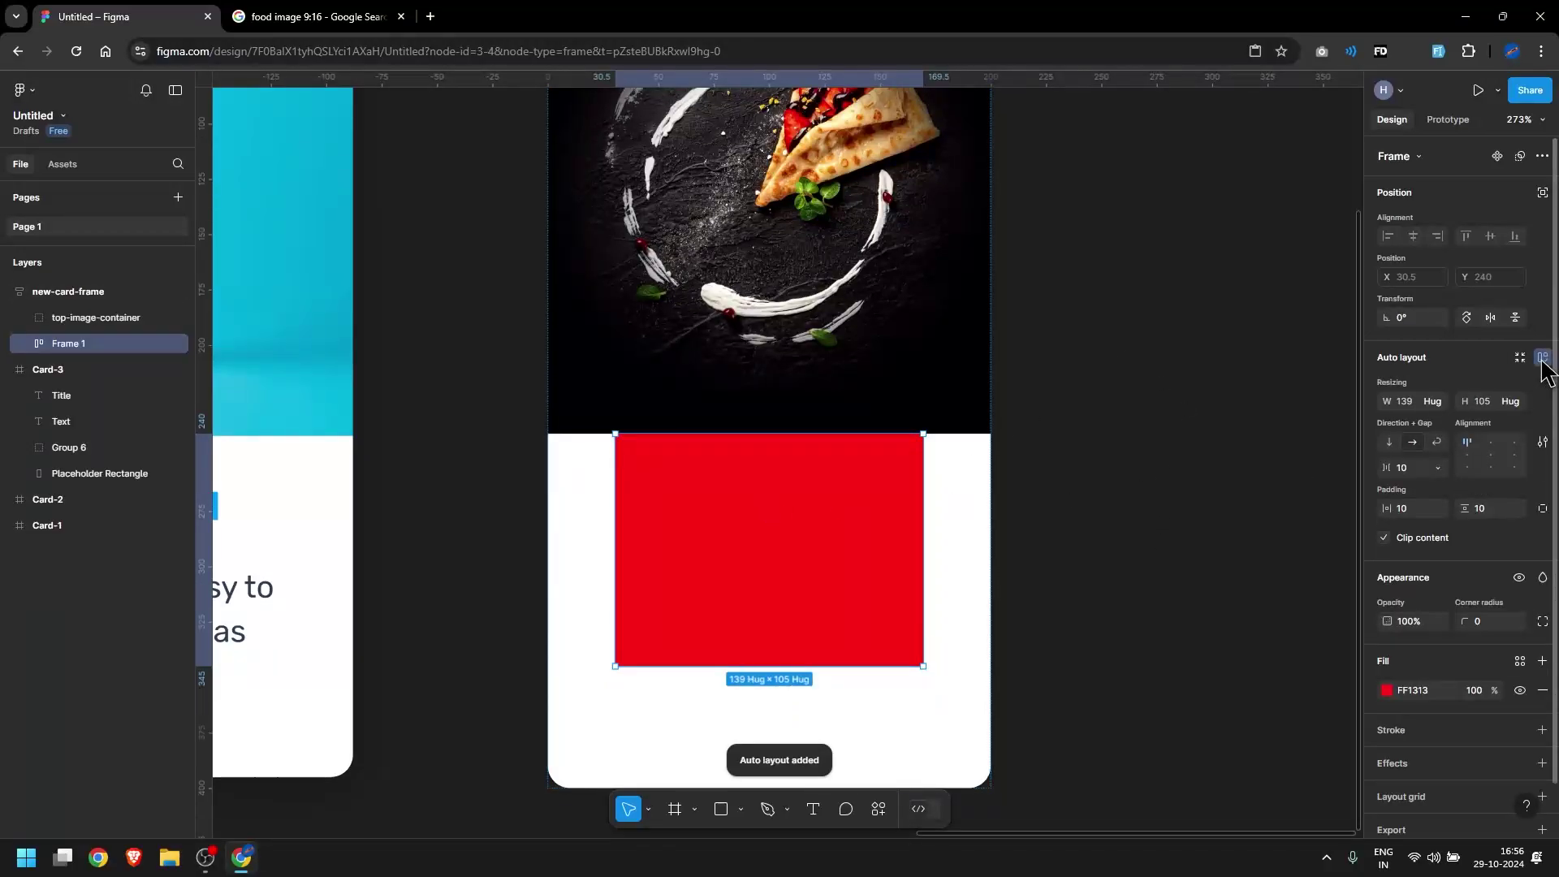
Set both the width and height of the red frame to Fill container
left_click(1434, 403)
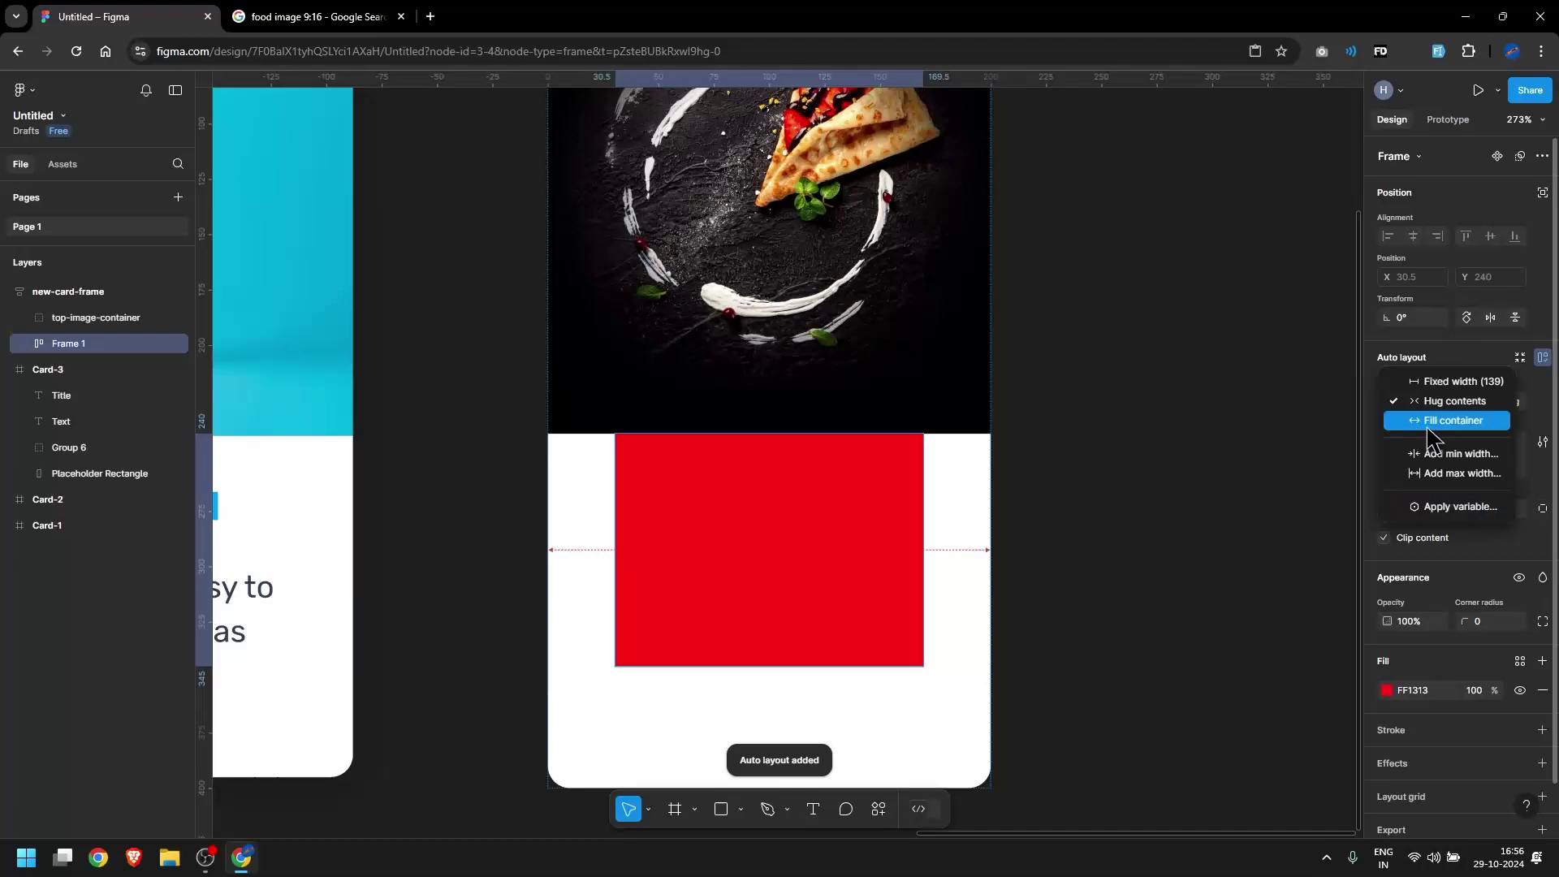
left_click(1457, 421)
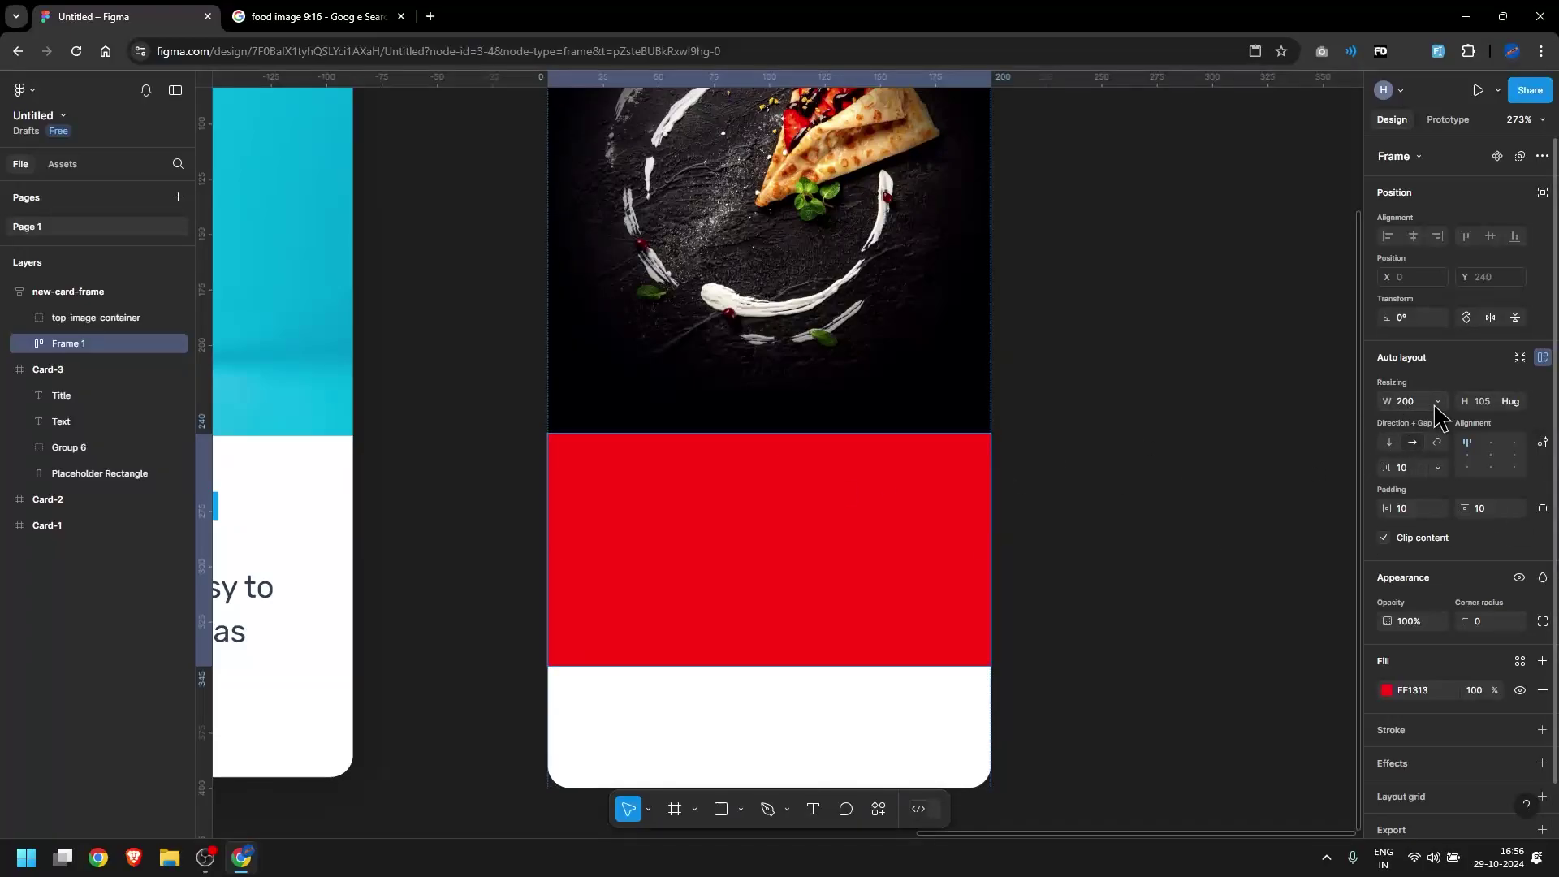
left_click(1510, 401)
left_click(1494, 421)
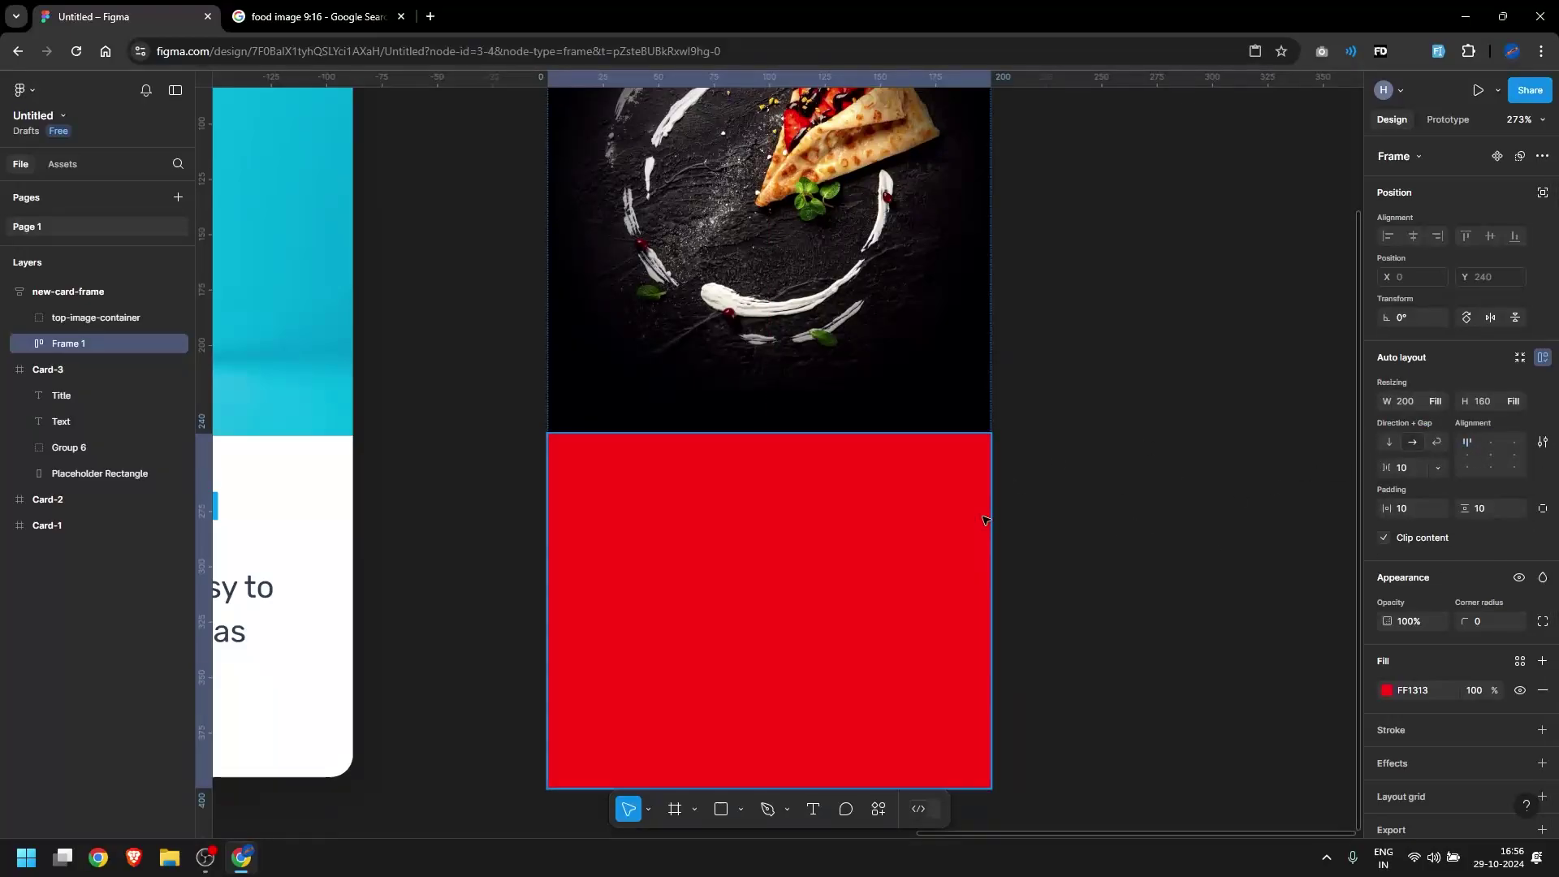
Round the red frame's bottom corners with radius 10 and keep its two top corners at radius 0
scroll(1324, 490, "down", 1)
left_click(1508, 624)
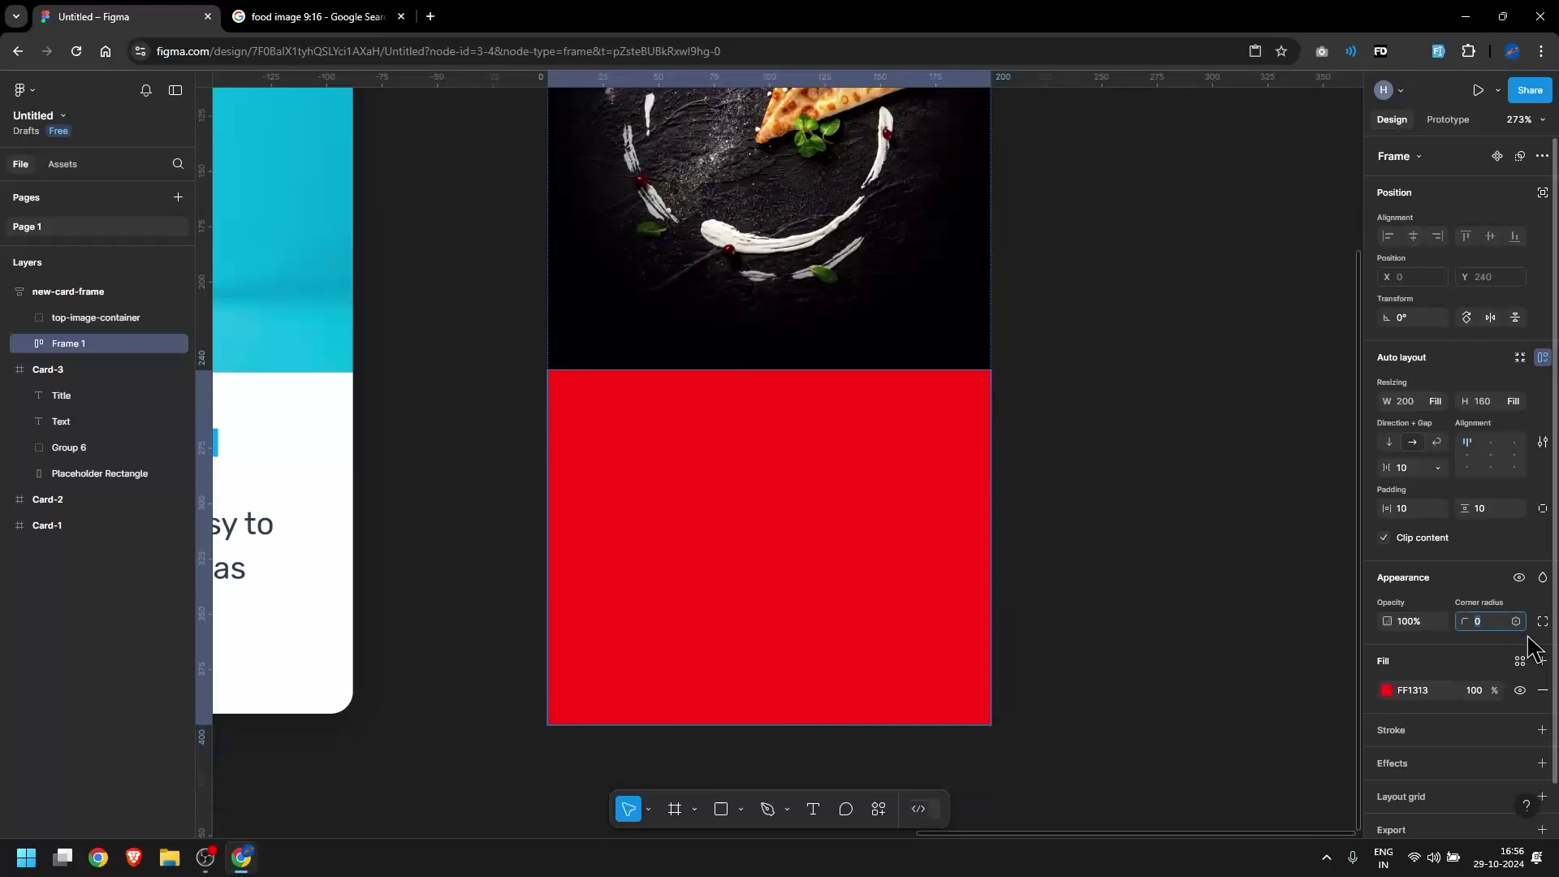
key("Return")
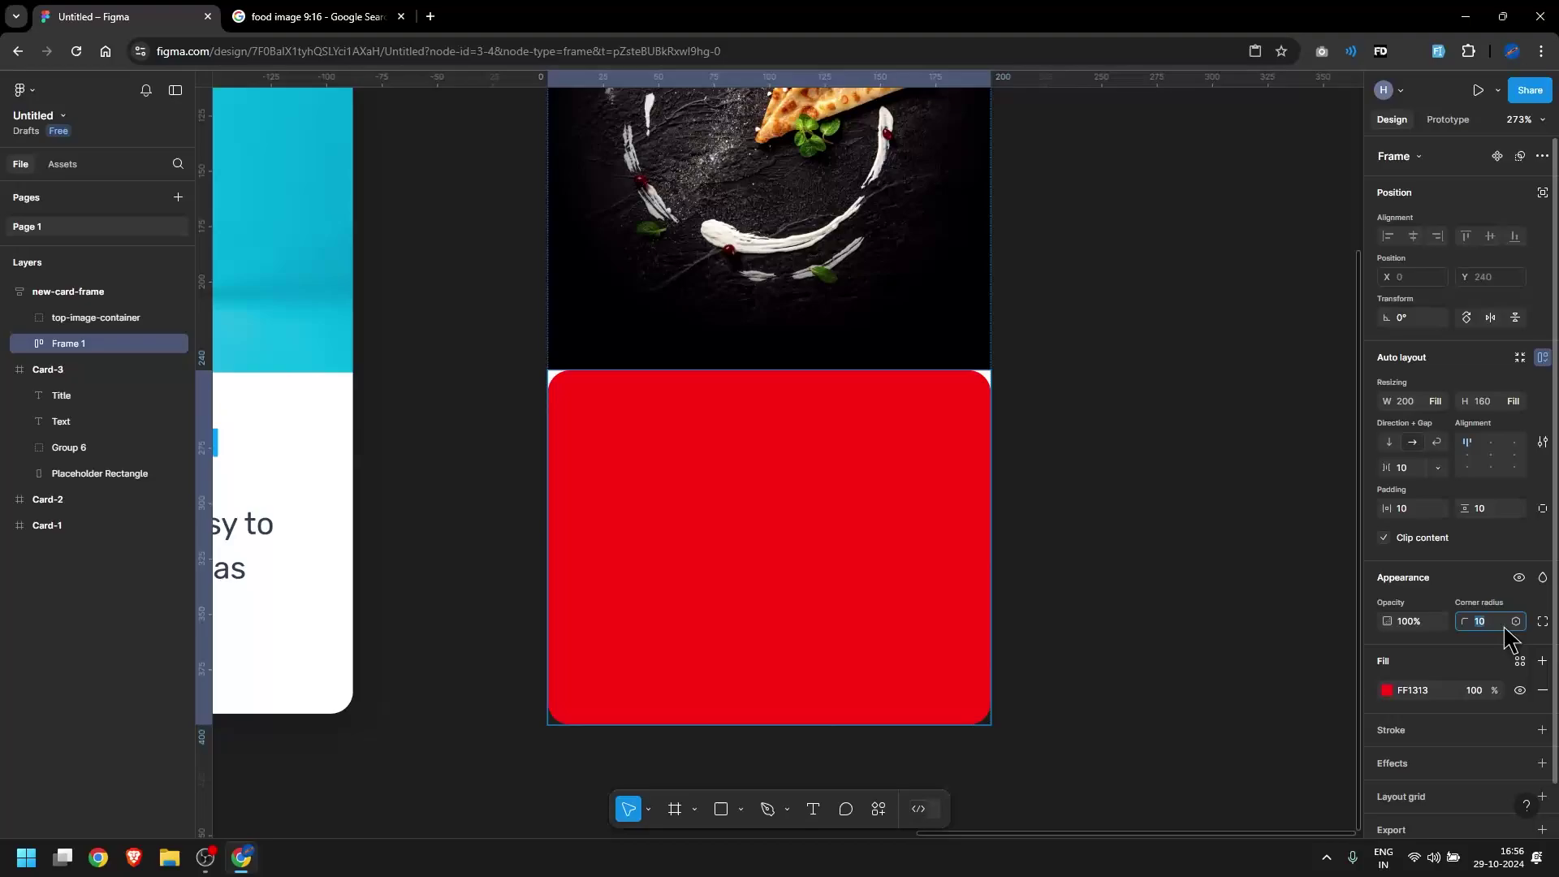
left_click(1542, 621)
left_click(1217, 650)
type("0")
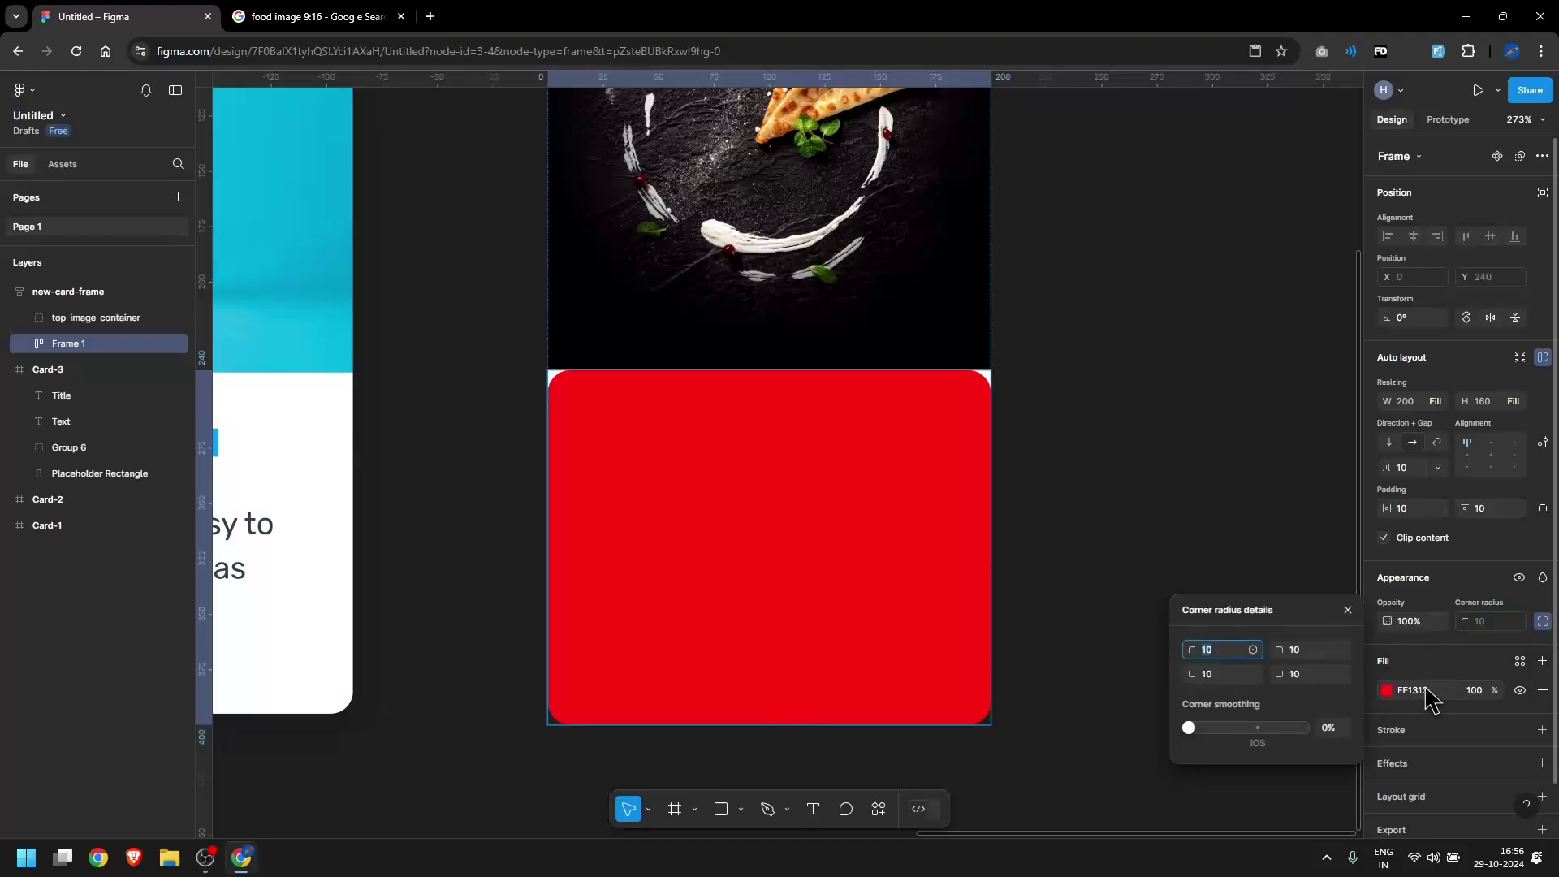
left_click(1310, 651)
left_click(1080, 568)
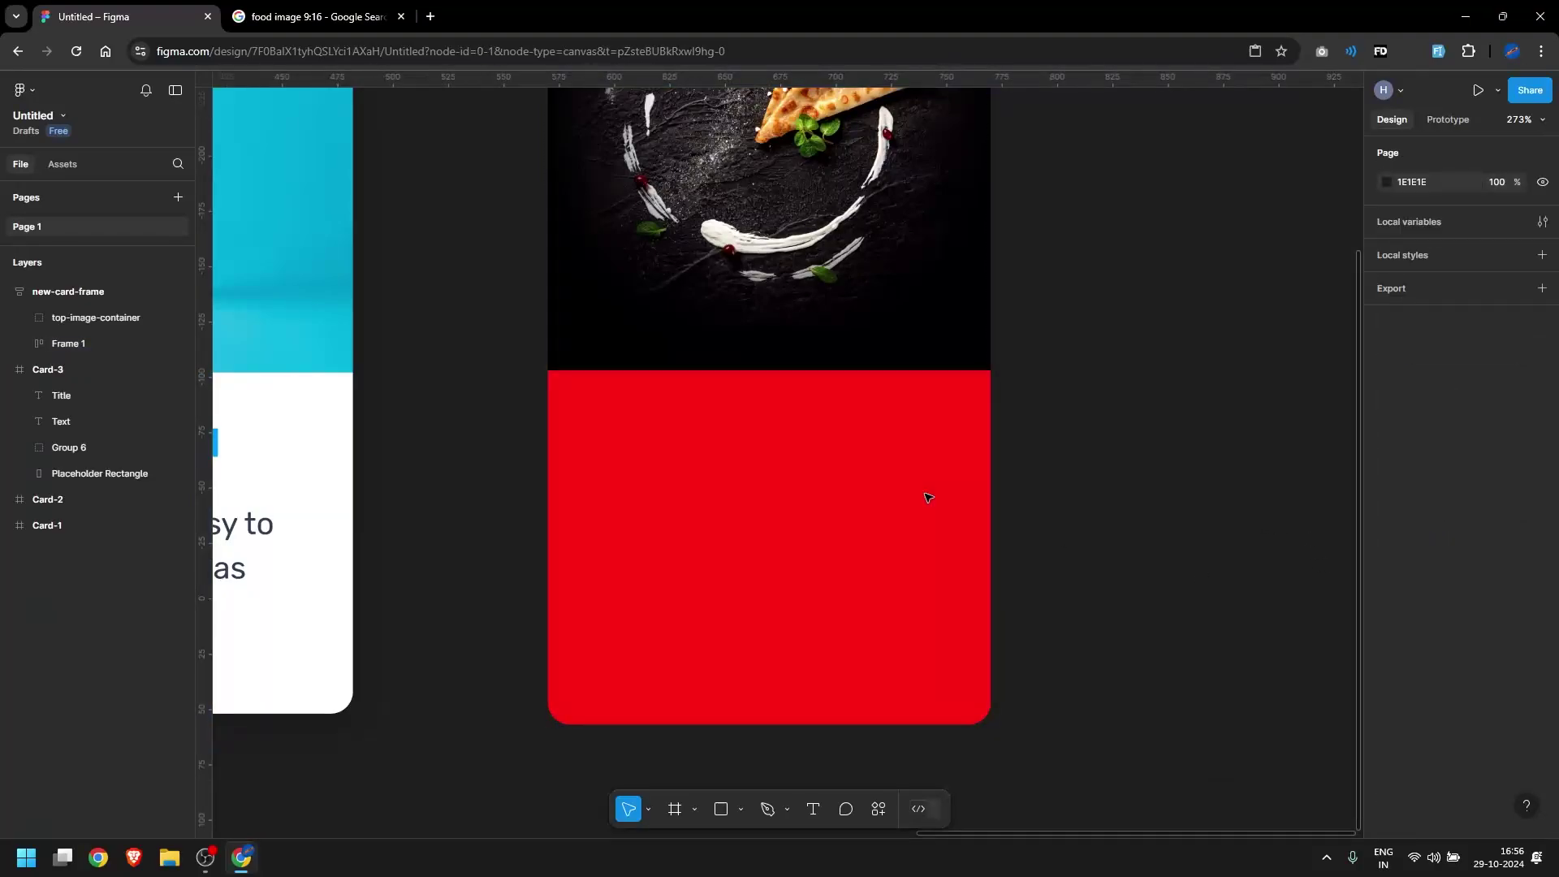
Remove the red fill from the frame below the food image and rename it as bottom-text-container
left_click(896, 484)
left_click(1385, 690)
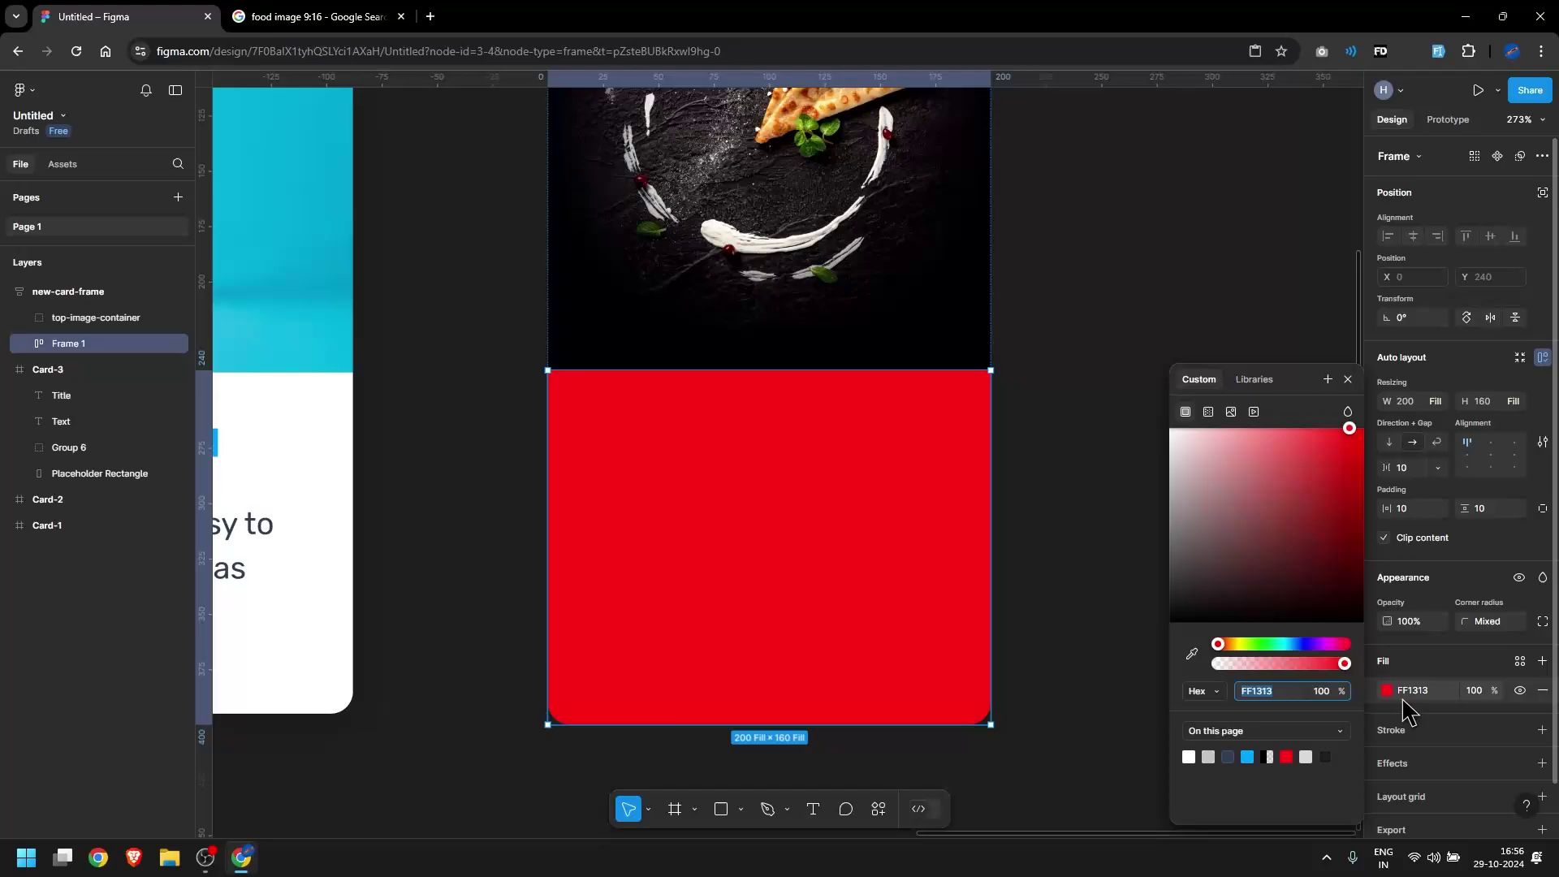
left_click(1542, 690)
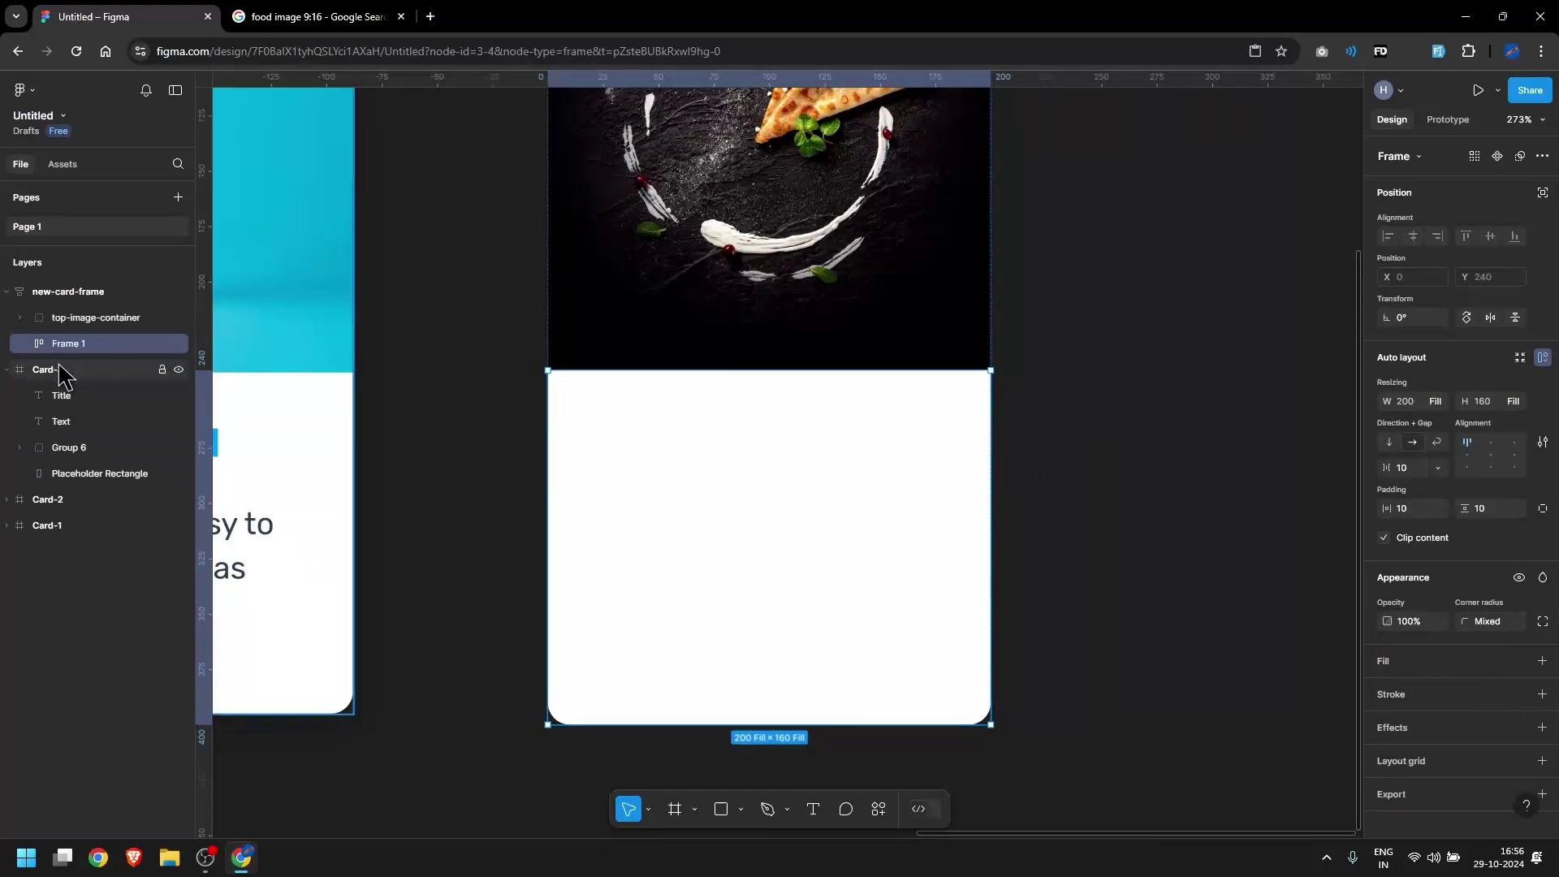
double_click(71, 344)
type("bottom-text-c")
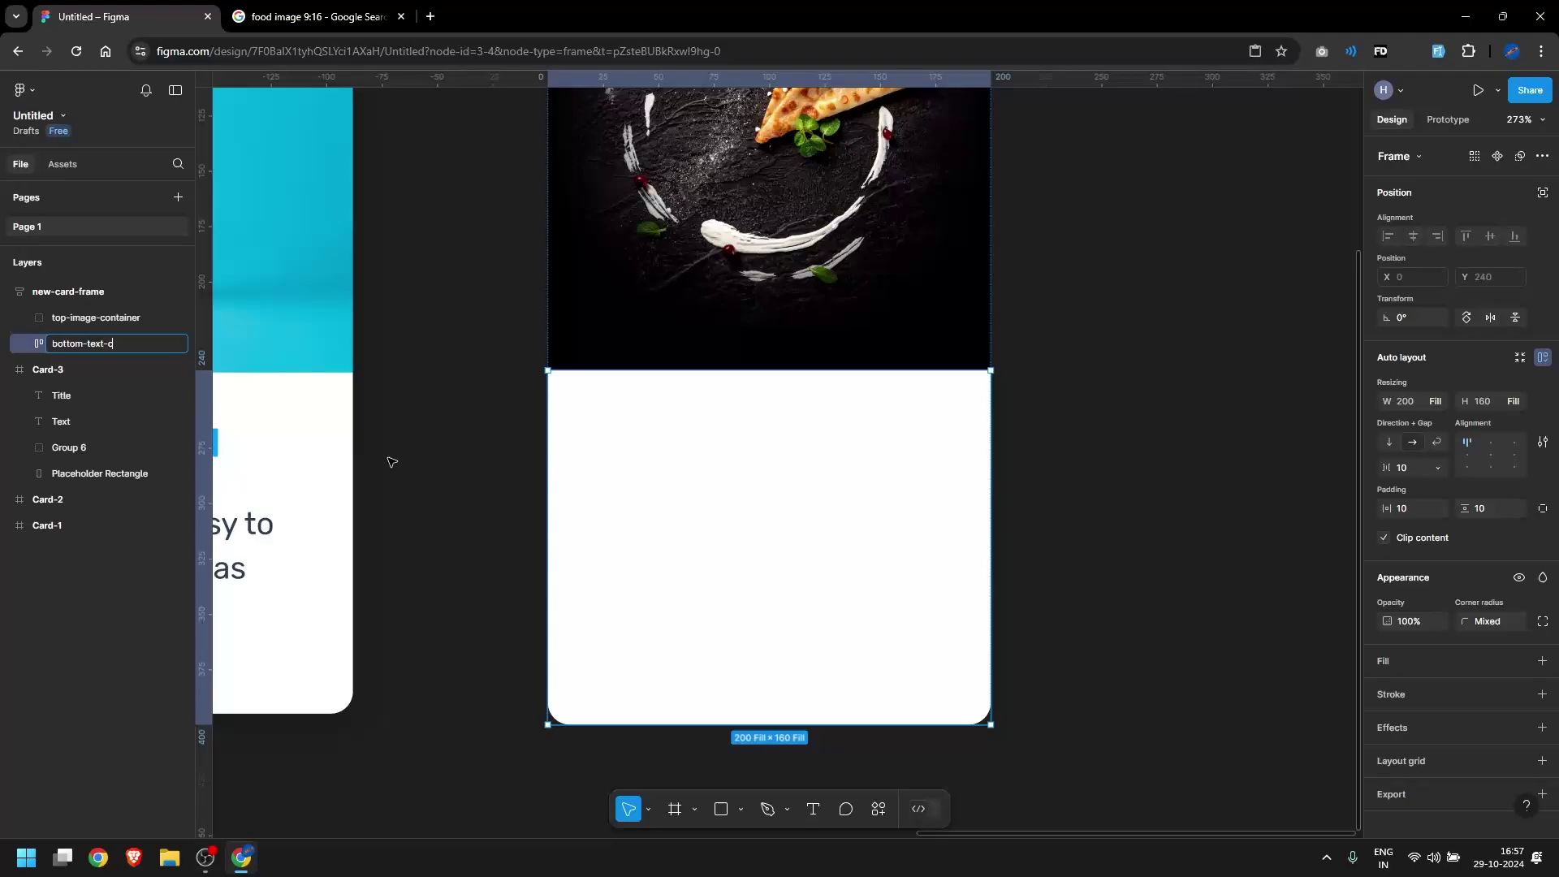
type("ontainer")
key("Return")
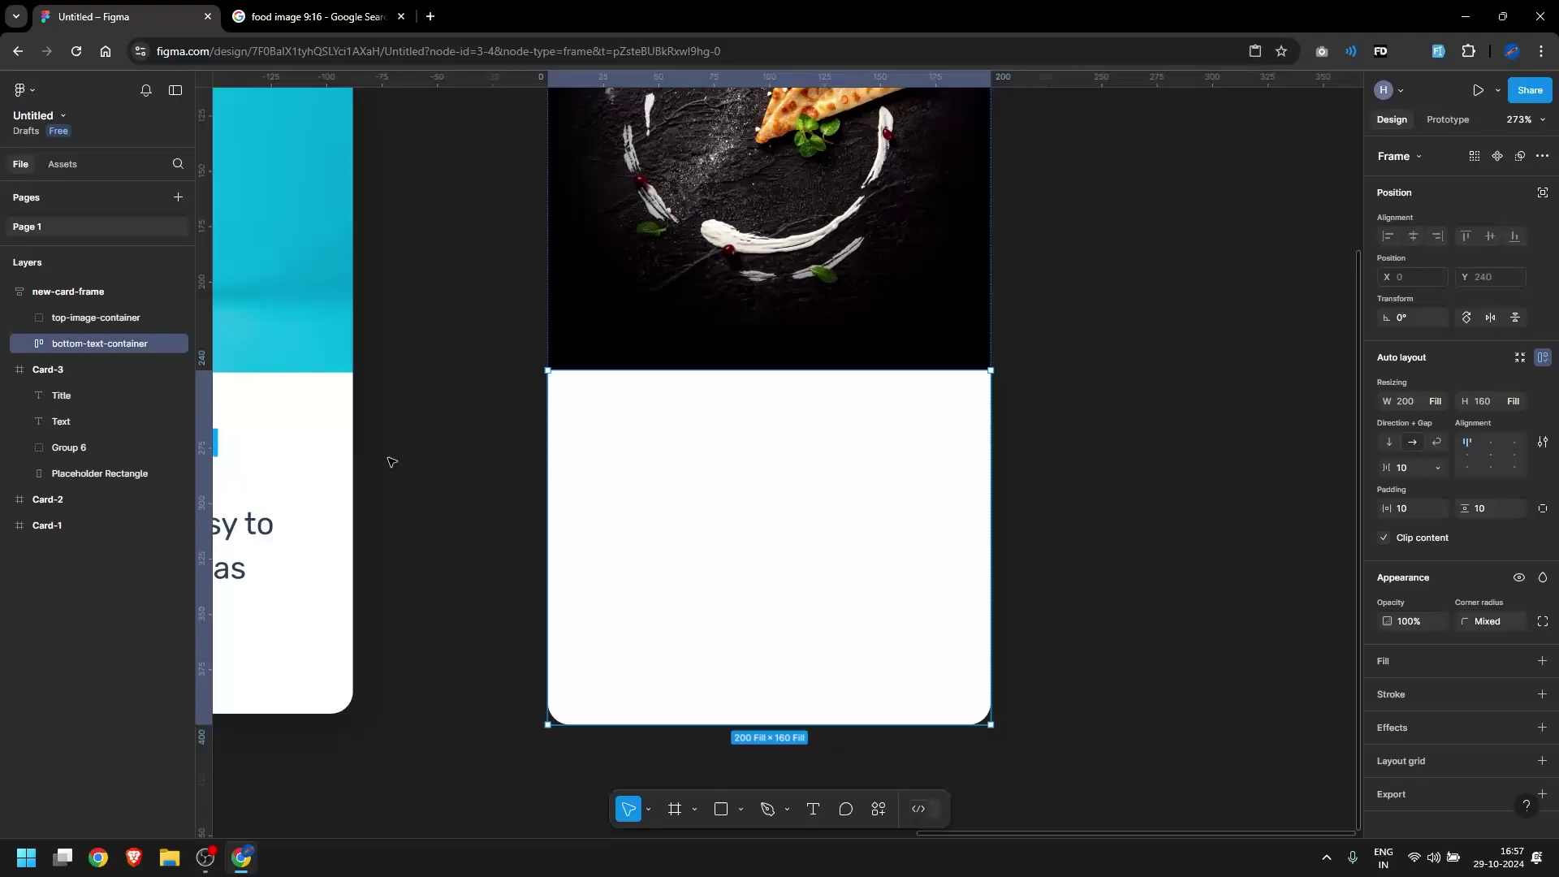
Set the horizontal and vertical padding of bottom-text-container to 30
scroll(658, 407, "left", 5)
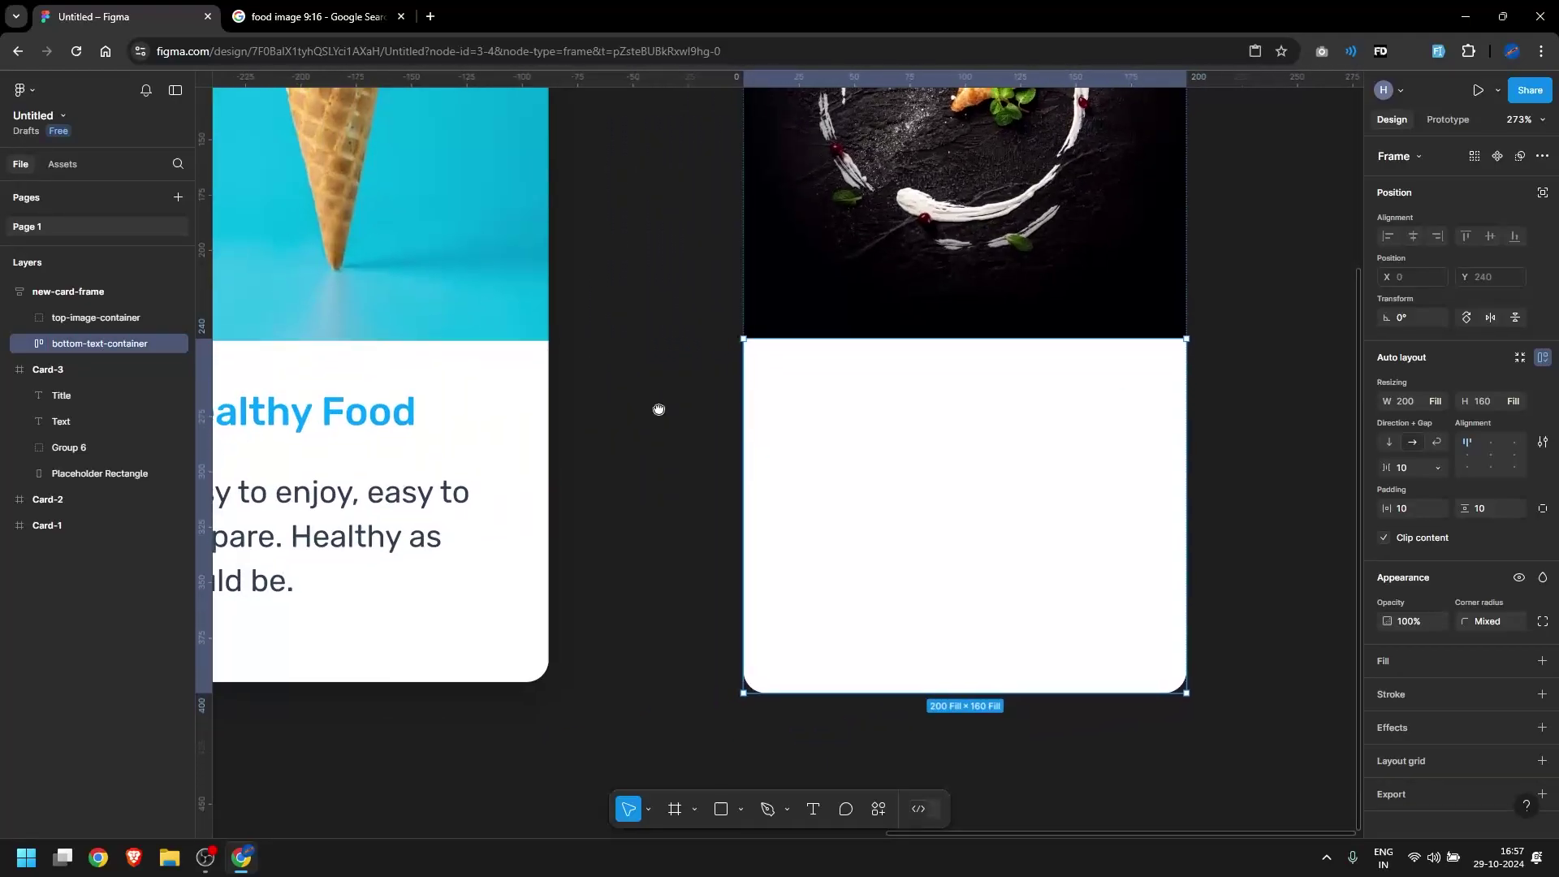
scroll(654, 385, "down", 3)
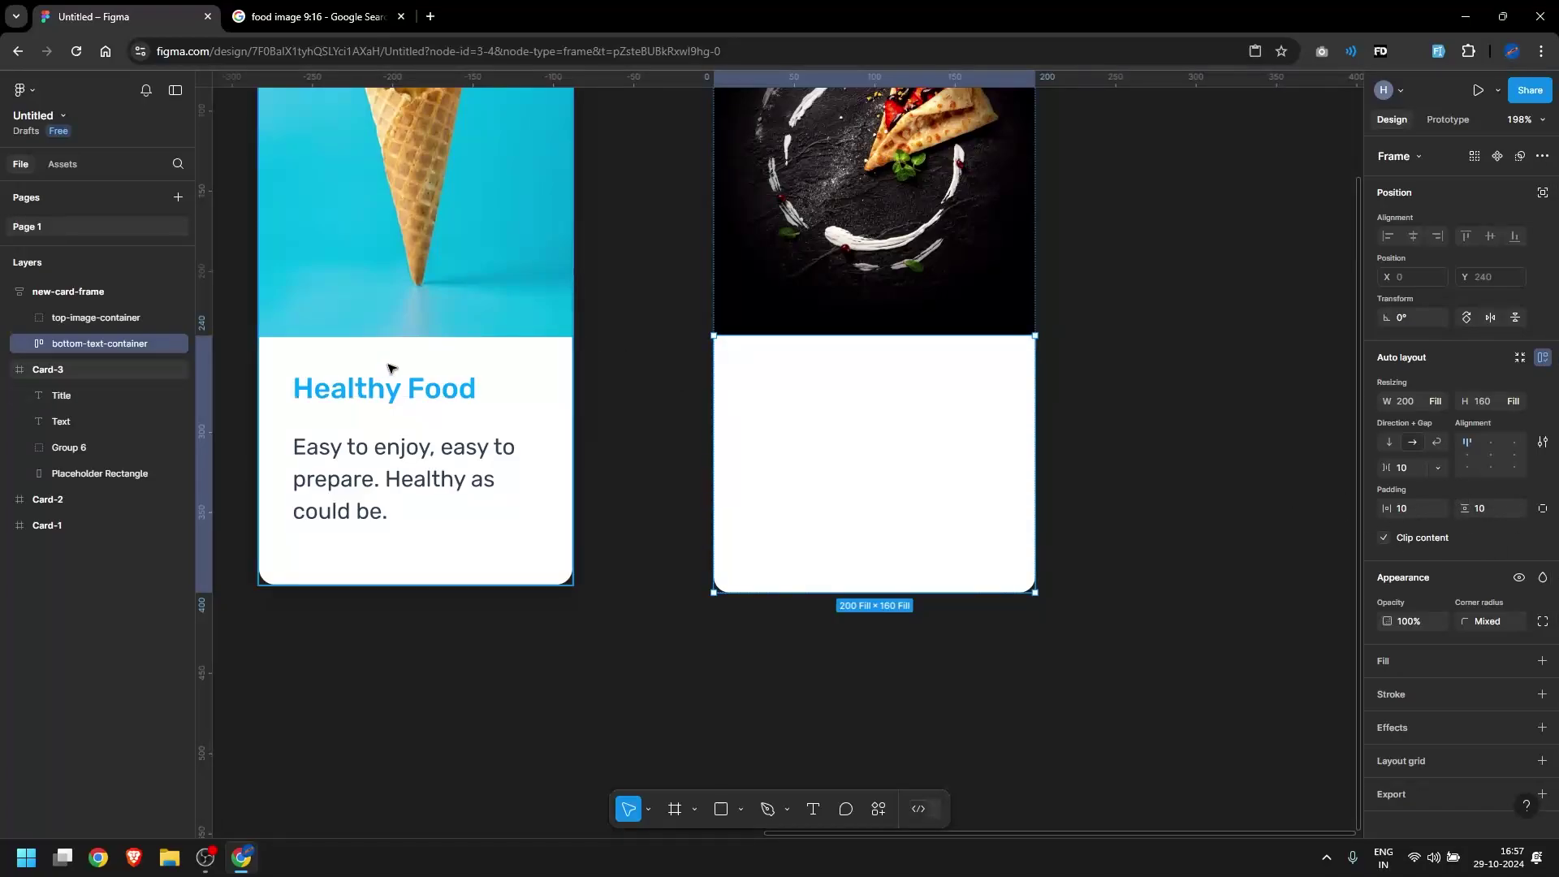
left_click(1419, 509)
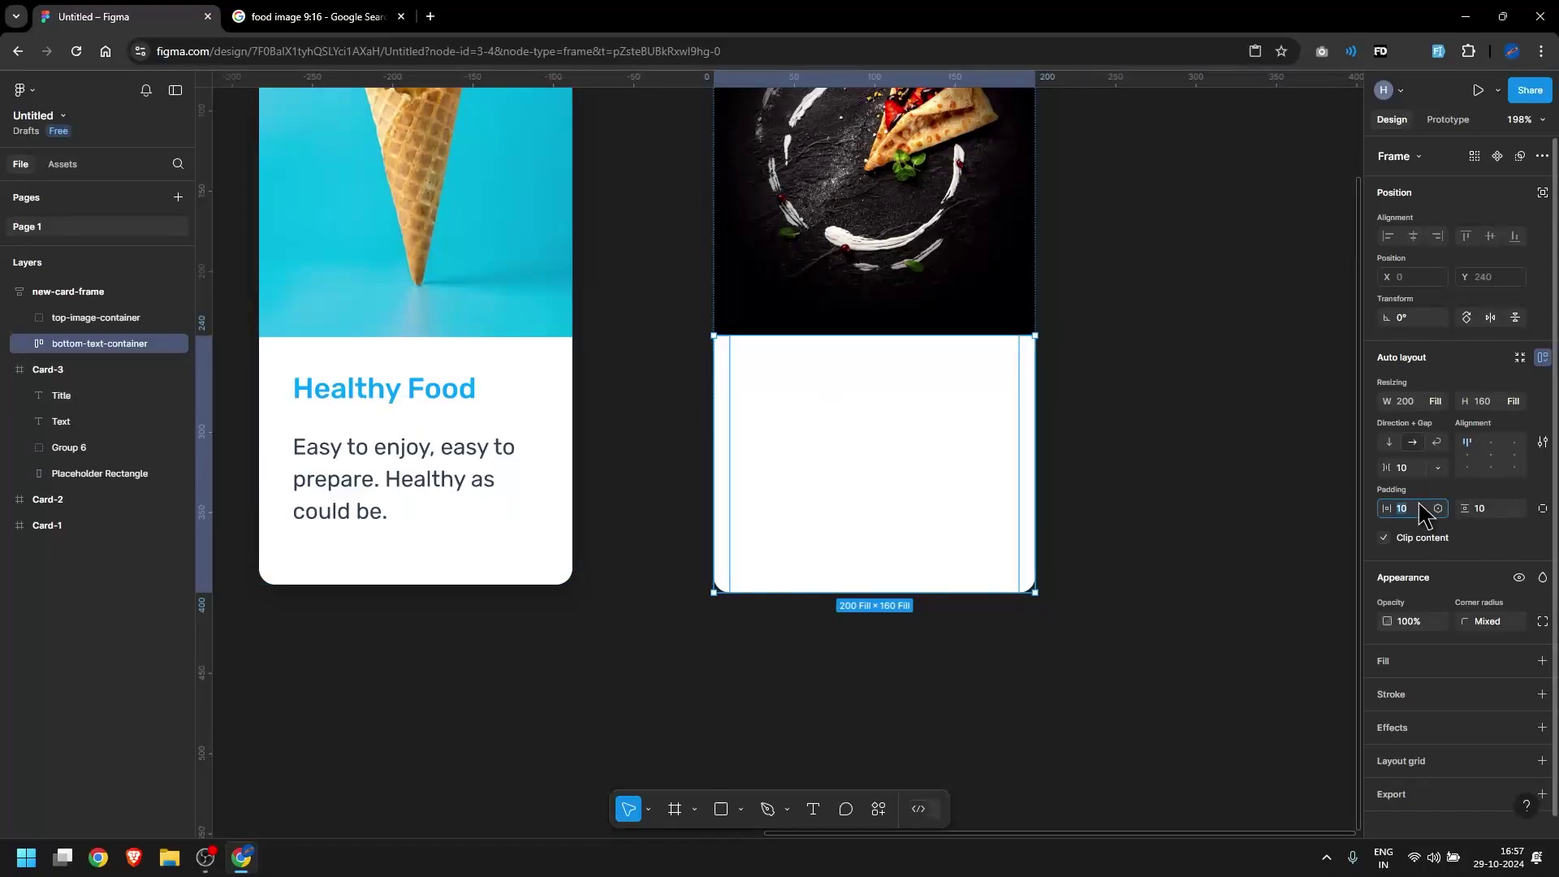
type("30")
key("Tab")
type("2")
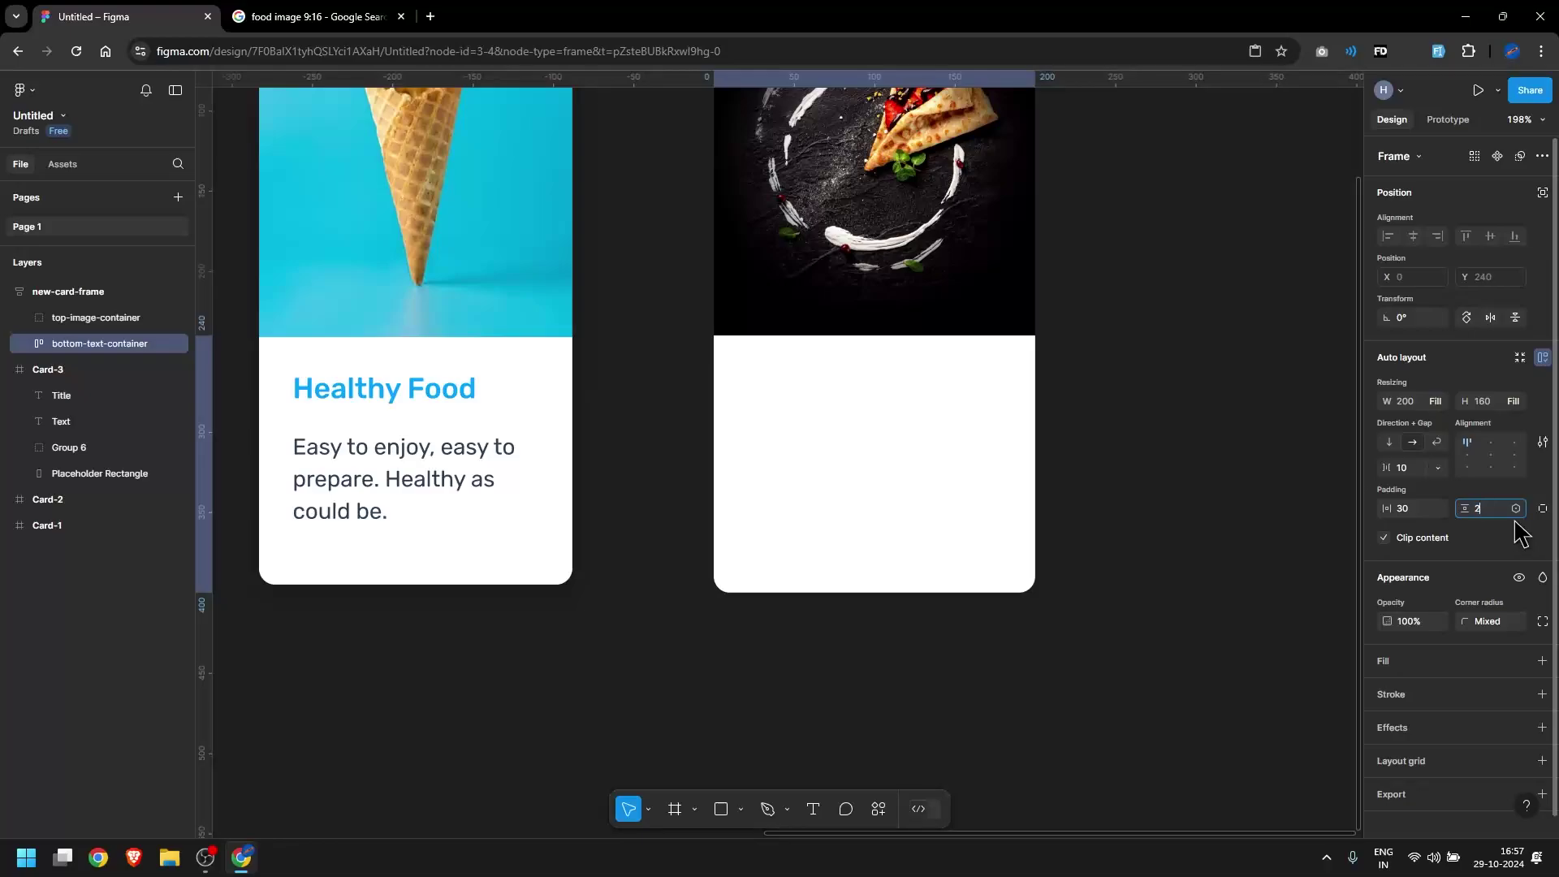
key("BackSpace")
type("30")
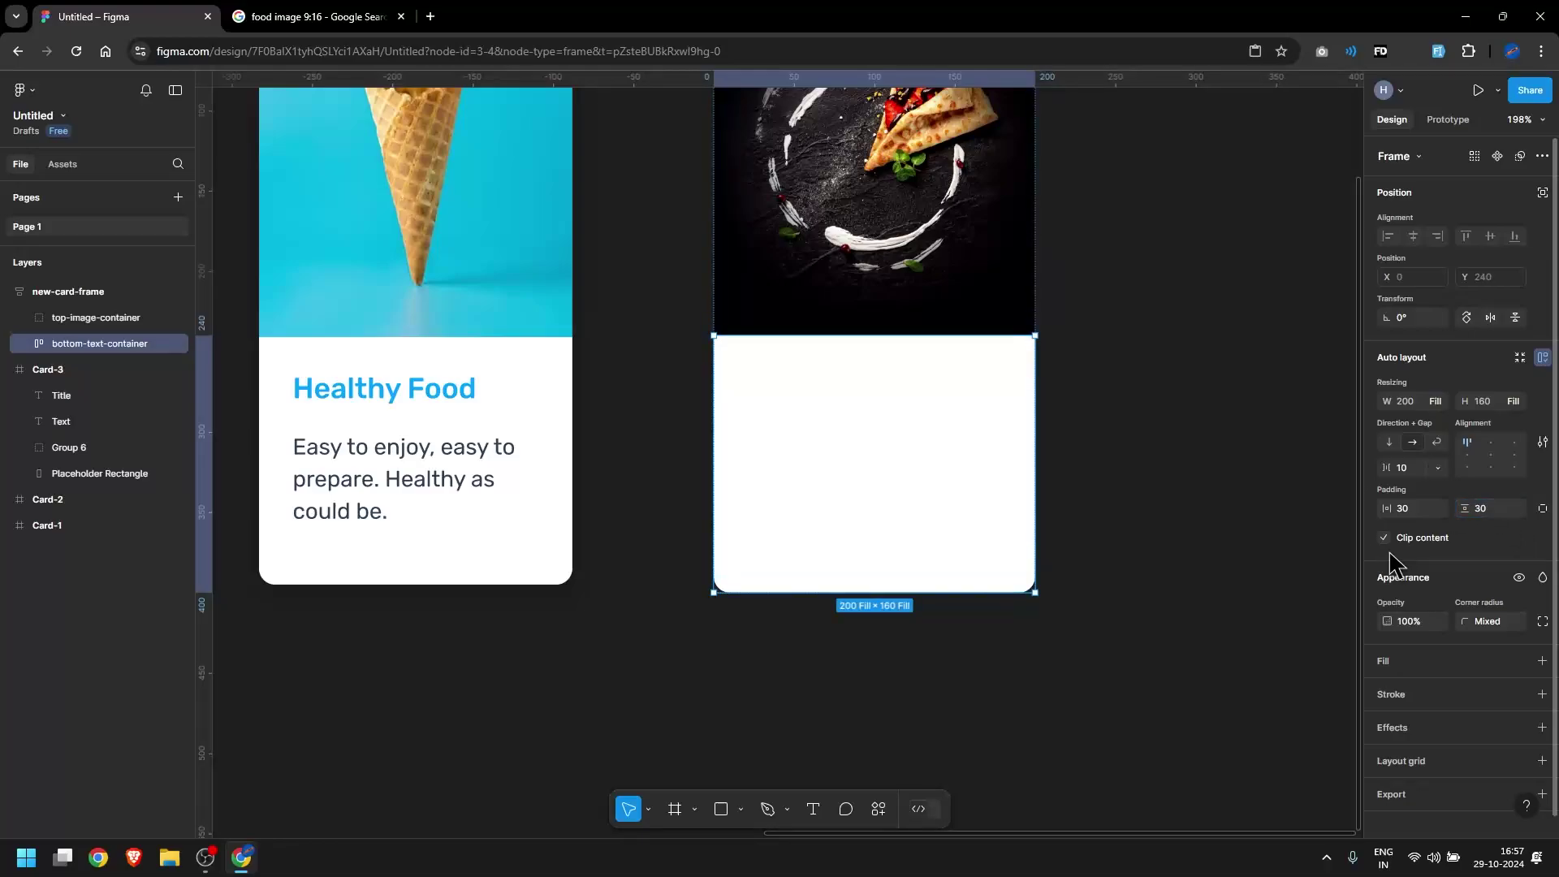
Switch bottom-text-container to a vertical auto layout direction with a gap of 15 between items
left_click(1418, 469)
left_click(1389, 468)
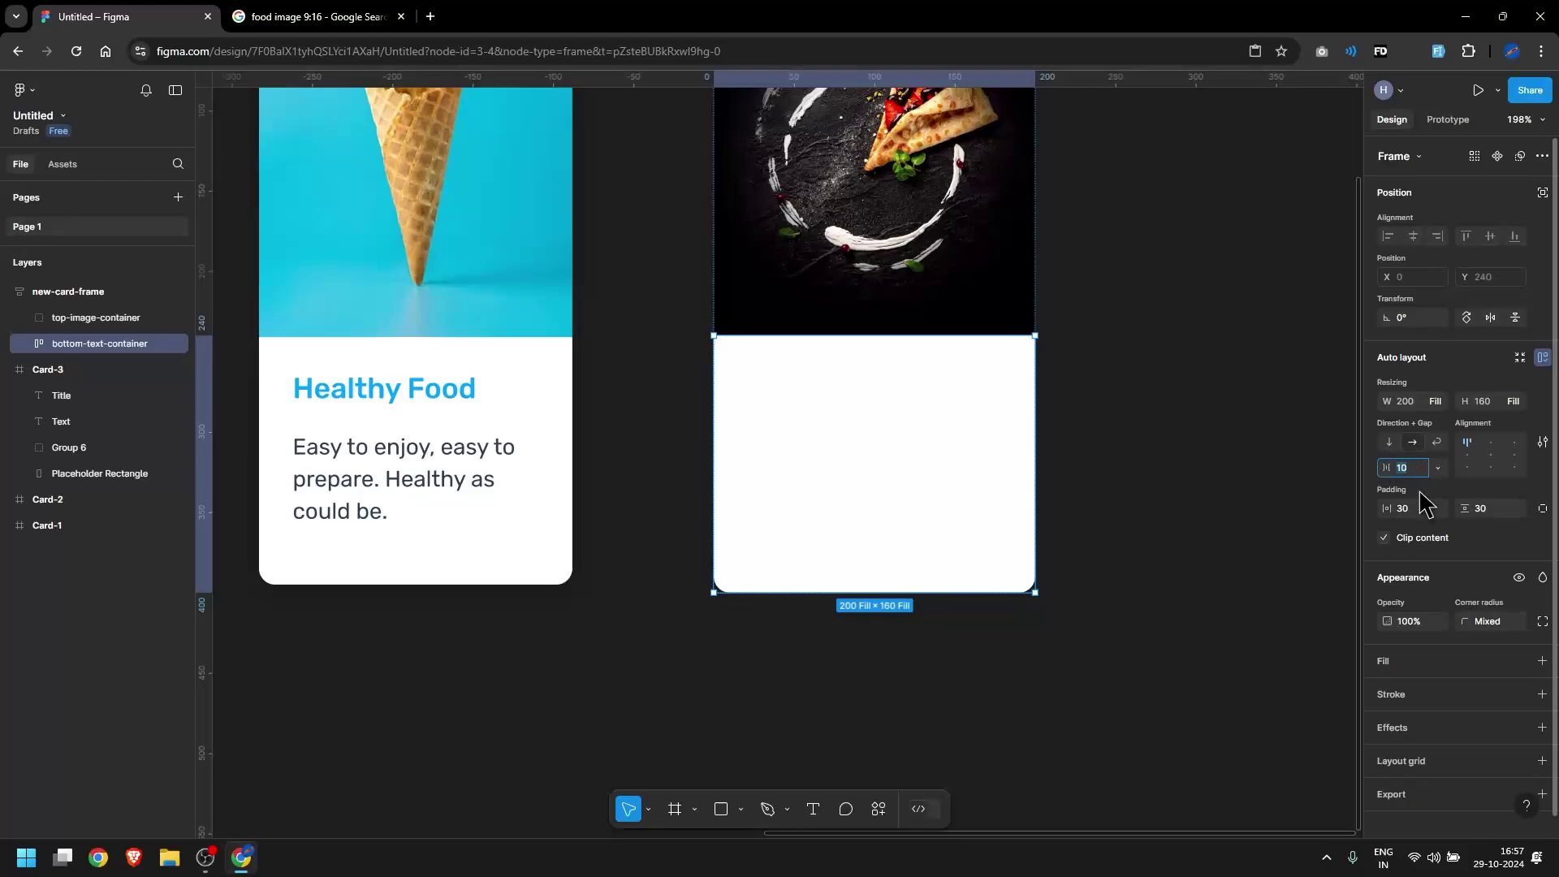
left_click(1389, 443)
type("15")
key("Return")
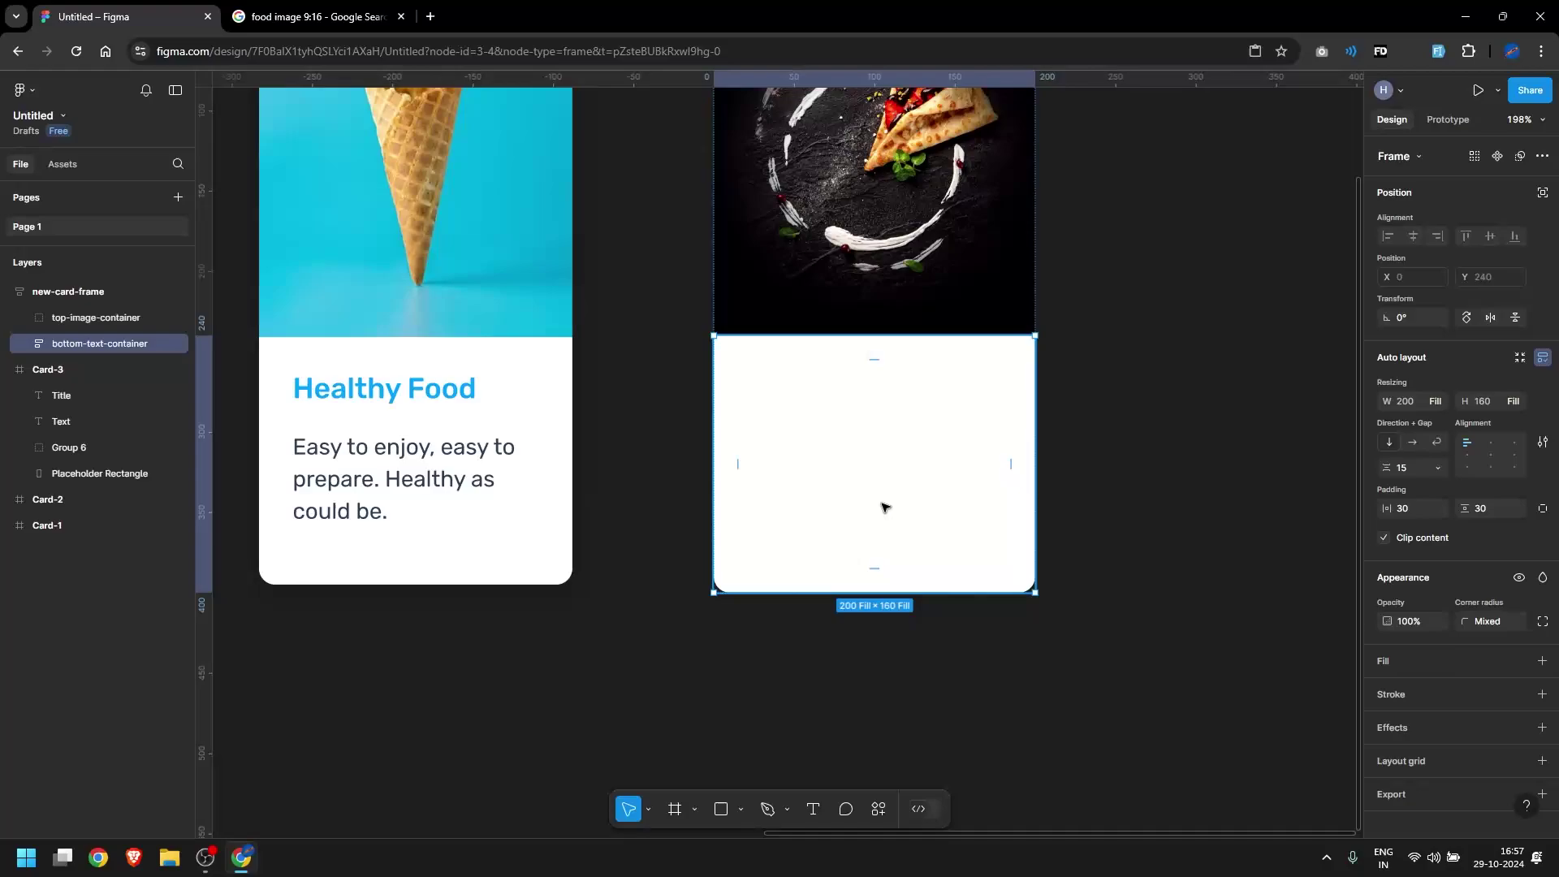
Copy the "Healthy Food" title and its description text from Card-3 into bottom-text-container
left_click(379, 398)
left_click(401, 463, "shift")
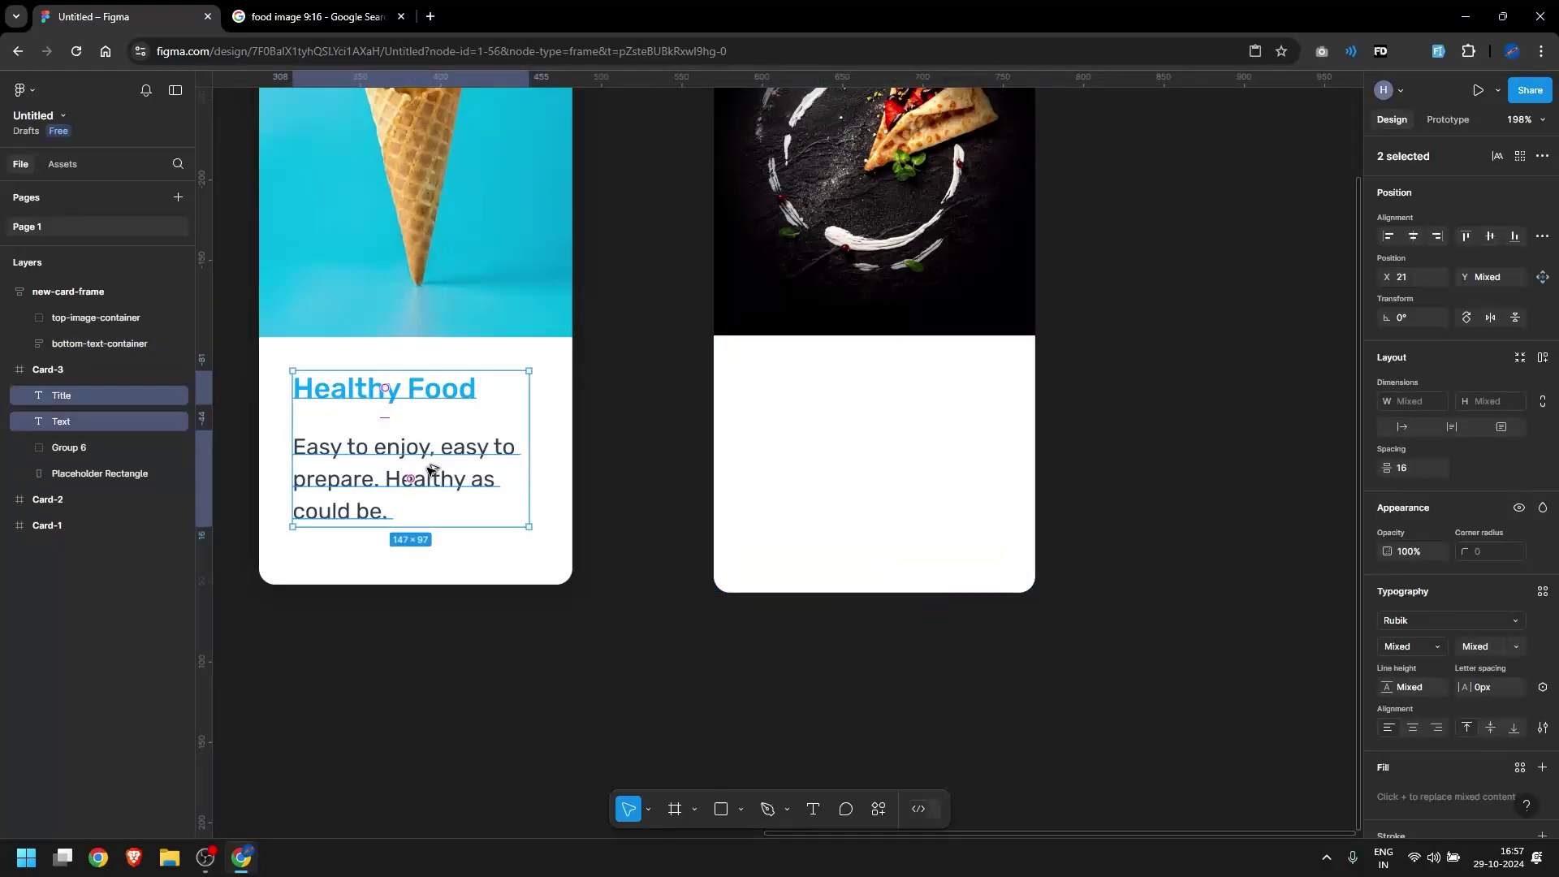
left_click_drag(430, 469, 864, 494)
left_click(1068, 640)
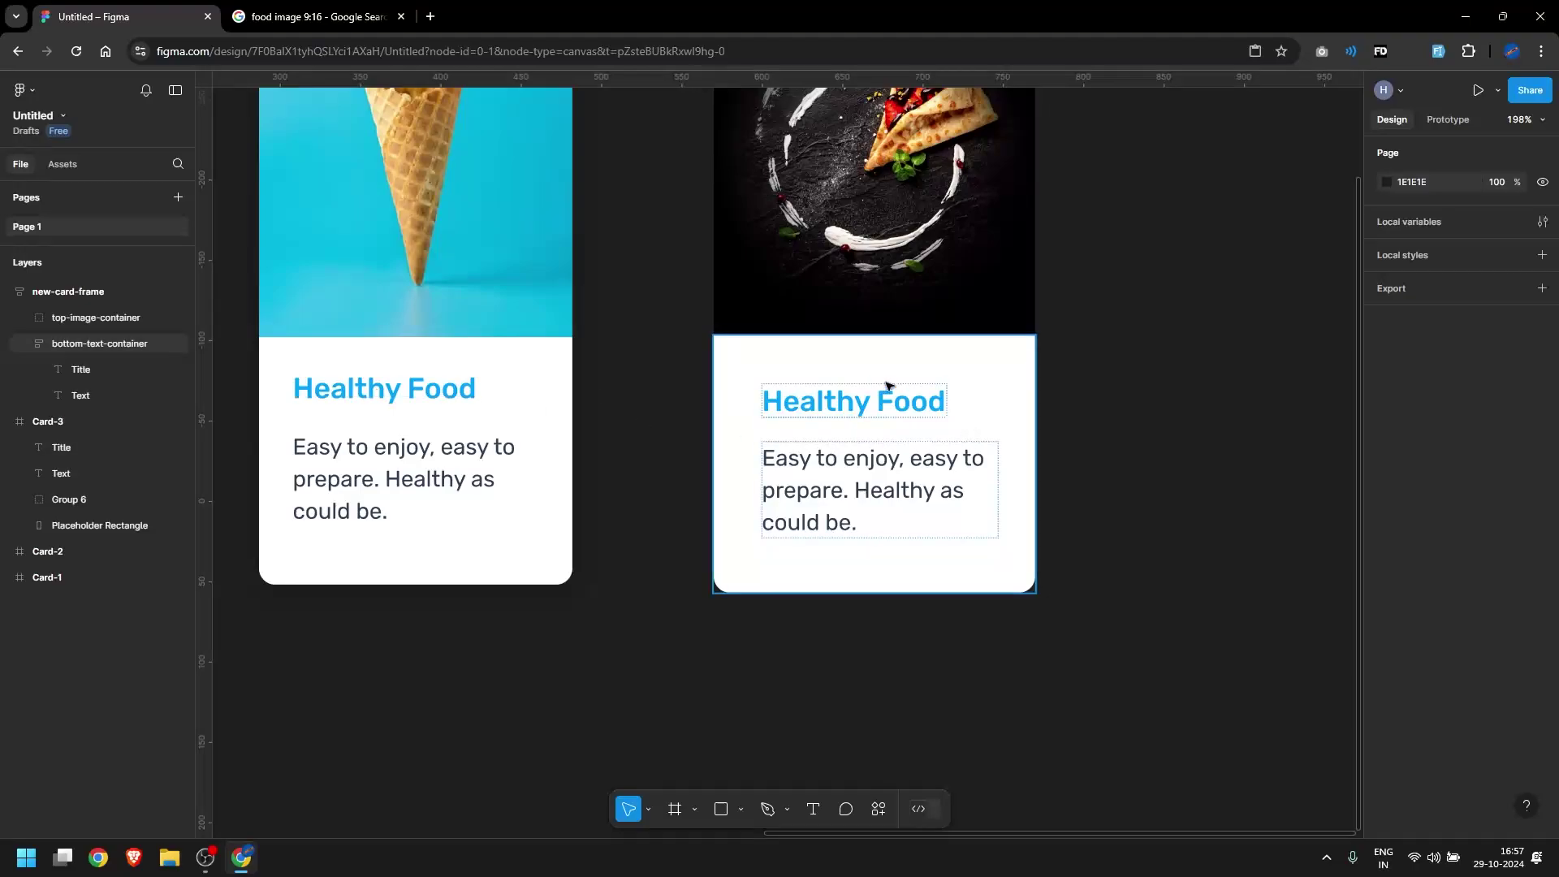
Change the horizontal and vertical padding of bottom-text-container to 25
left_click(832, 365)
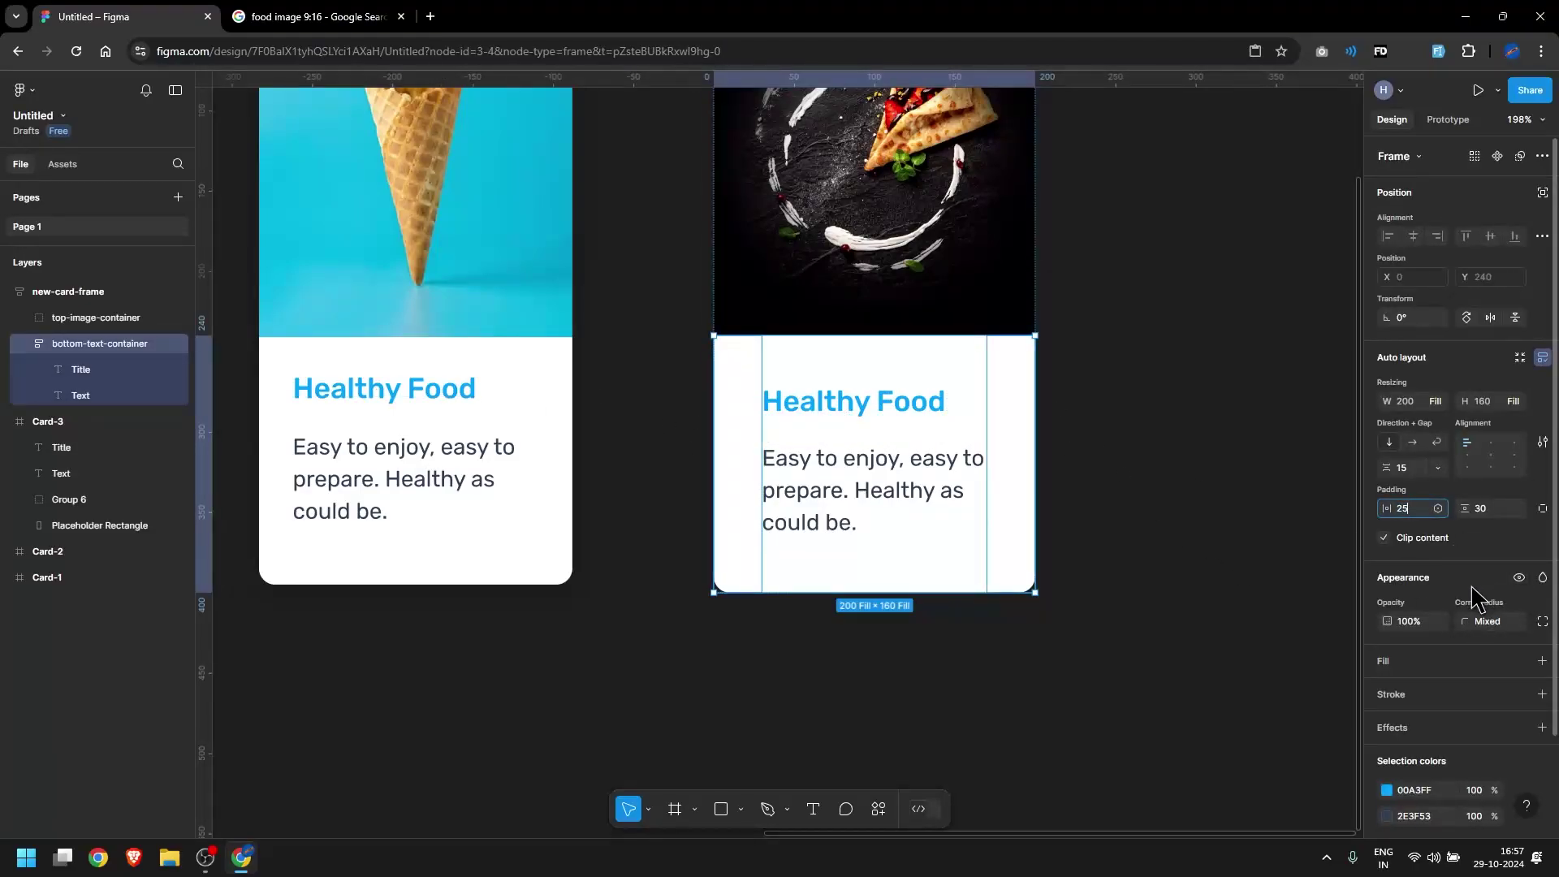
type("25")
key("Tab")
type("25")
key("Return")
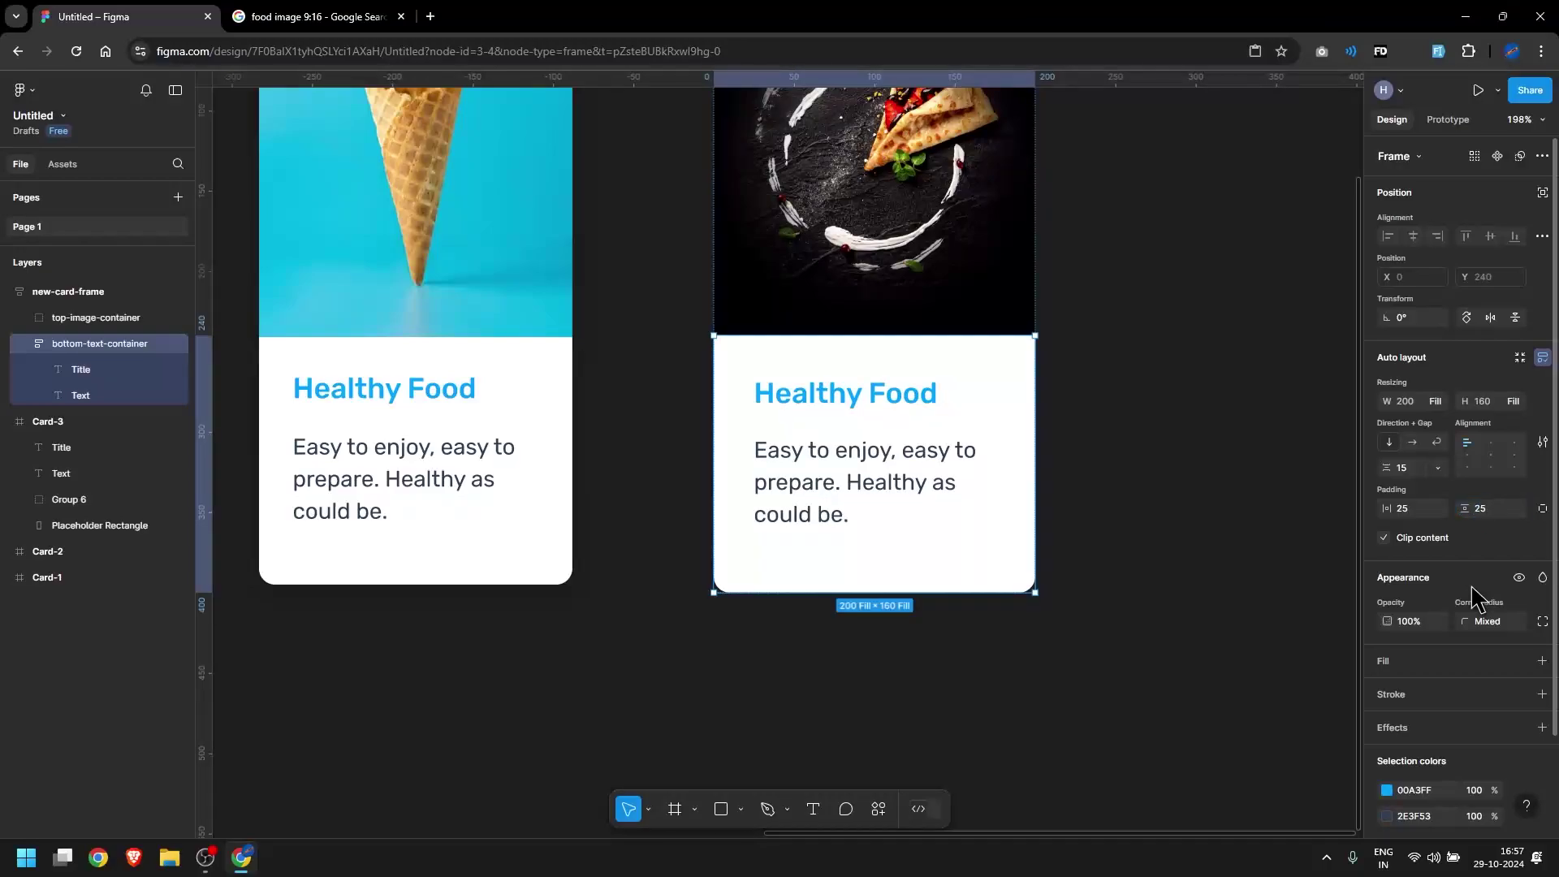
Reduce the horizontal and vertical padding of bottom-text-container to 20
left_click(1421, 509)
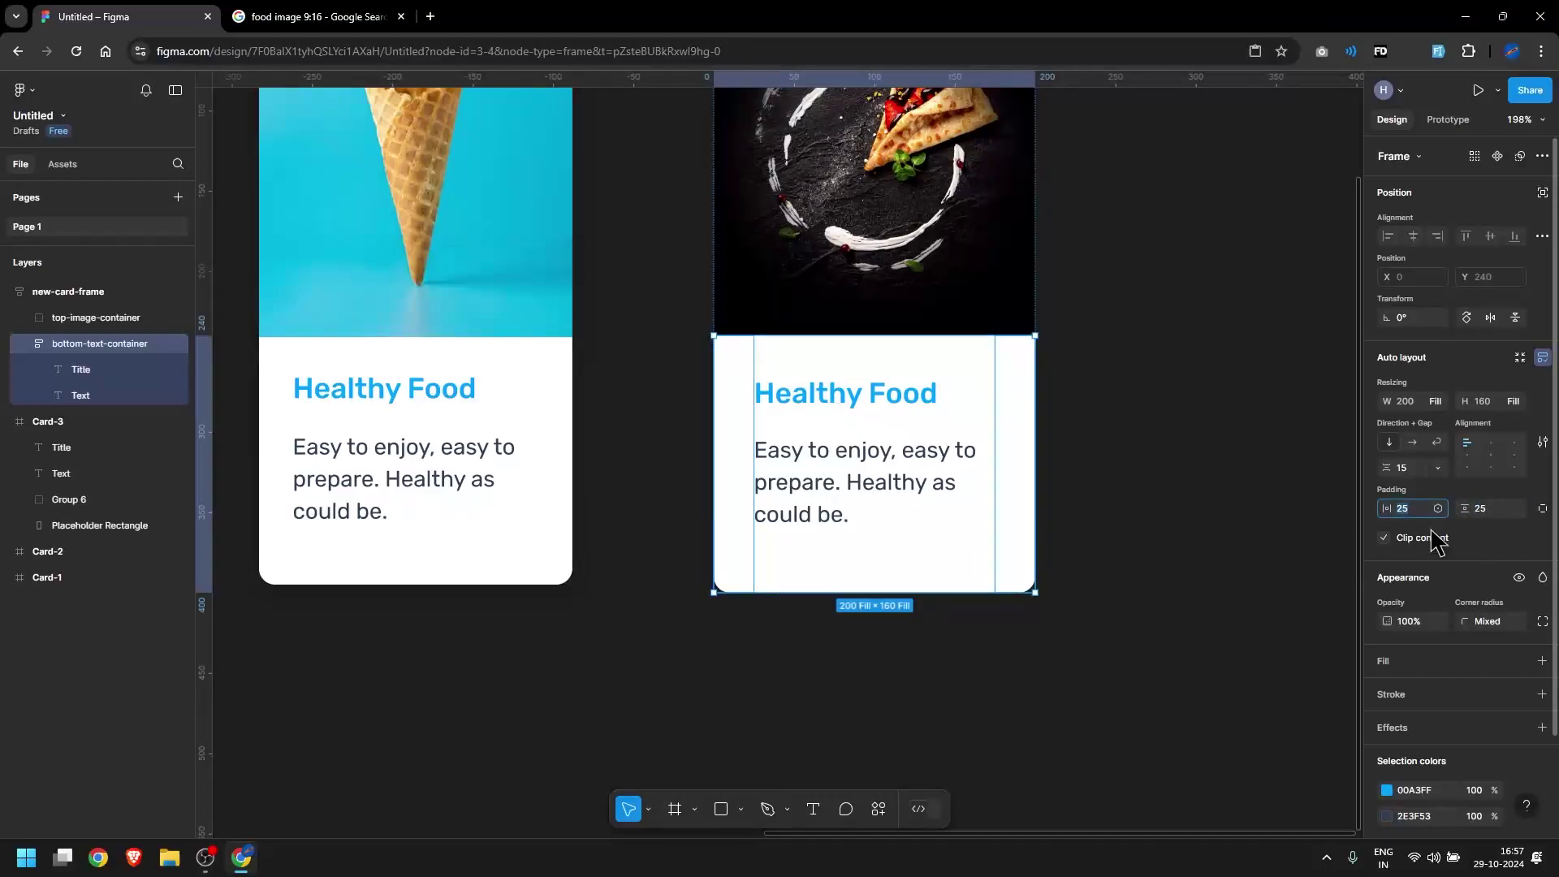
key("Tab")
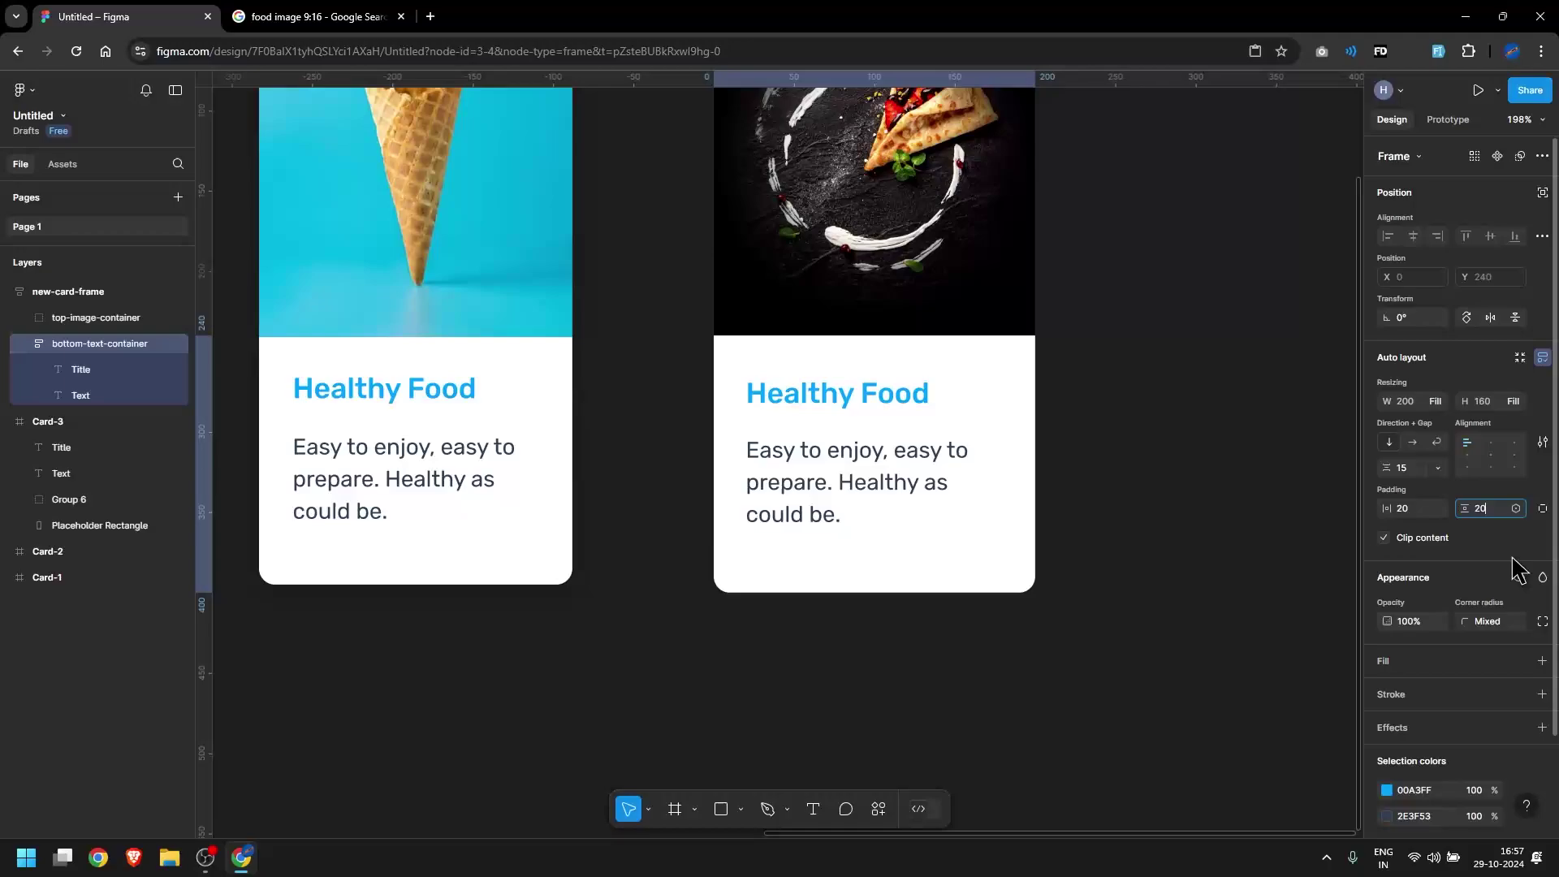
key("Return")
left_click(1196, 483)
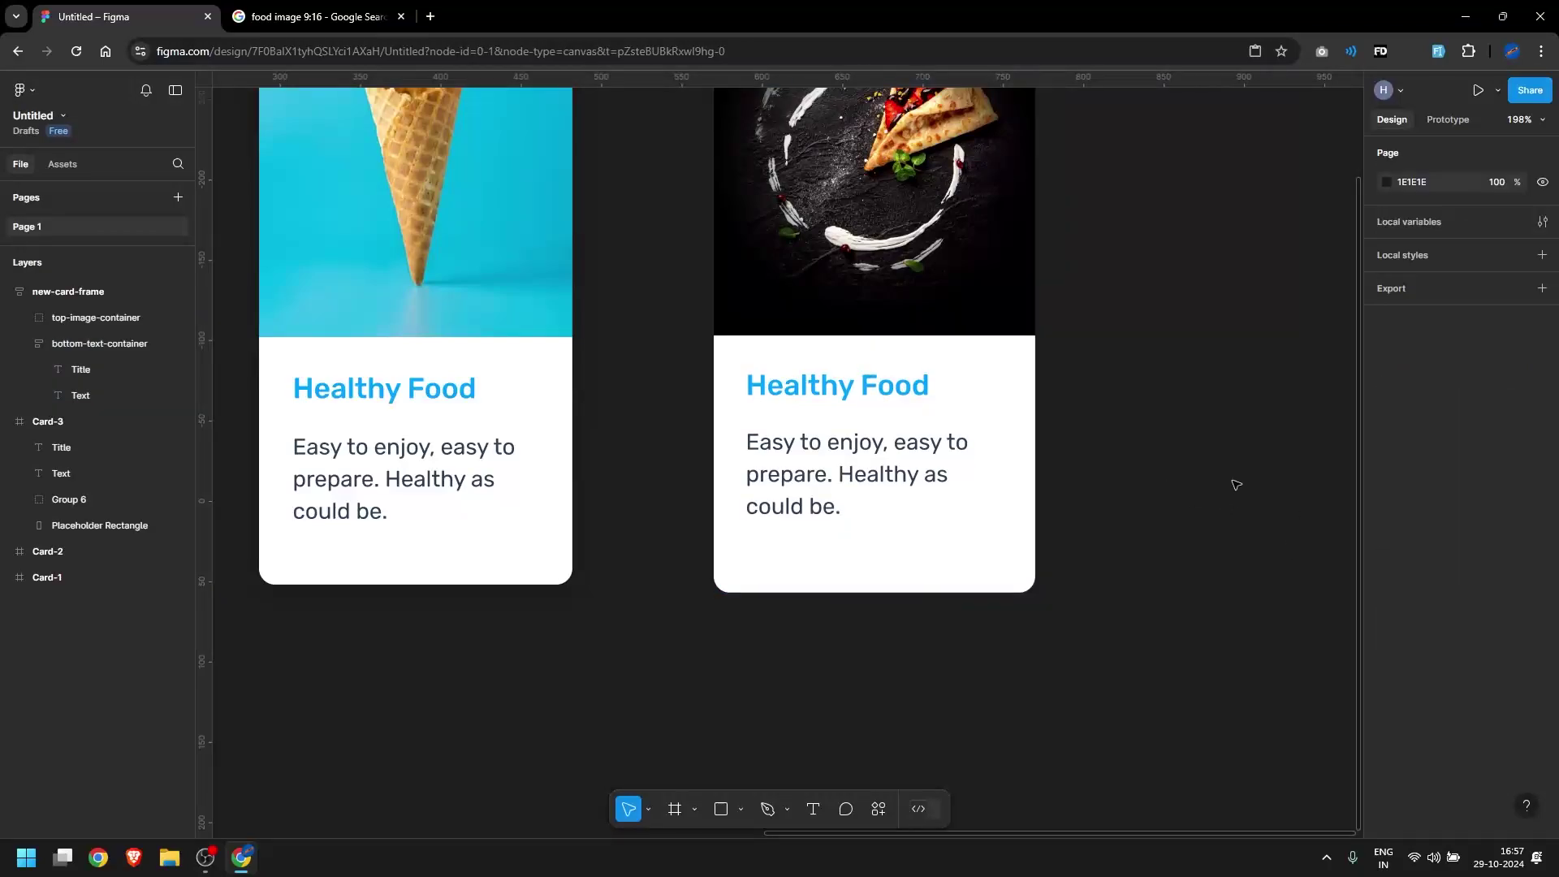
Set the vertical gap between the title and description in bottom-text-container to 20
left_click(861, 418)
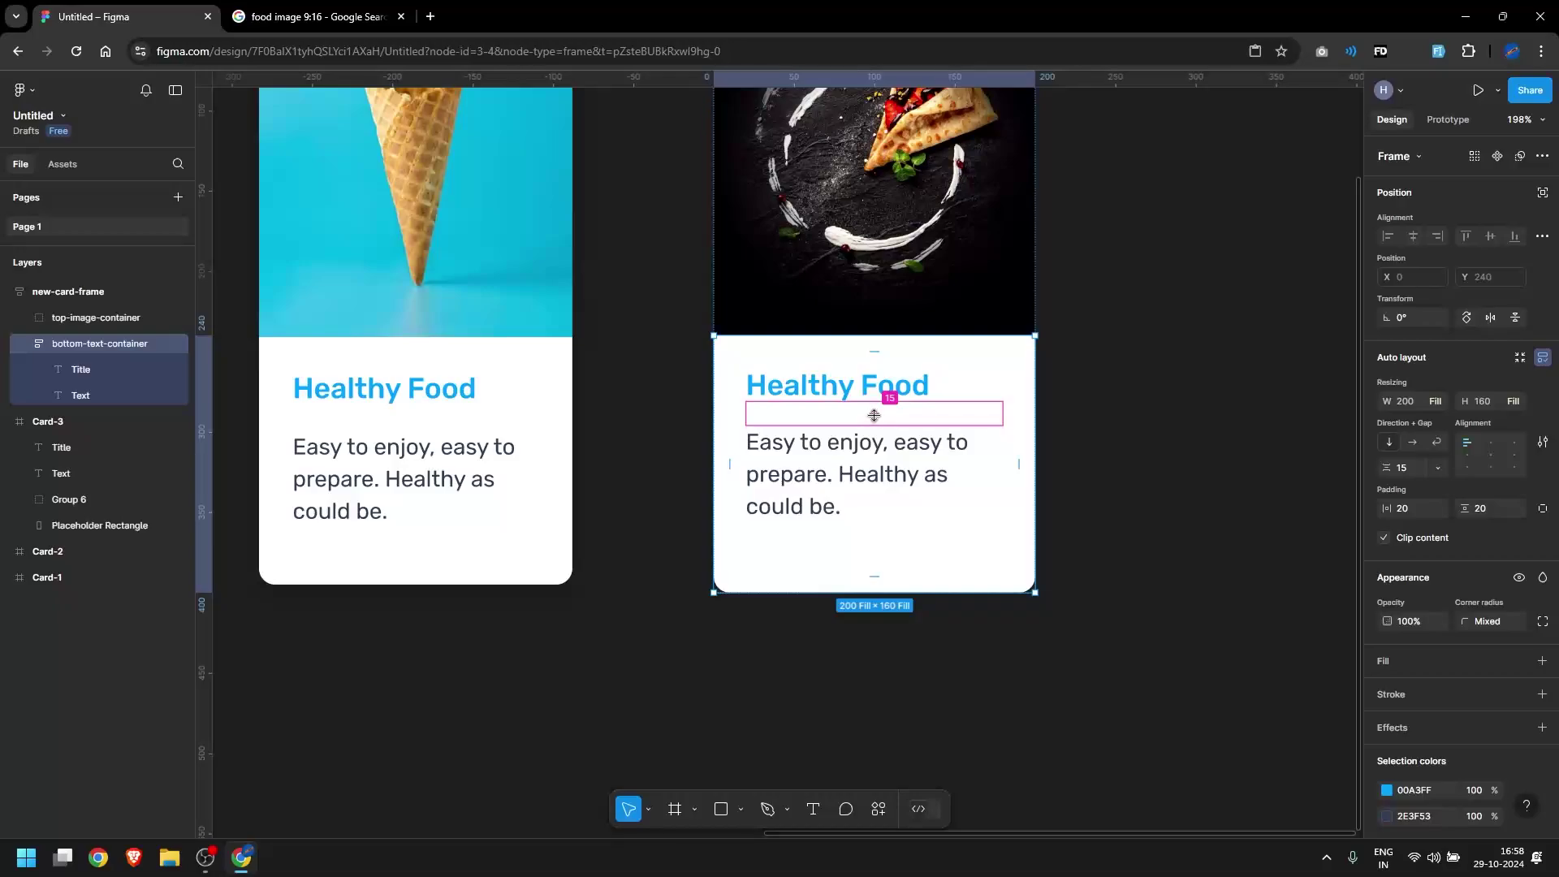
left_click_drag(873, 416, 874, 419)
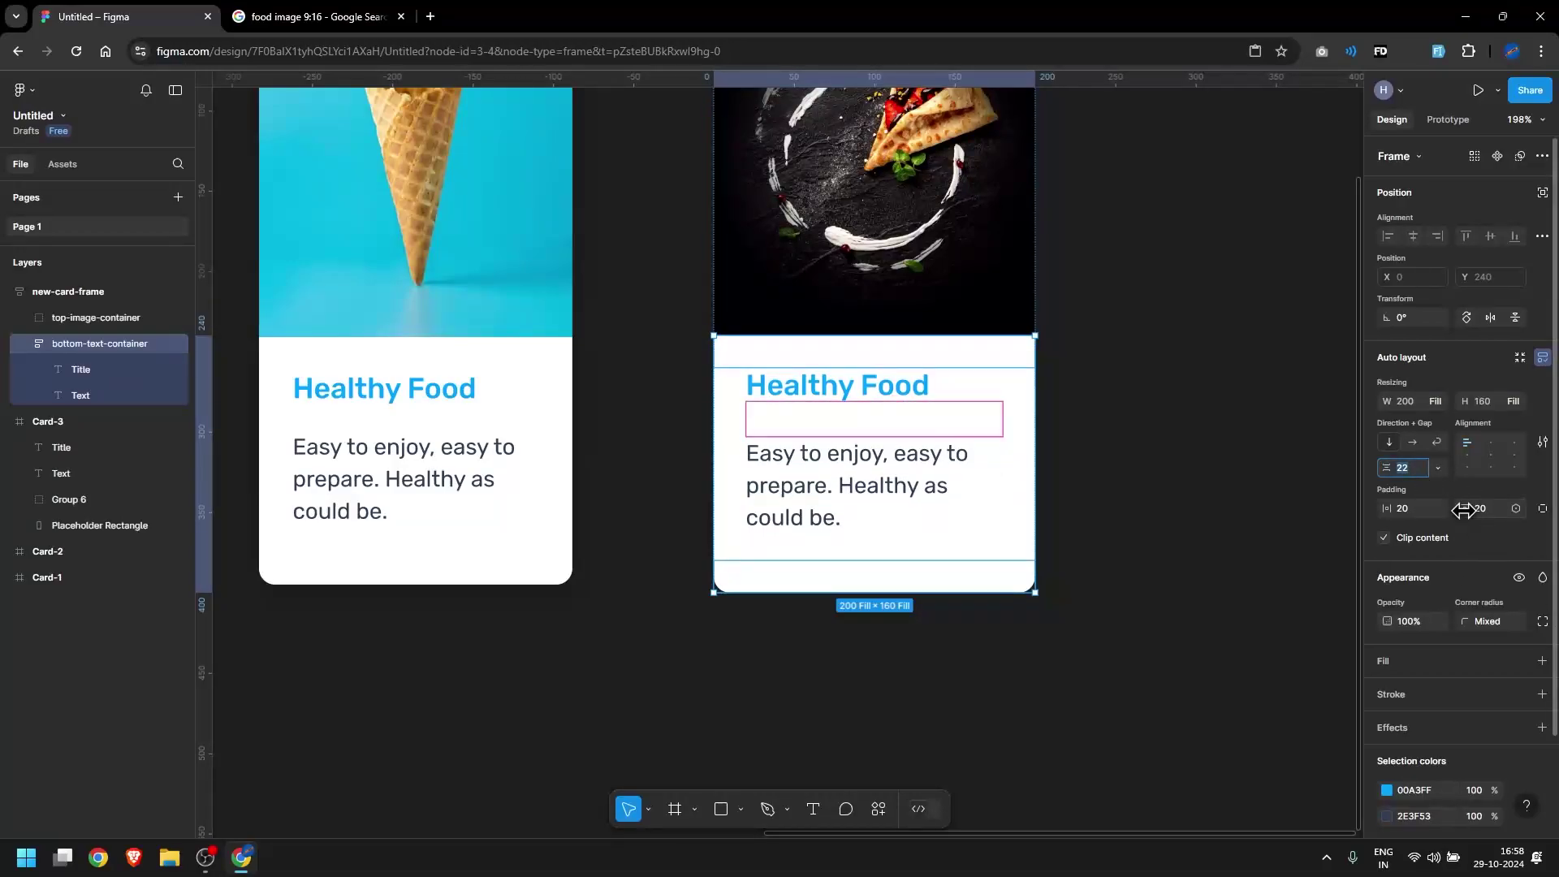
key("Return")
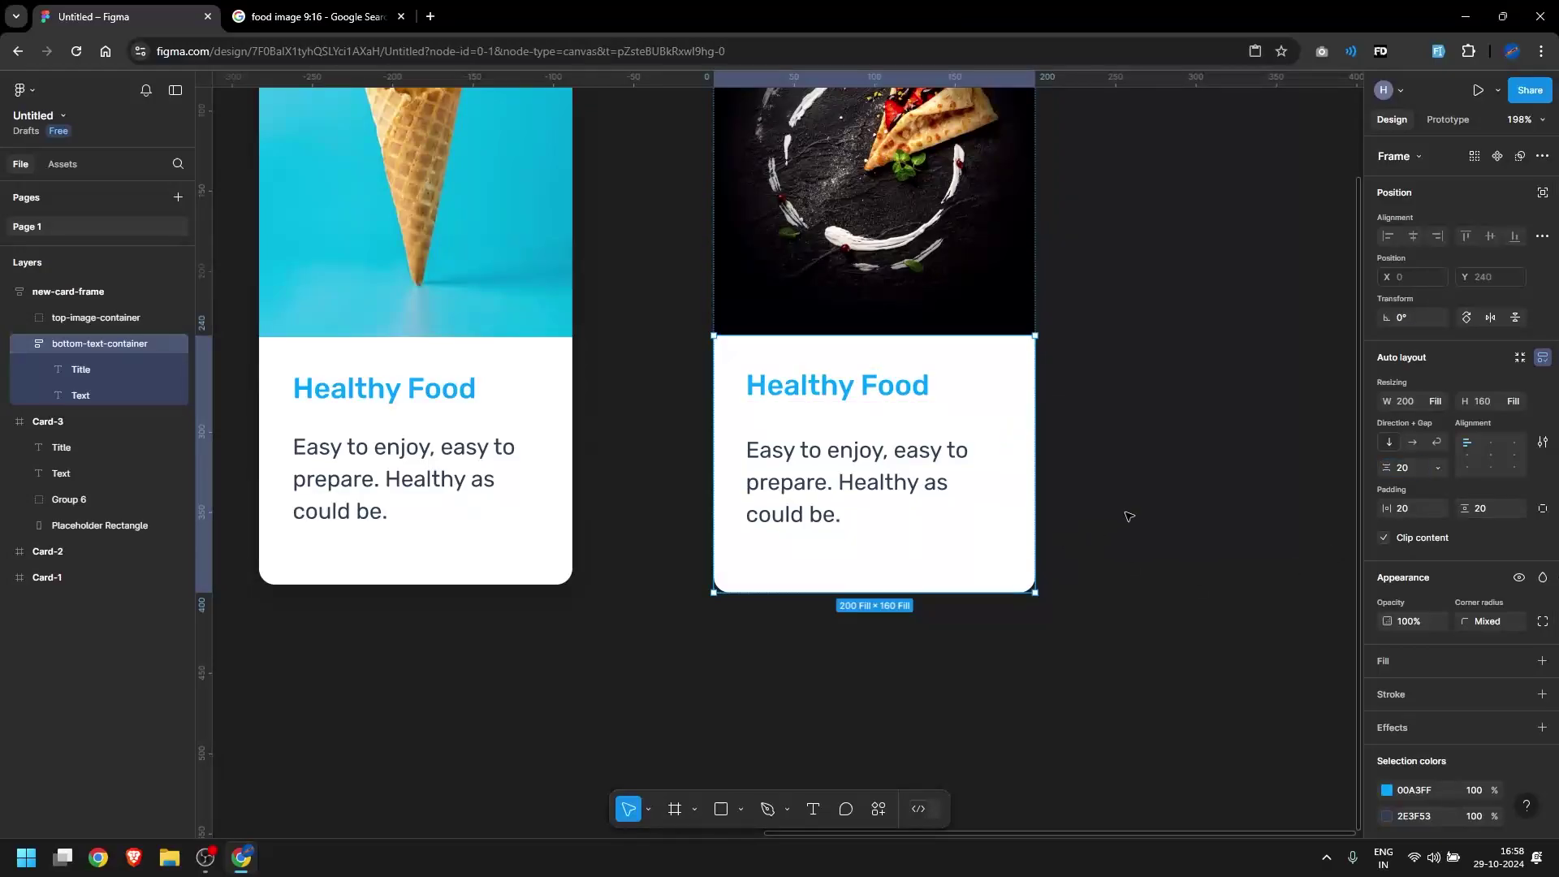
left_click(1175, 424)
Rename the Title and Text layers in bottom-text-container as header-title and info-title, and collapse the container's layers
scroll(1171, 422, "down", 3)
scroll(1171, 421, "up", 3)
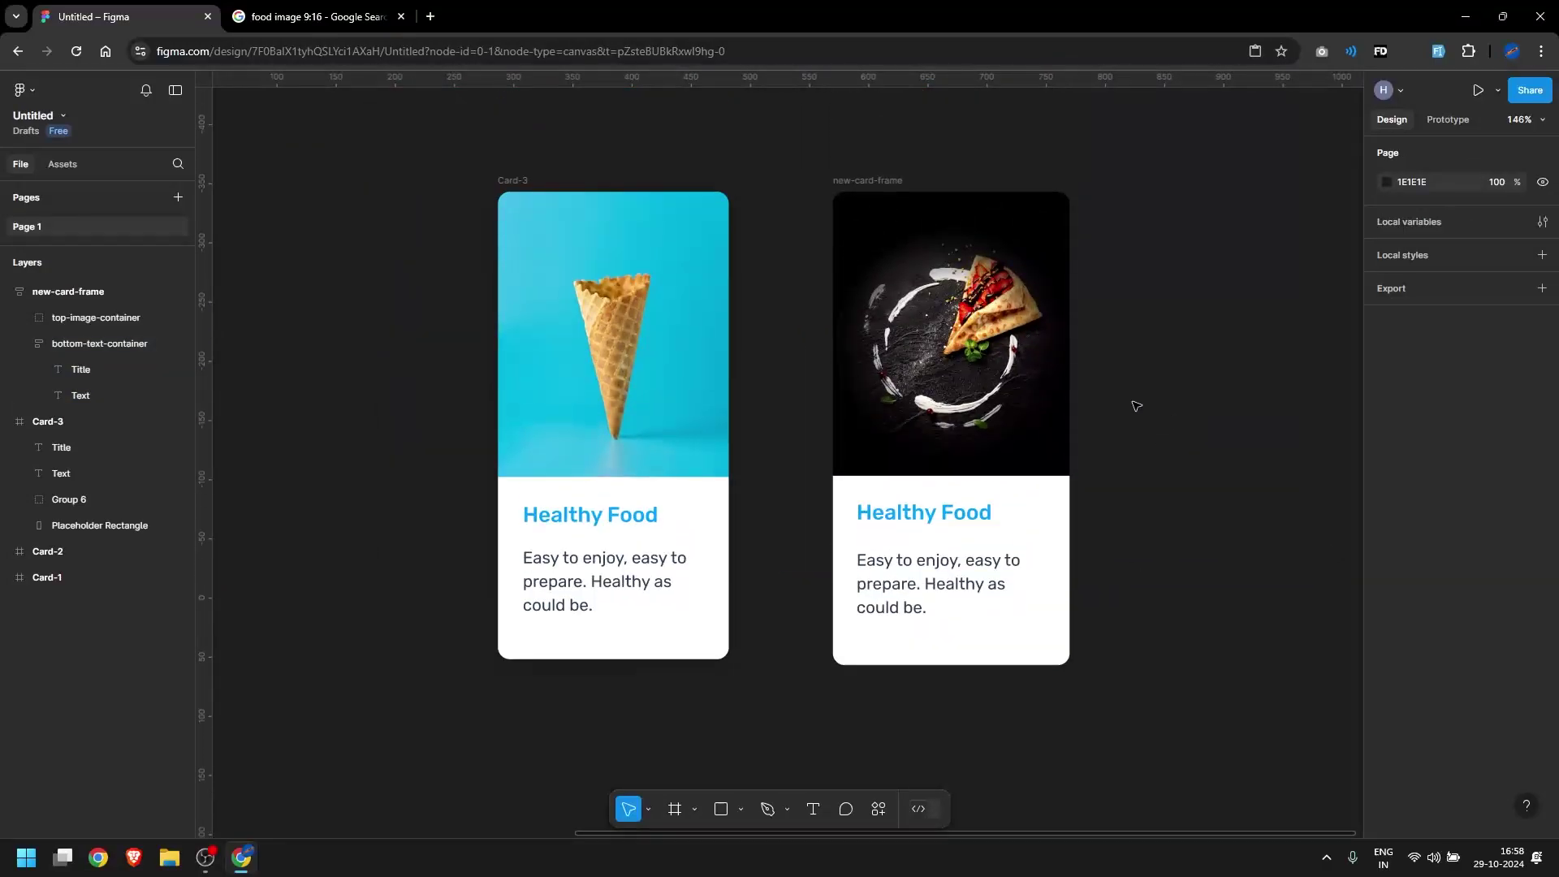
left_click_drag(436, 154, 1172, 771)
key("shift+2")
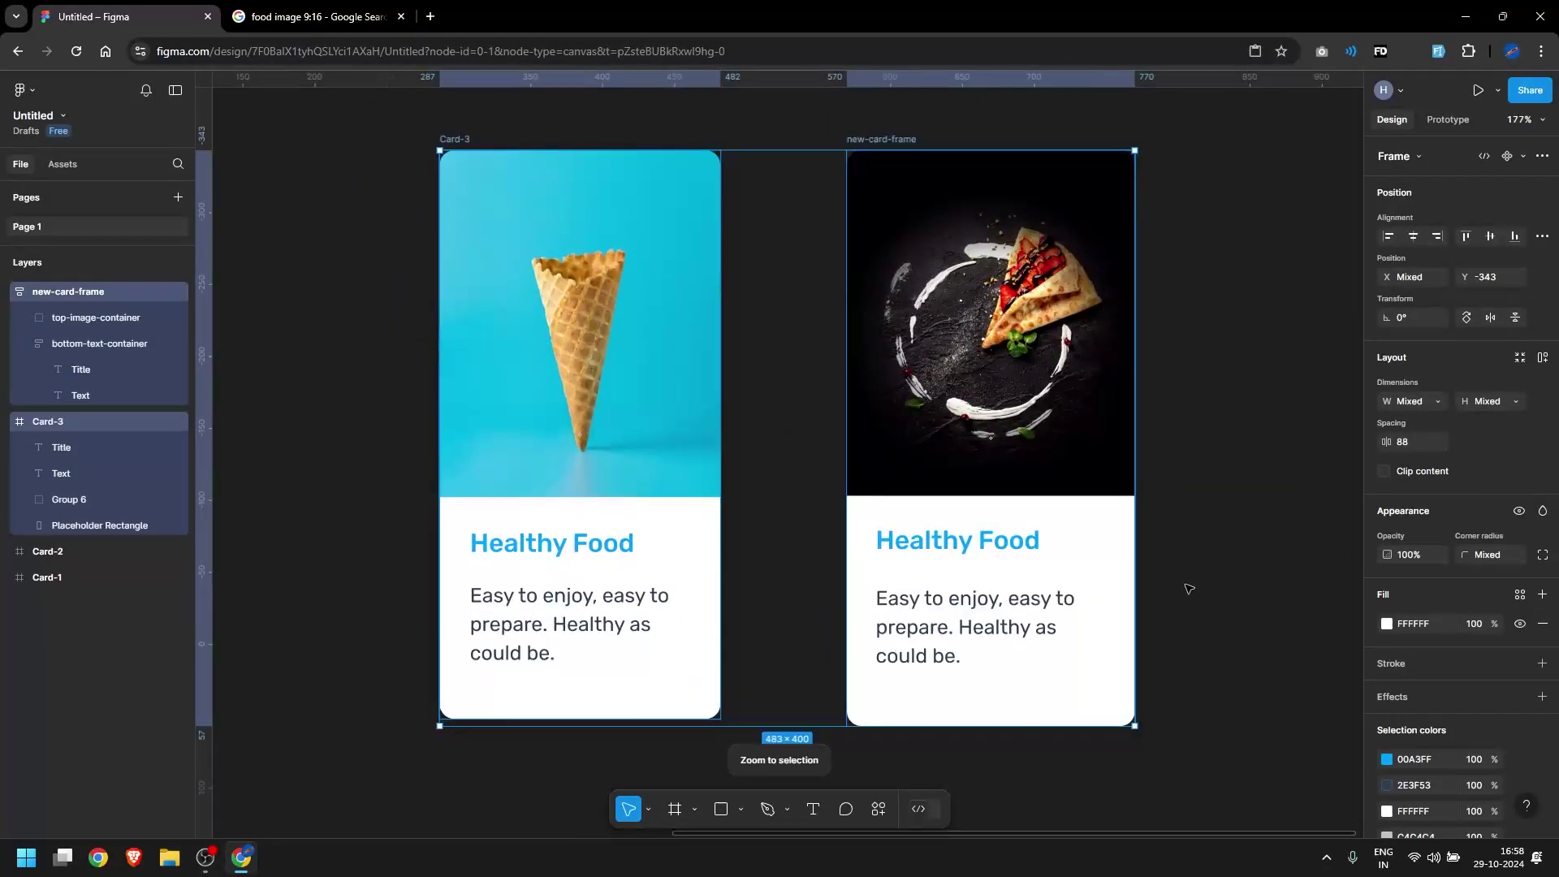
left_click(1250, 441)
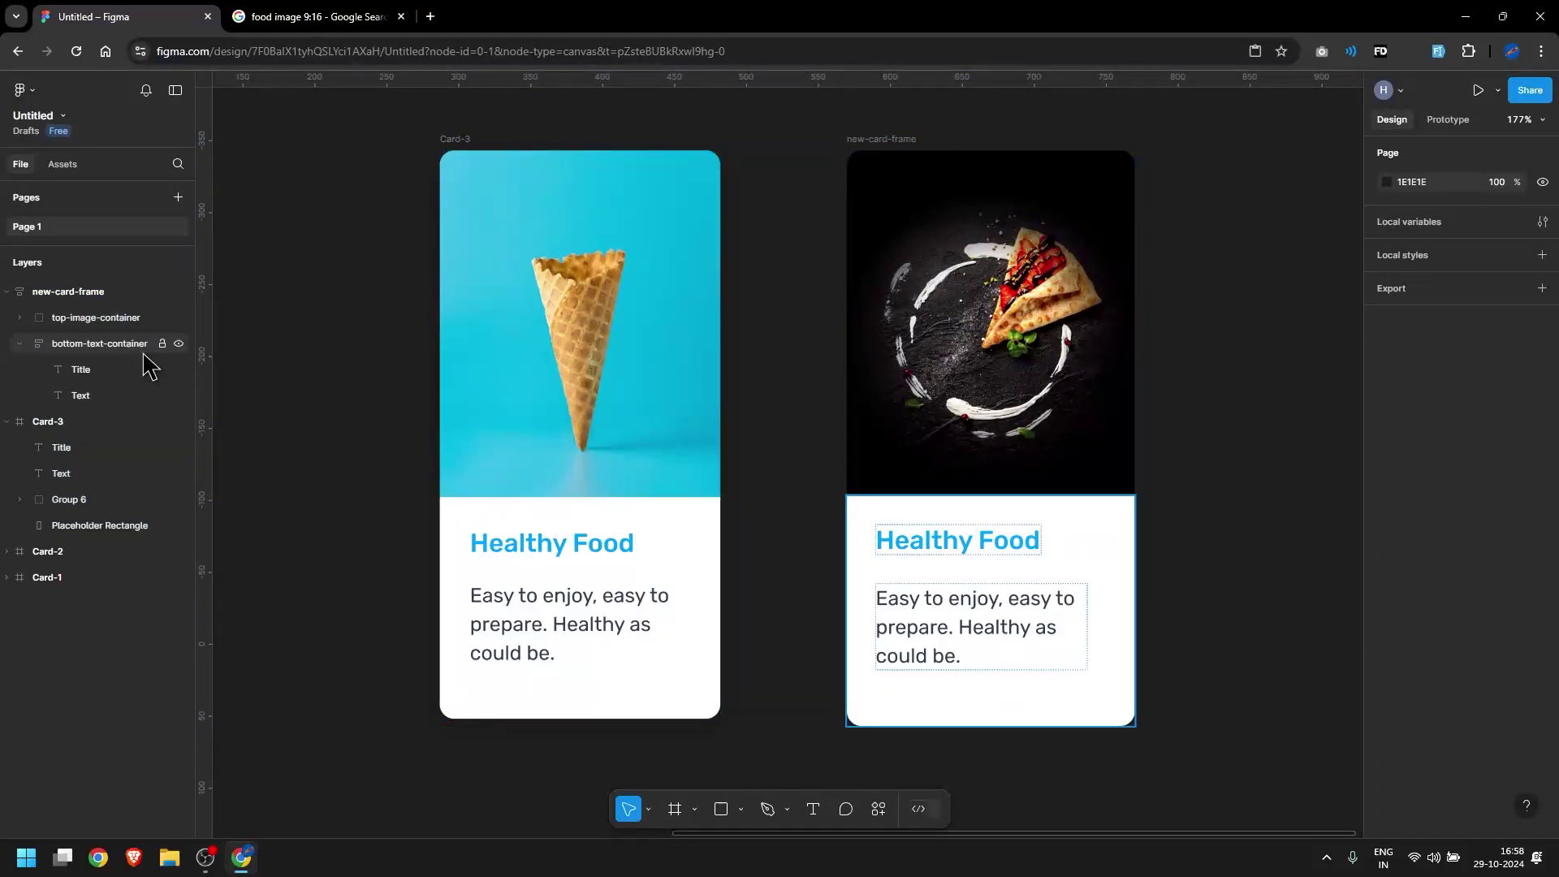
double_click(80, 370)
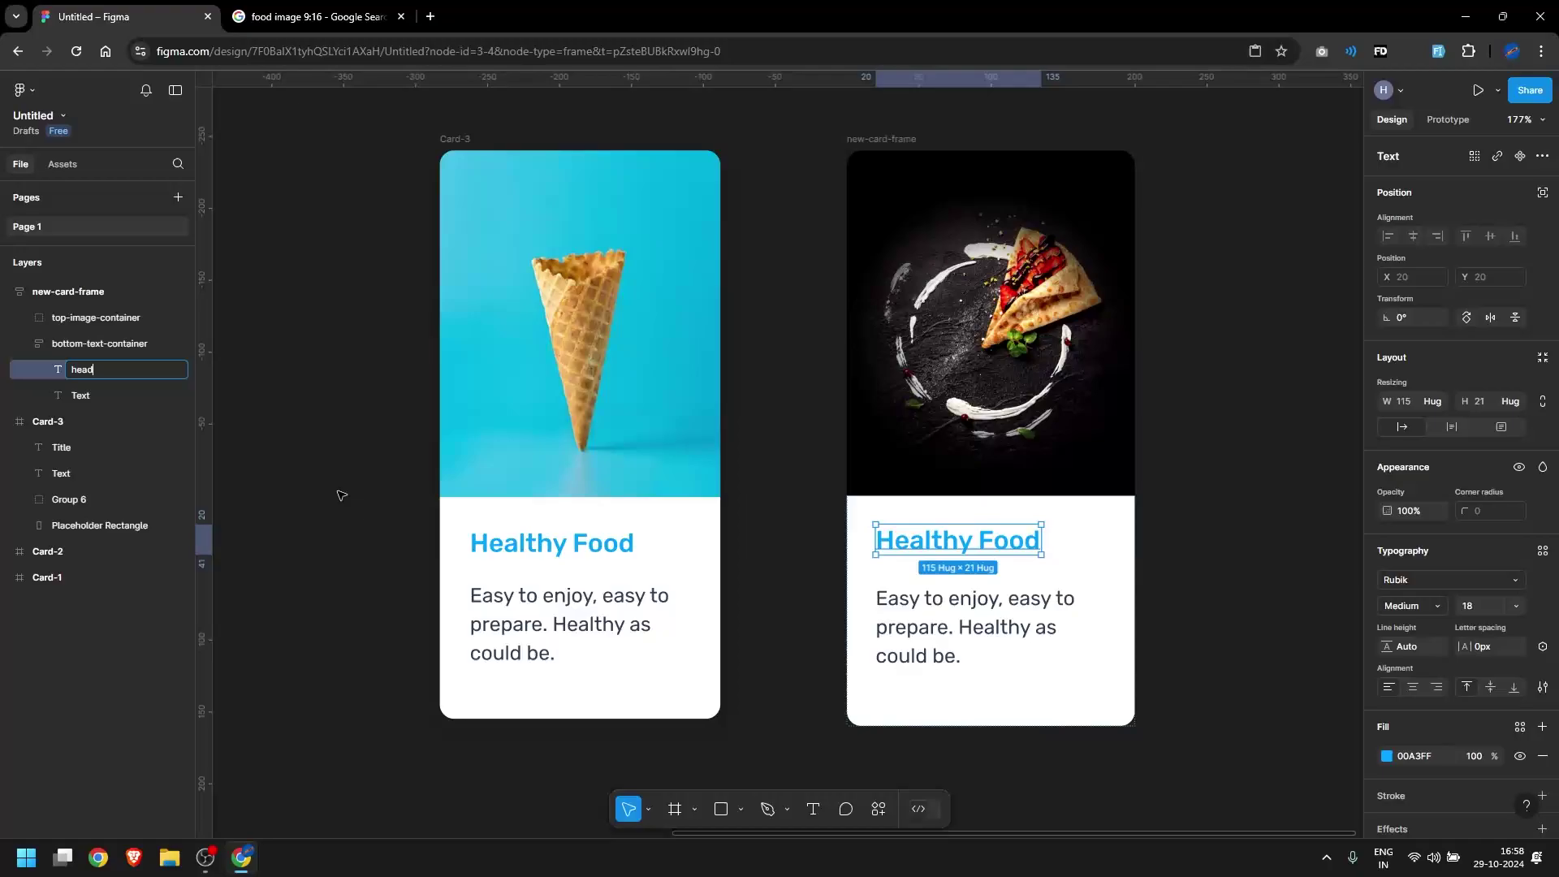
key("Tab")
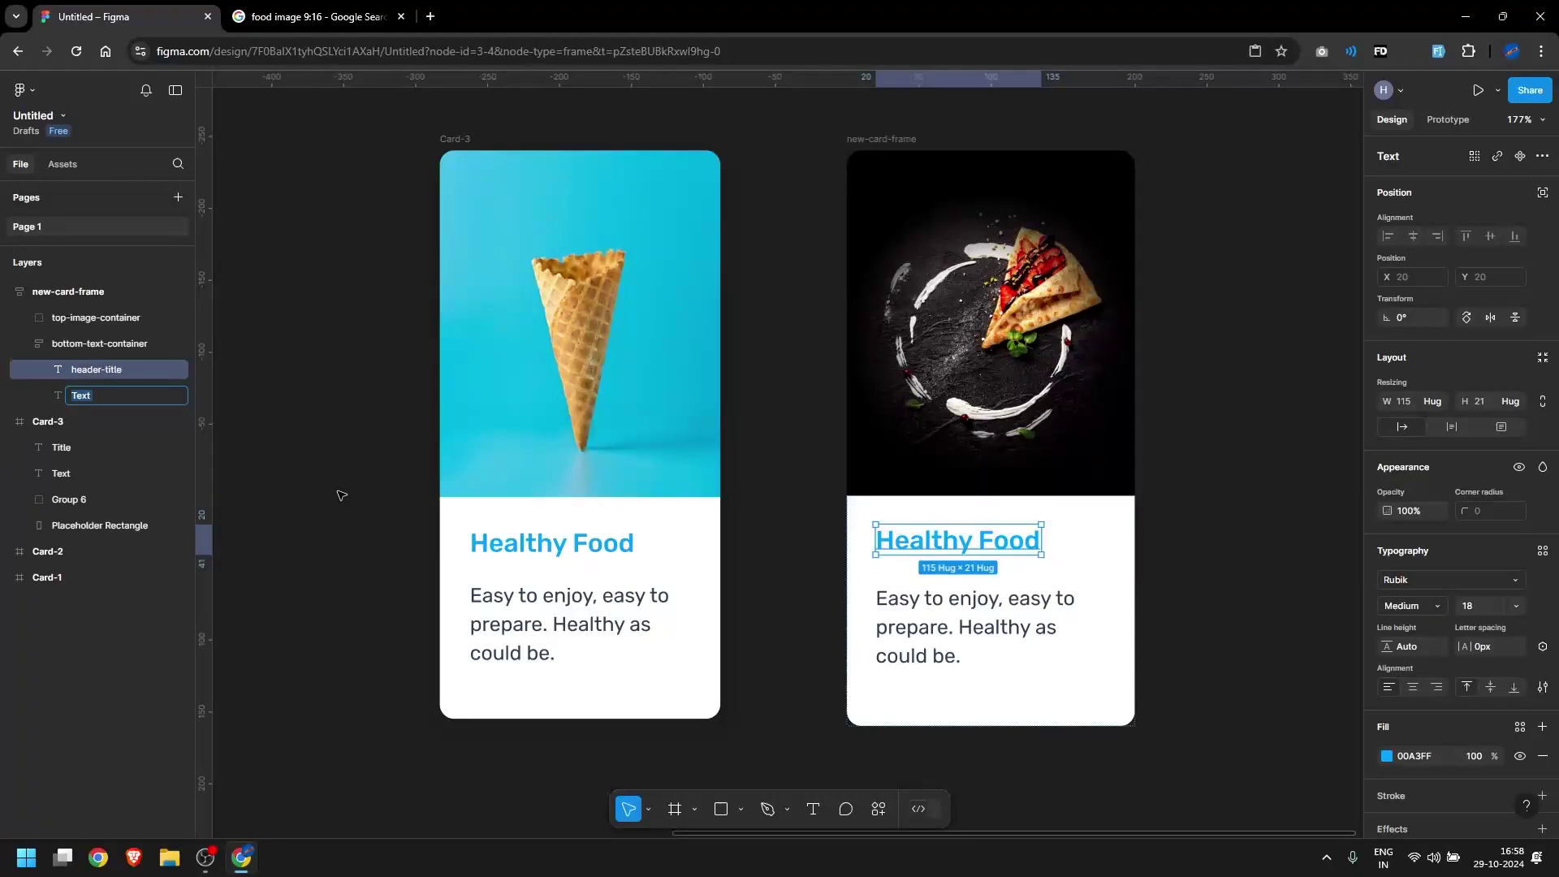
type("info-title")
key("Return")
left_click(20, 343)
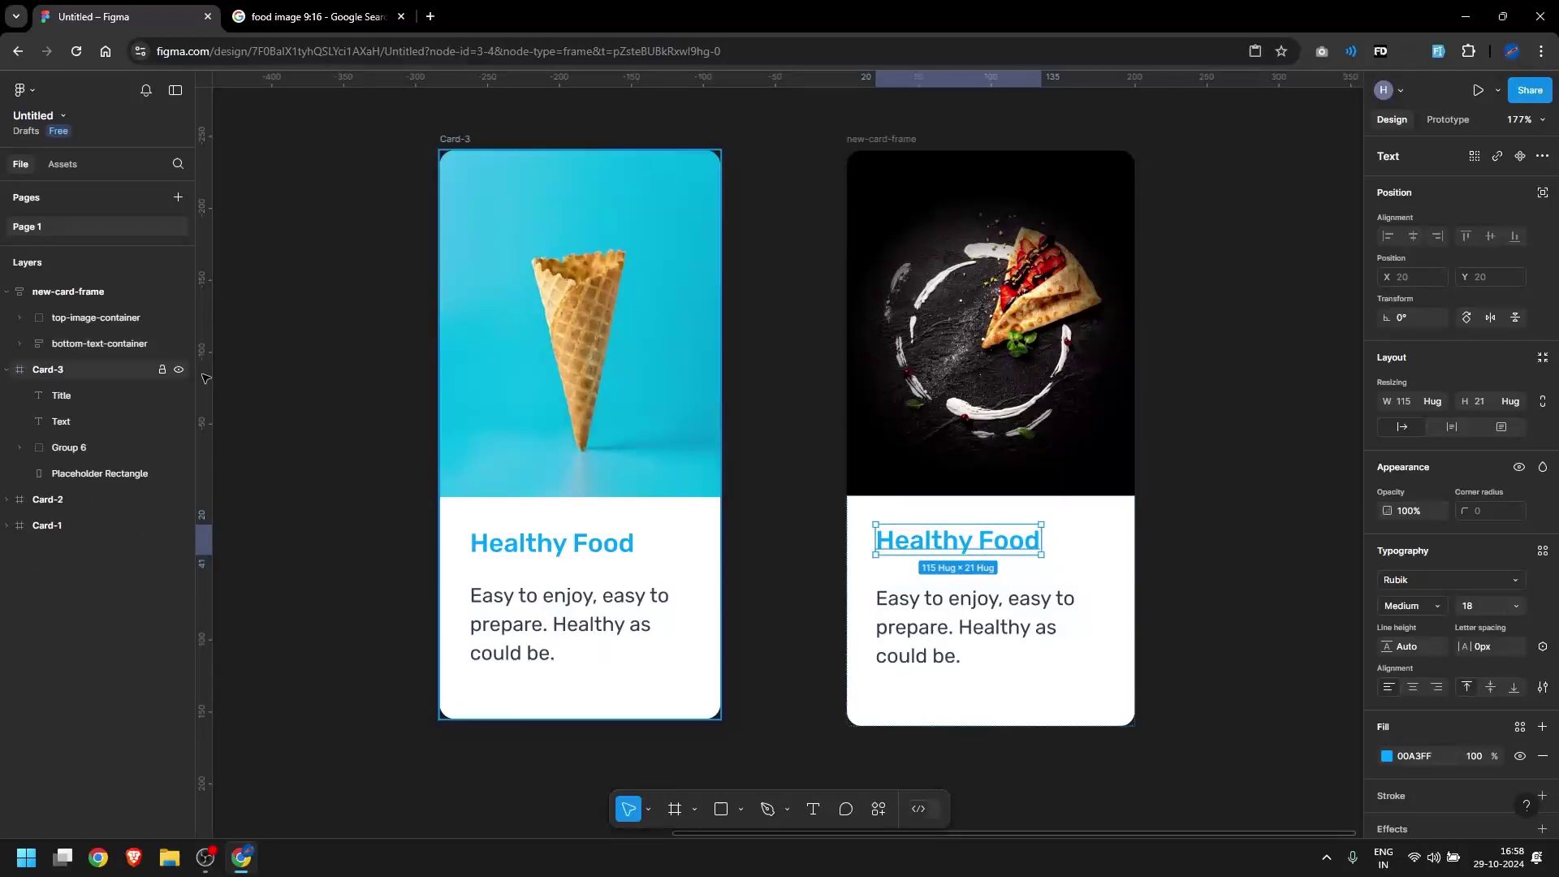
Compare the layer structure of Card-3 with new-card-frame and inspect the settings of its top-image-container and bottom-text-container
left_click(61, 380)
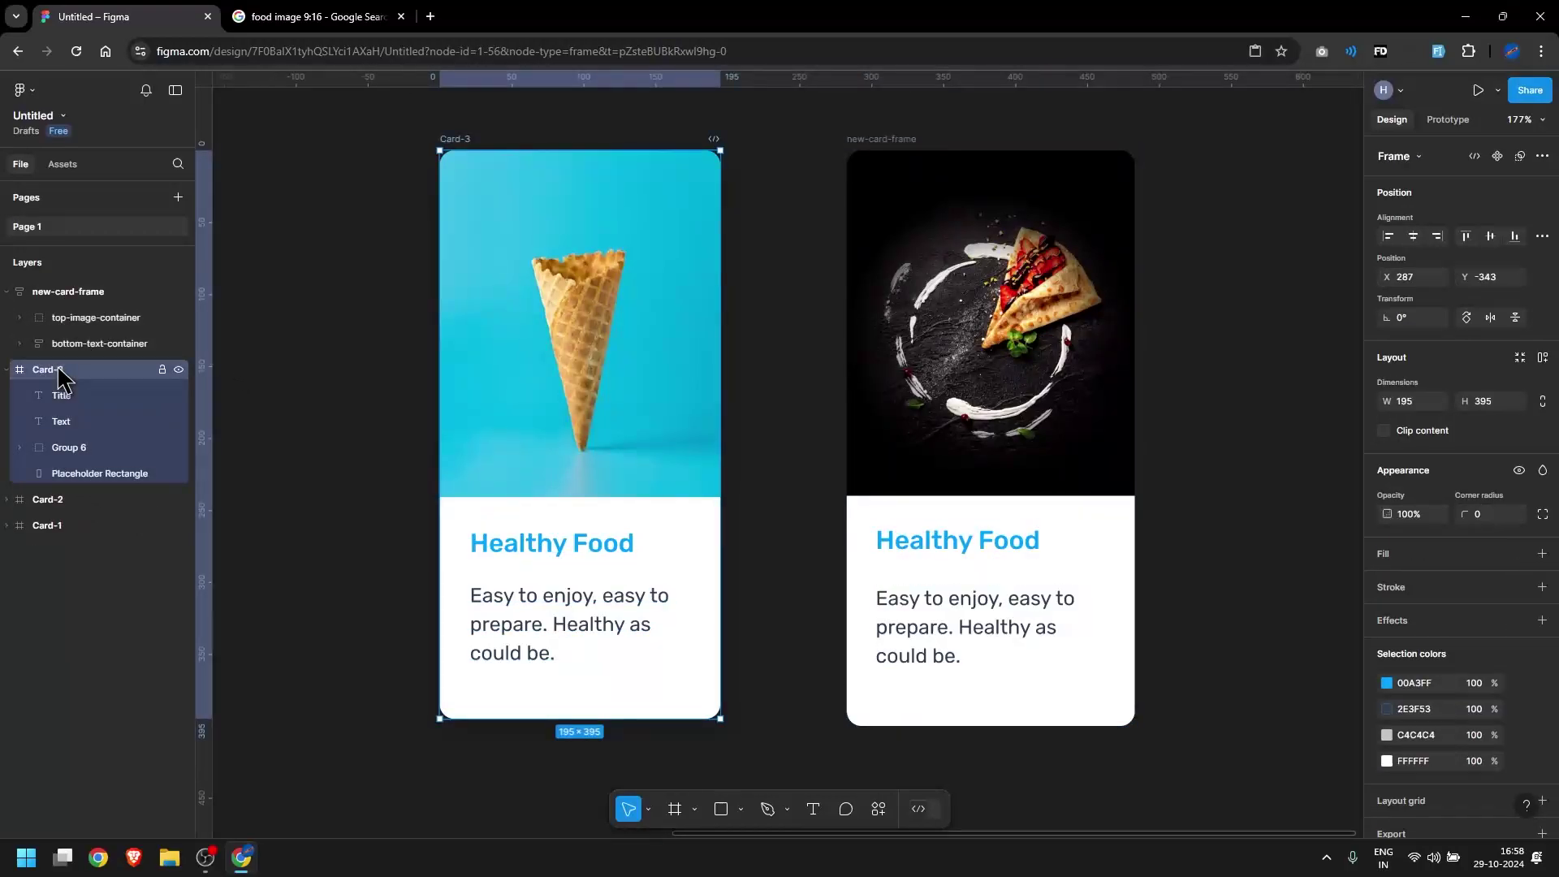
left_click(65, 294)
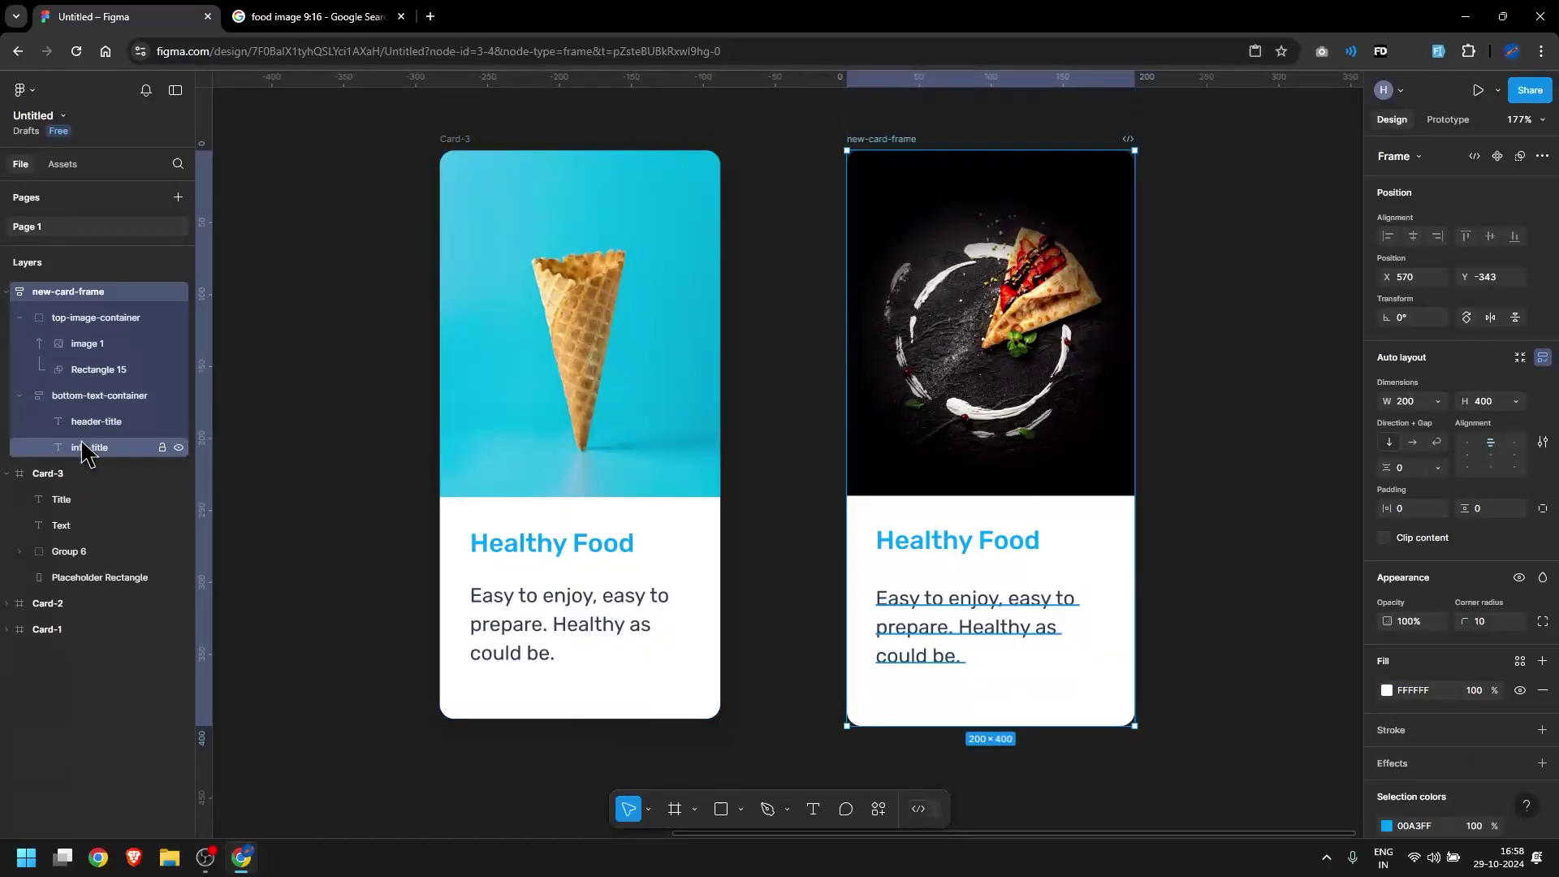
left_click(97, 318)
left_click(102, 390)
left_click(95, 318)
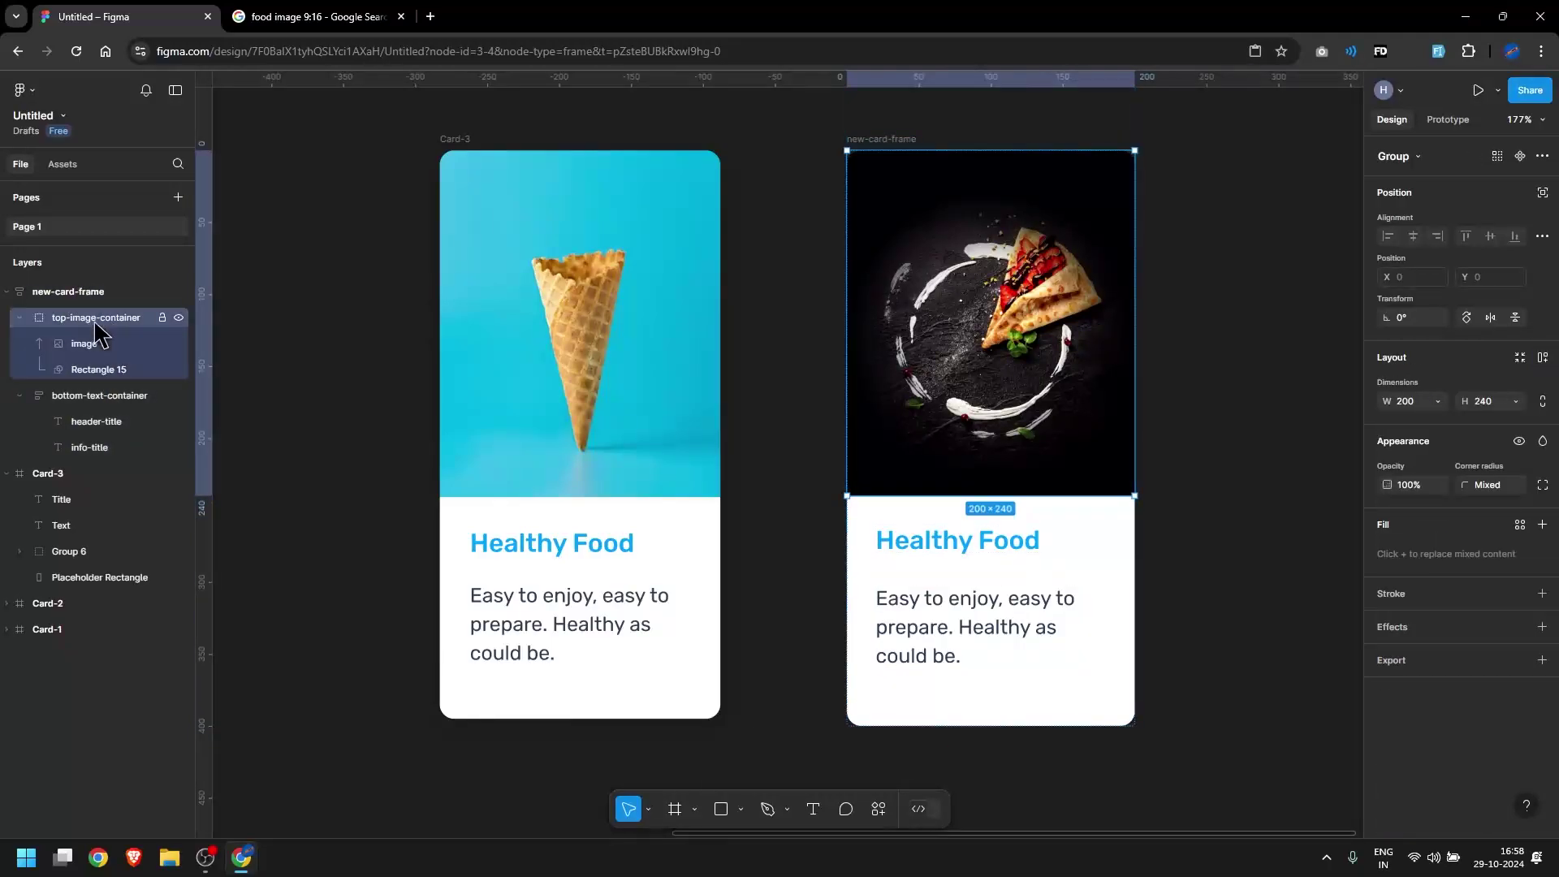
left_click(103, 396)
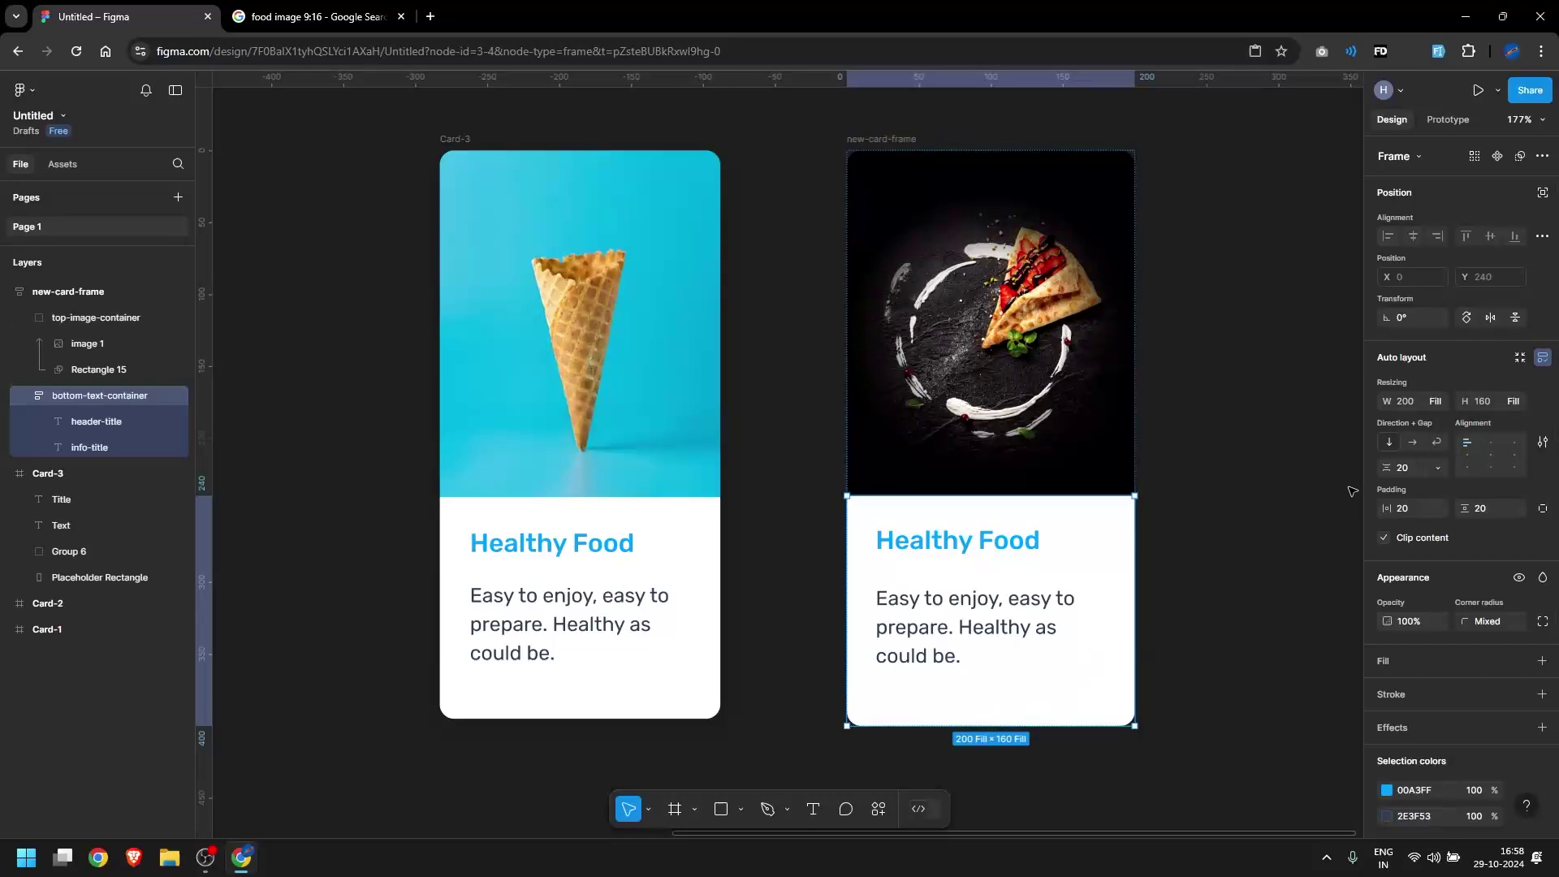
left_click(1285, 374)
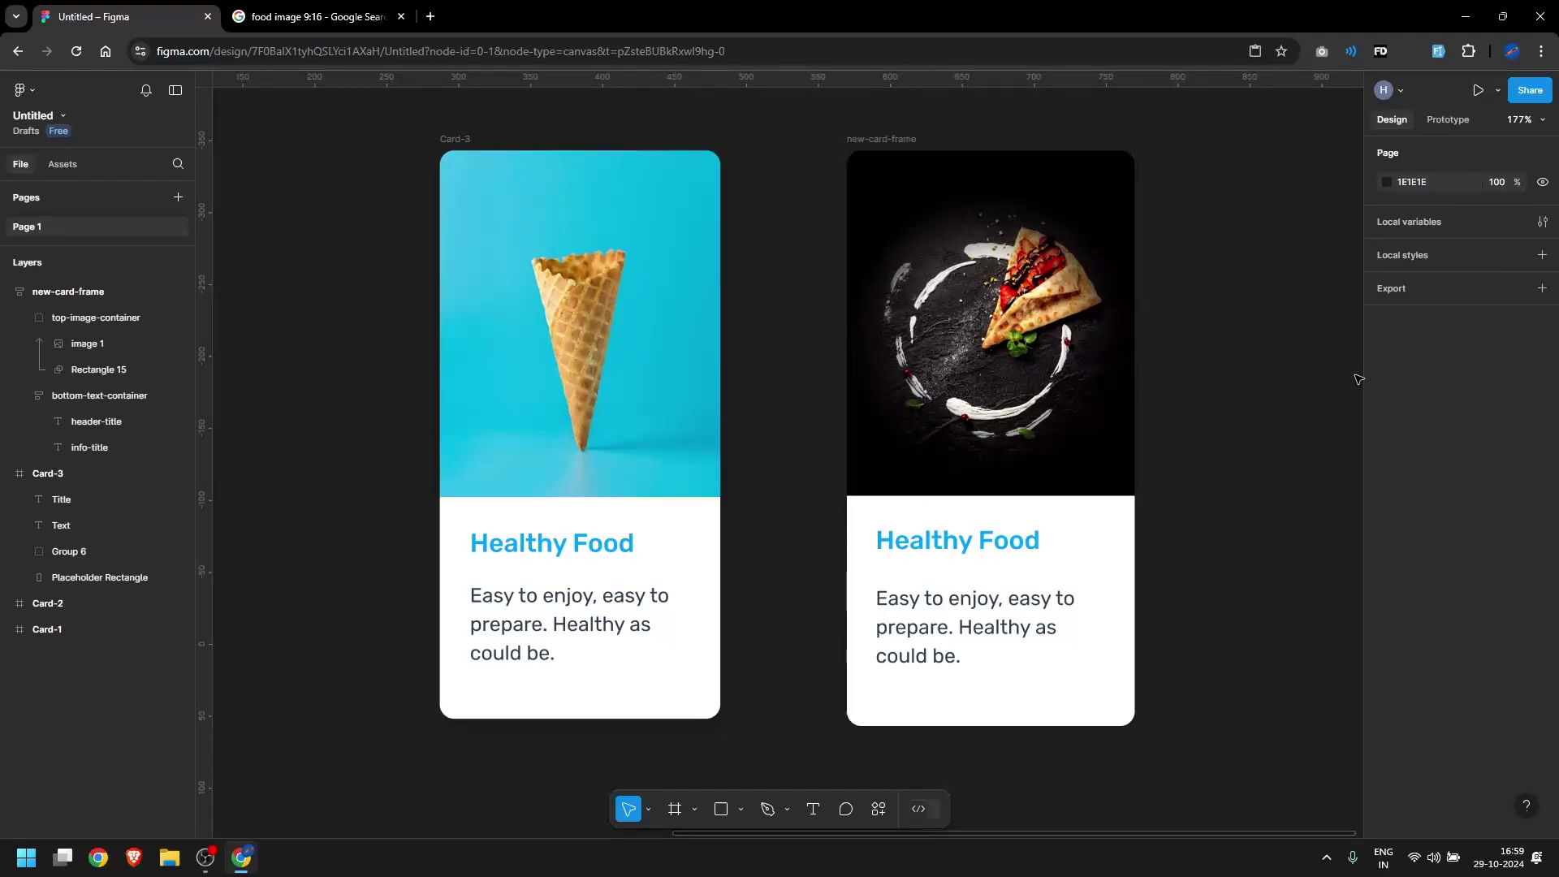
Search the web for "penpot" in a new browser tab and look through the Penpot homepage
key("ctrl+t")
type("p")
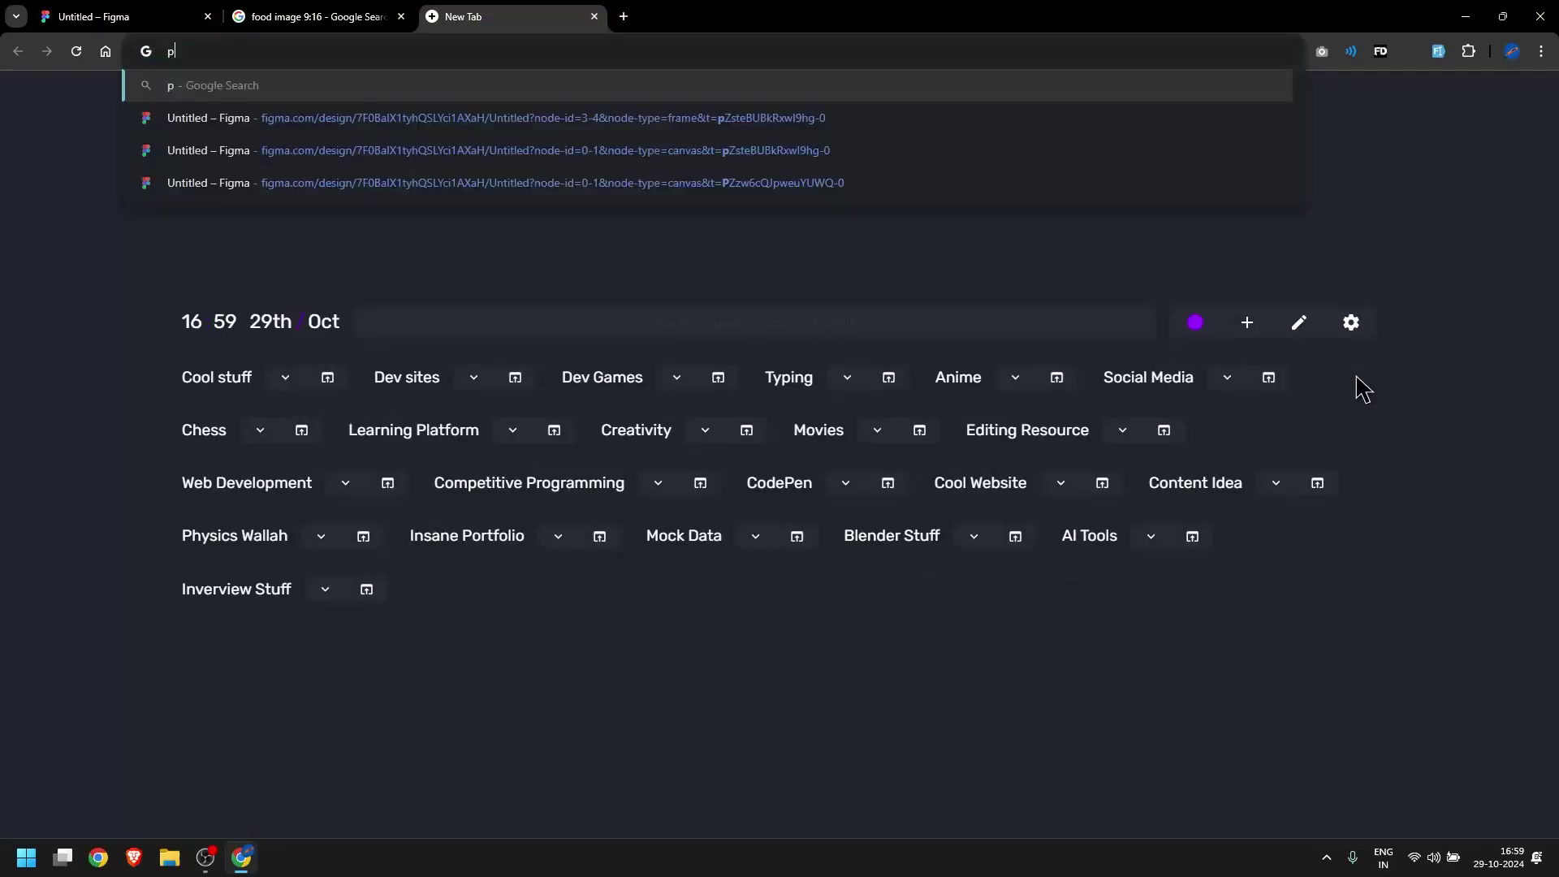
type("enpot")
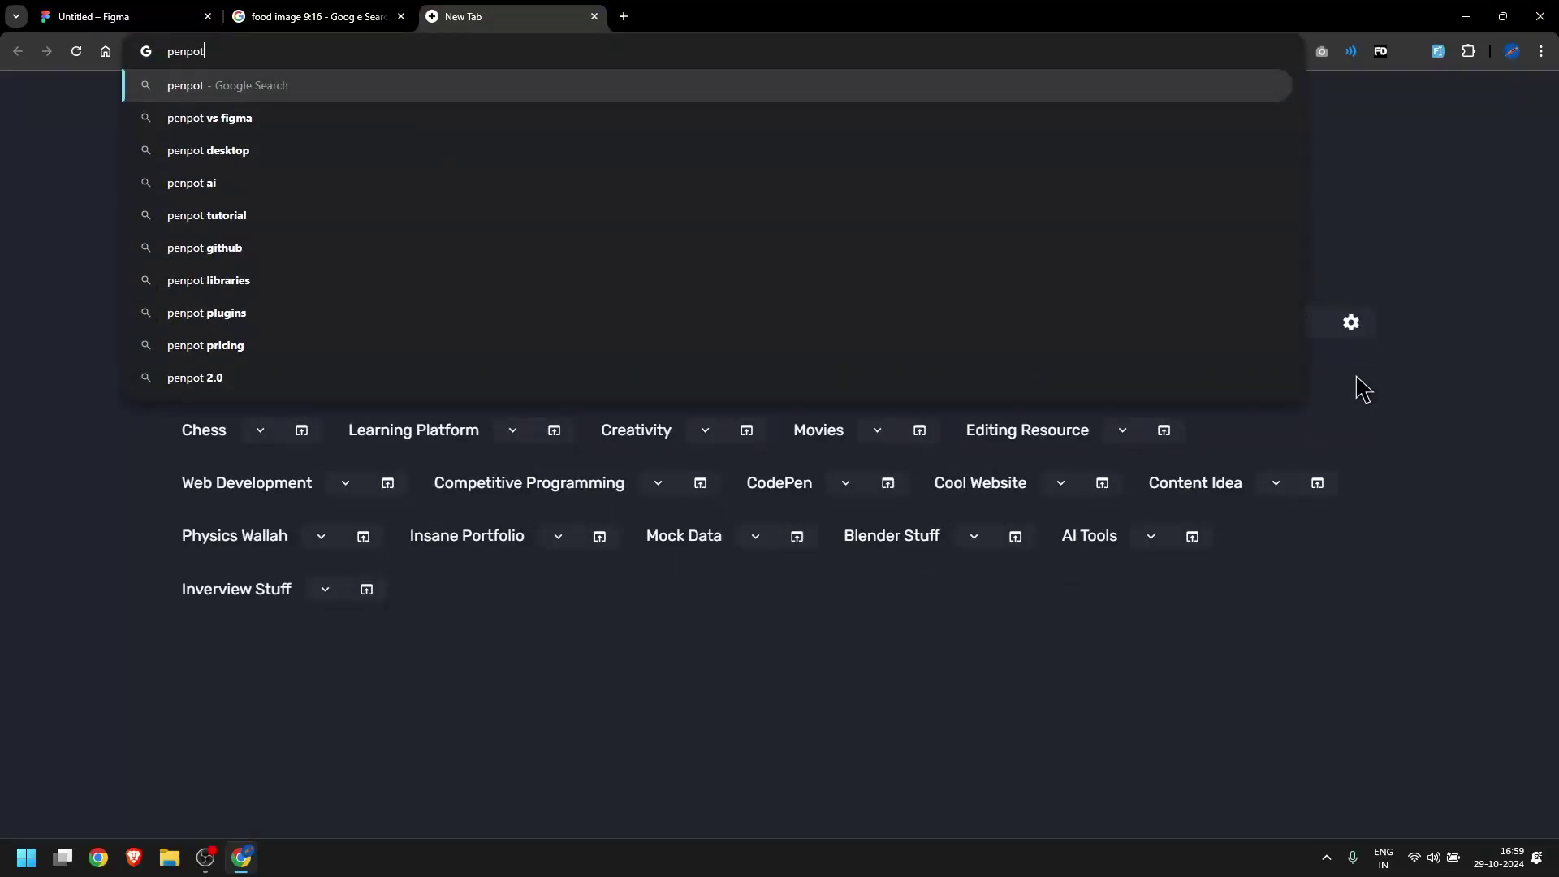
key("Return")
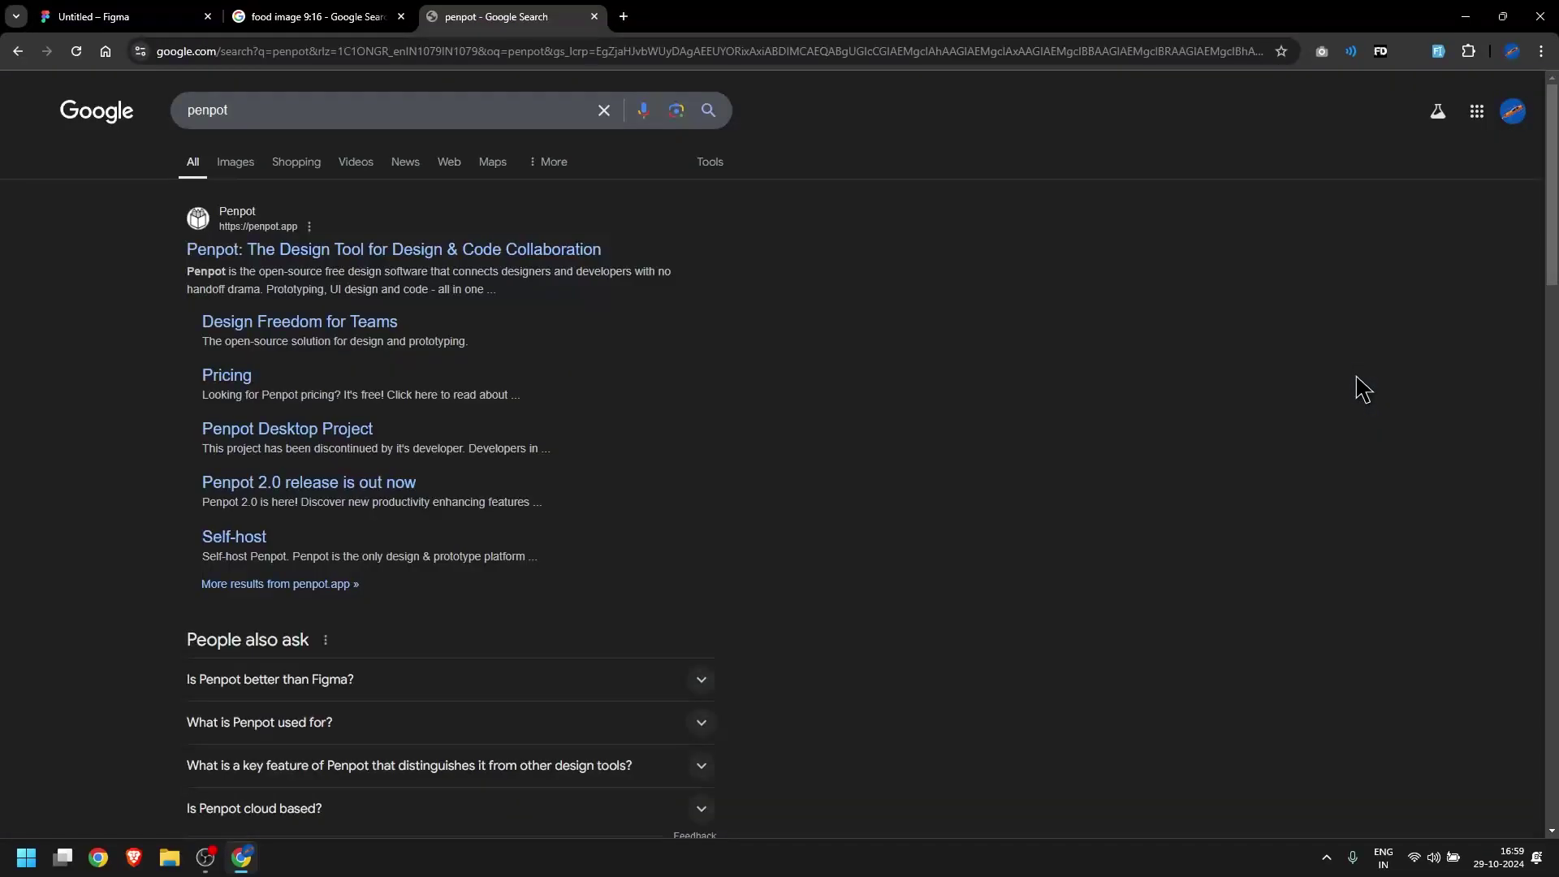
left_click(361, 252)
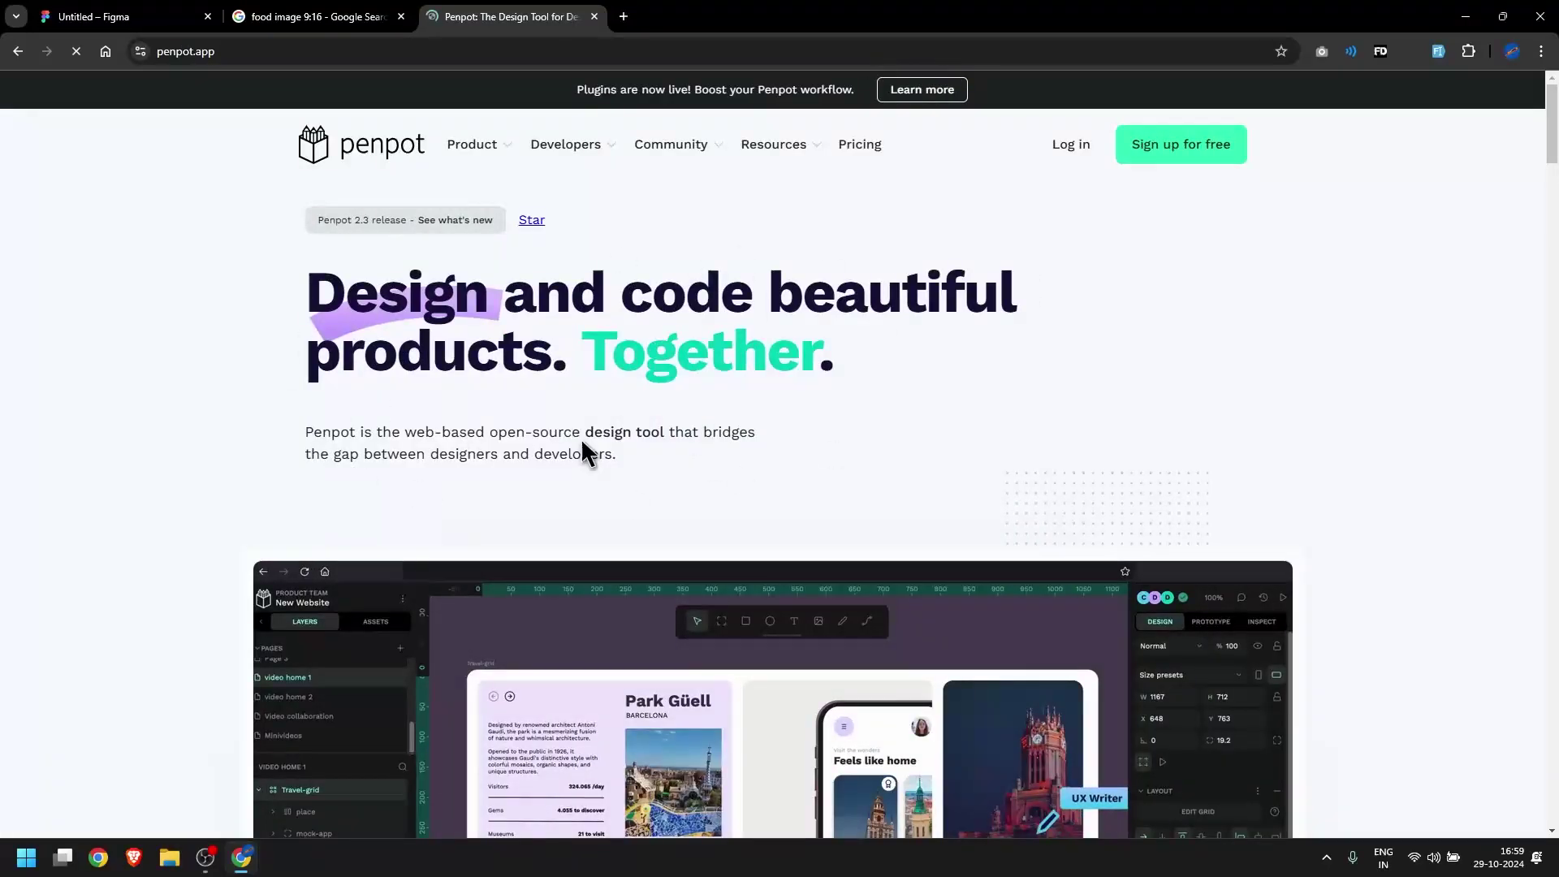
scroll(1189, 397, "down", 5)
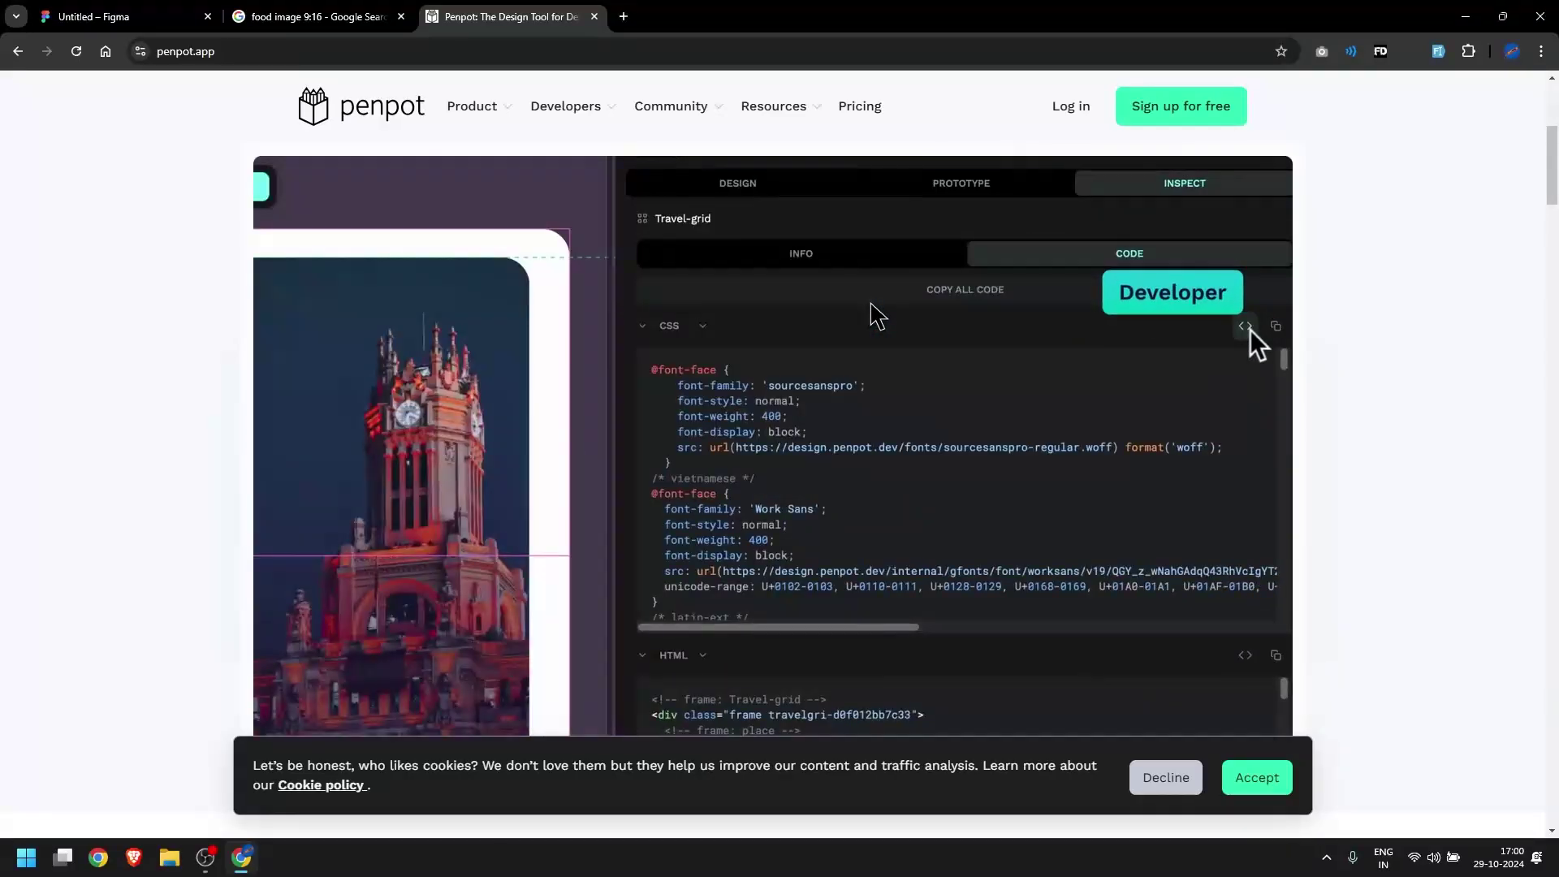
Close the "food image 9:16" search tab and return to the Figma design, keeping the Penpot page open
mouse_move(579, 130)
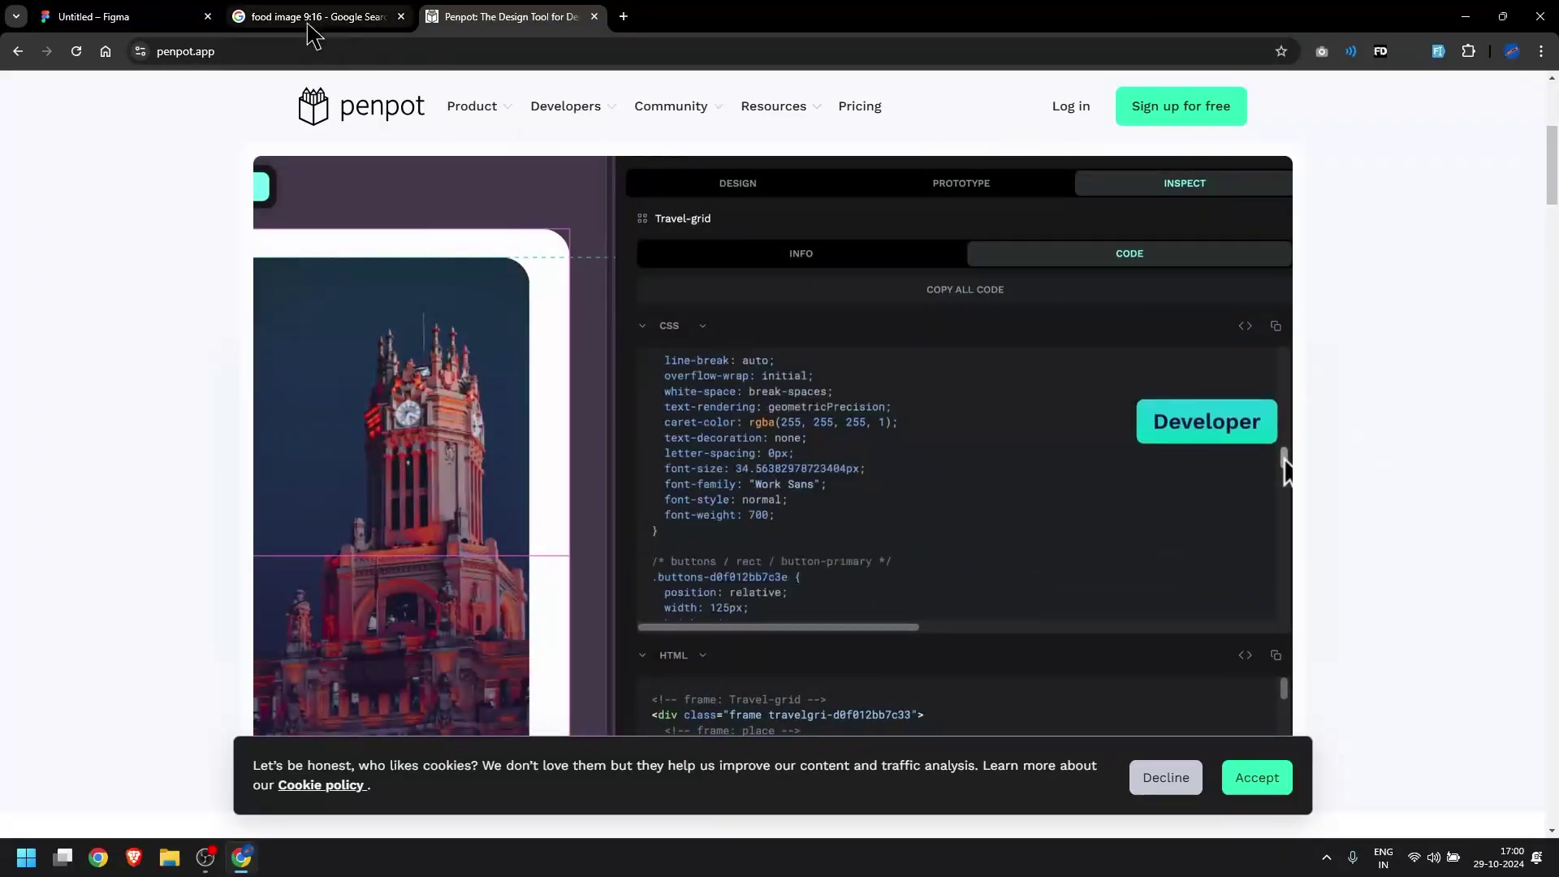
middle_click(309, 16)
left_click(114, 16)
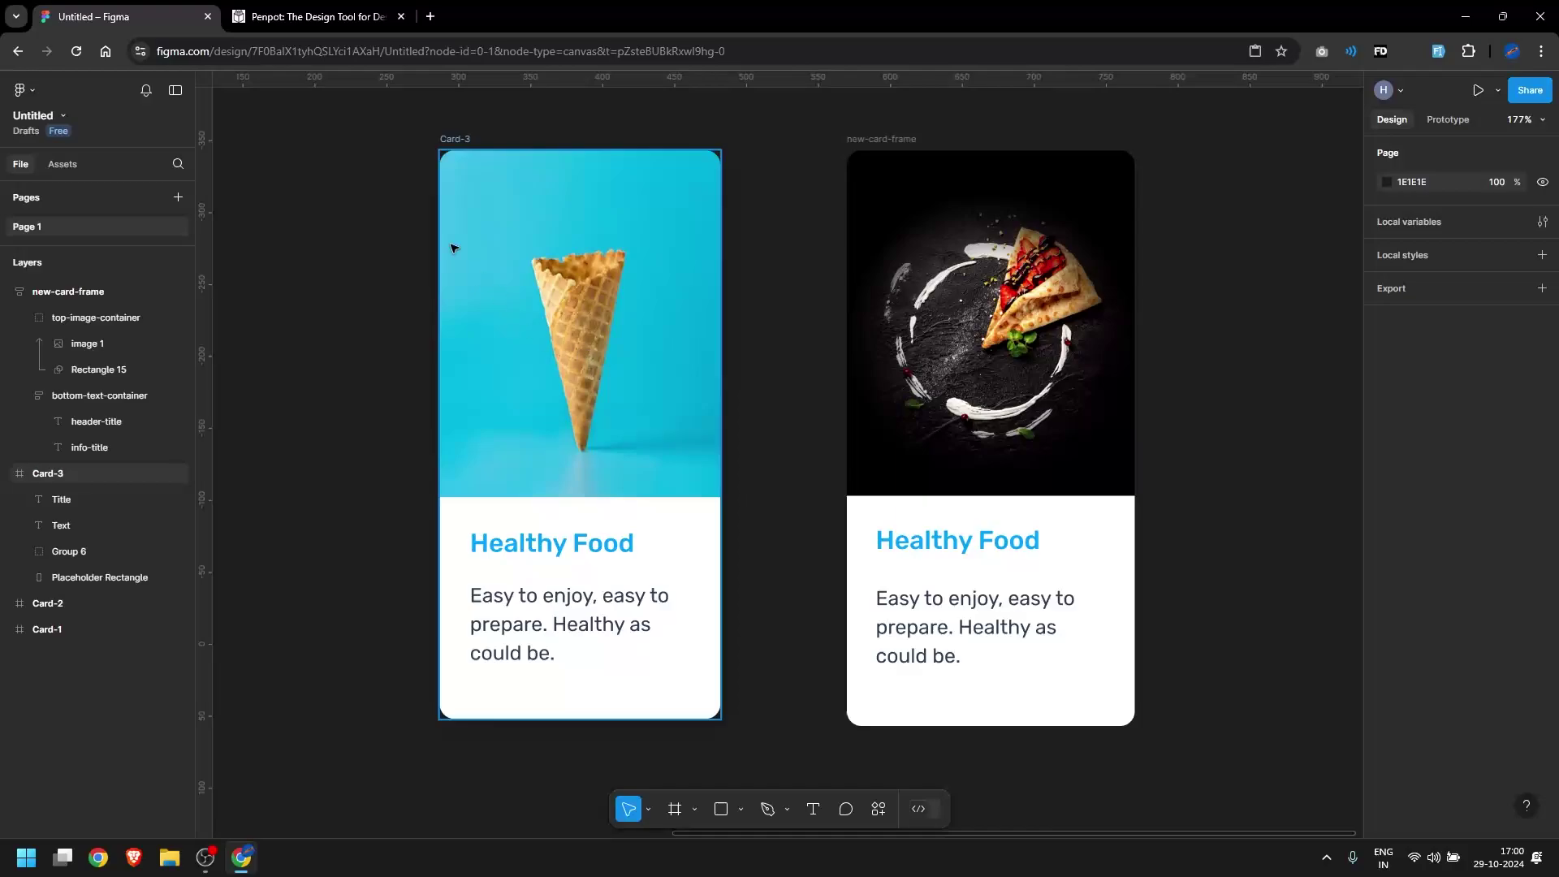
left_click(327, 20)
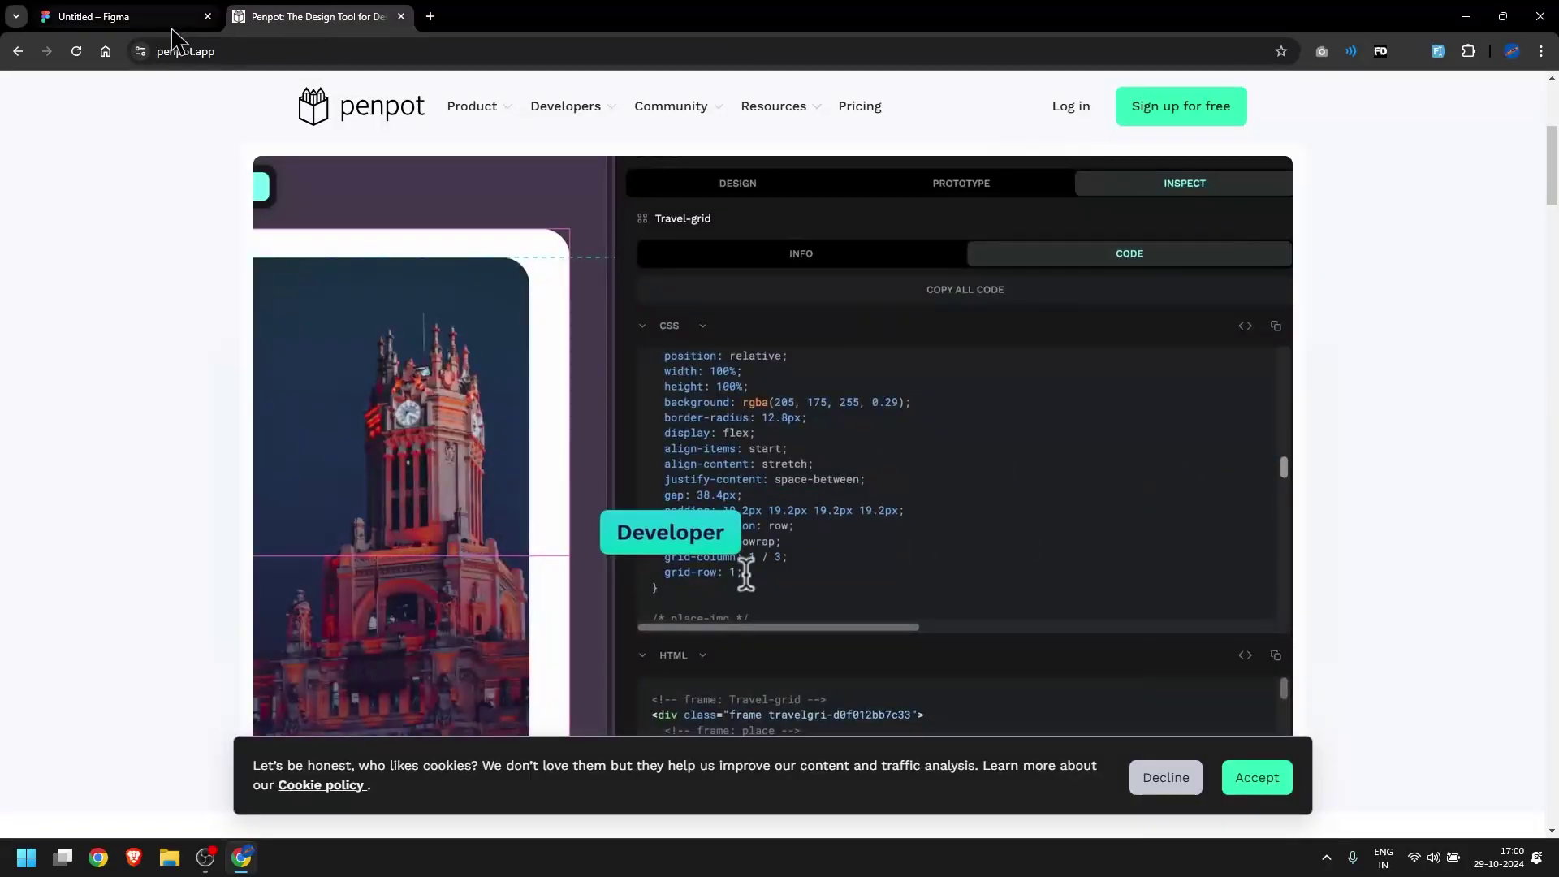
left_click(122, 19)
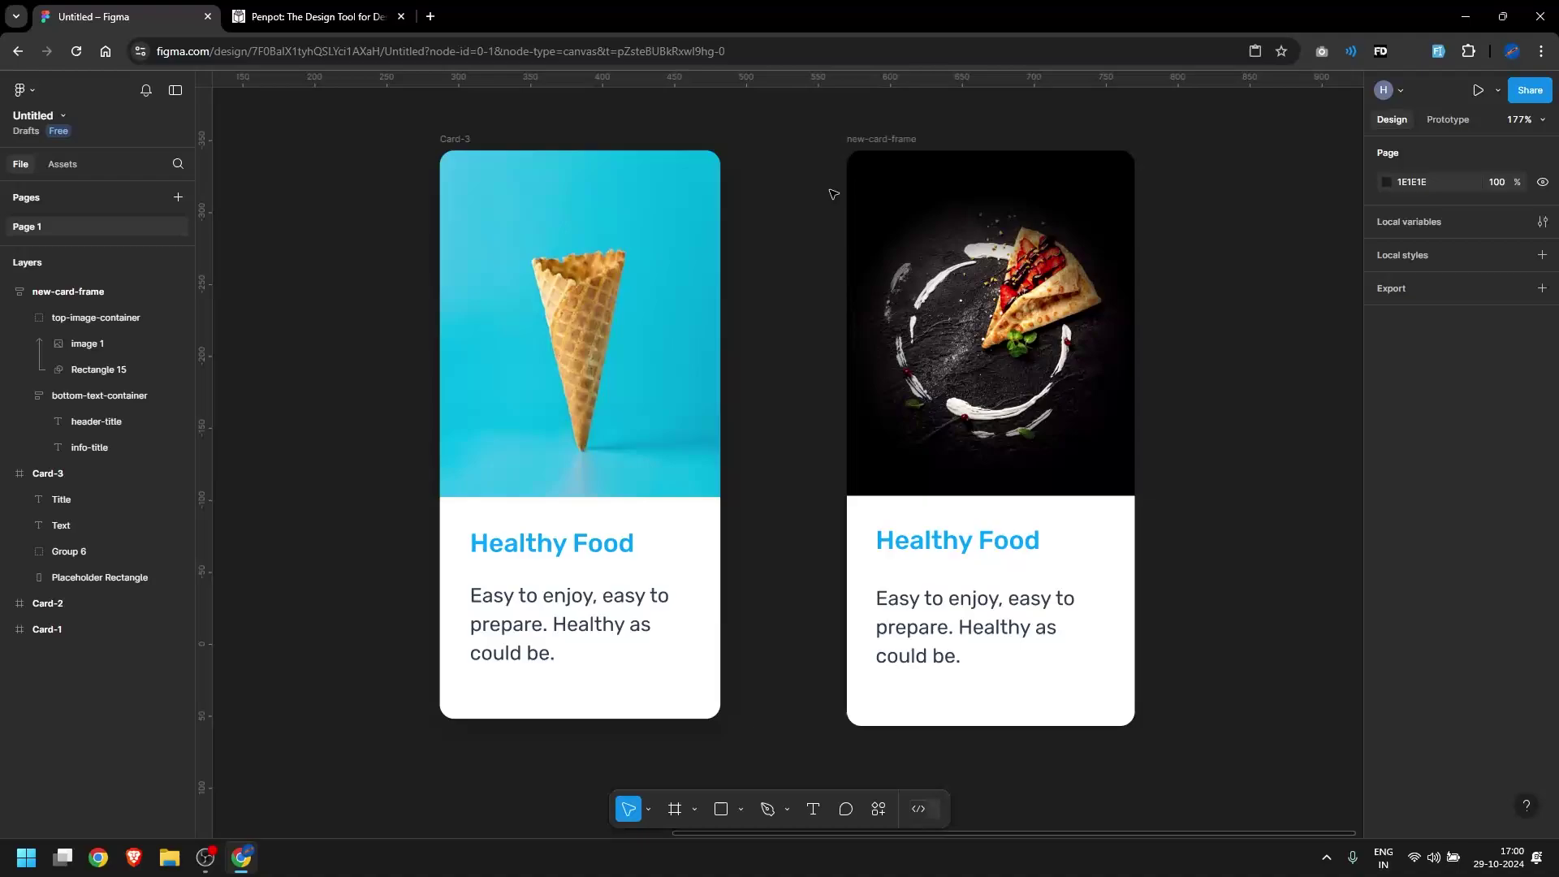
Select the Card-3 frame and new-card-frame in turn to compare the two cards
left_click(459, 144)
left_click(854, 136)
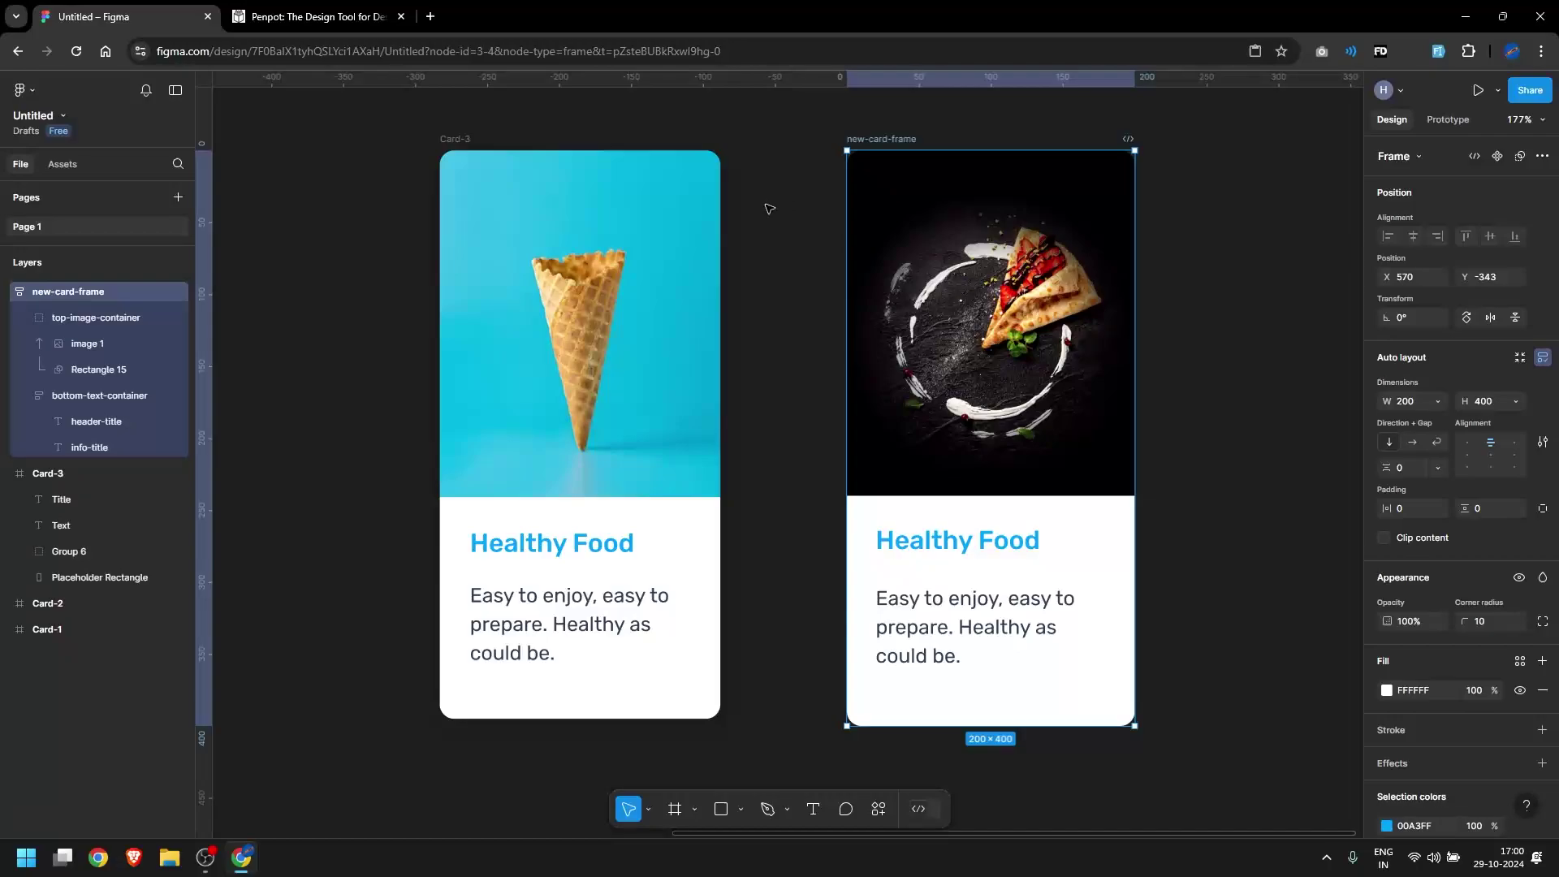